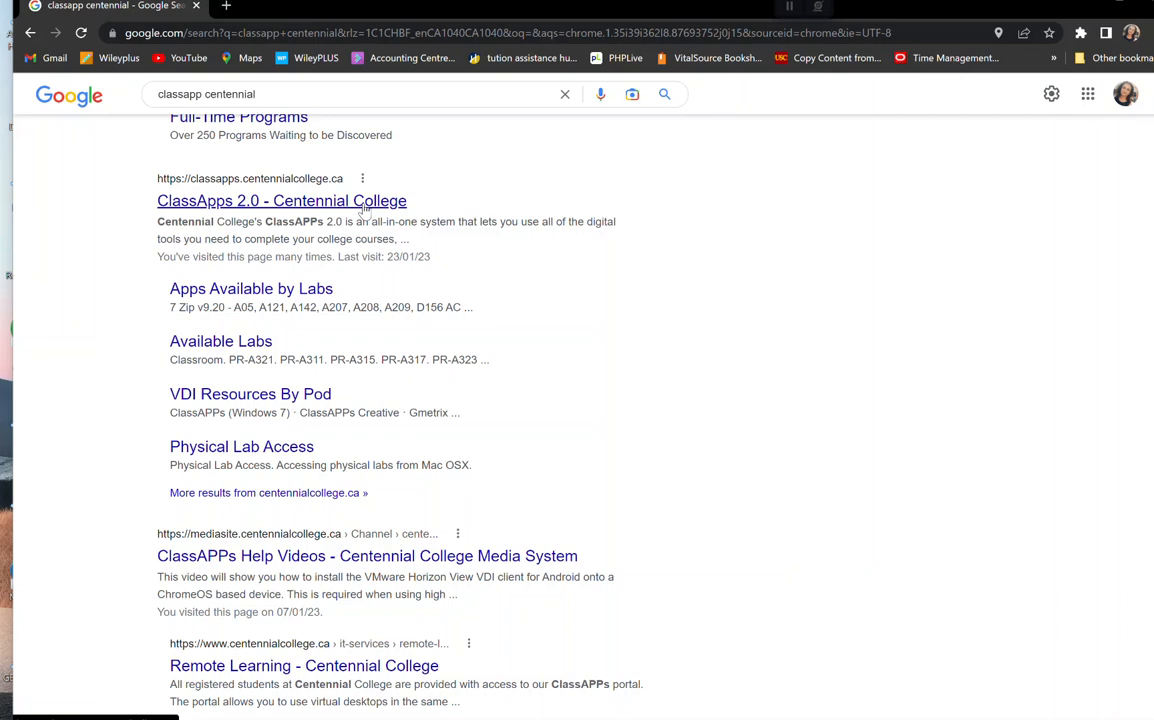
# Open the ClassApps 2.0 search result and go to its ClassAPPs 2.0 Login page.
pyautogui.click(363, 203)
pyautogui.scroll(-3, 790, 620)
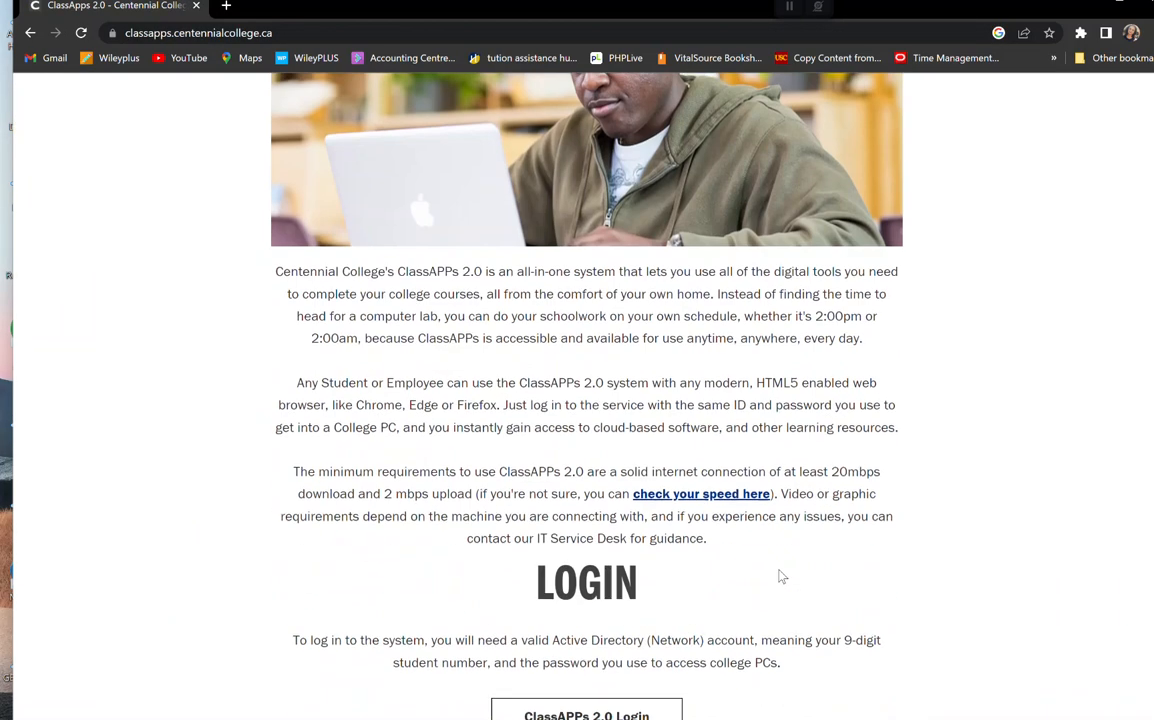
pyautogui.scroll(-2, 781, 577)
pyautogui.click(573, 558)
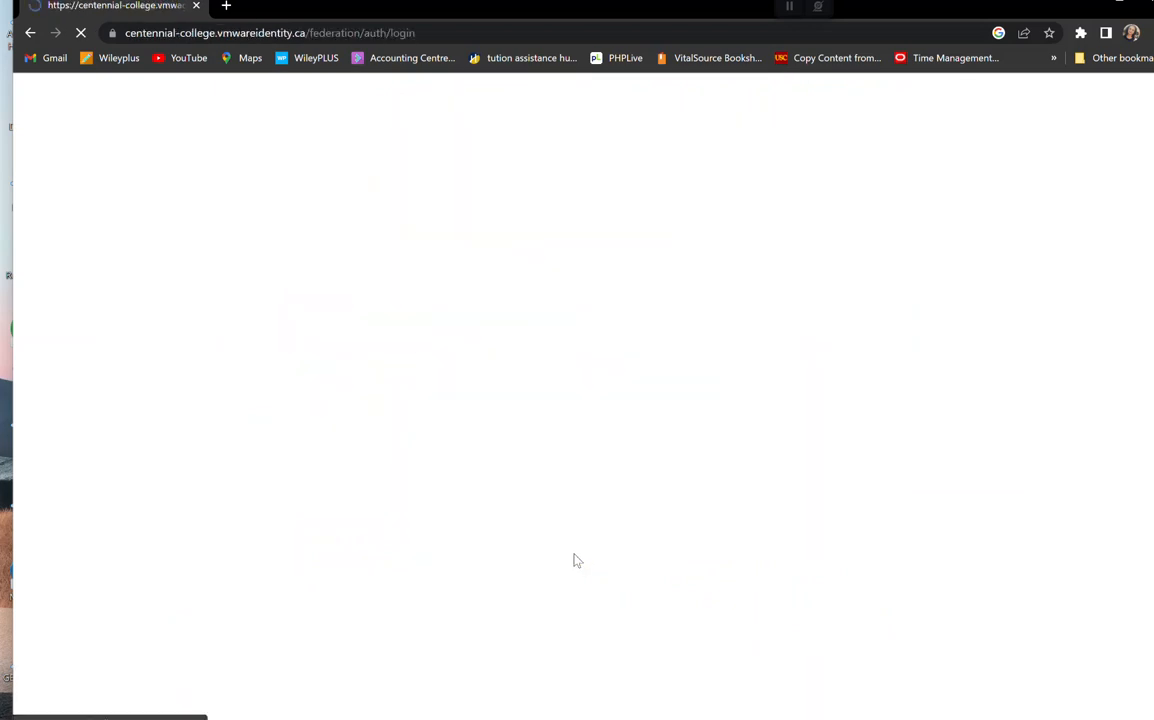
# Continue with the cencol.ca domain, enter the student username and password, and sign in.
pyautogui.click(546, 437)
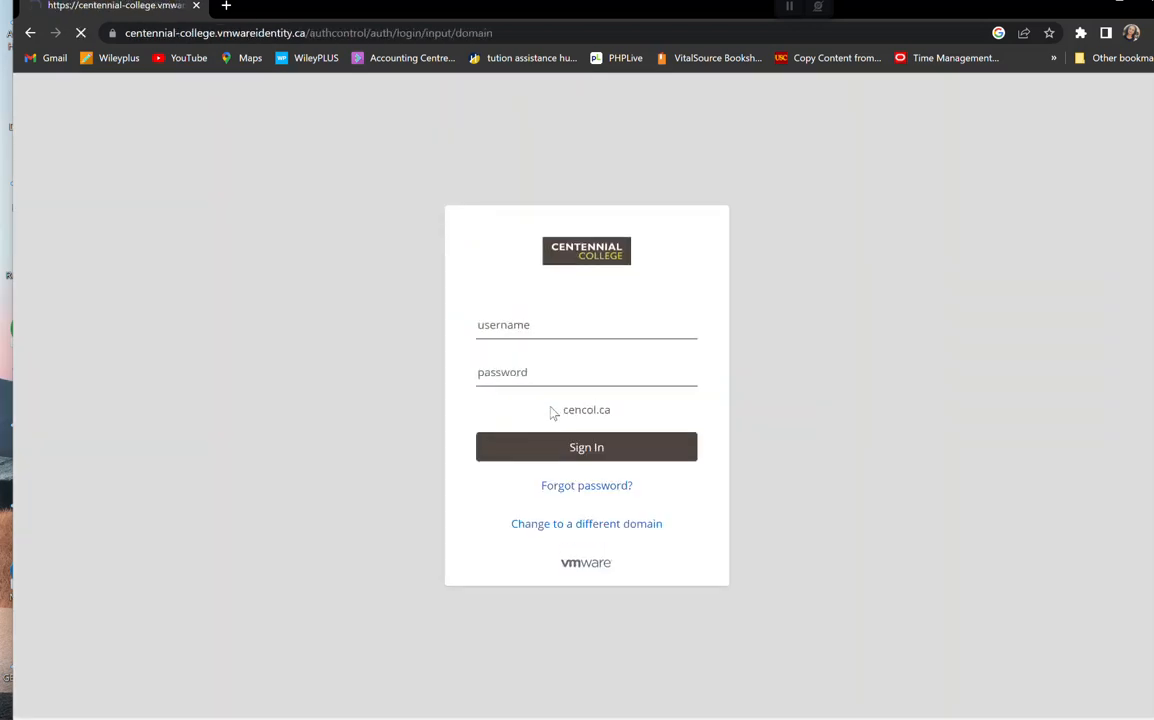
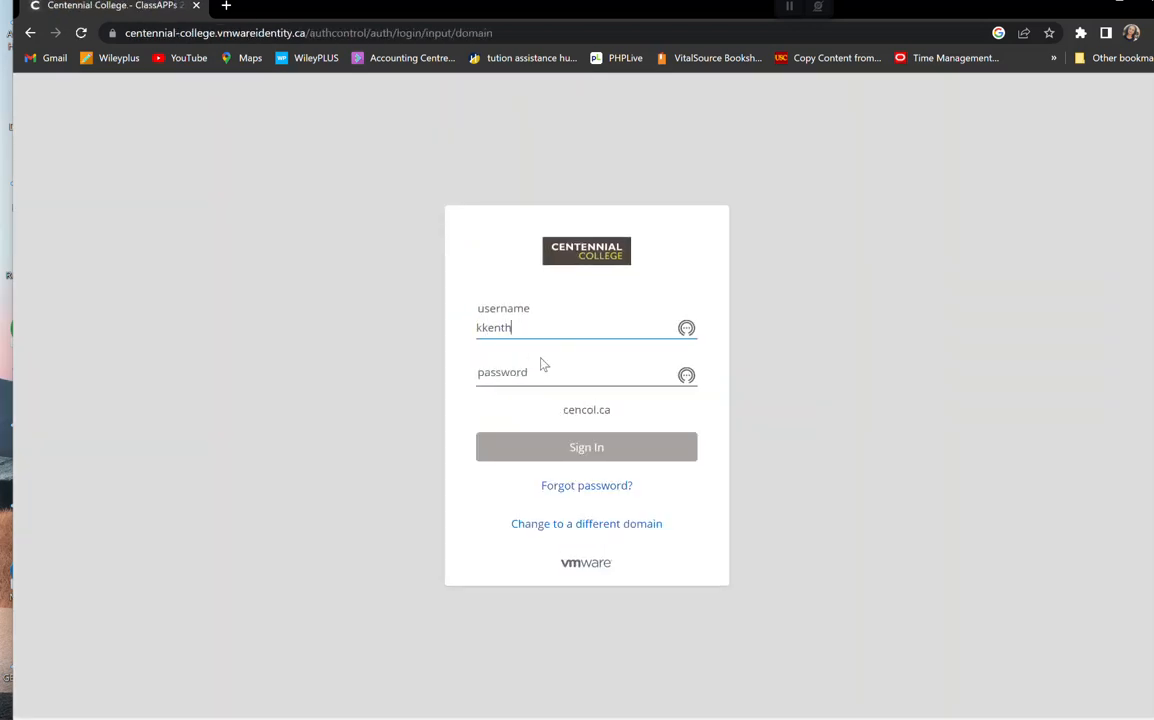
pyautogui.click(541, 367)
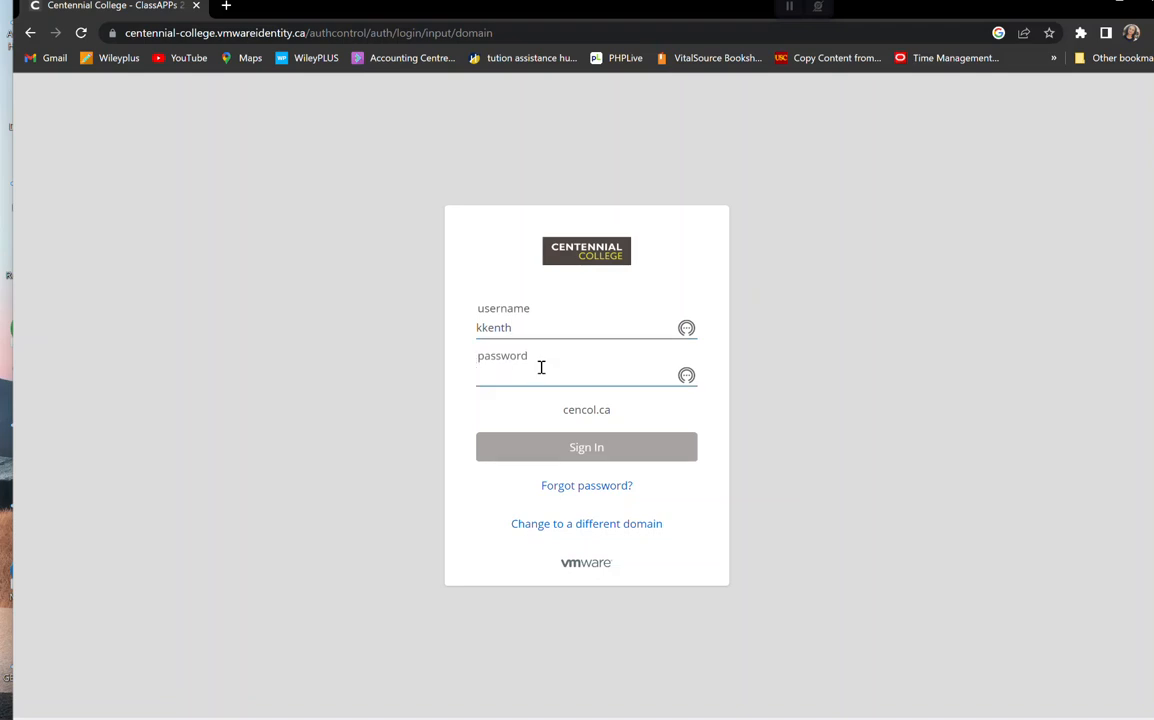
pyautogui.write('••••••')
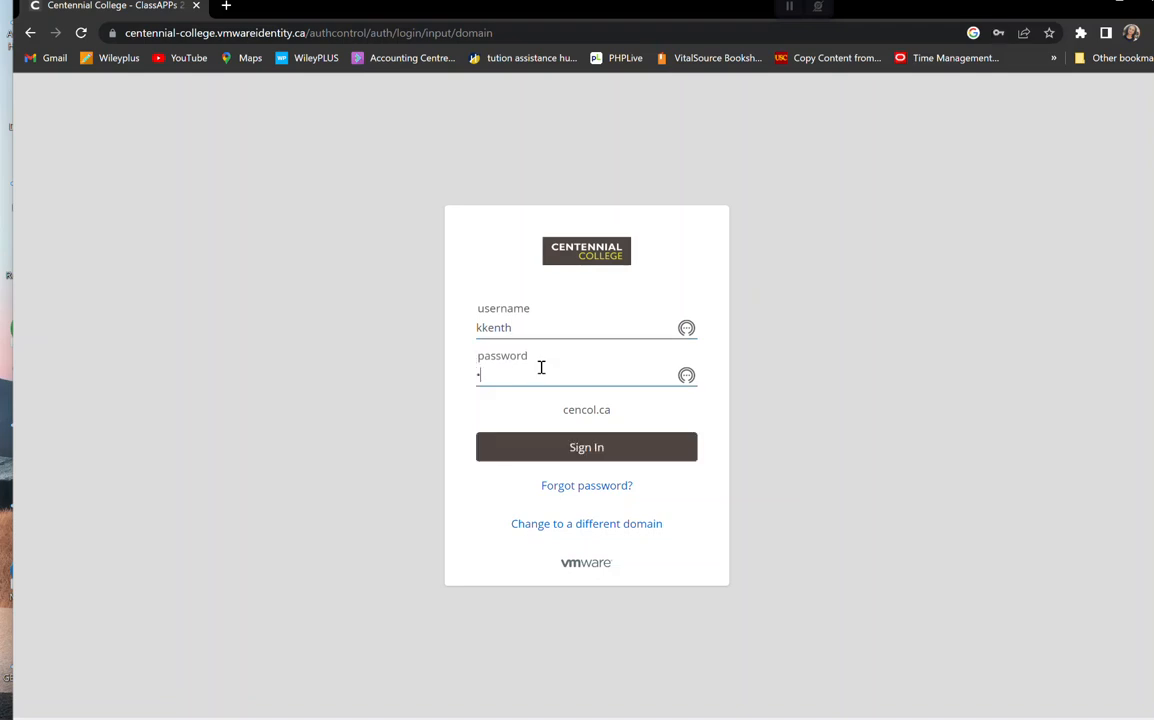
pyautogui.write('•••••')
pyautogui.press('Return')
pyautogui.click(553, 455)
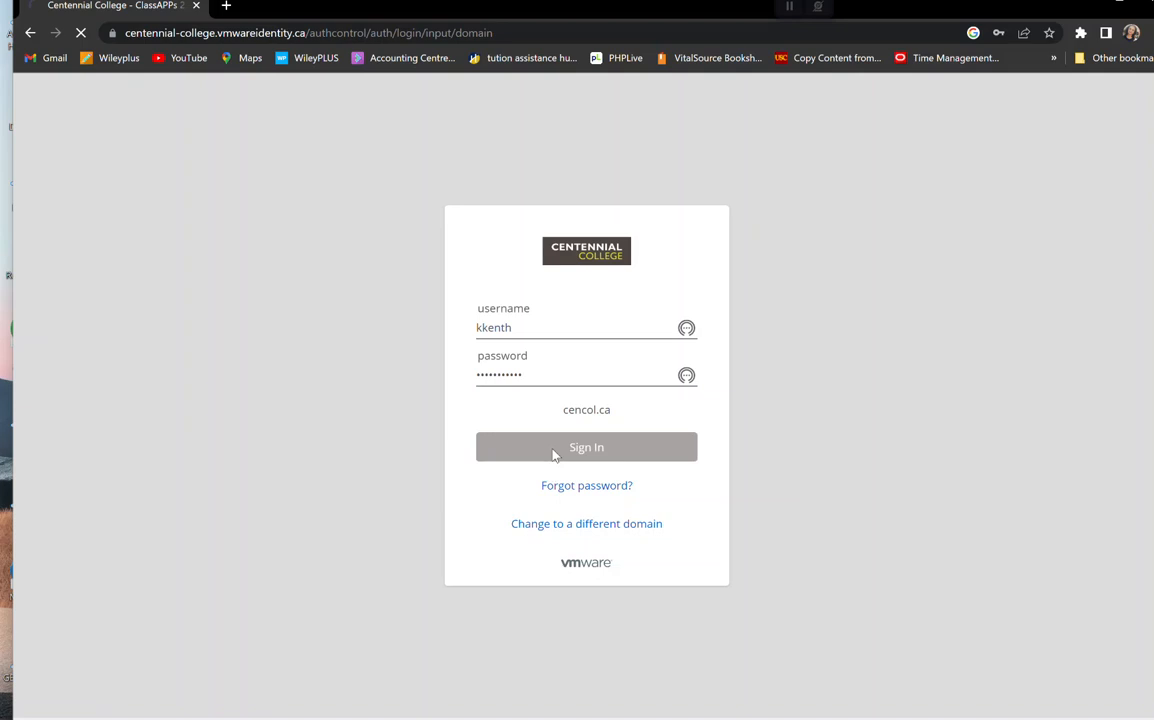
# Re-enter the student username and password on the cencol.ca sign-in and submit.
pyautogui.click(561, 443)
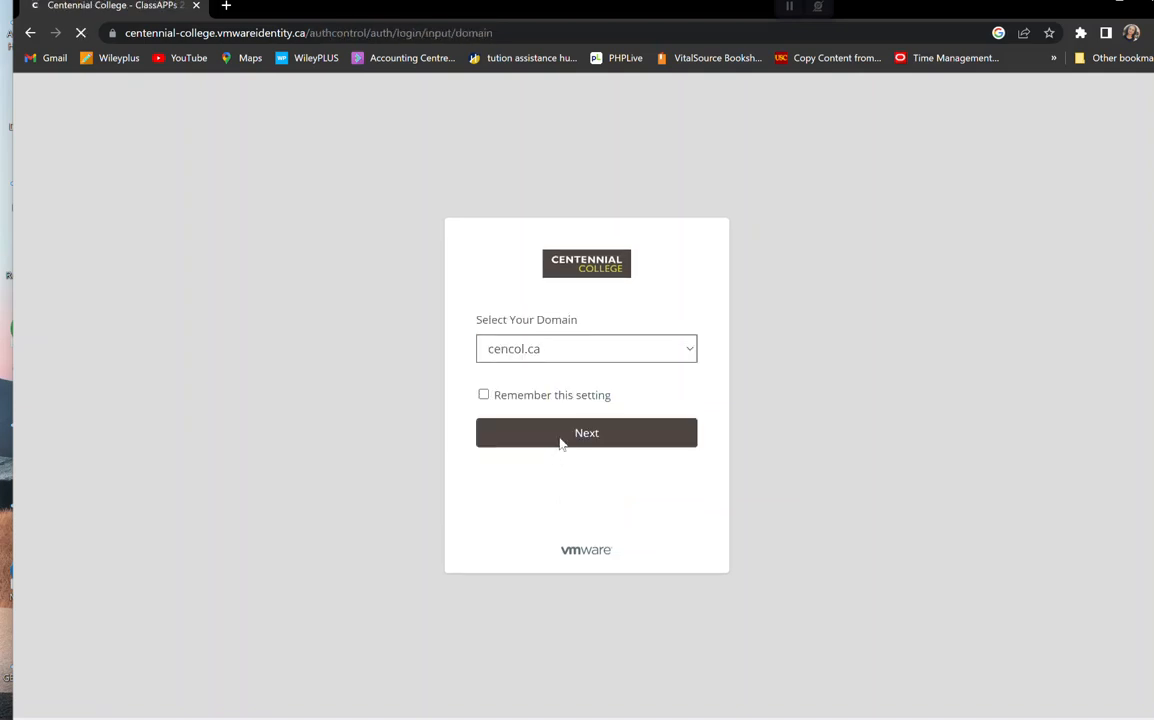
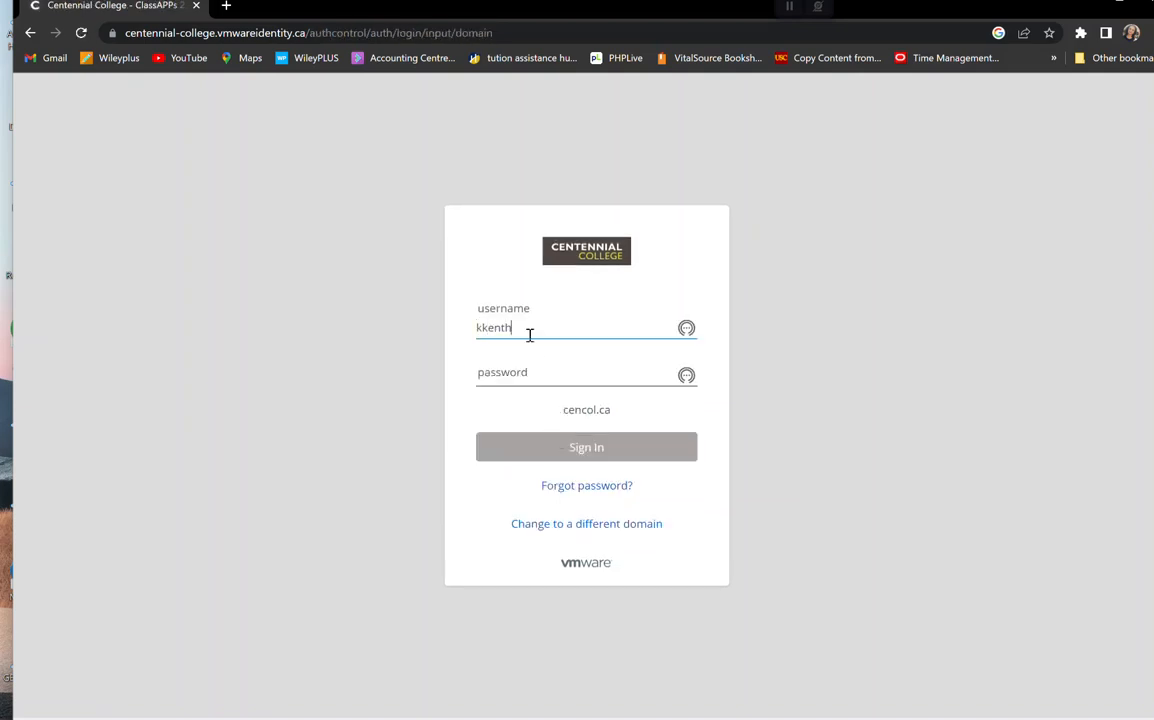
pyautogui.press('Tab')
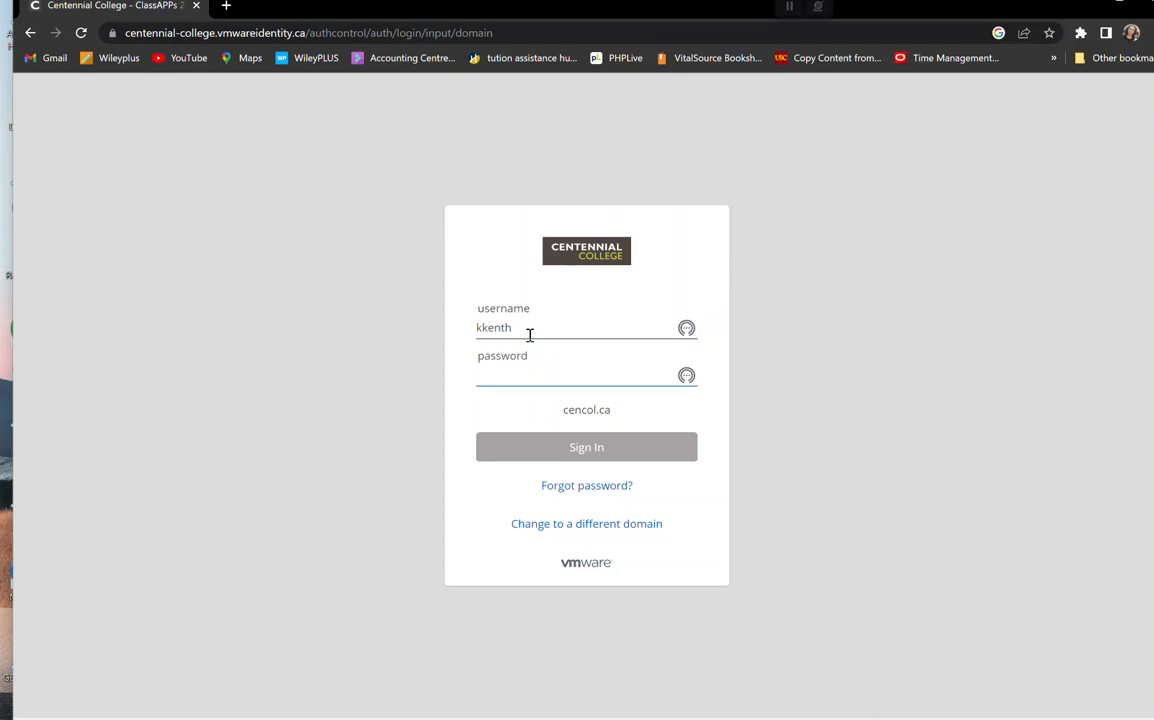
pyautogui.write('•••••••••••')
pyautogui.click(574, 452)
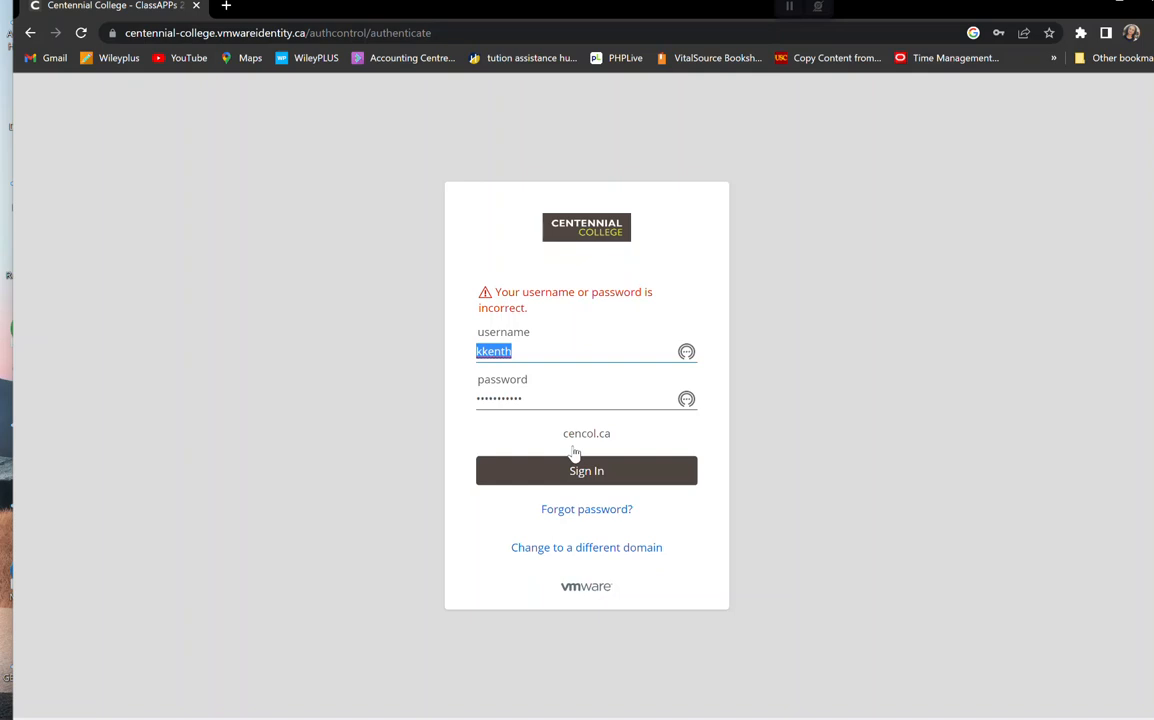
# Clear the rejected password, retype it, and sign in again.
pyautogui.moveTo(533, 399); pyautogui.dragTo(425, 412)
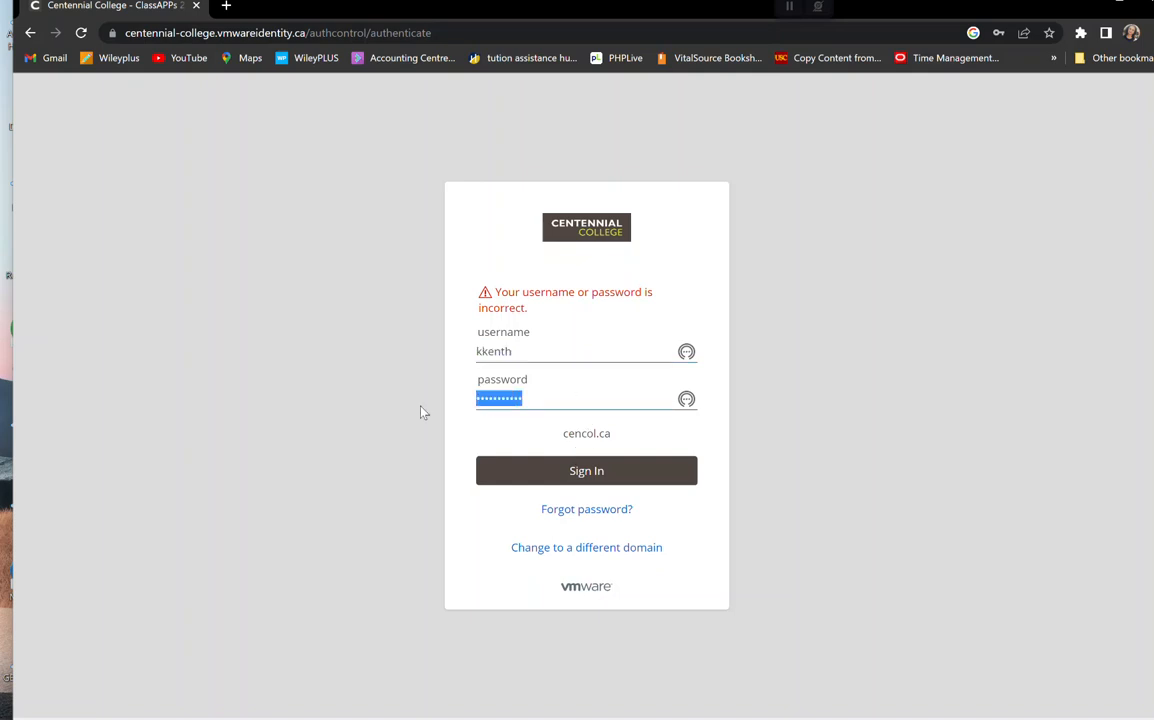
pyautogui.press('BackSpace')
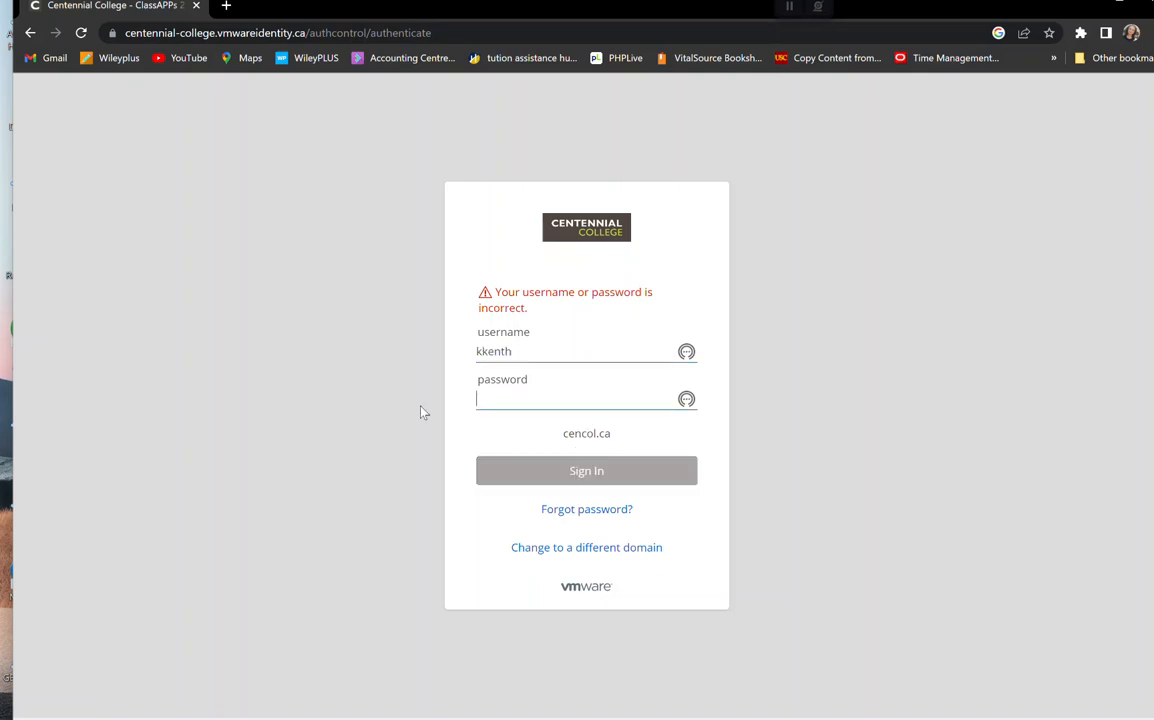
pyautogui.write('•••••••')
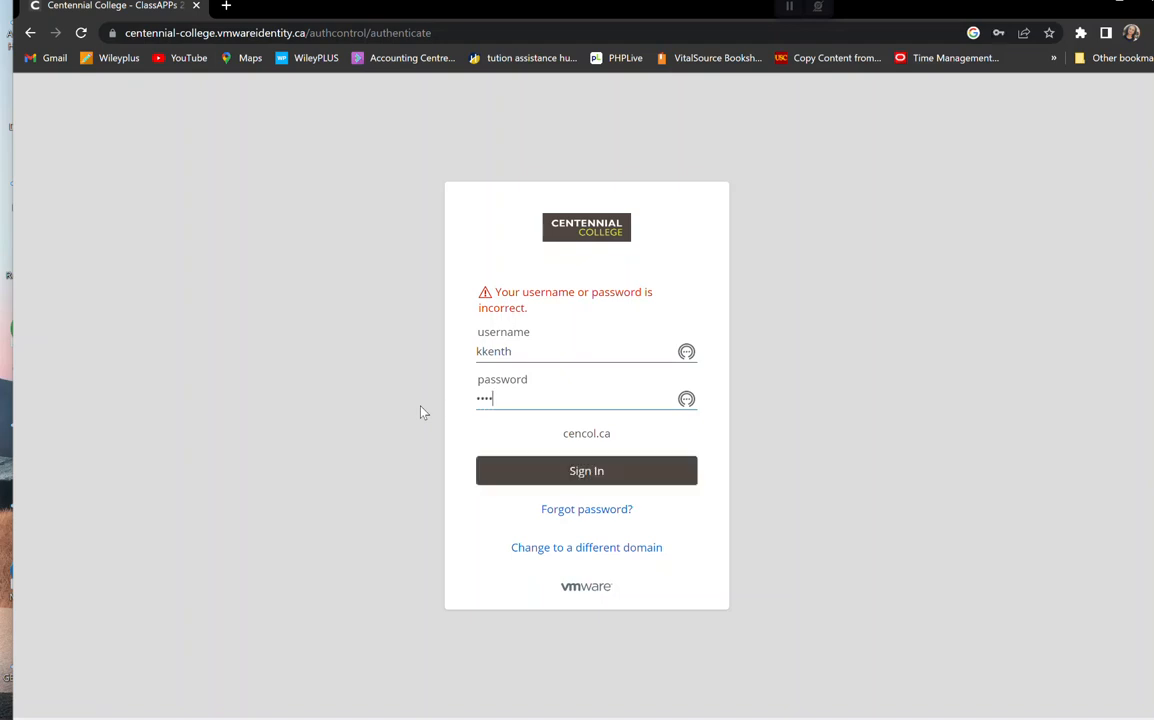
pyautogui.write('••••')
pyautogui.click(533, 469)
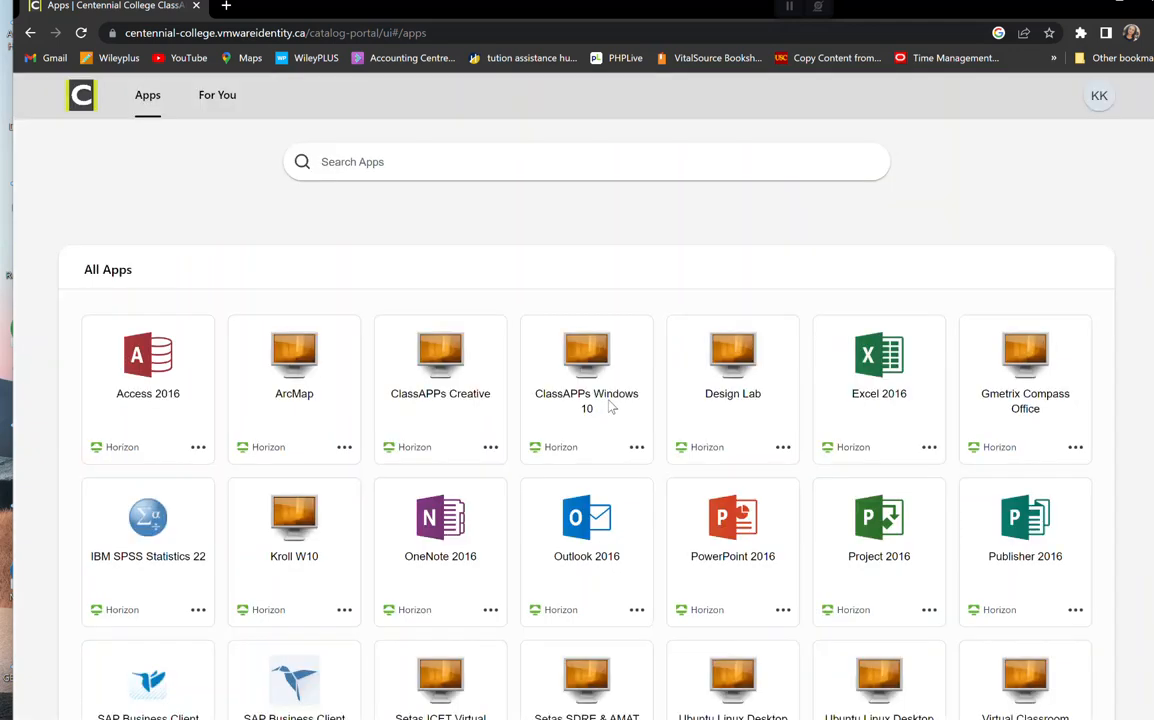
# Launch the ClassAPPs Windows 10 virtual desktop, declining full-screen mode.
pyautogui.click(609, 405)
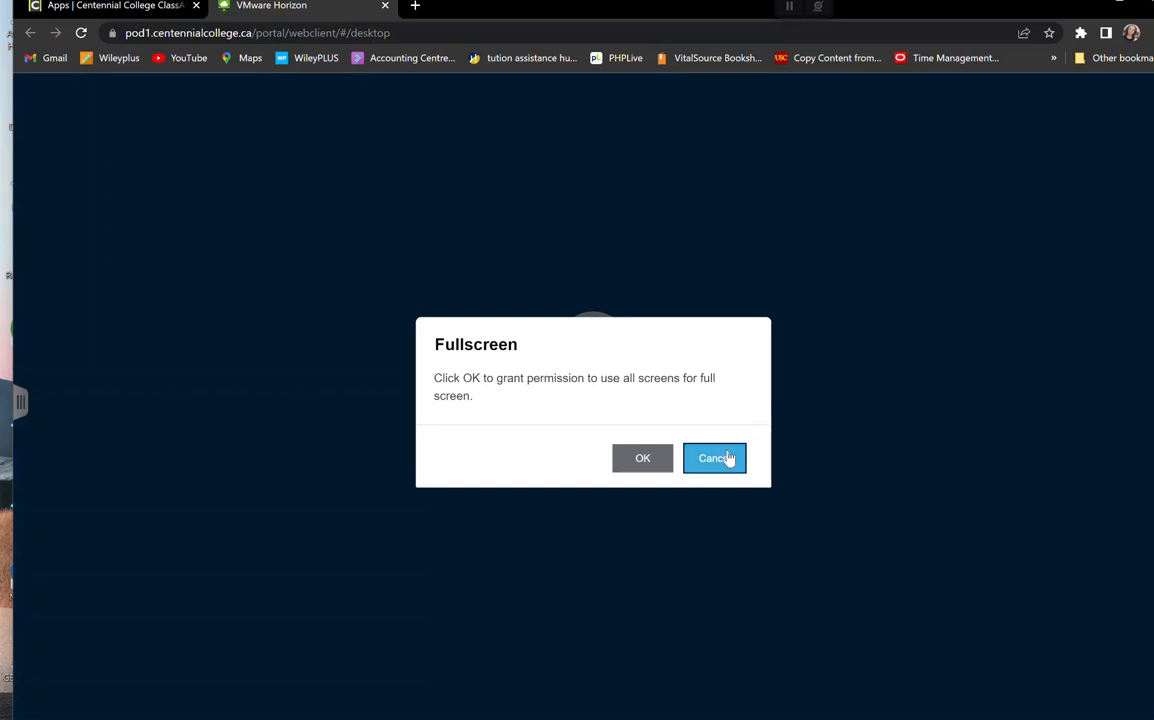
pyautogui.click(729, 458)
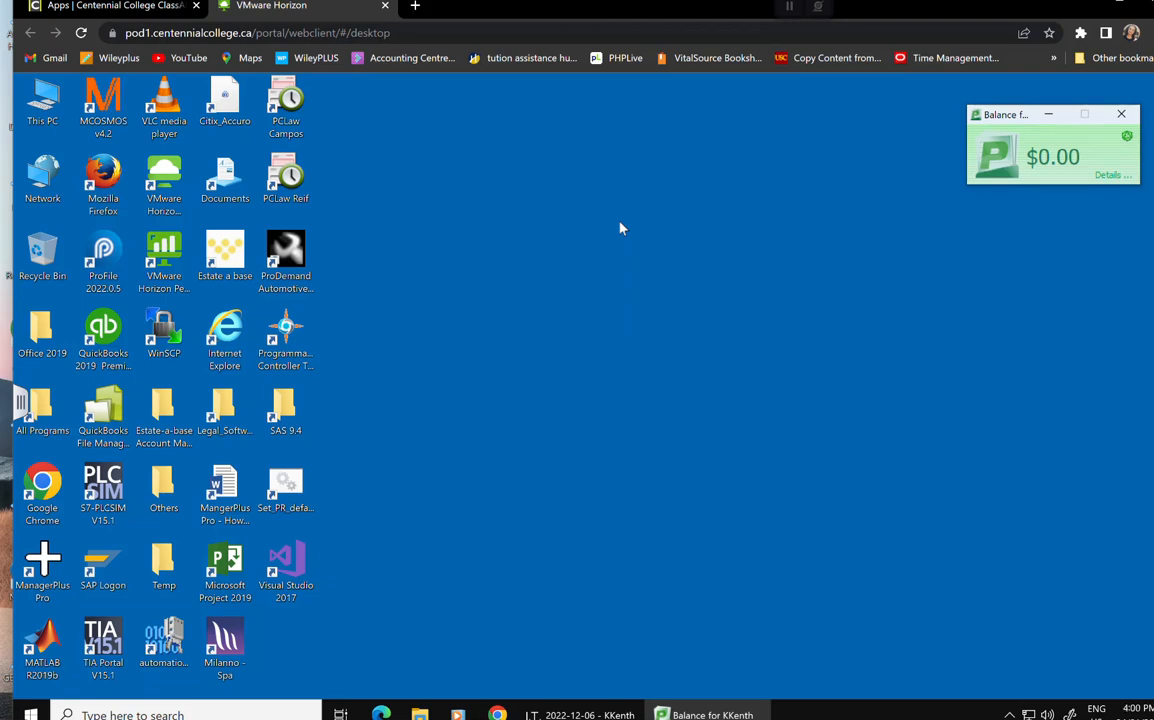
# Close the Balance window and browse File Explorer to H: > ACCT238 > OMNSYS- Lesson3.
pyautogui.click(1121, 114)
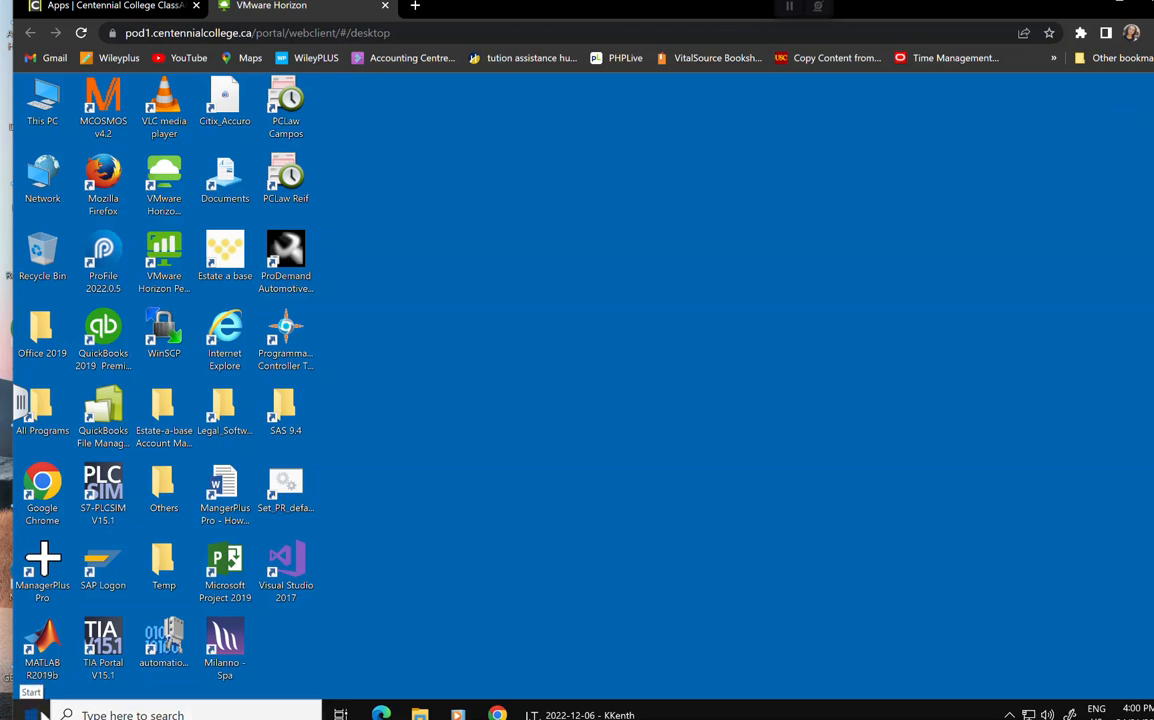
pyautogui.click(38, 710)
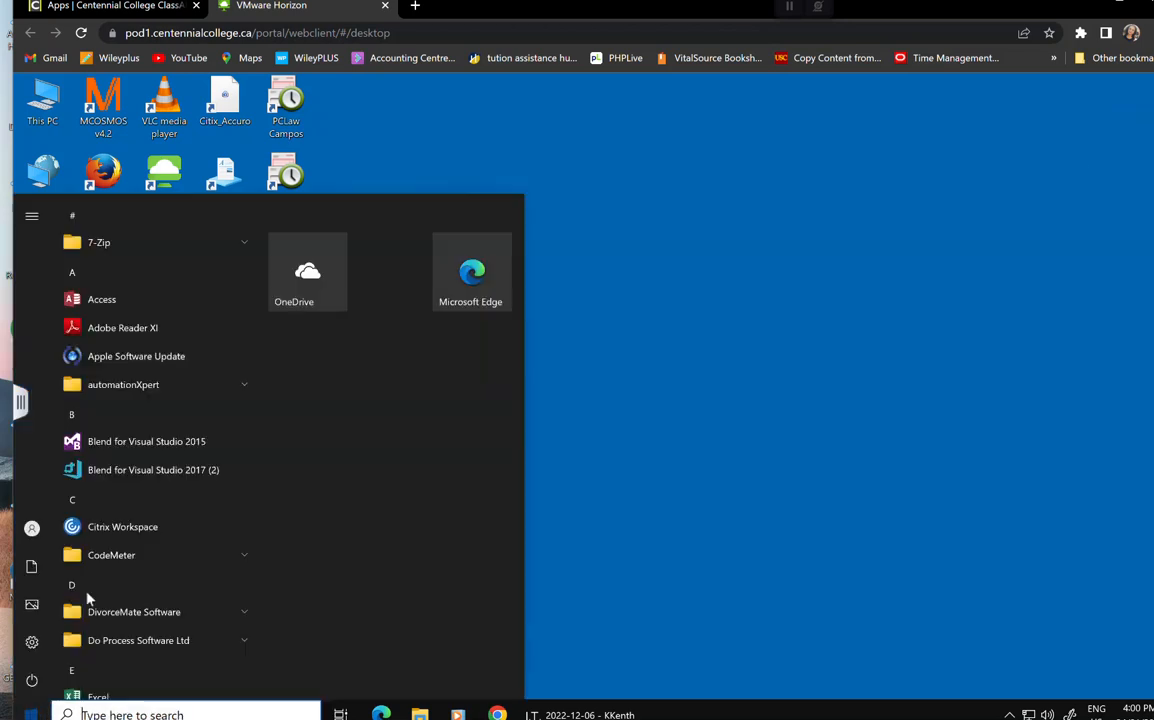
pyautogui.click(672, 335)
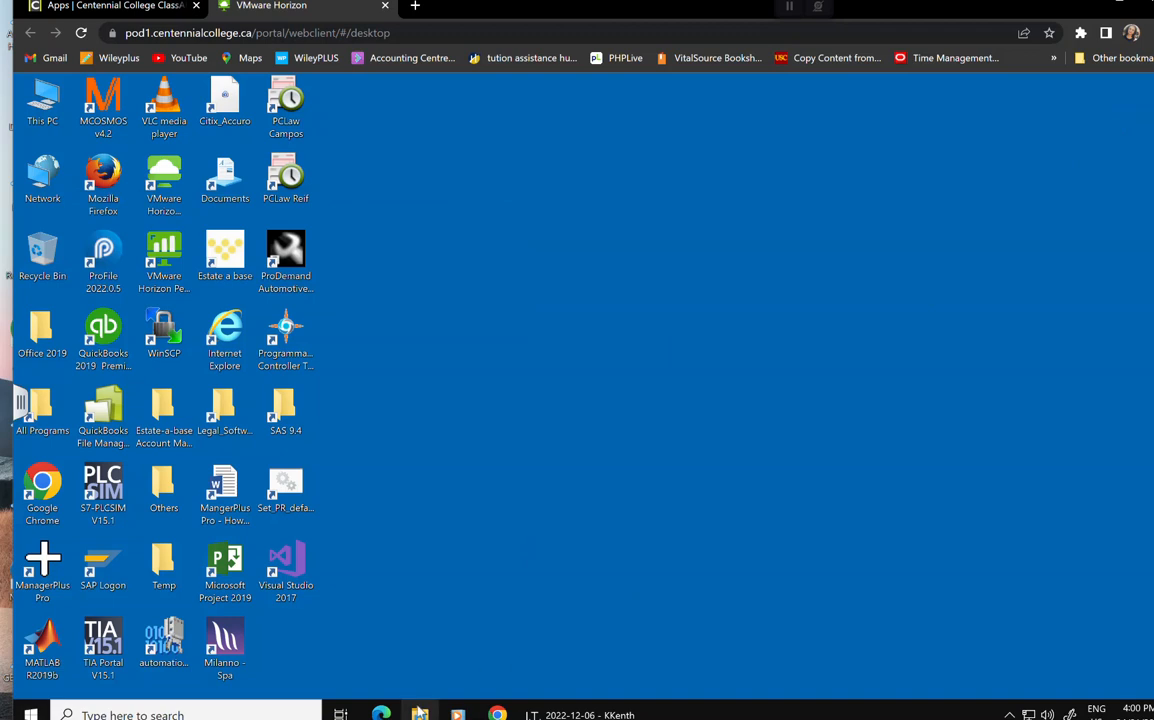
pyautogui.click(419, 712)
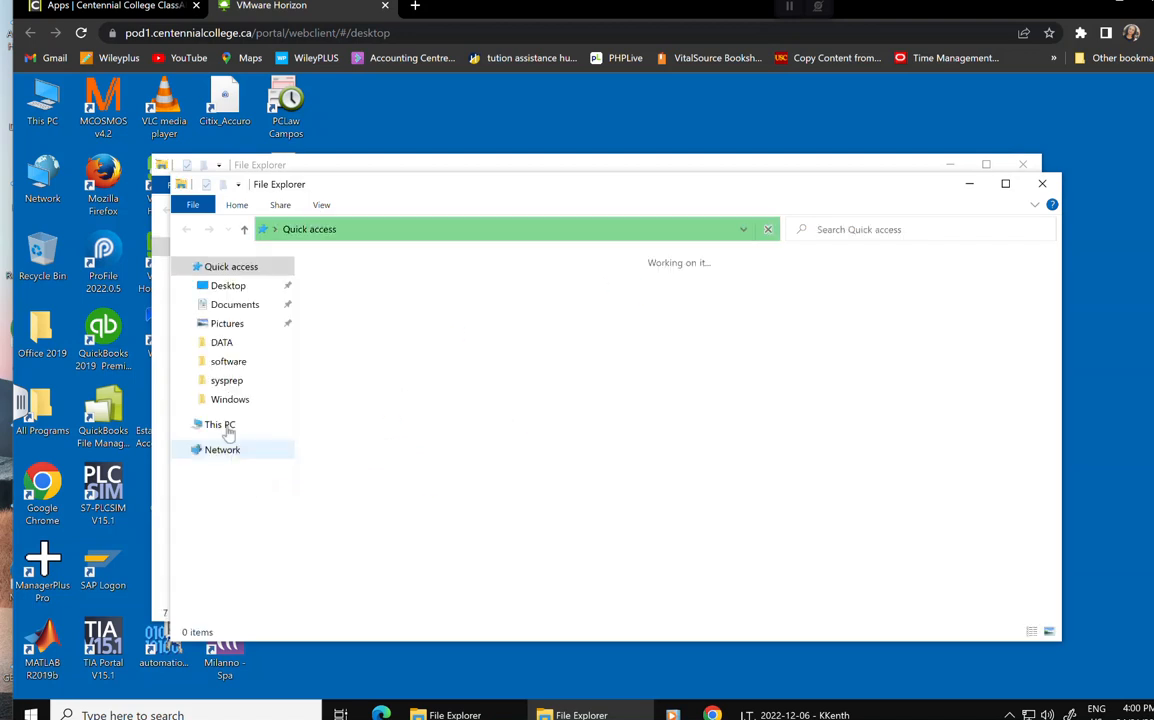
pyautogui.click(222, 426)
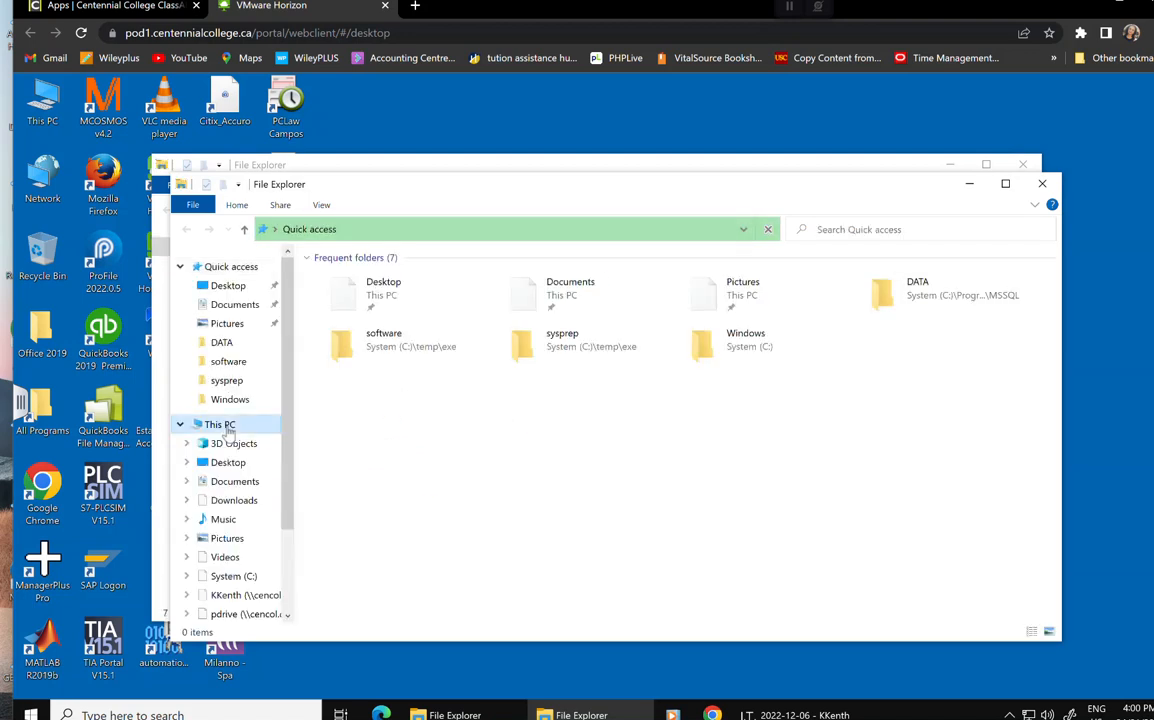
pyautogui.click(240, 595)
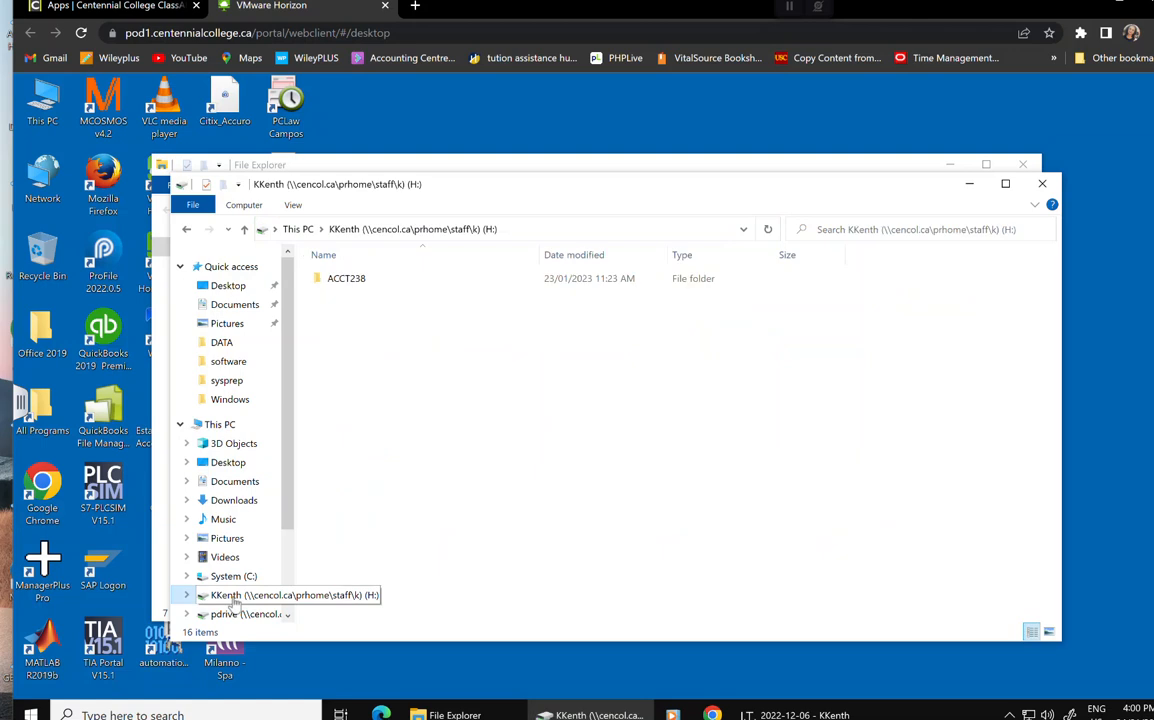
pyautogui.doubleClick(347, 280)
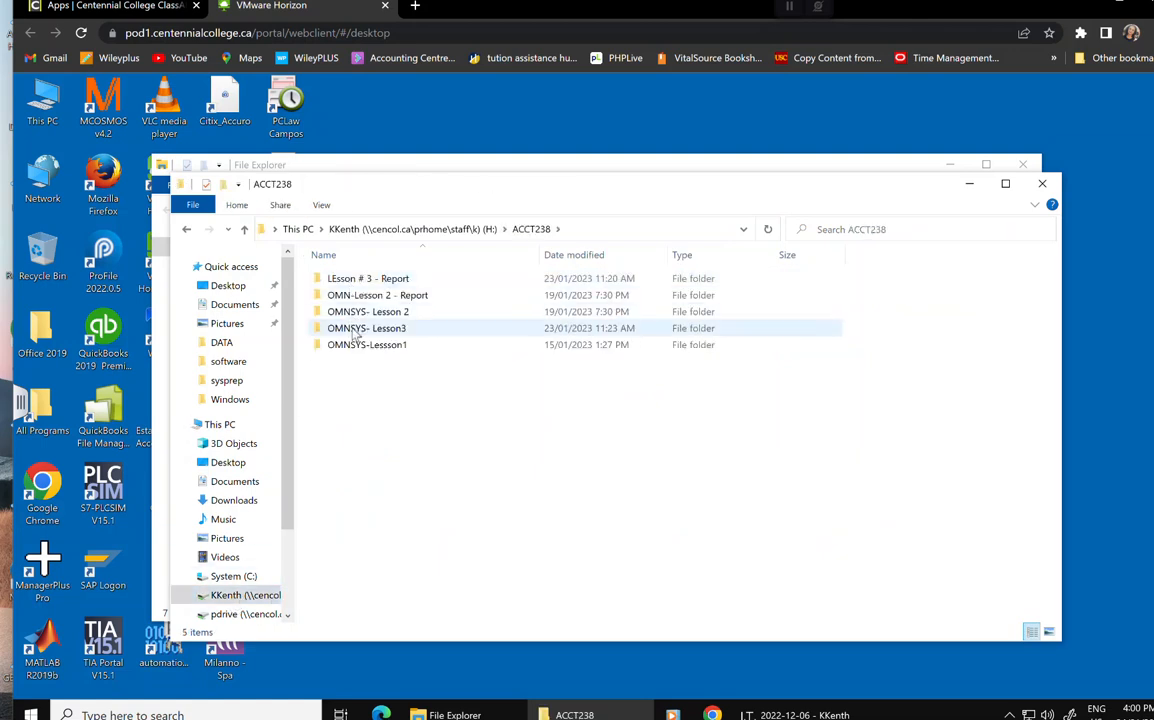
pyautogui.doubleClick(356, 330)
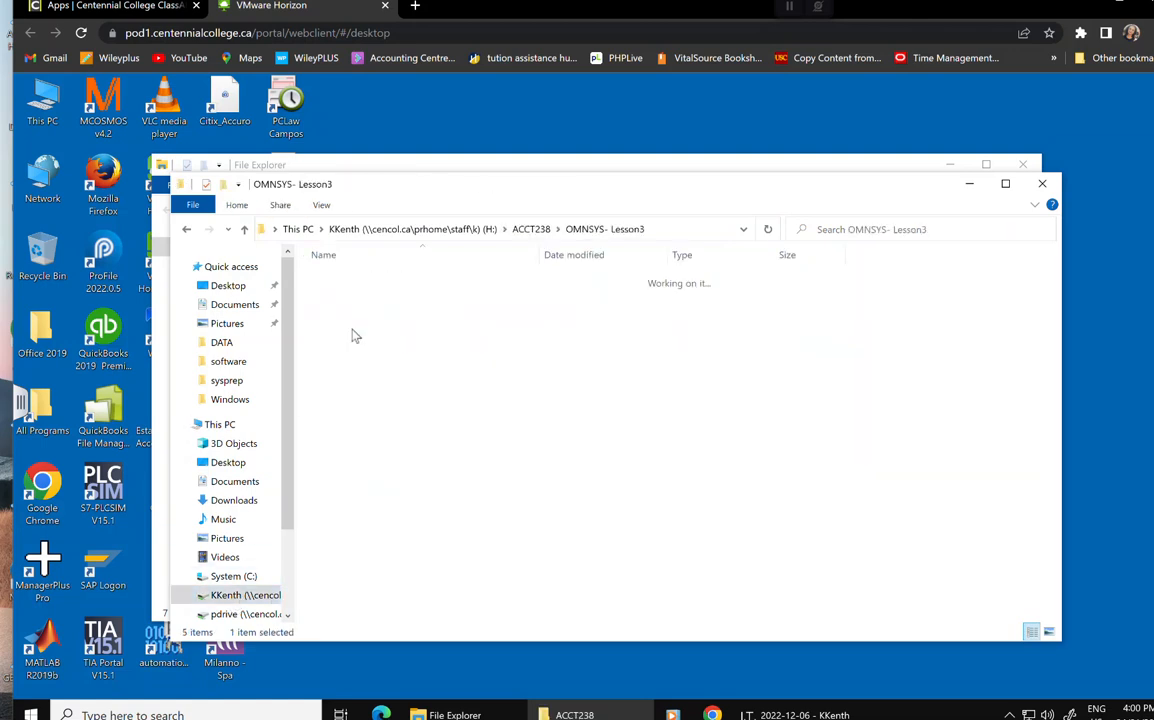
# Copy the OMNSYS- Lesson3 folder from ACCT238 to the desktop, accept the warning, close Explorer.
pyautogui.click(186, 230)
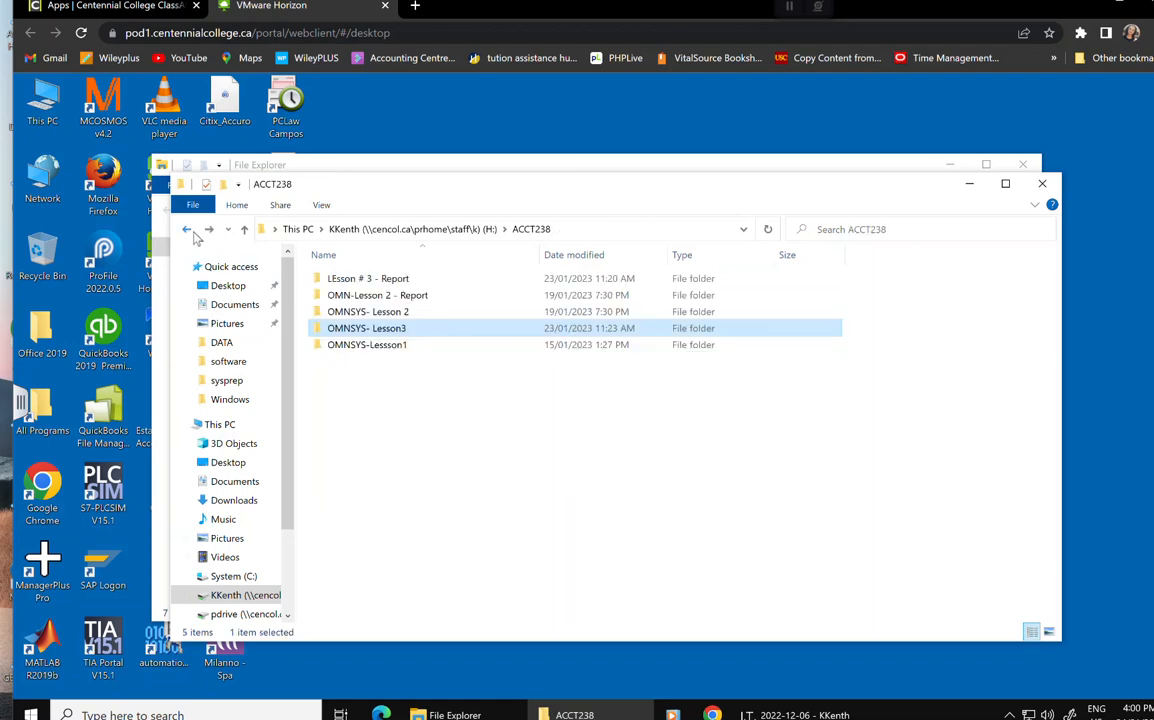
pyautogui.moveTo(410, 119); pyautogui.dragTo(394, 114)
pyautogui.click(628, 405)
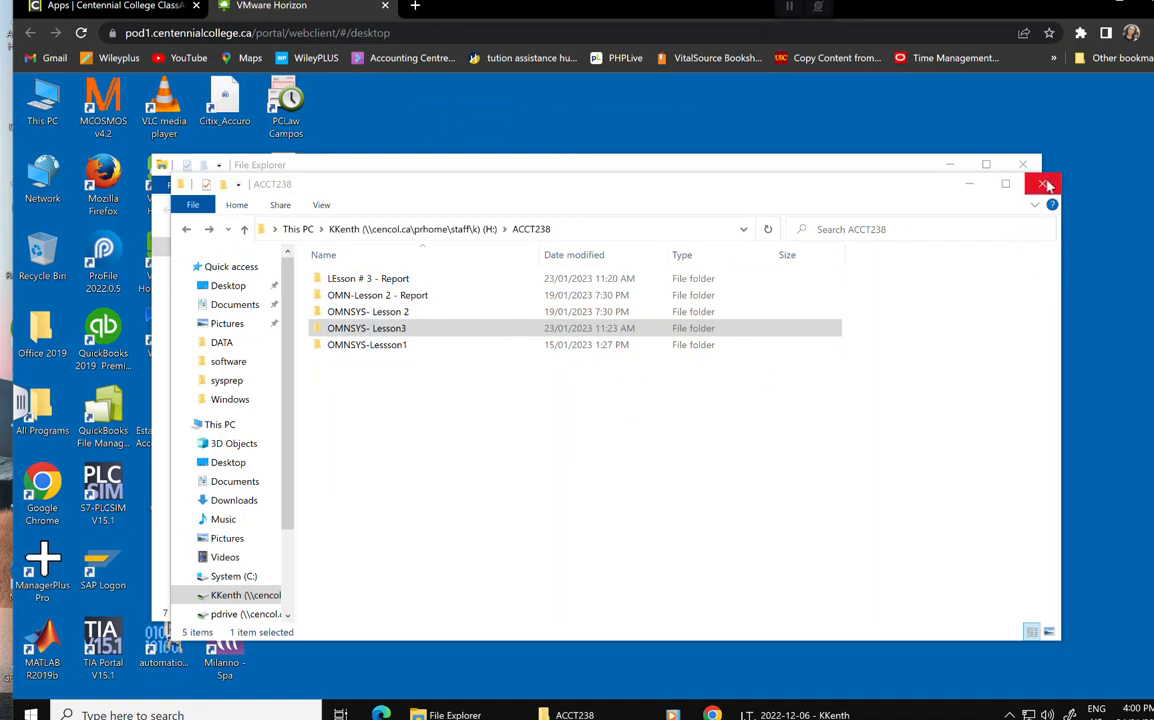
pyautogui.click(1045, 184)
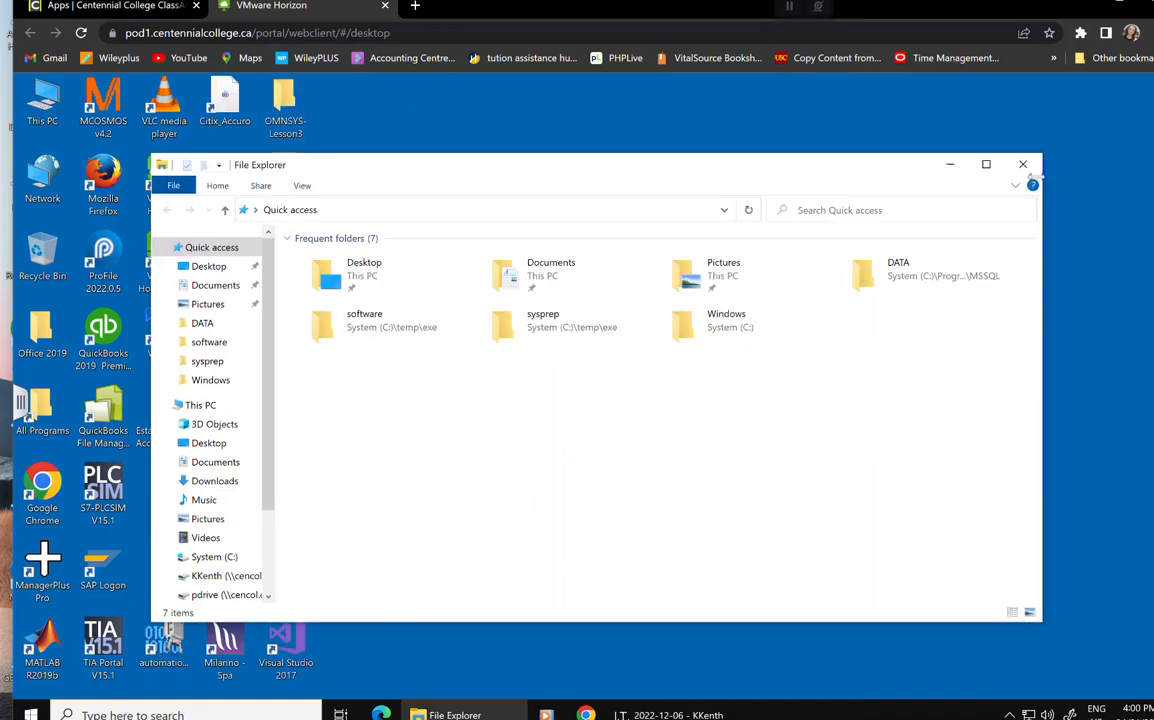
pyautogui.click(1023, 164)
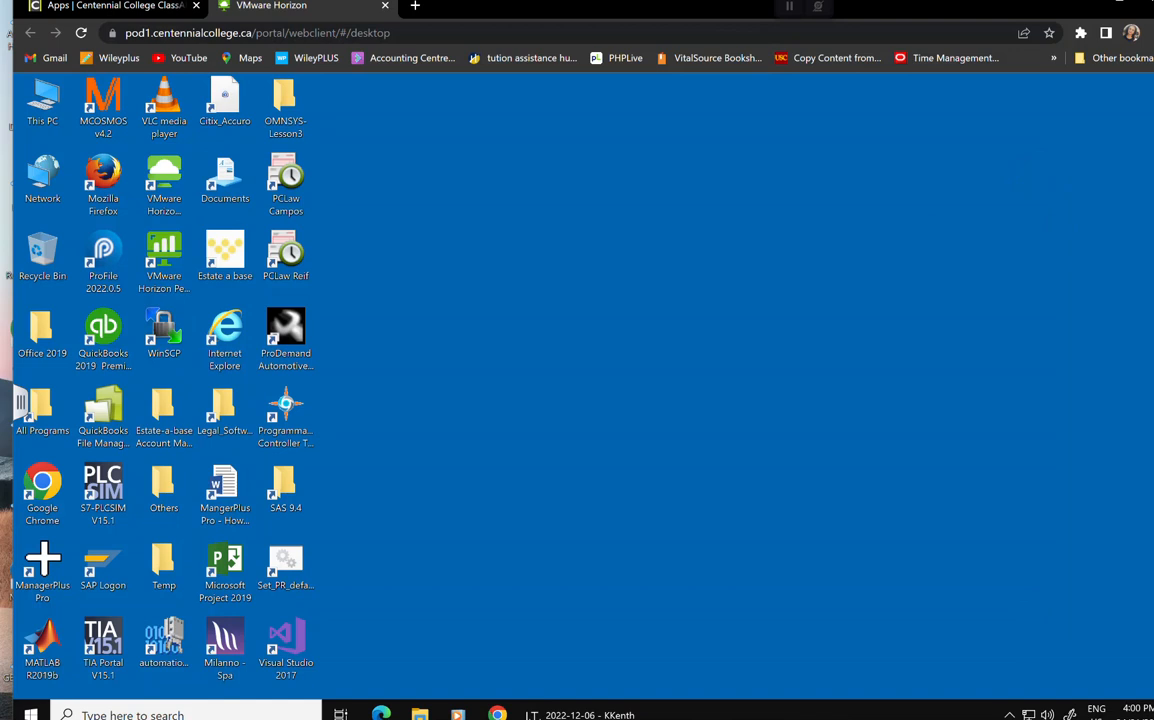
# Expand the Microsoft SQL Server 2014 group in the Start menu to reveal Management Studio.
pyautogui.click(32, 714)
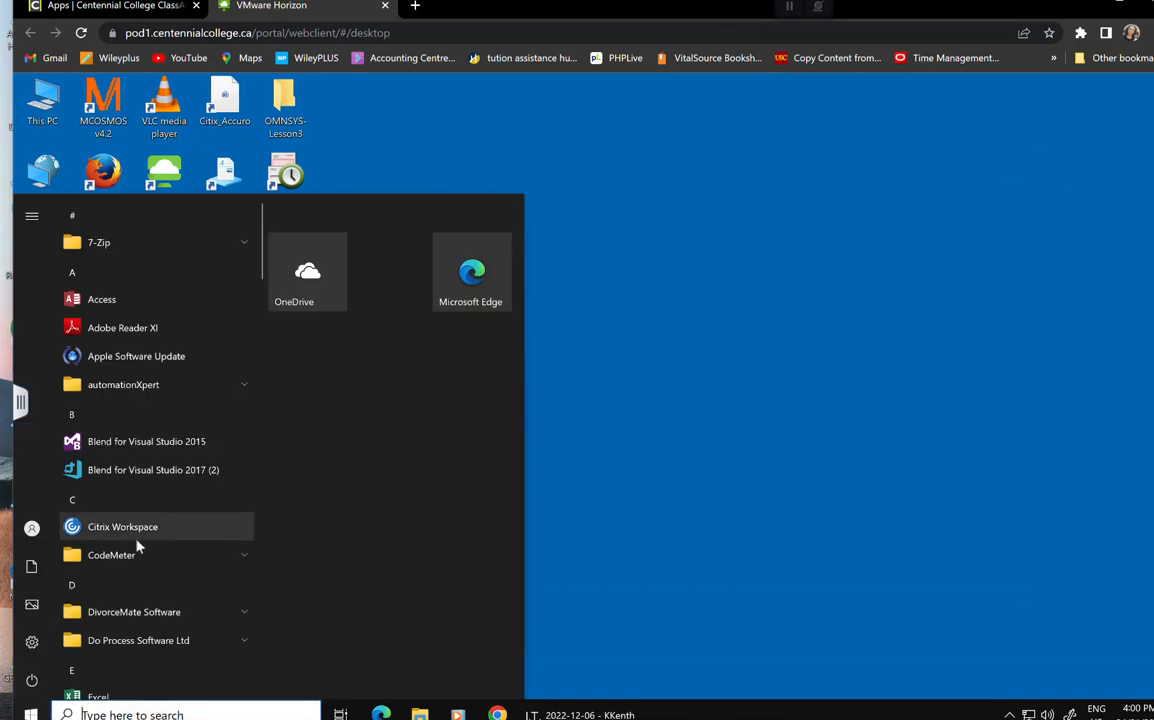
pyautogui.scroll(-10, 138, 546)
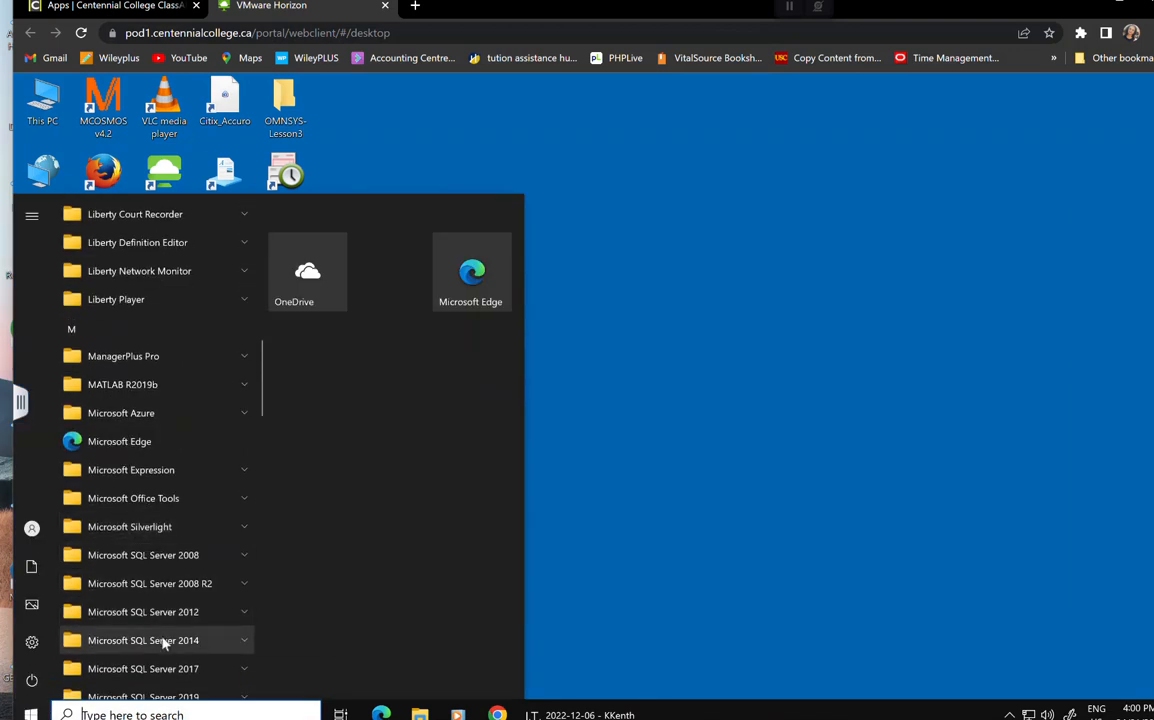
pyautogui.click(165, 641)
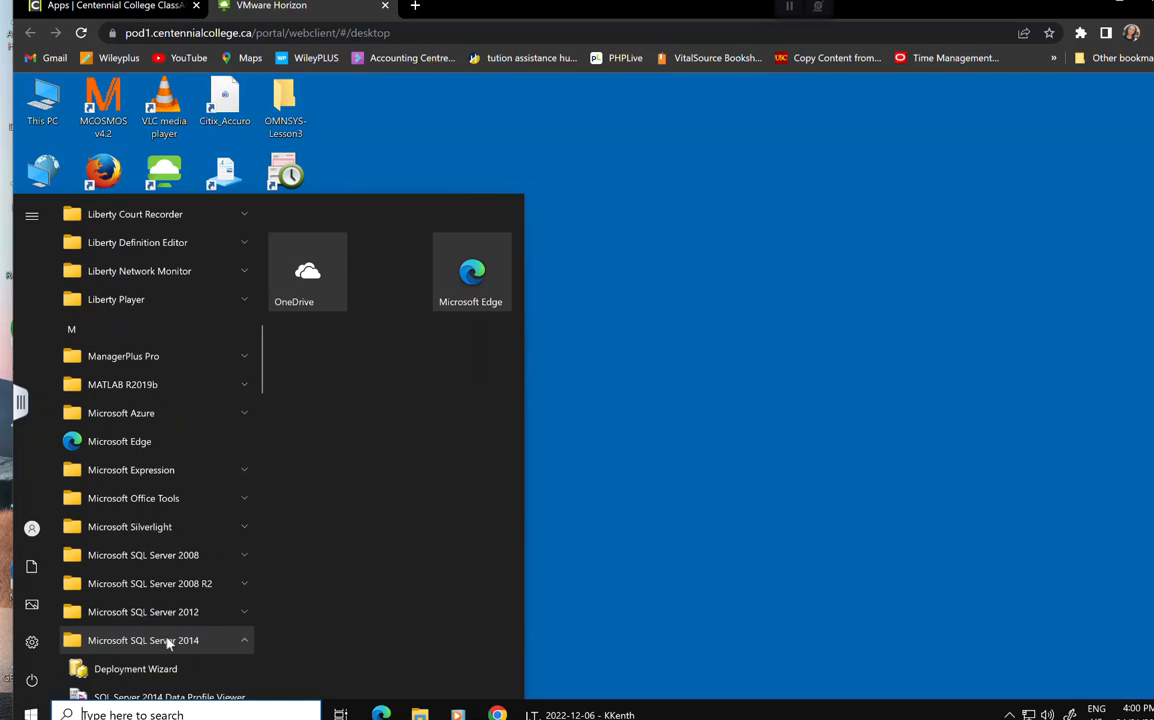
pyautogui.click(165, 566)
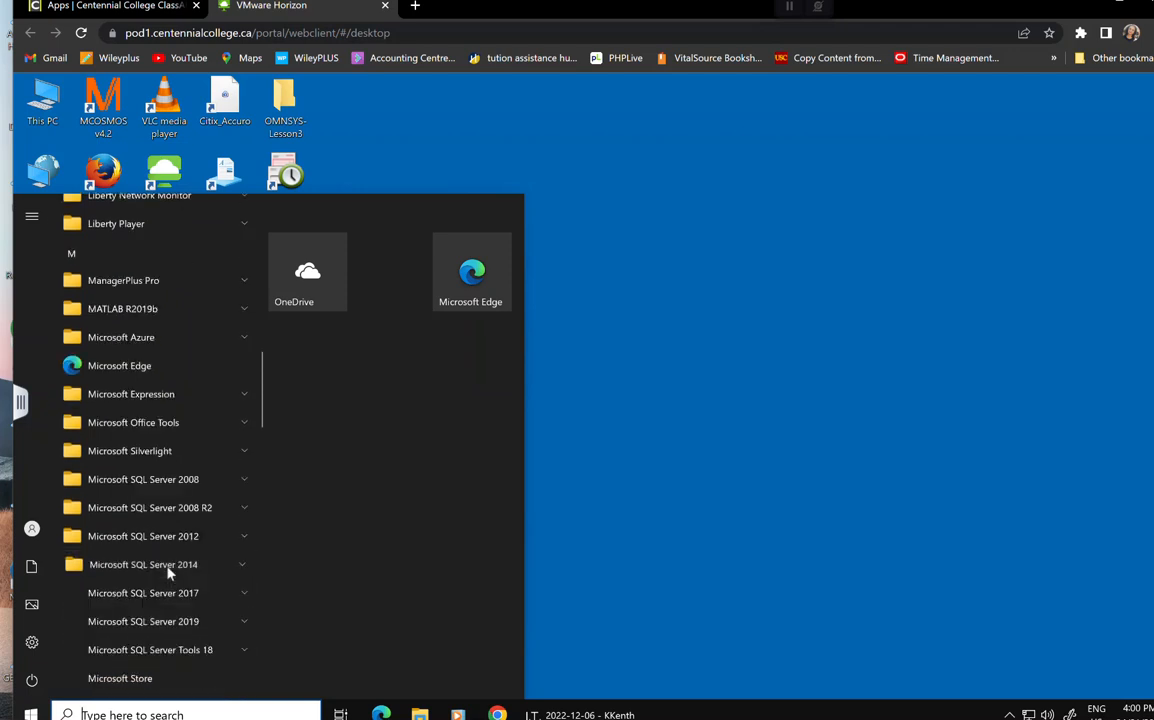
pyautogui.scroll(-2, 148, 608)
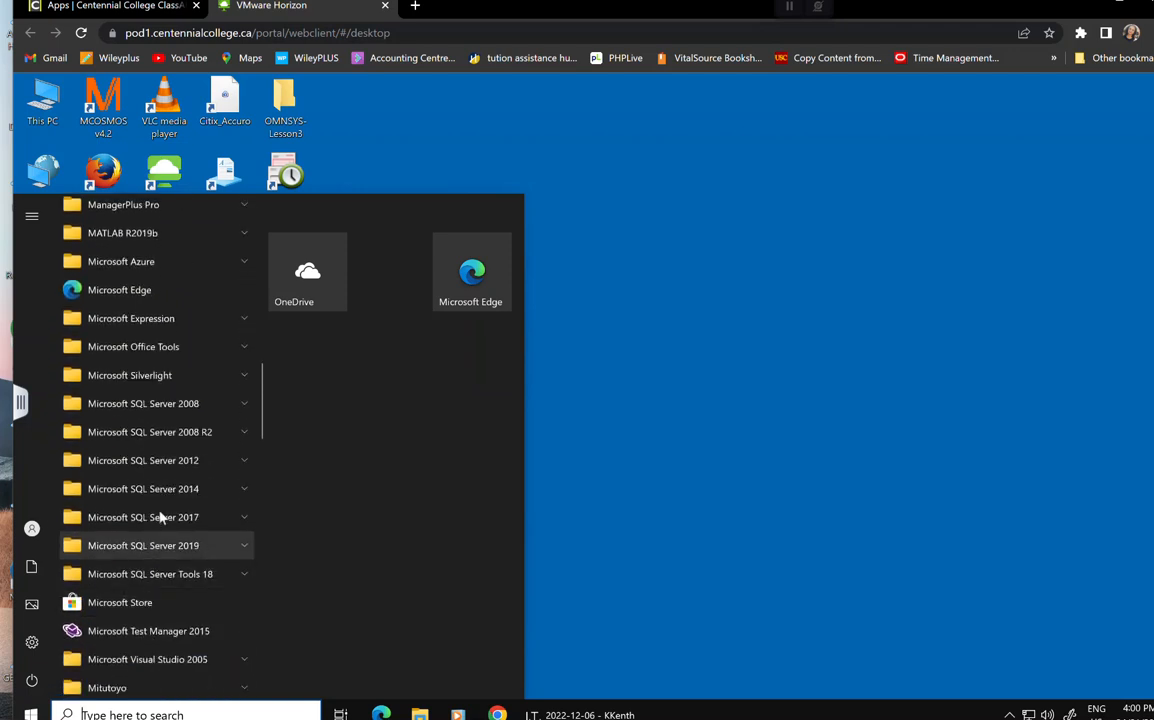
pyautogui.click(168, 492)
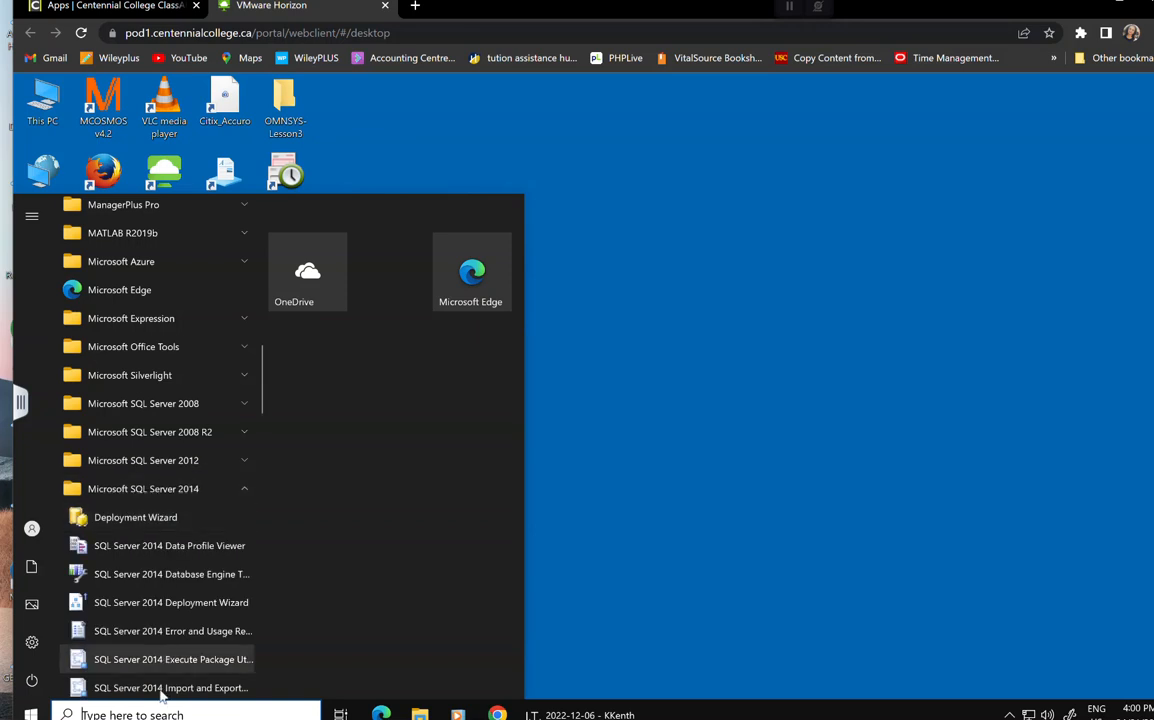
pyautogui.scroll(-1, 175, 640)
pyautogui.scroll(-5, 181, 668)
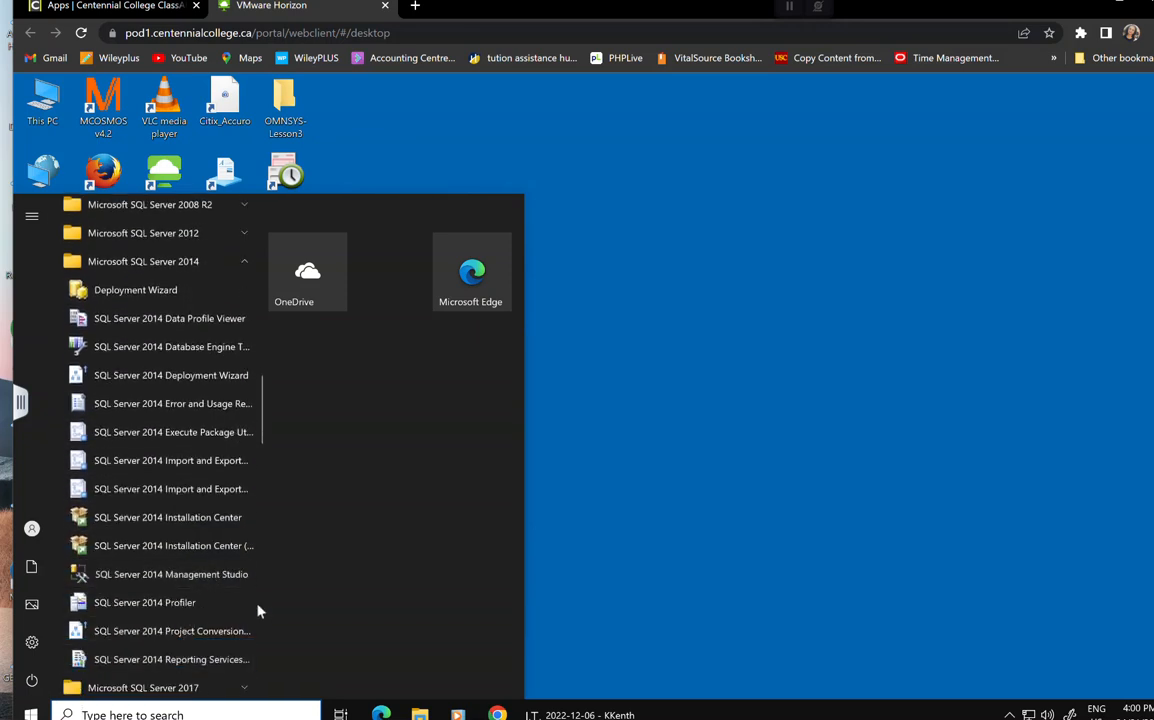
# Launch Management Studio and choose server CLASSAPPS-28\ACCPAC2019 from the browsed server list.
pyautogui.click(548, 436)
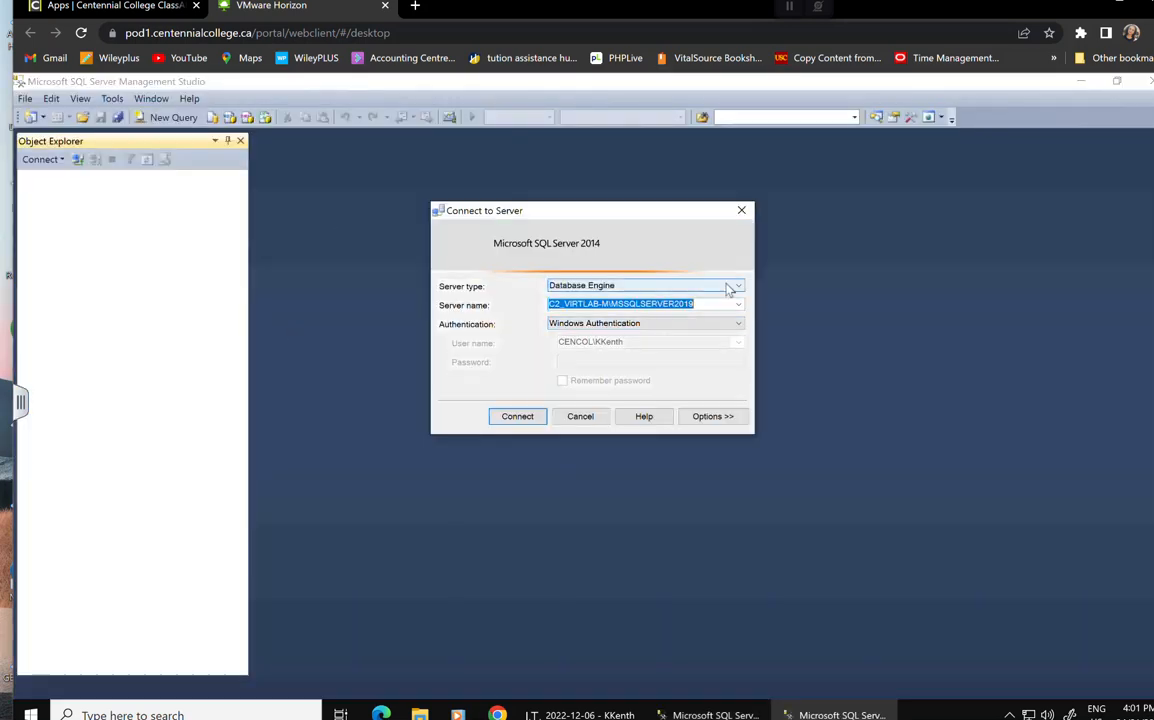
pyautogui.click(731, 288)
pyautogui.click(731, 288)
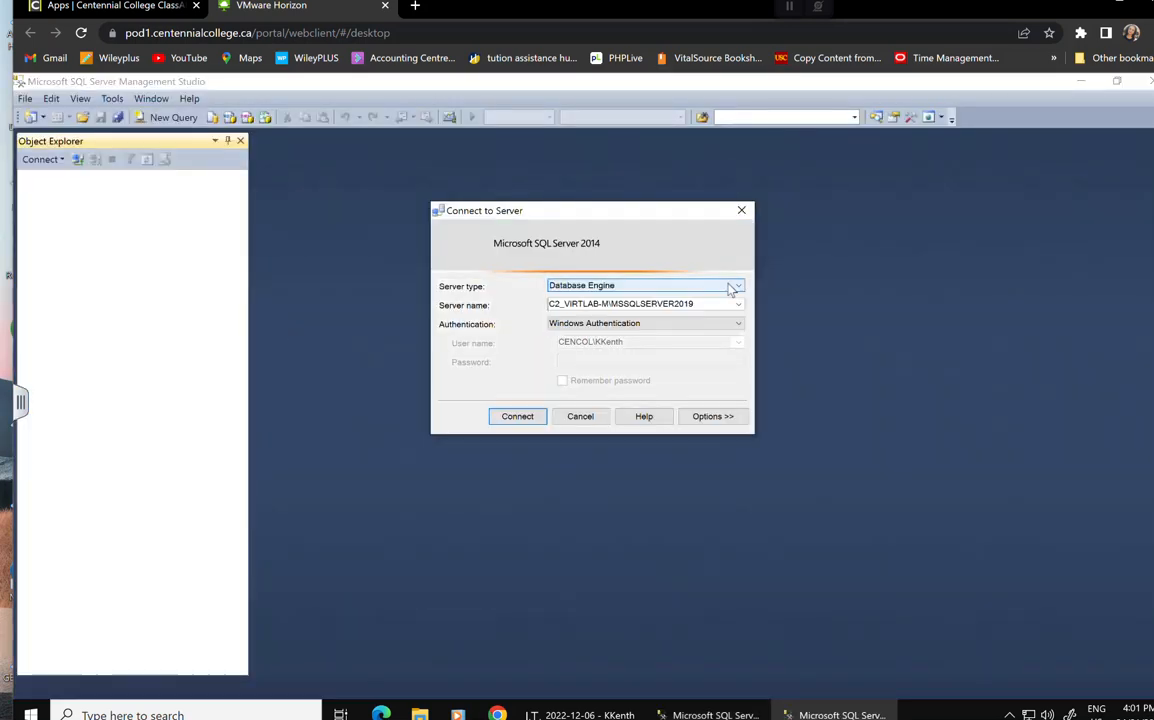
pyautogui.click(738, 306)
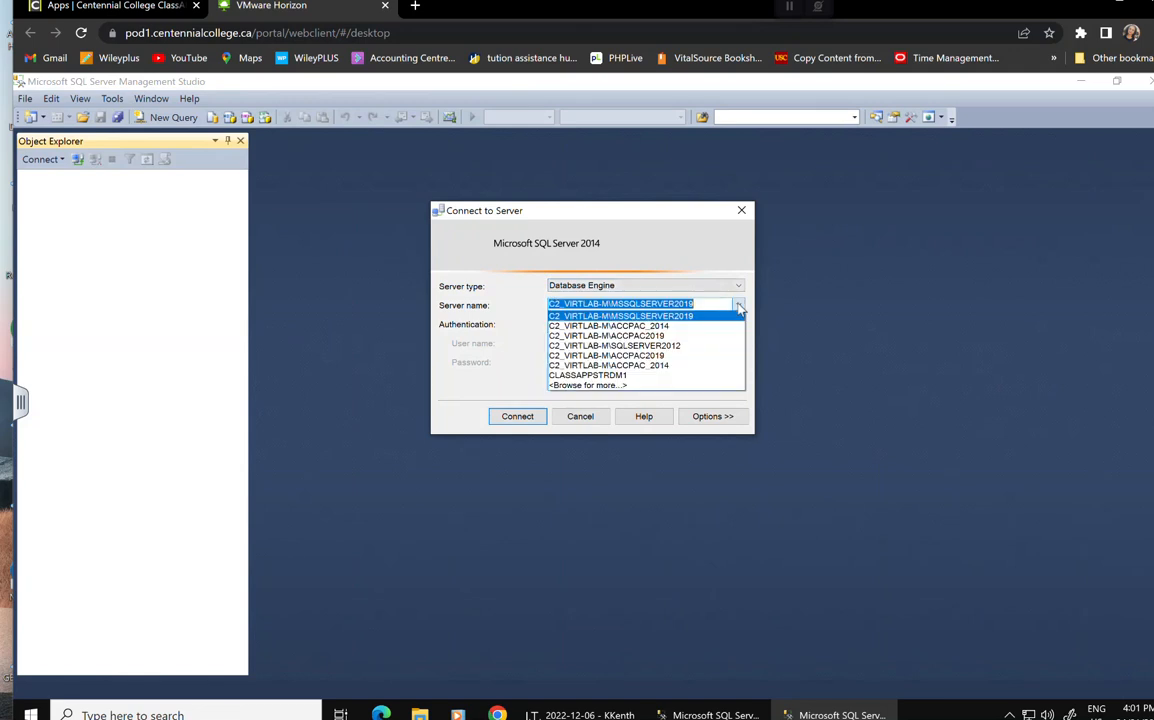
pyautogui.click(600, 385)
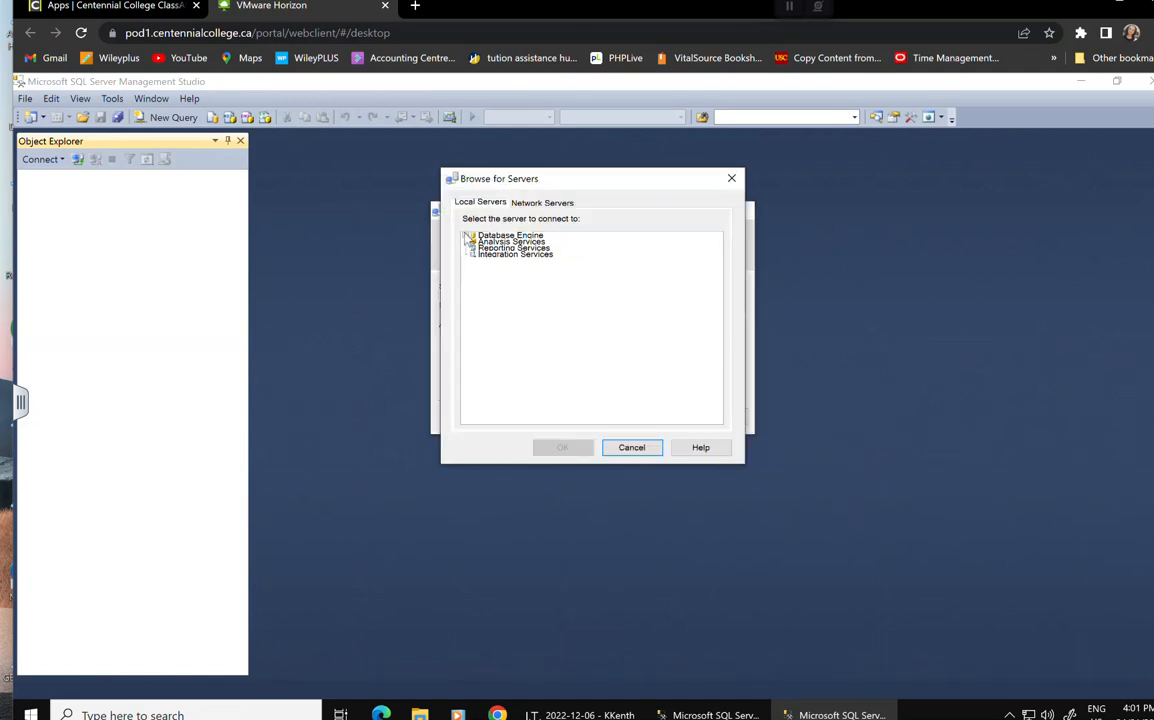
pyautogui.click(528, 255)
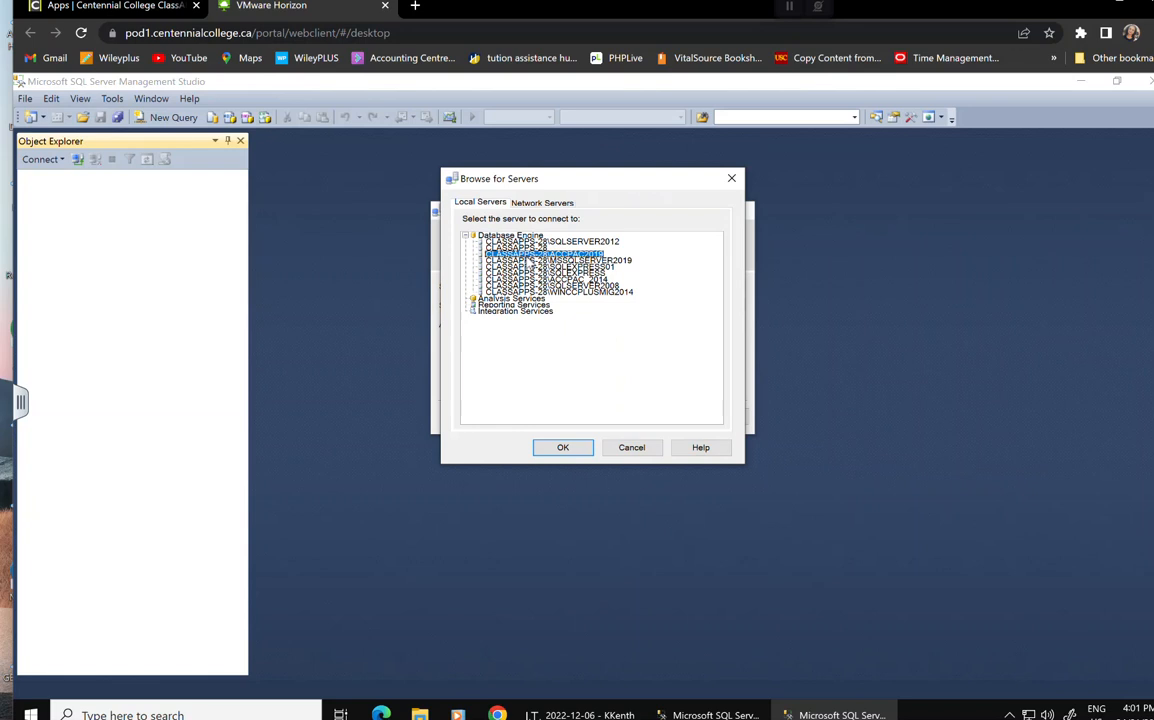
pyautogui.click(563, 447)
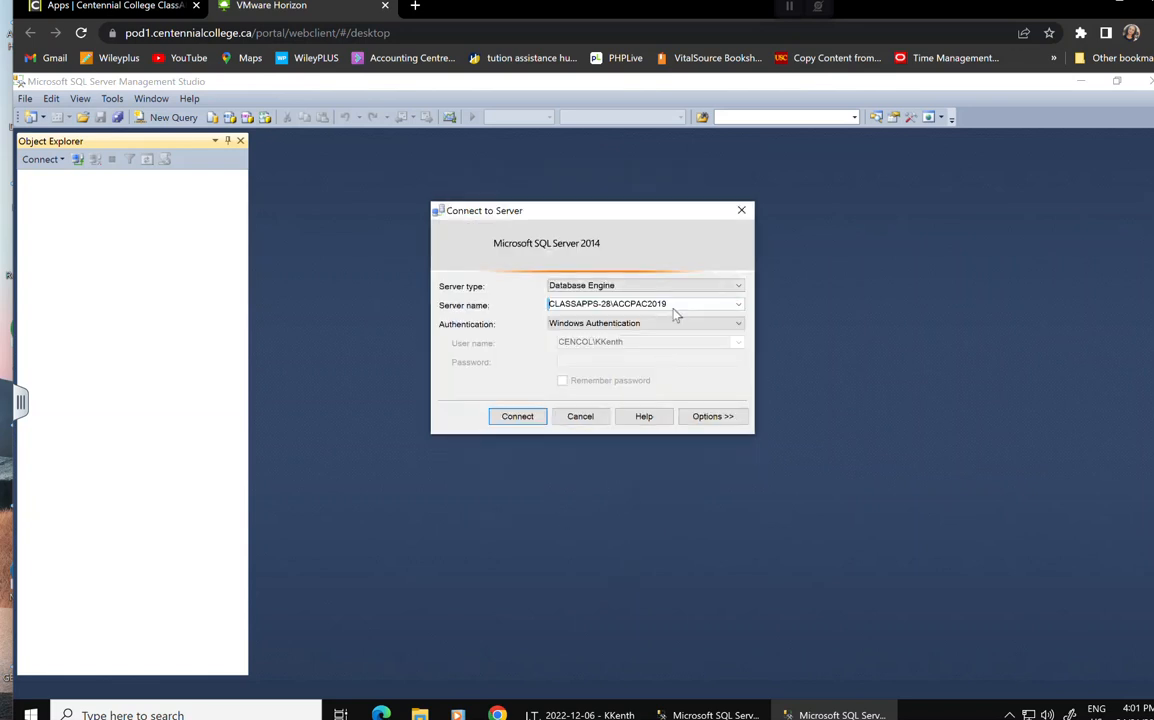
pyautogui.moveTo(698, 309); pyautogui.dragTo(467, 308)
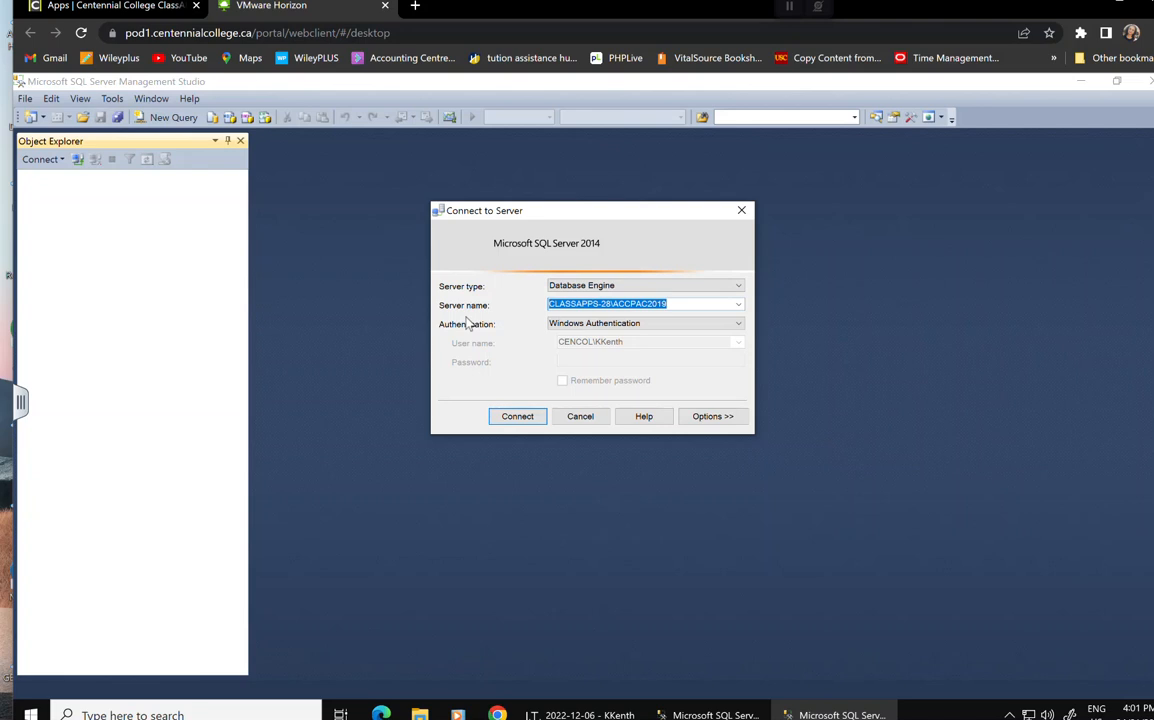
# Connect using SQL Server Authentication with login sa and its password.
pyautogui.click(693, 324)
pyautogui.click(660, 346)
pyautogui.click(659, 342)
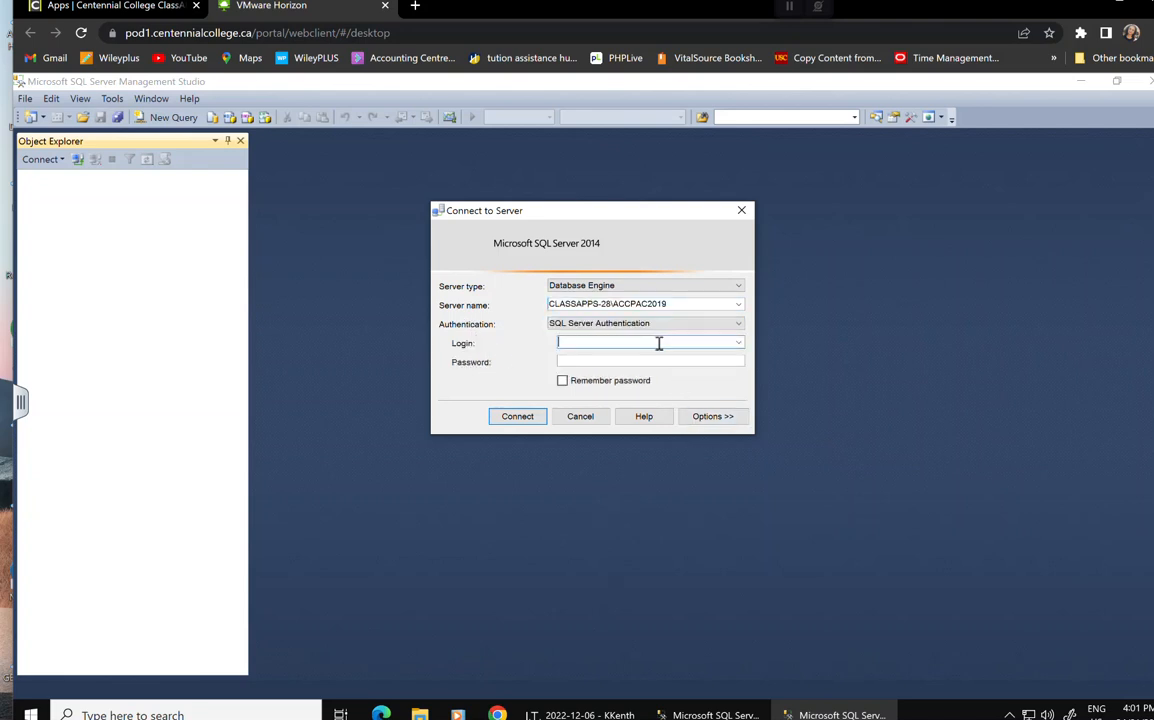
pyautogui.write('sa')
pyautogui.click(647, 362)
pyautogui.write('*******')
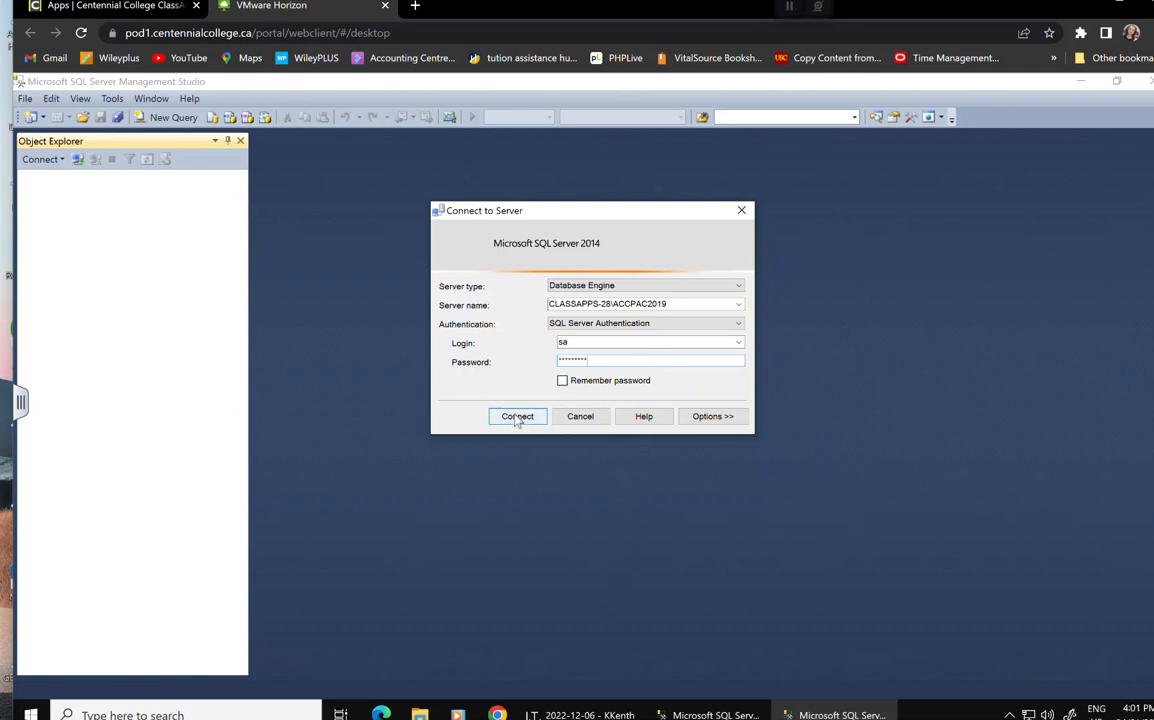
pyautogui.click(517, 416)
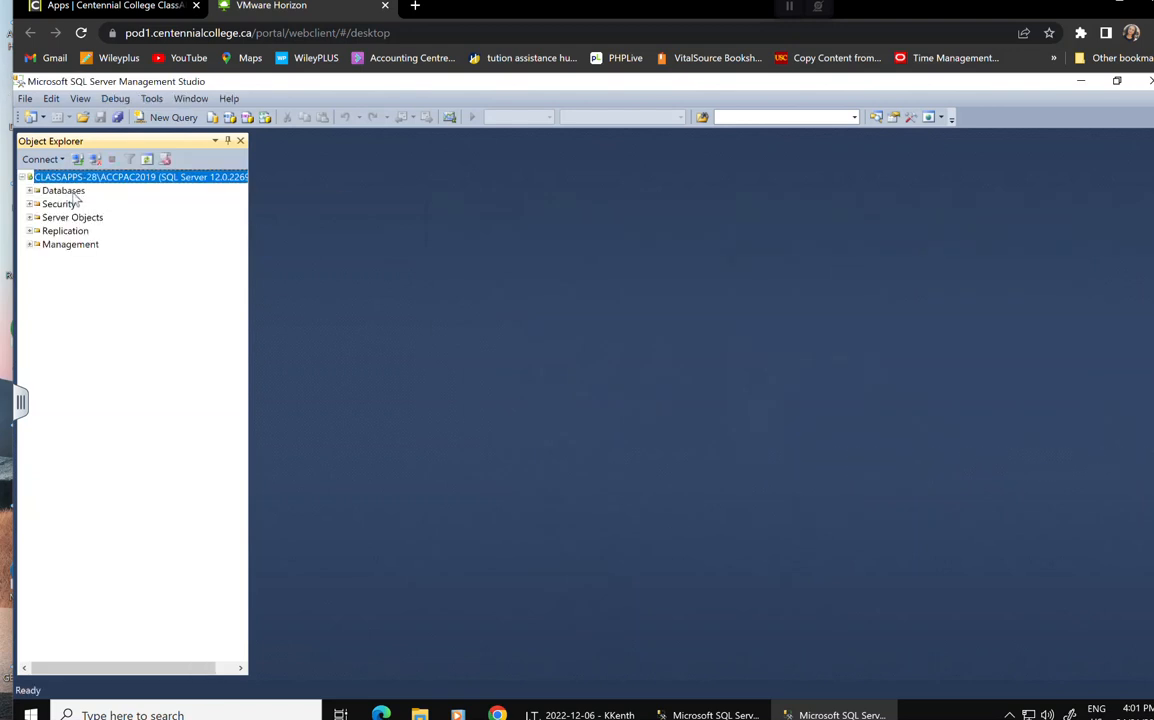
# Add a database named OMNSYS under Databases with a 6 MB initial data file size.
pyautogui.click(63, 190)
pyautogui.rightClick(65, 191)
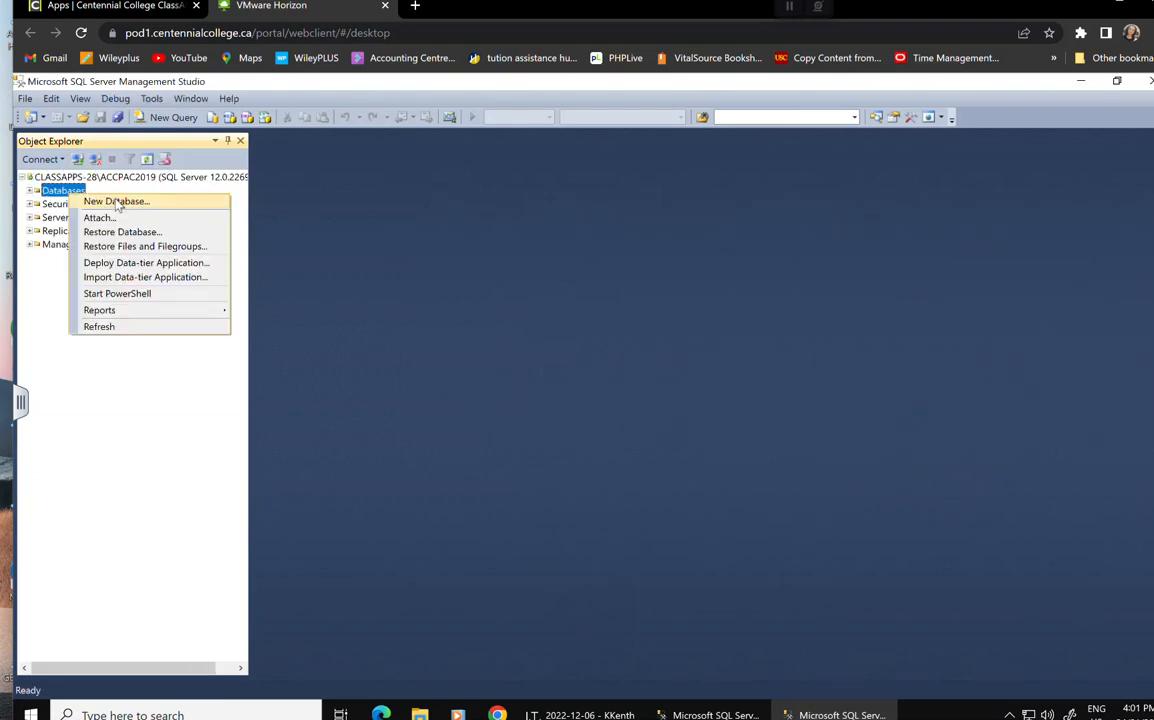
pyautogui.click(112, 198)
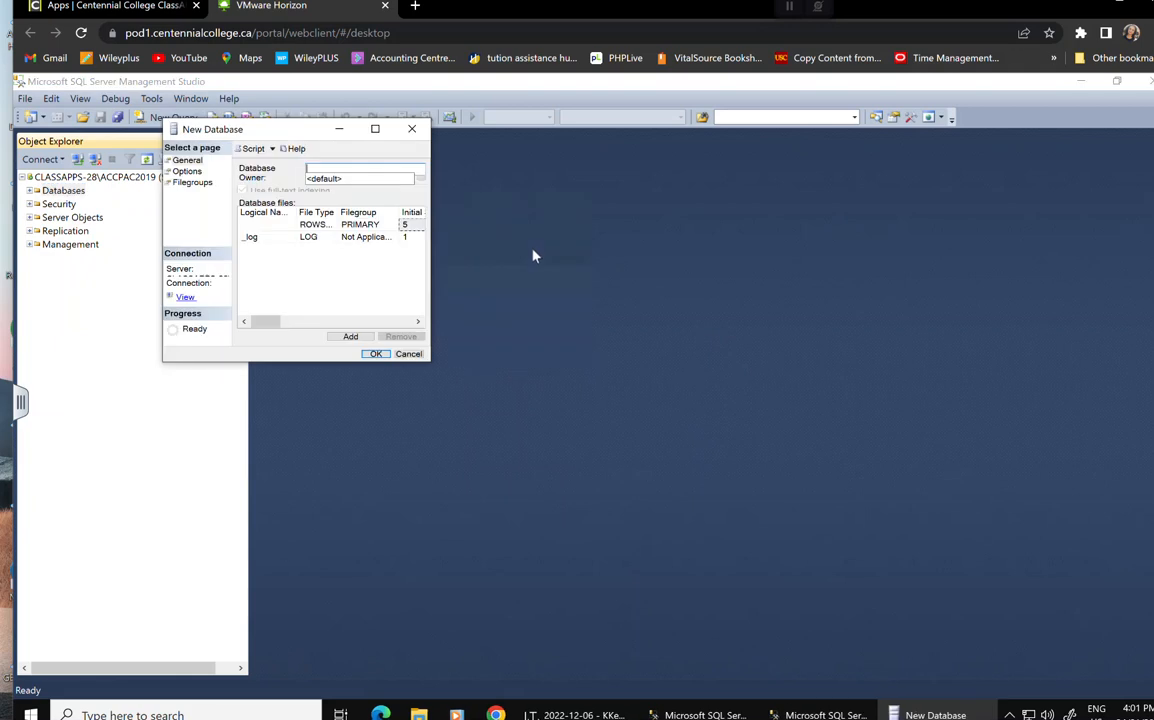
pyautogui.click(376, 130)
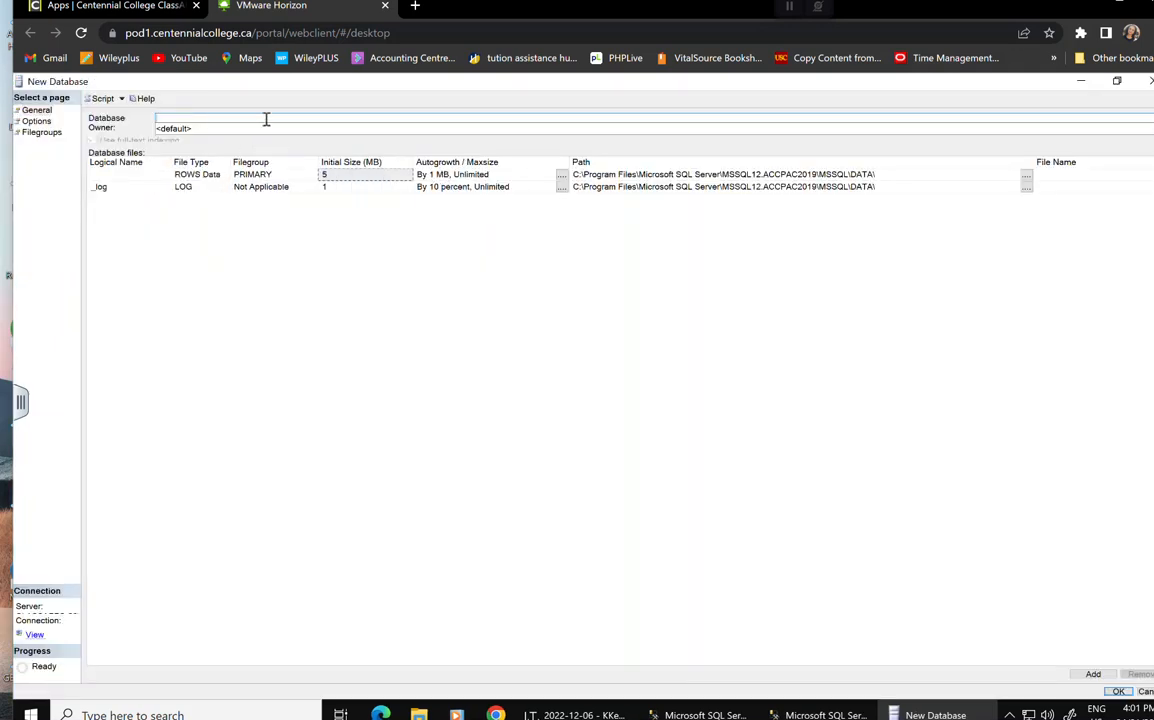
pyautogui.write('OMNSYS')
pyautogui.click(368, 176)
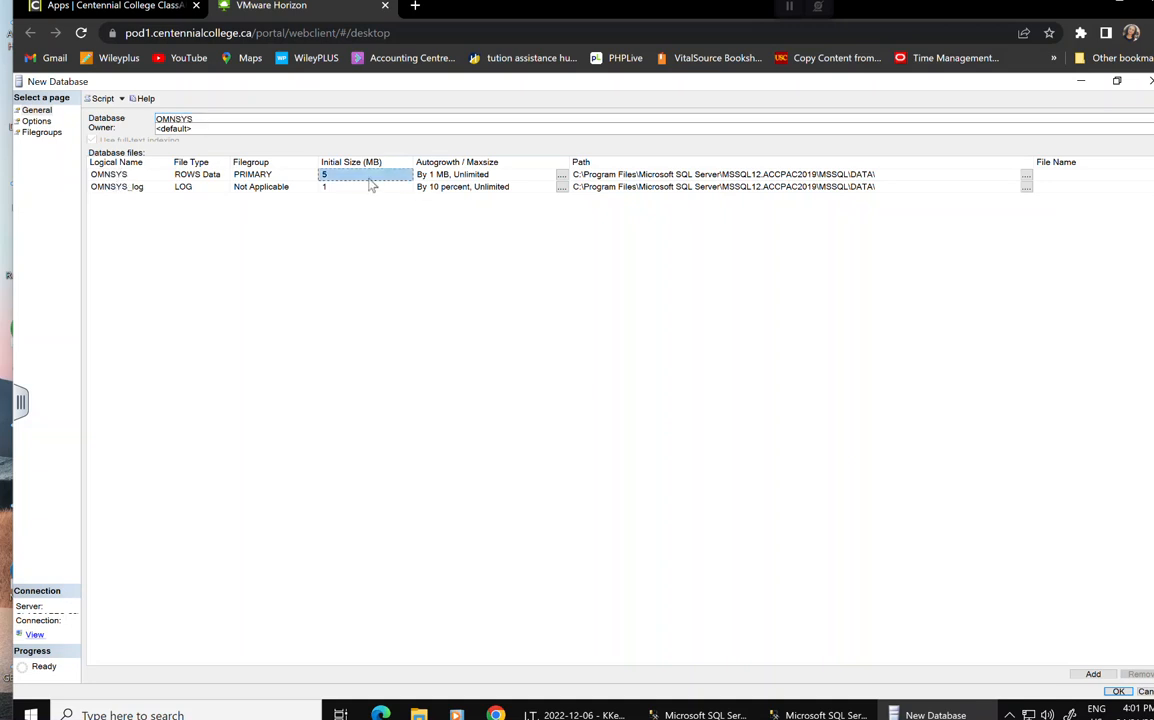
pyautogui.write('6')
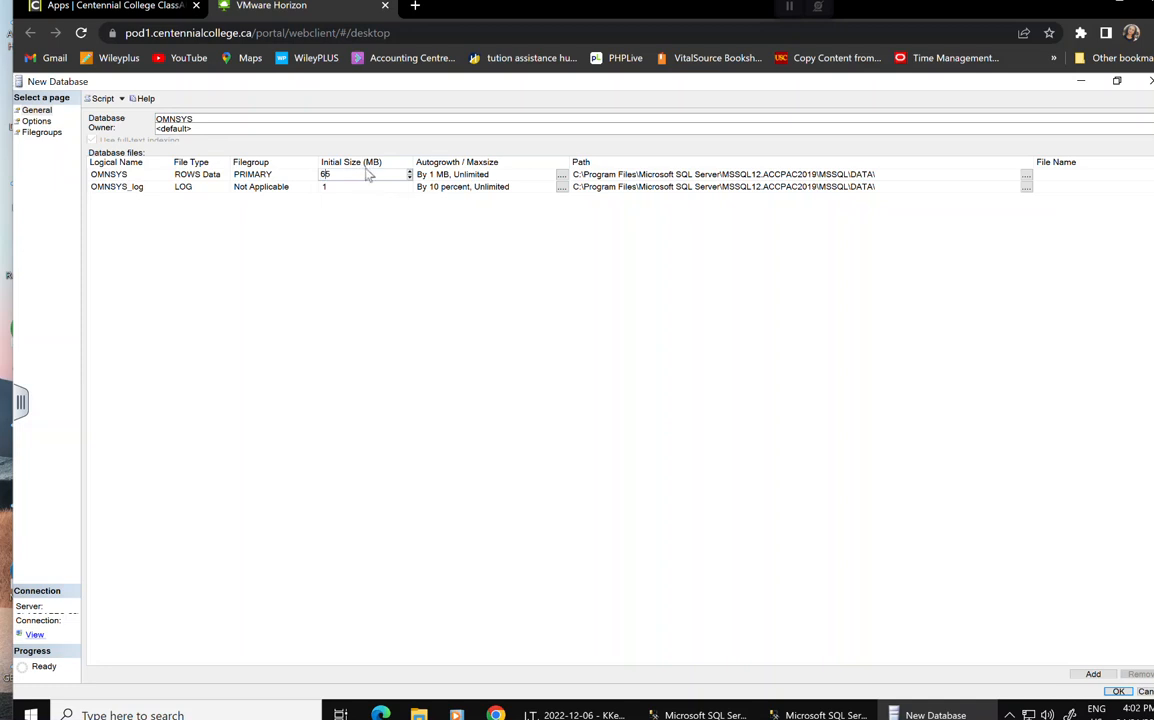
pyautogui.click(1120, 692)
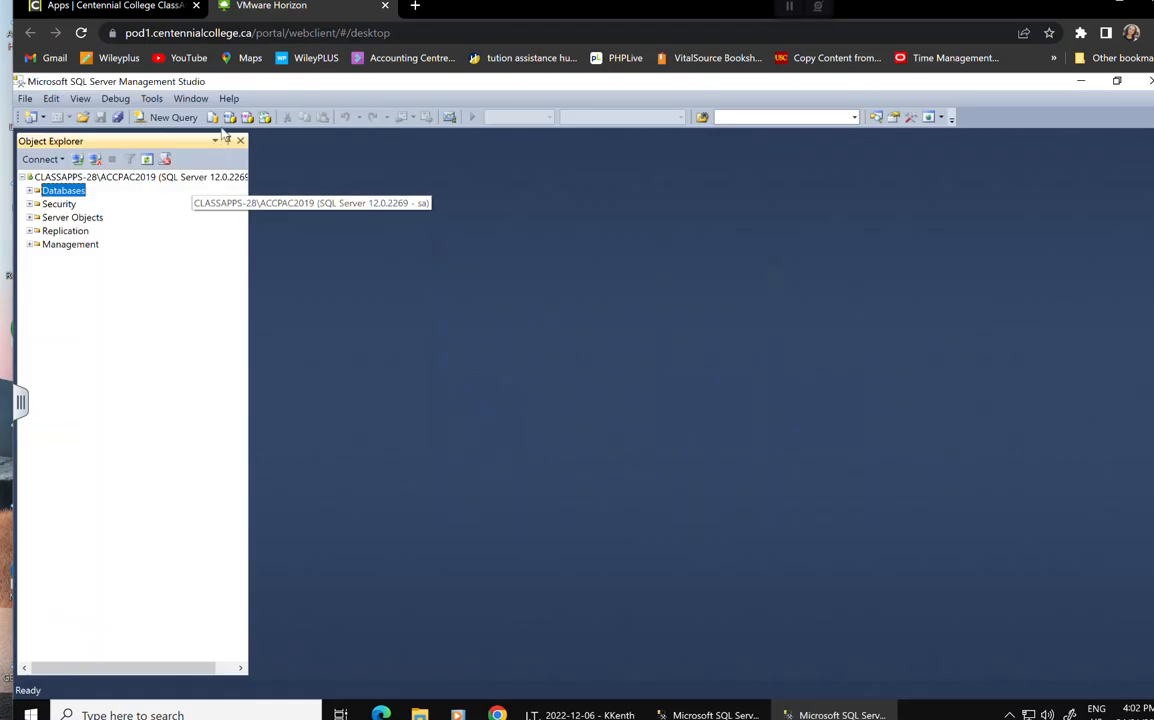
# Add a database named OMNDAT under Databases with a 6 MB initial data file size.
pyautogui.rightClick(63, 190)
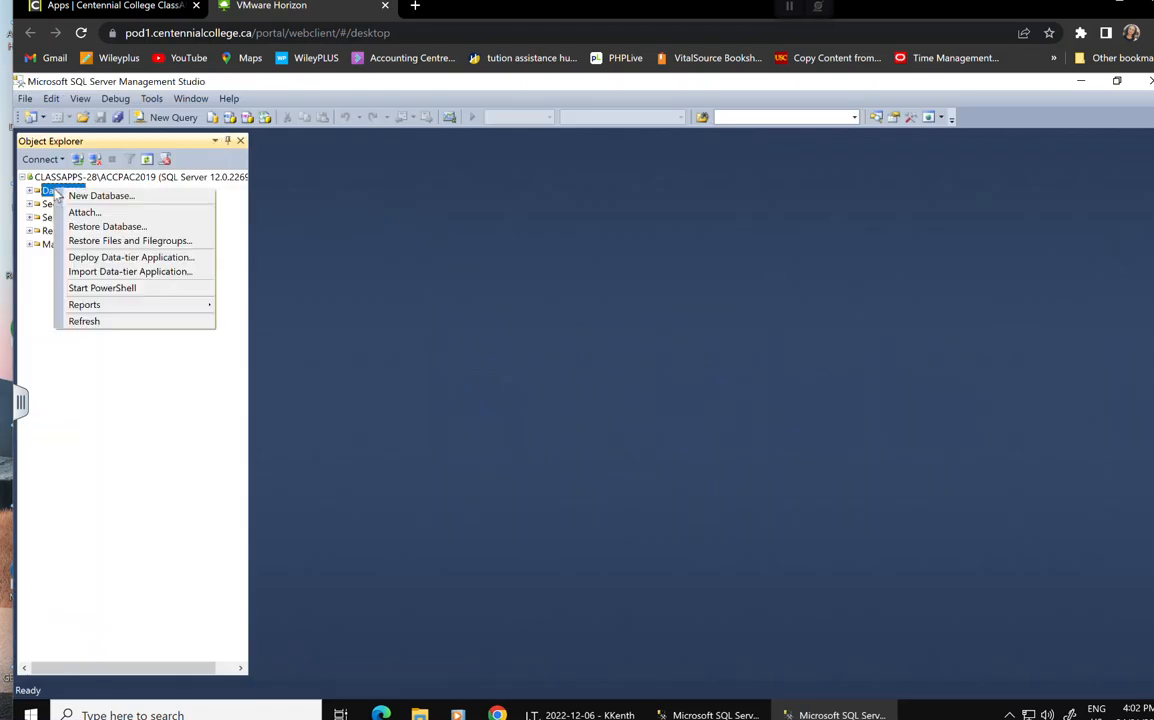
pyautogui.click(141, 196)
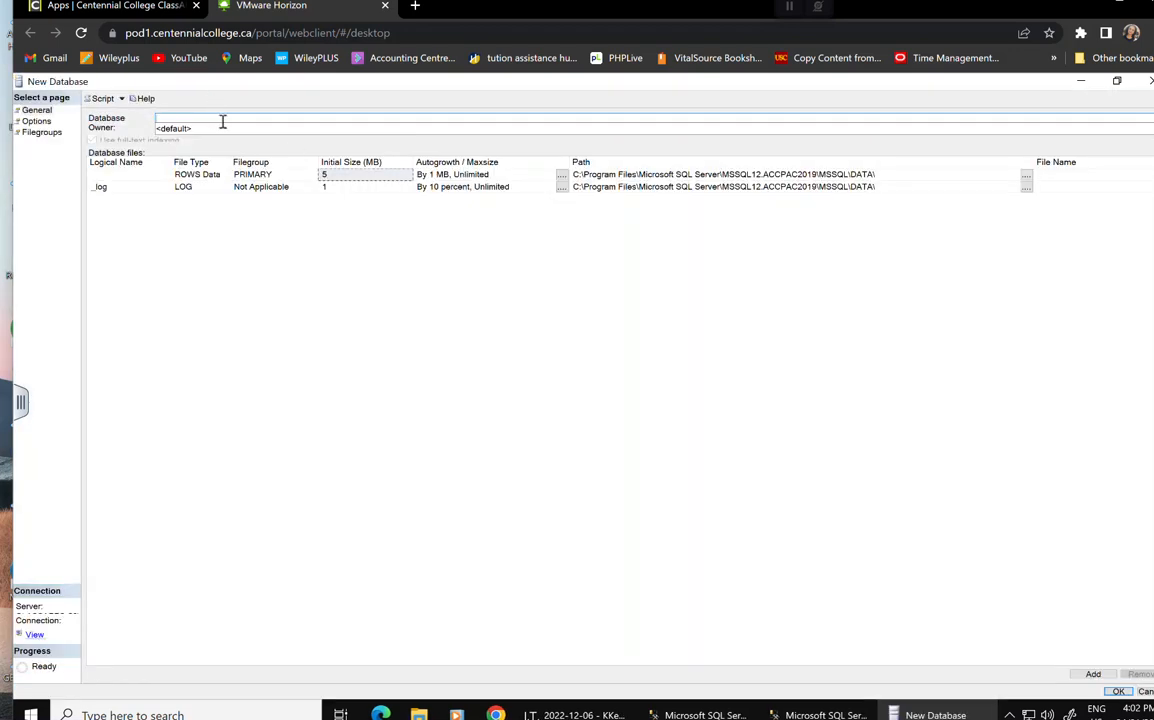
pyautogui.write('OMNDAT')
pyautogui.click(338, 177)
pyautogui.write('6')
pyautogui.click(1116, 696)
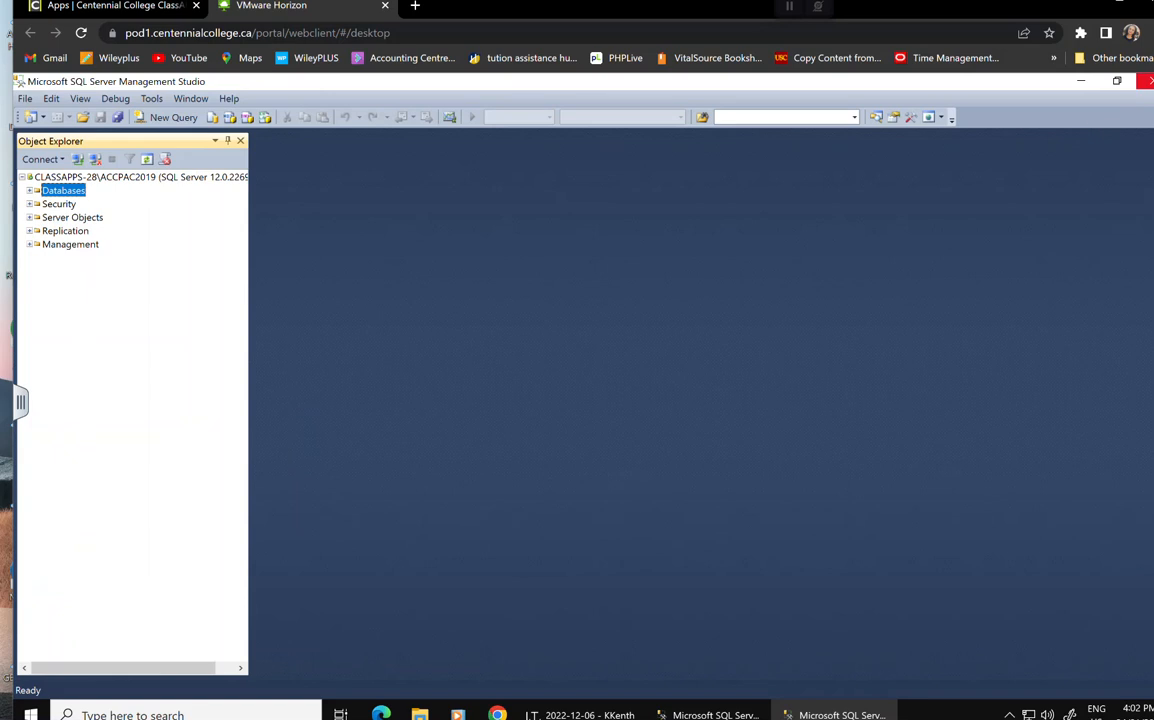
# Close both Management Studio windows, dismissing the server connection prompt.
pyautogui.click(1148, 80)
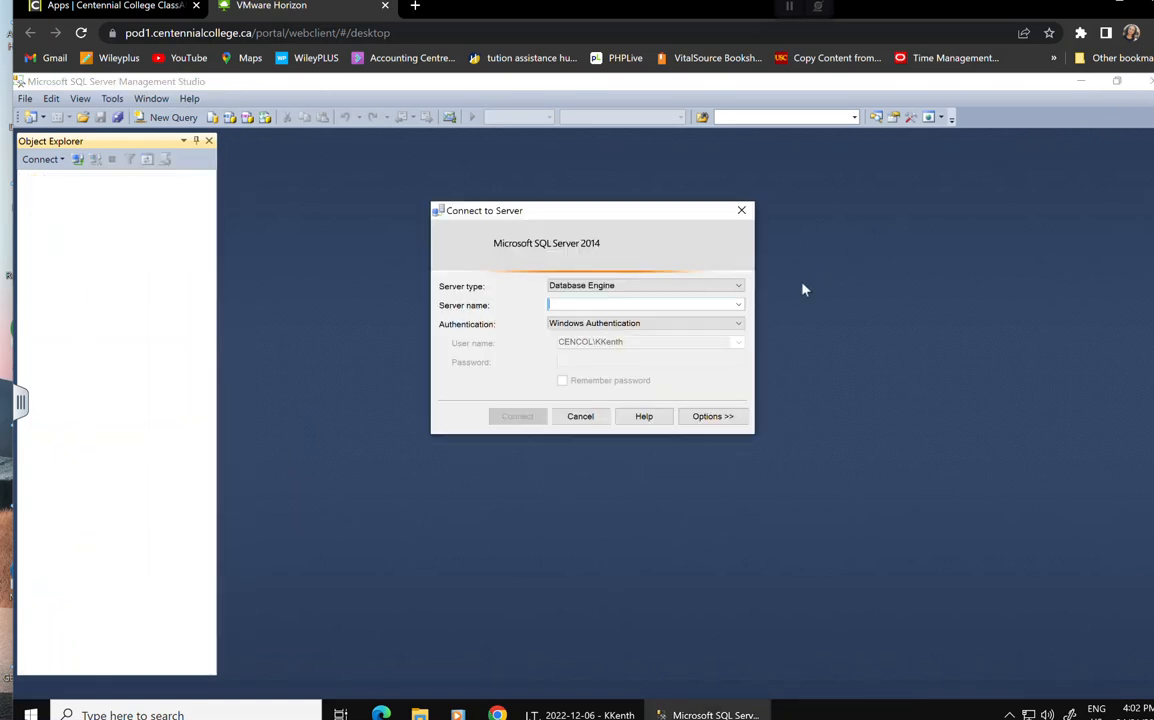
pyautogui.click(741, 210)
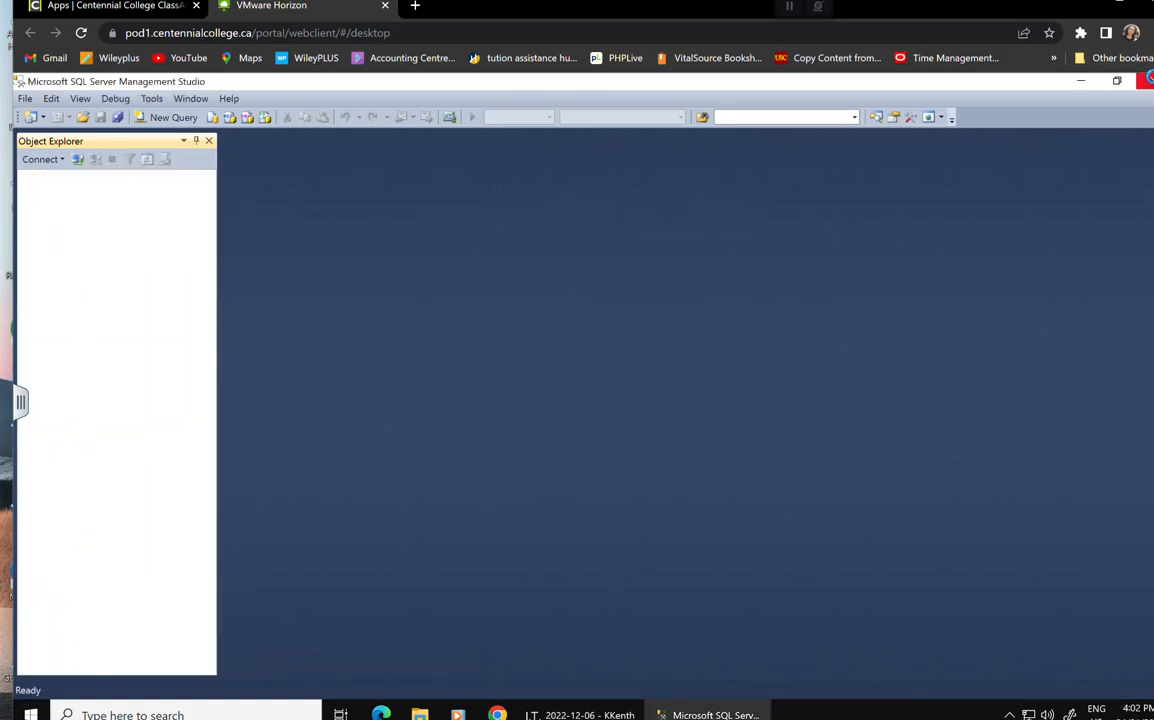
pyautogui.click(1148, 80)
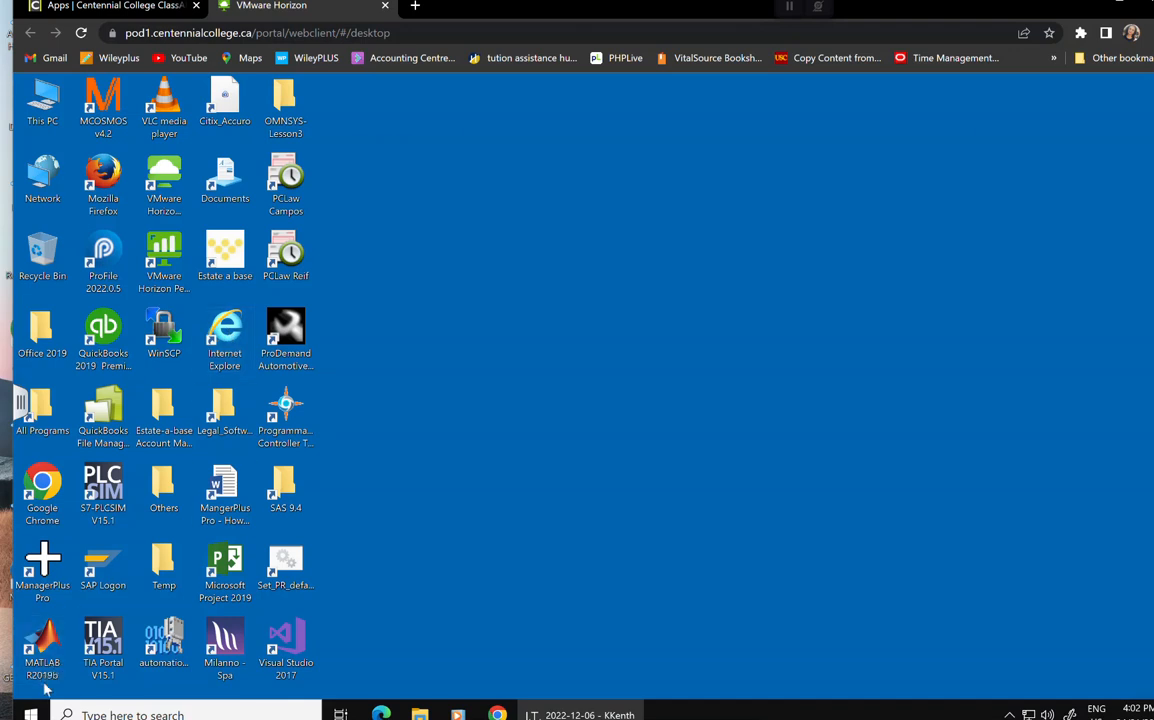
# Launch Database Setup from the Sage group in the Start menu.
pyautogui.click(31, 714)
pyautogui.scroll(-10, 195, 502)
pyautogui.scroll(-12, 181, 502)
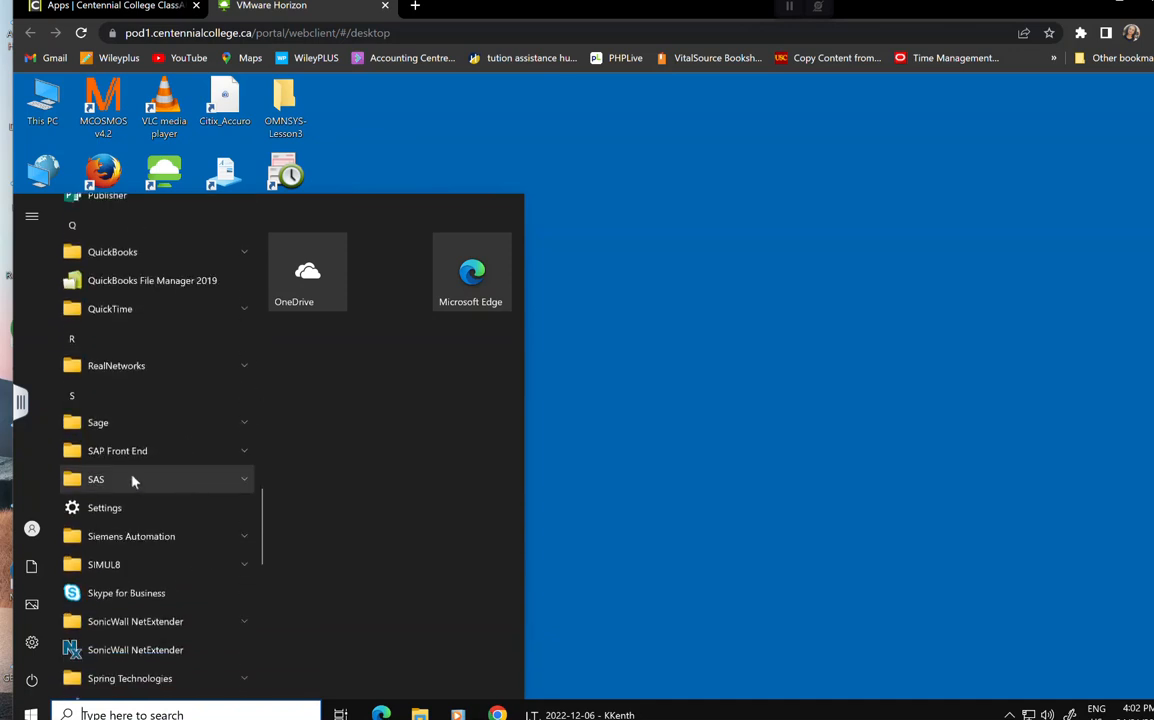
pyautogui.click(96, 424)
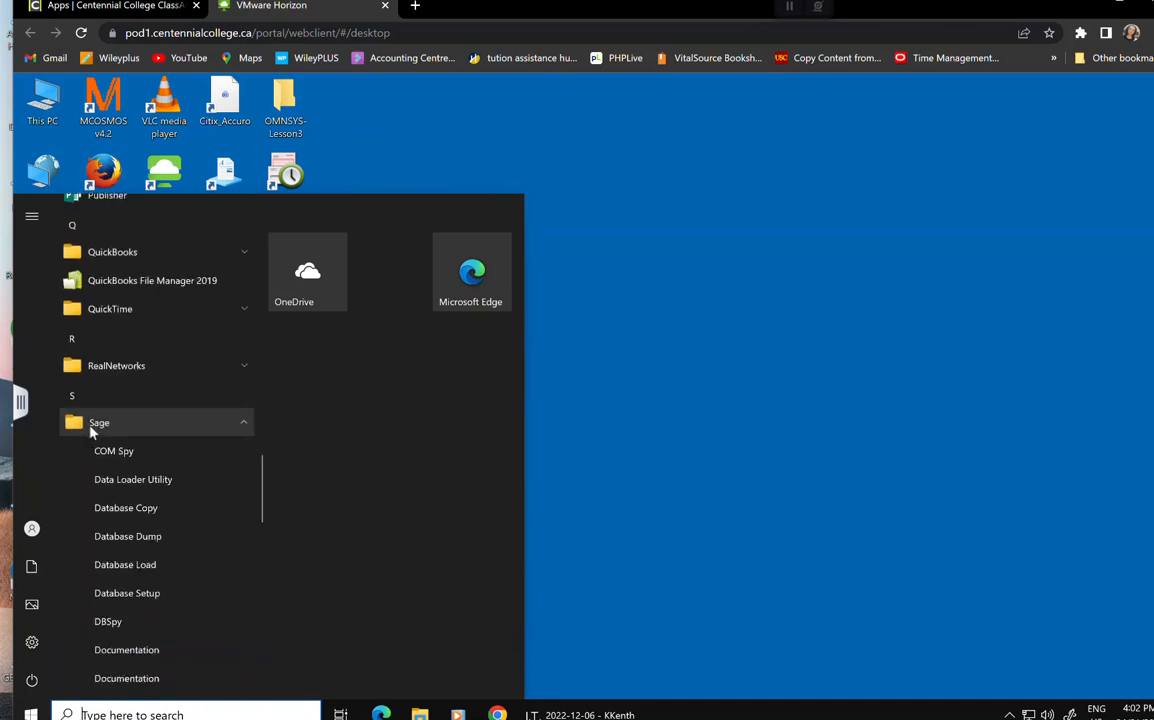
pyautogui.click(144, 595)
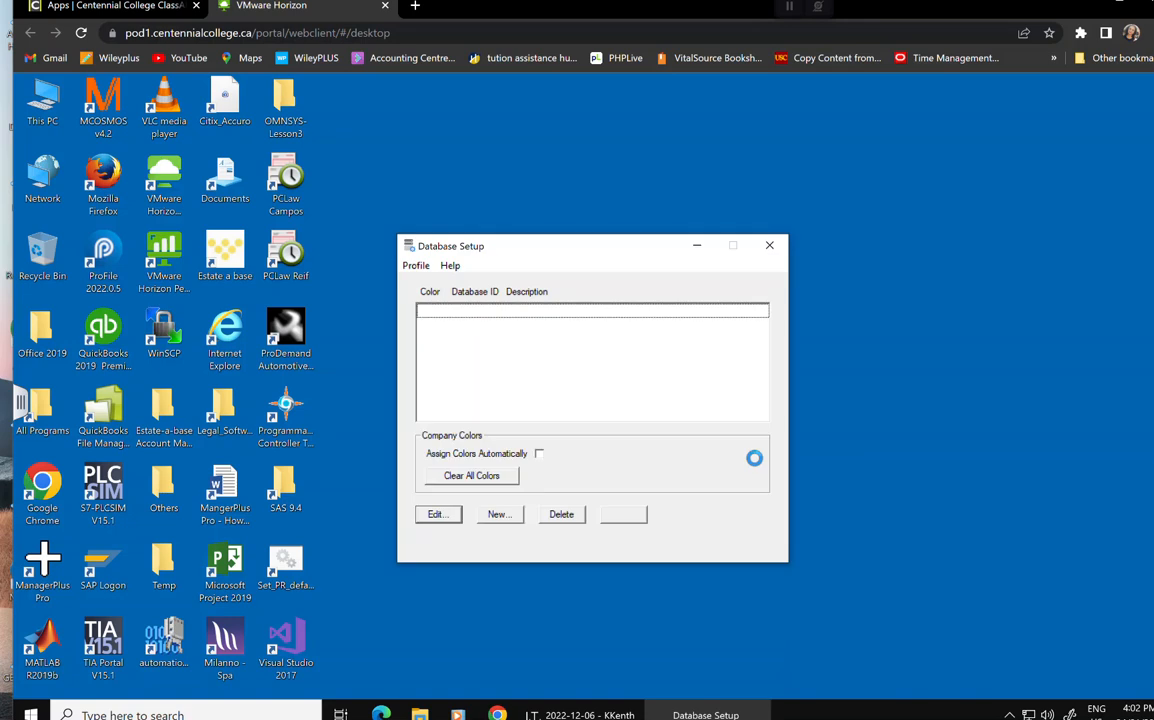
# Sign on and delete the SAMINC, SAMLTD and SAMSYS database profiles.
pyautogui.write('*')
pyautogui.press('Return')
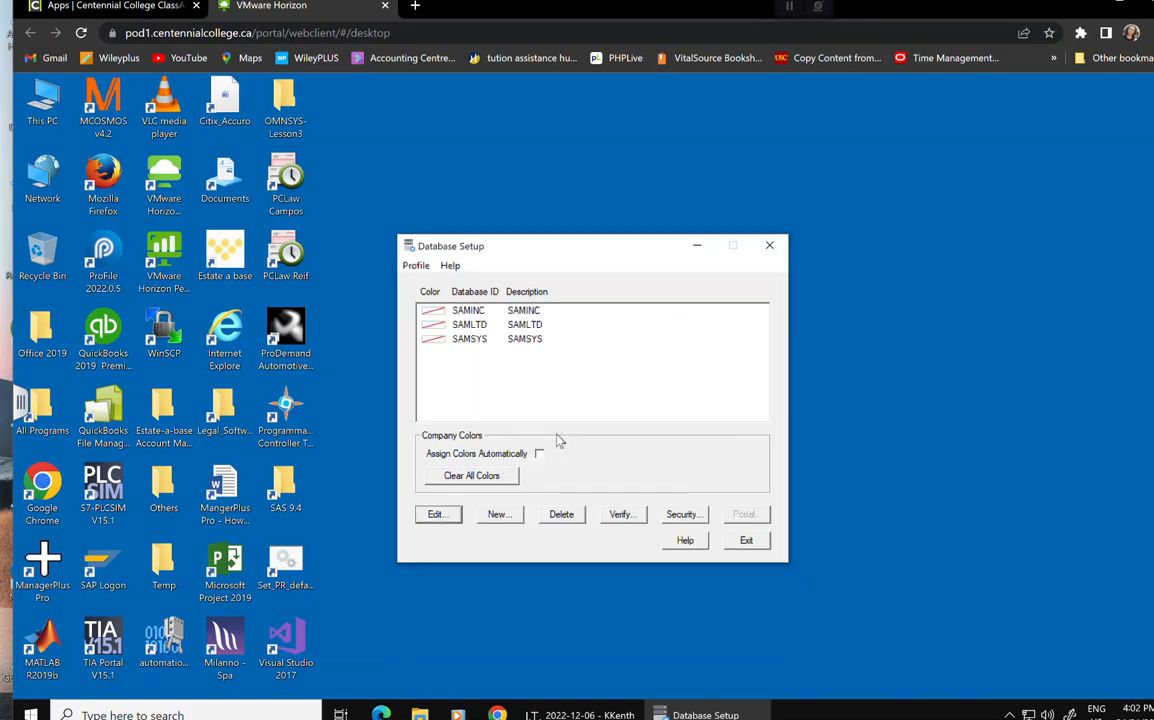
pyautogui.click(561, 516)
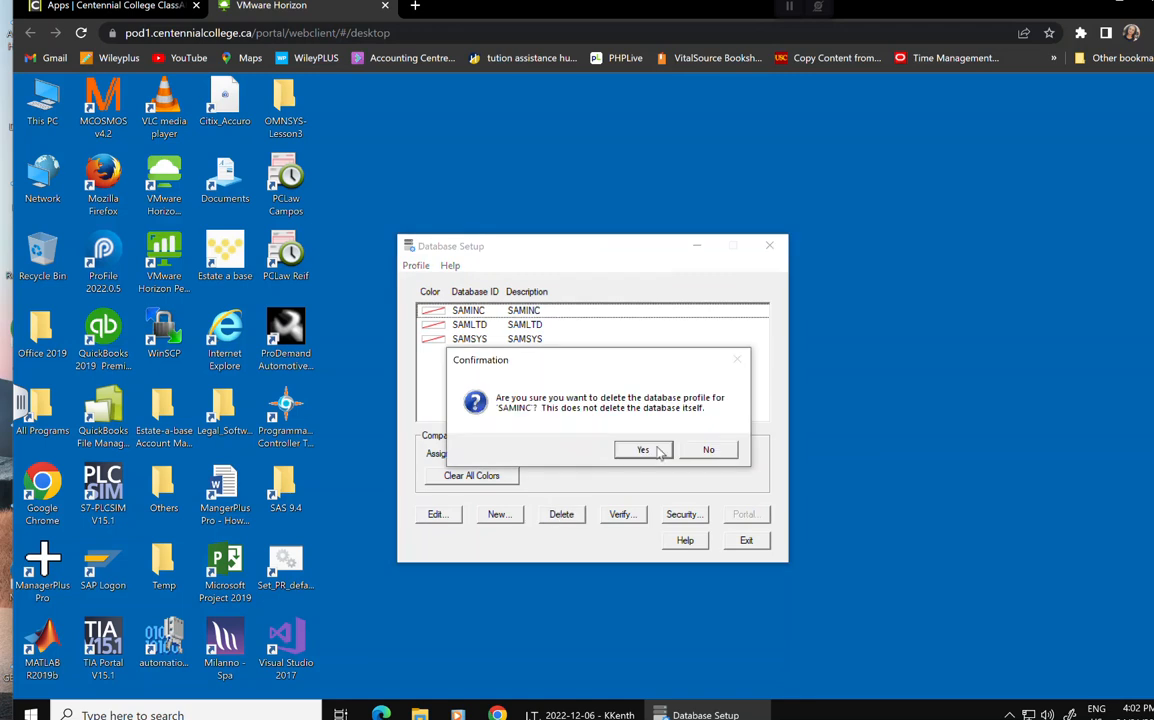
pyautogui.click(640, 451)
pyautogui.click(561, 514)
pyautogui.click(643, 450)
pyautogui.click(561, 514)
pyautogui.click(643, 450)
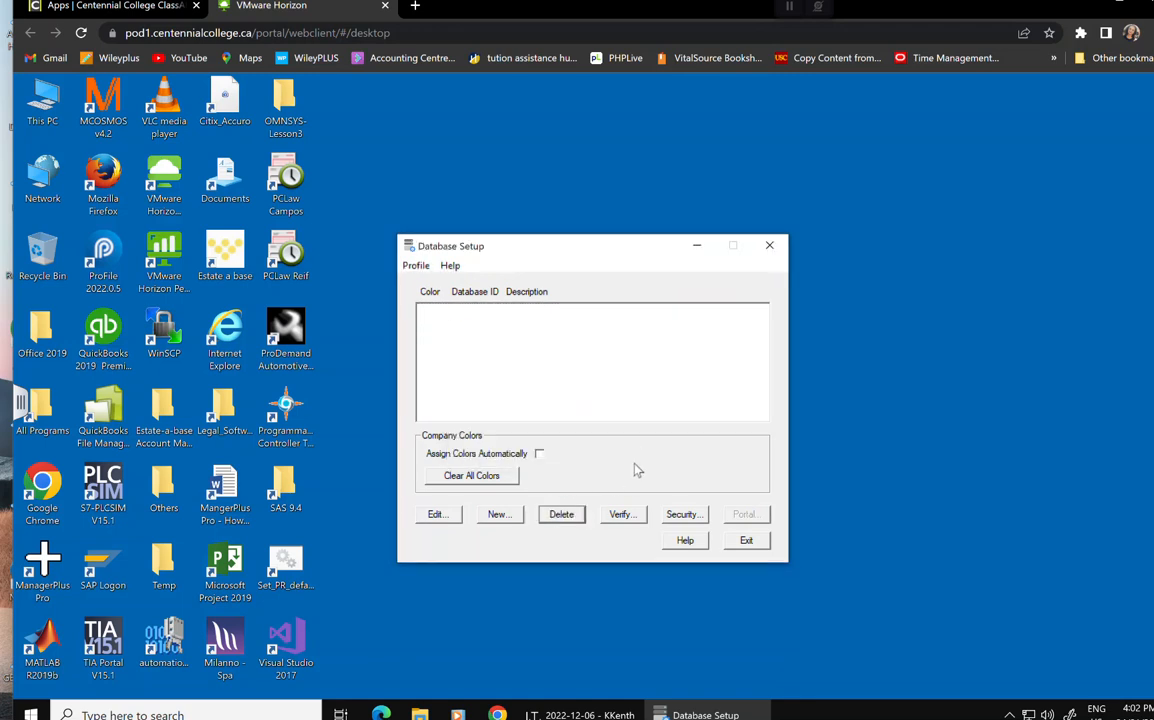
# Start a new profile with system database ID OMNSYS, connecting by server name.
pyautogui.click(498, 514)
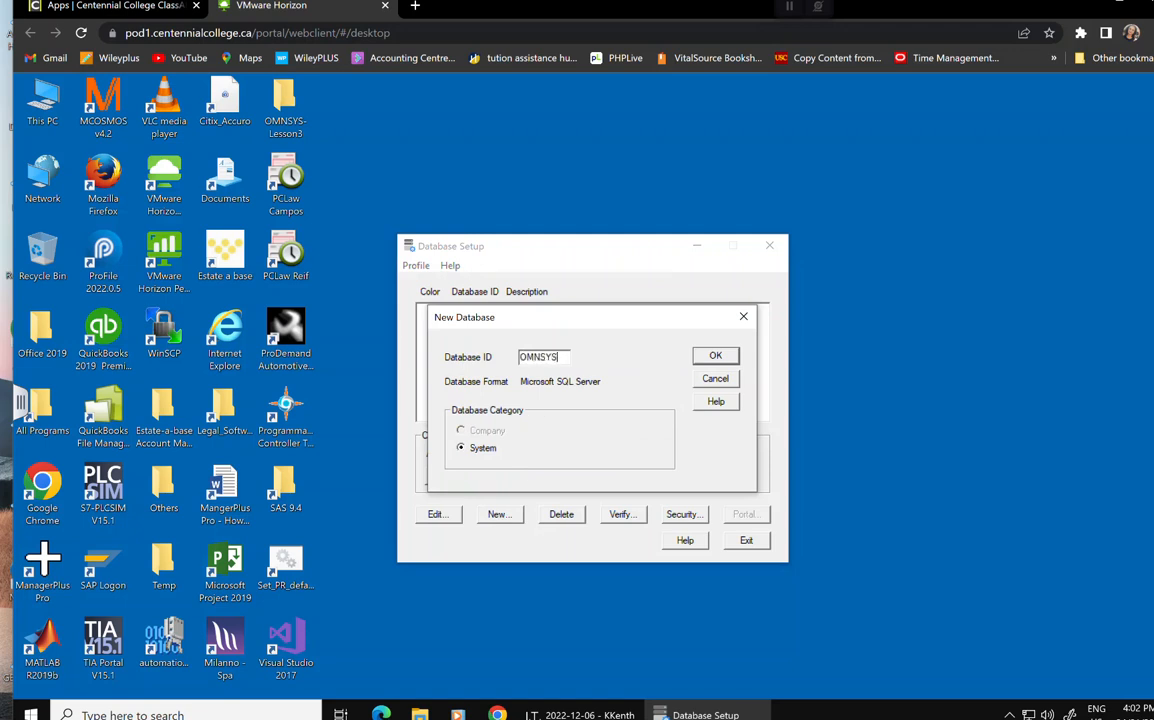
pyautogui.press('Return')
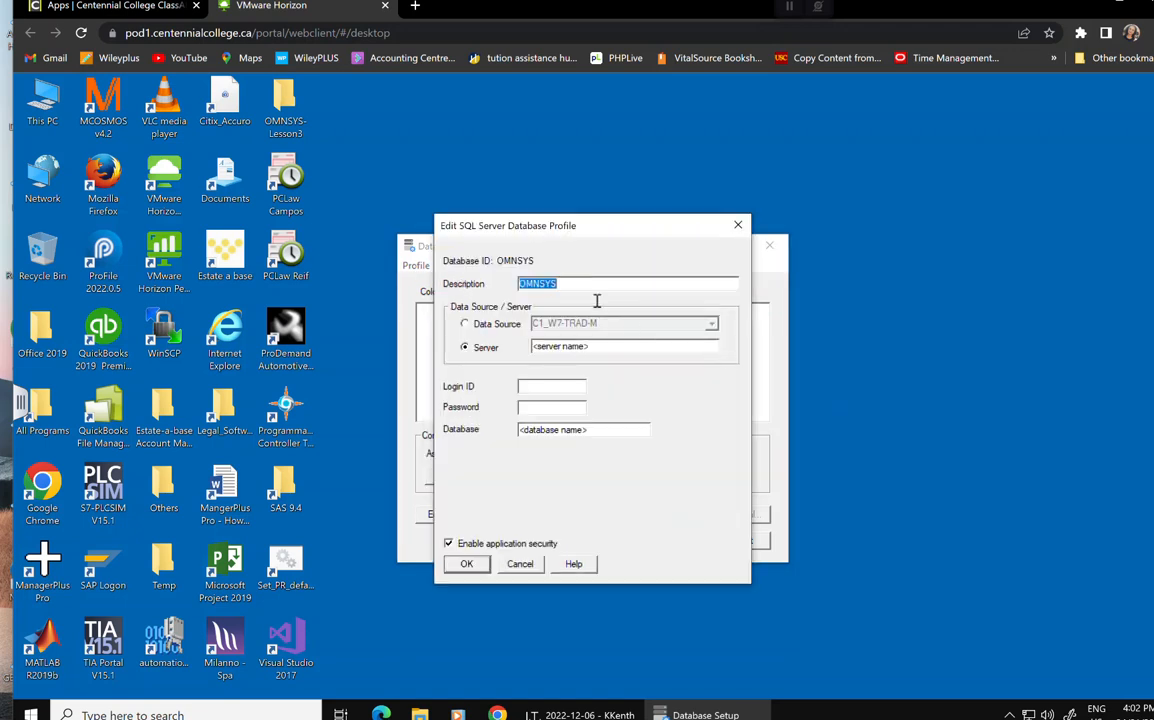
pyautogui.click(483, 347)
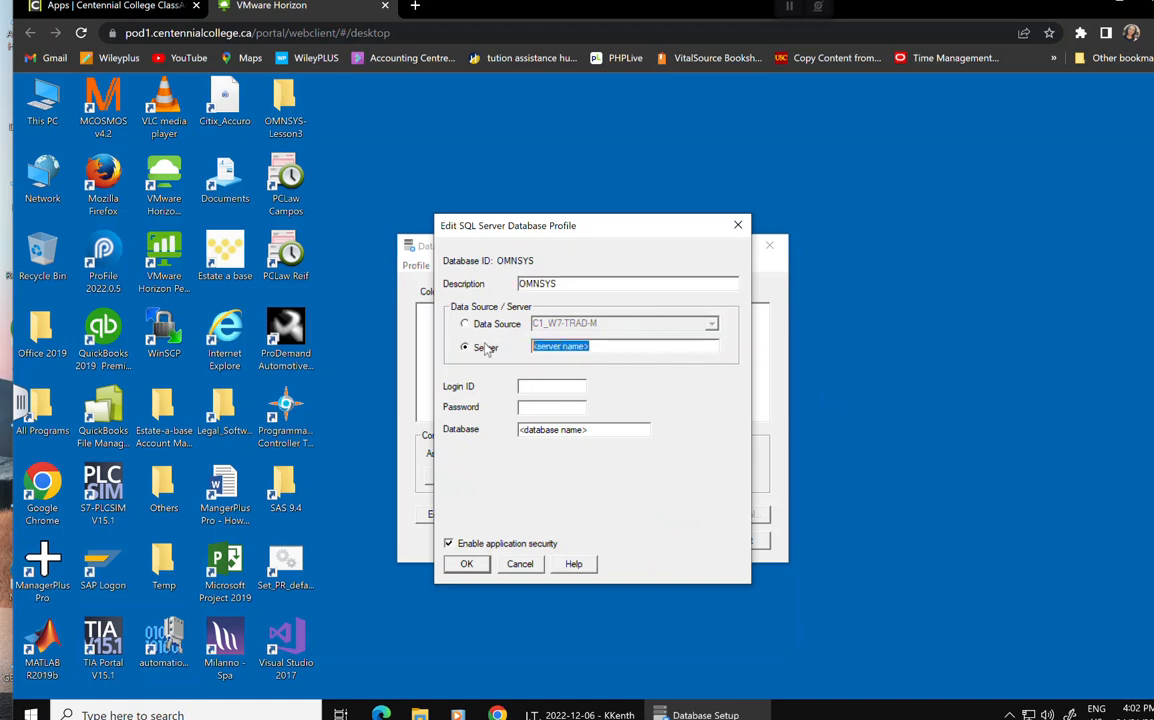
# Enter server CLASSAPPS-28\ACCPAC2019, the sa login and password, database OMNSYS, and save.
pyautogui.write('CLASSAPPS-28\\ACCPAC2019')
pyautogui.write('sa')
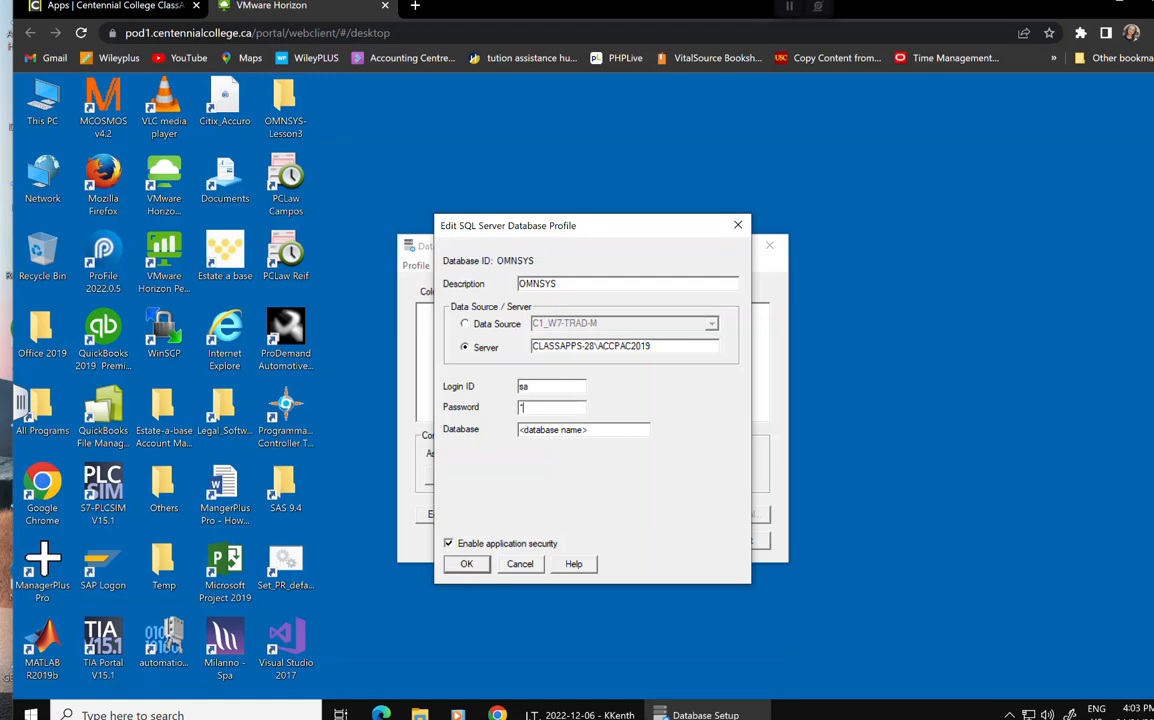
pyautogui.write('*')
pyautogui.press('Tab')
pyautogui.write('O')
pyautogui.click(537, 428)
pyautogui.write('NSYS')
pyautogui.click(467, 565)
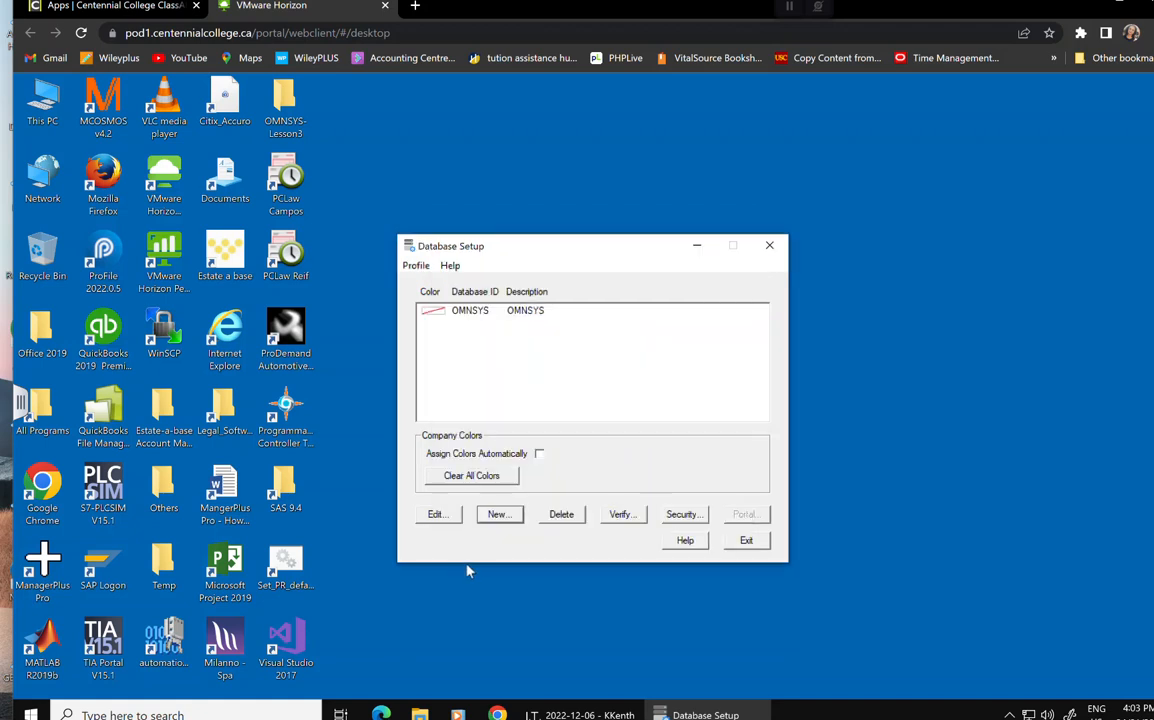
# Start a new database profile with Company ID OMNDAT.
pyautogui.click(498, 516)
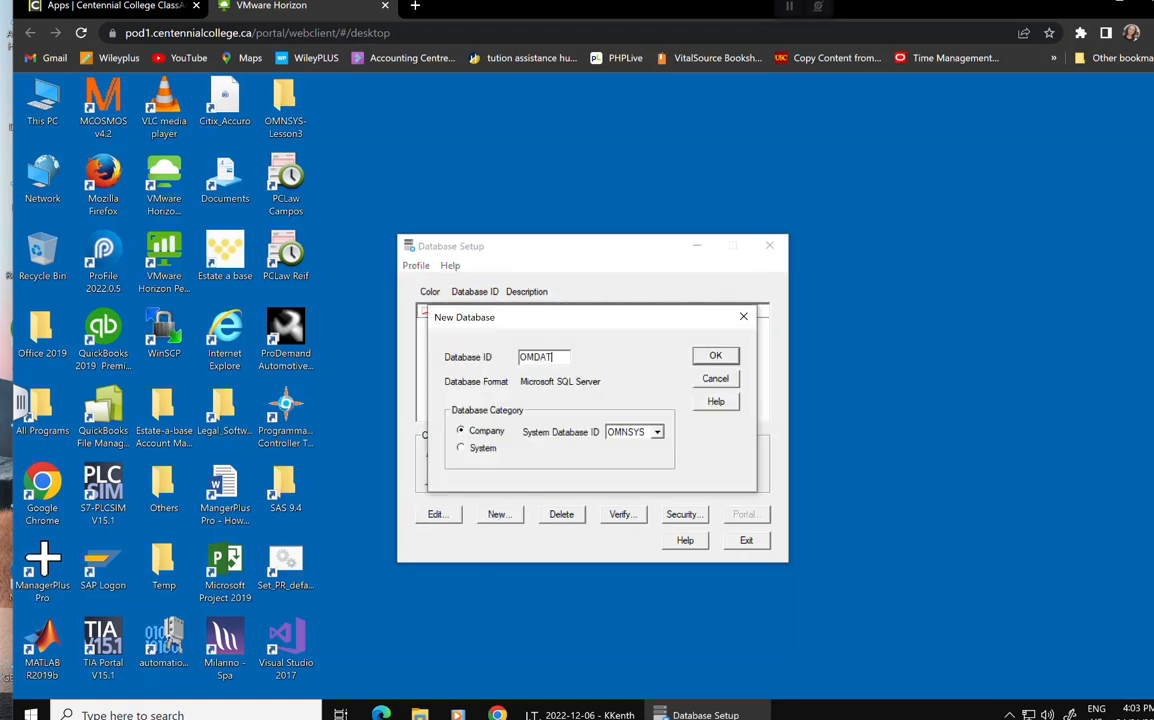
pyautogui.click(717, 357)
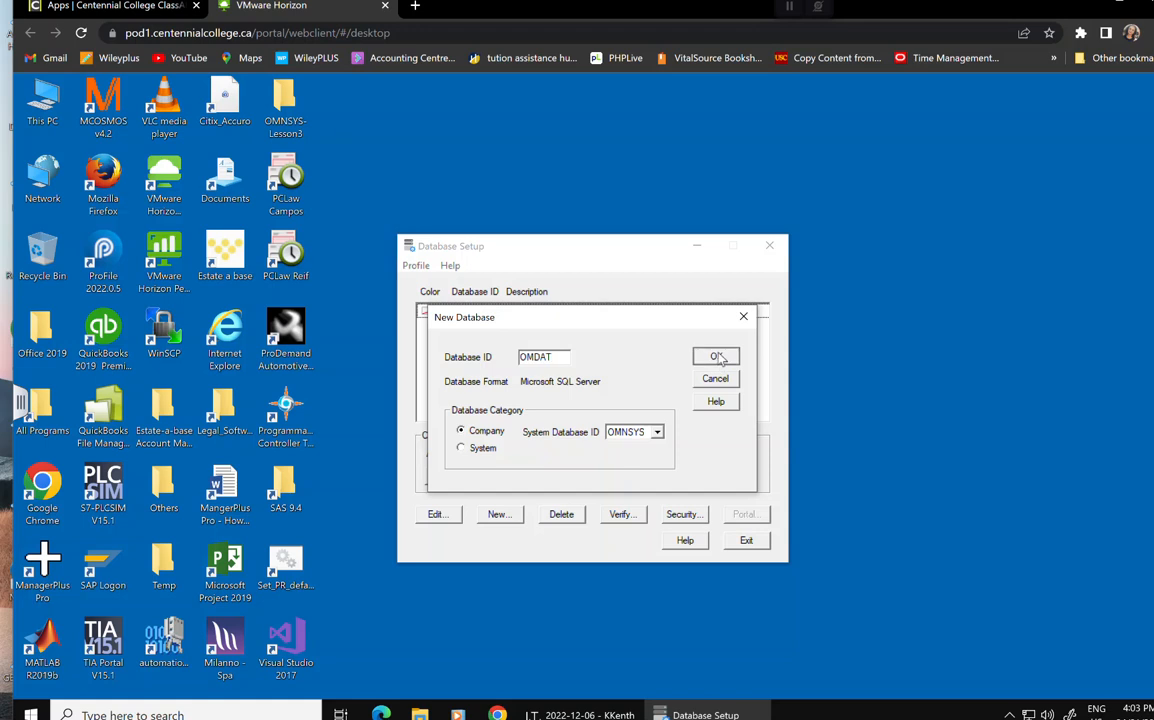
pyautogui.click(536, 356)
pyautogui.write('N')
pyautogui.click(718, 360)
# Give it description Omni Electrical Ltd., server CLASSAPPS-28\ACCPAC2019, login, password and database OMNDAT, then save.
pyautogui.click(578, 284)
pyautogui.moveTo(578, 284); pyautogui.dragTo(471, 285)
pyautogui.write('Omni Electrical Ltd.')
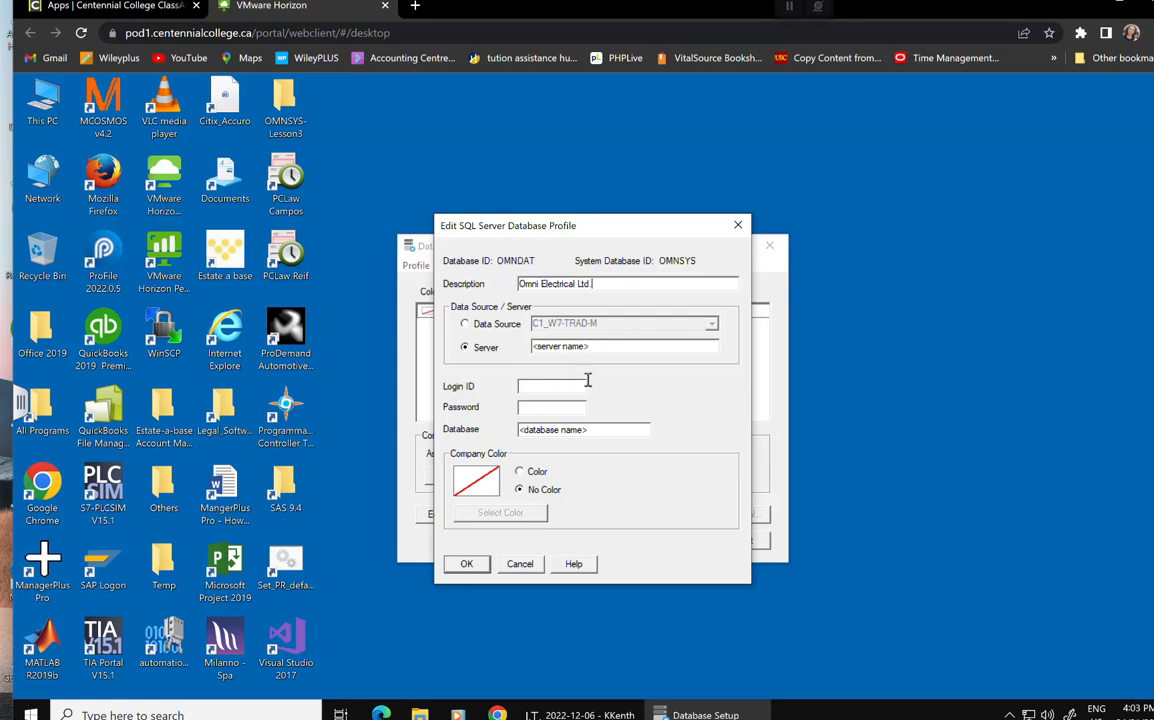
pyautogui.moveTo(600, 347); pyautogui.dragTo(455, 350)
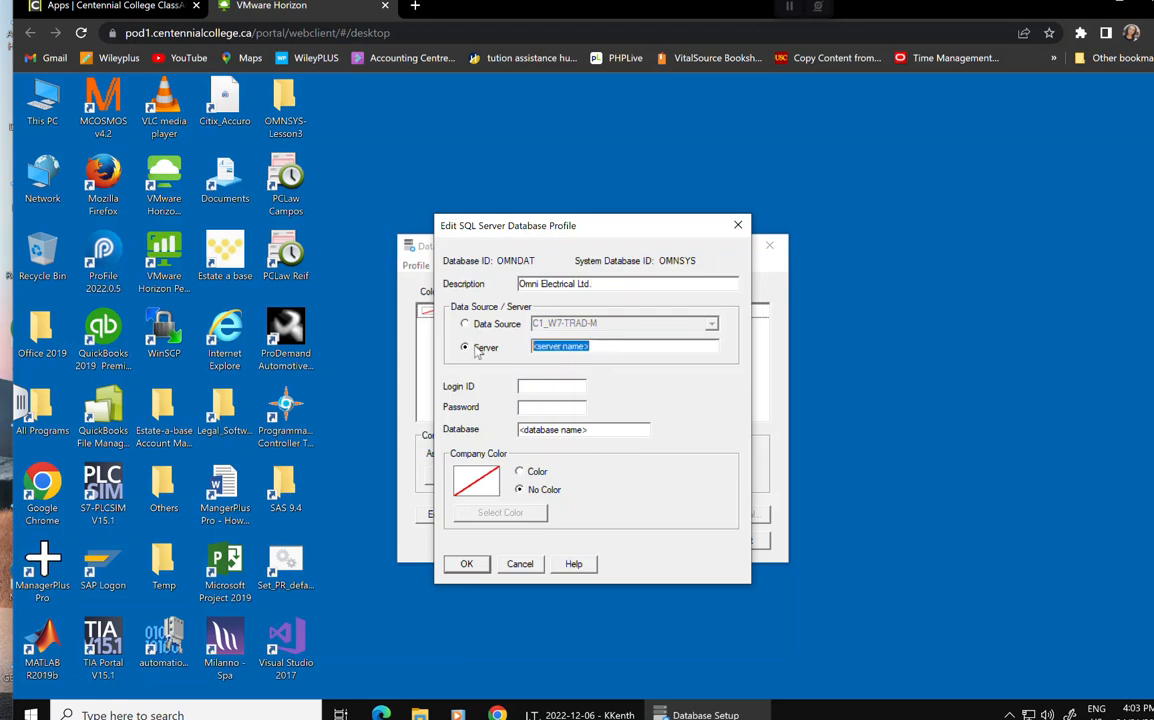
pyautogui.write('CLASSAPPS-28\\ACCPAC2019')
pyautogui.write('s*')
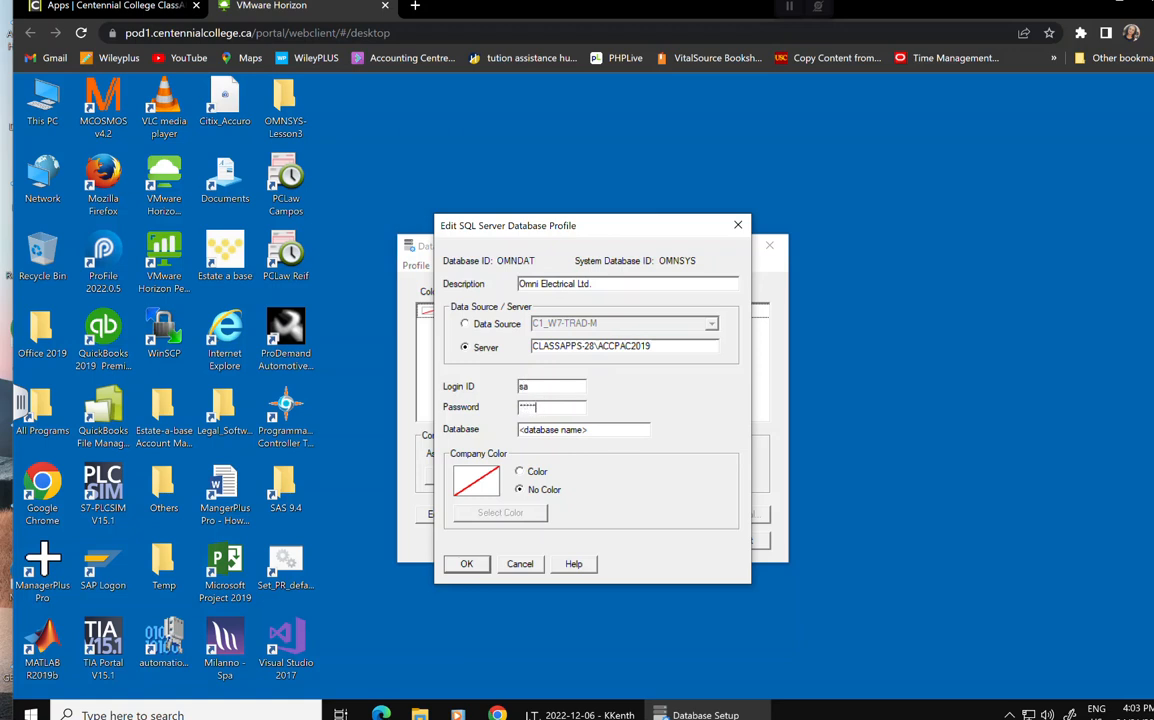
pyautogui.press('Tab')
pyautogui.write('O')
pyautogui.click(466, 563)
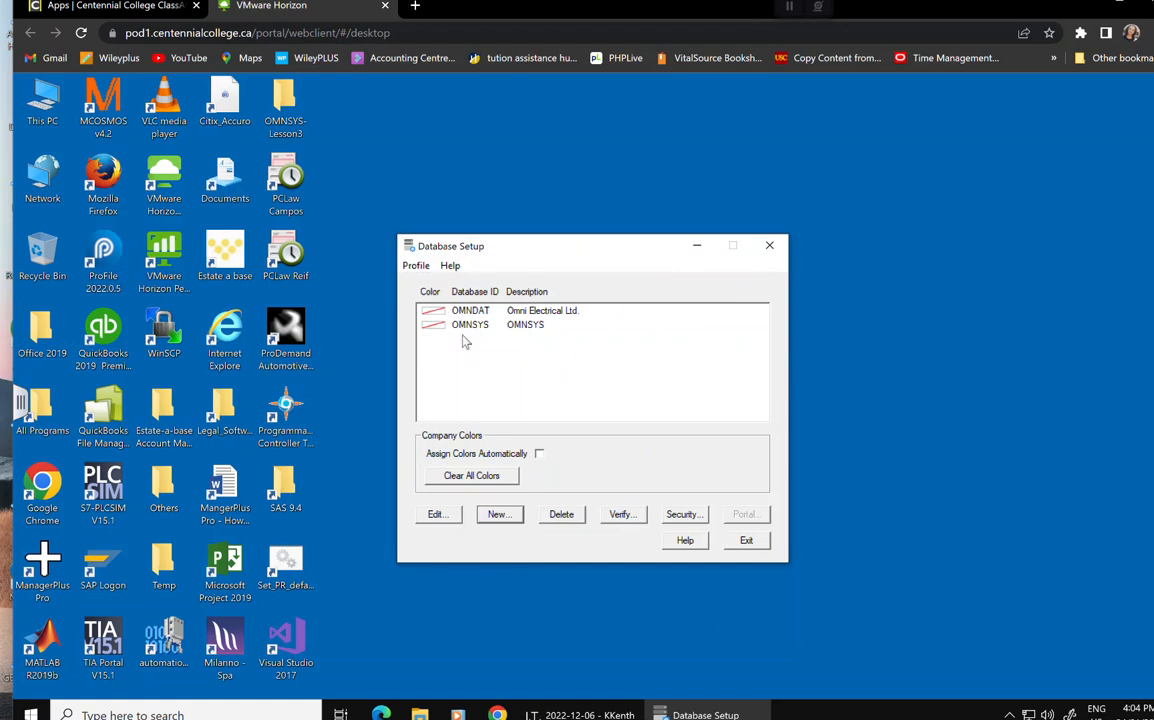
# Close Database Setup and launch Sage 300 Database Load from the Sage program group.
pyautogui.click(740, 543)
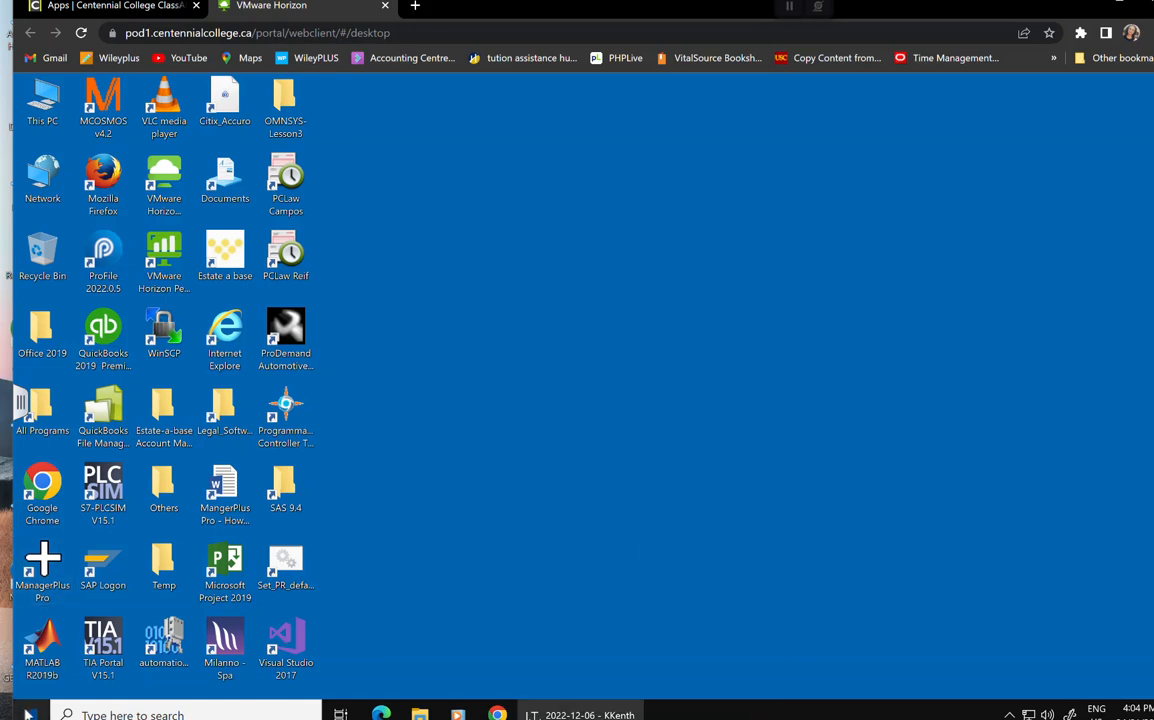
pyautogui.click(30, 713)
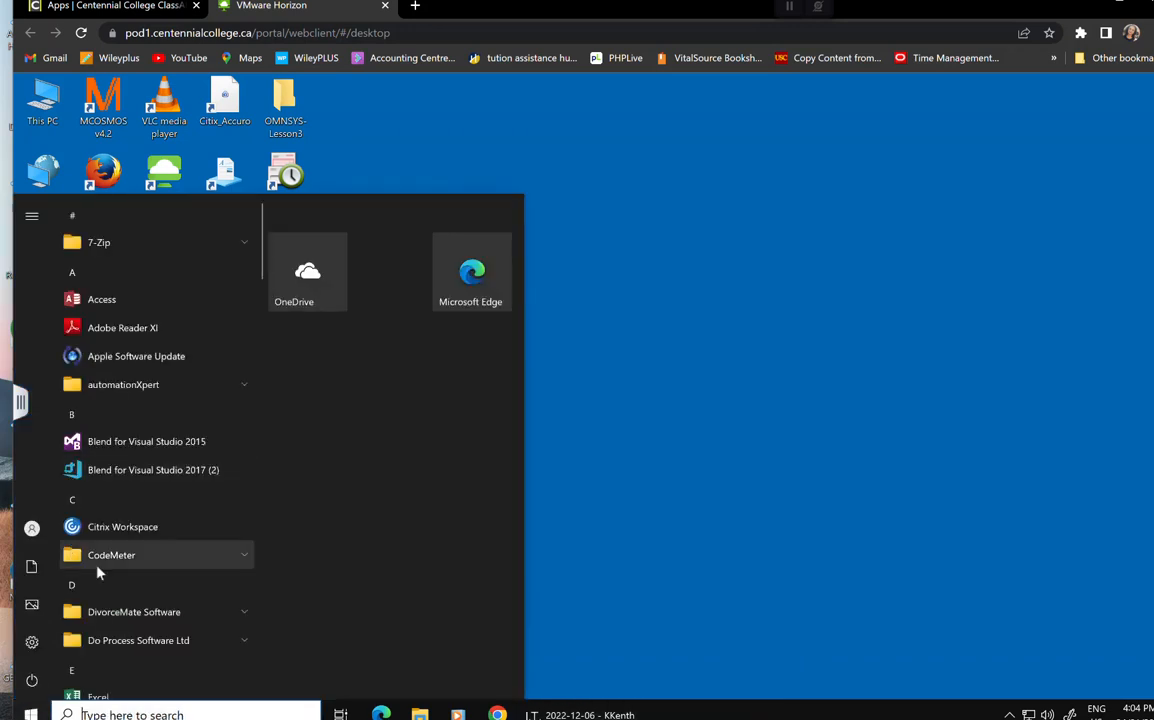
pyautogui.scroll(-10, 103, 575)
pyautogui.scroll(-10, 105, 577)
pyautogui.scroll(-10, 108, 578)
pyautogui.click(101, 350)
pyautogui.click(128, 488)
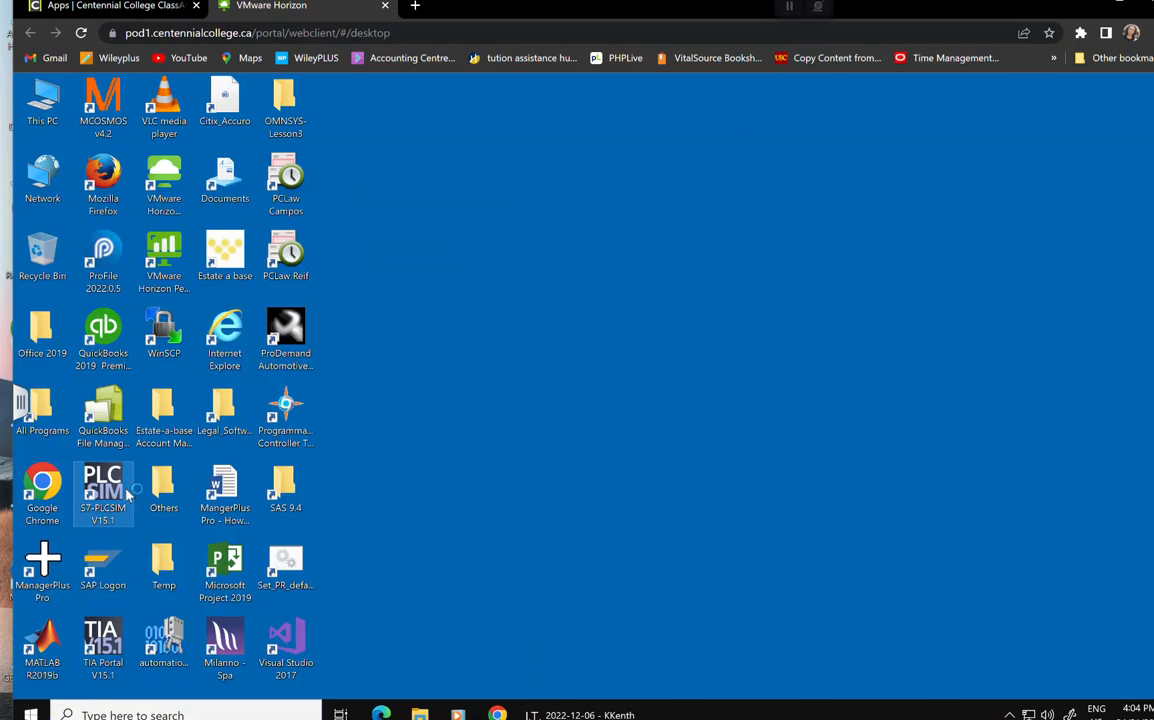
# Sign in to Database Load with the ADMIN password.
pyautogui.click(562, 442)
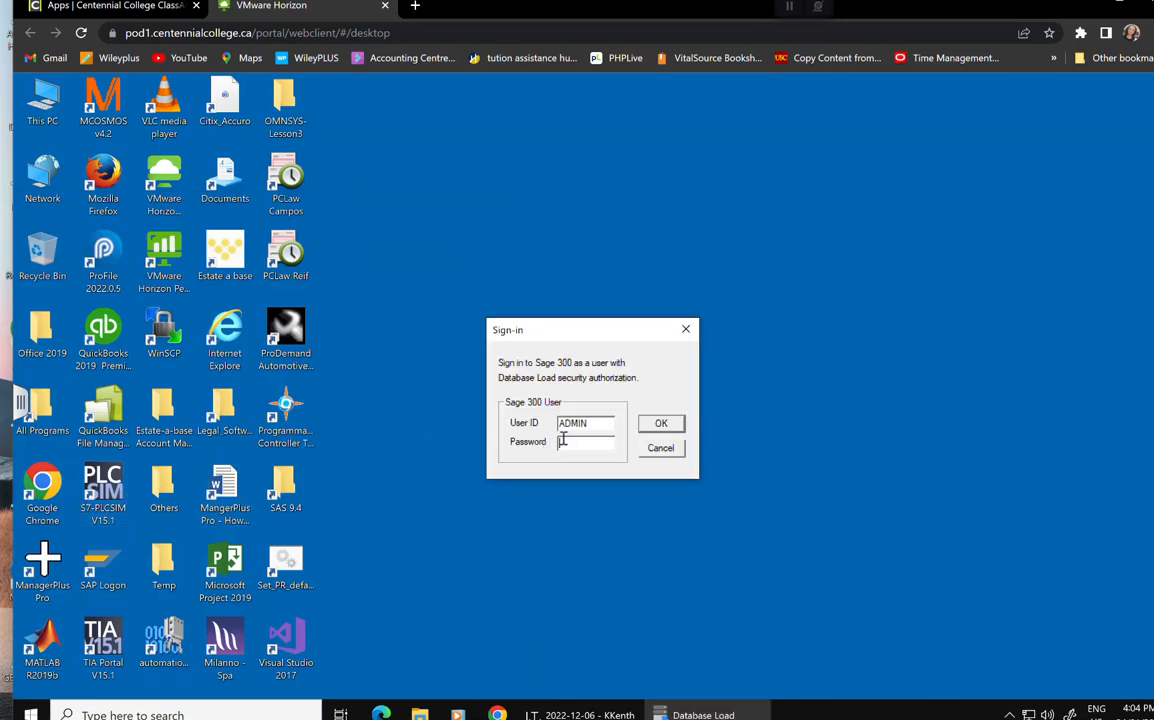
pyautogui.write('*****')
pyautogui.click(661, 424)
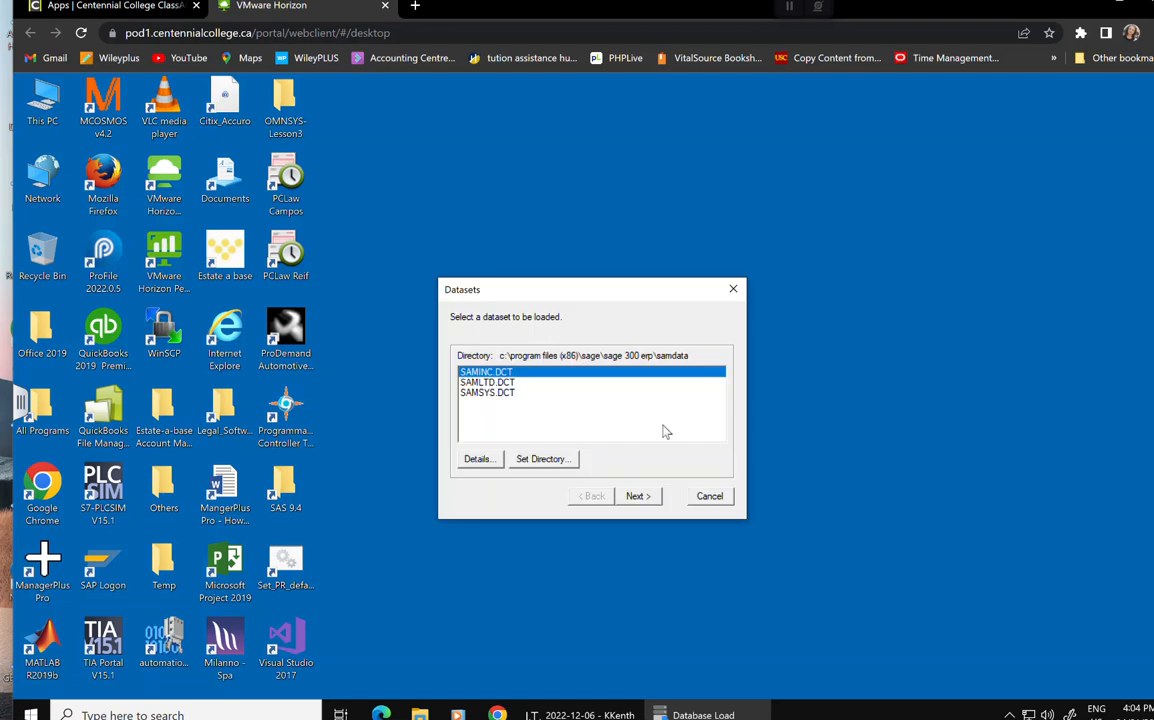
# Set the dataset directory to the Desktop\OMNSYS- Lesson3 folder.
pyautogui.click(545, 460)
pyautogui.click(558, 430)
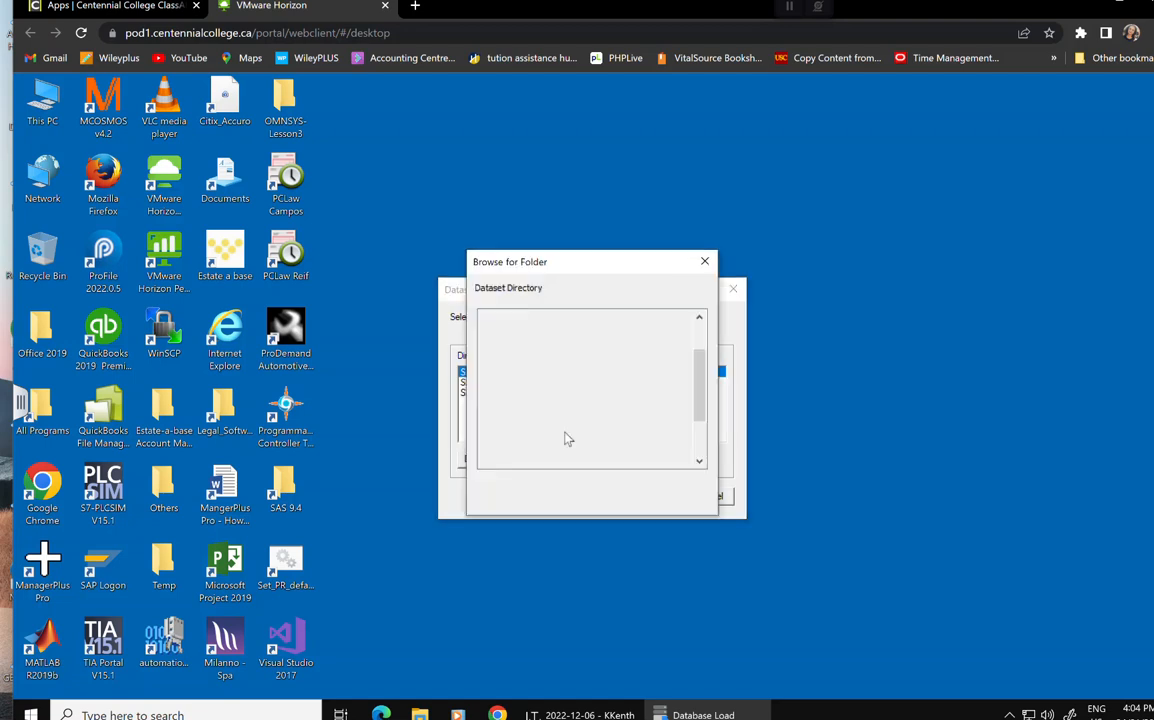
pyautogui.doubleClick(541, 346)
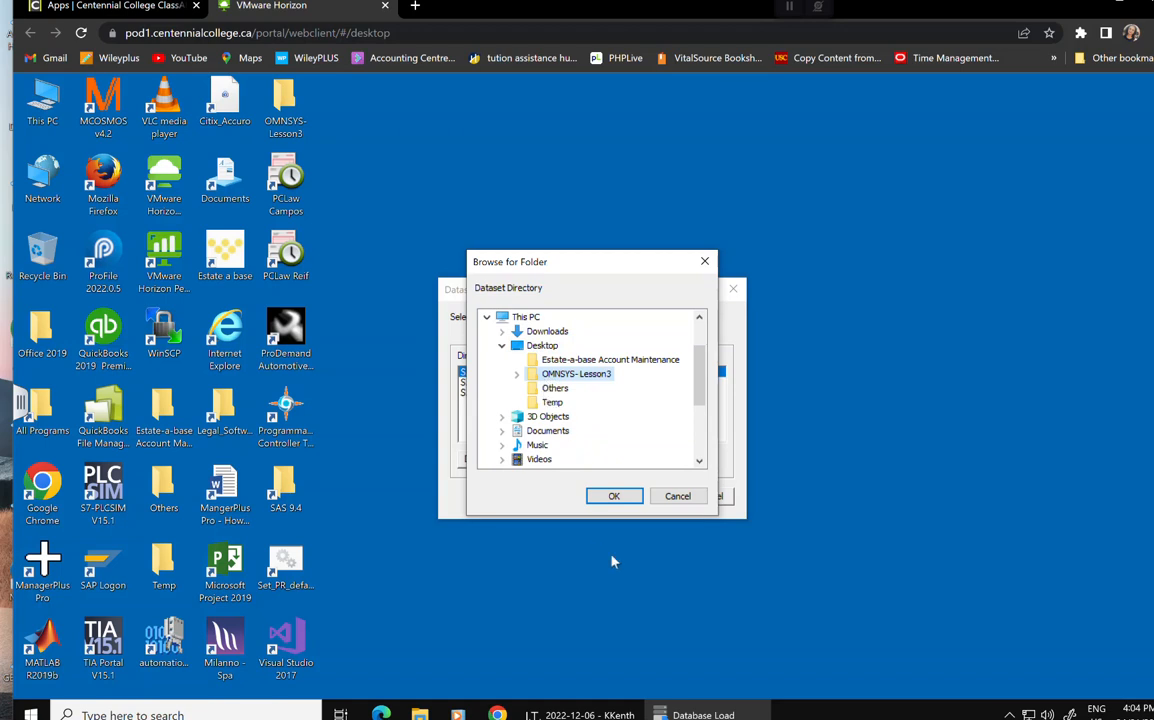
pyautogui.click(618, 497)
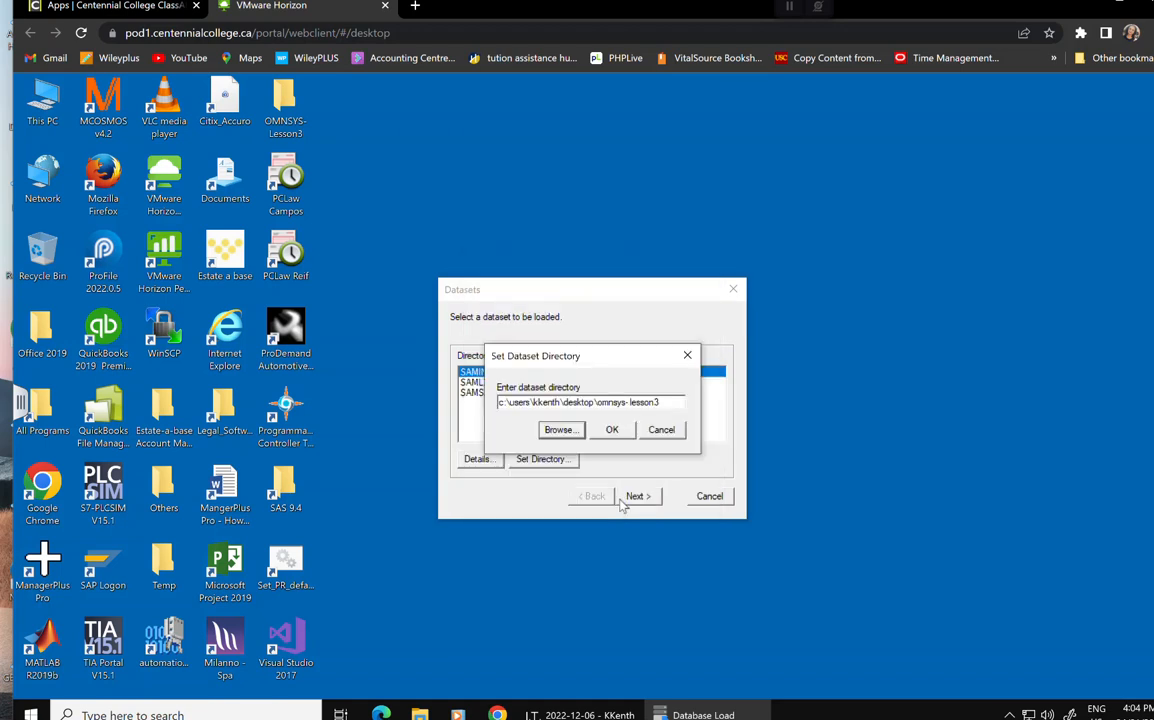
pyautogui.click(612, 429)
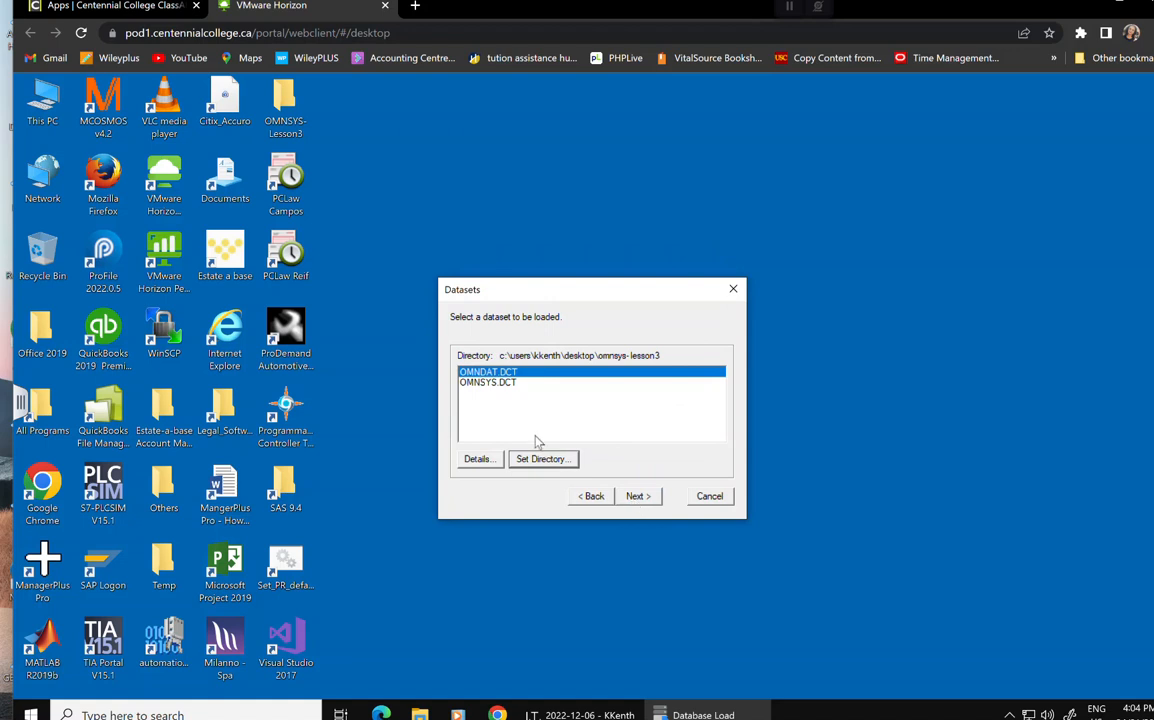
# Queue OMNSYS.DCT and OMNDAT.DCT for loading into their matching databases.
pyautogui.click(472, 383)
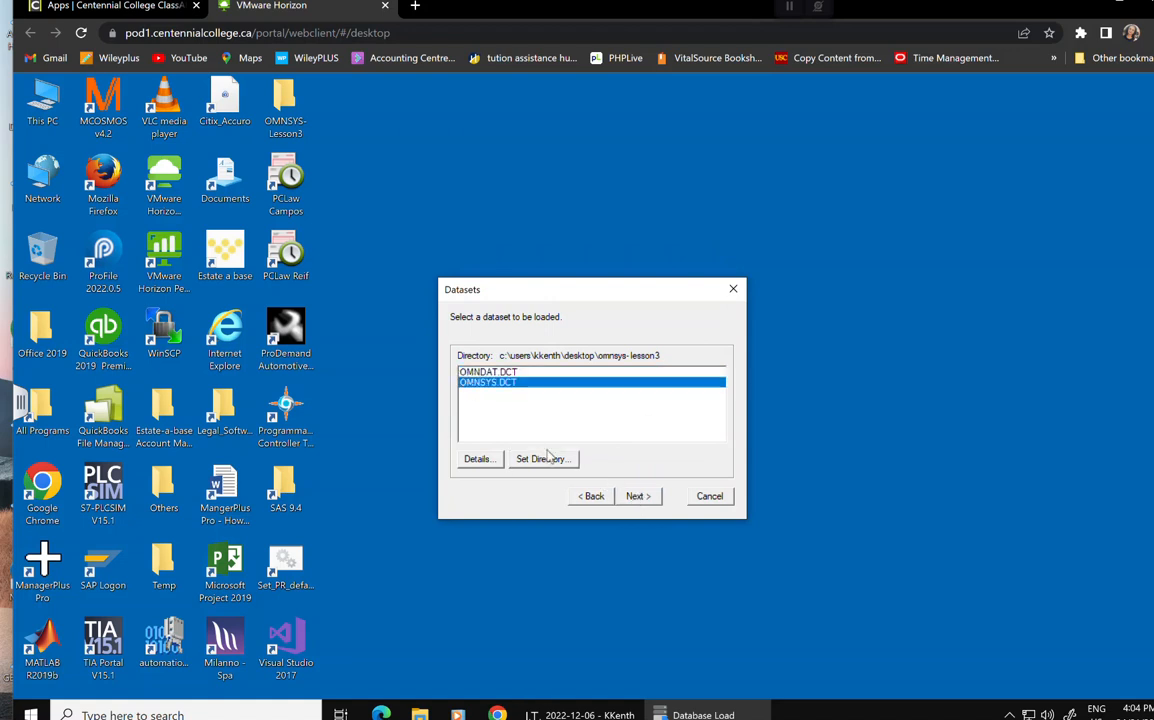
pyautogui.click(634, 496)
pyautogui.click(648, 498)
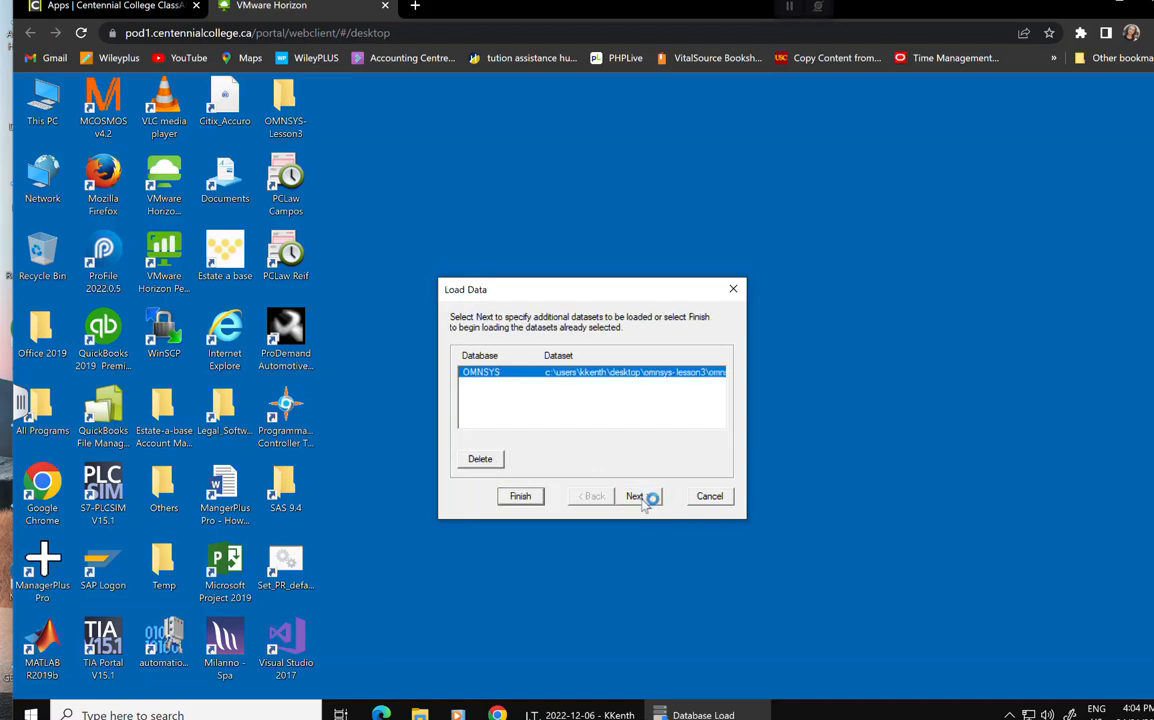
pyautogui.click(645, 497)
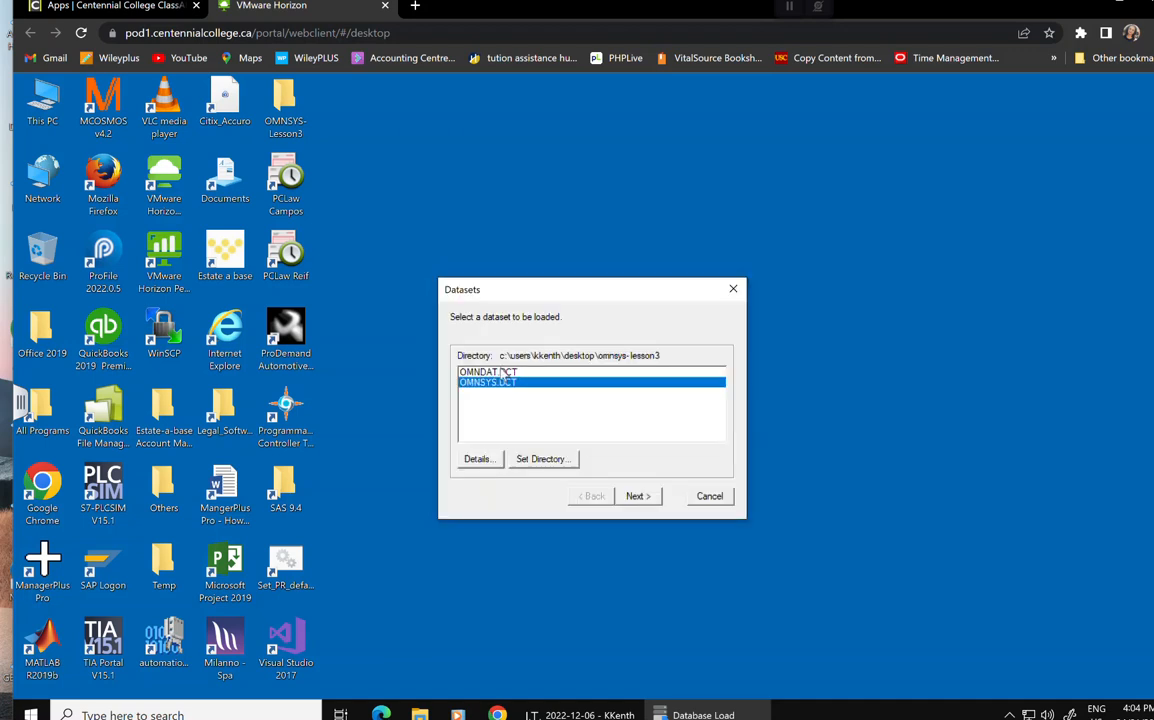
pyautogui.click(641, 497)
pyautogui.click(641, 497)
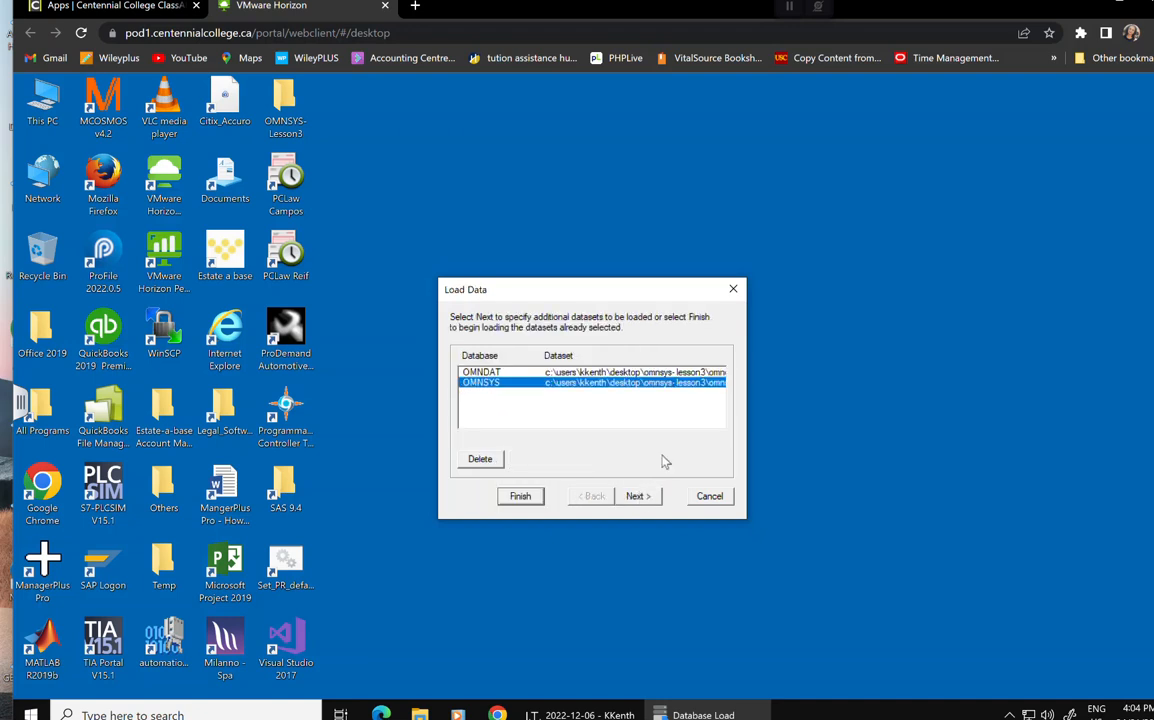
pyautogui.click(531, 372)
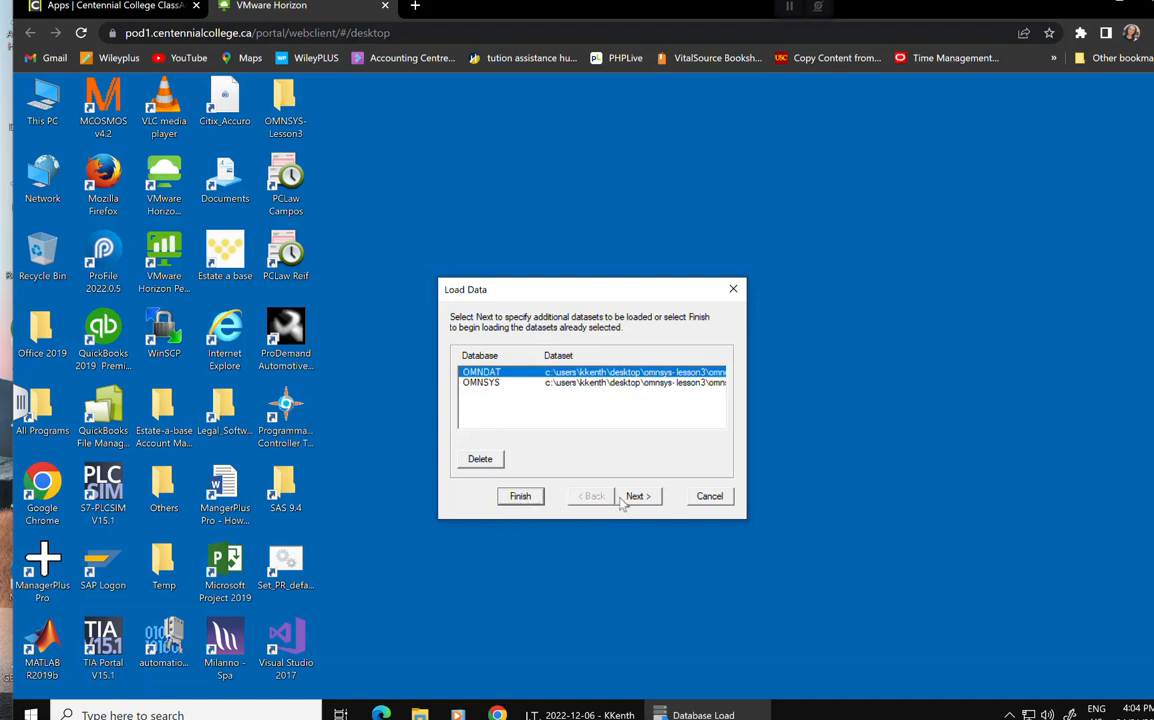
# Finish loading the queued OMNDAT and OMNSYS datasets and close the Load Data dialog.
pyautogui.click(518, 497)
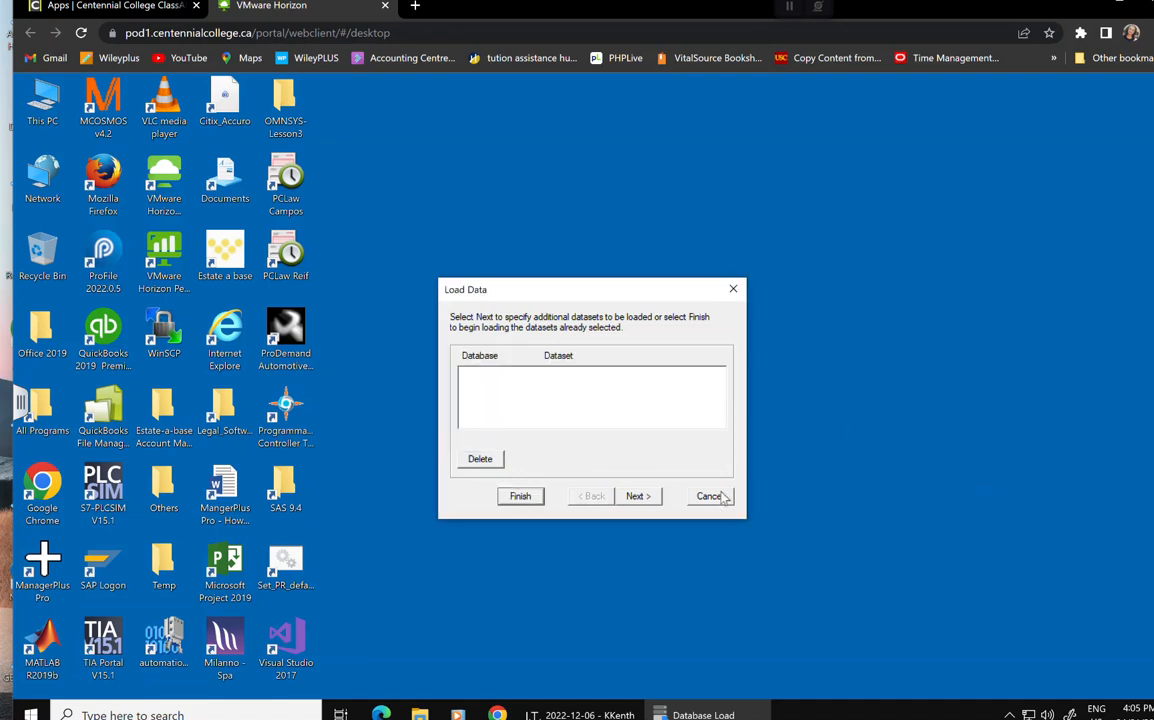
pyautogui.click(734, 289)
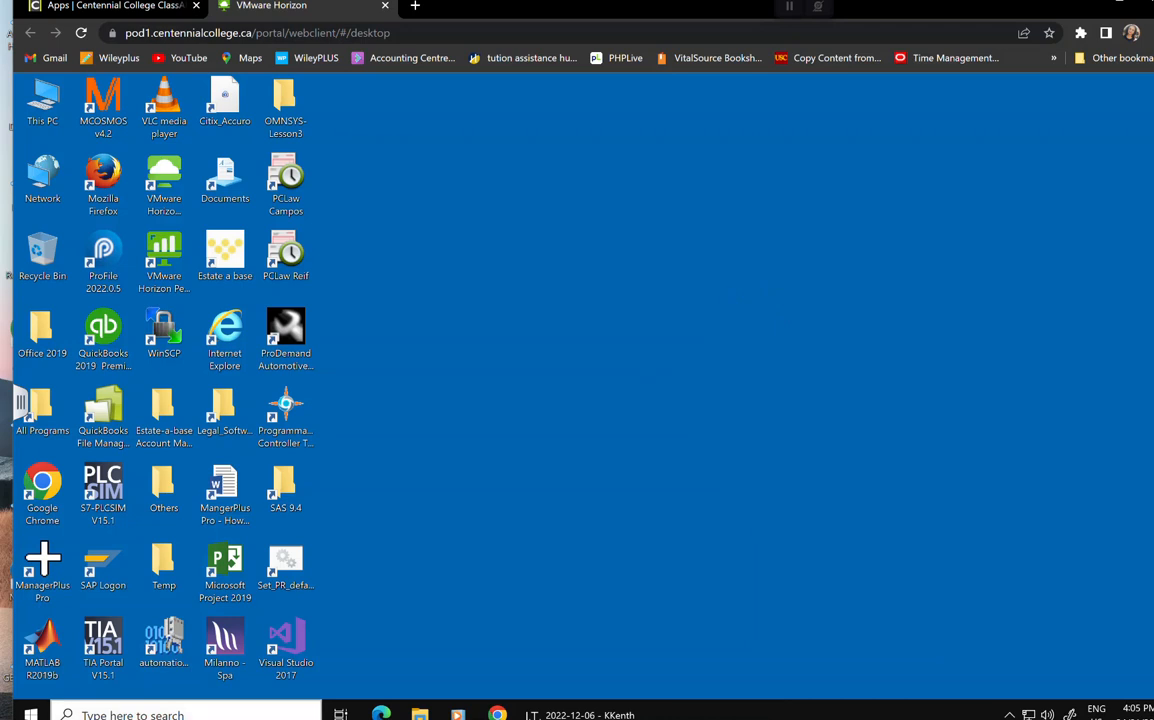
# Launch Sage 300 from the Sage program group in the Start menu.
pyautogui.click(30, 714)
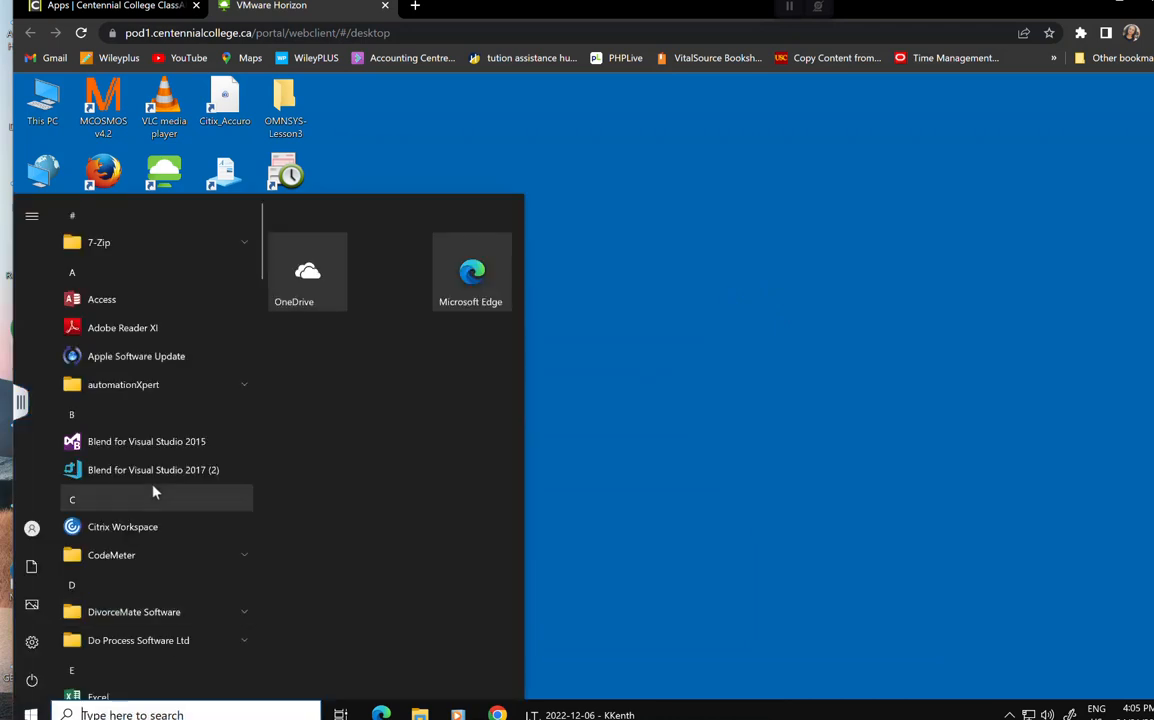
pyautogui.scroll(-15, 150, 493)
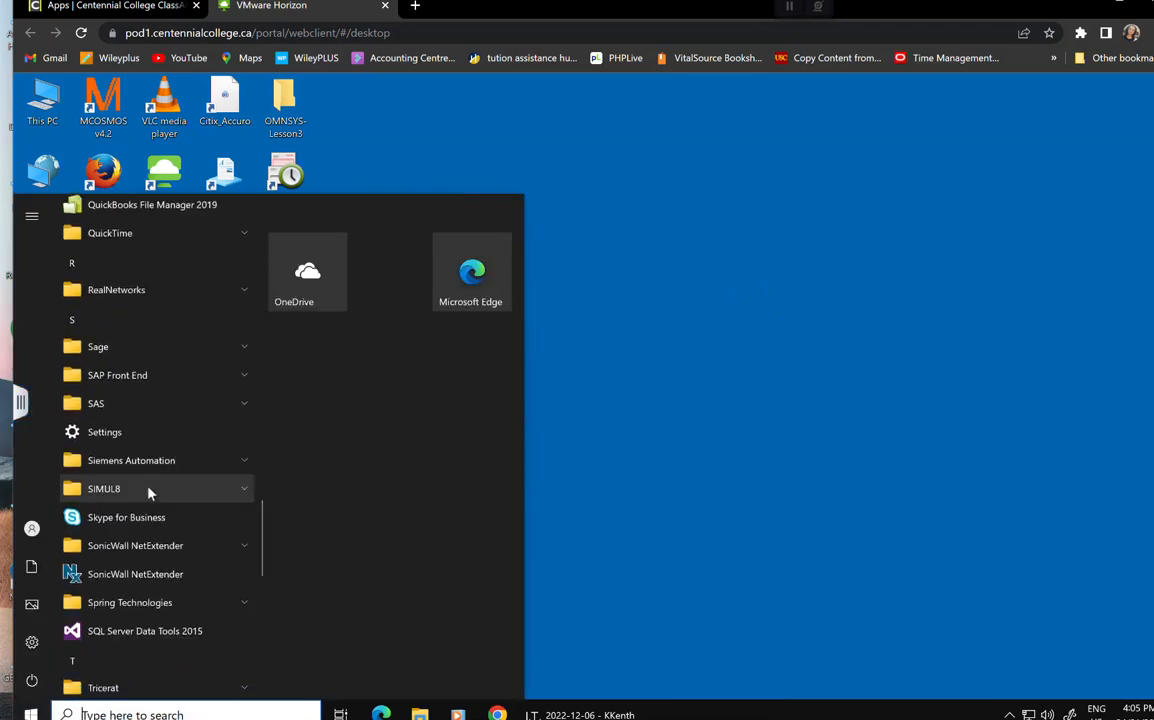
pyautogui.click(90, 346)
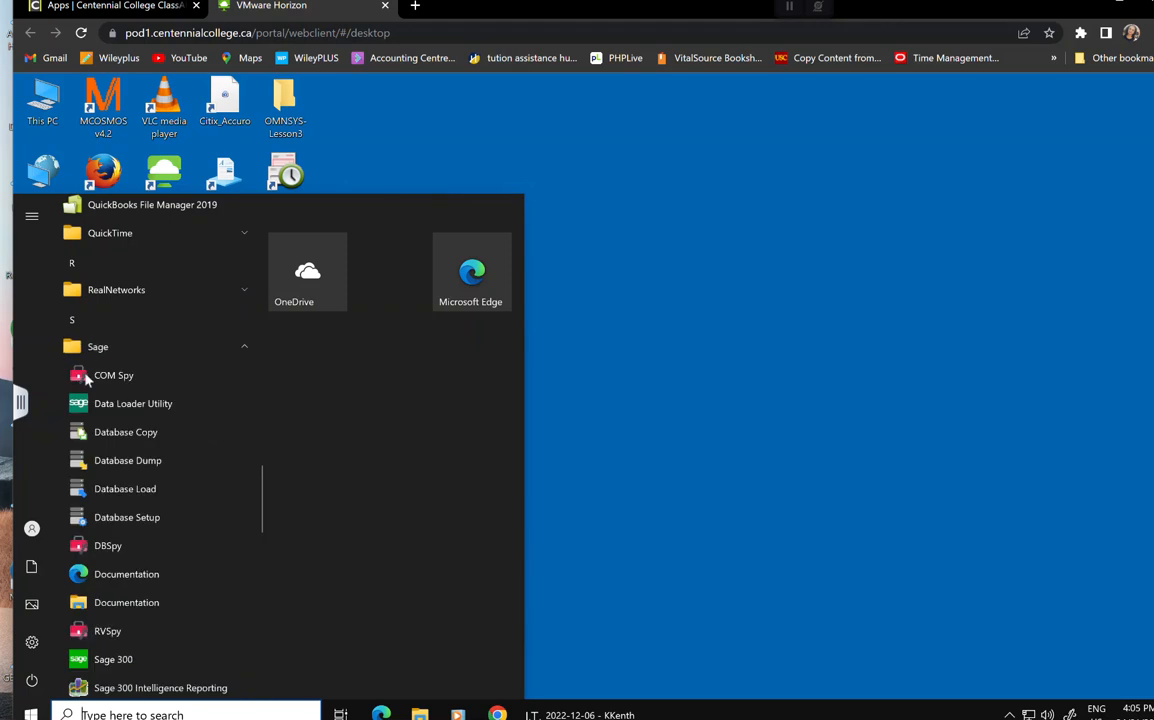
pyautogui.scroll(-3, 122, 541)
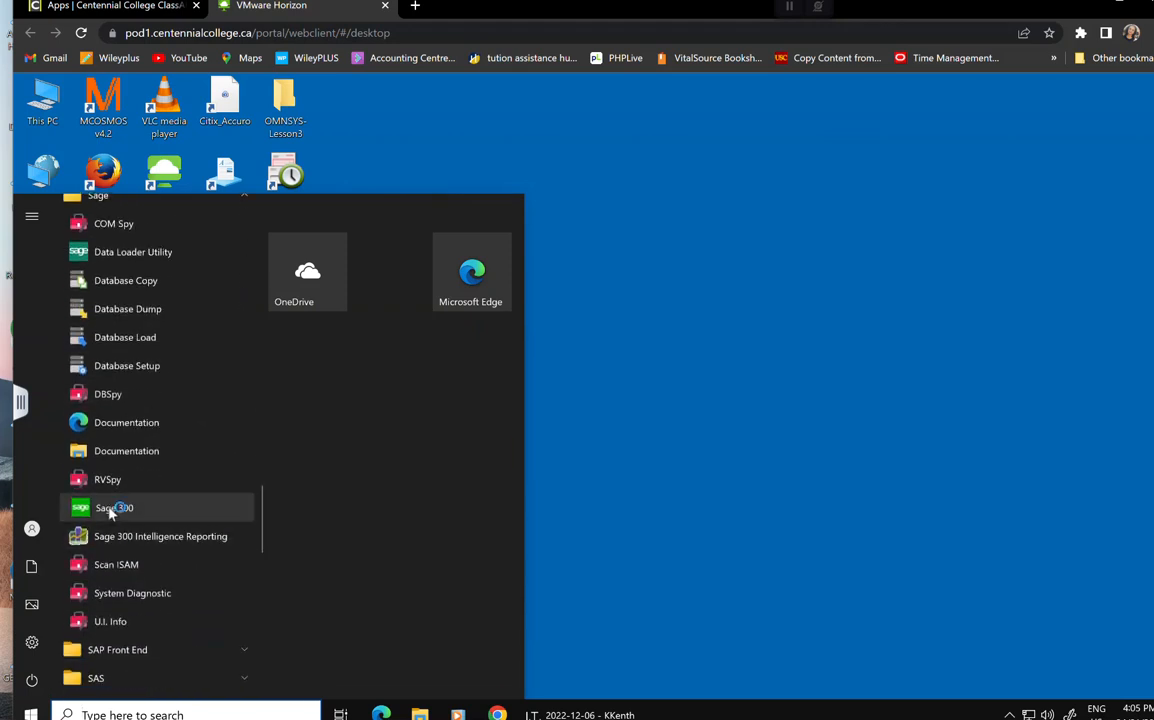
pyautogui.click(112, 508)
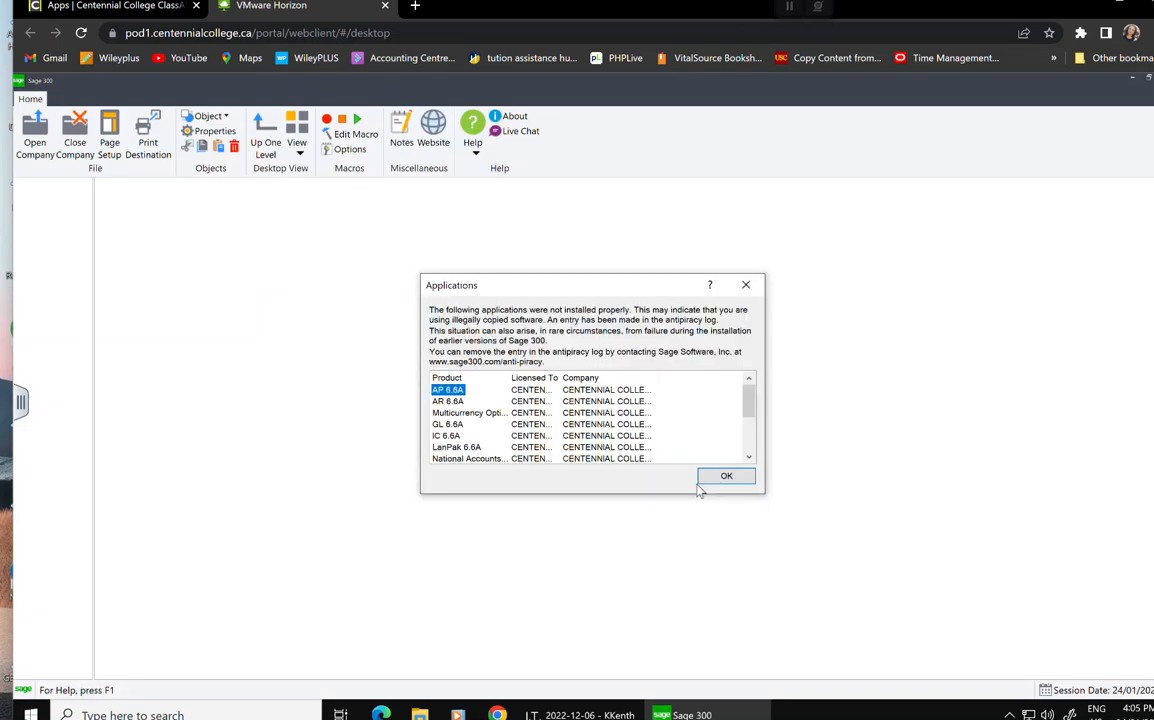
# Dismiss the antipiracy warning and sign in to Omni Electrical Ltd. with session date 01/01/2021.
pyautogui.click(747, 287)
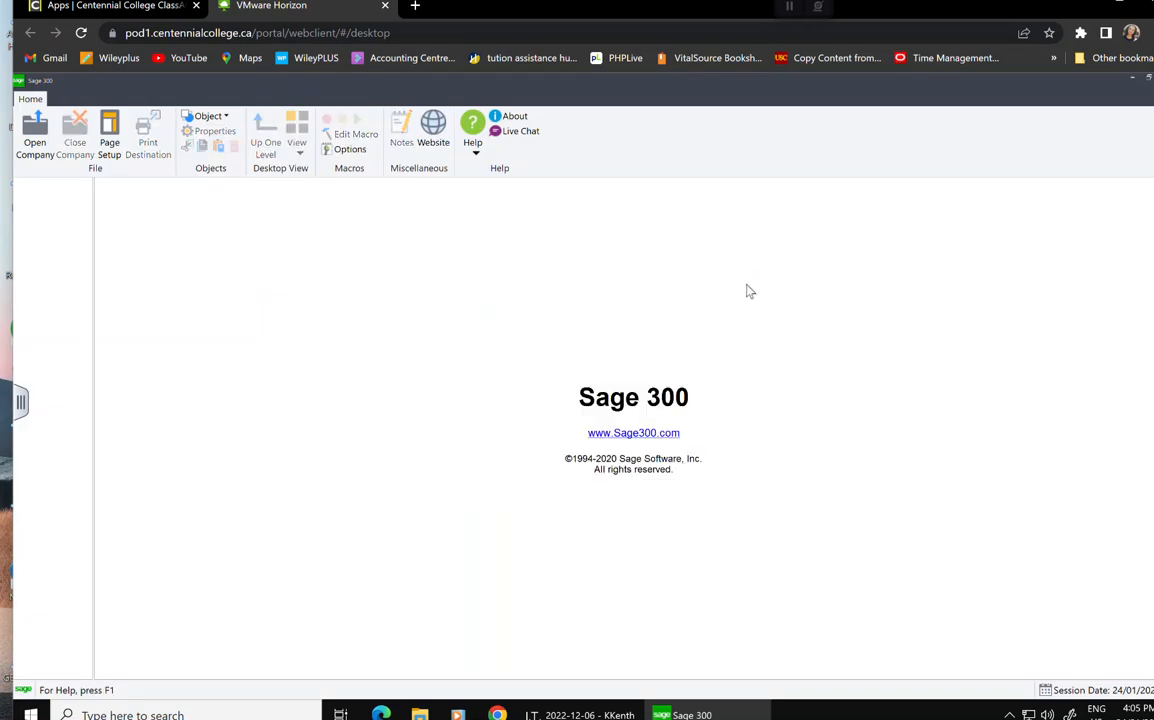
pyautogui.click(40, 143)
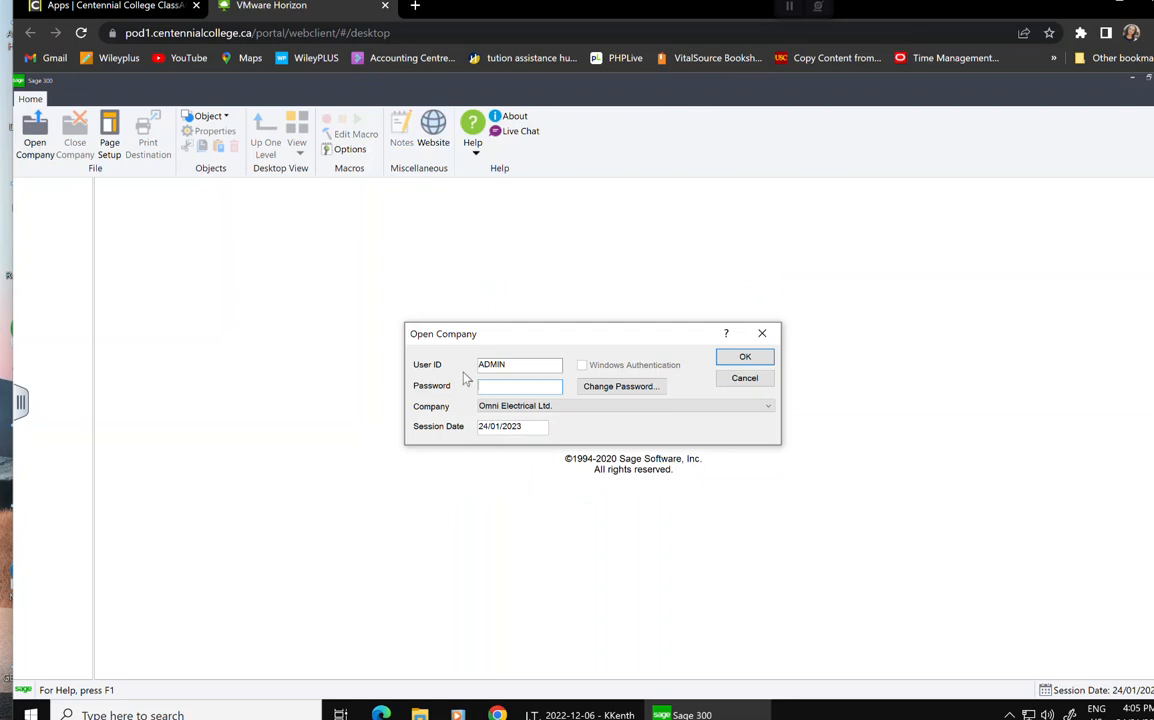
pyautogui.write('admin')
pyautogui.moveTo(531, 429); pyautogui.dragTo(420, 429)
pyautogui.write('01')
pyautogui.click(740, 357)
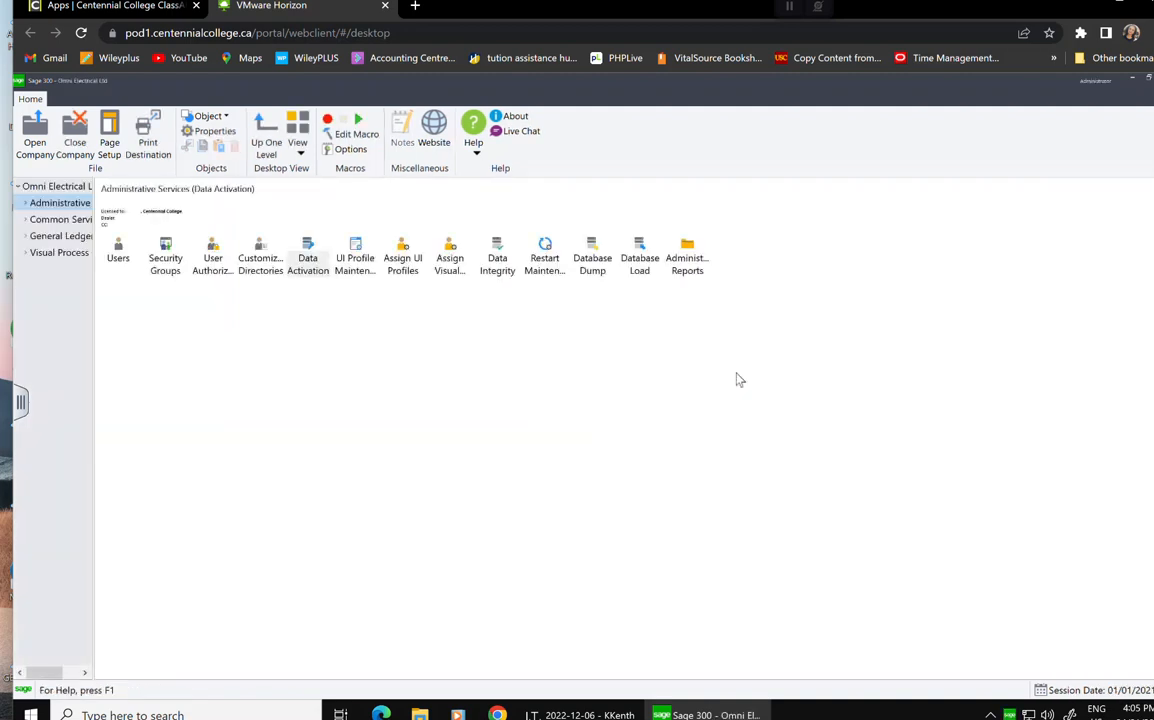
# Open the G/L Chart of Accounts, browse down to the depreciation expense accounts, then close it.
pyautogui.click(26, 237)
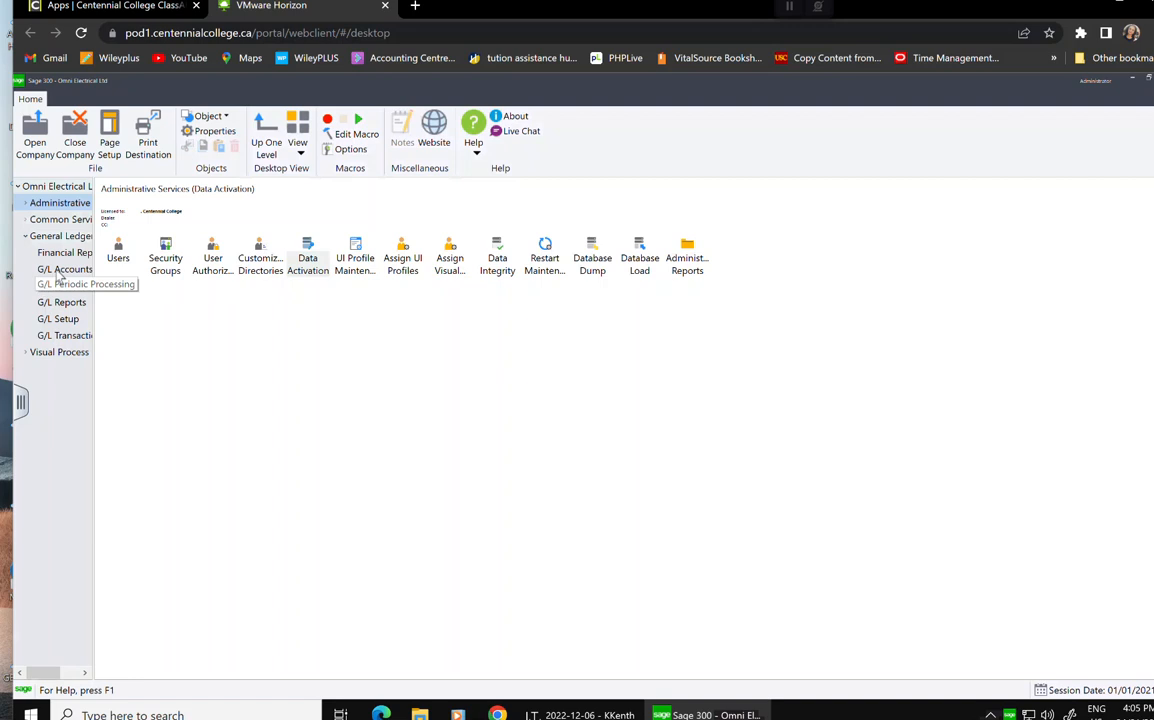
pyautogui.click(60, 270)
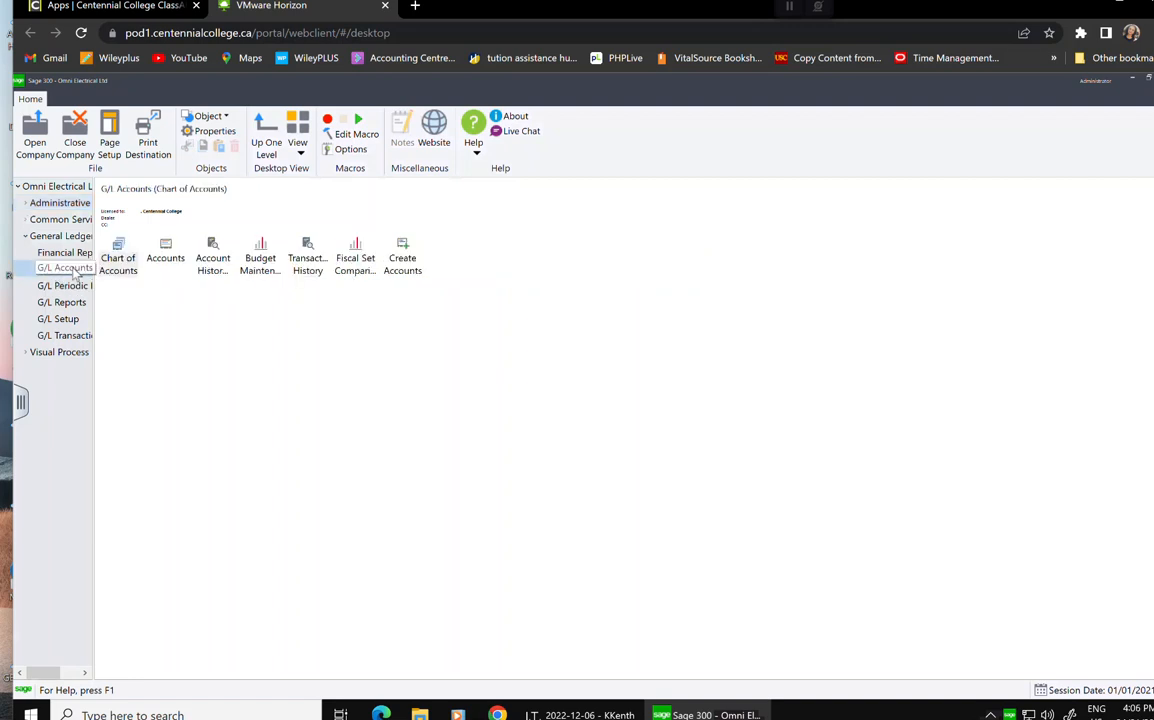
pyautogui.click(118, 255)
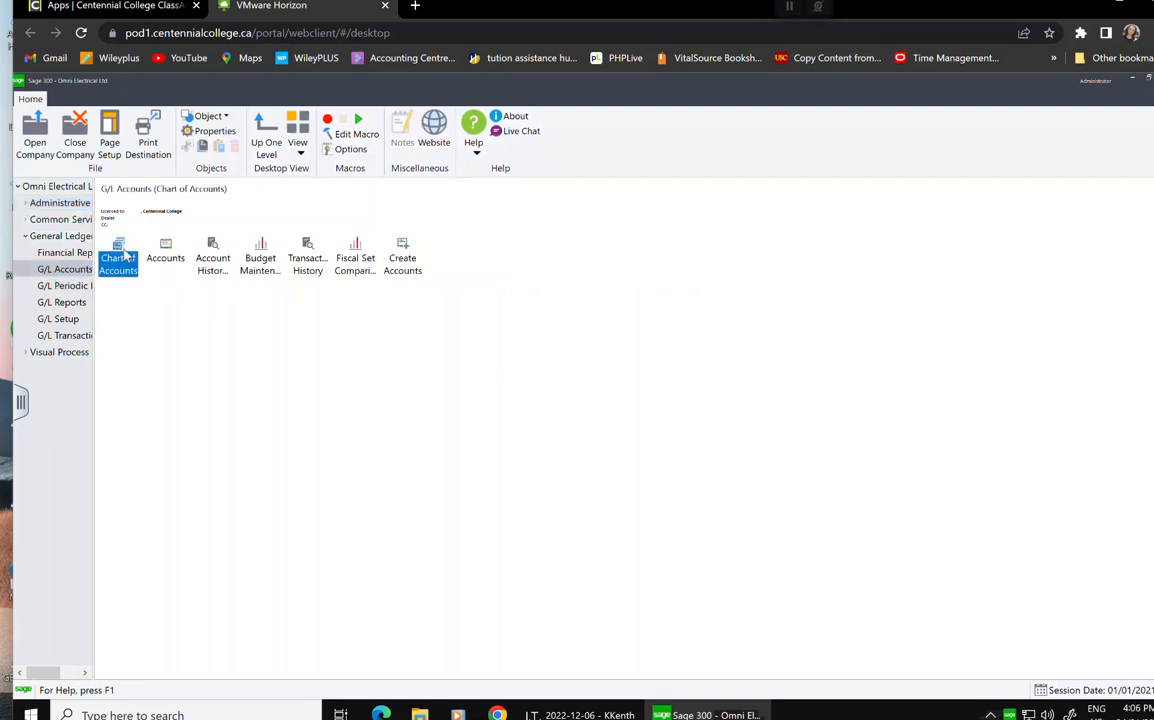
pyautogui.doubleClick(120, 256)
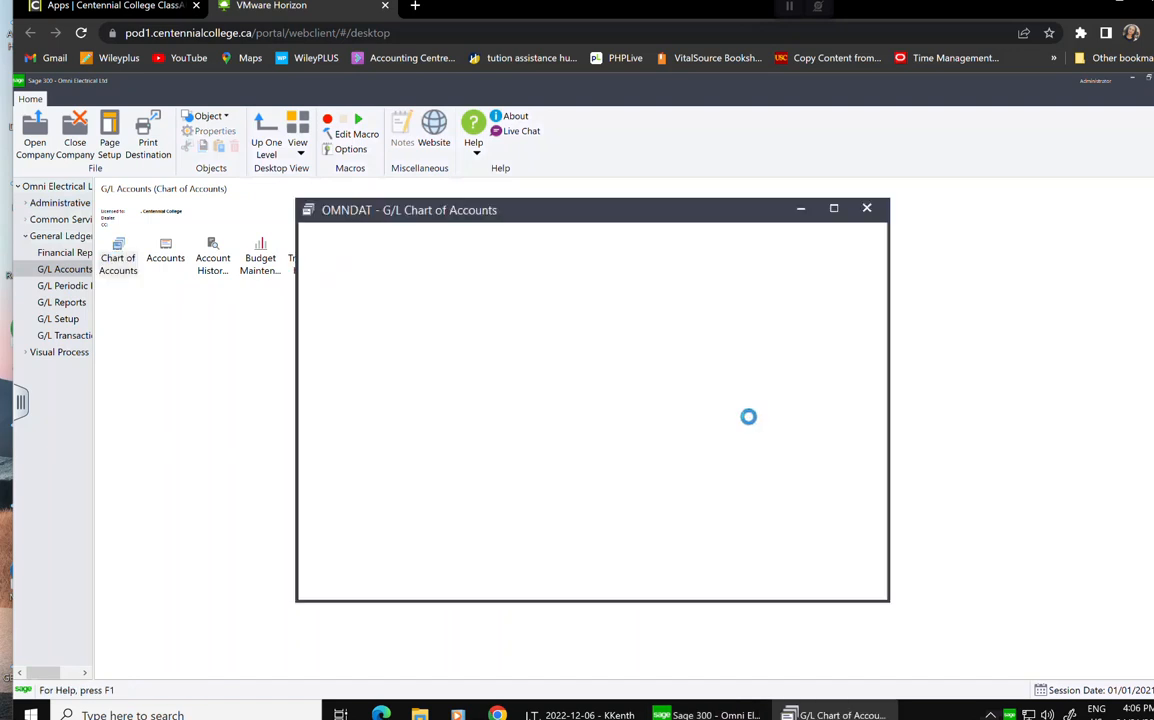
pyautogui.press('Down')
pyautogui.press('Down')
pyautogui.press('Down')
pyautogui.press('Down')
pyautogui.press('Down')
pyautogui.press('Down')
pyautogui.press('Down')
pyautogui.press('Down')
pyautogui.press('Down')
pyautogui.press('Down')
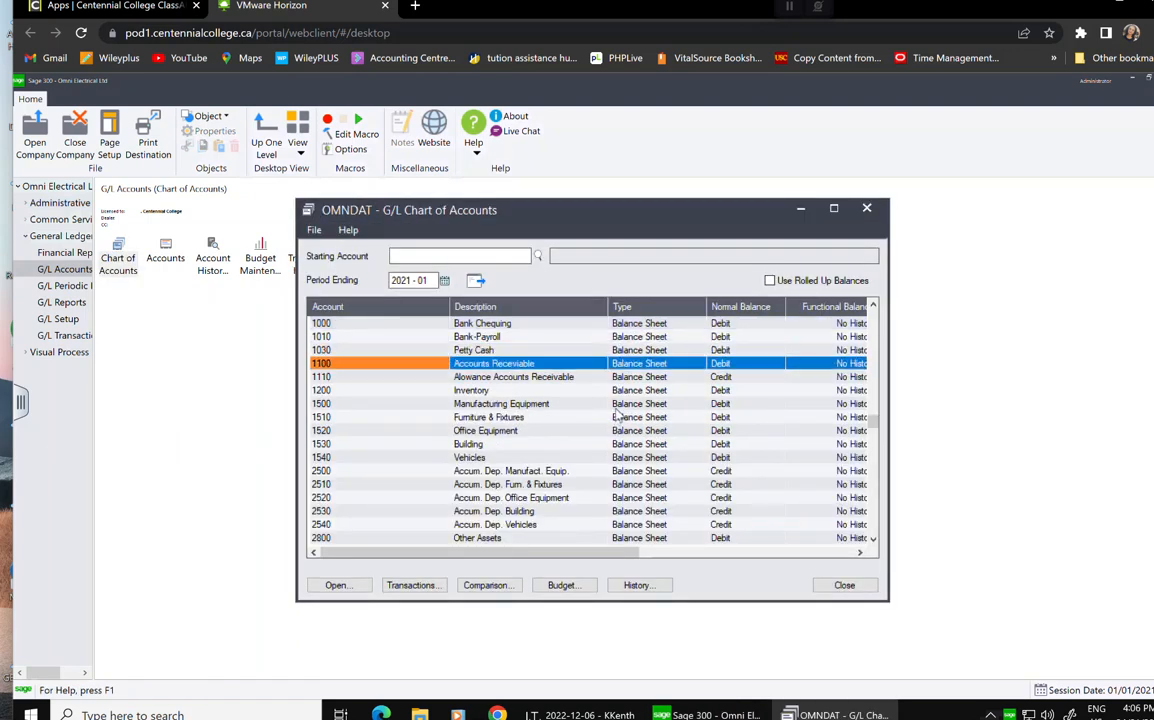
pyautogui.press('Down')
pyautogui.press('Down')
pyautogui.press('Down')
pyautogui.press('Down')
pyautogui.press('Down')
pyautogui.press('Down')
pyautogui.press('Down')
pyautogui.press('Down')
pyautogui.press('Down')
pyautogui.press('Down')
pyautogui.press('Down')
pyautogui.press('Down')
pyautogui.press('Down')
pyautogui.press('Down')
pyautogui.press('Down')
pyautogui.press('Down')
pyautogui.press('Down')
pyautogui.press('Down')
pyautogui.press('Down')
pyautogui.press('Down')
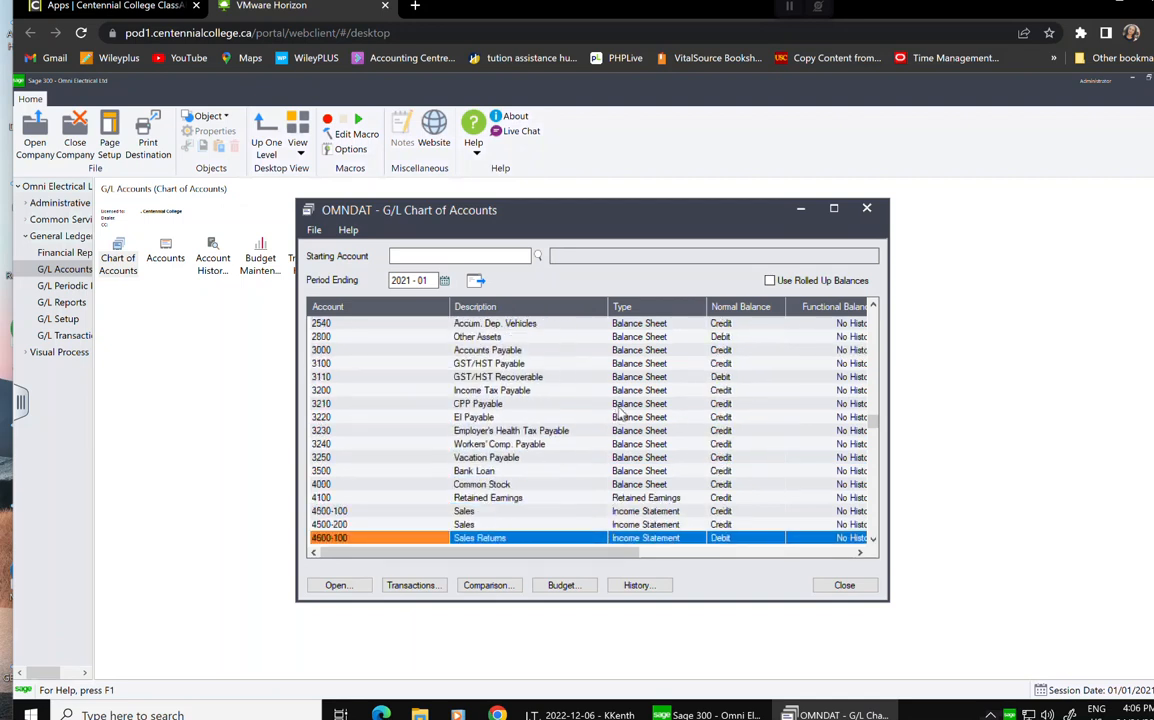
pyautogui.press('Down')
pyautogui.press('Down')
pyautogui.press('Down')
pyautogui.press('Down')
pyautogui.press('Down')
pyautogui.press('Down')
pyautogui.press('Down')
pyautogui.press('Down')
pyautogui.press('Down')
pyautogui.press('Down')
pyautogui.press('Down')
pyautogui.press('Down')
pyautogui.press('Down')
pyautogui.press('Down')
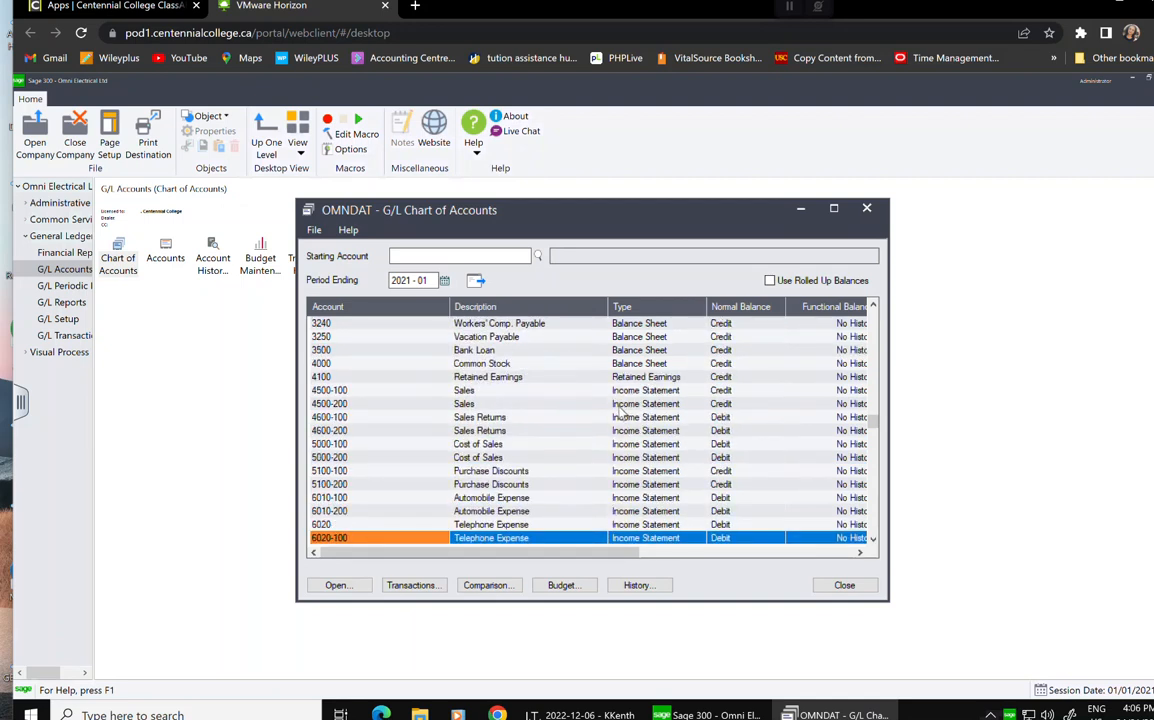
pyautogui.press('Down')
pyautogui.press('Down')
pyautogui.press('Down')
pyautogui.press('Down')
pyautogui.press('Down')
pyautogui.press('Down')
pyautogui.press('Down')
pyautogui.press('Down')
pyautogui.press('Down')
pyautogui.press('Down')
pyautogui.press('Down')
pyautogui.press('Down')
pyautogui.press('Down')
pyautogui.press('Down')
pyautogui.press('Down')
pyautogui.press('Down')
pyautogui.press('Down')
pyautogui.press('Down')
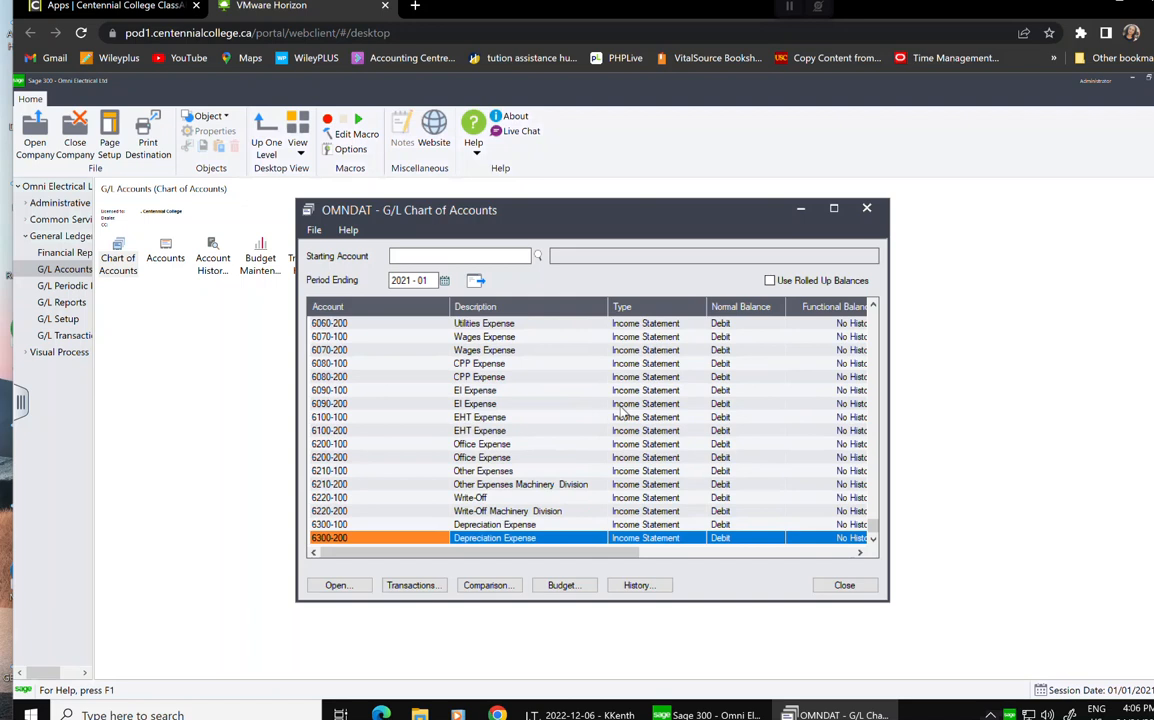
pyautogui.click(867, 589)
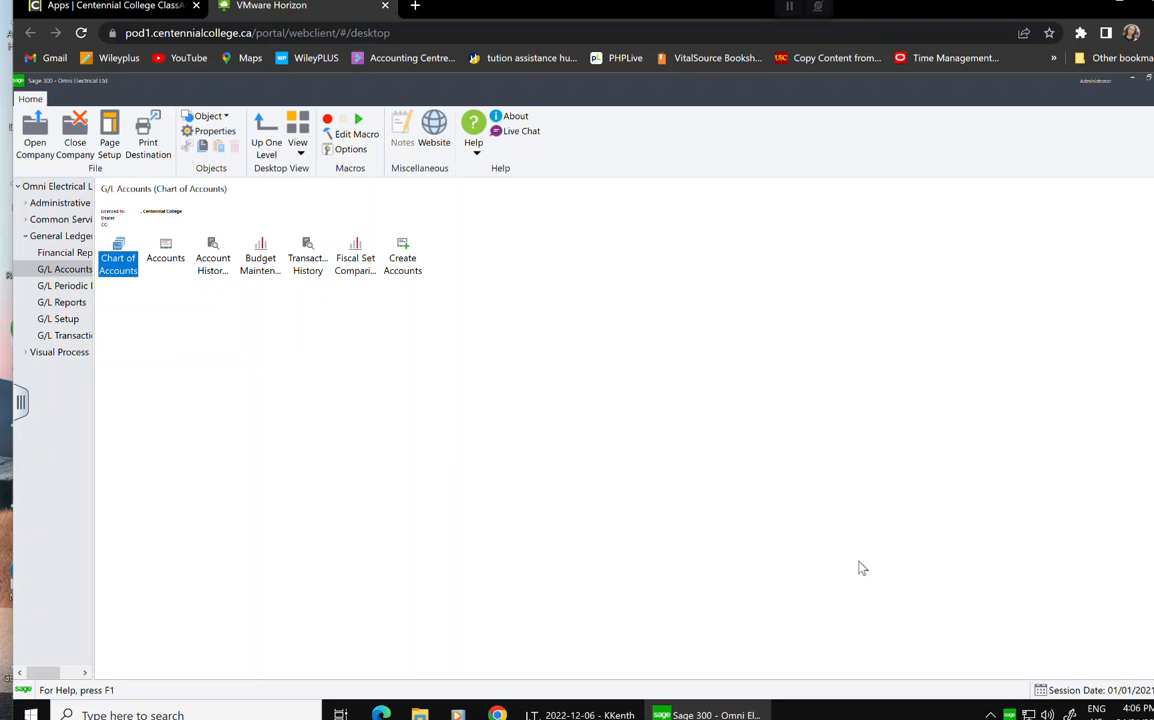
# Review the Posting, Account and Segments tabs of G/L Options, then show G/L Transactions.
pyautogui.click(67, 320)
pyautogui.doubleClick(118, 249)
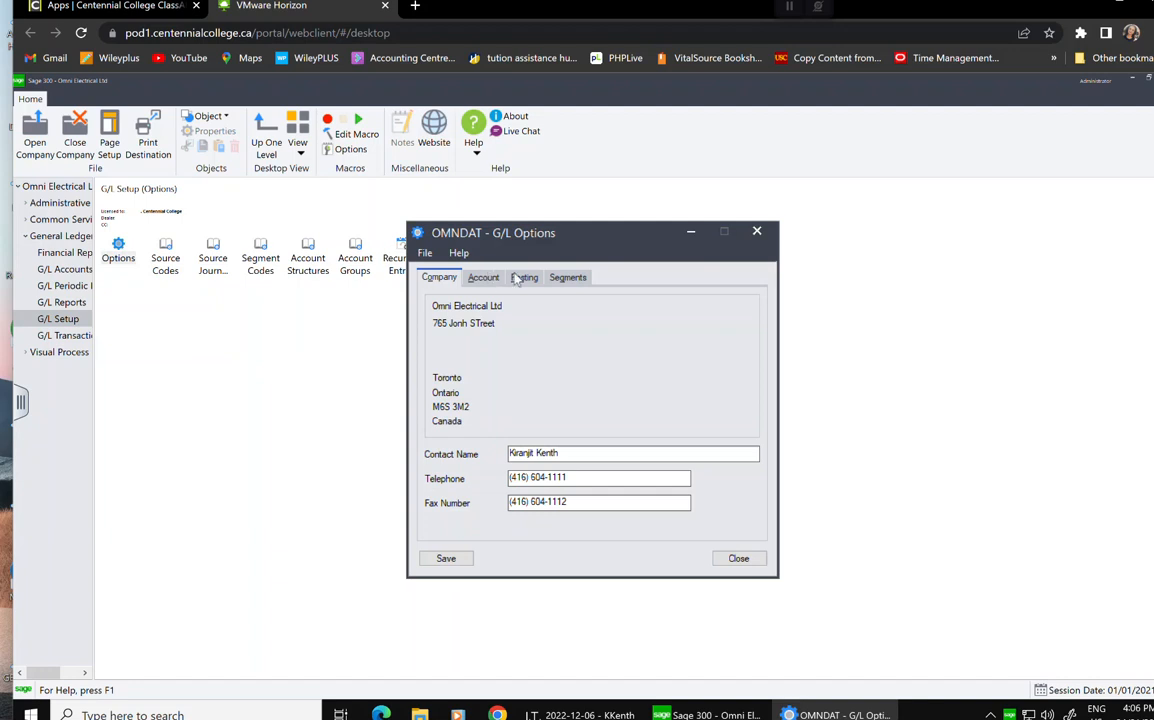
pyautogui.click(519, 278)
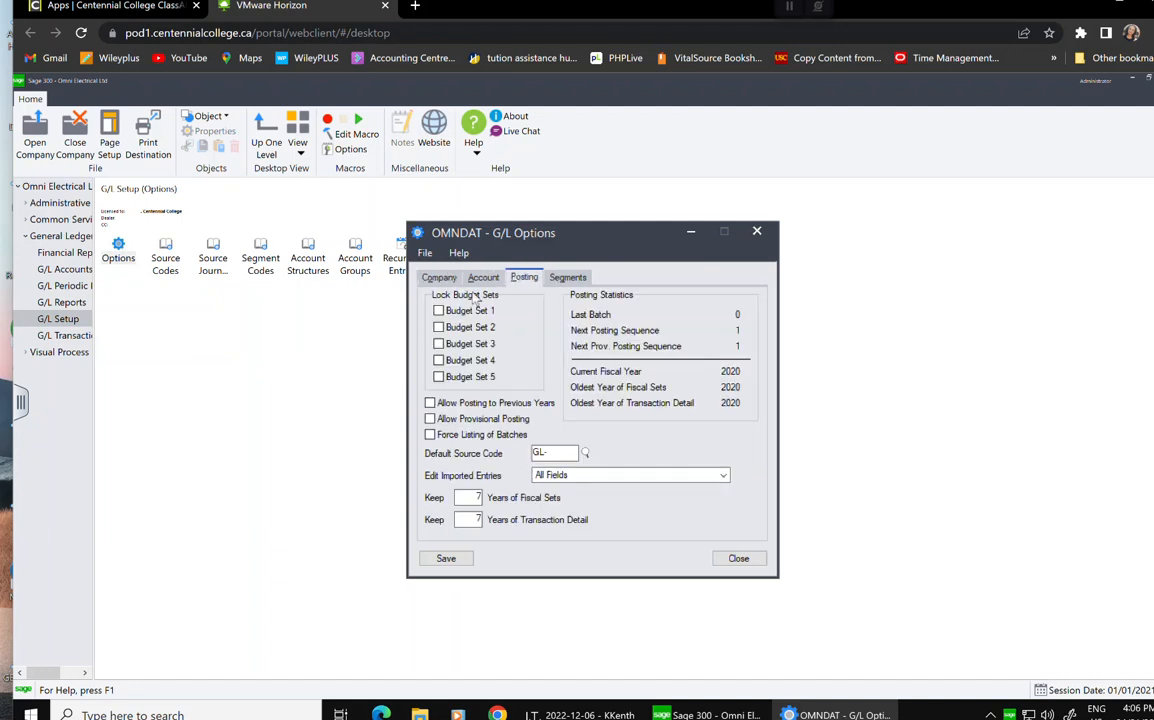
pyautogui.click(481, 279)
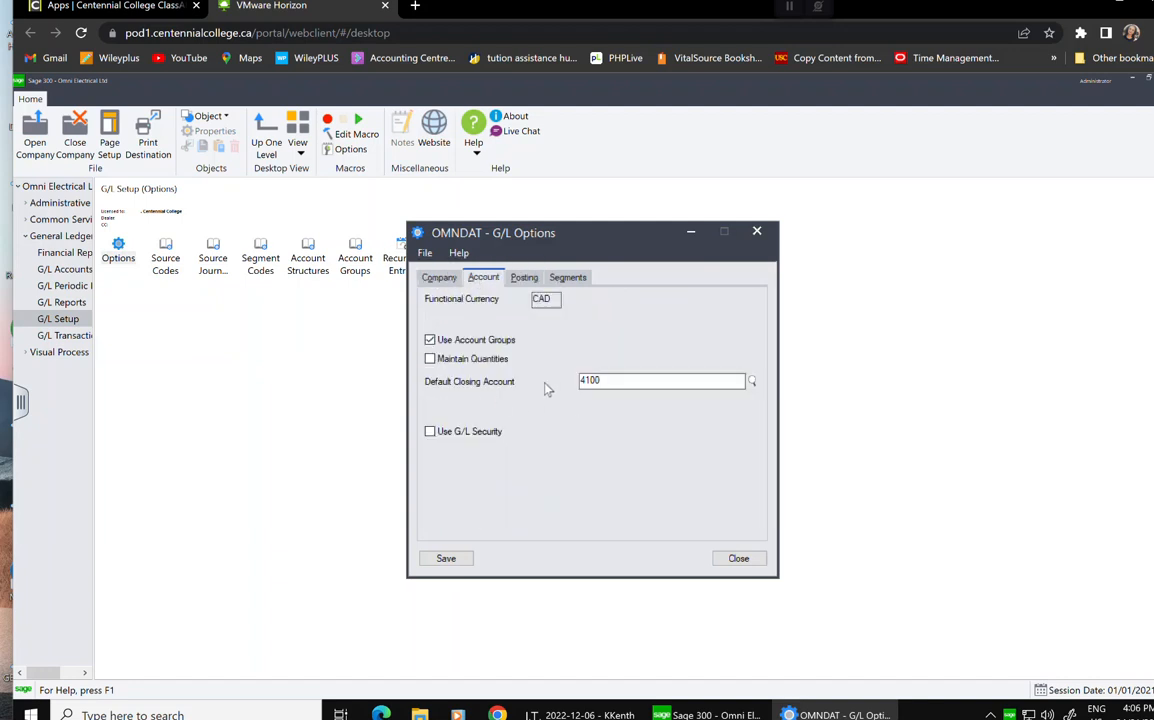
pyautogui.click(572, 280)
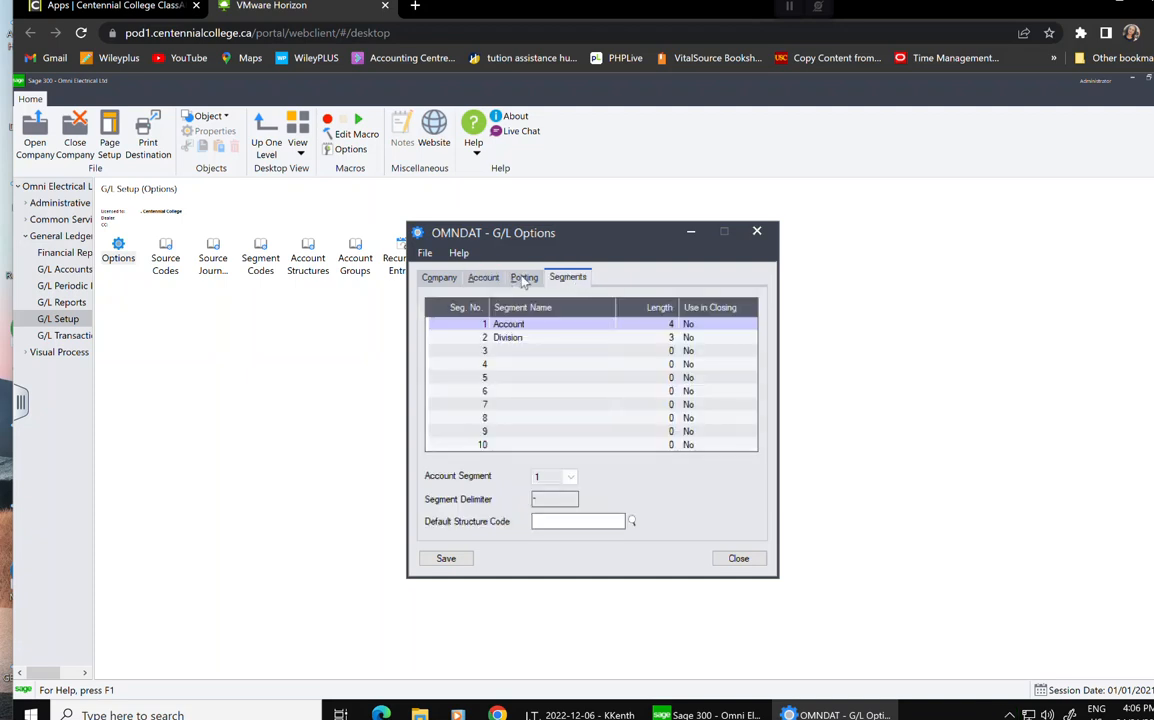
pyautogui.click(524, 278)
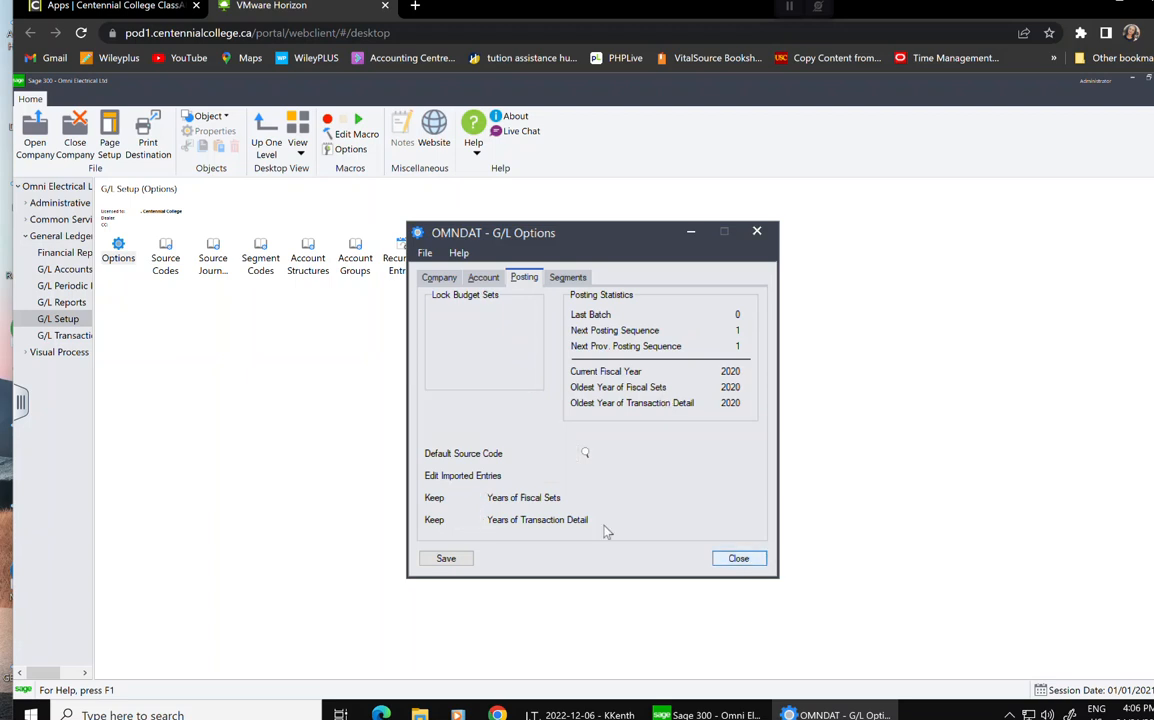
pyautogui.click(738, 558)
pyautogui.click(54, 337)
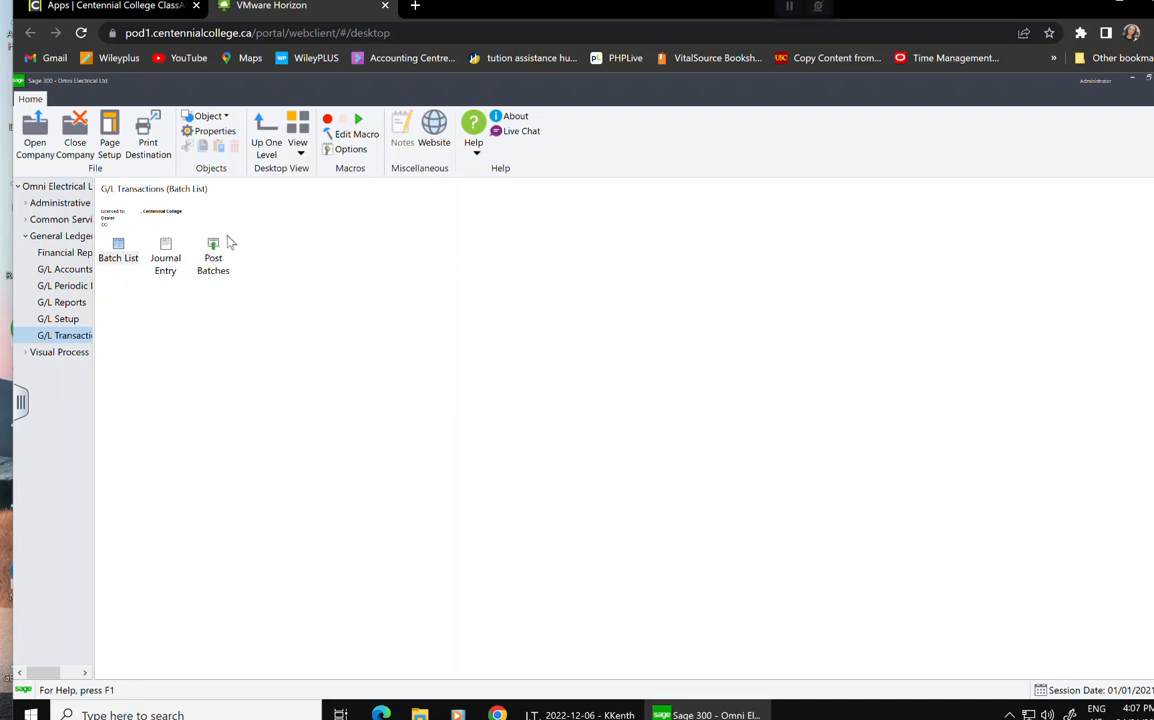
# Create journal batch 000001 described "Set up General Ledger".
pyautogui.click(175, 266)
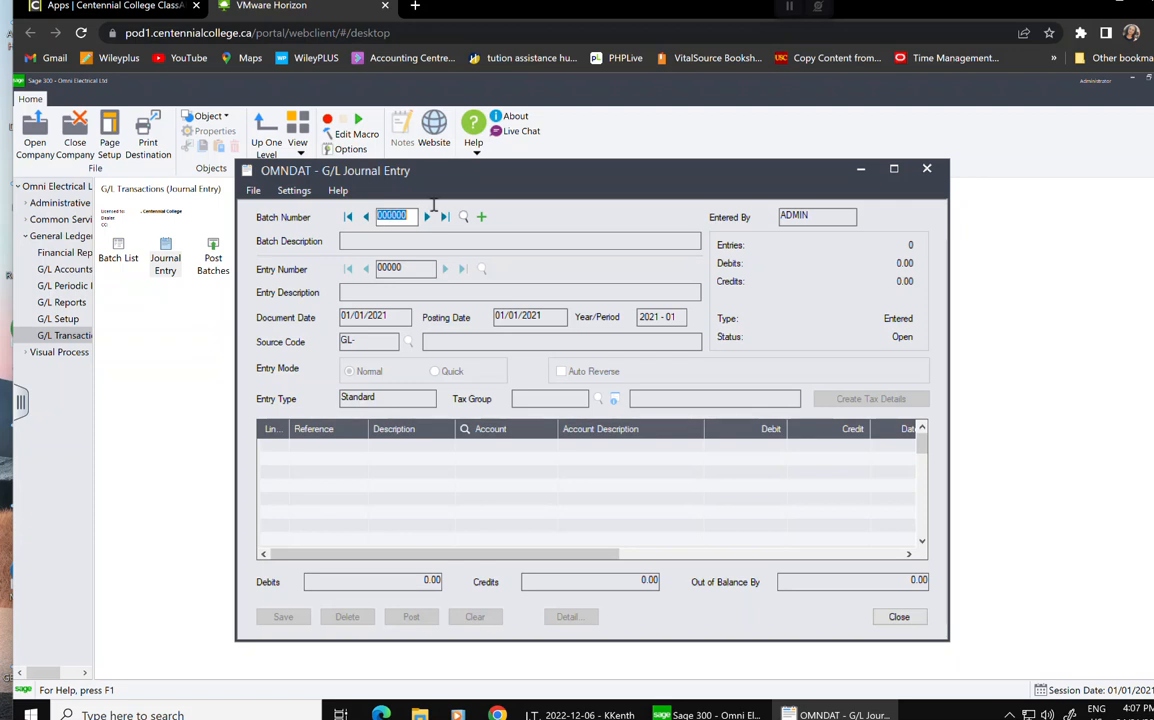
pyautogui.click(482, 218)
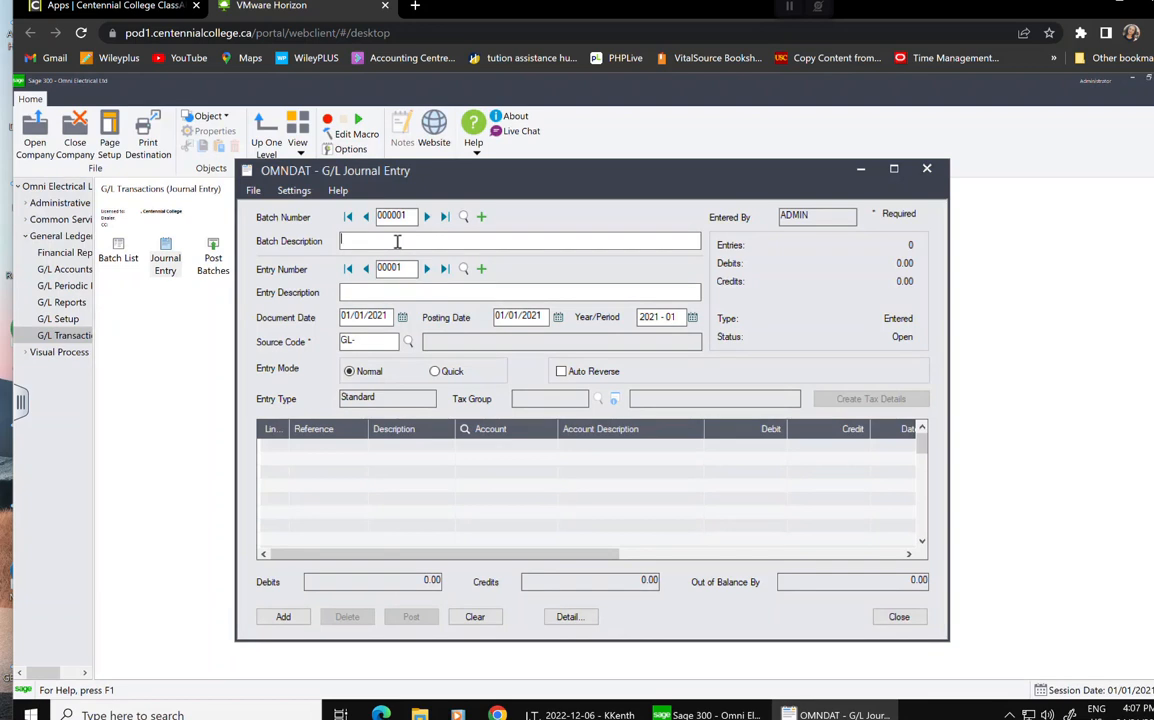
pyautogui.write('Sept')
pyautogui.press('BackSpace')
pyautogui.press('BackSpace')
pyautogui.press('BackSpace')
pyautogui.write('et ')
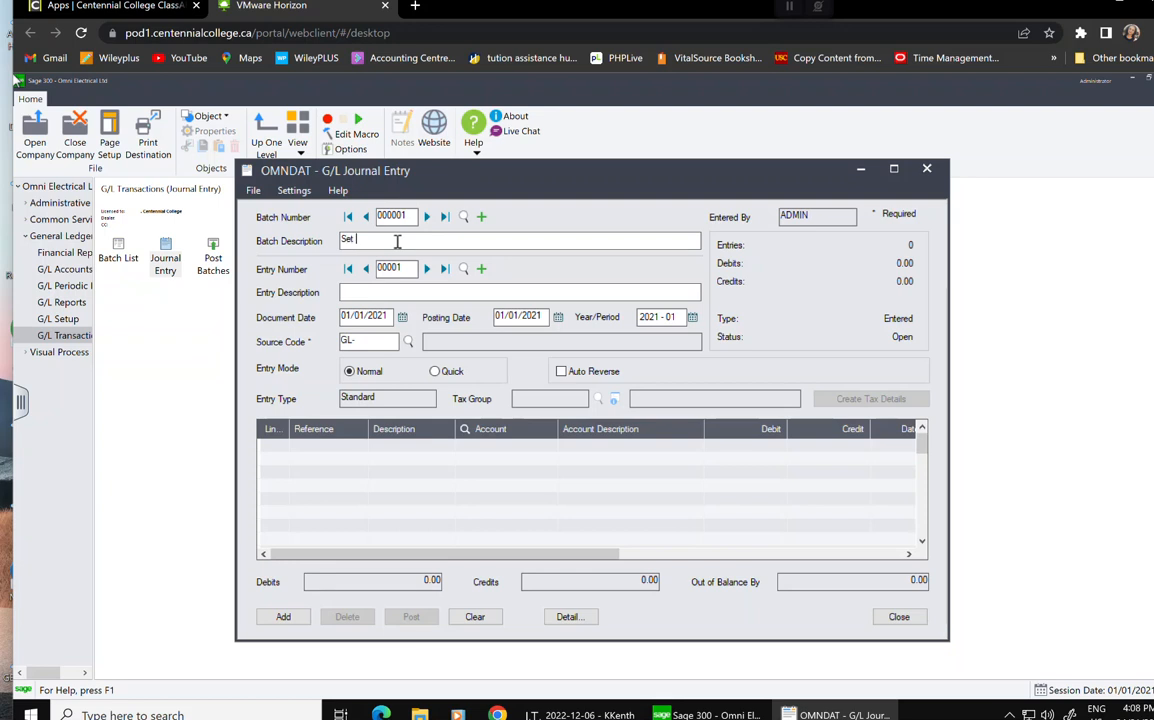
pyautogui.write('up General Ledage')
pyautogui.press('BackSpace')
pyautogui.press('BackSpace')
pyautogui.press('BackSpace')
pyautogui.press('BackSpace')
pyautogui.press('BackSpace')
pyautogui.write('dger')
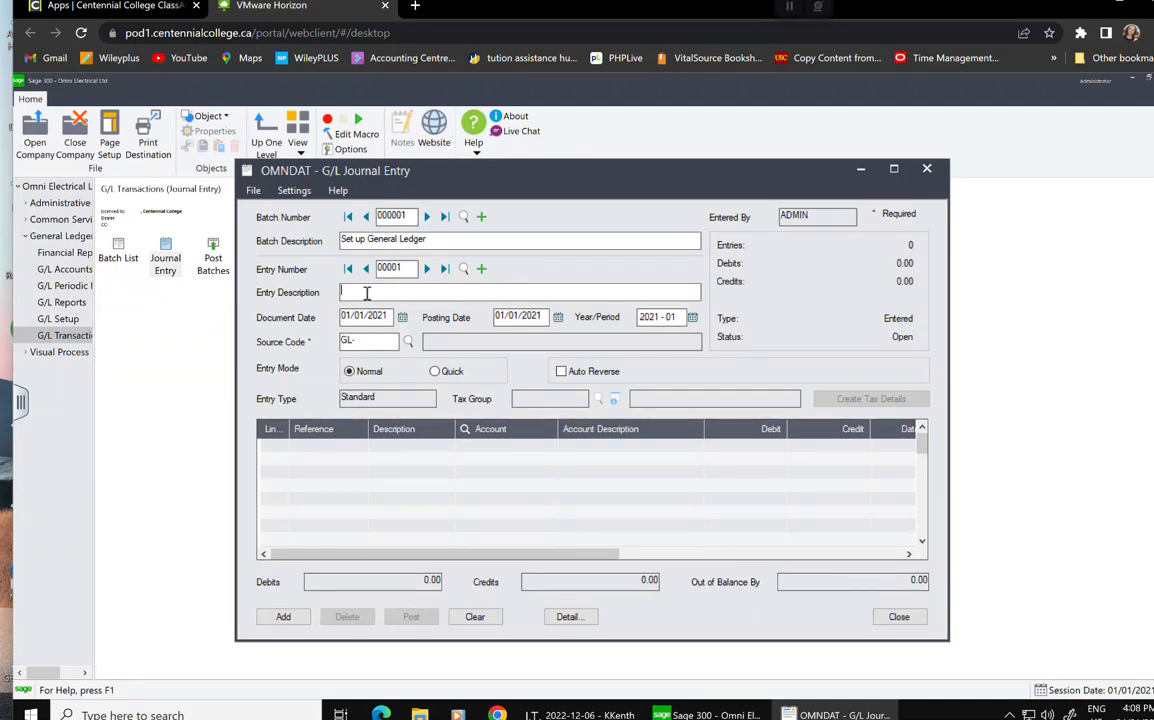
# Describe entry 00001 as "Opening Balances".
pyautogui.write('Opening')
pyautogui.press('BackSpace')
pyautogui.press('BackSpace')
pyautogui.press('BackSpace')
pyautogui.write('i')
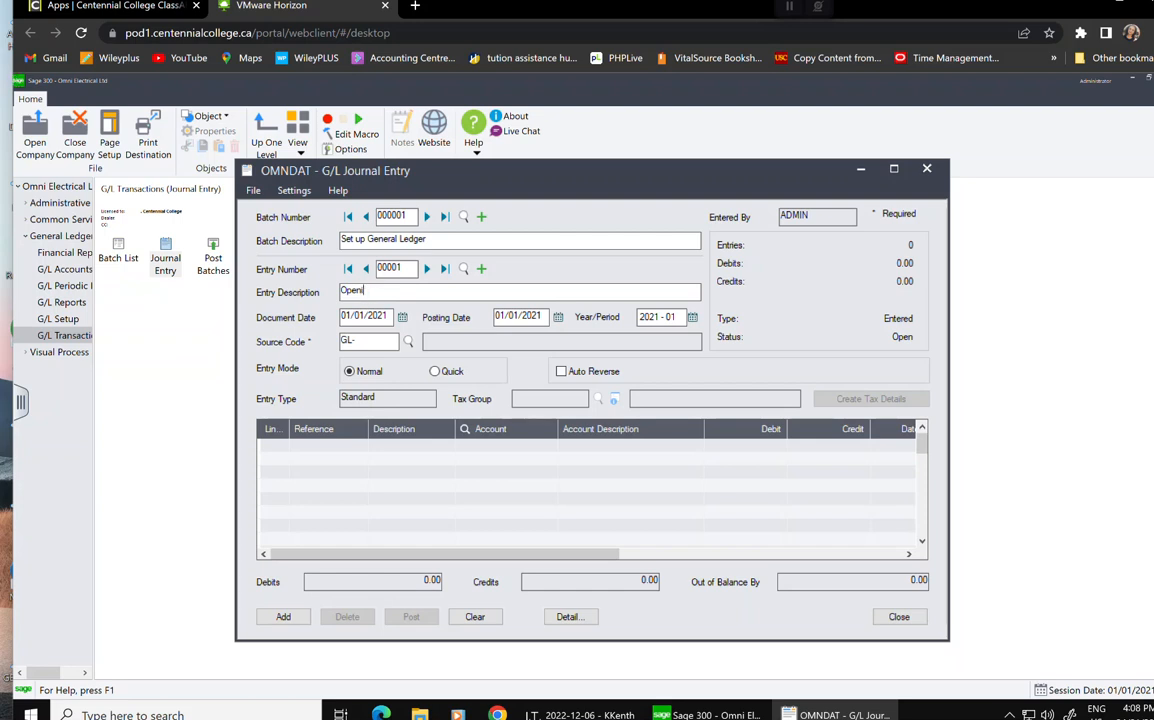
pyautogui.write('ng Balances')
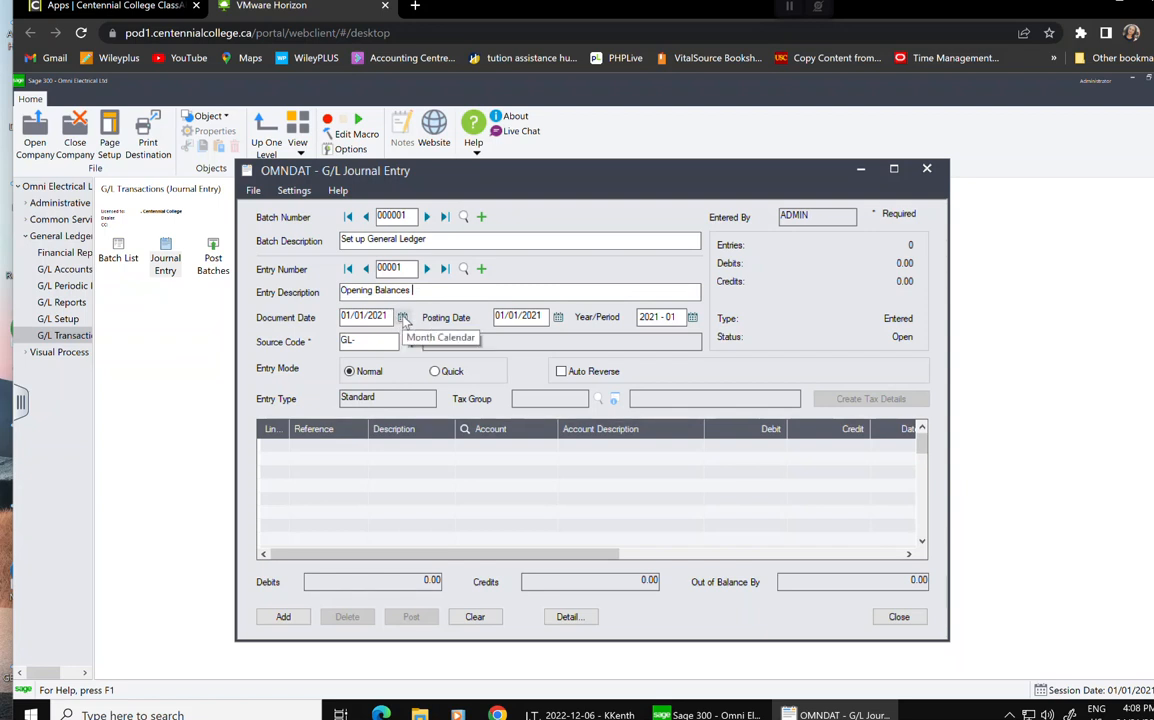
# Set both document and posting dates of entry 00001 to 31/12/2020, period 2020-12.
pyautogui.click(403, 318)
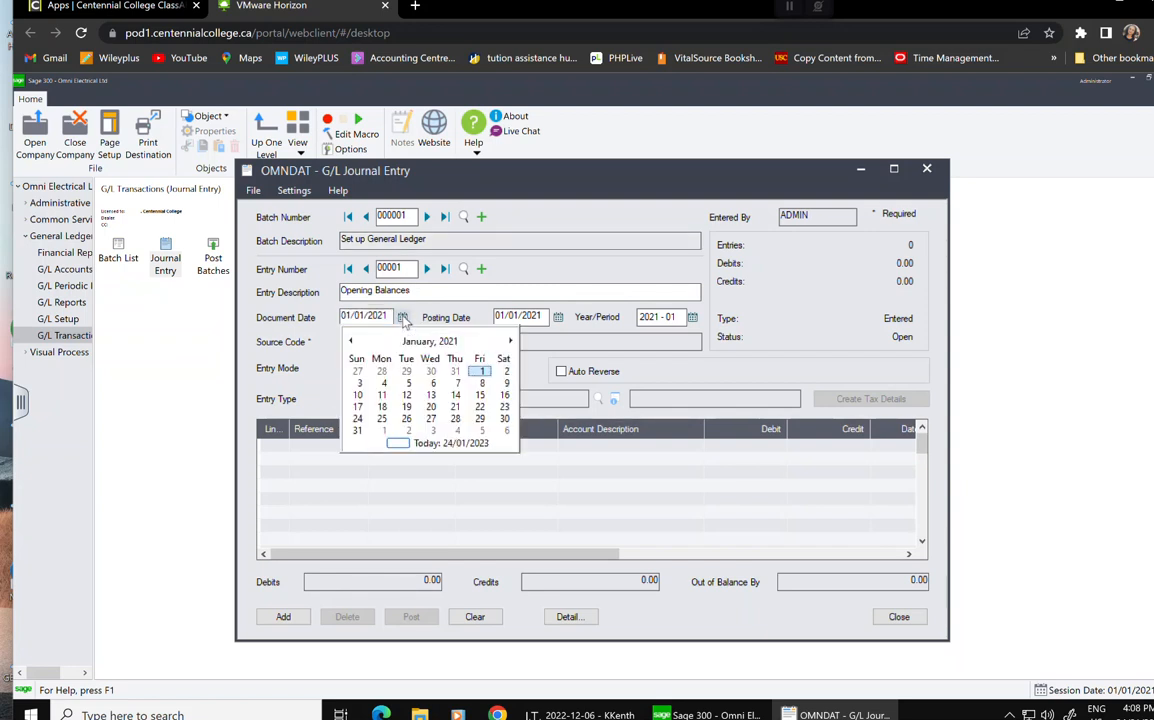
pyautogui.click(351, 341)
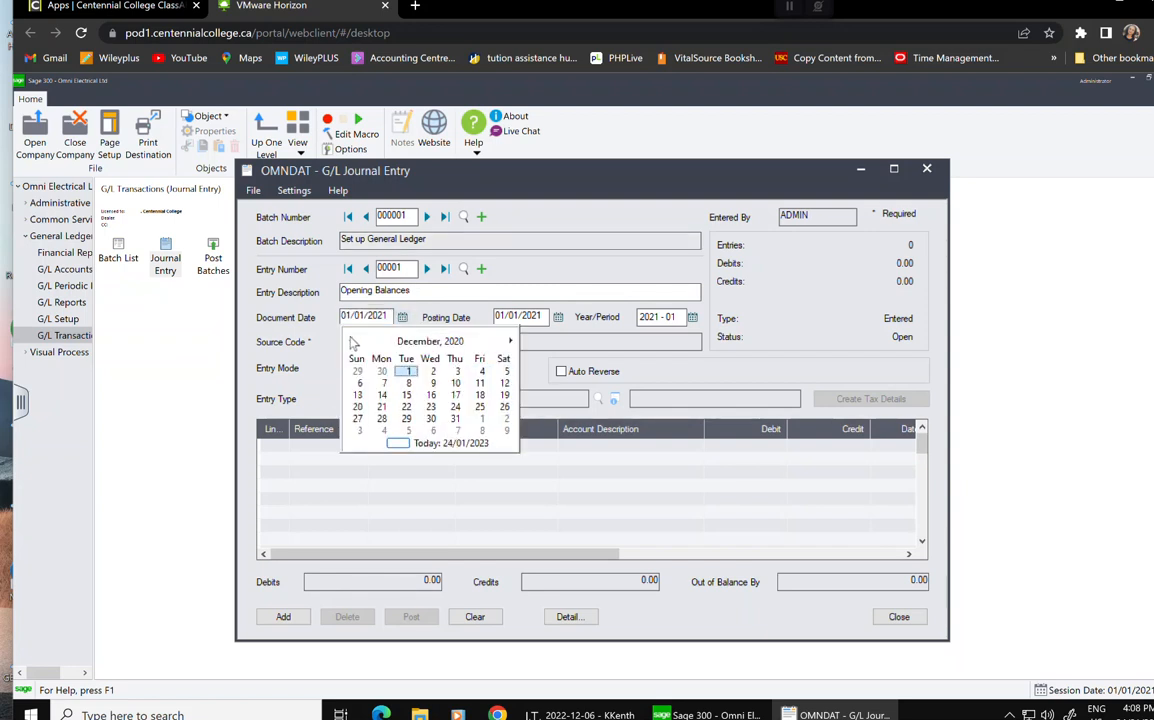
pyautogui.click(455, 418)
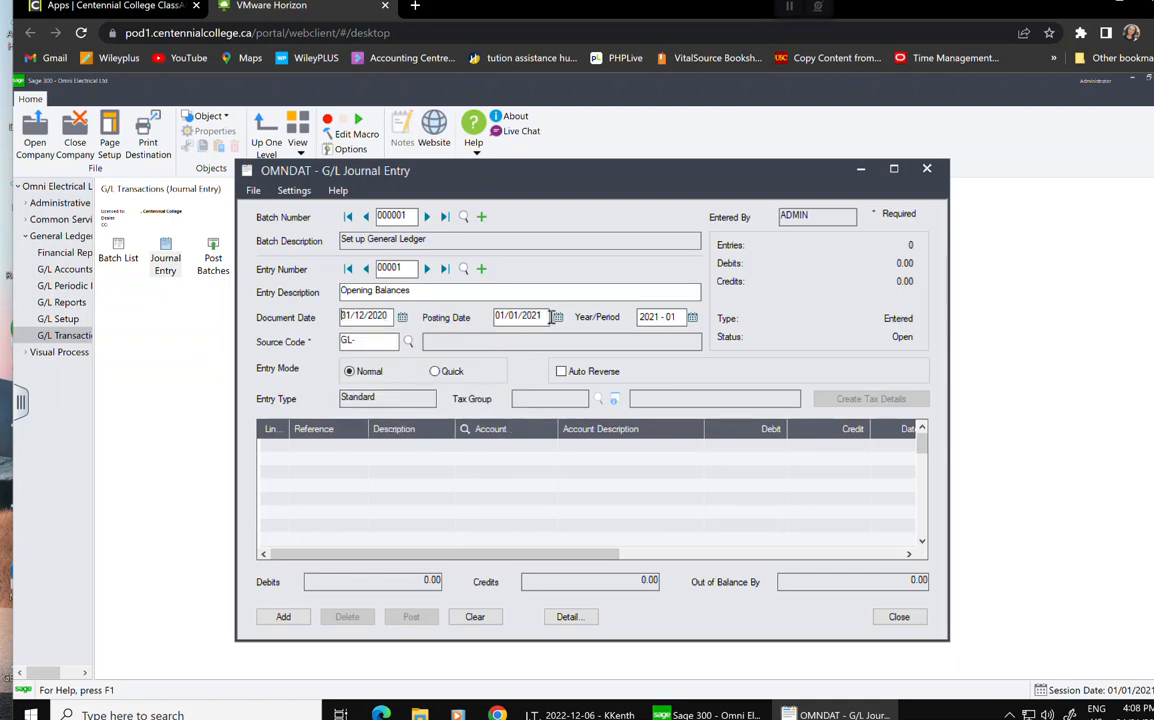
pyautogui.click(558, 317)
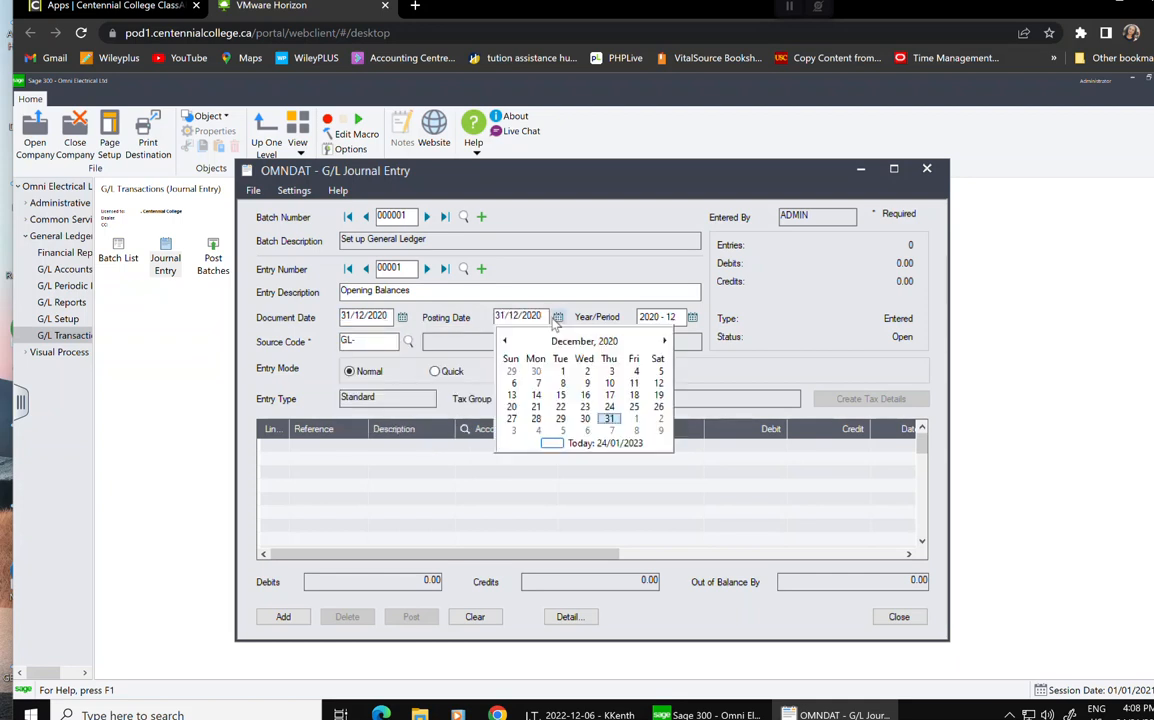
pyautogui.click(609, 420)
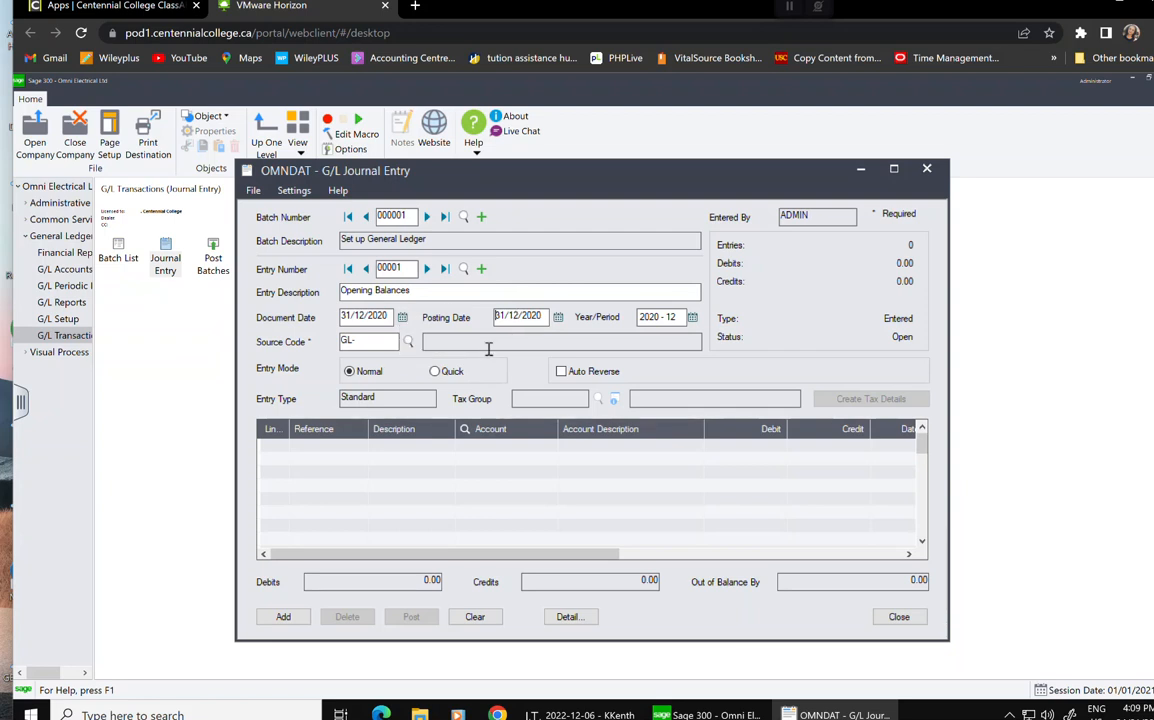
pyautogui.click(409, 341)
# Choose GL-SU Setup from the Source Codes finder as the entry's source code.
pyautogui.click(410, 343)
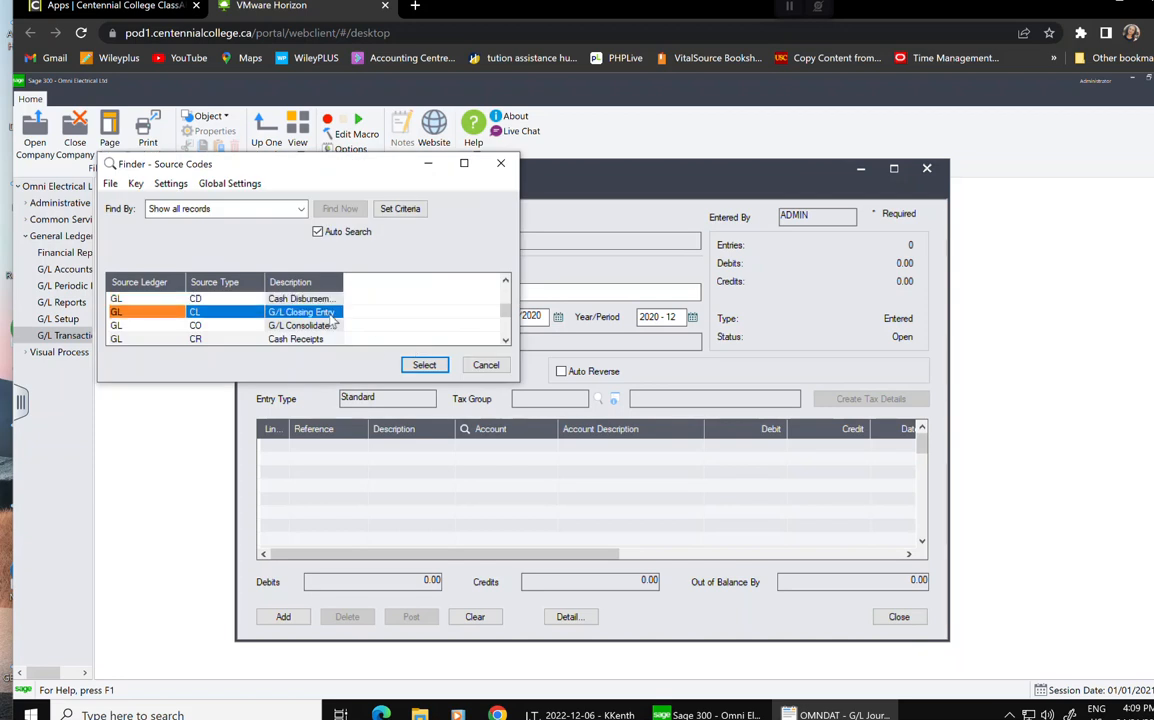
pyautogui.press('Down')
pyautogui.press('Down')
pyautogui.press('Down')
pyautogui.press('Down')
pyautogui.press('Down')
pyautogui.press('Down')
pyautogui.press('Down')
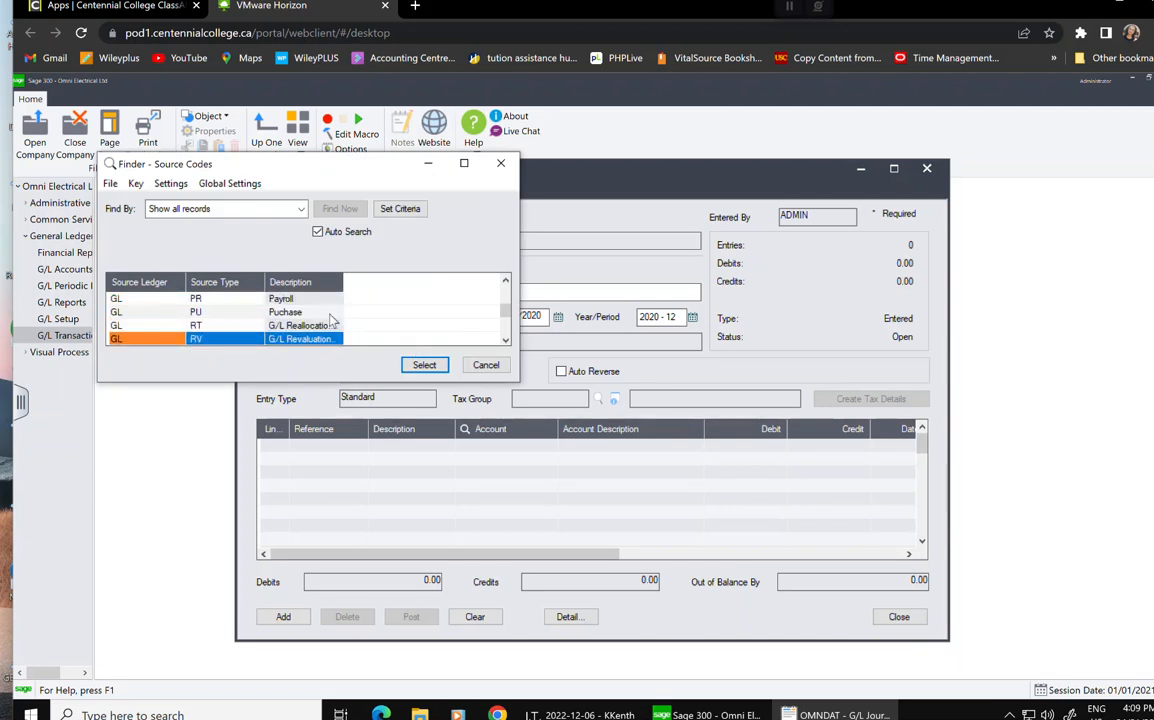
pyautogui.press('Down')
pyautogui.press('Down')
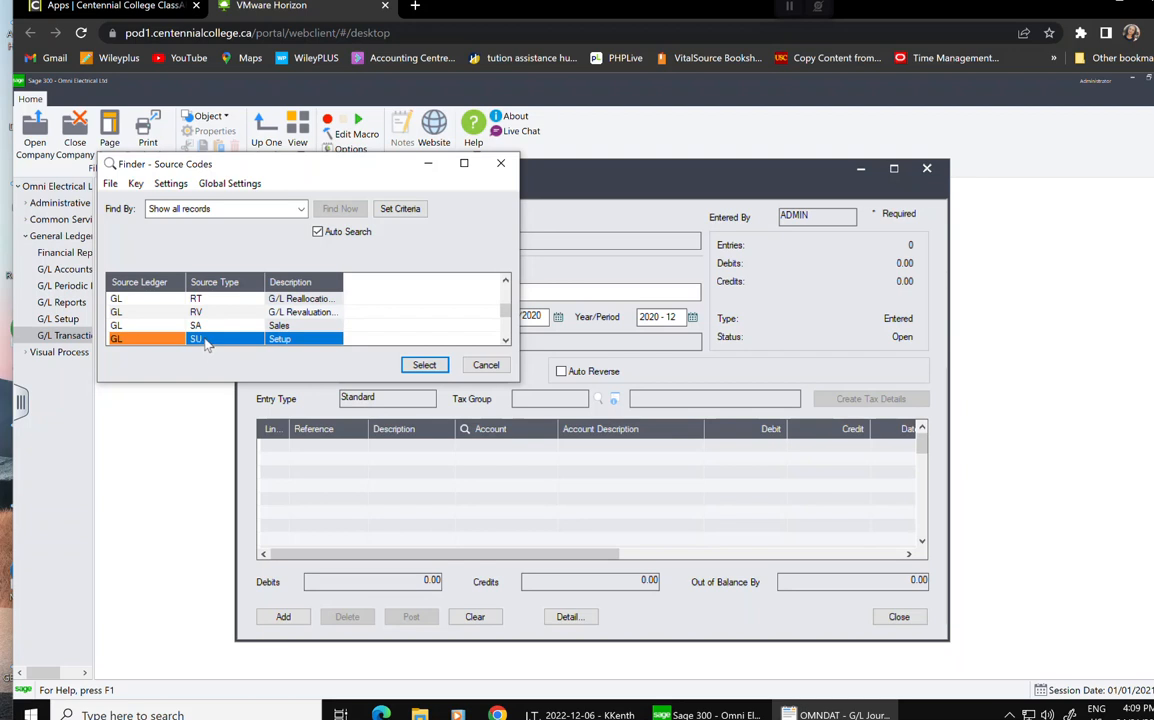
pyautogui.click(424, 365)
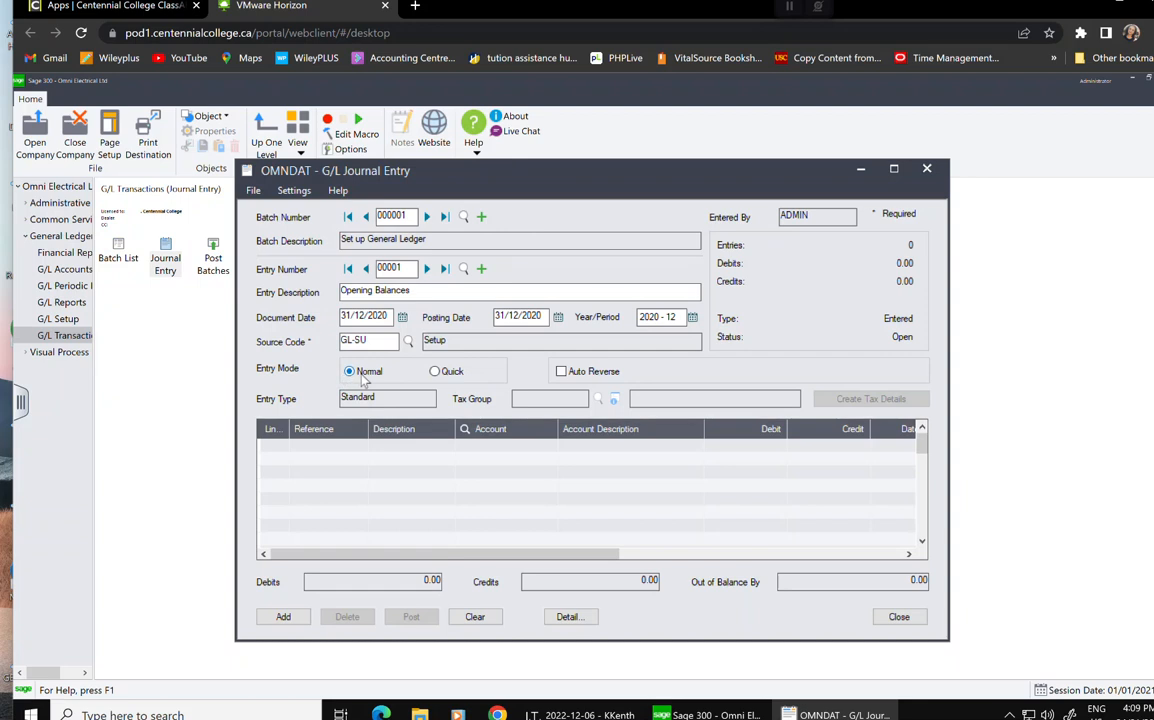
# Switch to quick entry, add a detail line and give it reference J01.
pyautogui.click(438, 373)
pyautogui.click(273, 450)
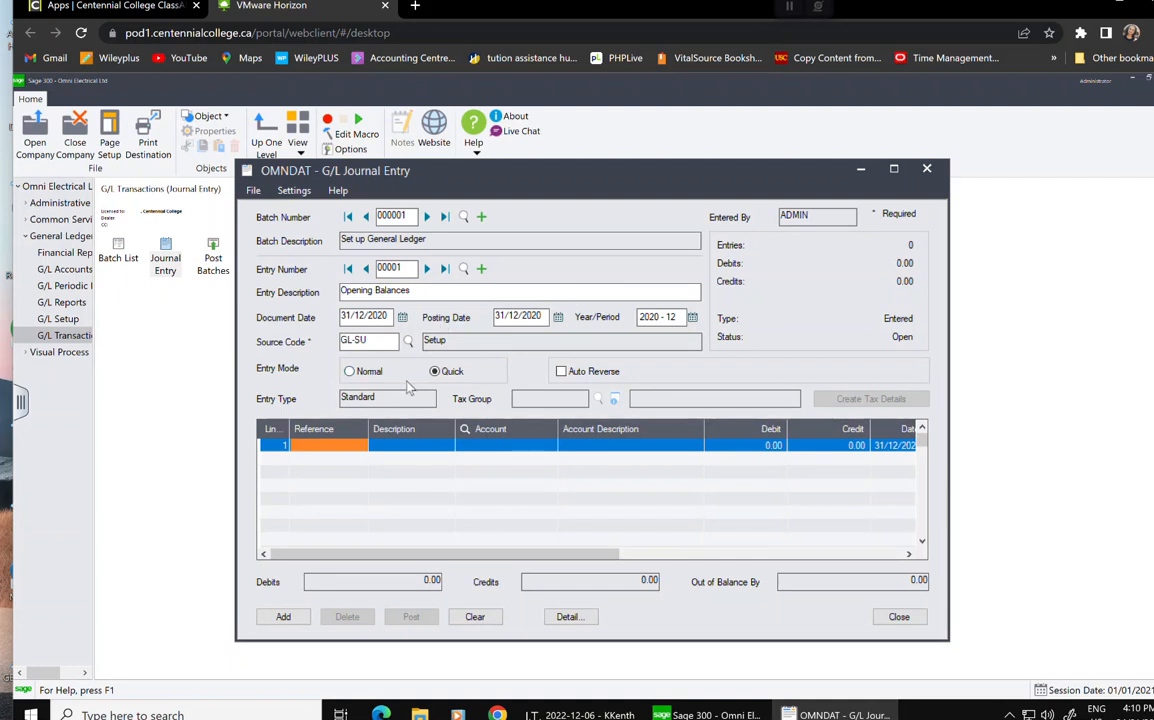
pyautogui.click(430, 449)
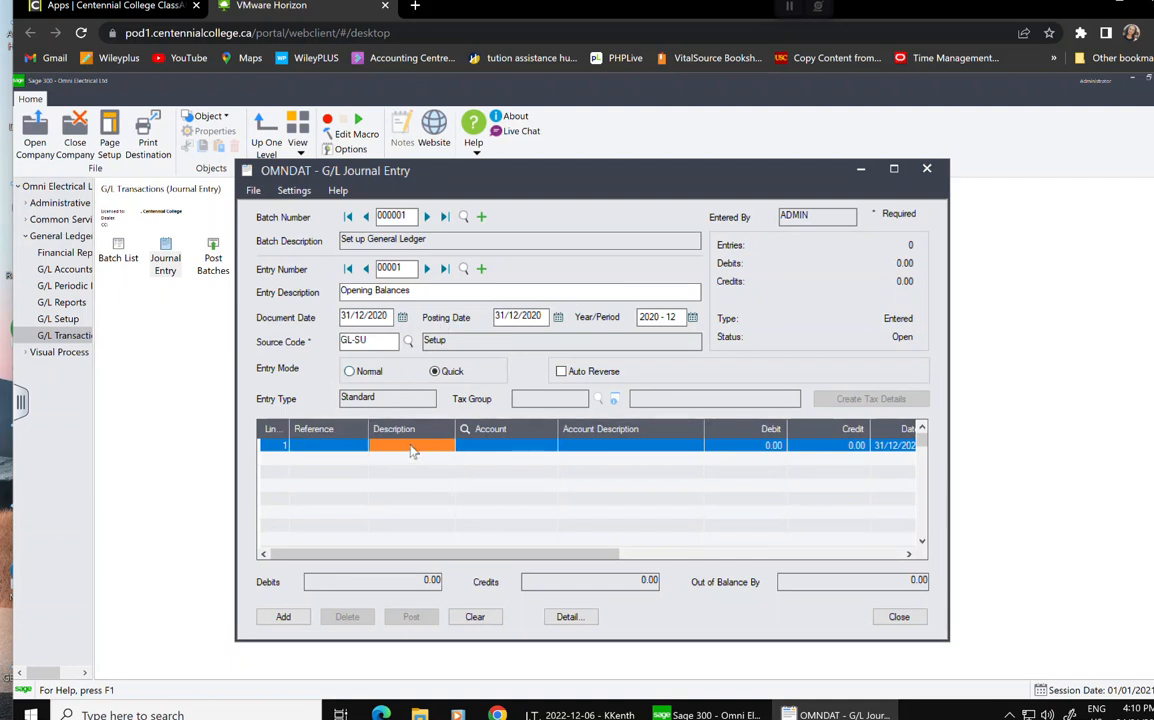
pyautogui.click(338, 445)
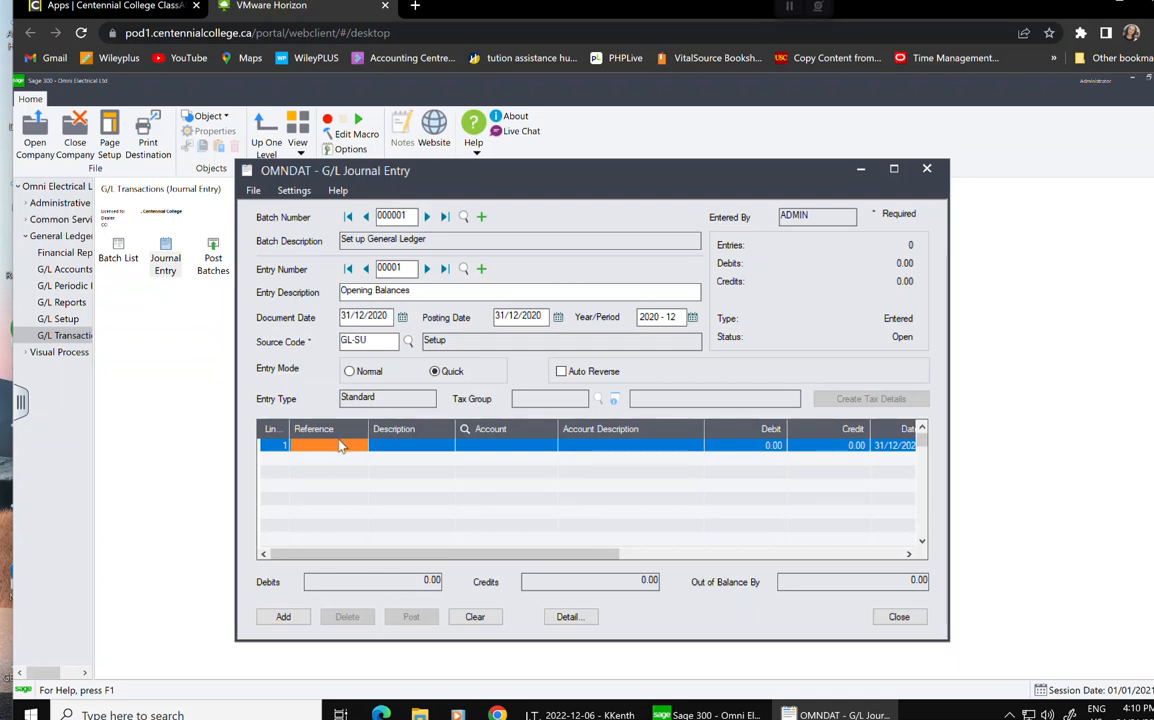
pyautogui.write('o')
pyautogui.press('BackSpace')
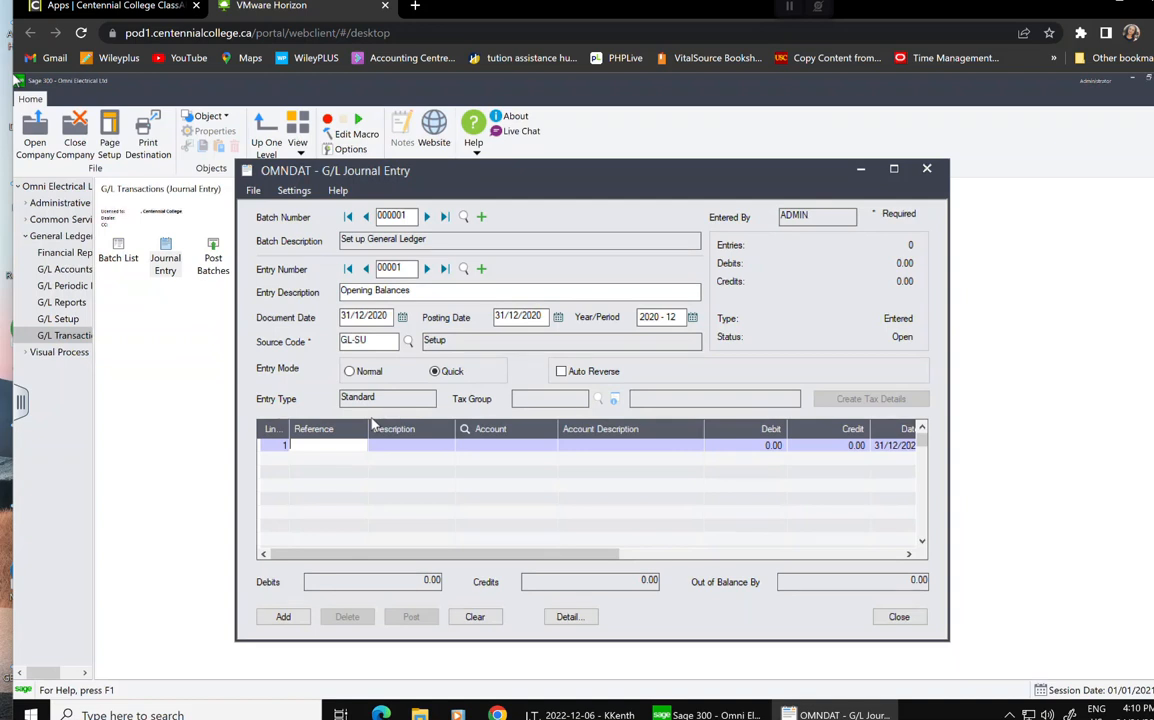
pyautogui.write('J01')
# Describe line 1 as 'Opening Balance' and assign account 1000 Bank Chequing.
pyautogui.click(392, 445)
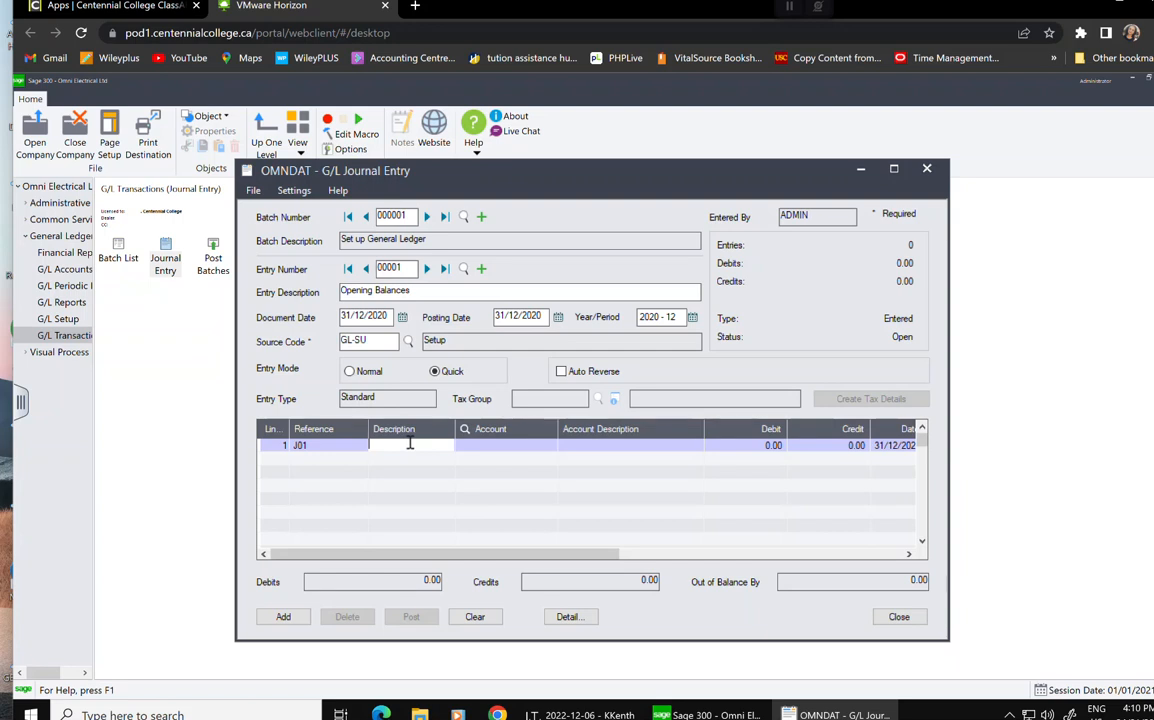
pyautogui.write('Opening Bala')
pyautogui.press('BackSpace')
pyautogui.press('BackSpace')
pyautogui.write('lance')
pyautogui.click(530, 450)
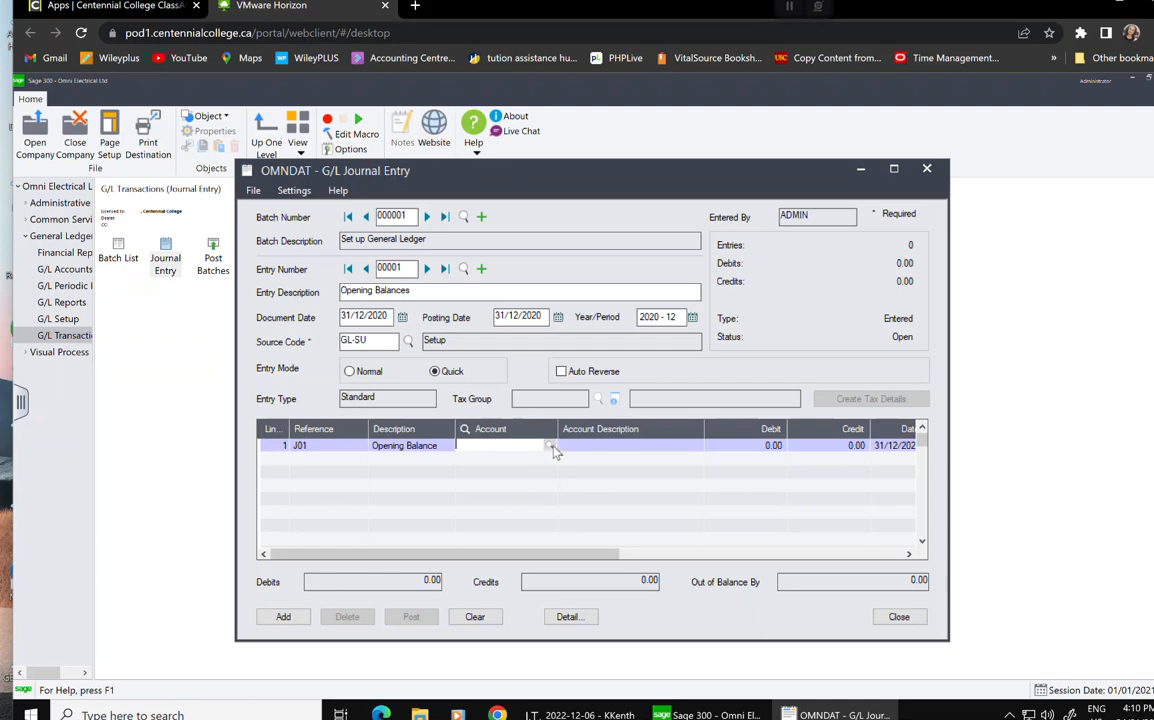
pyautogui.click(549, 446)
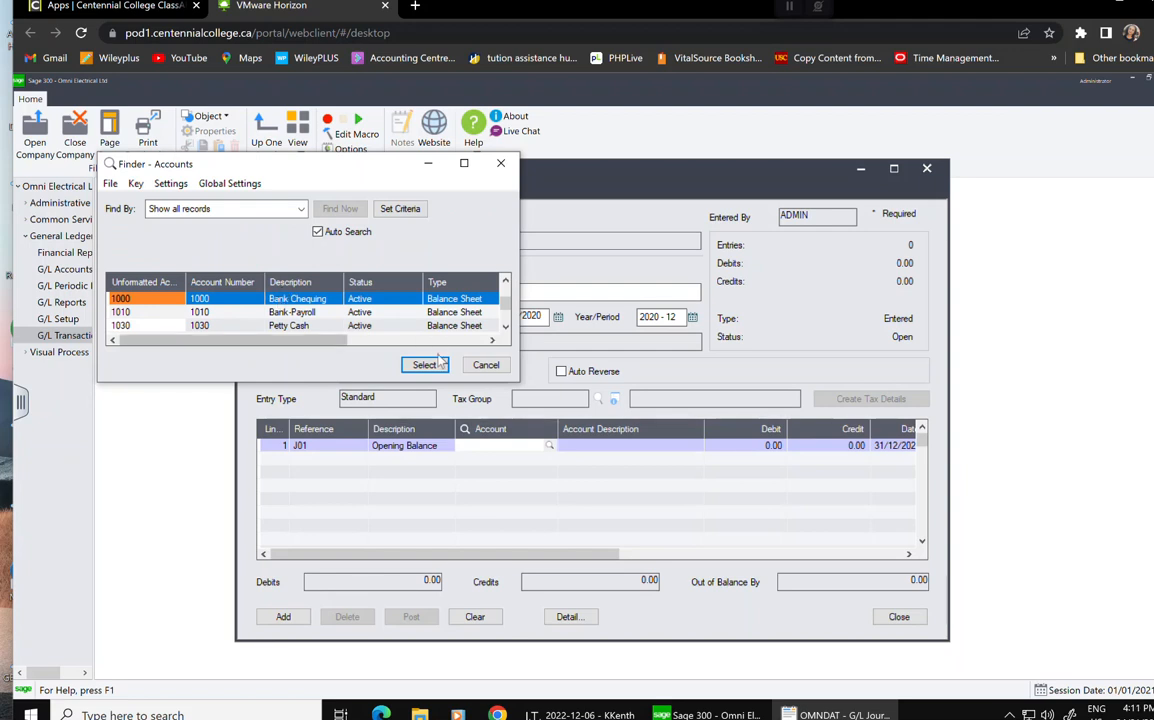
pyautogui.click(430, 367)
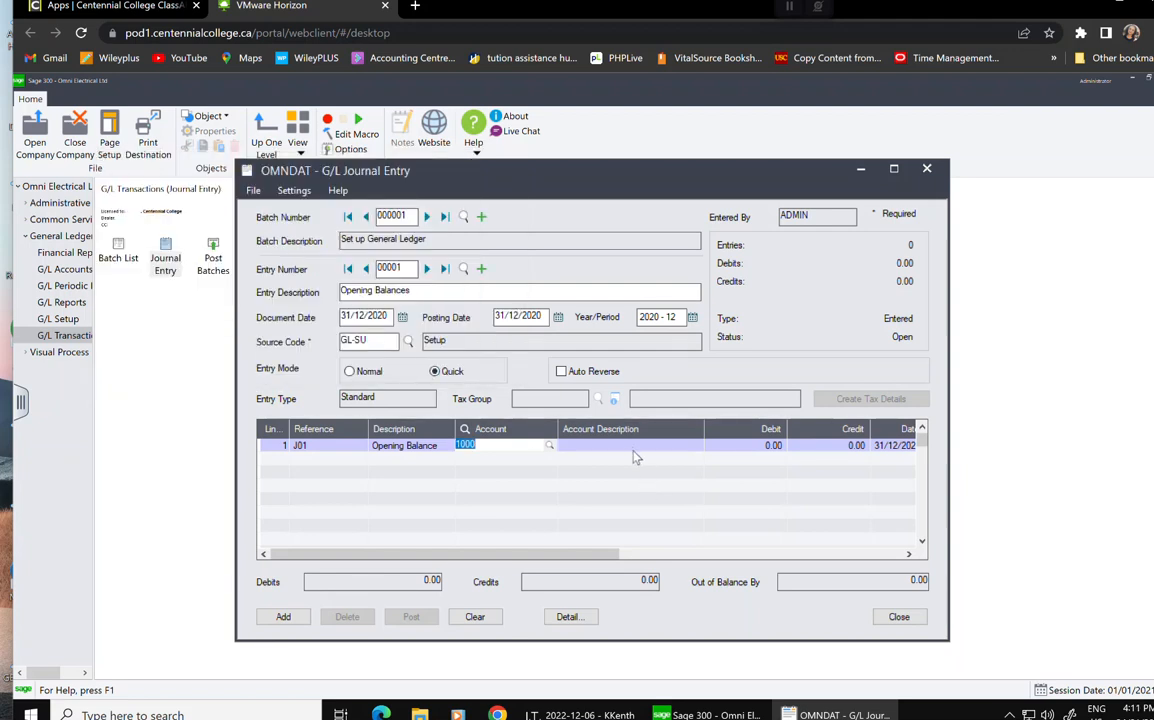
pyautogui.click(634, 452)
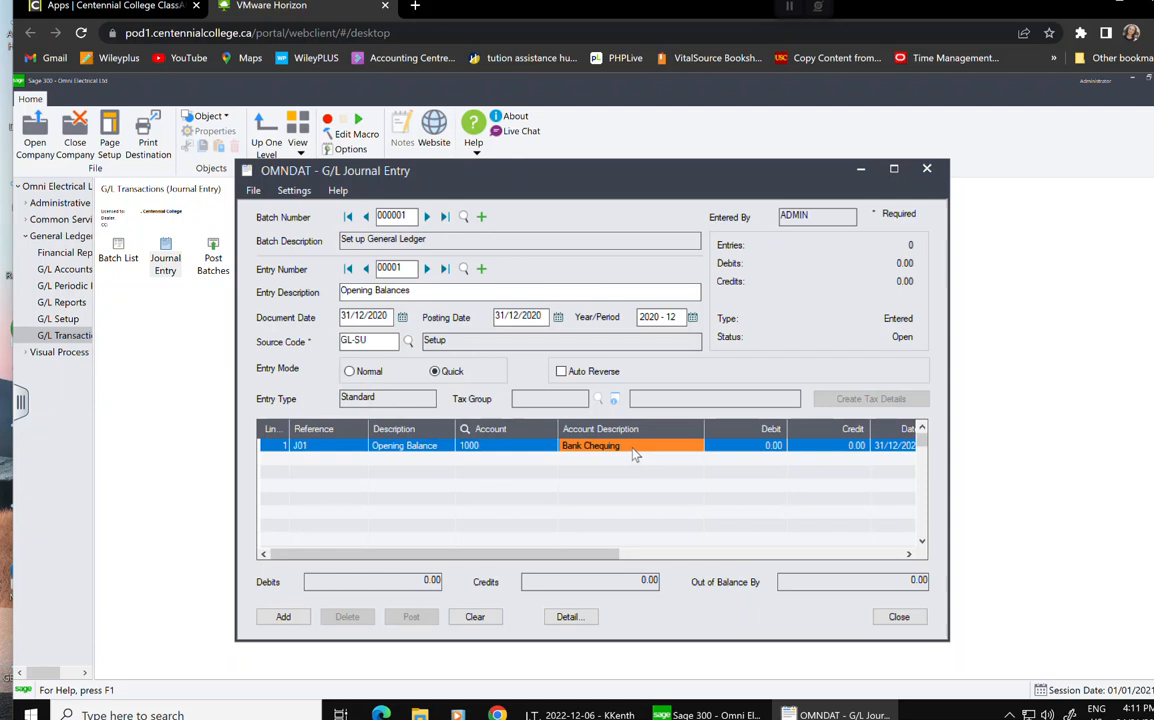
# Enter a 15,350.00 debit on line 1 and move to a second line.
pyautogui.click(769, 447)
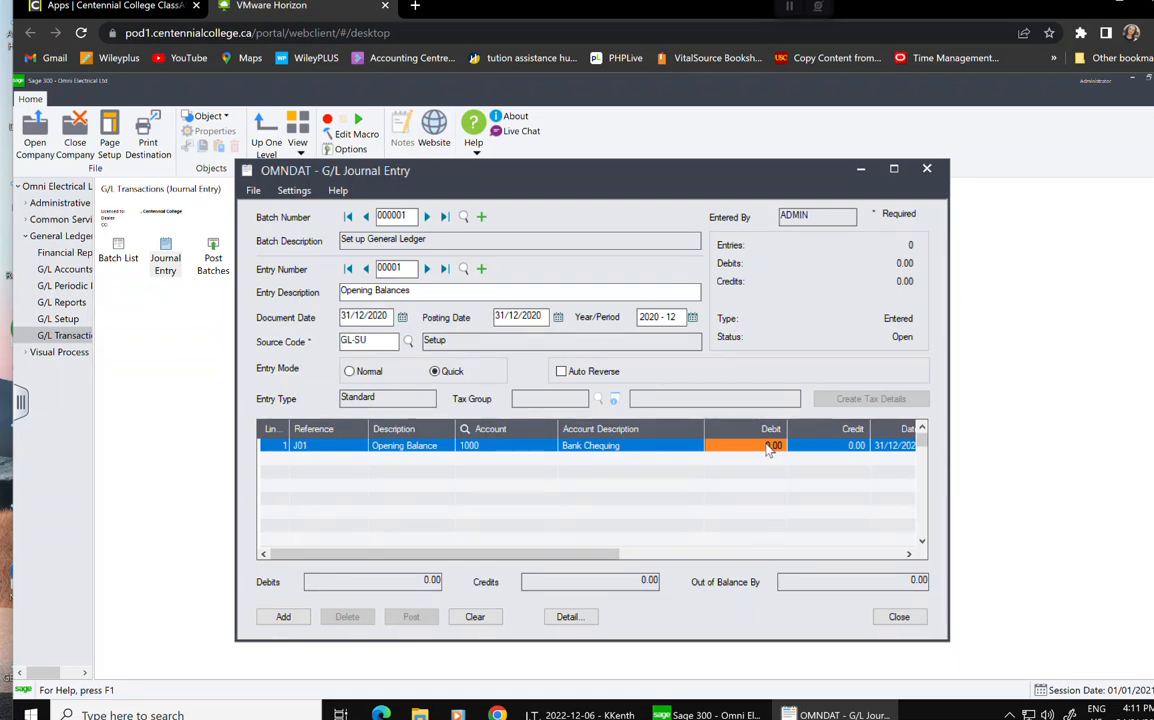
pyautogui.write('15,35')
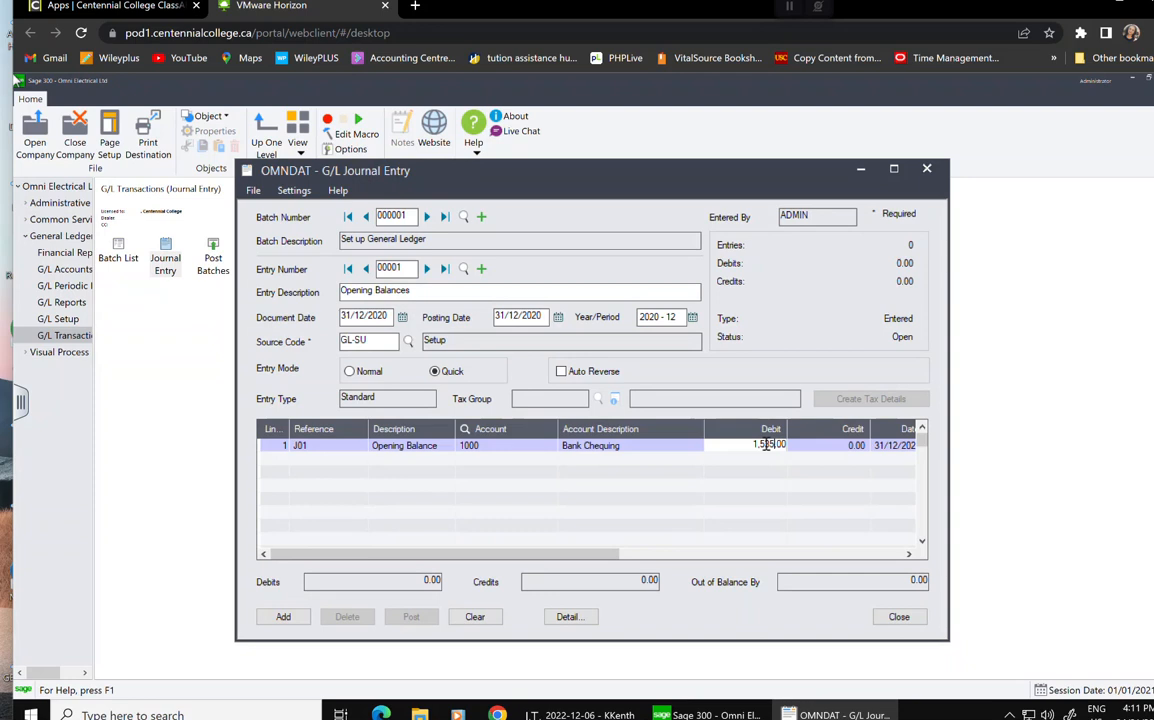
pyautogui.write('0')
pyautogui.click(830, 450)
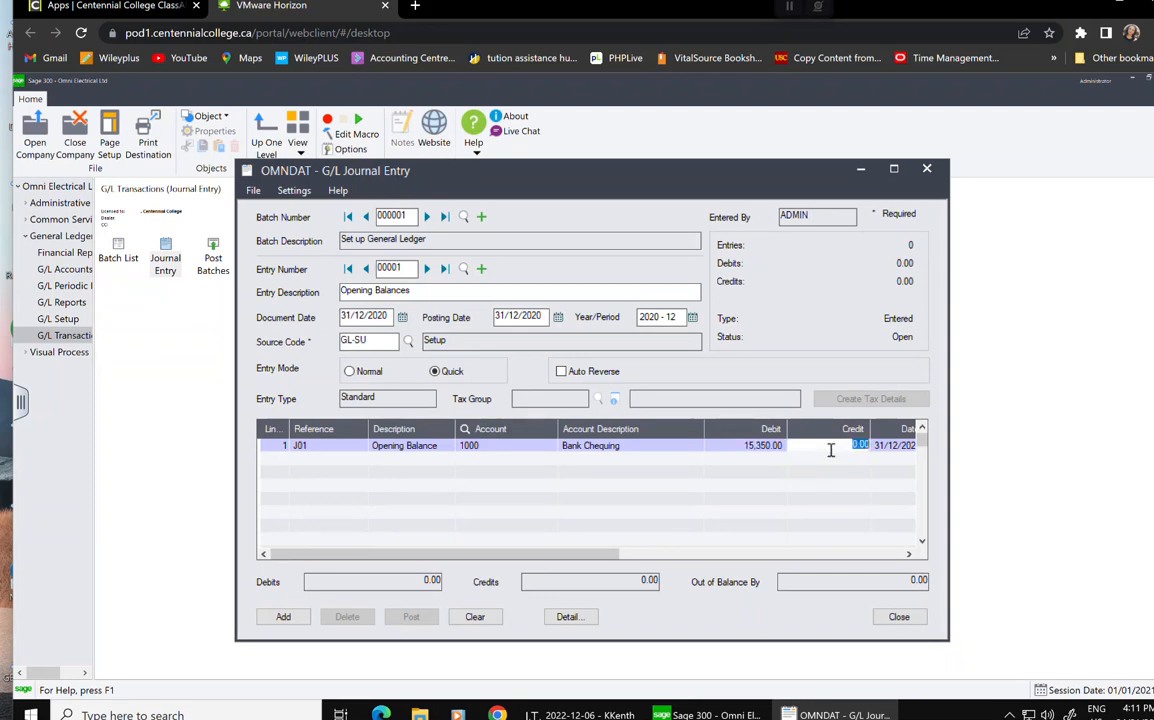
pyautogui.press('Tab')
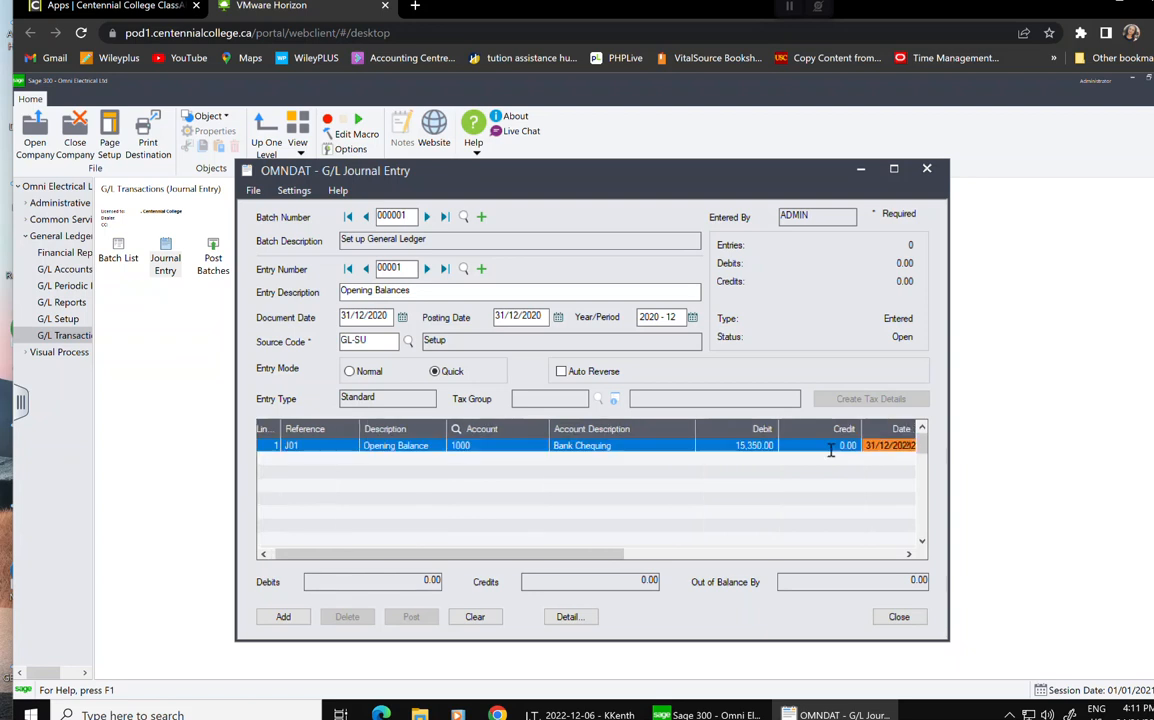
pyautogui.press('Tab')
pyautogui.press('Tab')
pyautogui.press('Tab')
pyautogui.press('Tab')
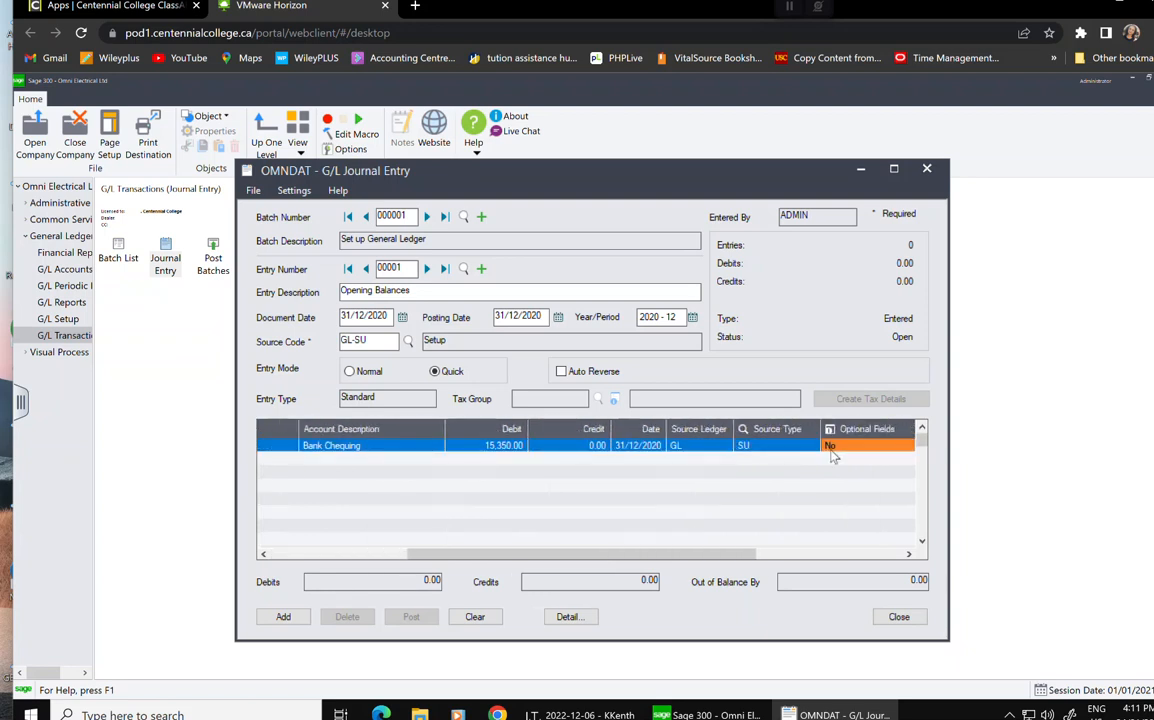
pyautogui.press('Tab')
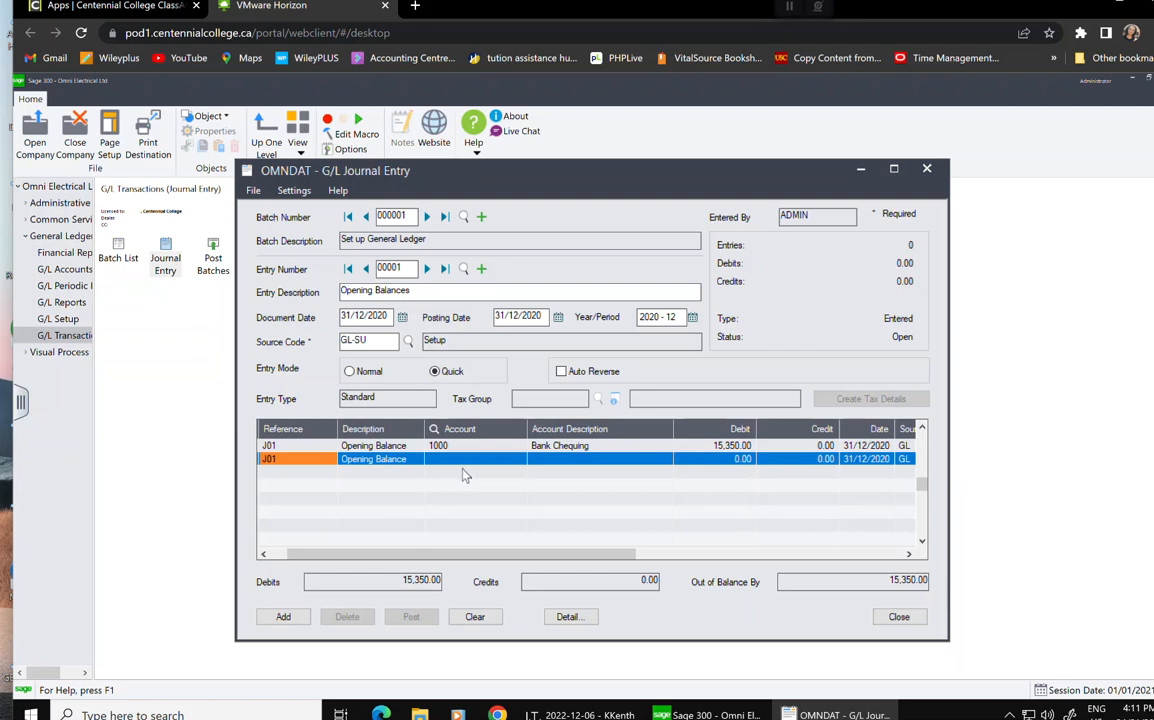
# Debit 1010 Bank-Payroll 13,000.00, with the account picked from the finder.
pyautogui.click(522, 460)
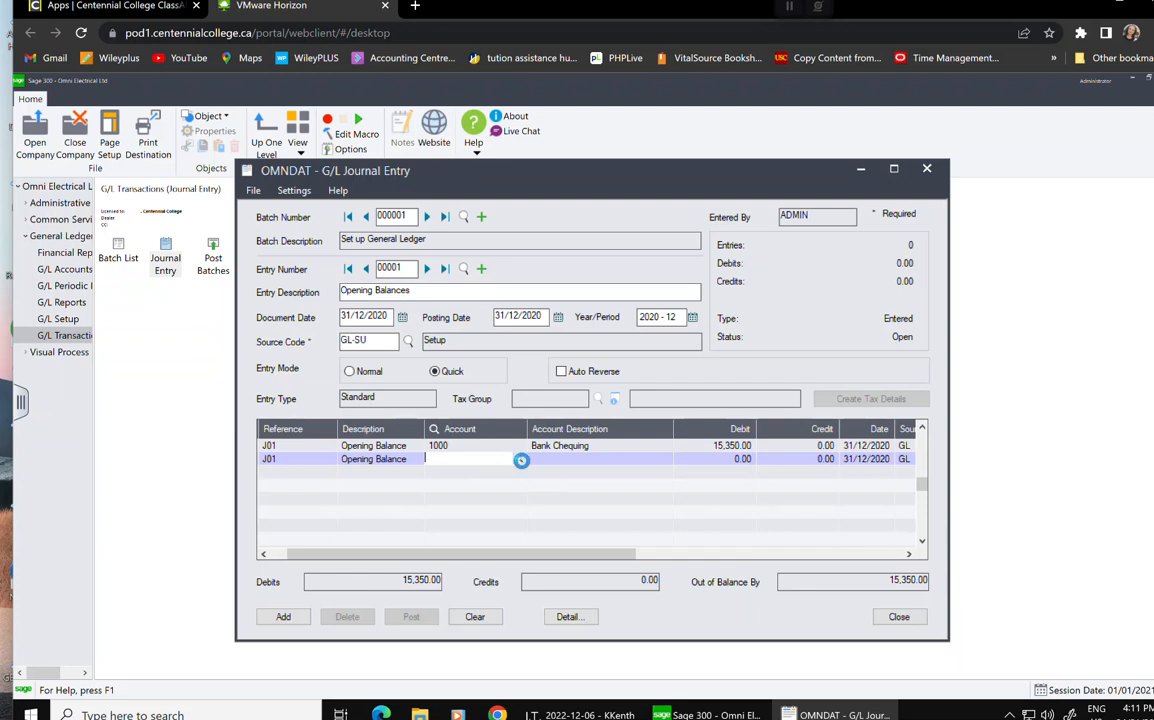
pyautogui.click(519, 460)
pyautogui.click(318, 313)
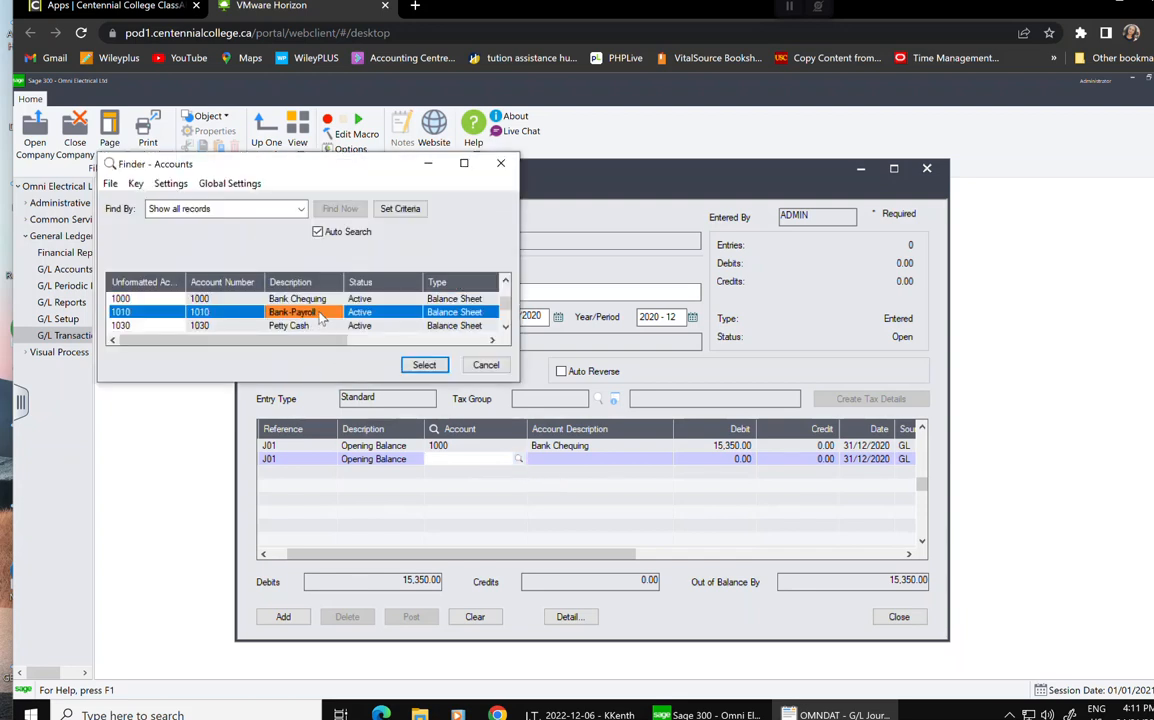
pyautogui.click(424, 364)
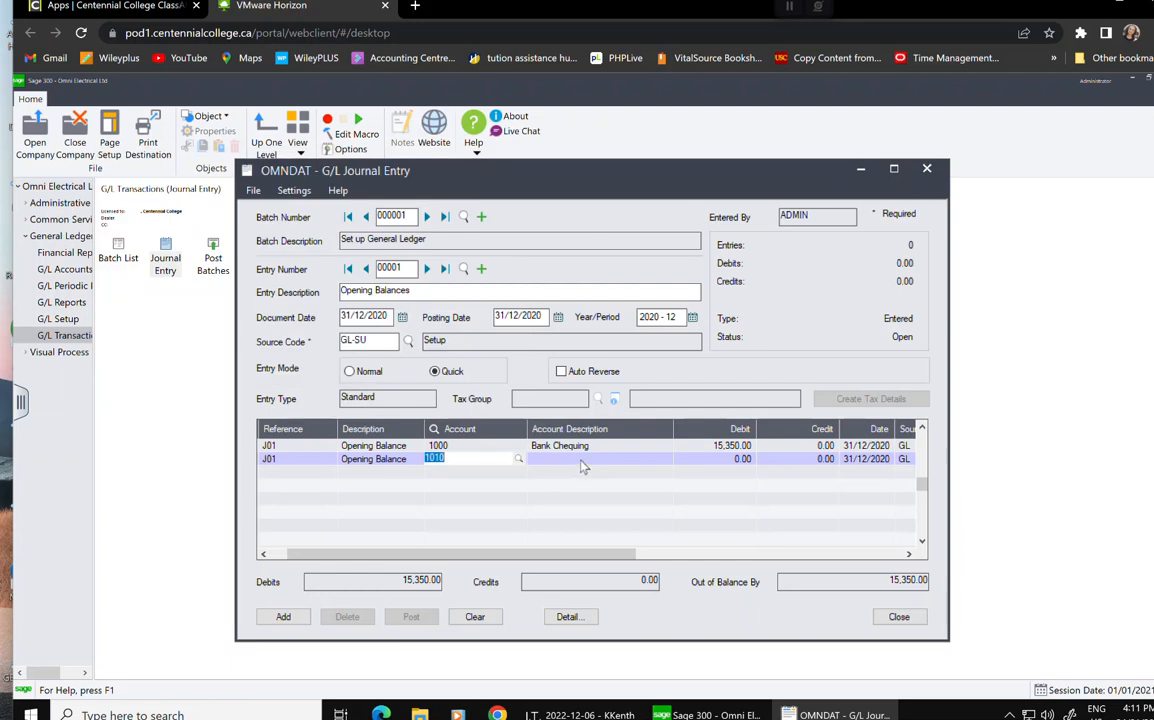
pyautogui.press('Tab')
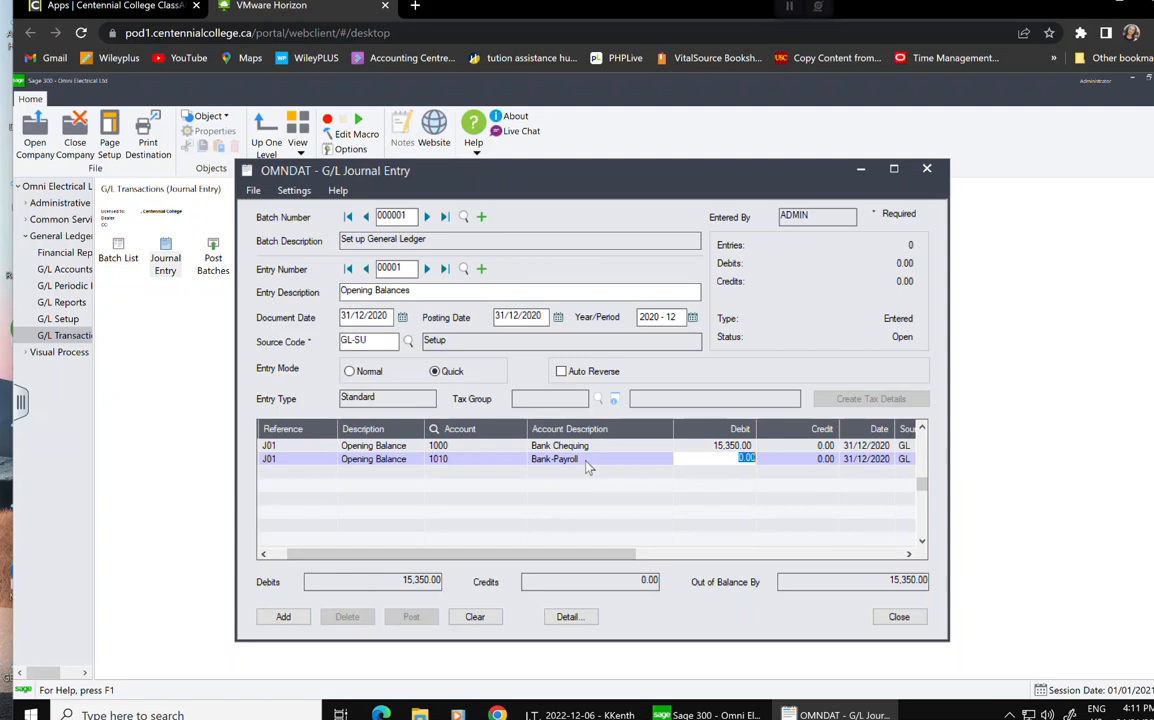
pyautogui.write('1000')
pyautogui.press('BackSpace')
pyautogui.press('BackSpace')
pyautogui.press('BackSpace')
pyautogui.write('30')
pyautogui.press('BackSpace')
pyautogui.write('000')
pyautogui.press('Tab')
pyautogui.press('Tab')
pyautogui.press('Tab')
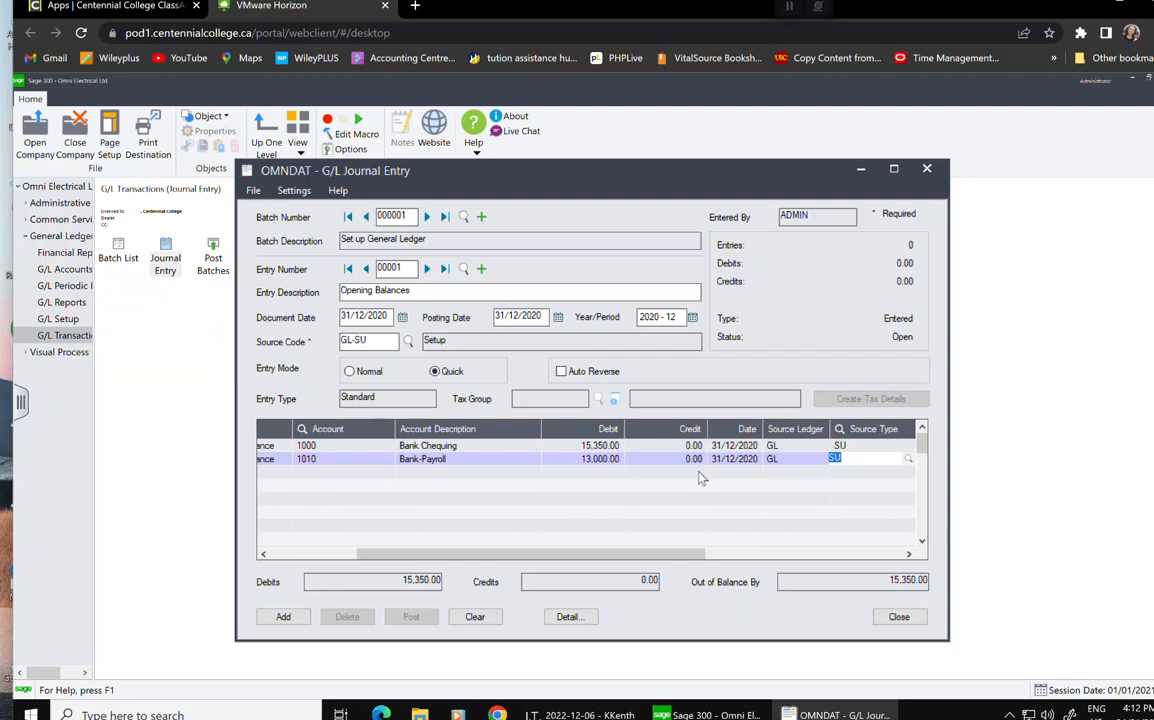
pyautogui.press('Tab')
pyautogui.press('Tab')
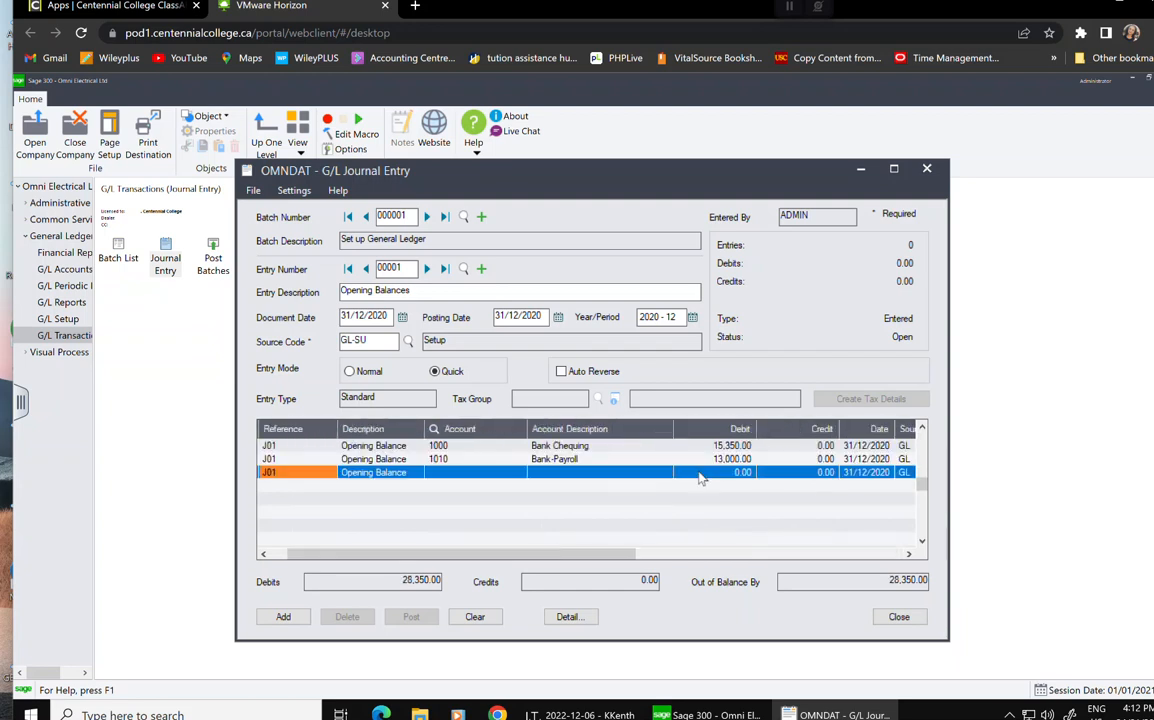
# Debit 1100 Accounts Receivable 52,374.00 on the third line.
pyautogui.click(453, 476)
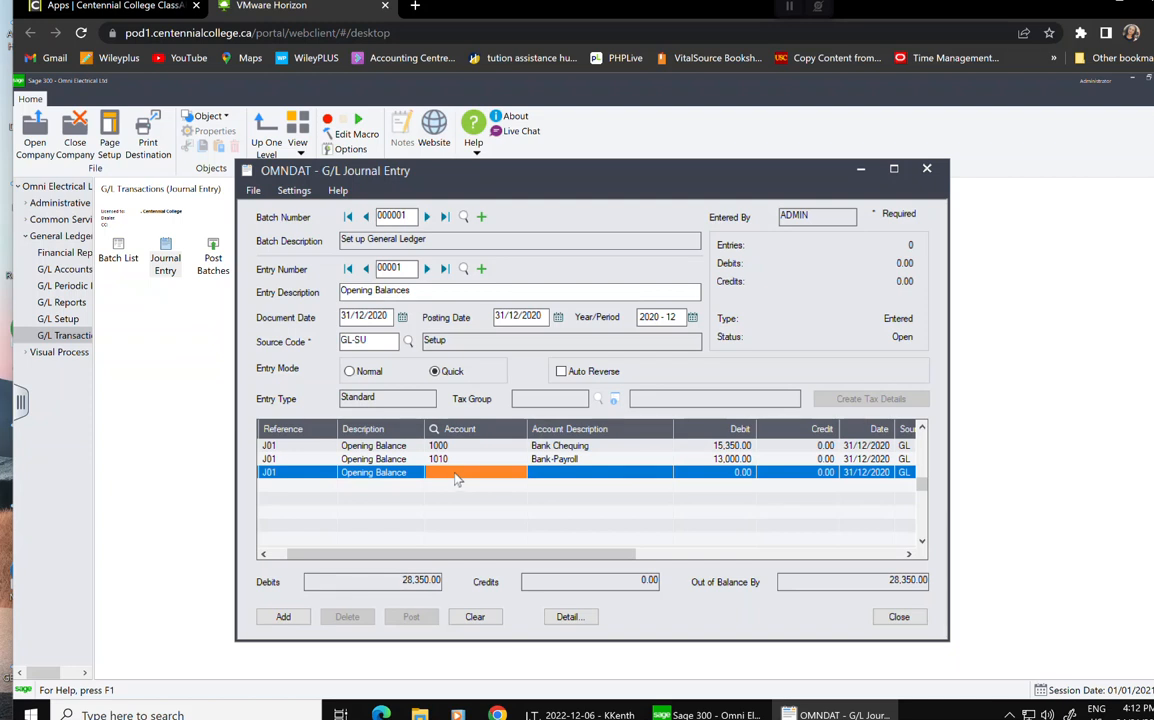
pyautogui.write('1100')
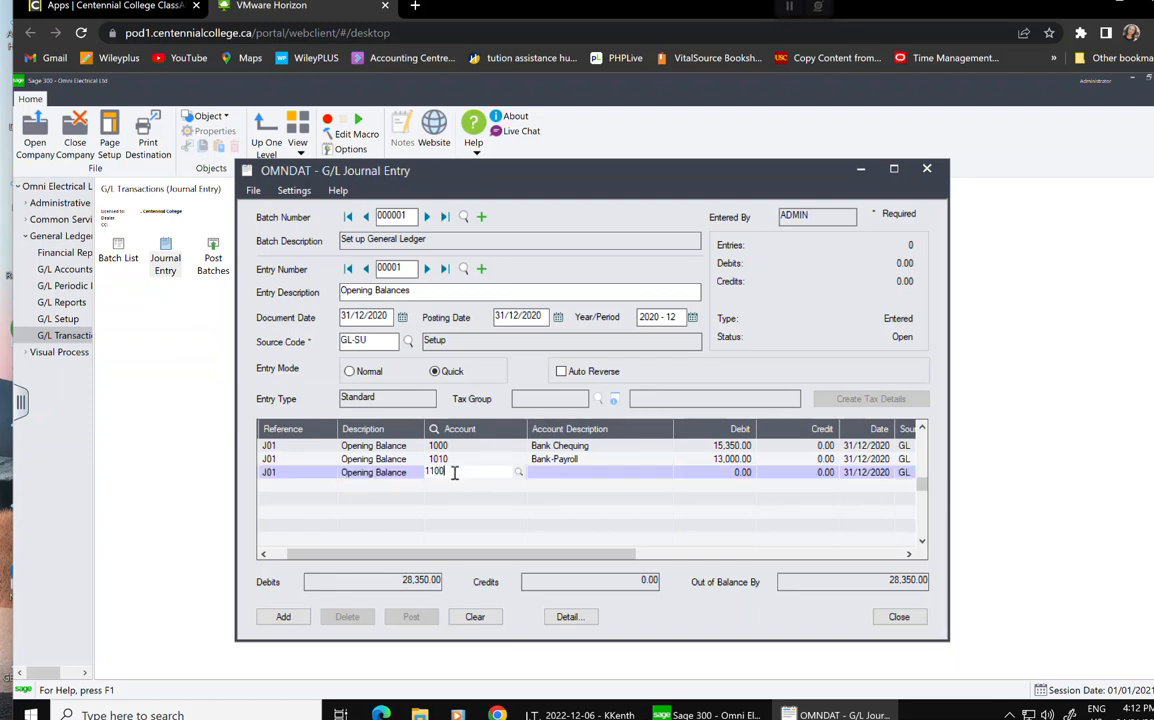
pyautogui.press('Tab')
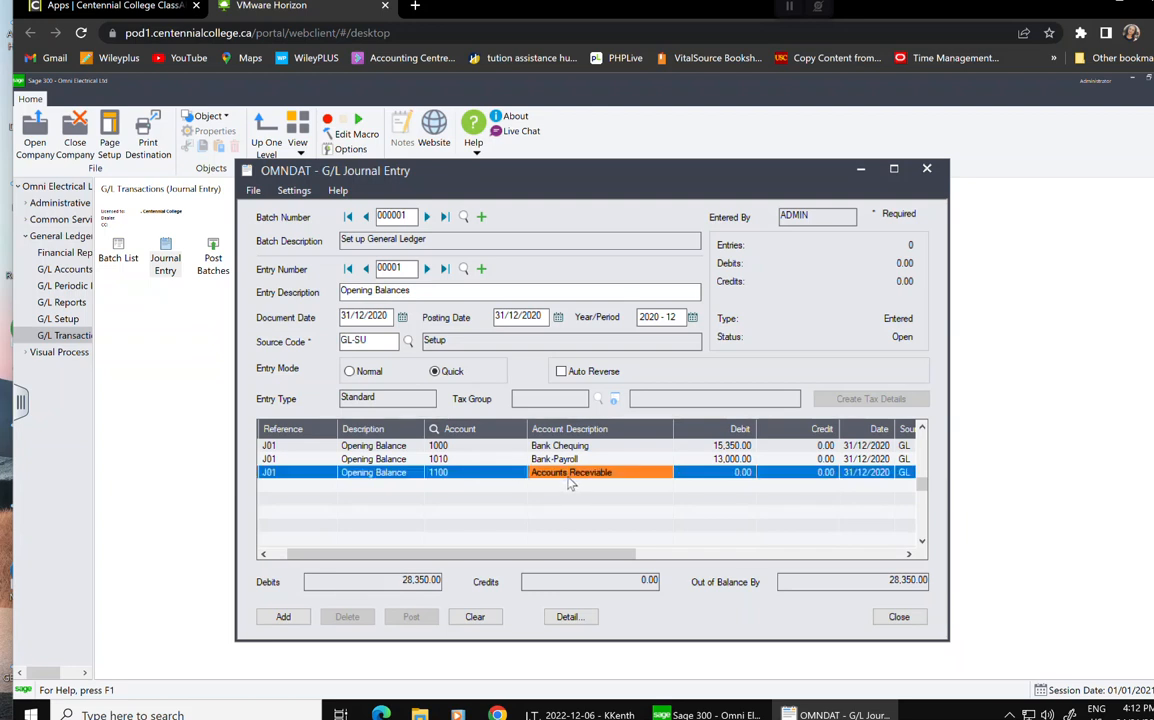
pyautogui.click(718, 474)
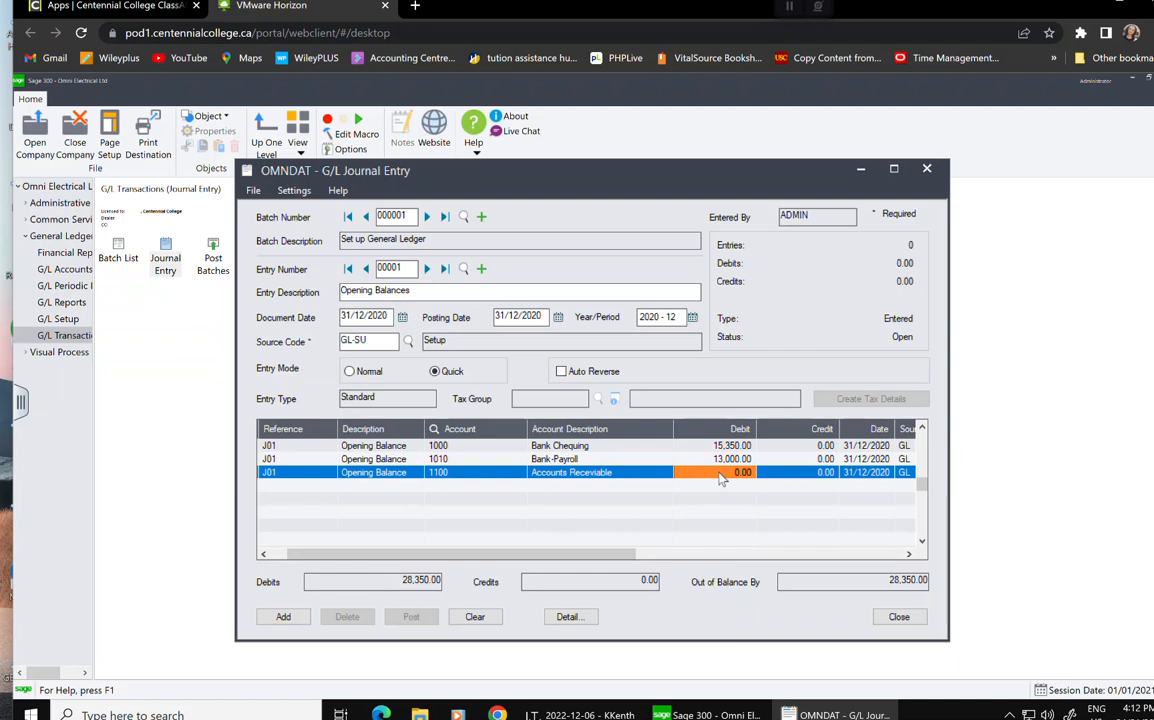
pyautogui.write('5200')
pyautogui.write('36')
pyautogui.press('BackSpace')
pyautogui.write('74')
pyautogui.press('Tab')
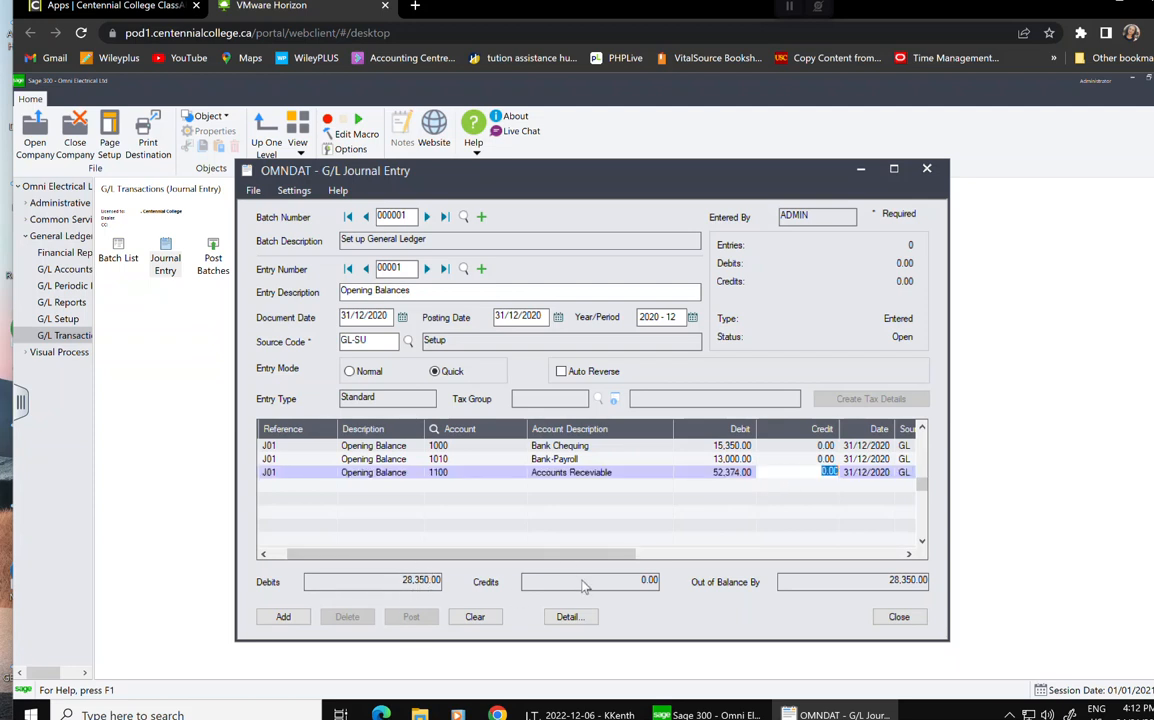
pyautogui.press('Tab')
pyautogui.press('Tab')
pyautogui.press('Tab')
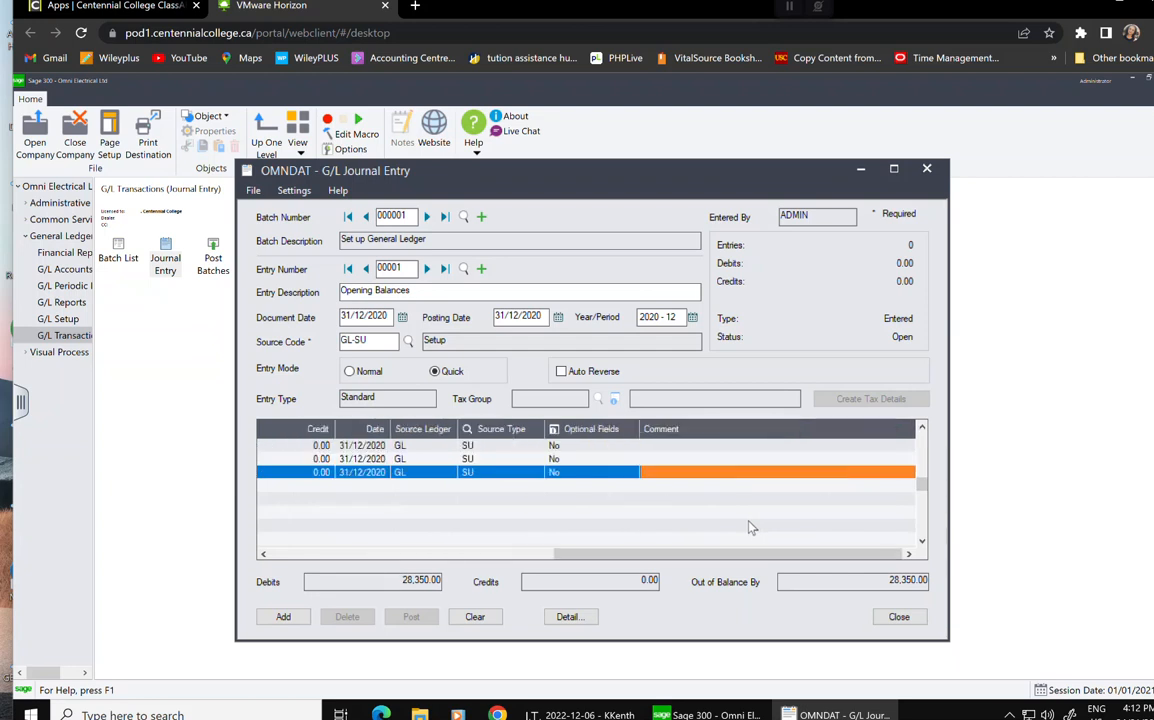
pyautogui.press('Tab')
pyautogui.press('Tab')
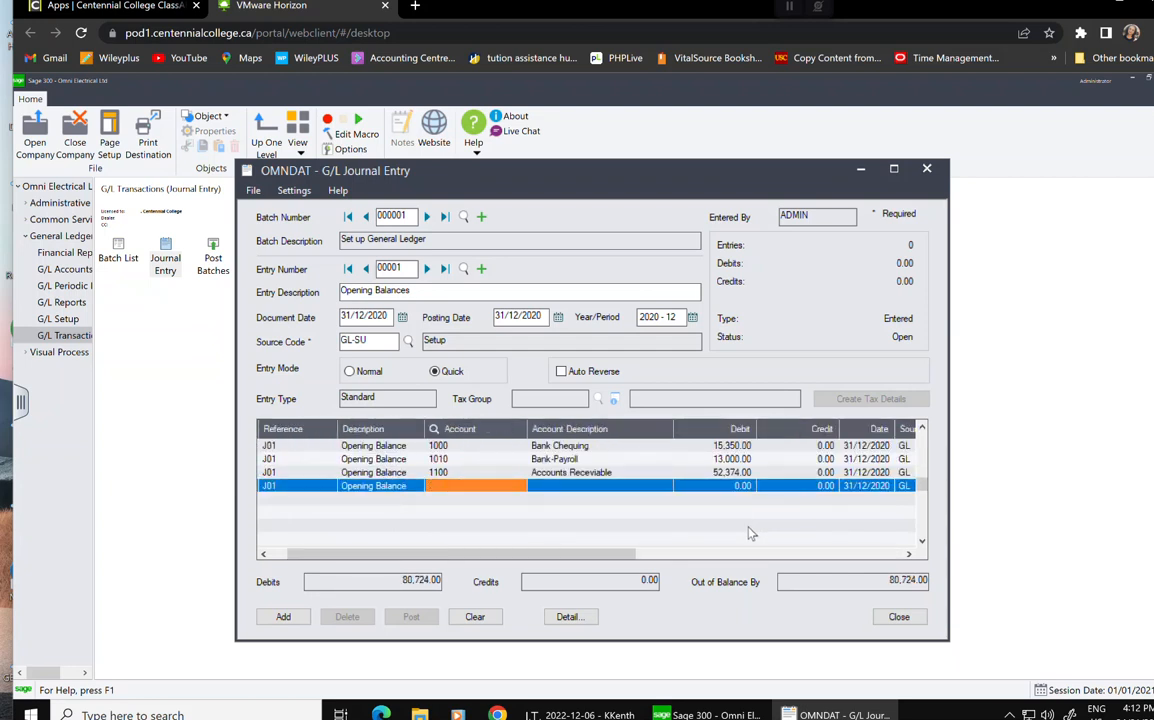
# Credit 1110 Allowance Accounts Receivable 3,200.00 on a new line.
pyautogui.write('1110')
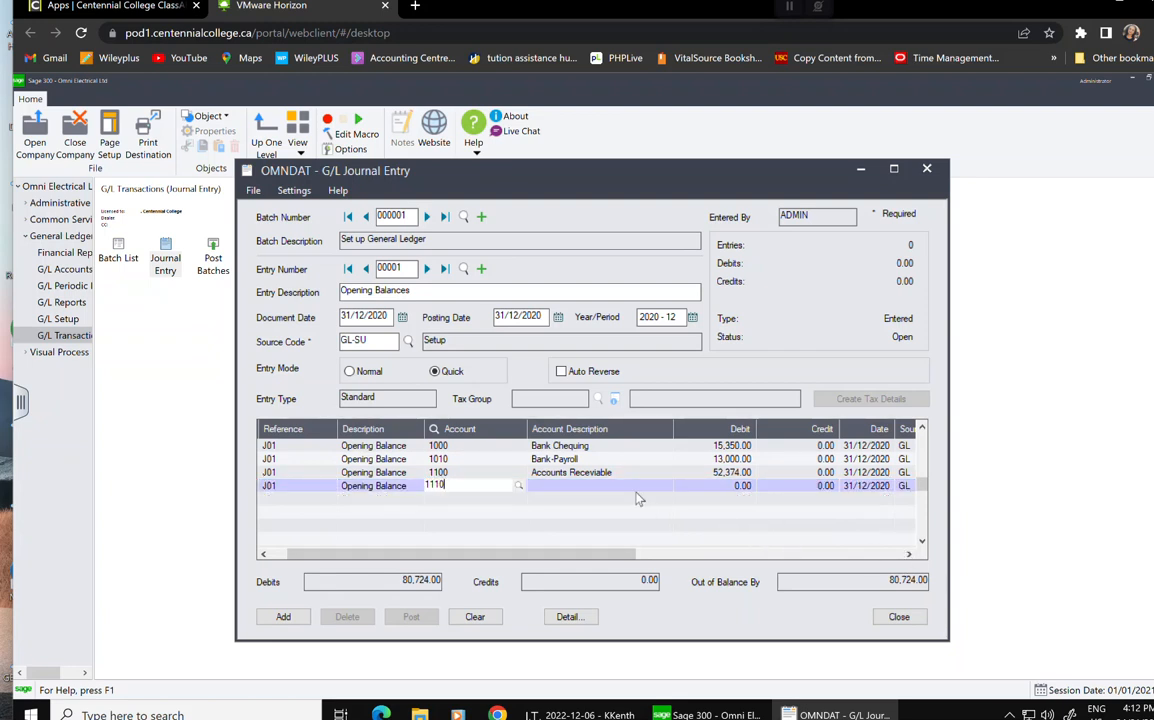
pyautogui.press('Tab')
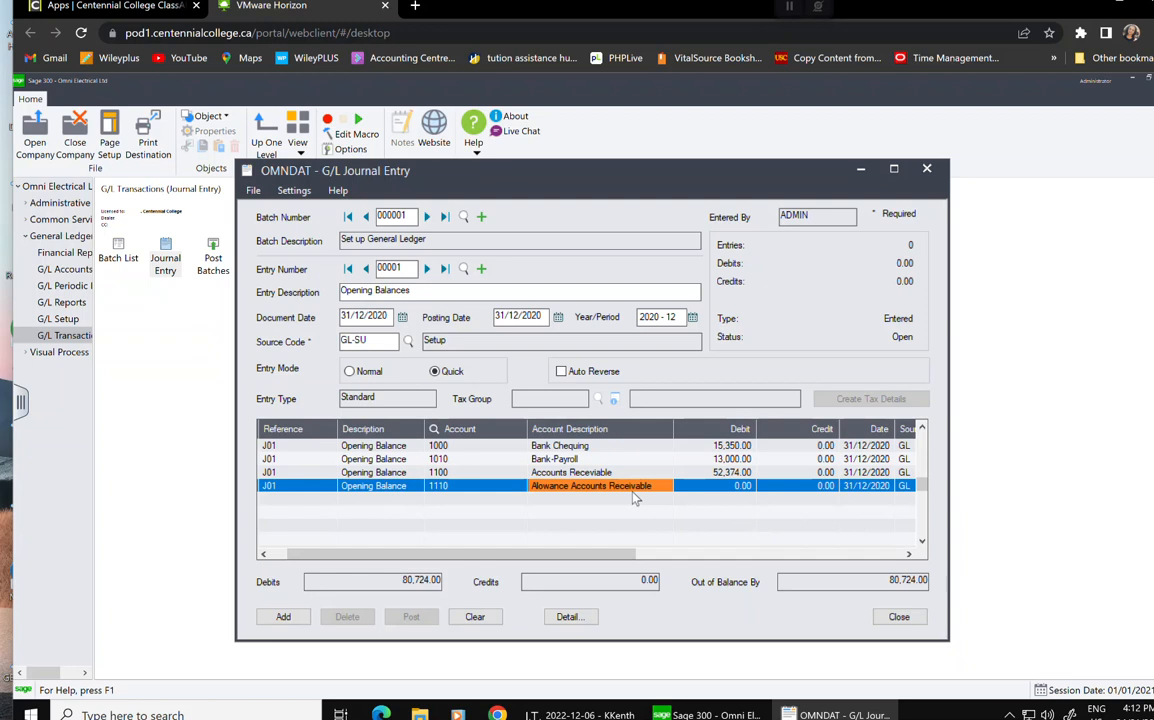
pyautogui.click(812, 488)
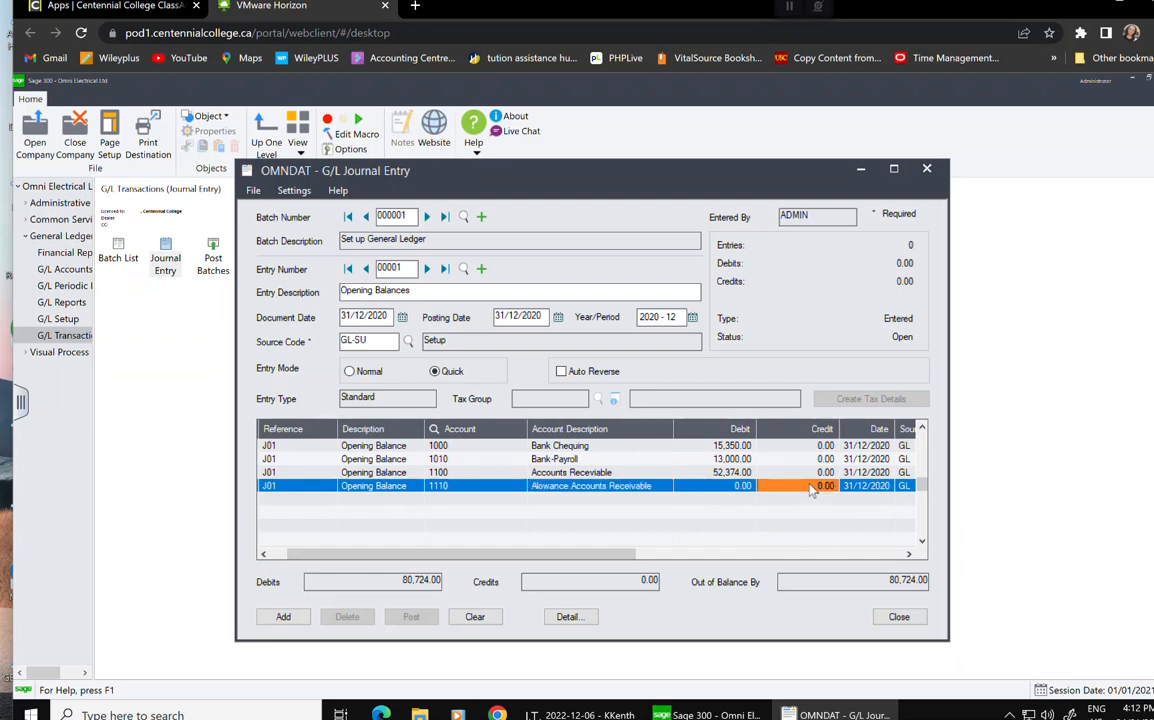
pyautogui.write('3200')
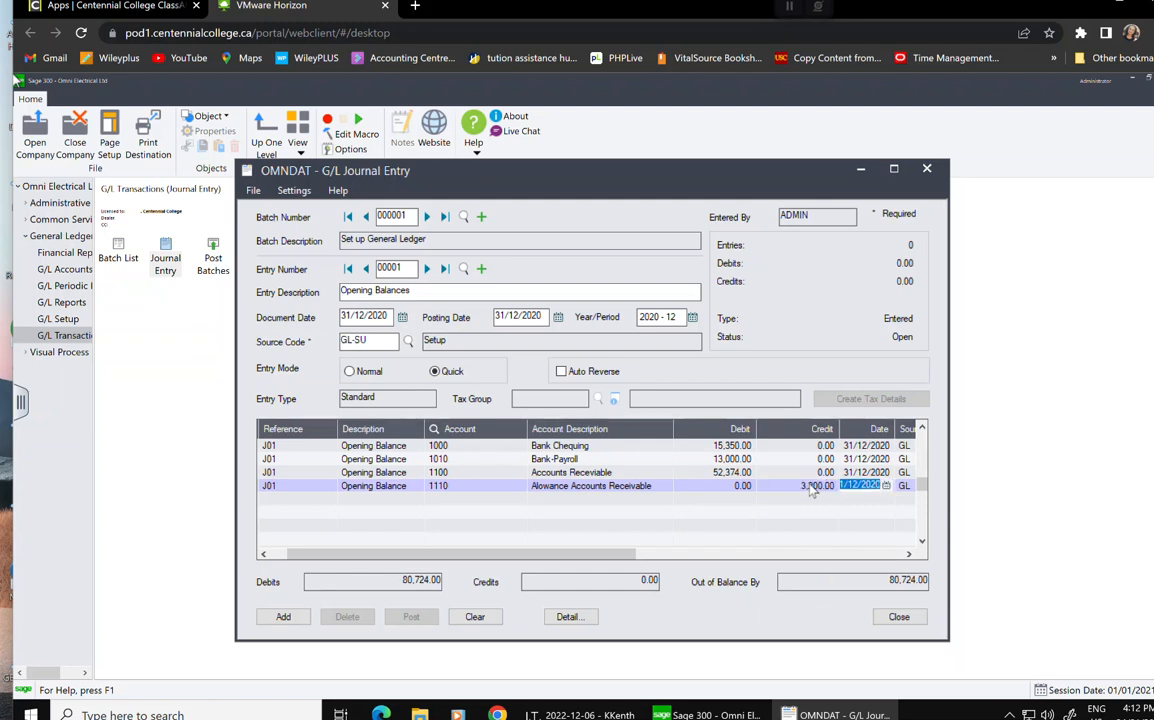
pyautogui.press('Tab')
pyautogui.press('Tab')
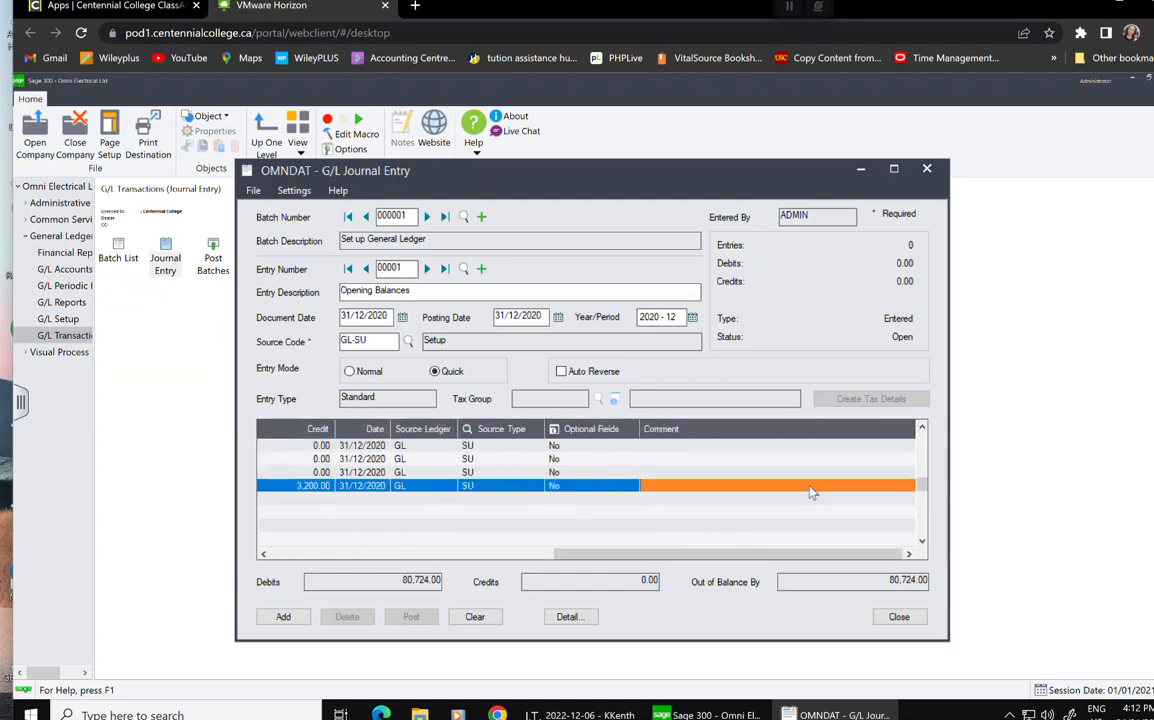
pyautogui.press('Tab')
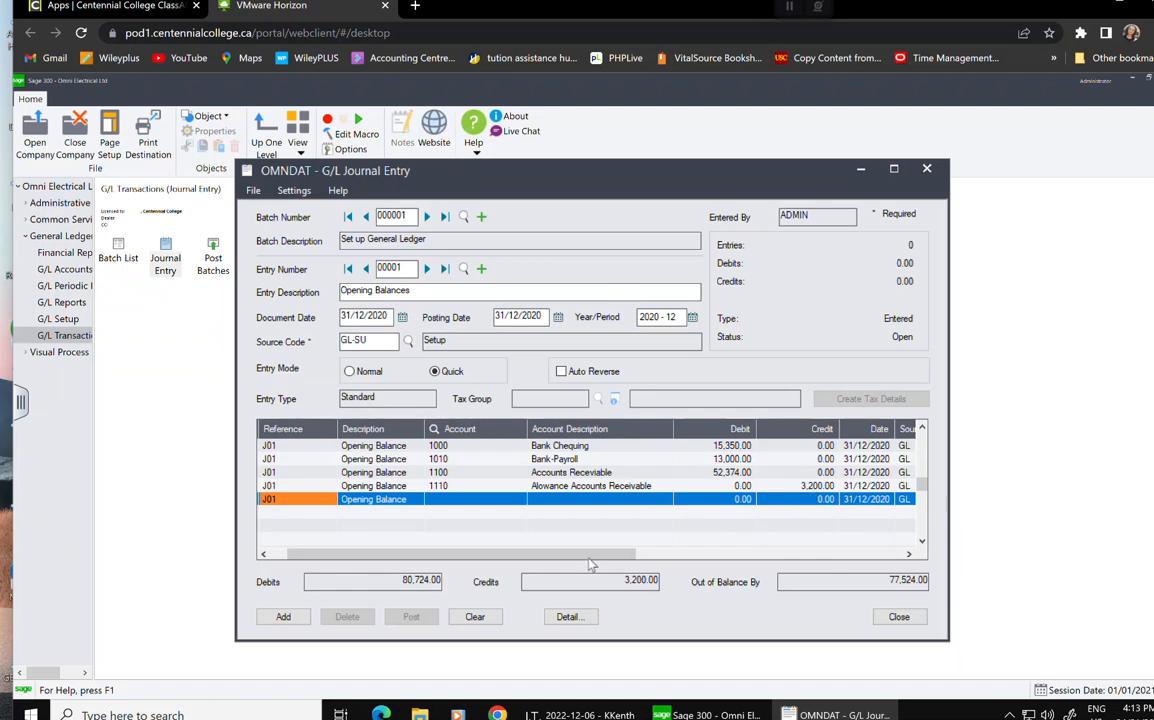
# Debit 1200 Inventory 7,500.00 on the next line.
pyautogui.click(480, 499)
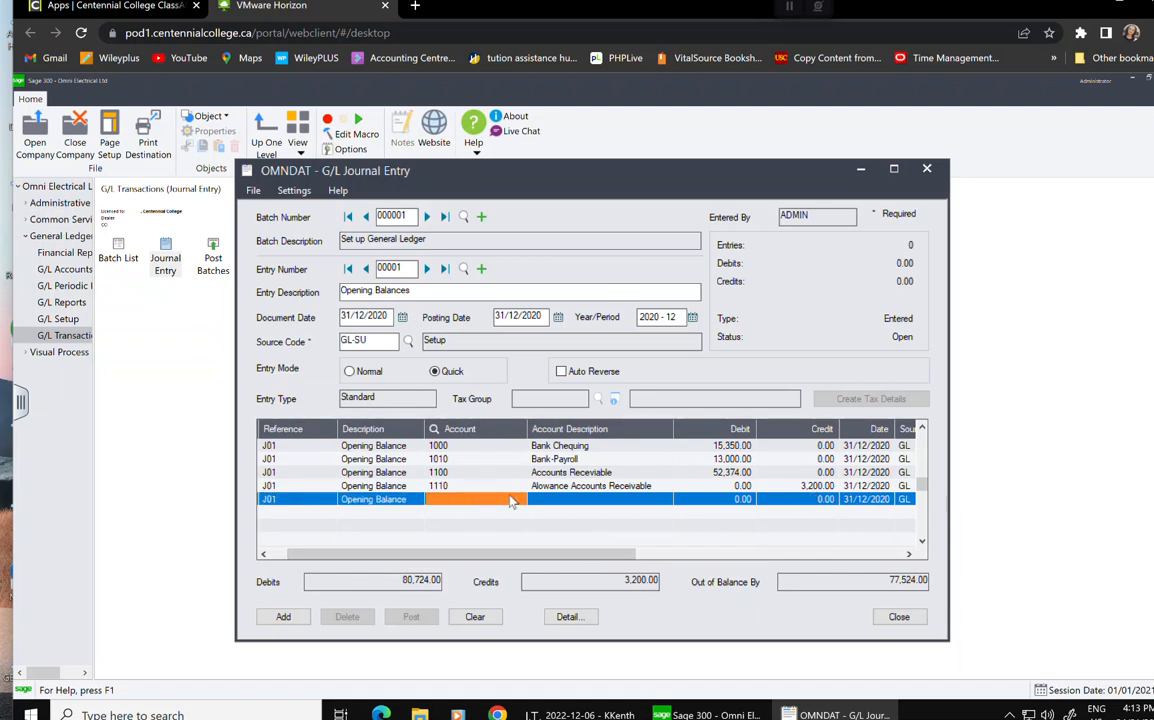
pyautogui.write('1200')
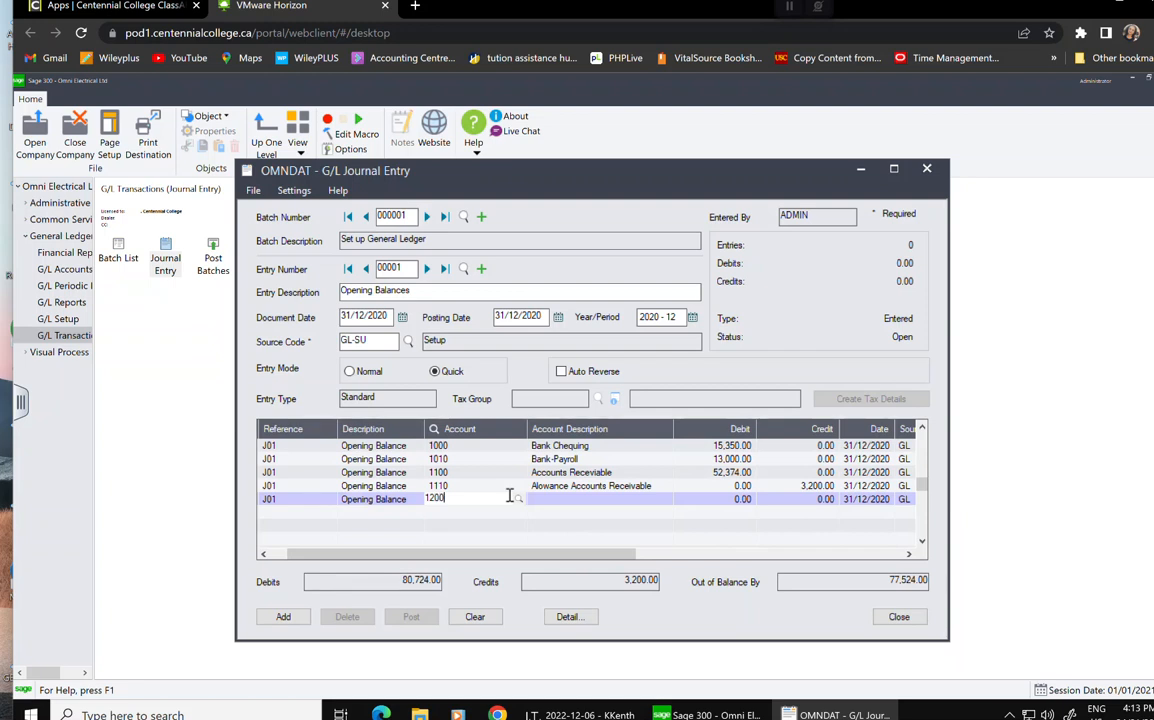
pyautogui.press('Tab')
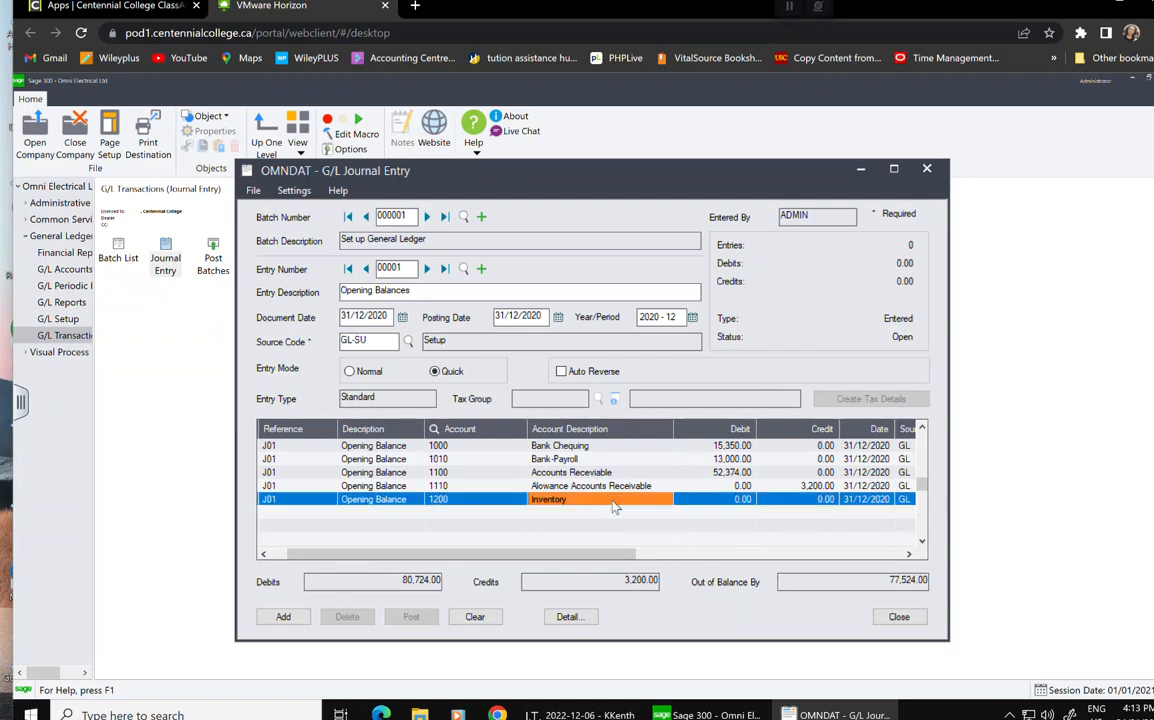
pyautogui.click(745, 503)
pyautogui.write('7500')
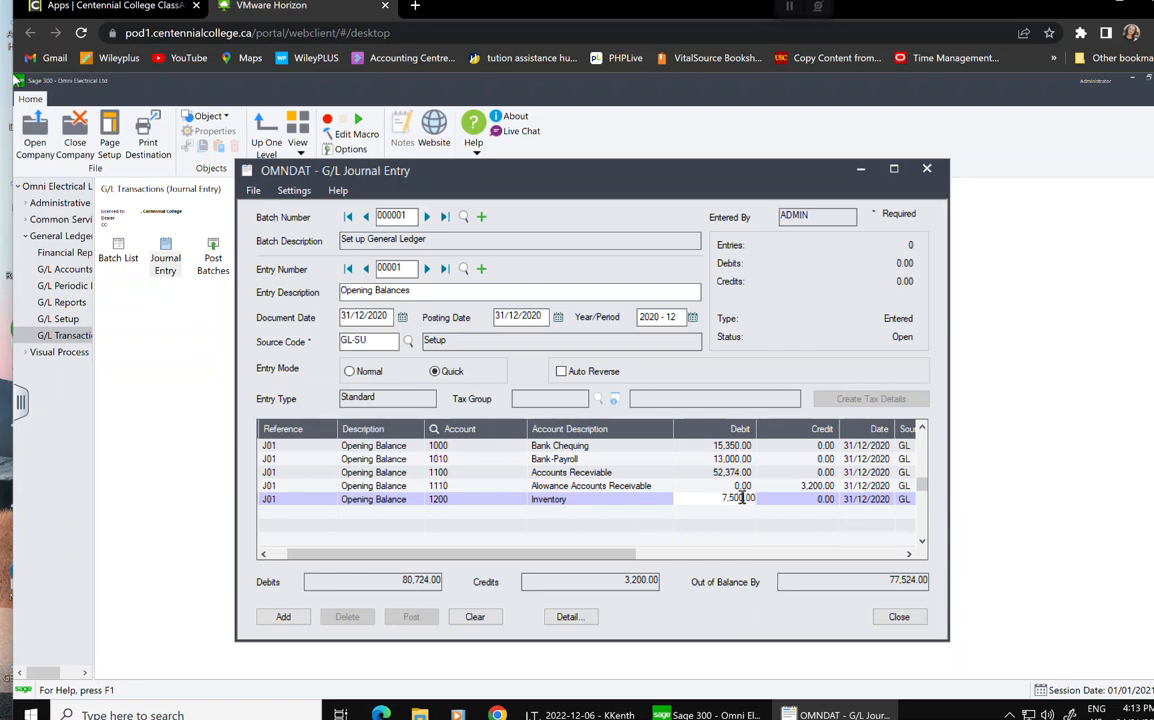
pyautogui.press('Tab')
pyautogui.press('Tab')
pyautogui.press('Tab')
pyautogui.press('Tab')
pyautogui.press('Tab')
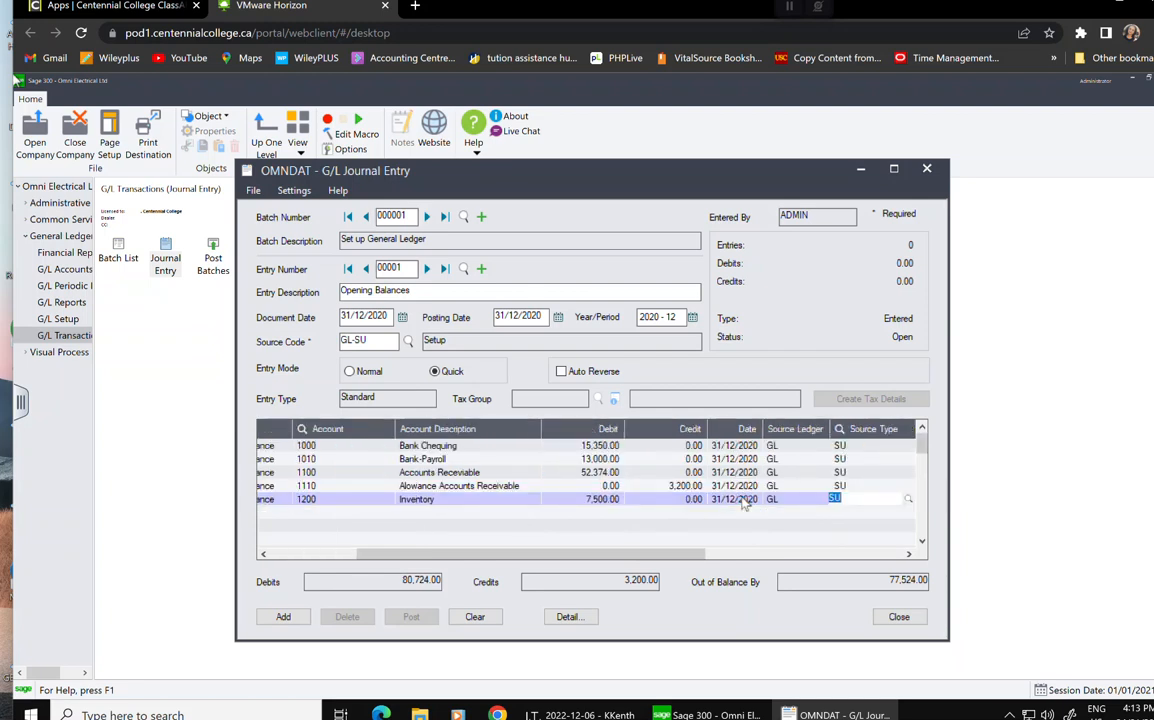
pyautogui.press('Tab')
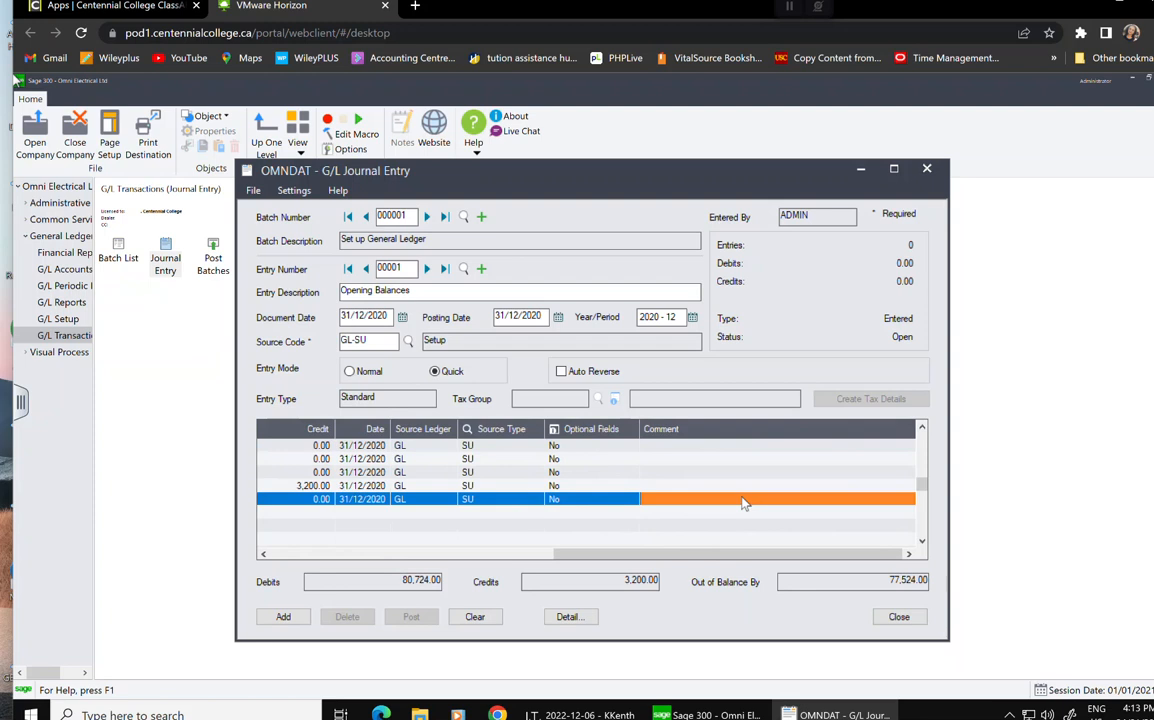
pyautogui.press('Tab')
pyautogui.press('Tab')
pyautogui.press('Tab')
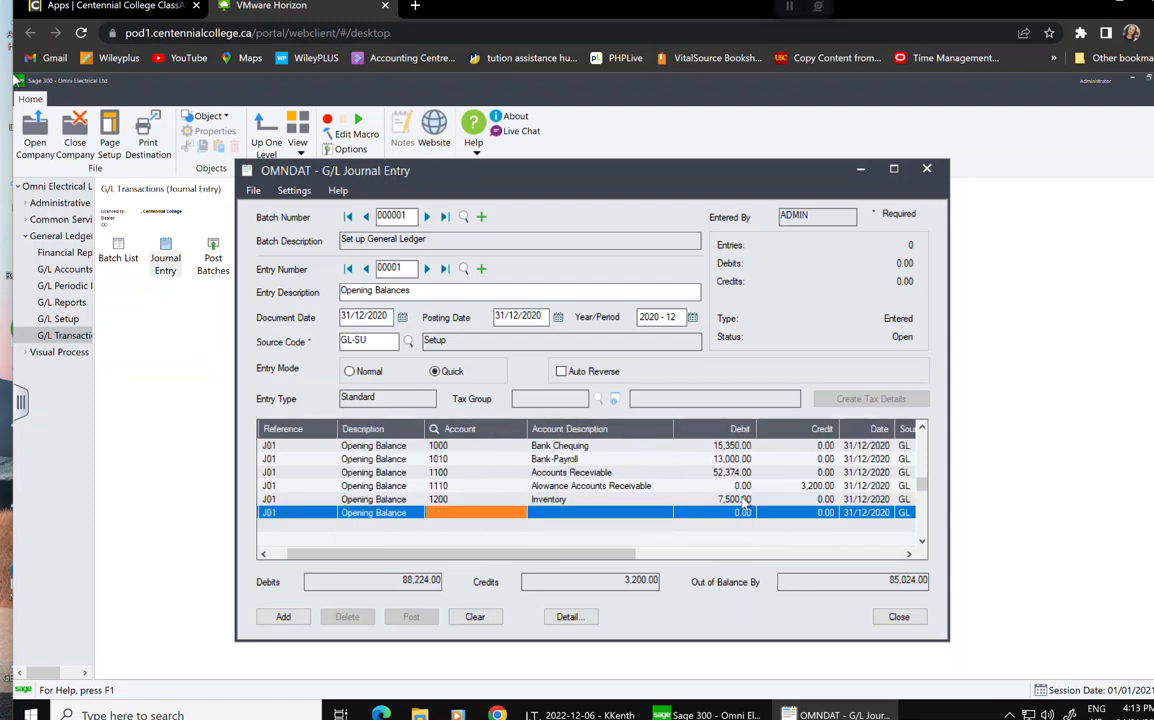
# Debit account 1500 Manufacturing Equipment 52,000.00 on the sixth line.
pyautogui.write('1500')
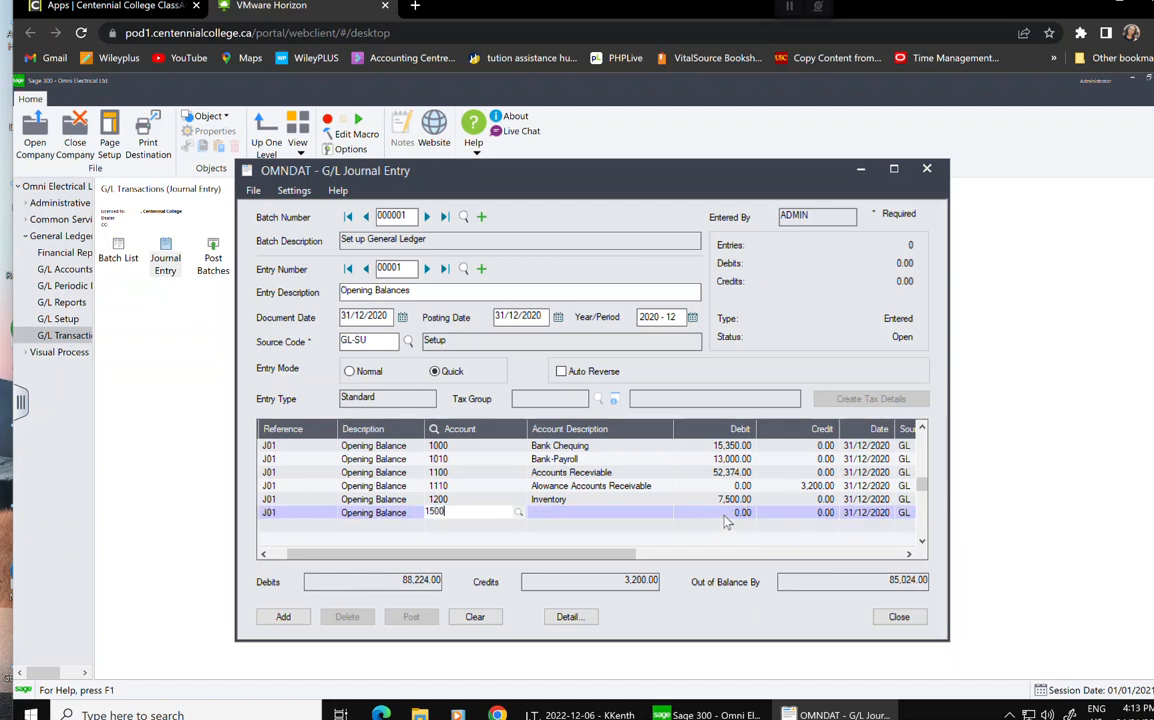
pyautogui.press('Tab')
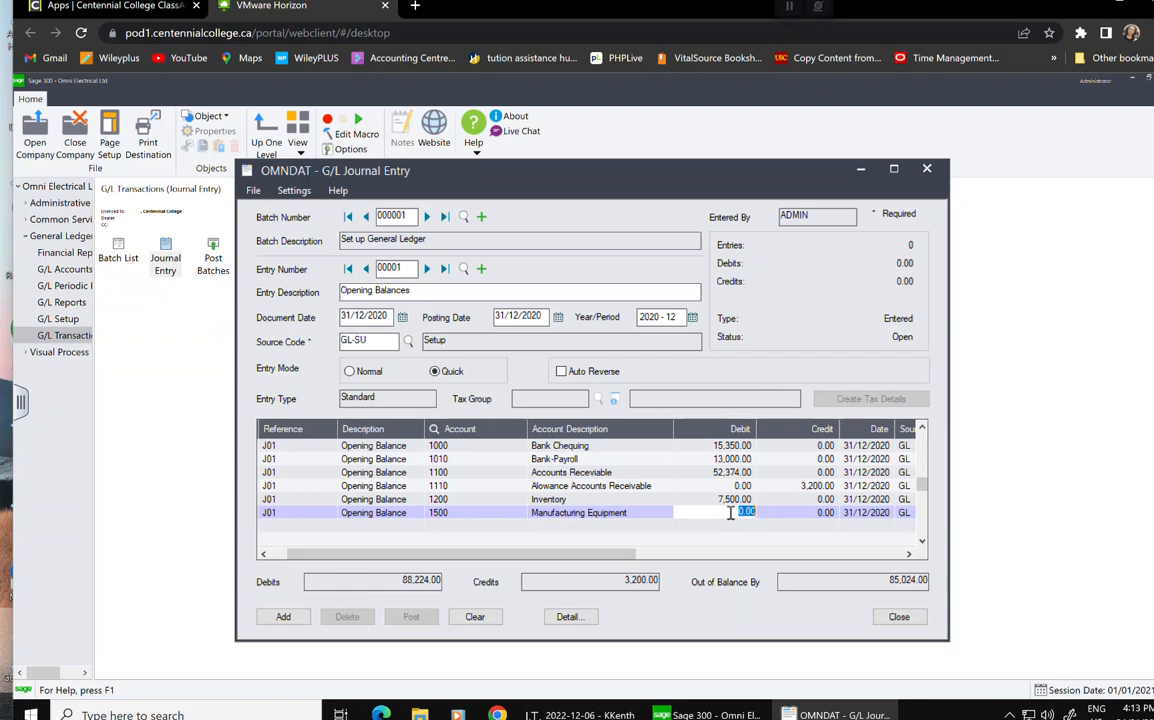
pyautogui.write('52,000')
pyautogui.press('Tab')
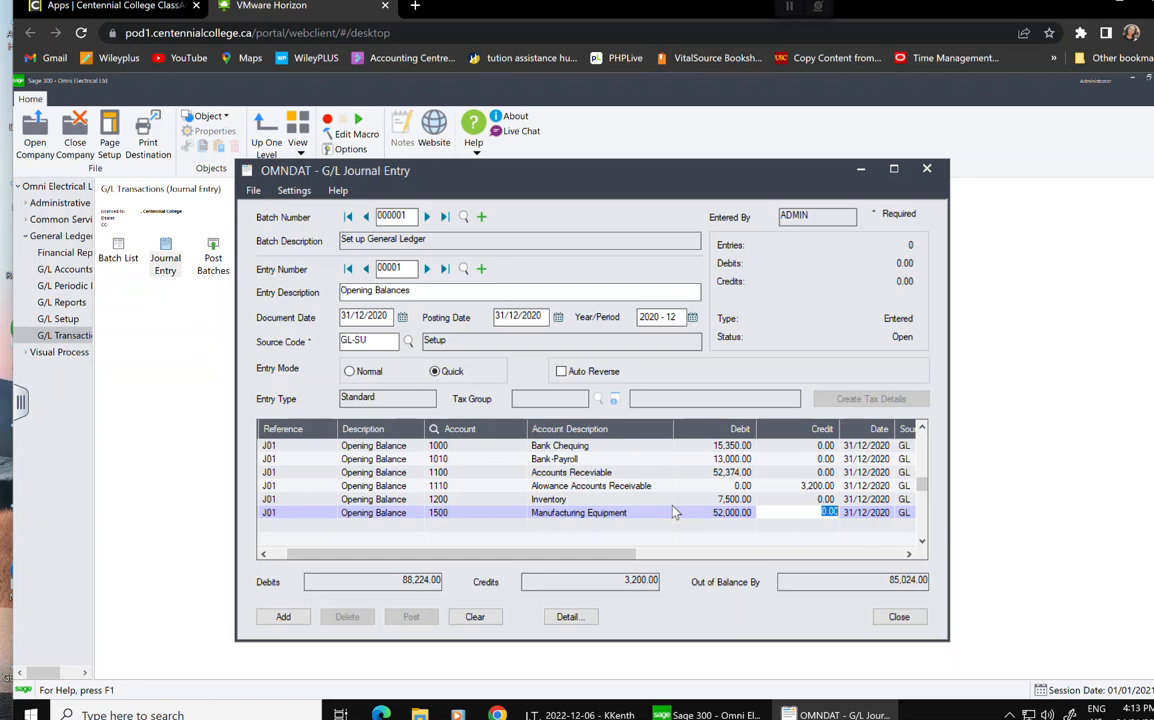
pyautogui.press('Tab')
pyautogui.press('Tab')
pyautogui.press('Tab')
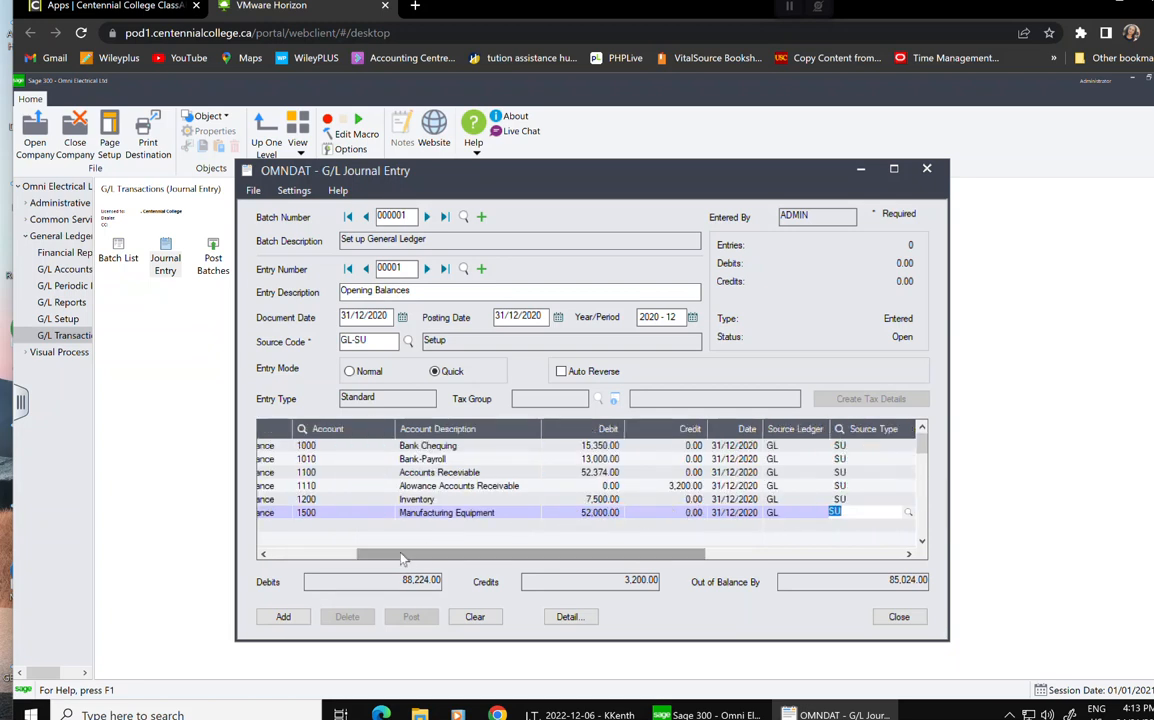
pyautogui.press('Tab')
pyautogui.press('Tab')
pyautogui.press('Tab')
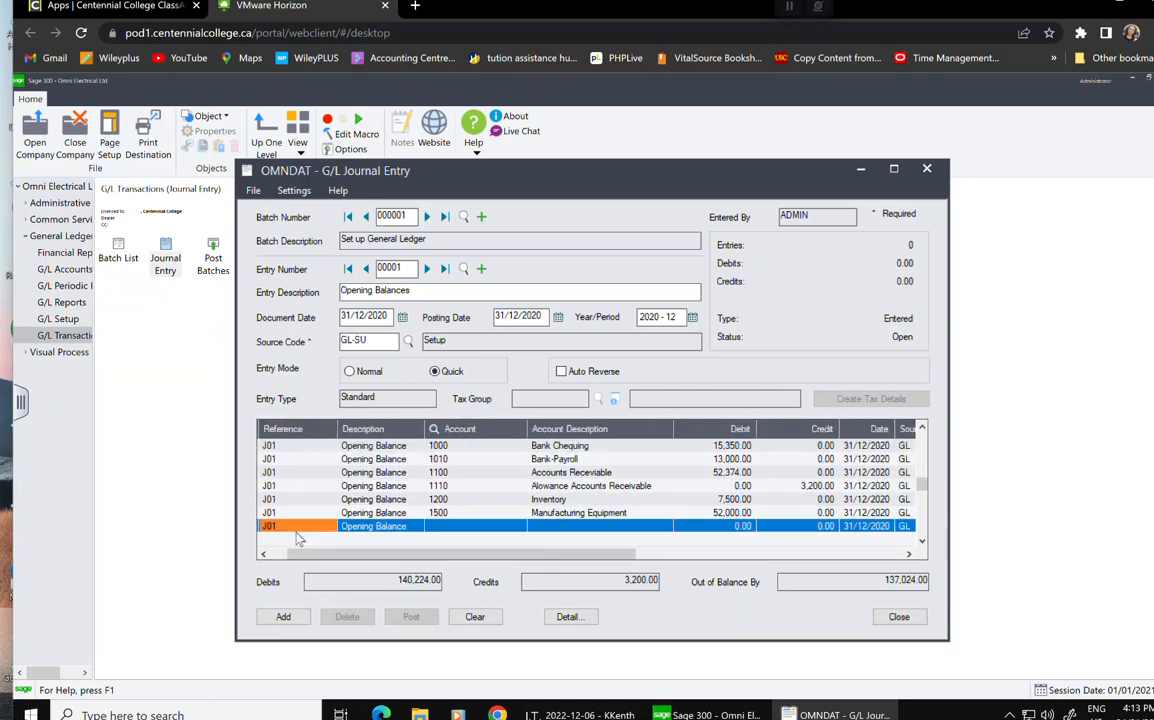
# Debit 1510 Furniture & Fixtures 12,650.00 on a new line.
pyautogui.click(446, 533)
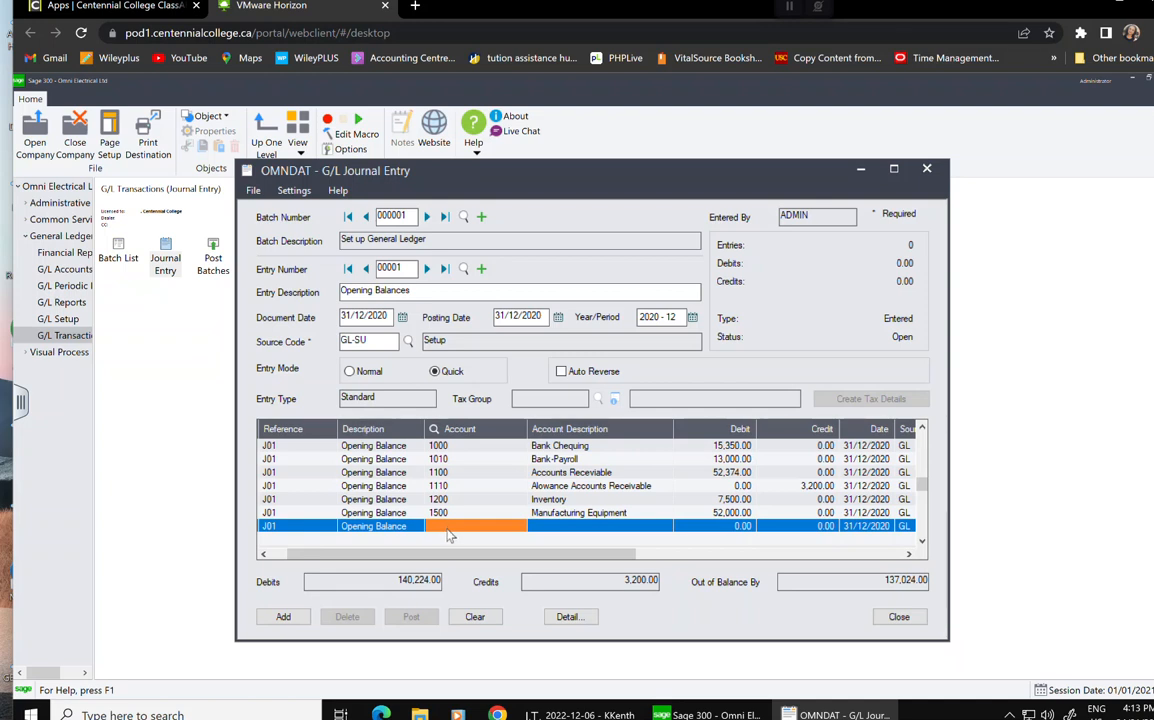
pyautogui.write('1510')
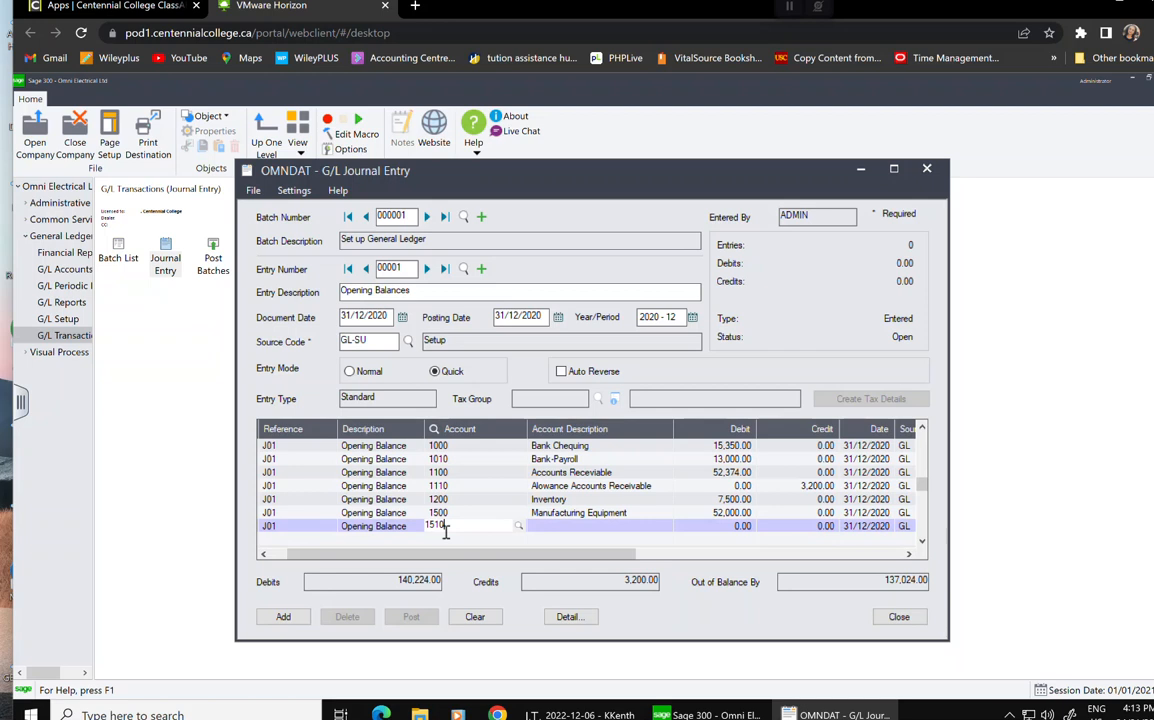
pyautogui.click(543, 530)
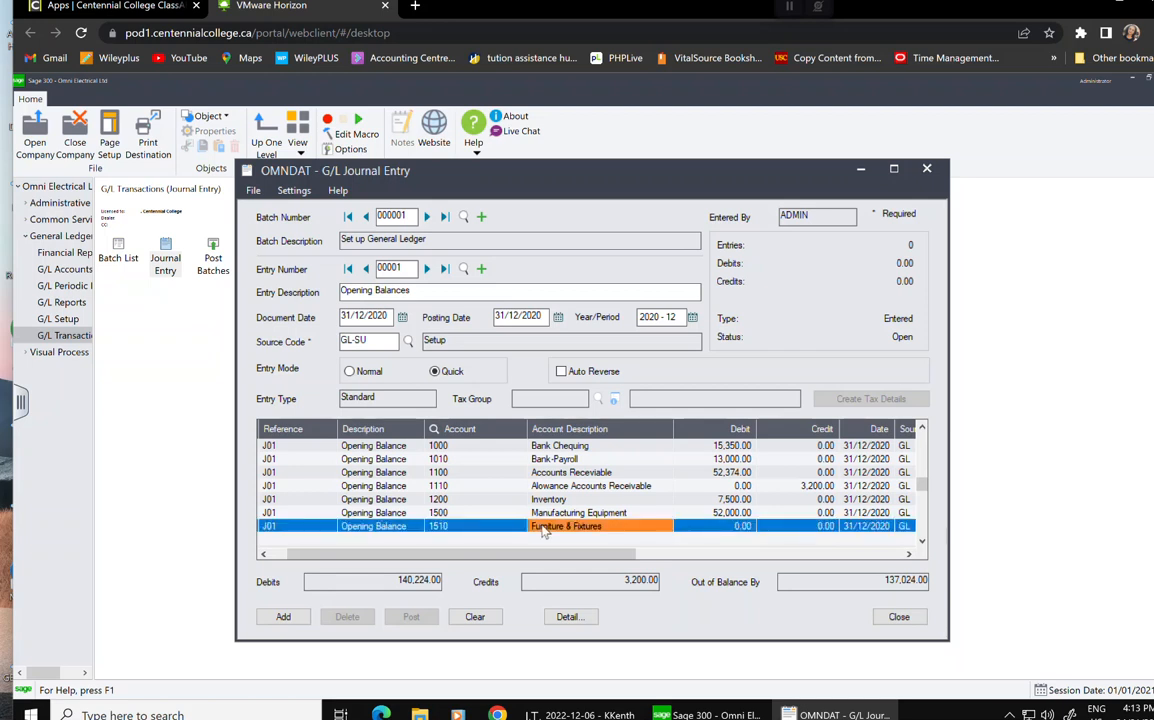
pyautogui.click(718, 530)
pyautogui.write('1200')
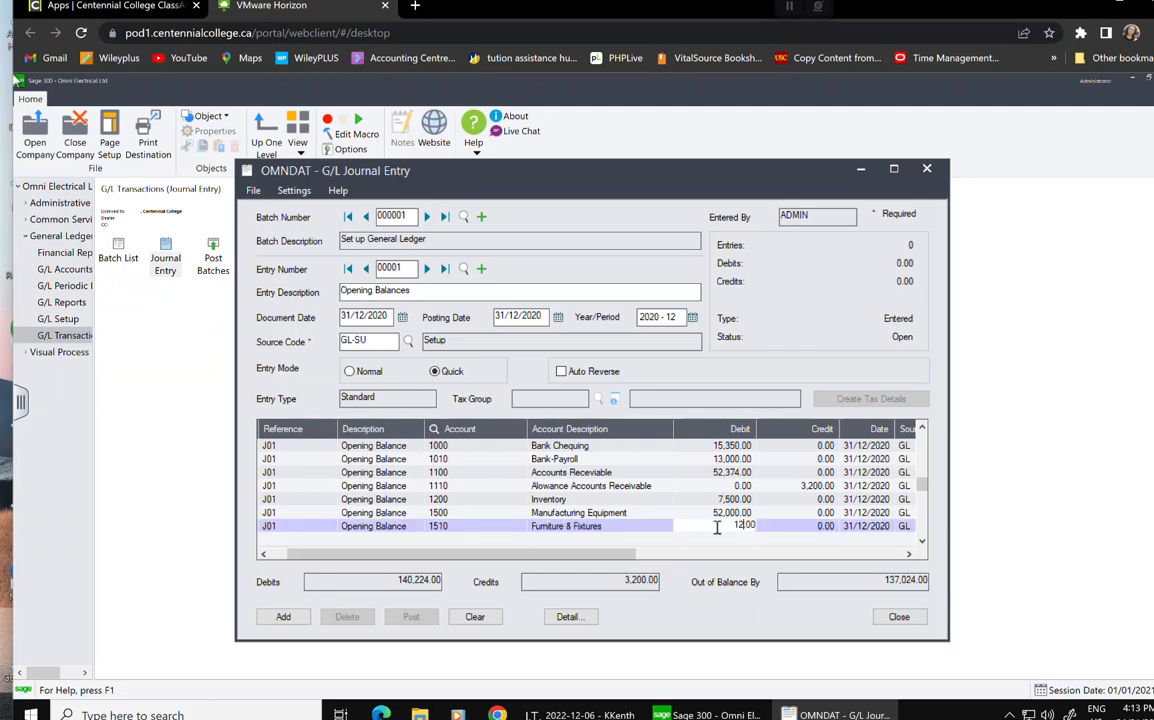
pyautogui.write('650.')
pyautogui.press('Tab')
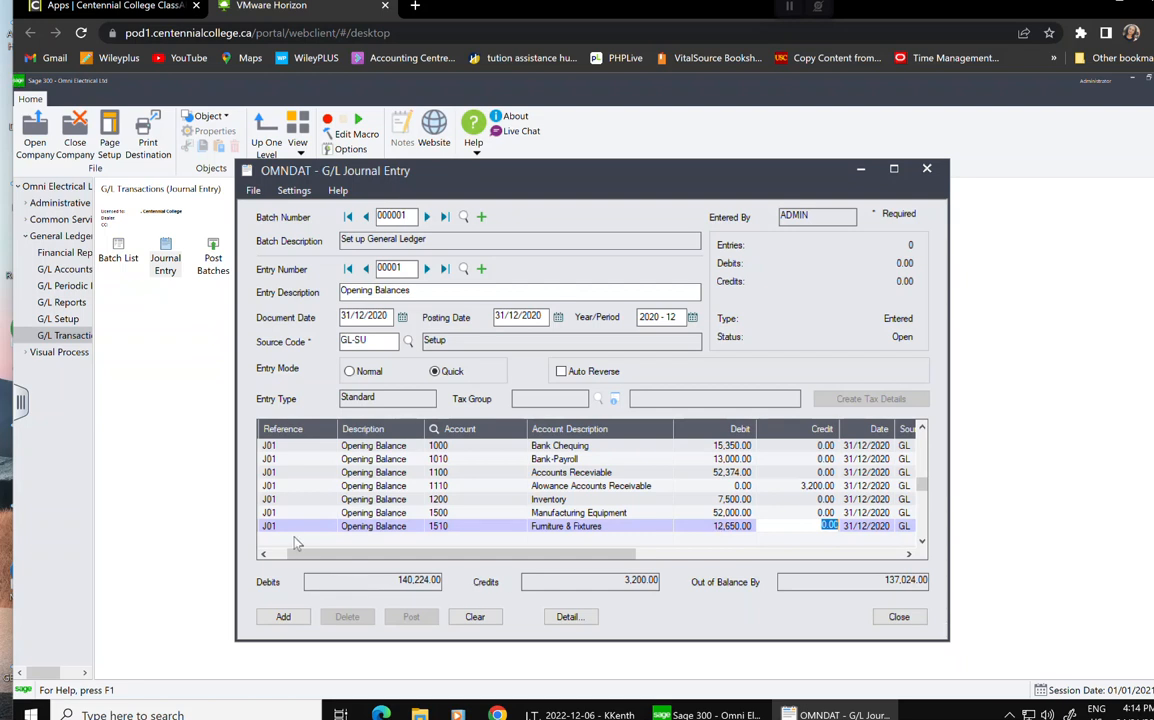
pyautogui.press('Tab')
pyautogui.press('Tab')
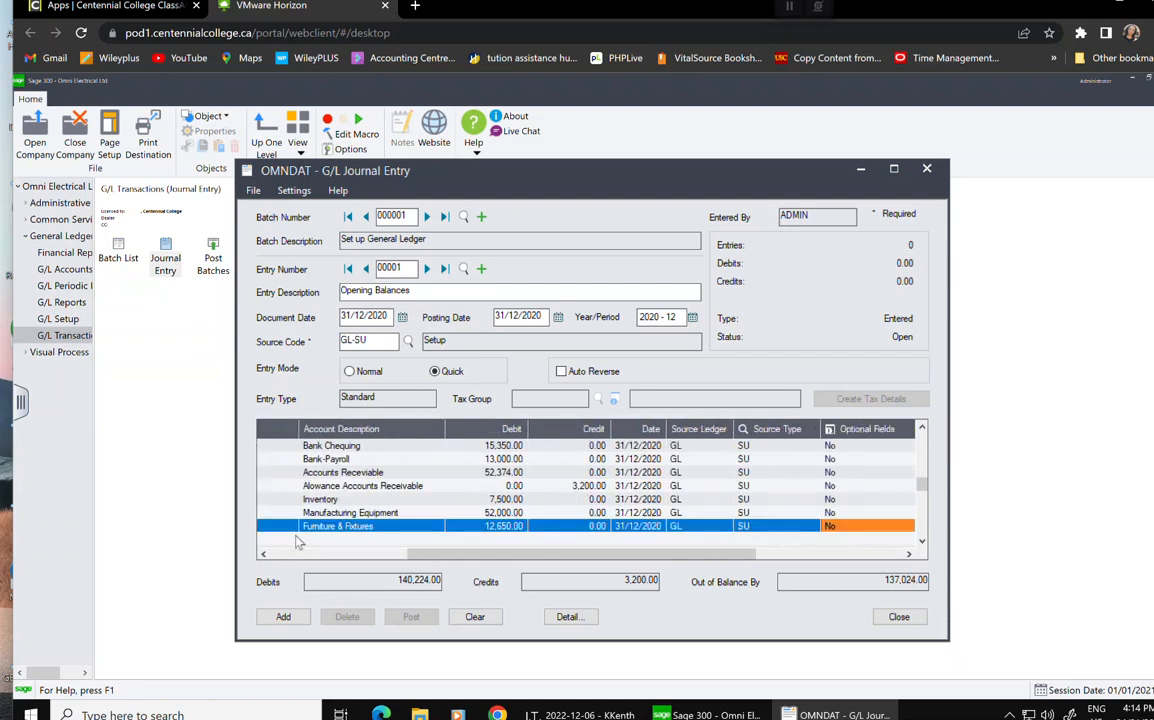
pyautogui.press('Tab')
pyautogui.press('Tab')
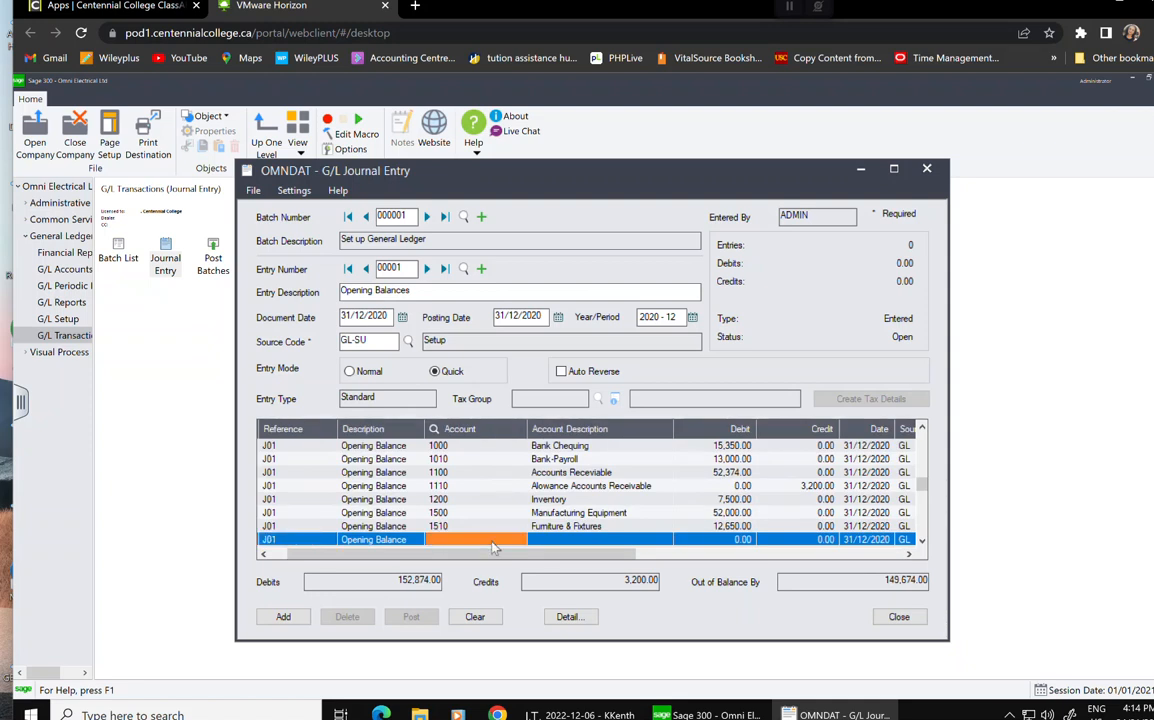
# Debit 1520 Office Equipment 15,500.00 on the next line.
pyautogui.write('1520')
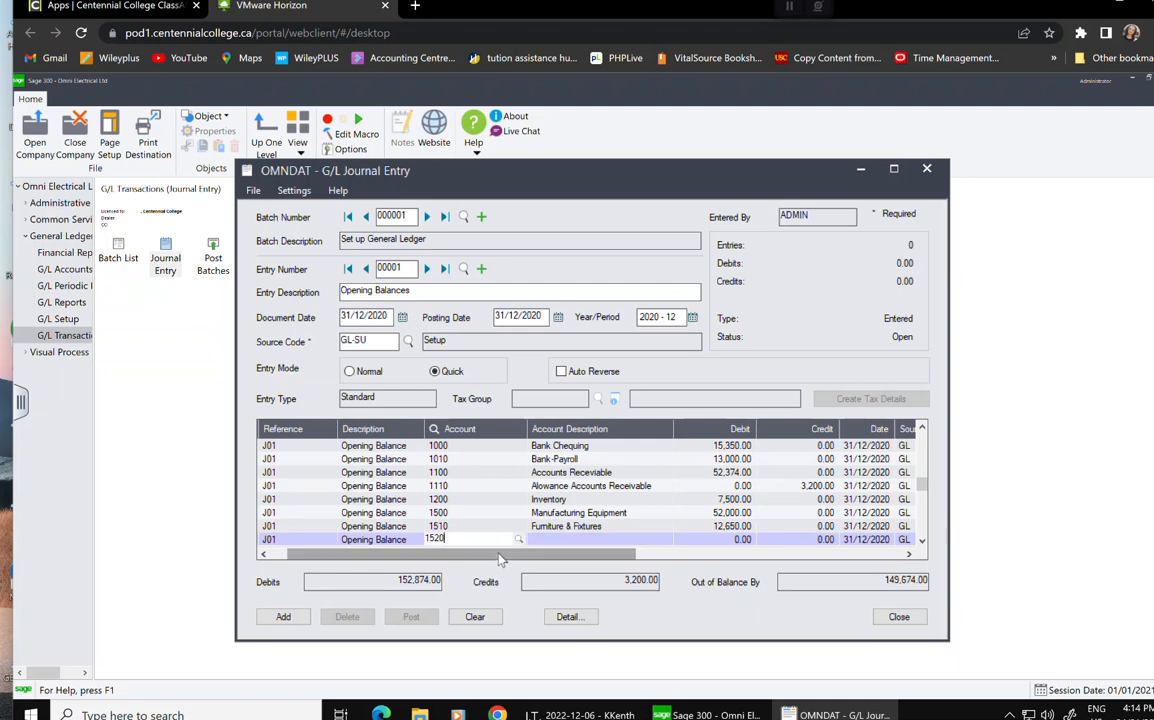
pyautogui.click(557, 541)
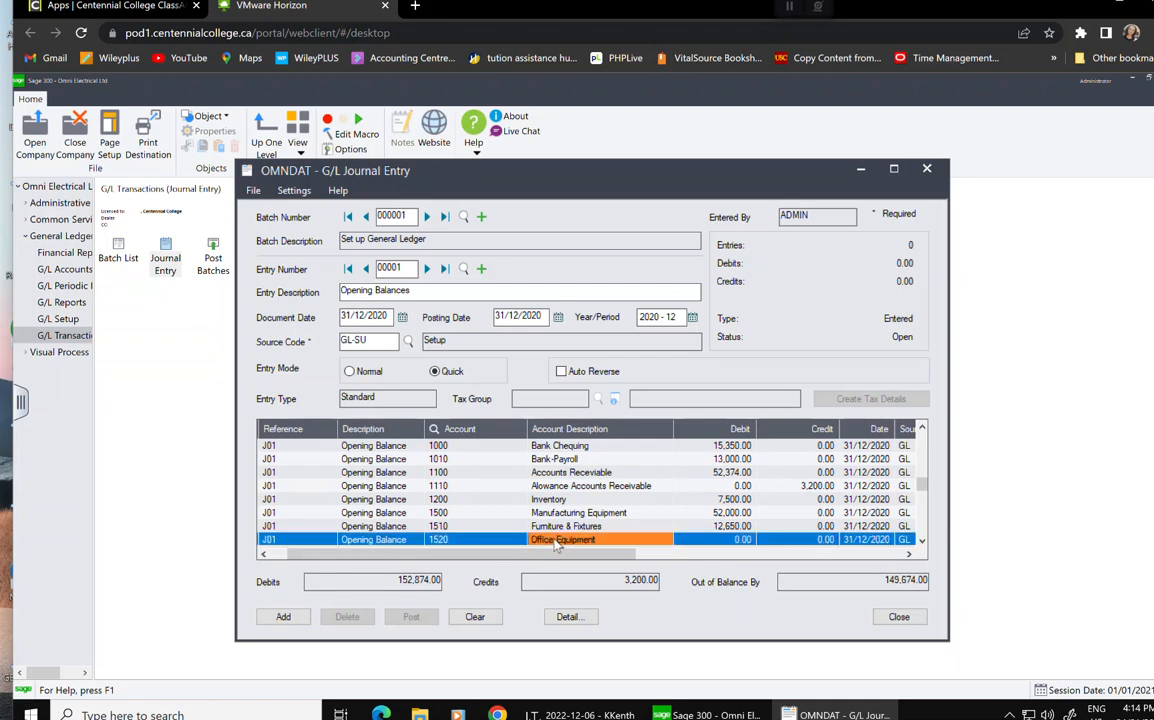
pyautogui.press('Tab')
pyautogui.write('15,500.')
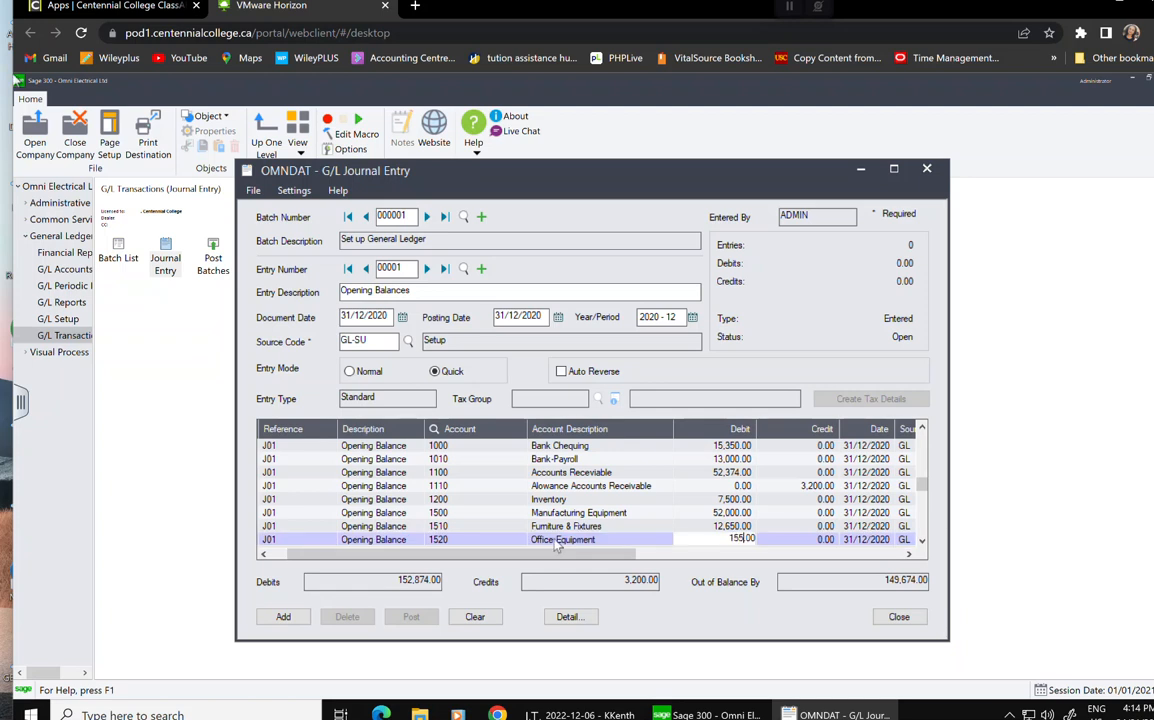
pyautogui.write('00')
pyautogui.press('Tab')
pyautogui.press('Tab')
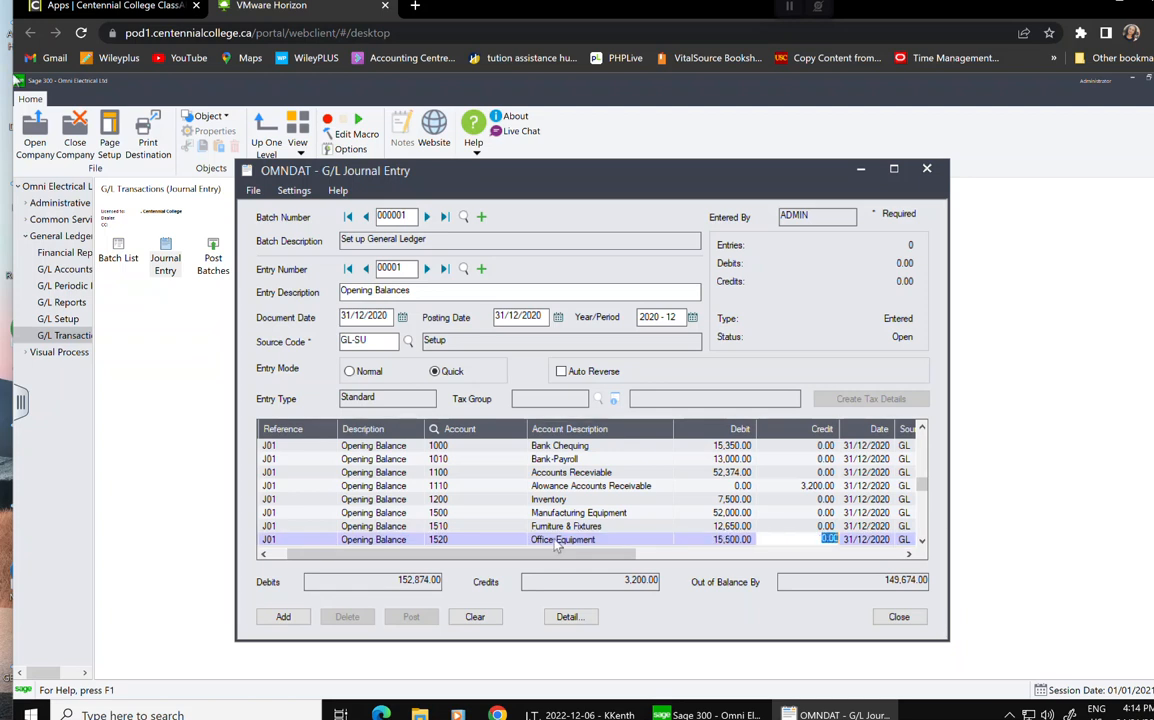
pyautogui.press('Tab')
pyautogui.press('Tab')
pyautogui.press('Tab')
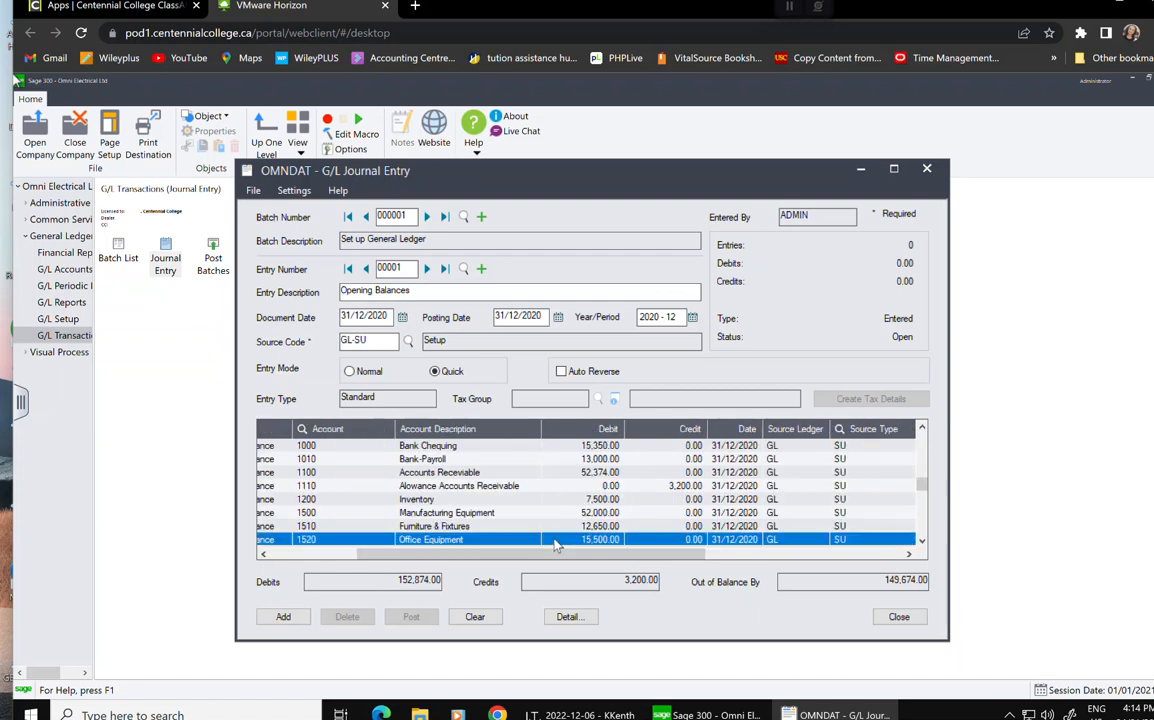
# Restore line 9's reference to J01 and set its account to 1530 Building.
pyautogui.press('Tab')
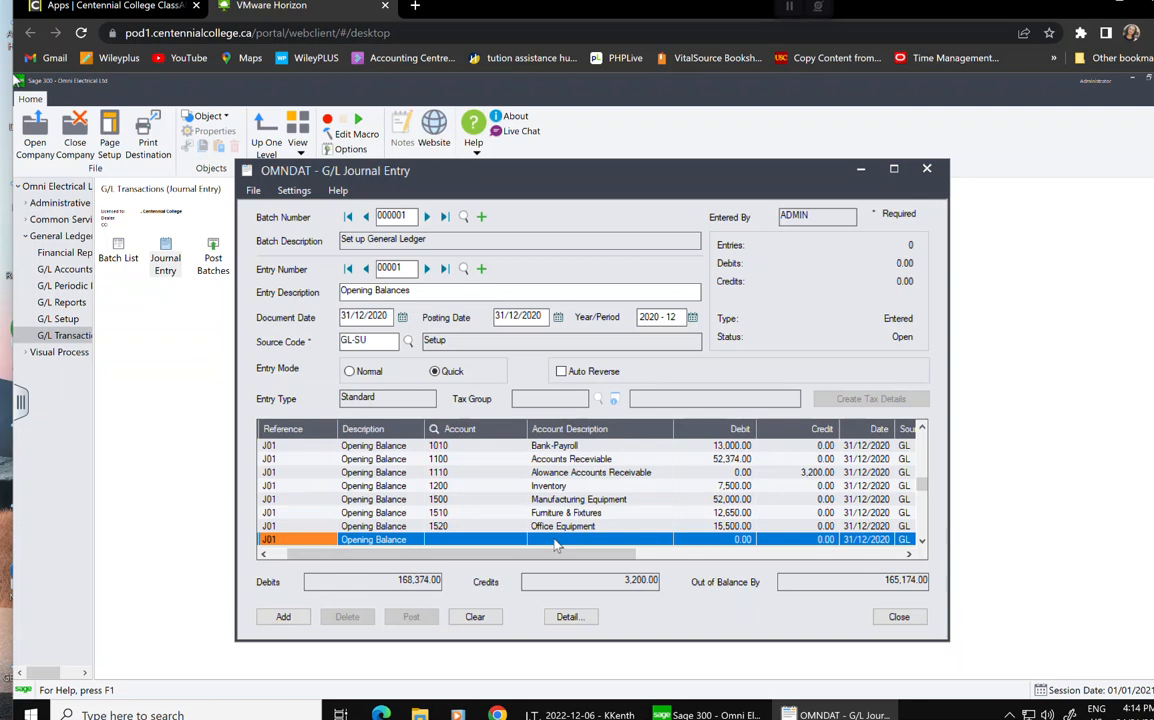
pyautogui.write('1530')
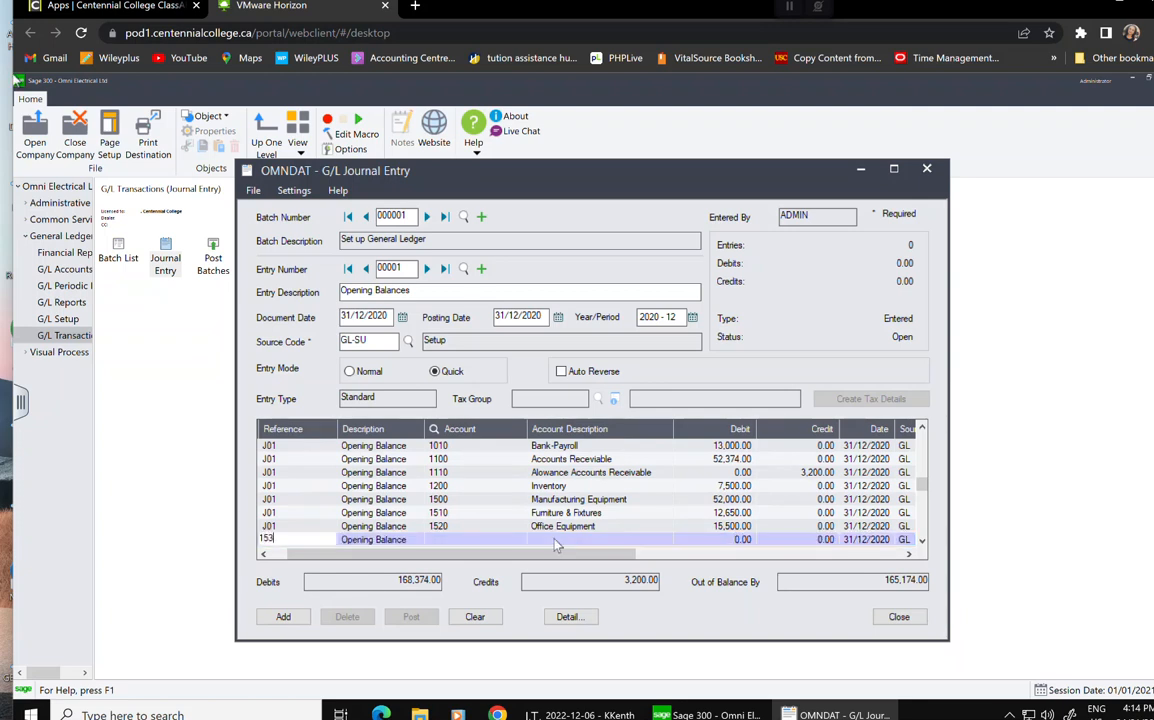
pyautogui.press('Tab')
pyautogui.press('Tab')
pyautogui.press('Tab')
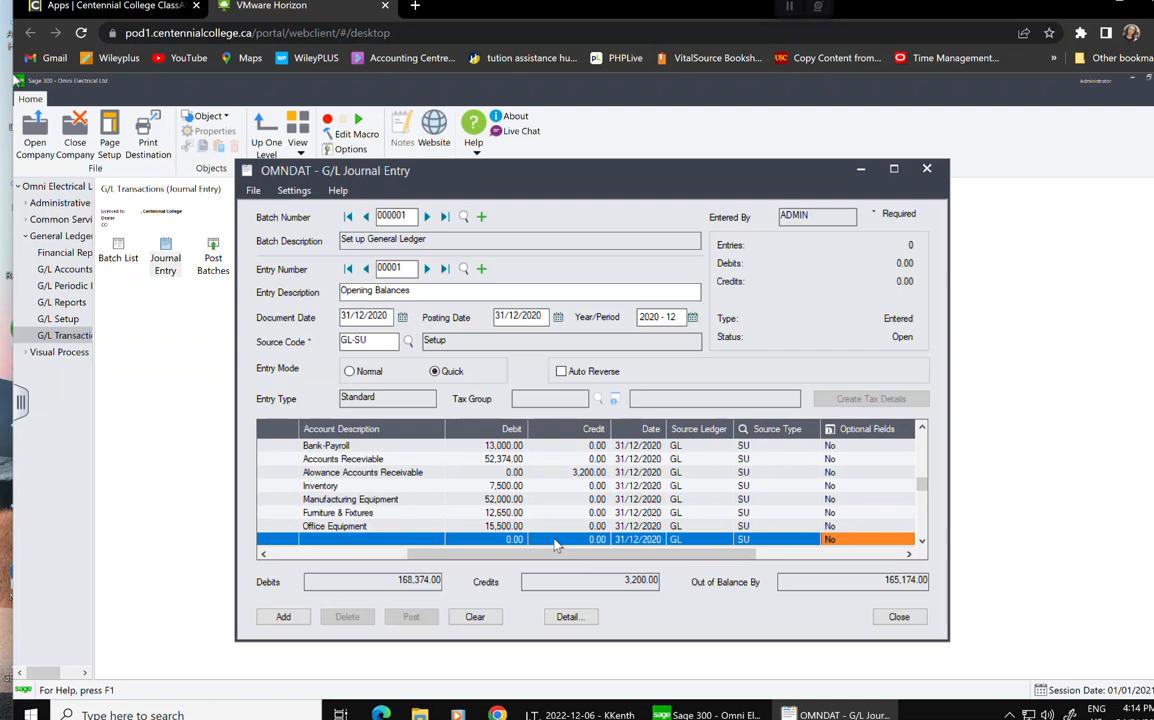
pyautogui.moveTo(495, 554); pyautogui.dragTo(345, 555)
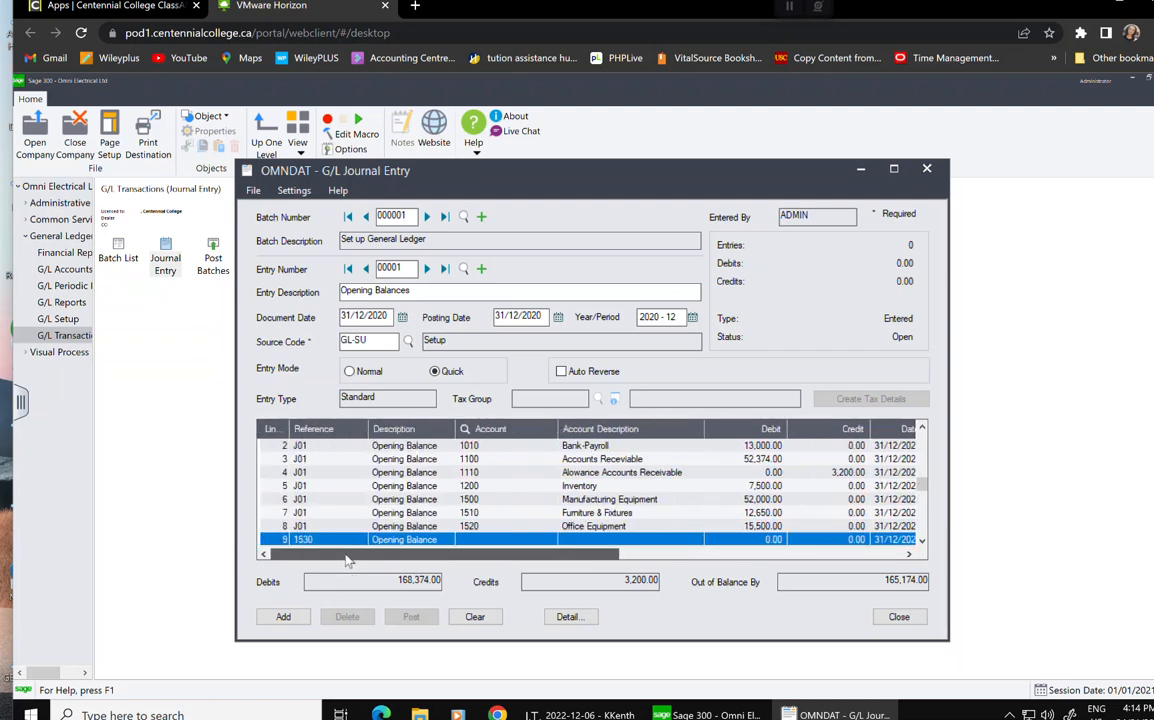
pyautogui.click(299, 540)
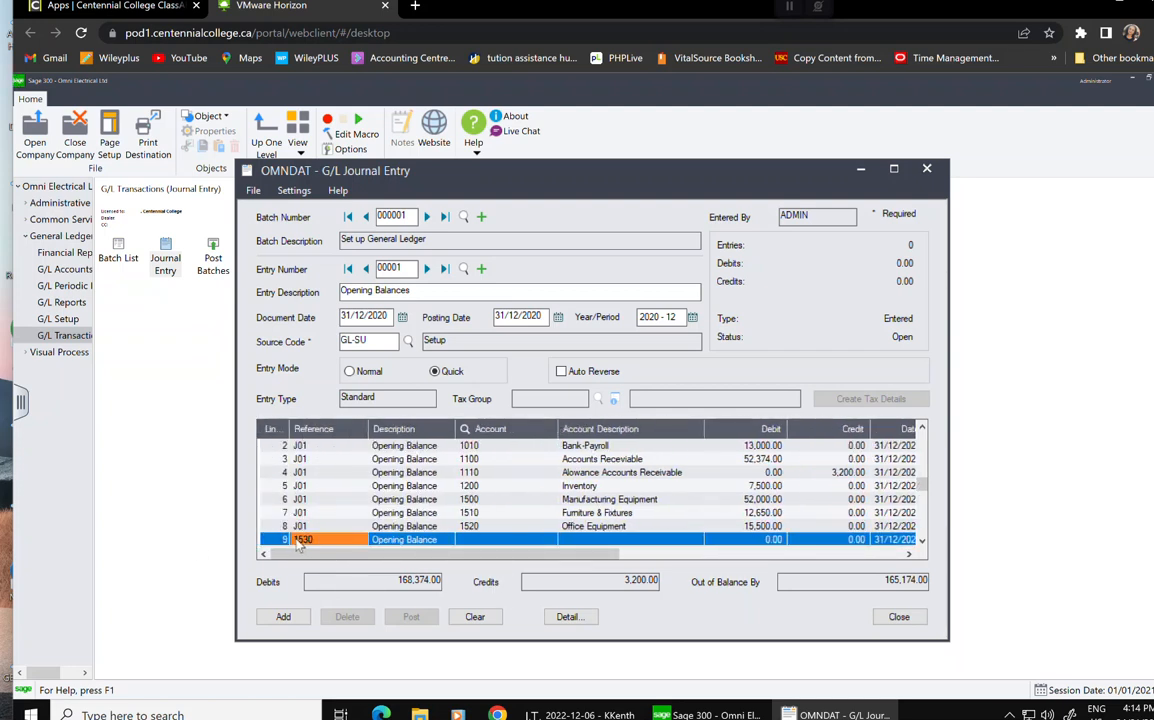
pyautogui.write('J01')
pyautogui.press('Tab')
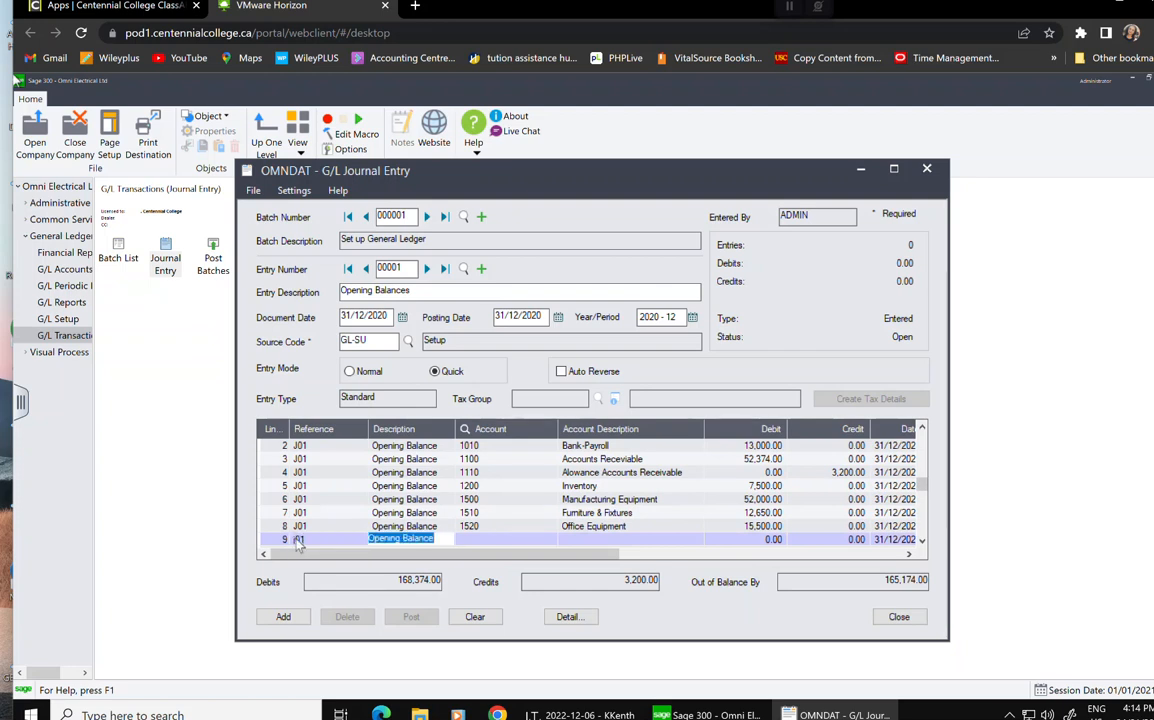
pyautogui.press('Tab')
pyautogui.write('1530')
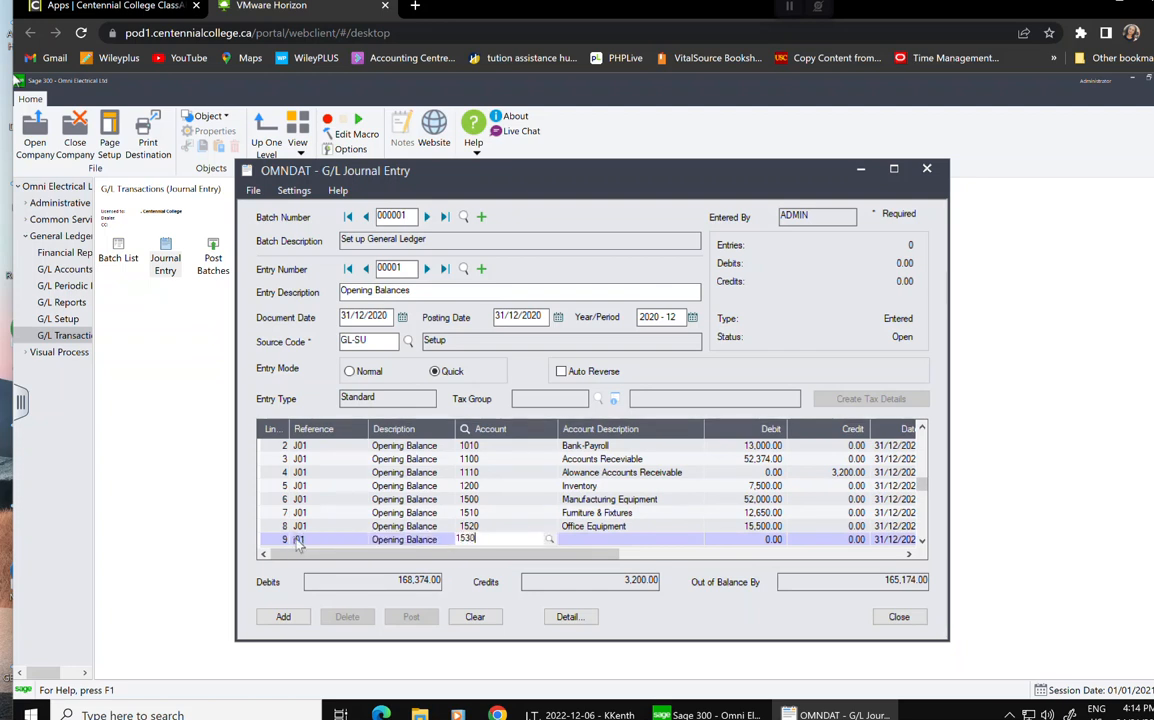
pyautogui.press('Tab')
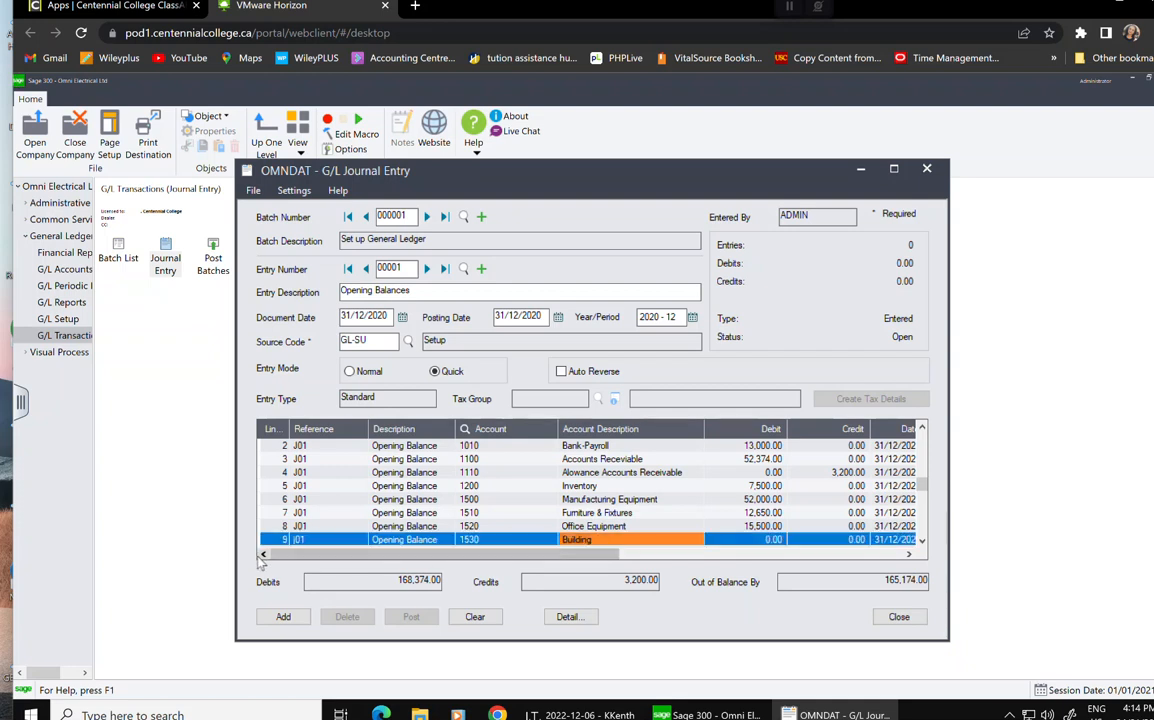
# Enter a 98,000.00 debit for 1530 Building.
pyautogui.click(303, 540)
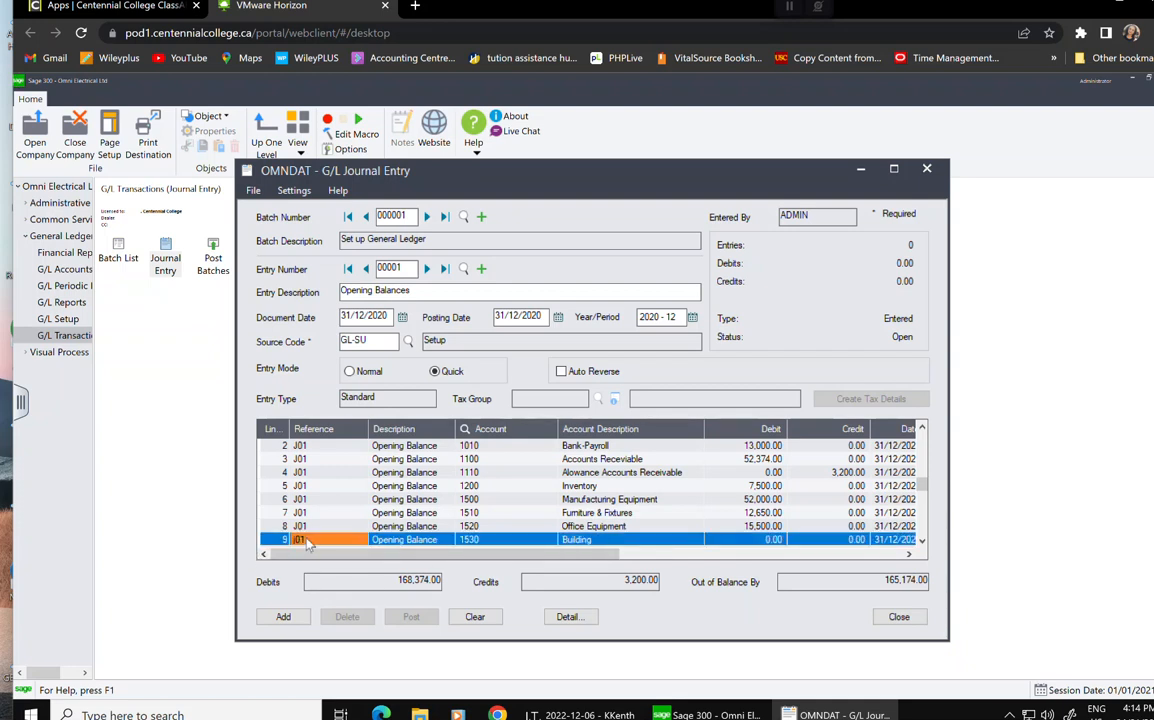
pyautogui.click(310, 541)
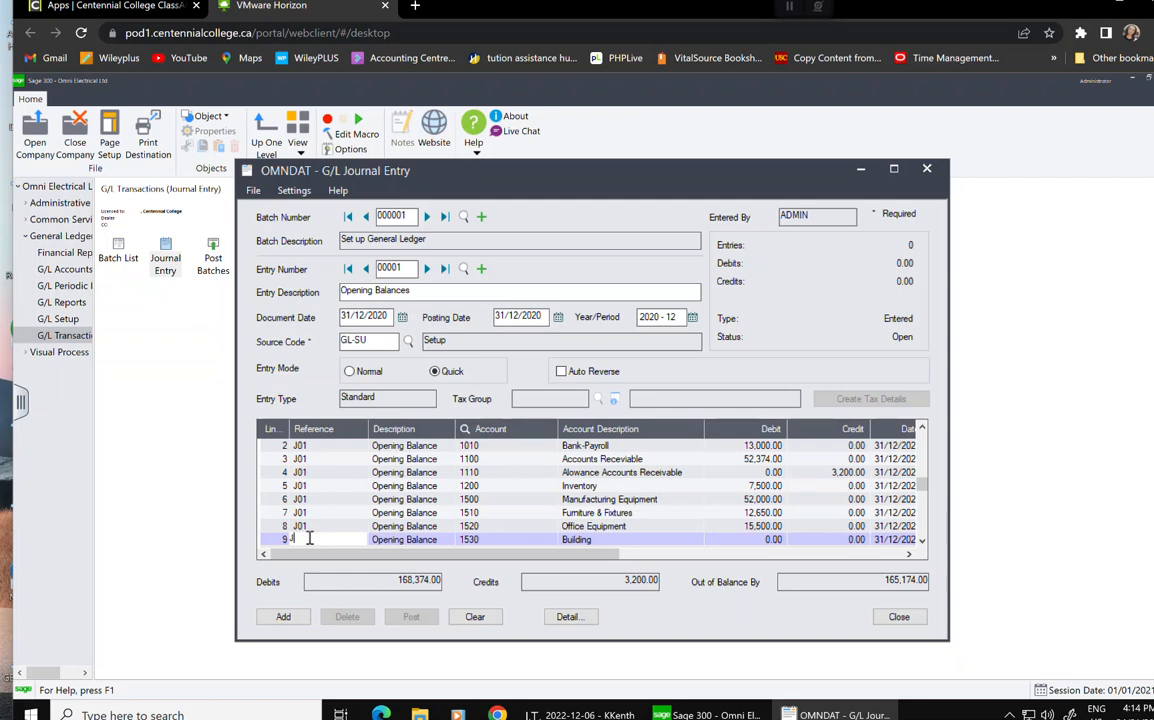
pyautogui.press('Tab')
pyautogui.press('Tab')
pyautogui.press('Tab')
pyautogui.press('Tab')
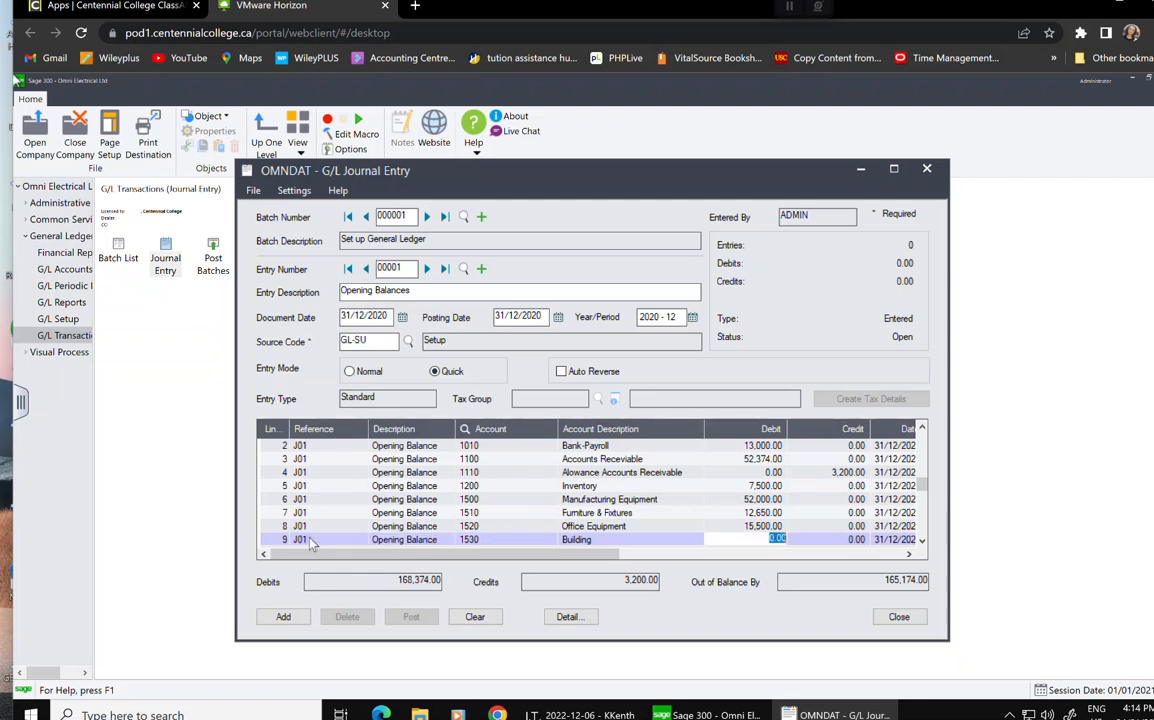
pyautogui.write('98000')
pyautogui.press('Tab')
pyautogui.press('Tab')
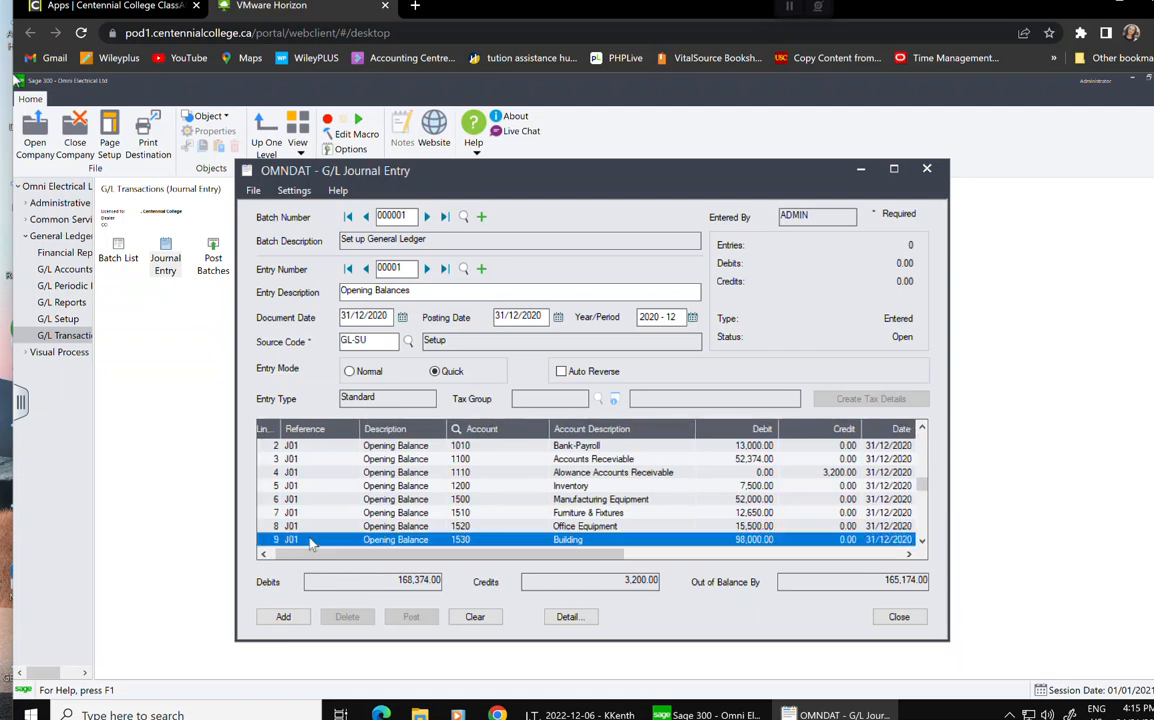
pyautogui.press('Tab')
pyautogui.press('Tab')
pyautogui.press('Tab')
pyautogui.press('Tab')
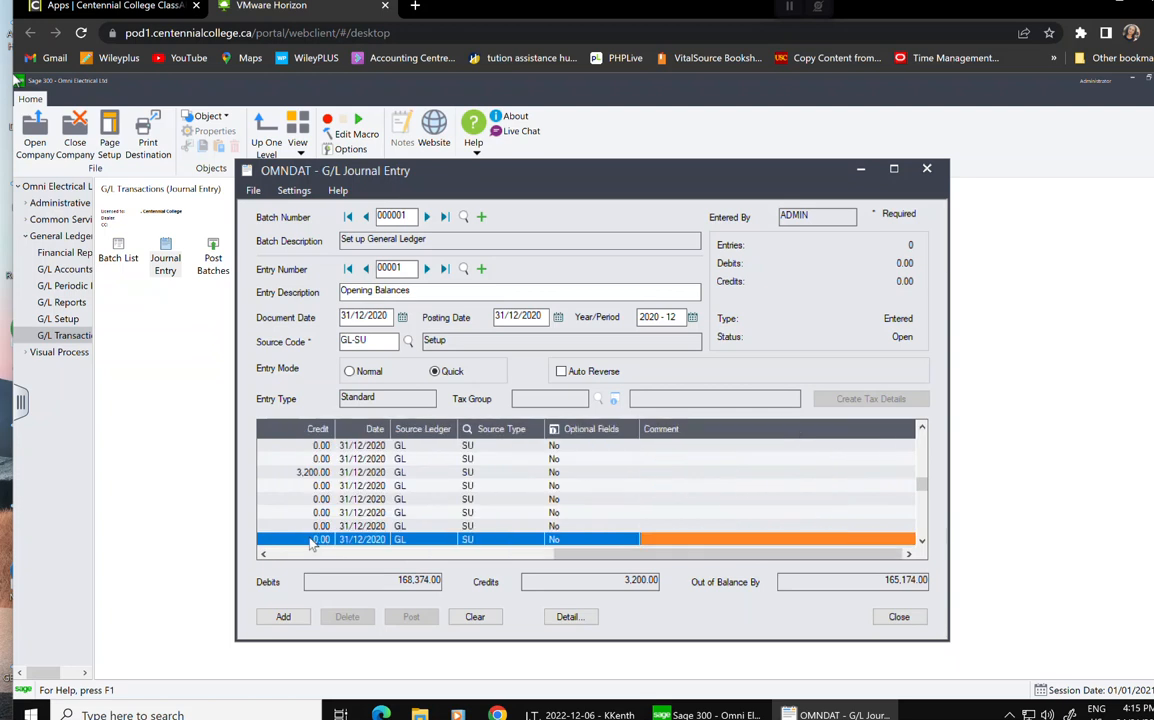
pyautogui.press('Tab')
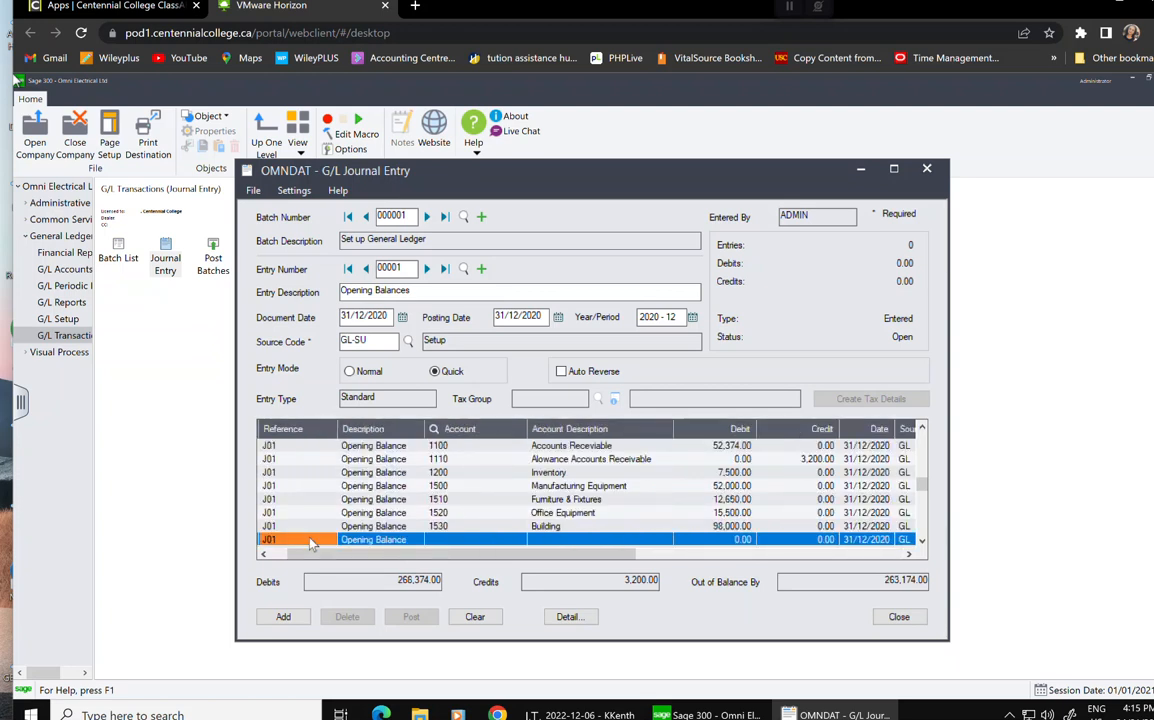
# Debit 1540 Vehicles 34,000.00 on a new line.
pyautogui.press('Tab')
pyautogui.press('Tab')
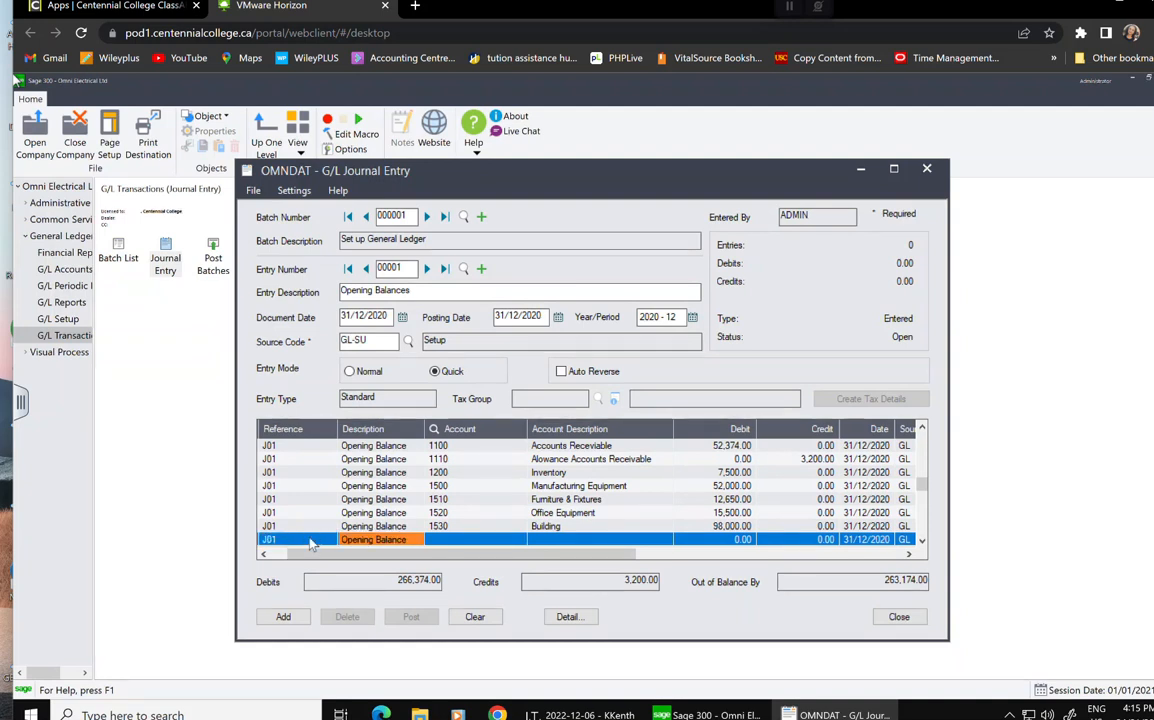
pyautogui.write('1540')
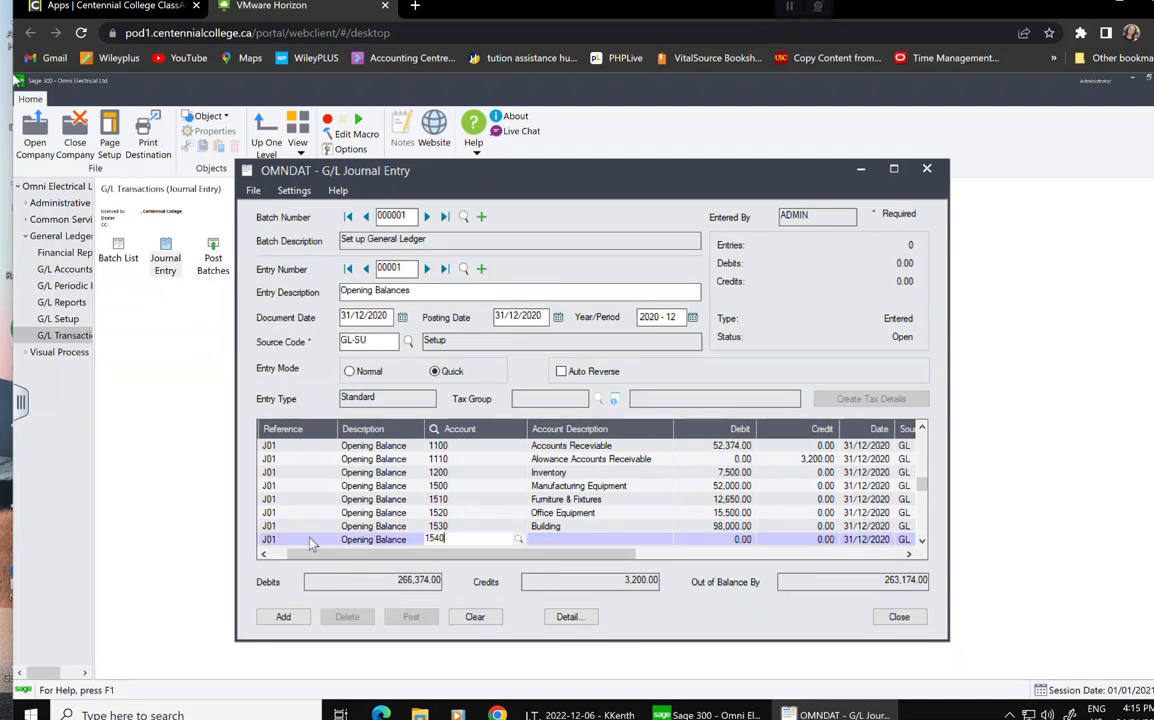
pyautogui.press('Tab')
pyautogui.write('34,00')
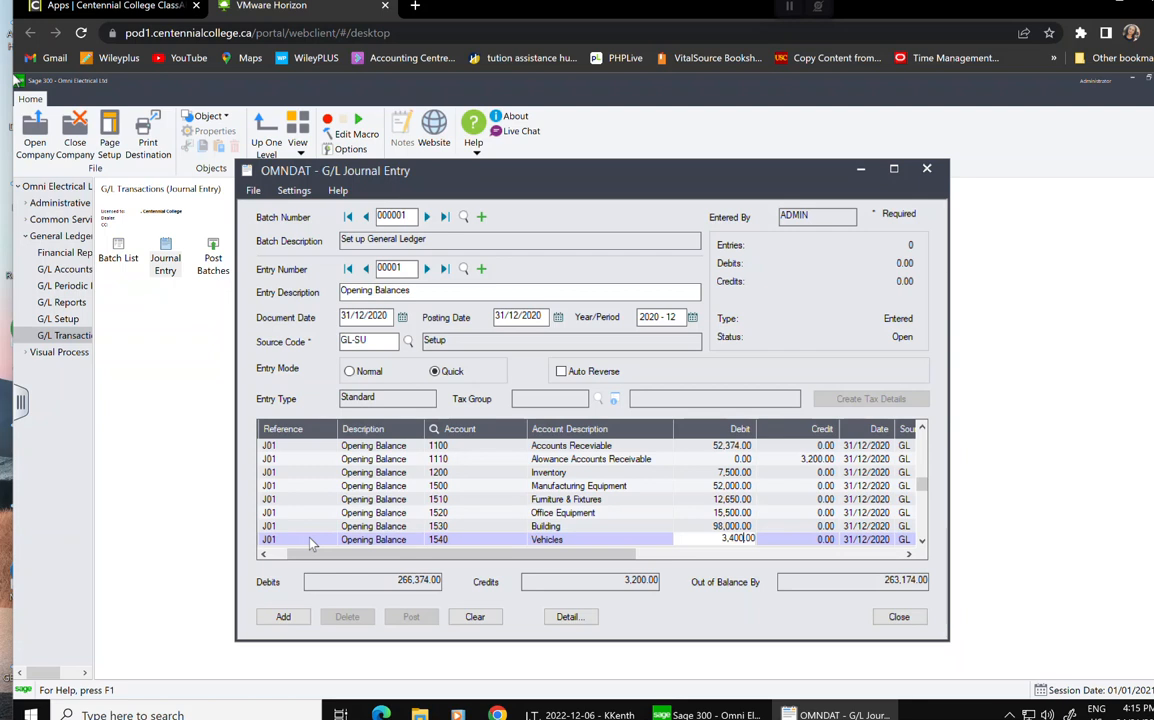
pyautogui.write('0')
pyautogui.press('Tab')
pyautogui.press('Tab')
pyautogui.press('Tab')
pyautogui.press('Tab')
pyautogui.press('Tab')
pyautogui.press('Tab')
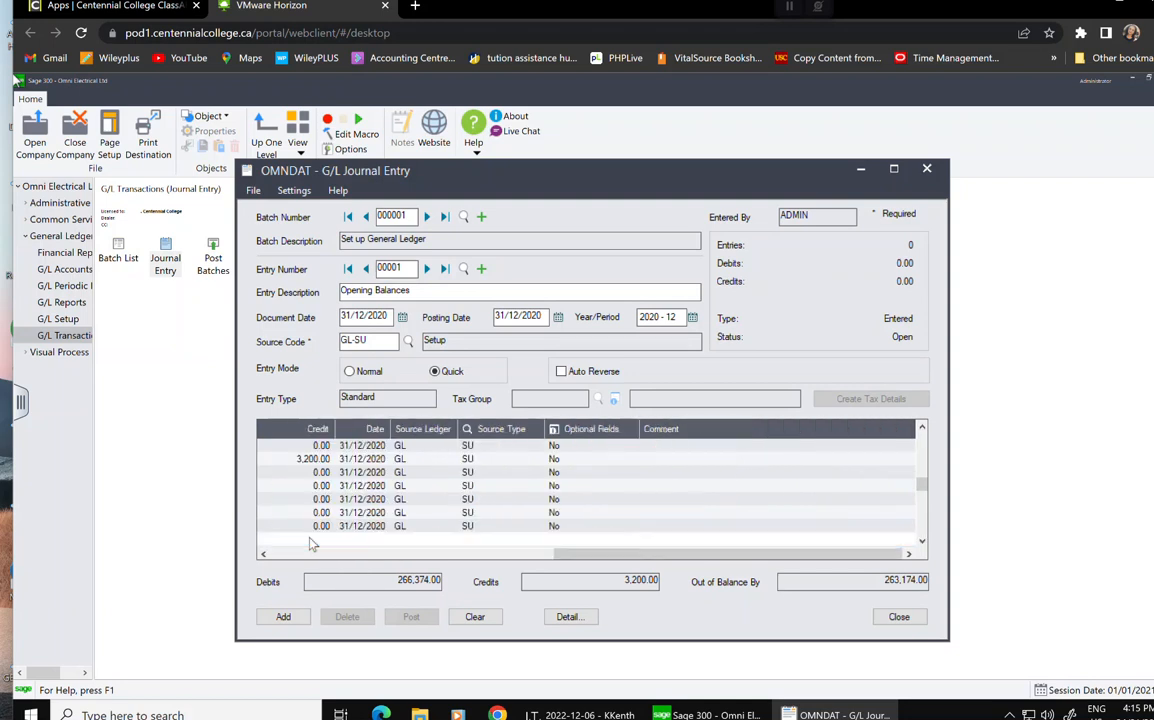
pyautogui.press('Tab')
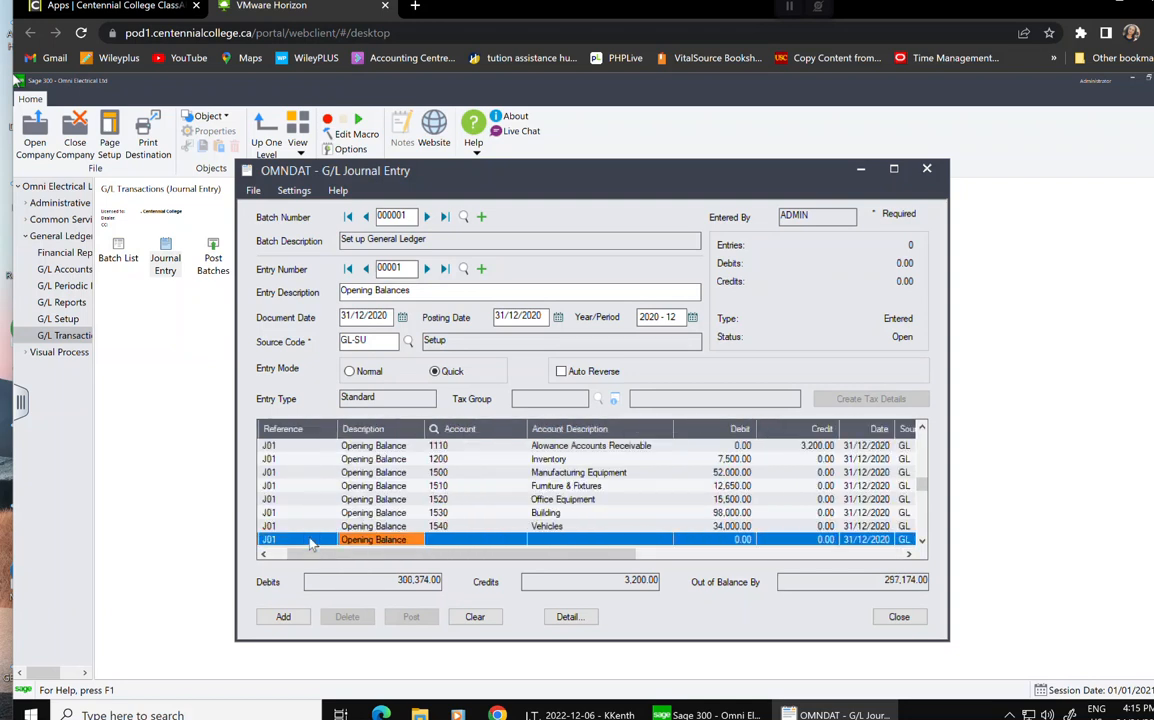
# Credit account 2500 Accum. Dep. Manufact. Equip. 18,500.00 on a new line.
pyautogui.press('Tab')
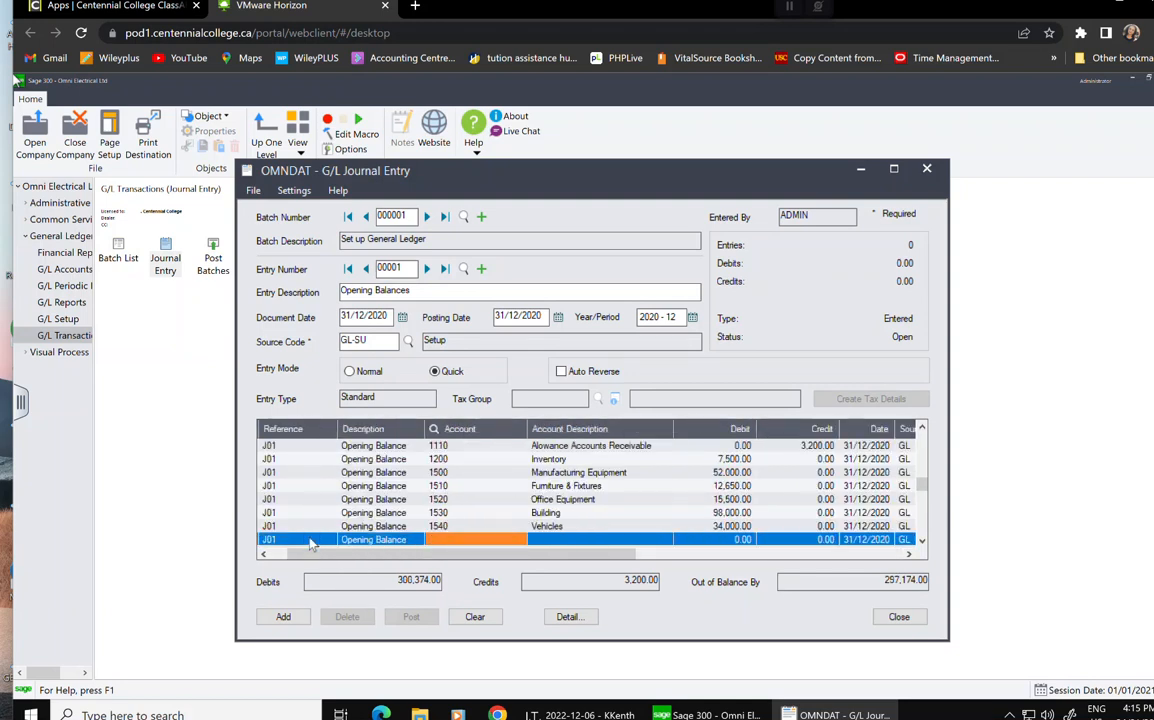
pyautogui.write('2500')
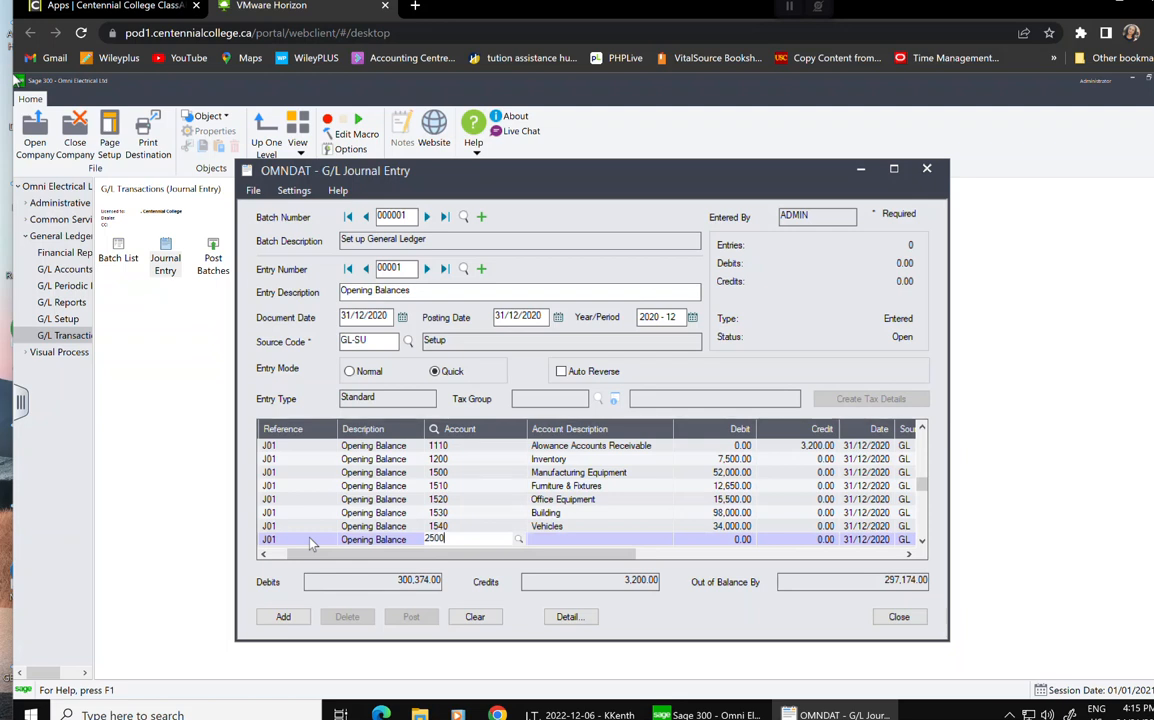
pyautogui.press('Tab')
pyautogui.press('Tab')
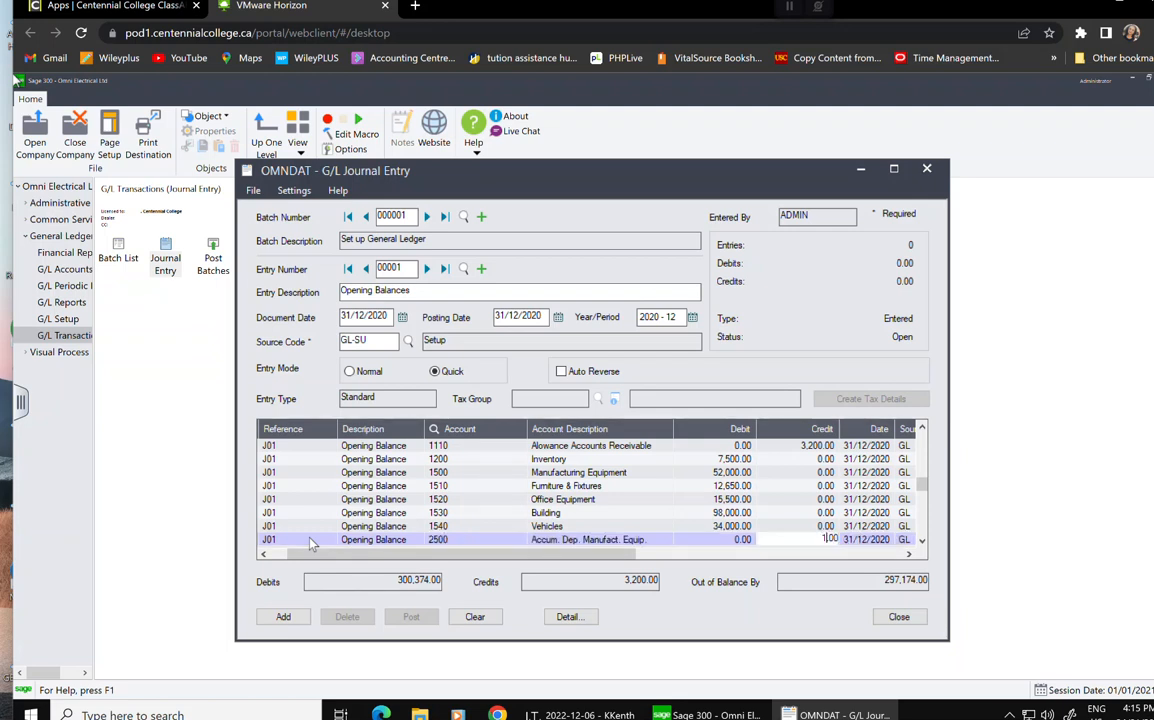
pyautogui.write('185,00')
pyautogui.write('0.00')
pyautogui.press('BackSpace')
pyautogui.press('Tab')
pyautogui.press('Tab')
pyautogui.press('Tab')
pyautogui.press('Tab')
pyautogui.press('Tab')
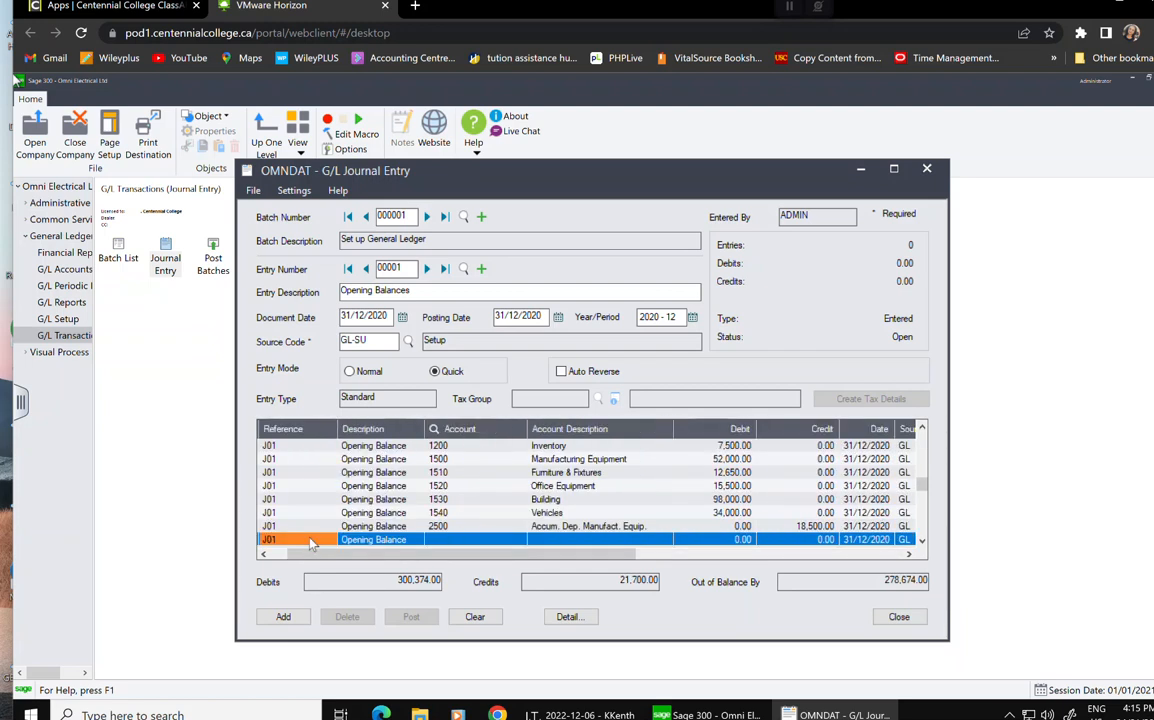
pyautogui.press('Tab')
pyautogui.press('Tab')
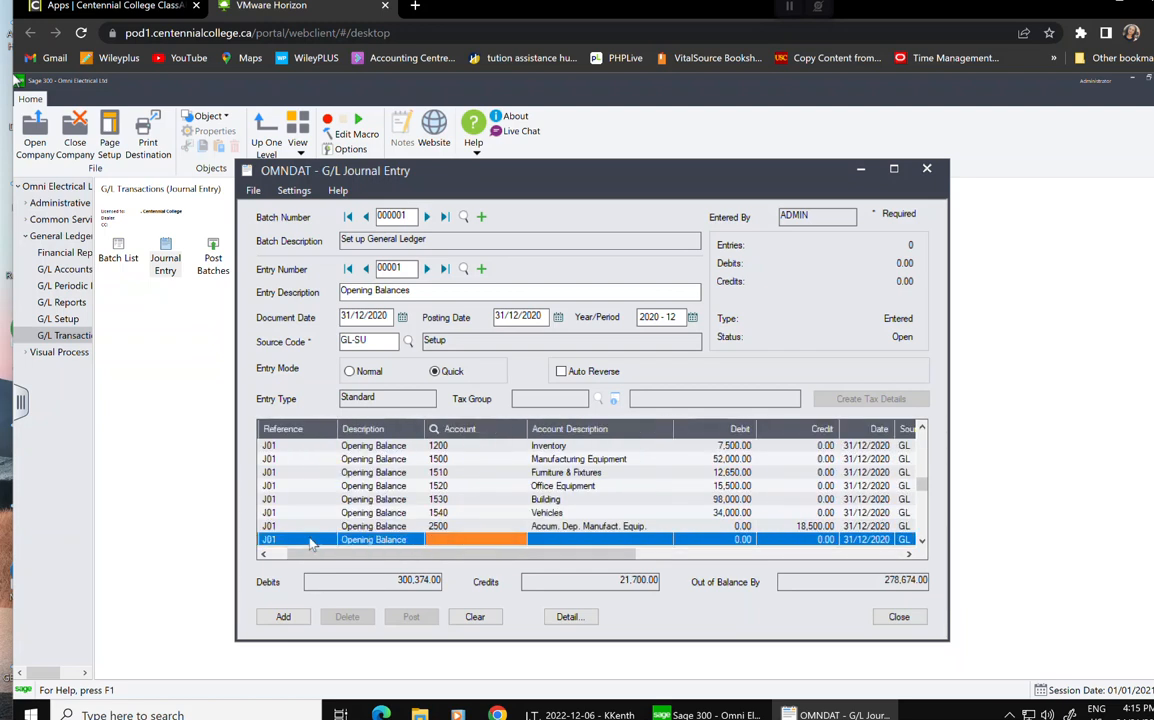
# Credit account 2510 5,100.00 on the following line.
pyautogui.write('2510')
pyautogui.press('Tab')
pyautogui.press('Tab')
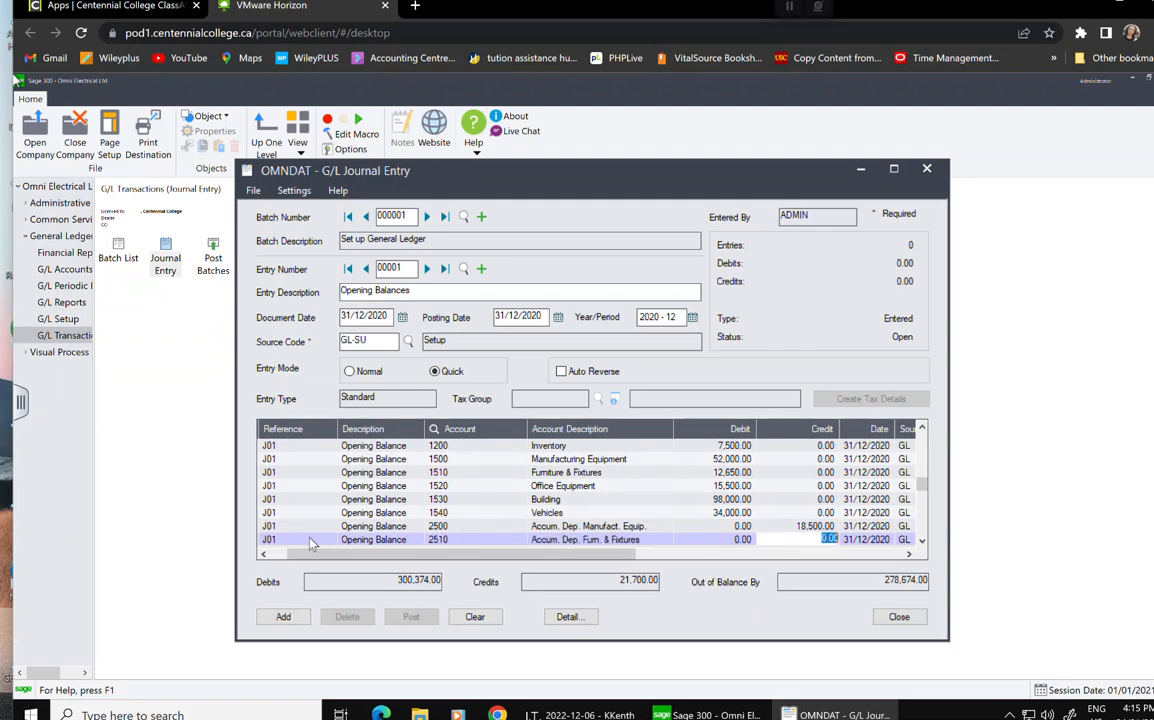
pyautogui.write('5100')
pyautogui.press('Tab')
pyautogui.press('Tab')
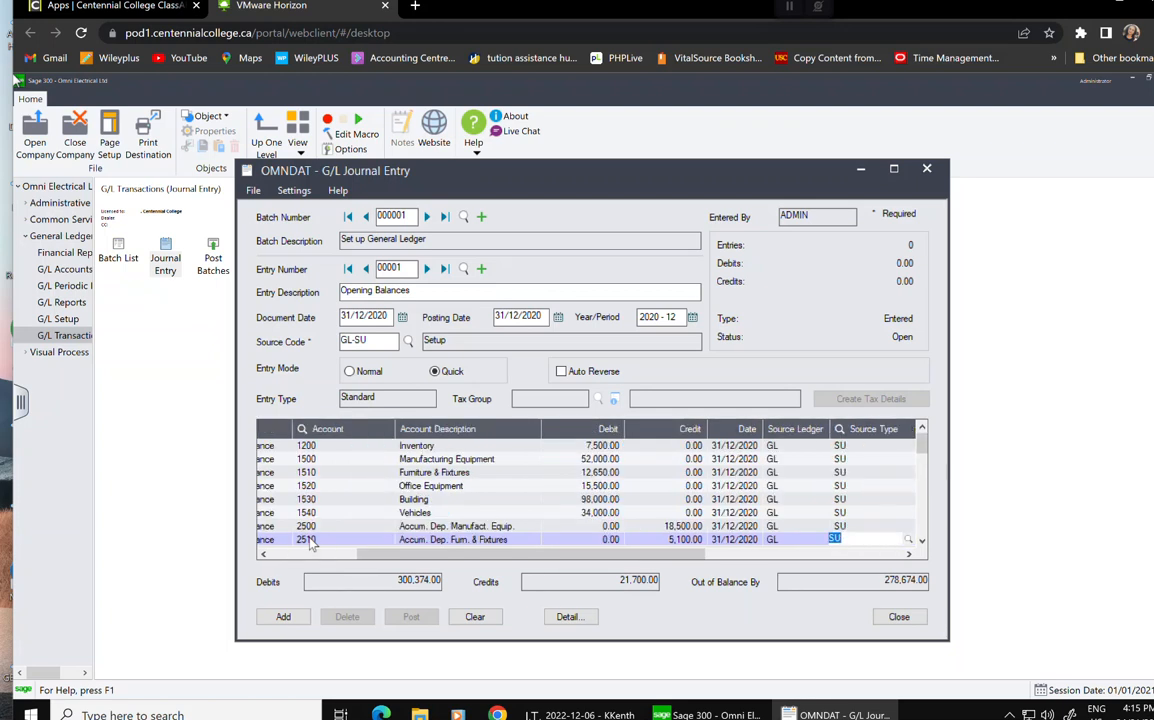
pyautogui.press('Tab')
pyautogui.press('Tab')
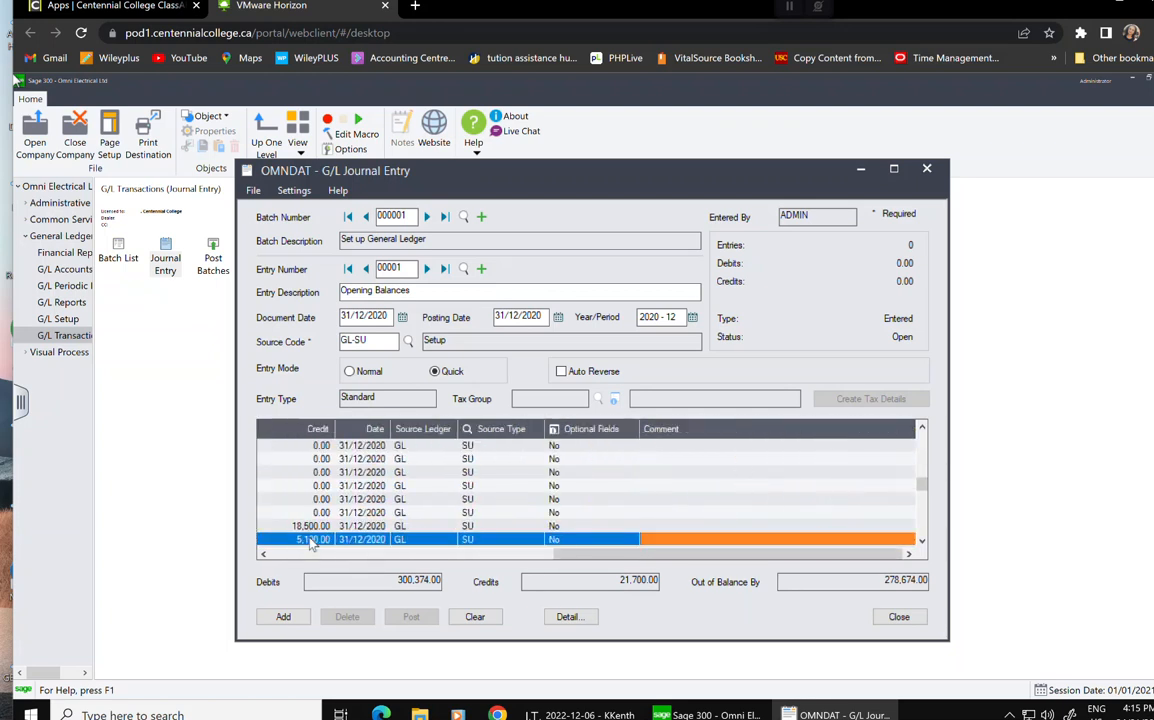
pyautogui.press('Tab')
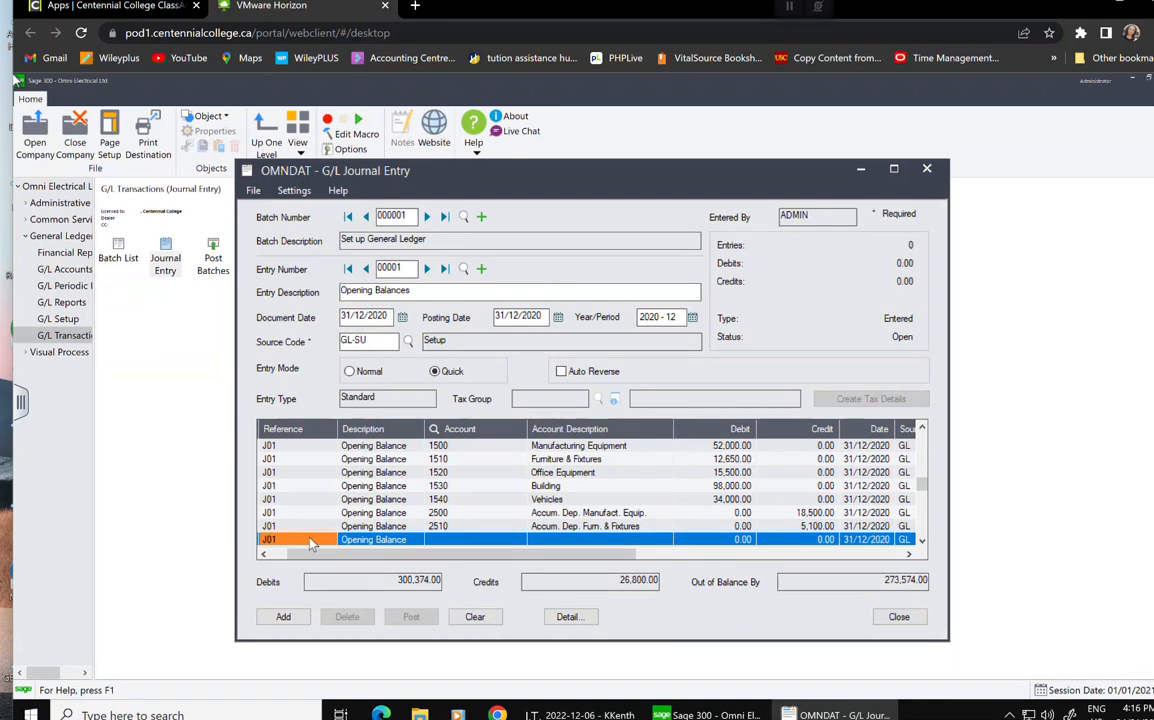
# Correct the reference to J01 and credit account 2520 Accum. Dep. Office Equipment 7,350.00.
pyautogui.write('73')
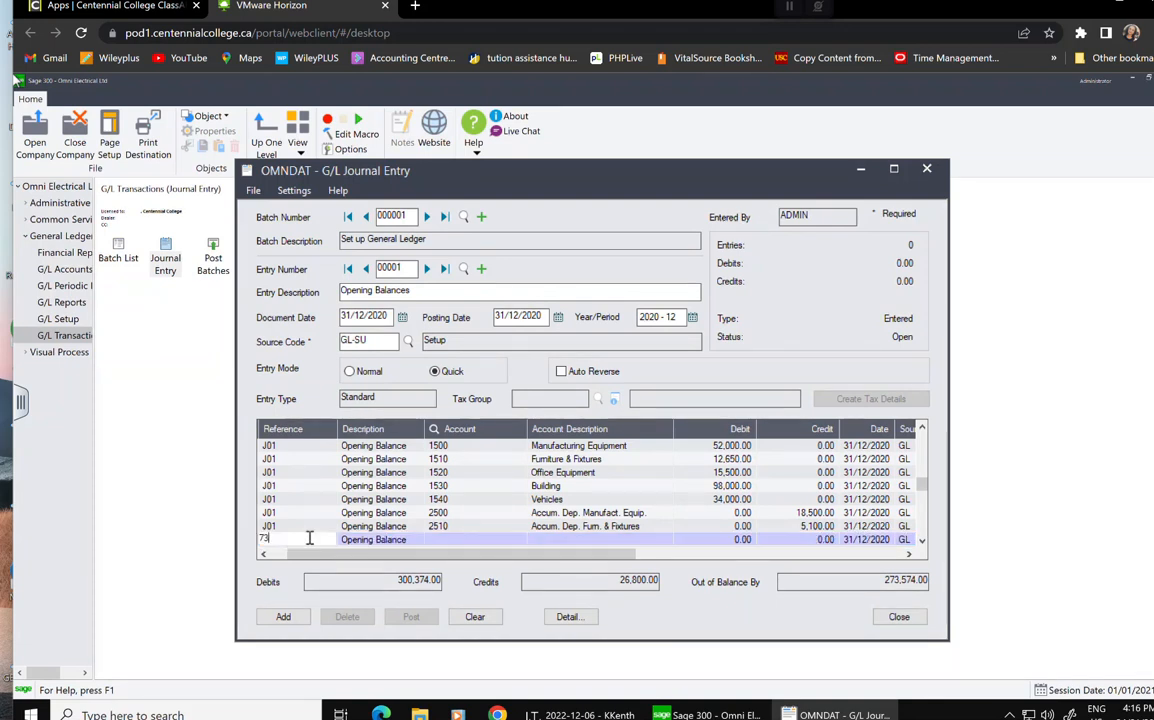
pyautogui.press('BackSpace')
pyautogui.press('BackSpace')
pyautogui.write('J01')
pyautogui.press('Tab')
pyautogui.press('Tab')
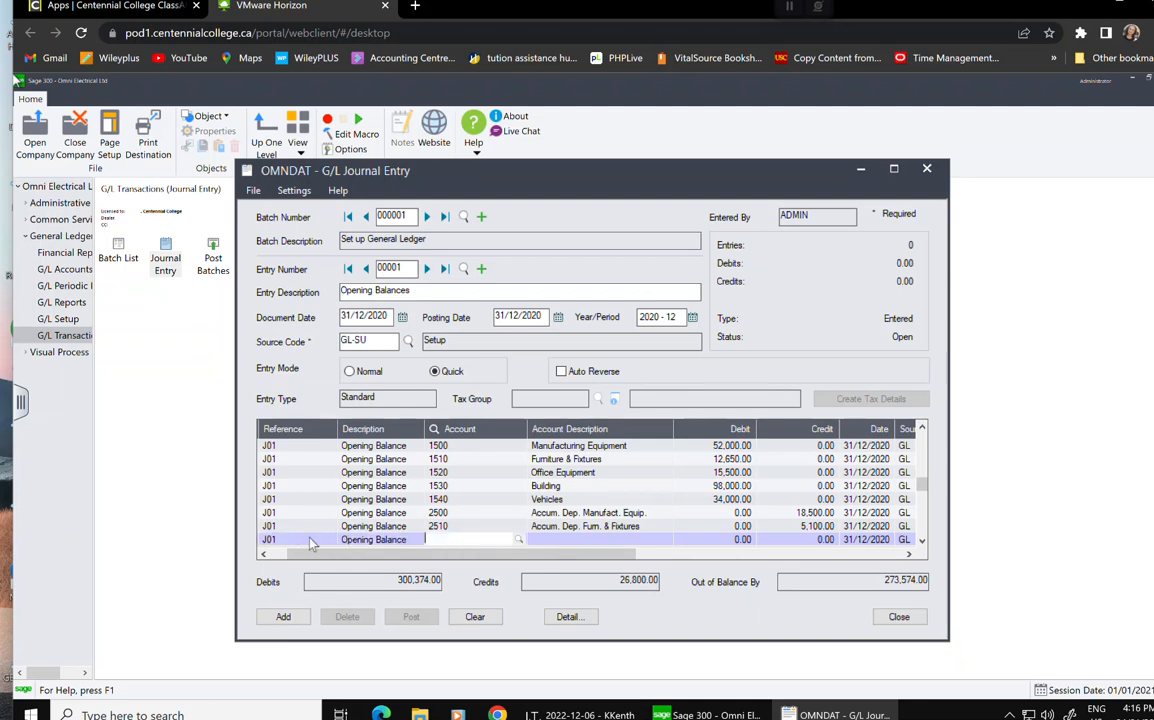
pyautogui.write('2520')
pyautogui.press('Tab')
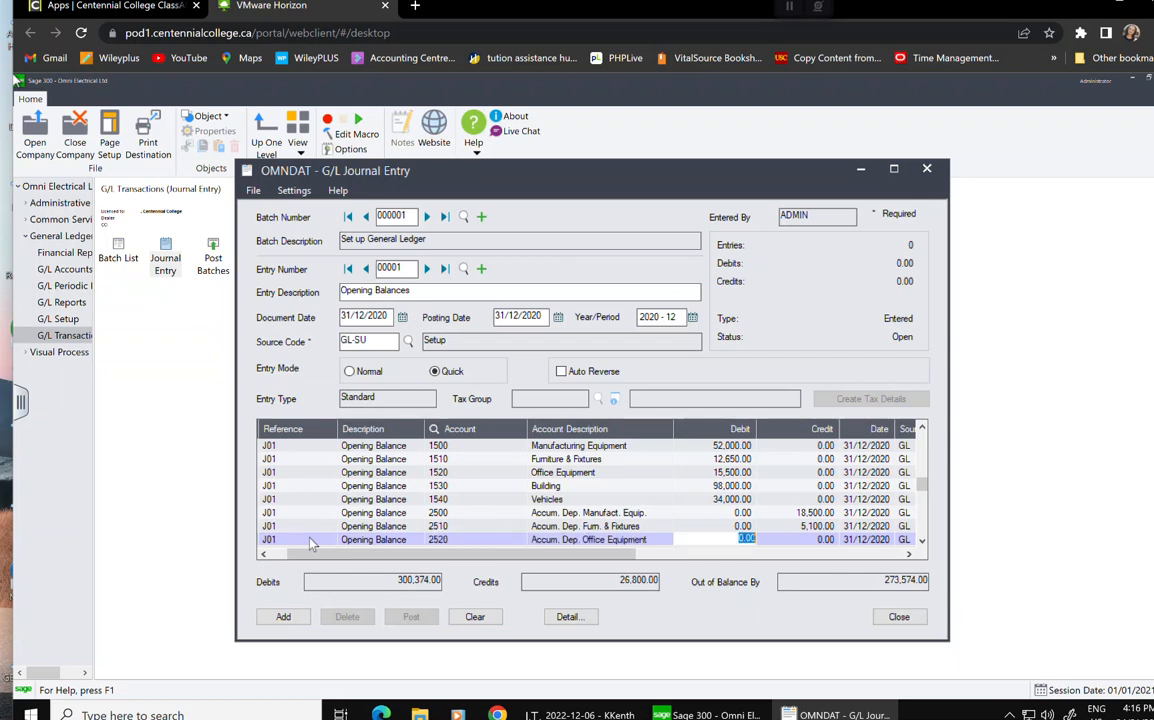
pyautogui.press('Tab')
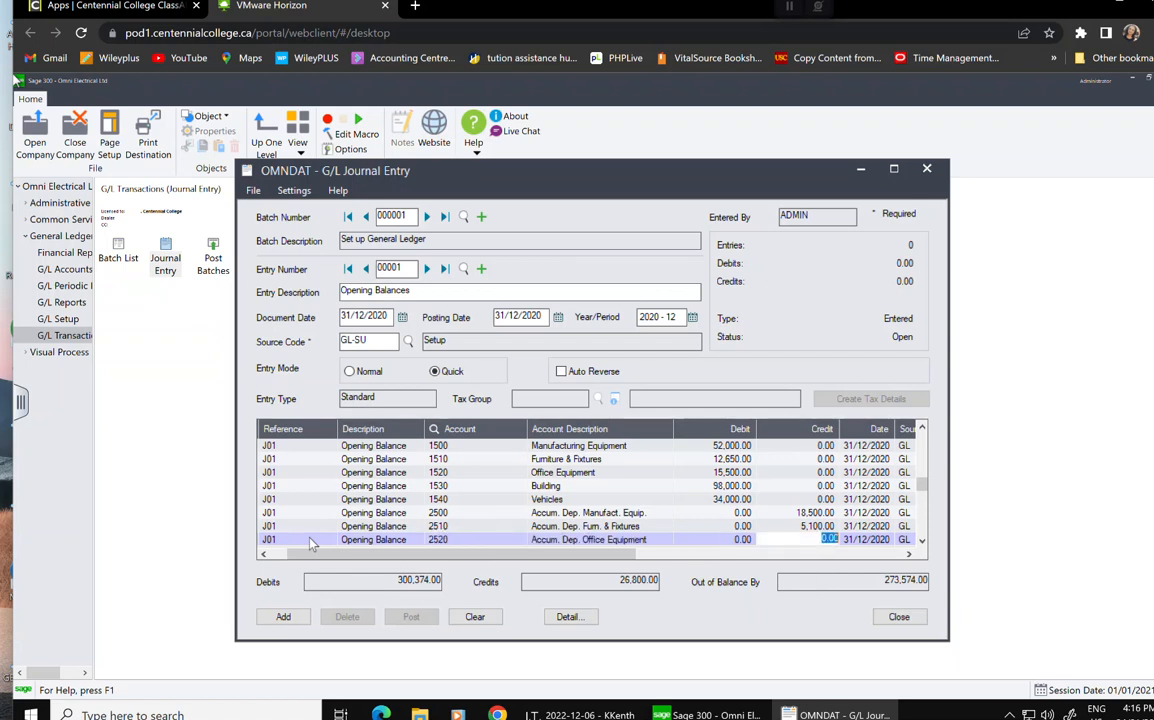
pyautogui.write('700')
pyautogui.write('350')
pyautogui.press('Tab')
pyautogui.press('Tab')
pyautogui.press('Tab')
pyautogui.press('Tab')
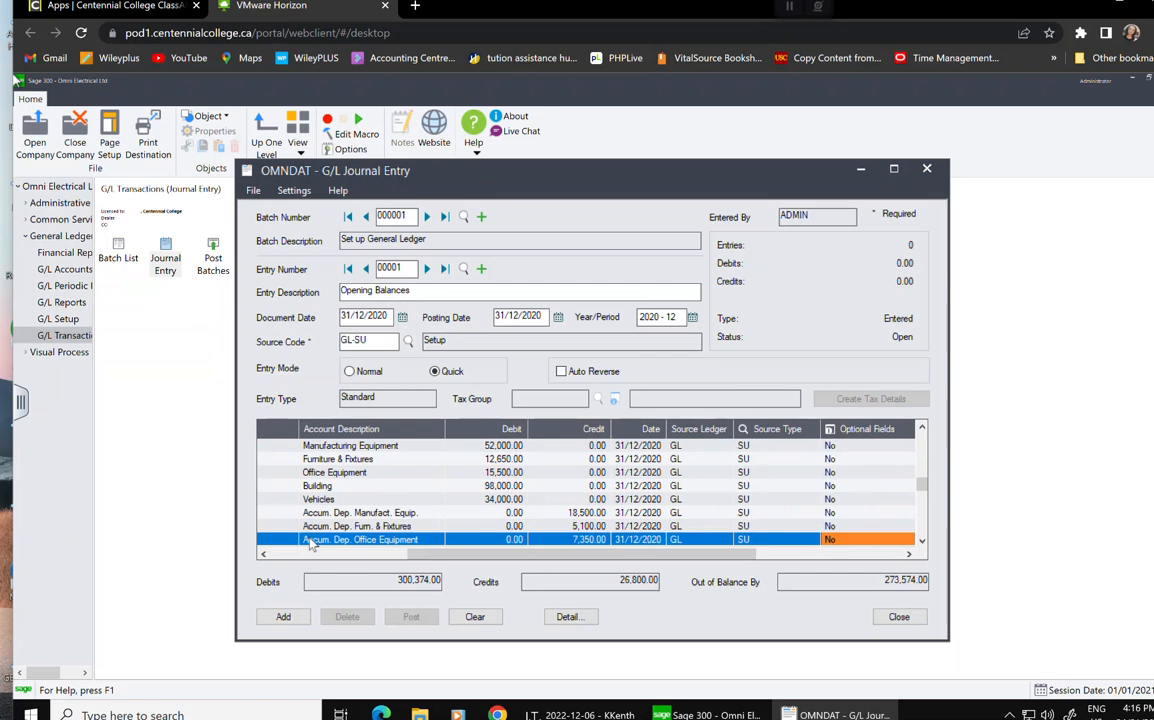
pyautogui.press('Tab')
pyautogui.press('Tab')
pyautogui.press('Tab')
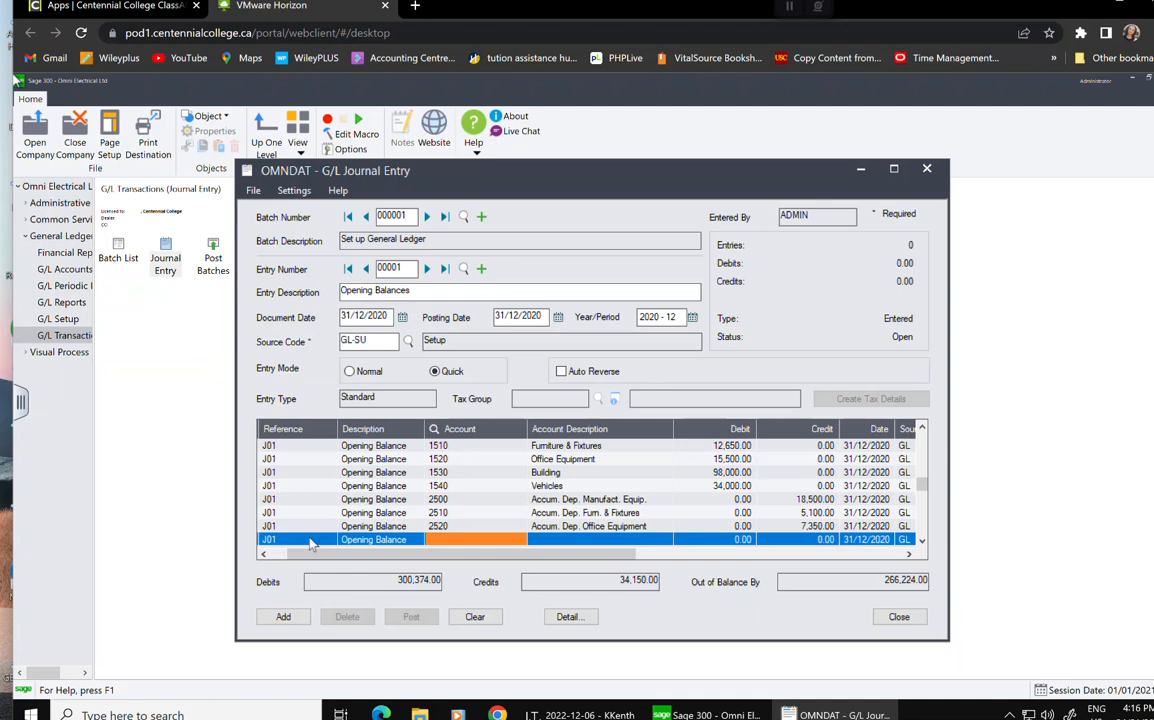
# Credit account 2530 with 25,000.00 on a new line.
pyautogui.write('2530')
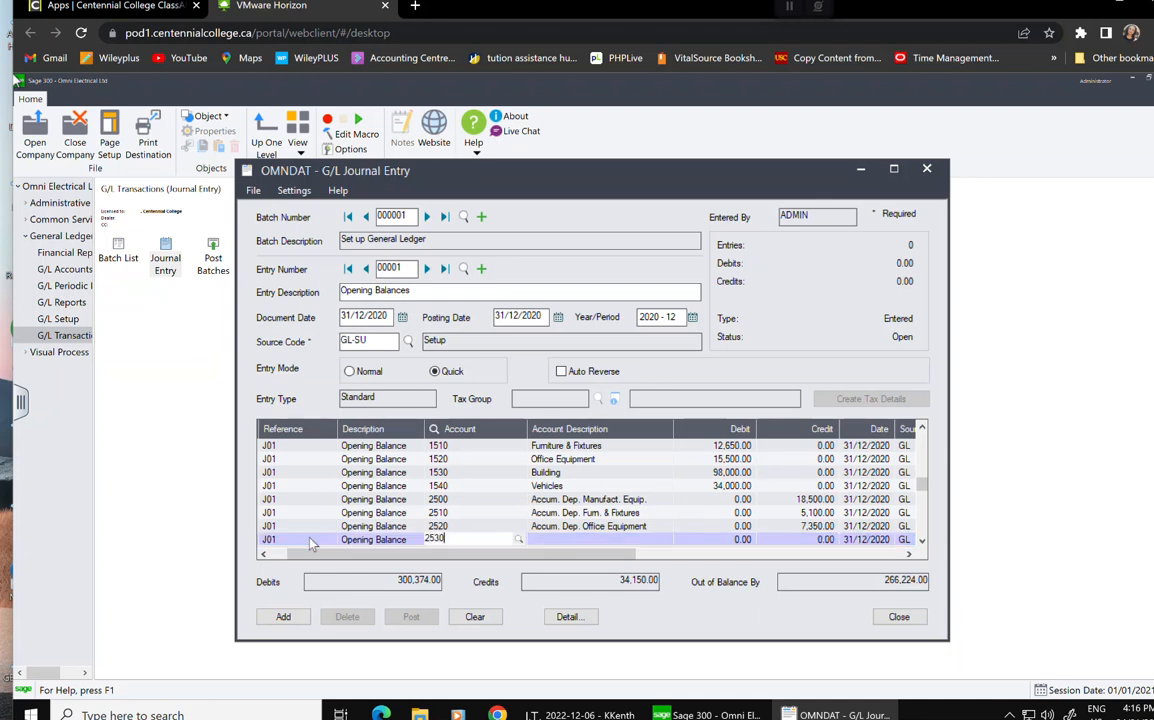
pyautogui.press('Tab')
pyautogui.press('Tab')
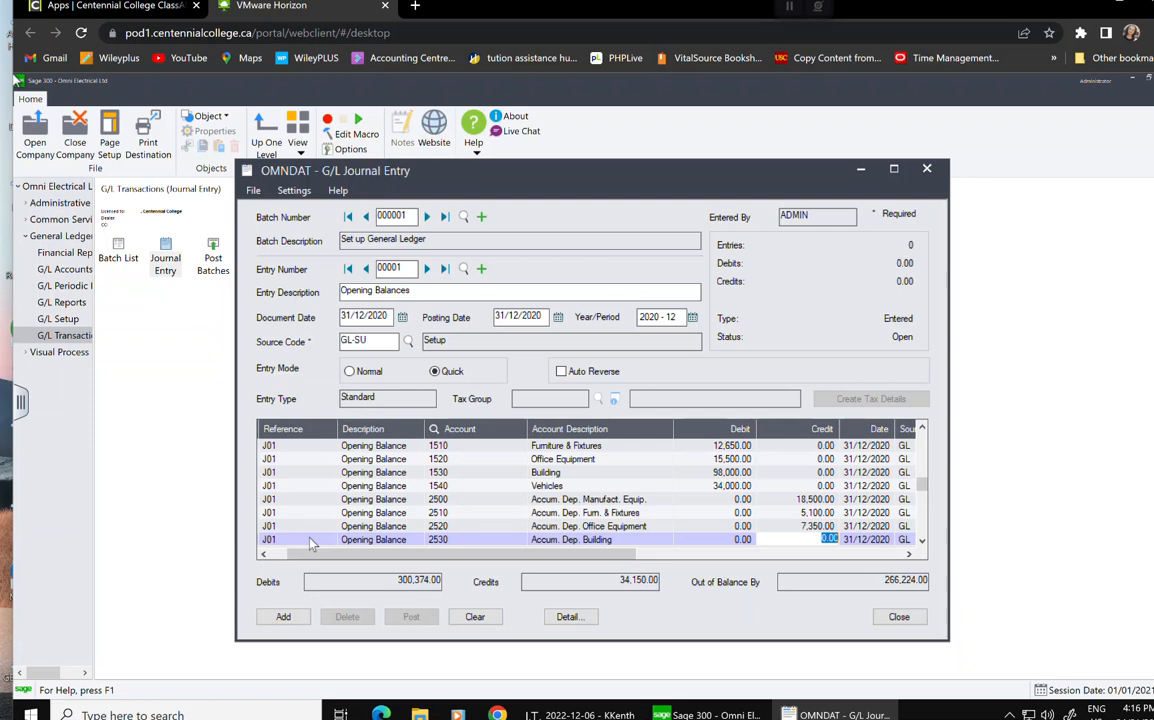
pyautogui.write('25,000.00')
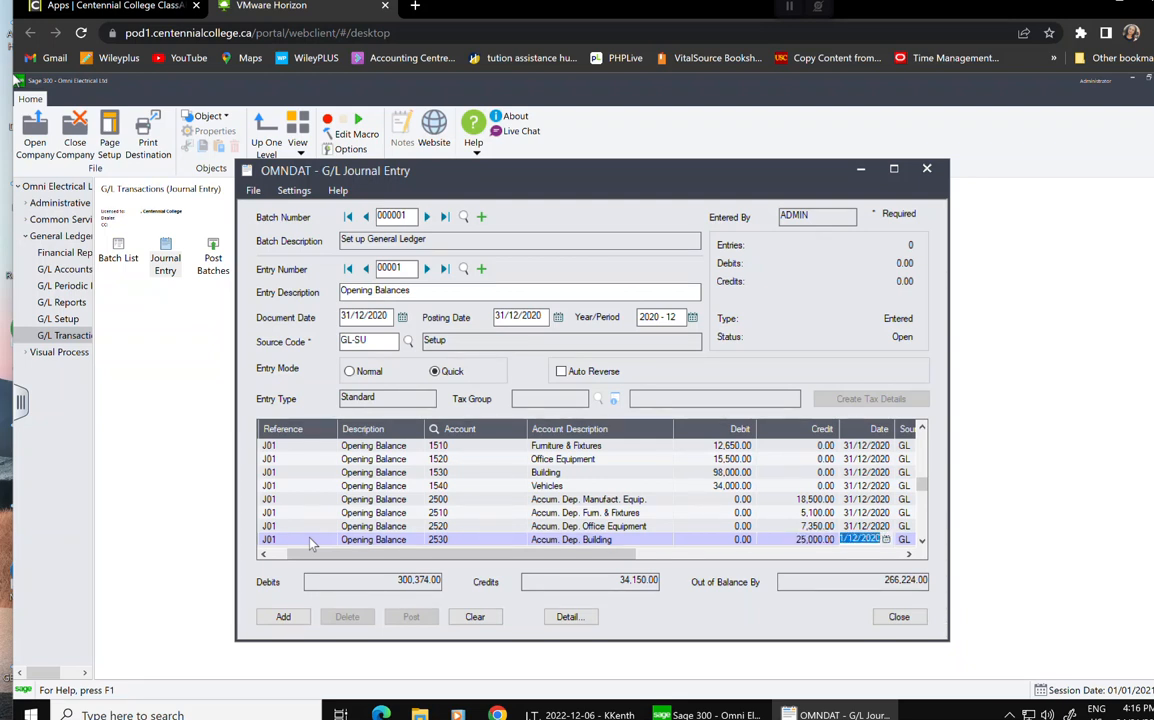
pyautogui.press('Tab')
pyautogui.press('Tab')
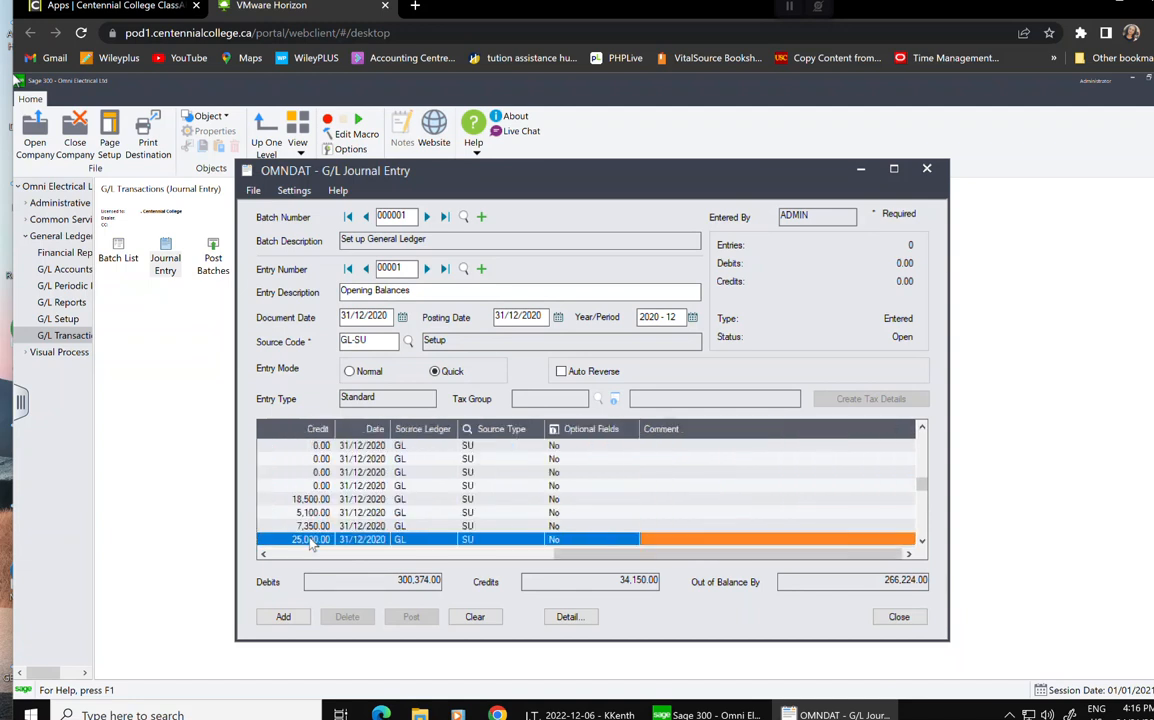
pyautogui.press('Tab')
pyautogui.press('Tab')
pyautogui.press('Tab')
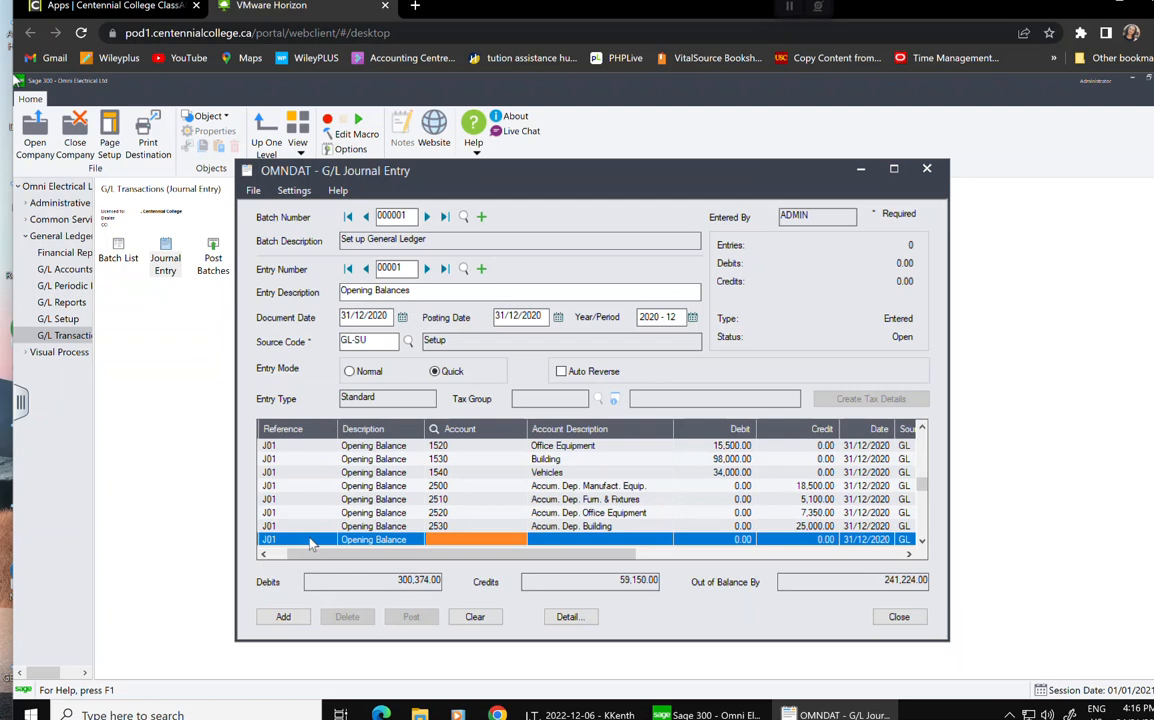
# Credit account 2540 Accum. Dep. Vehicles 6,350.00 and start the next line.
pyautogui.write('2540')
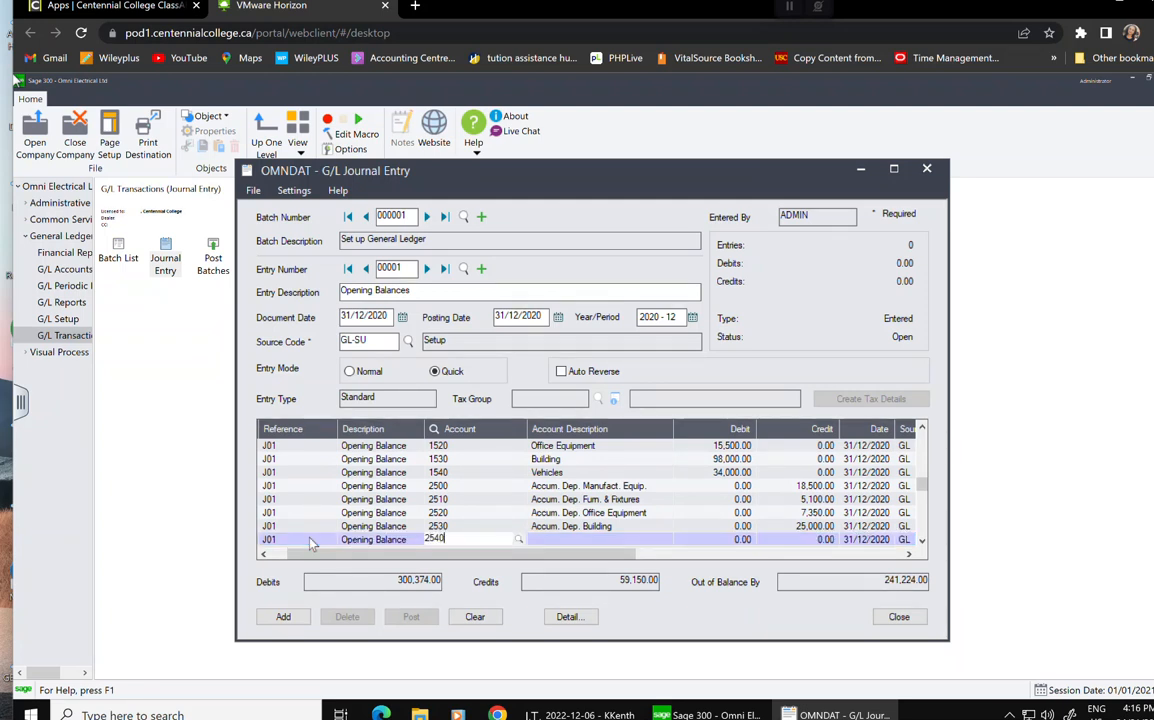
pyautogui.press('Tab')
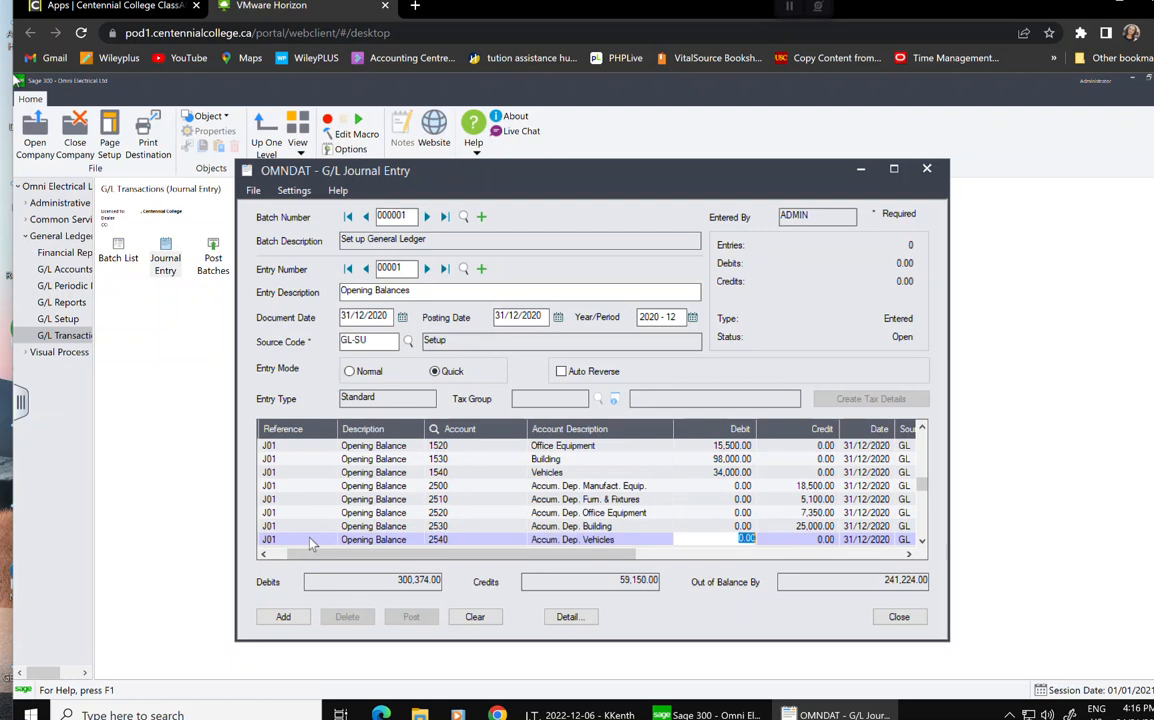
pyautogui.press('Tab')
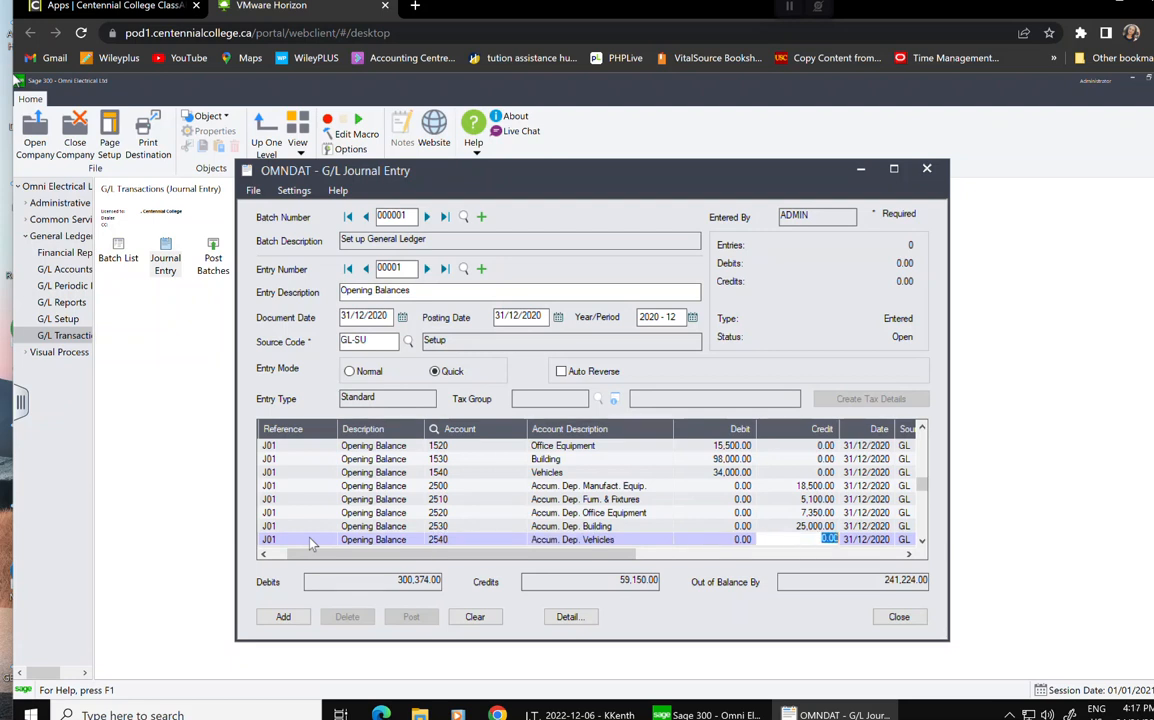
pyautogui.write('6350')
pyautogui.press('Tab')
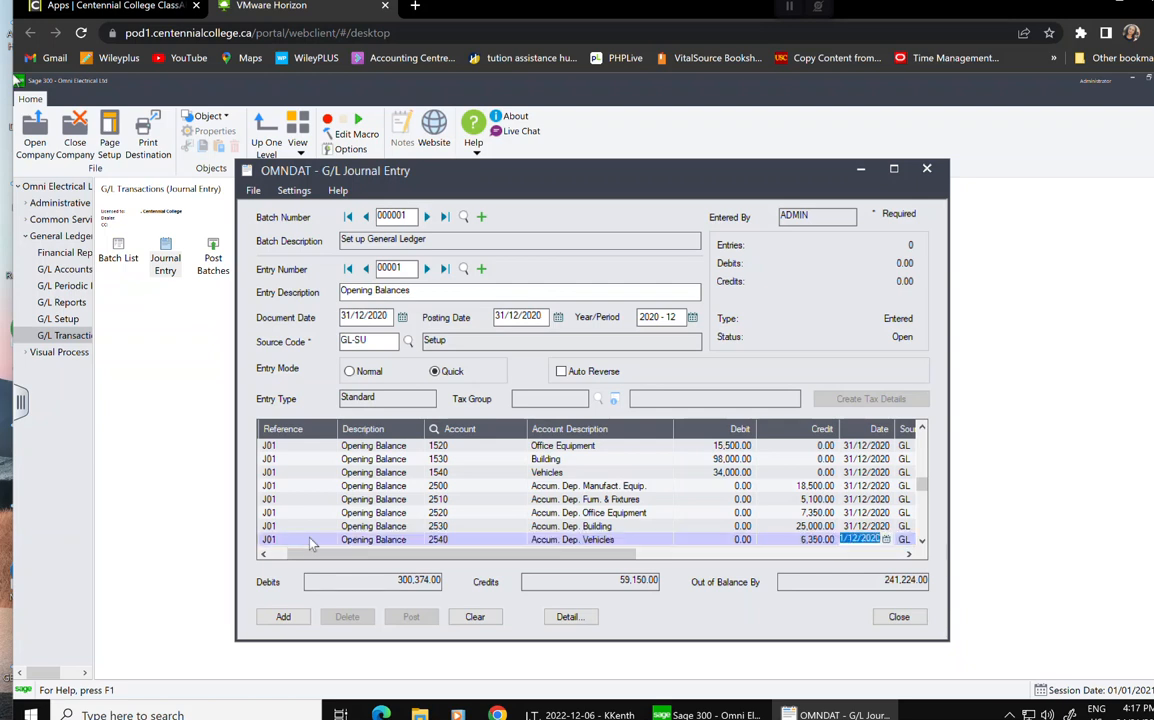
pyautogui.press('Tab')
pyautogui.press('Tab')
pyautogui.press('Tab')
pyautogui.press('Tab')
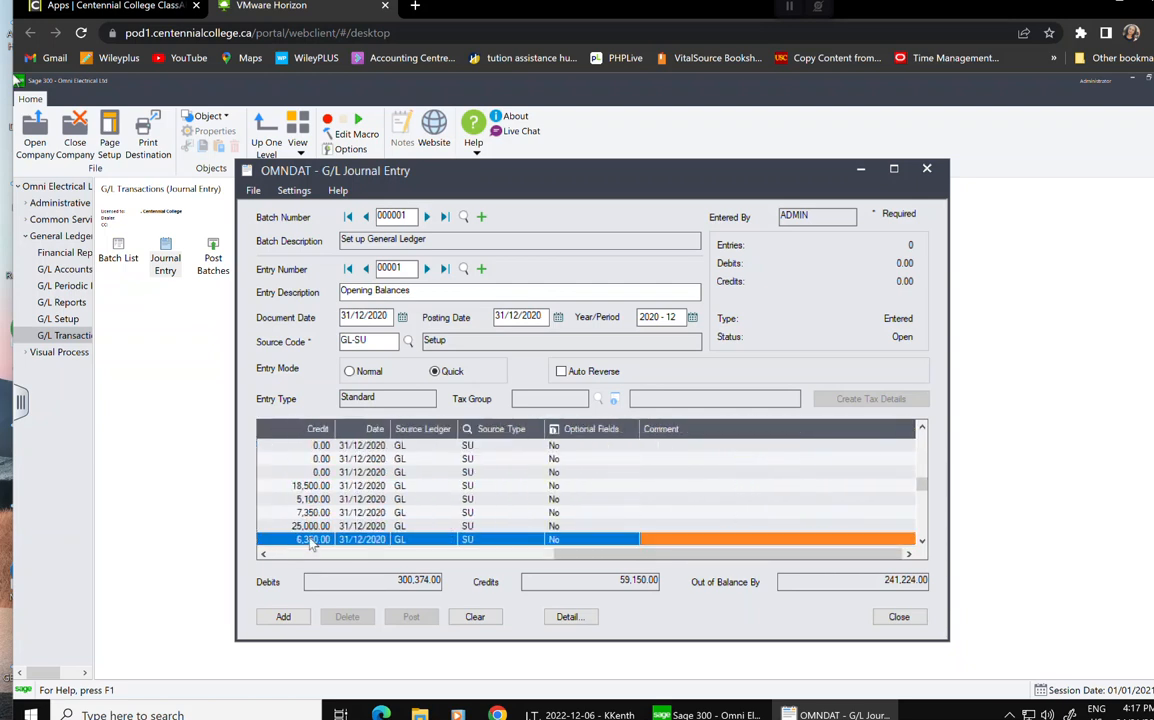
pyautogui.press('Tab')
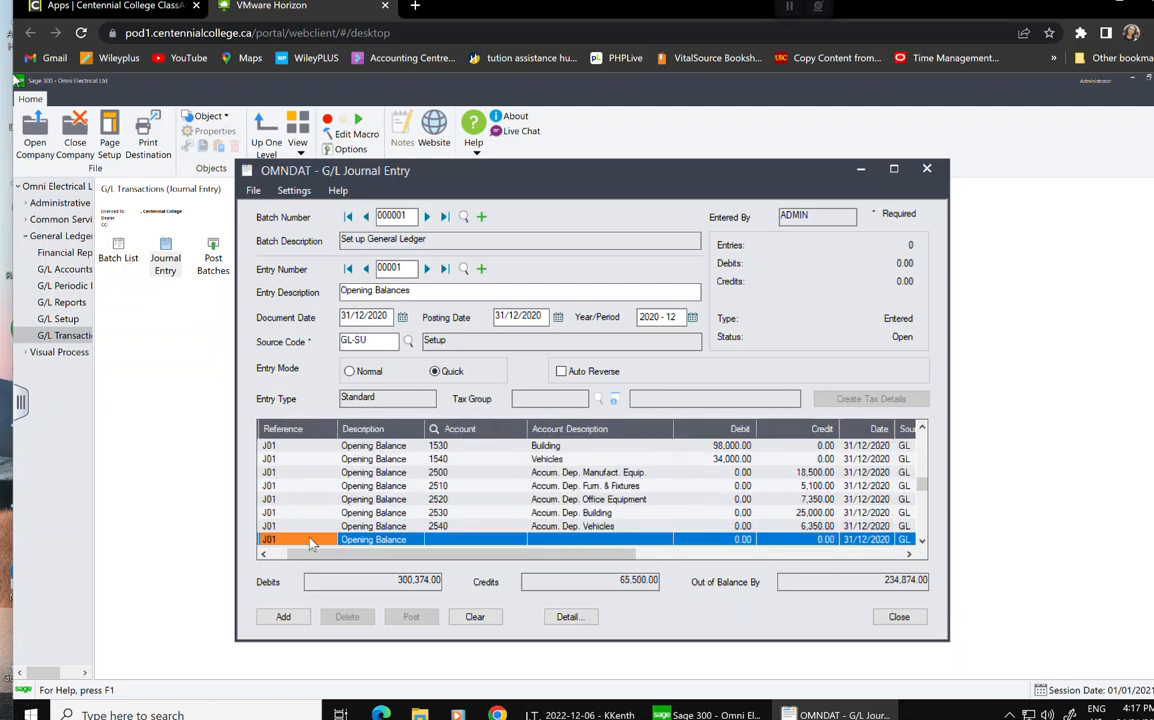
pyautogui.press('Tab')
pyautogui.press('Tab')
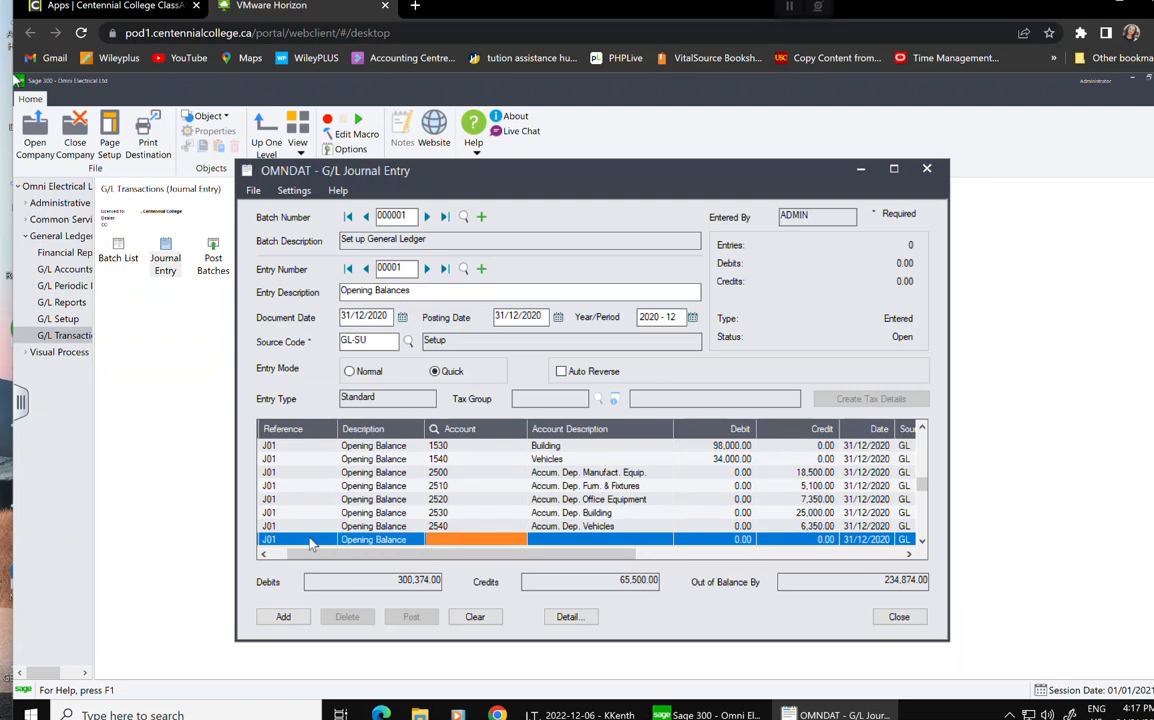
# Credit account 3000 Accounts Payable 57,000.00.
pyautogui.write('3000')
pyautogui.press('Tab')
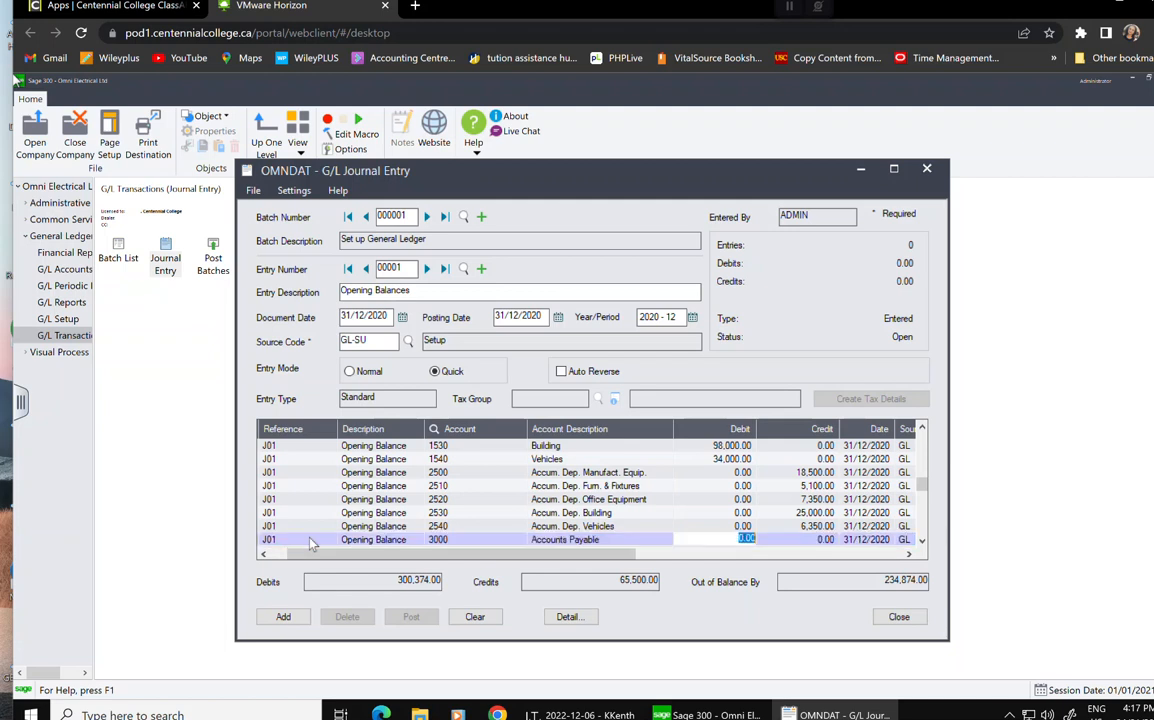
pyautogui.press('Tab')
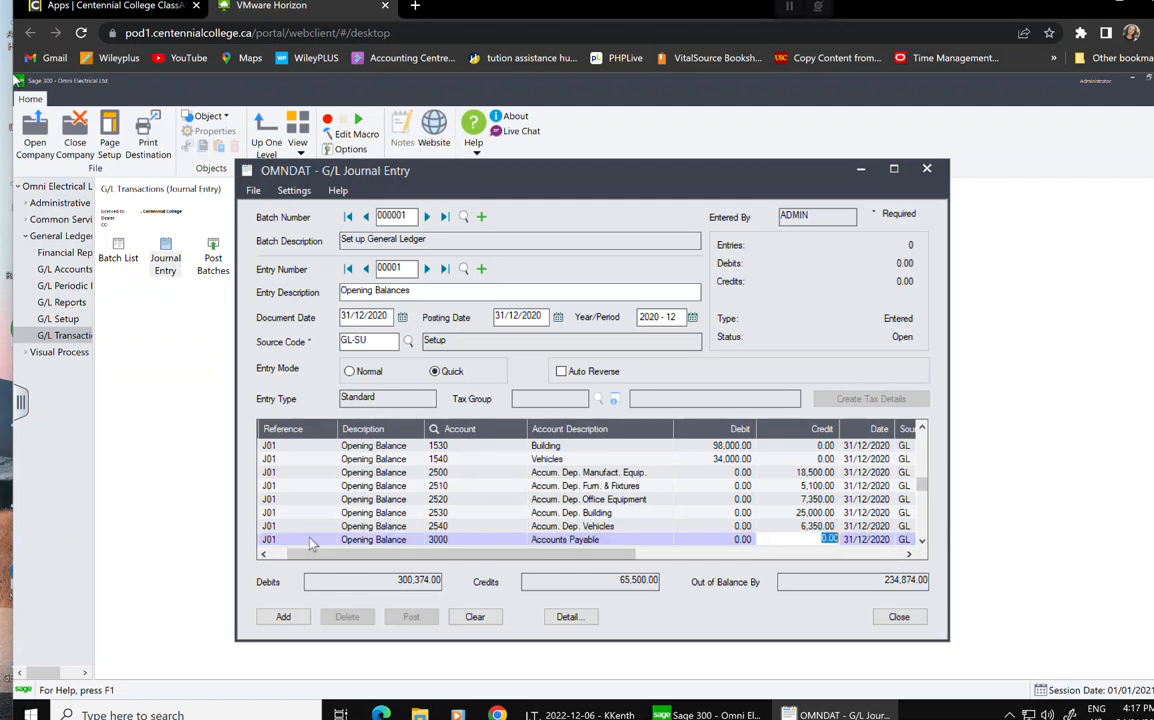
pyautogui.write('57000')
pyautogui.press('Tab')
pyautogui.press('Tab')
pyautogui.press('Tab')
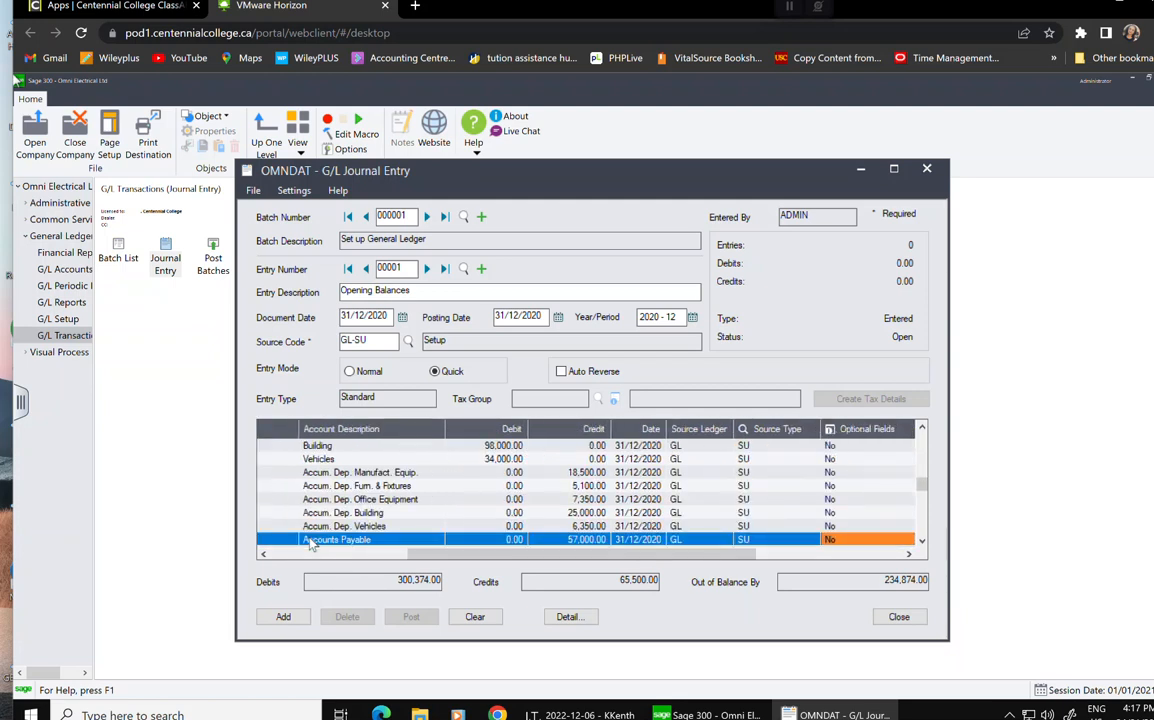
pyautogui.press('Tab')
pyautogui.press('Tab')
pyautogui.press('Tab')
pyautogui.press('Tab')
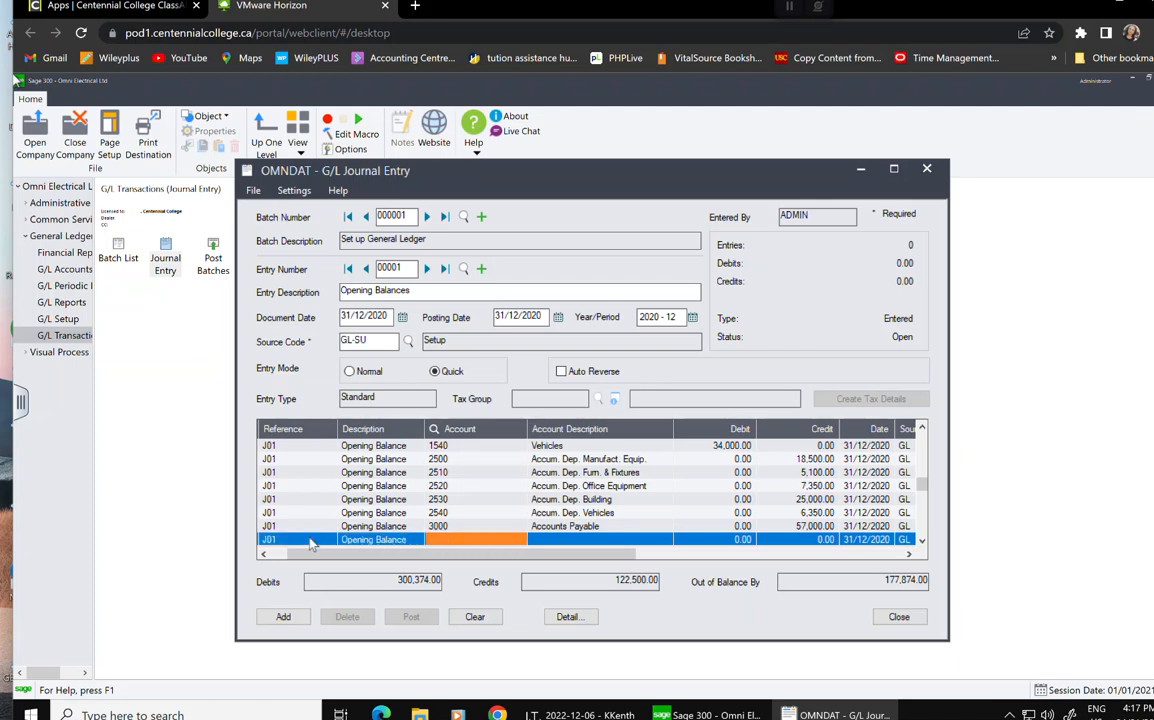
# Credit account 3100 GST/HST Payable 4,330.63 on a new line.
pyautogui.write('3100')
pyautogui.press('Tab')
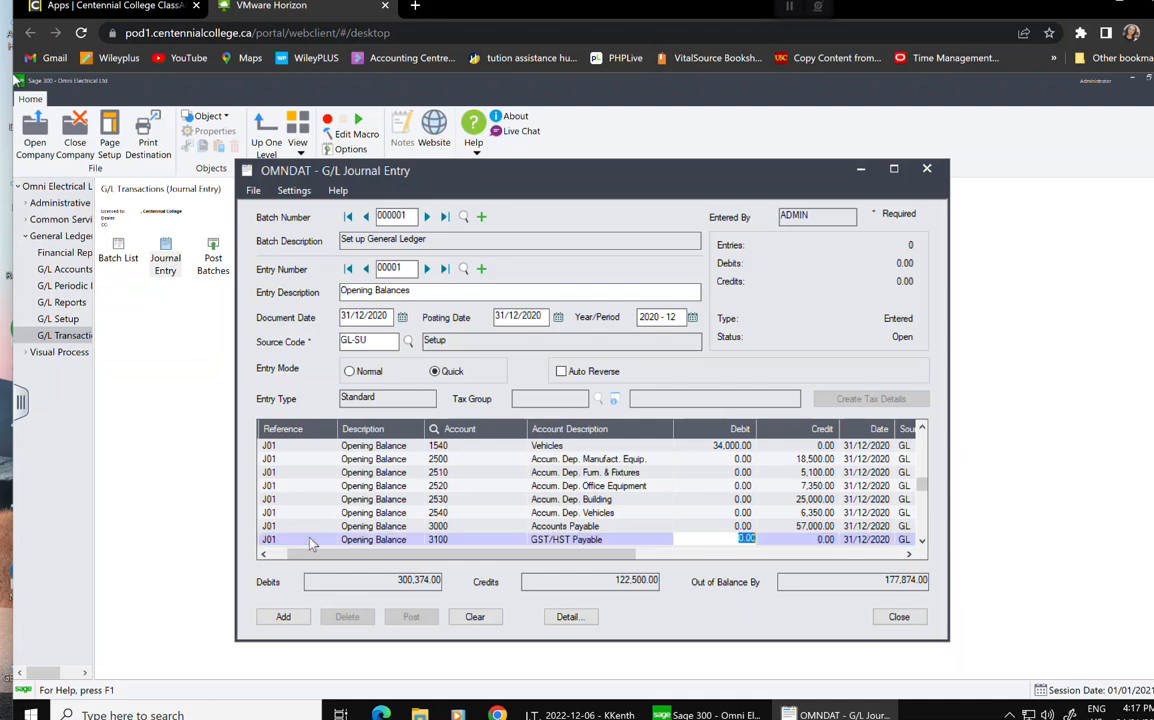
pyautogui.press('Tab')
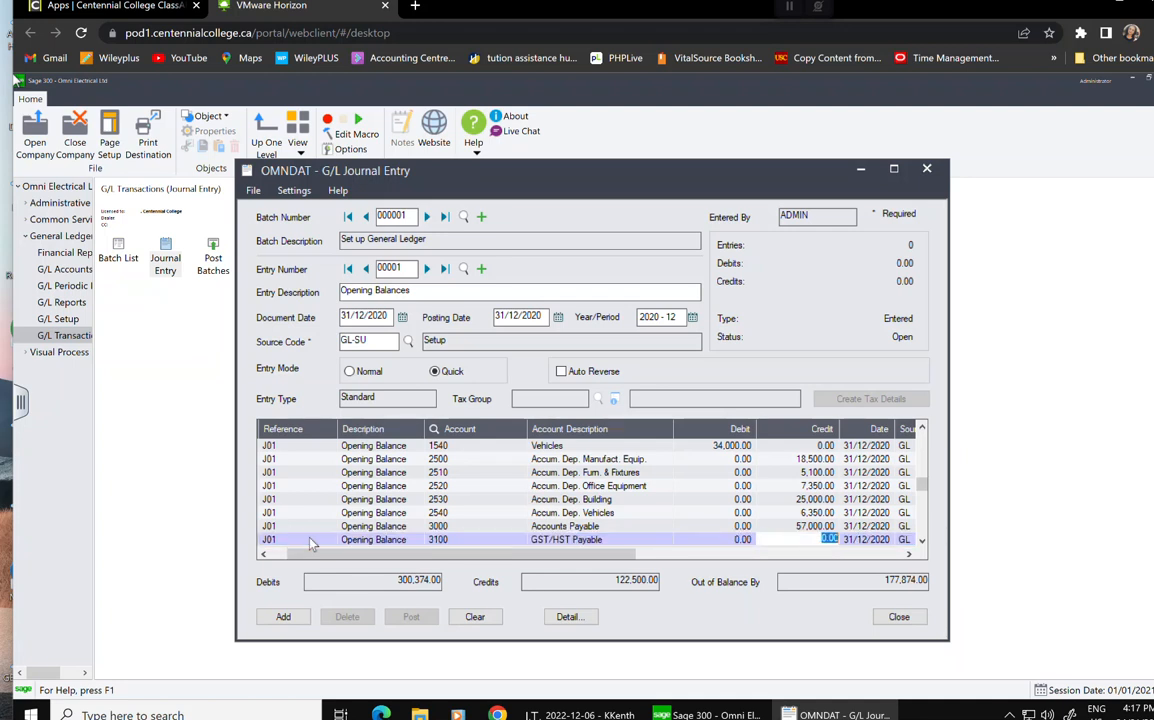
pyautogui.write('4,330.63')
pyautogui.press('Tab')
pyautogui.press('Tab')
pyautogui.press('Tab')
pyautogui.press('Tab')
pyautogui.press('Tab')
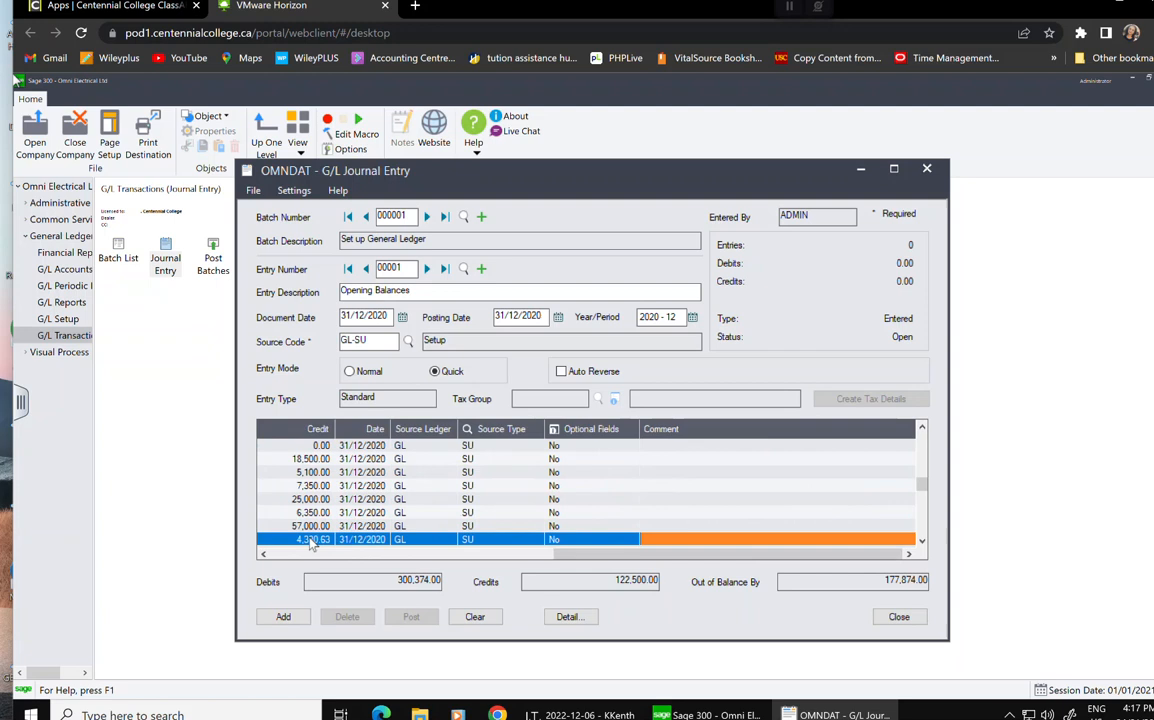
pyautogui.press('Tab')
pyautogui.press('Tab')
pyautogui.press('Tab')
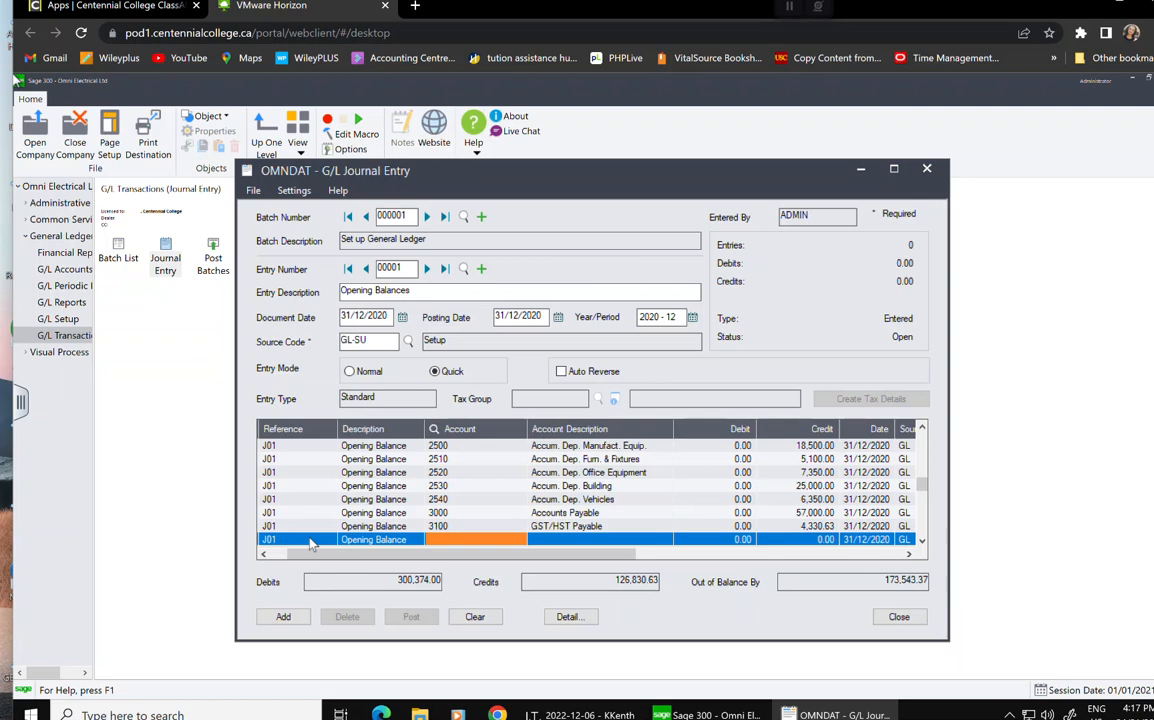
# Debit account 3110 GST/HST Recoverable 4,218.81 on the next line.
pyautogui.write('3110')
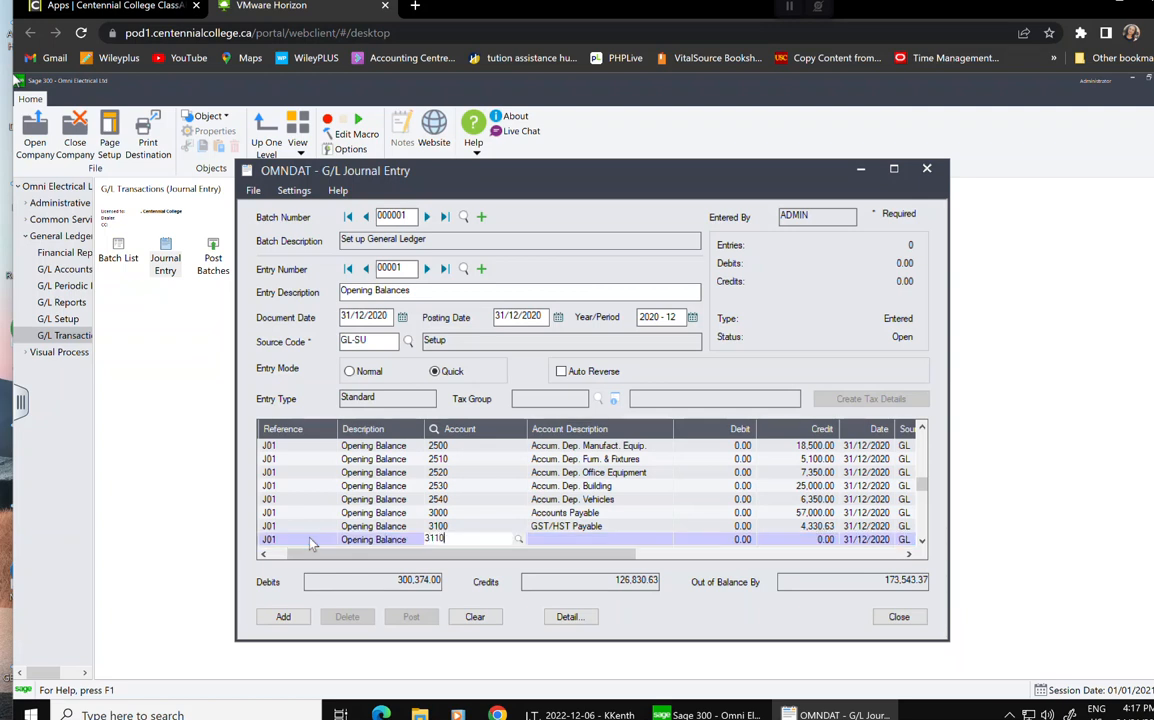
pyautogui.press('Tab')
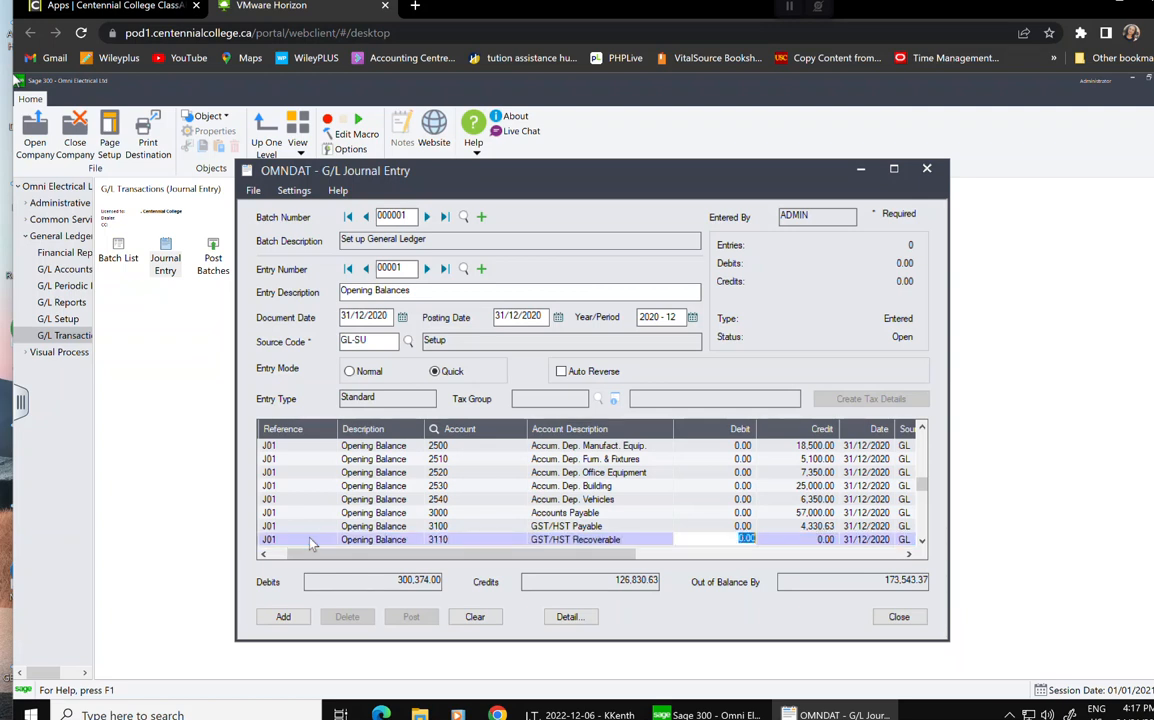
pyautogui.write('4,218.81')
pyautogui.press('Tab')
pyautogui.press('Tab')
pyautogui.press('Tab')
pyautogui.press('Tab')
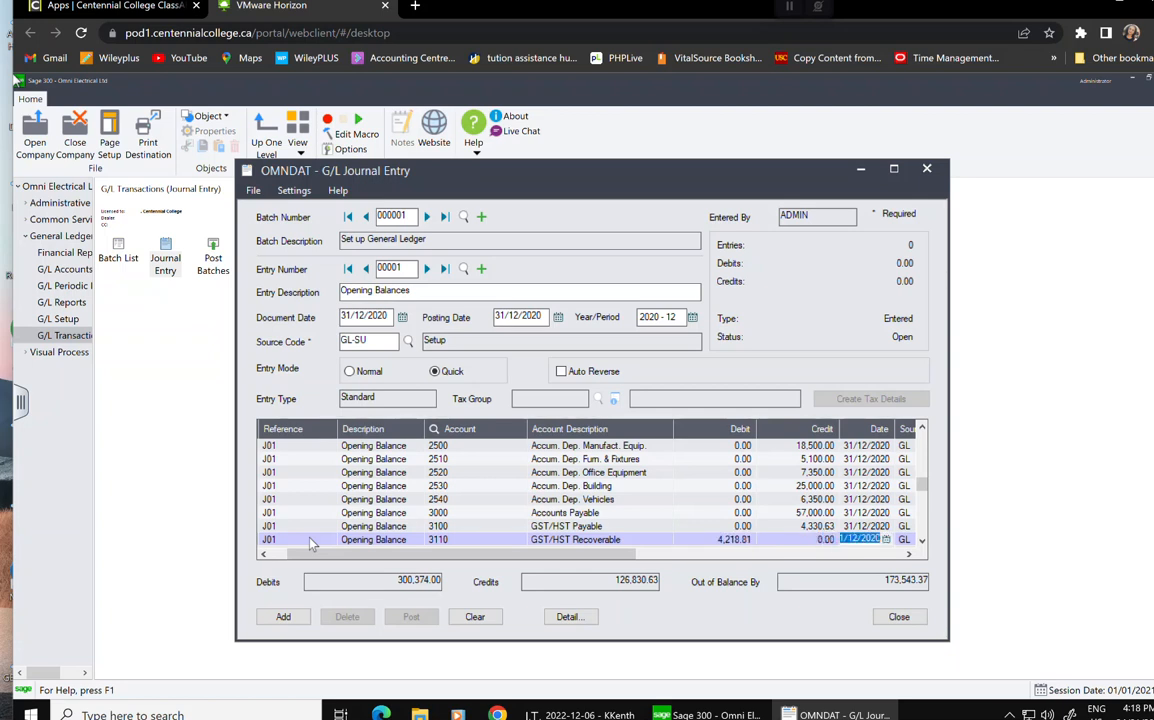
pyautogui.press('Tab')
pyautogui.press('Tab')
pyautogui.press('Tab')
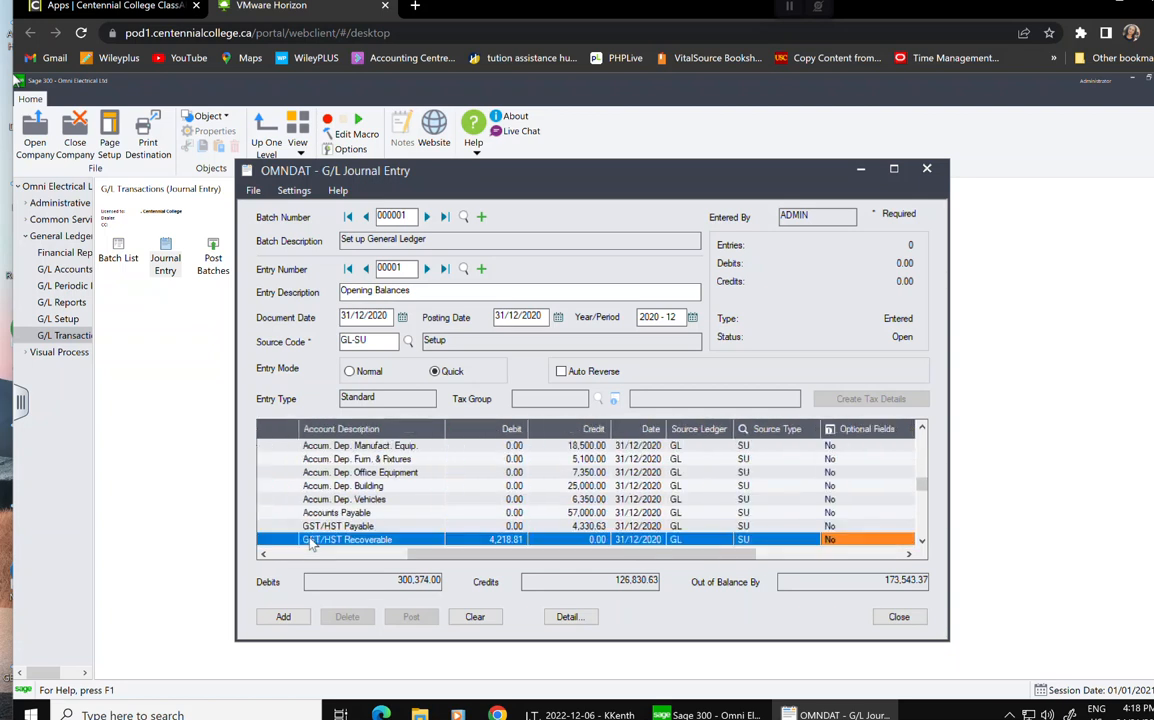
pyautogui.press('Tab')
pyautogui.press('Tab')
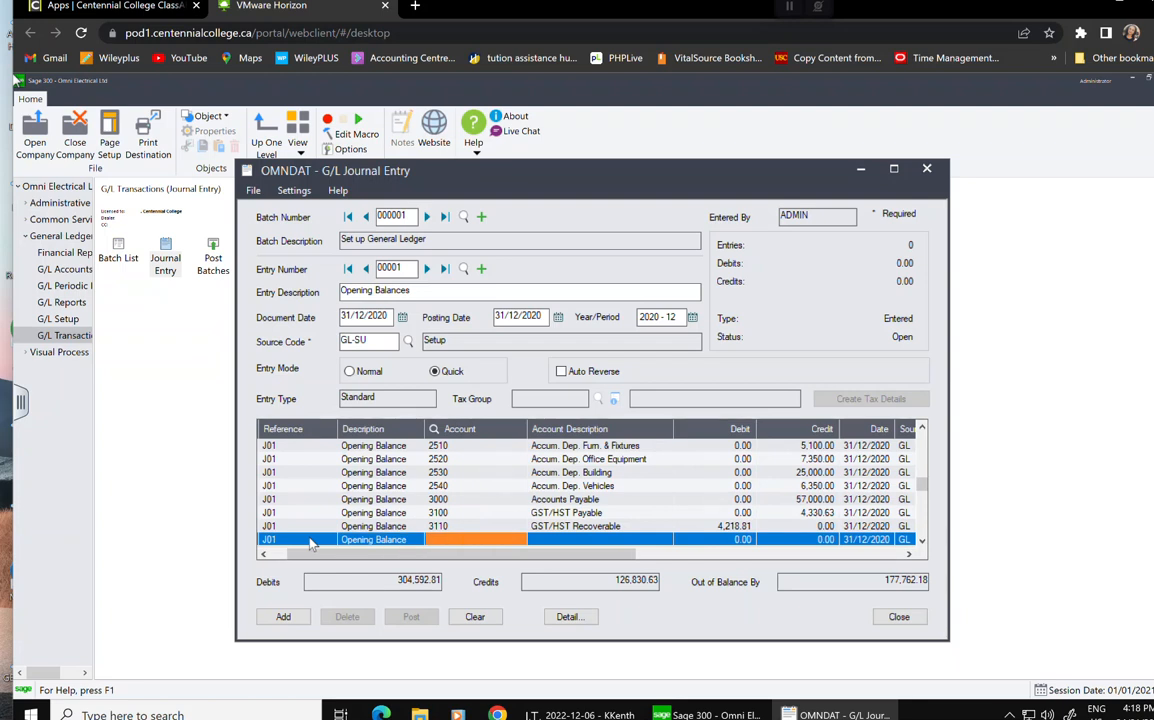
# Credit account 3200 Income Tax Payable 4,329.00 and start a new line.
pyautogui.write('3200')
pyautogui.press('Tab')
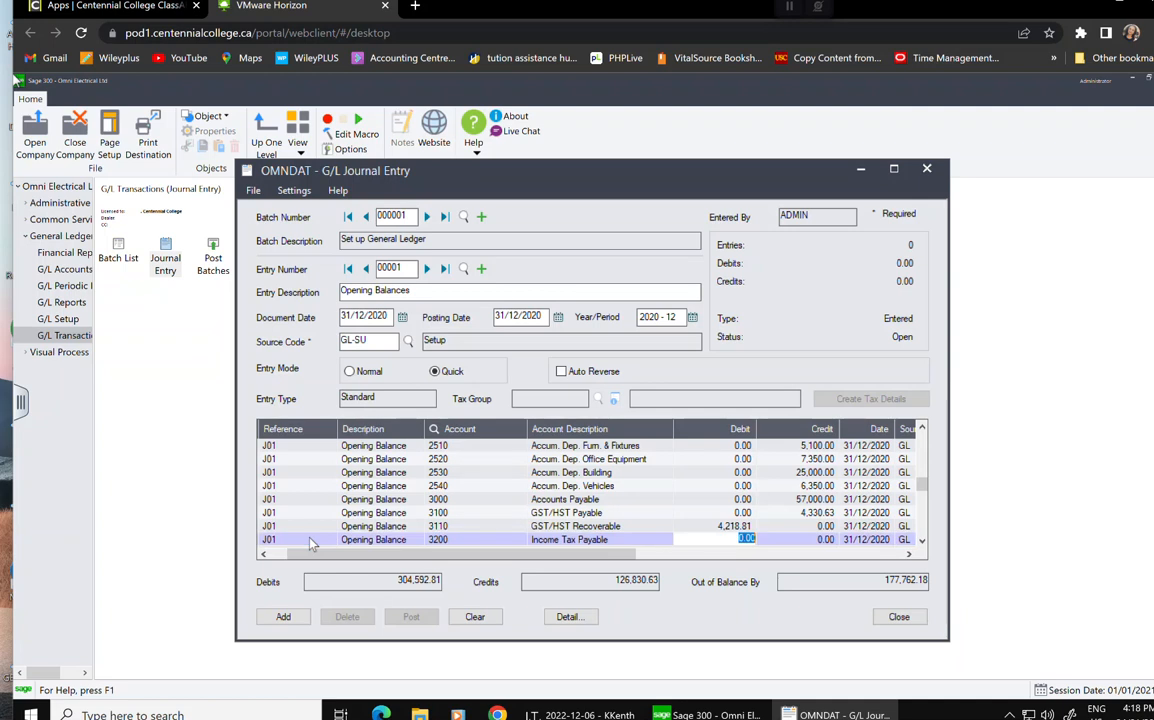
pyautogui.press('Tab')
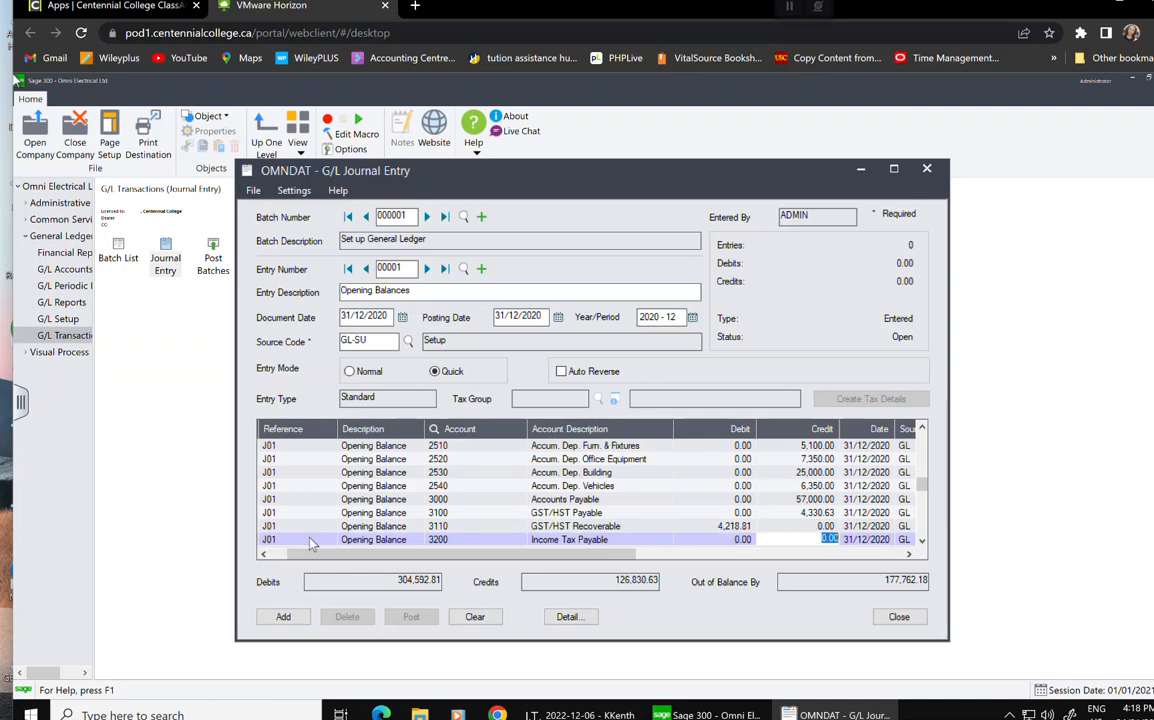
pyautogui.write('4,329')
pyautogui.press('Tab')
pyautogui.press('Tab')
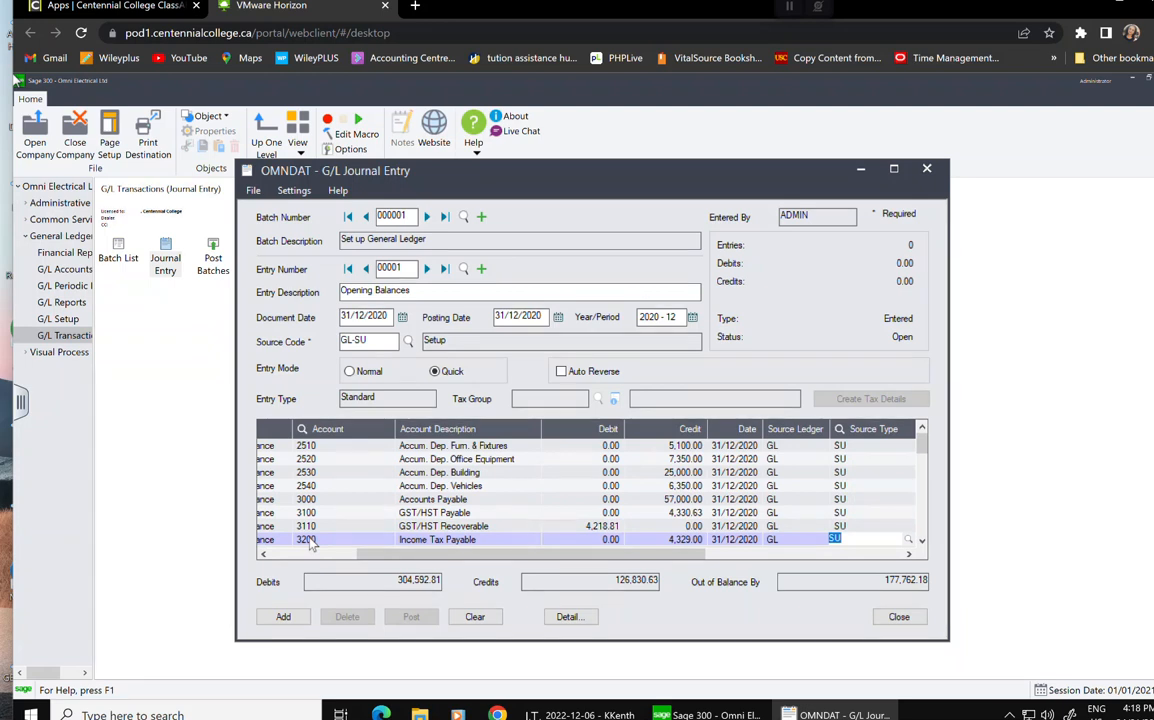
pyautogui.press('Tab')
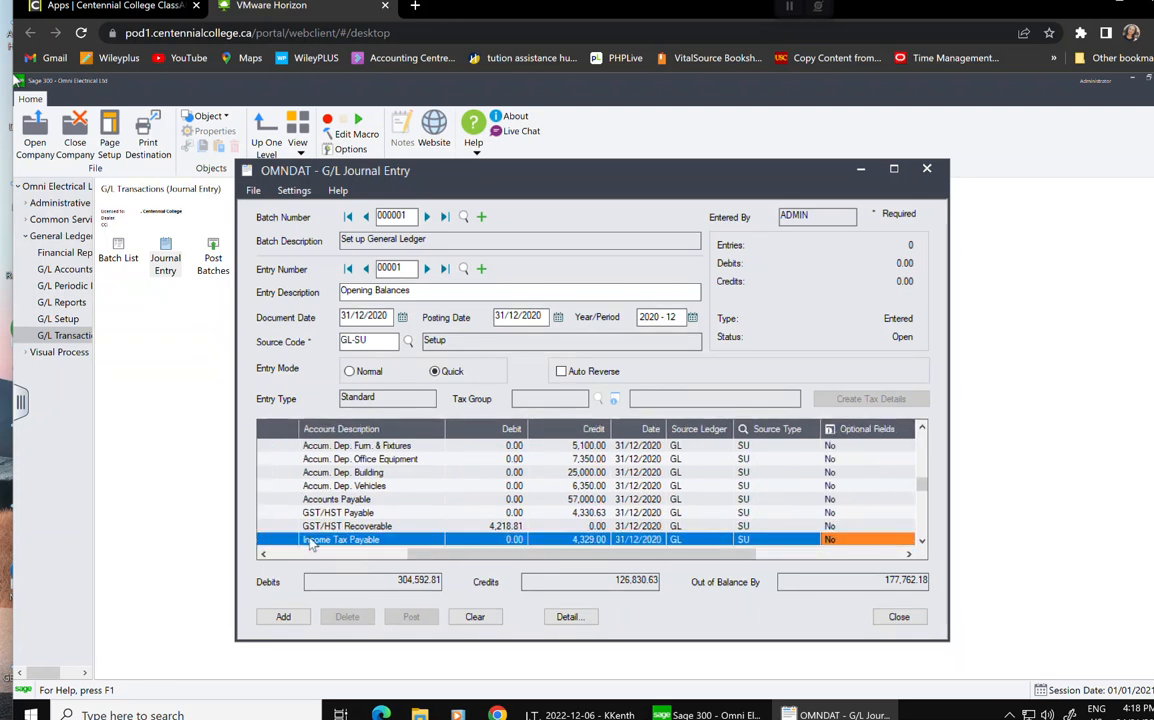
pyautogui.press('Tab')
pyautogui.press('Tab')
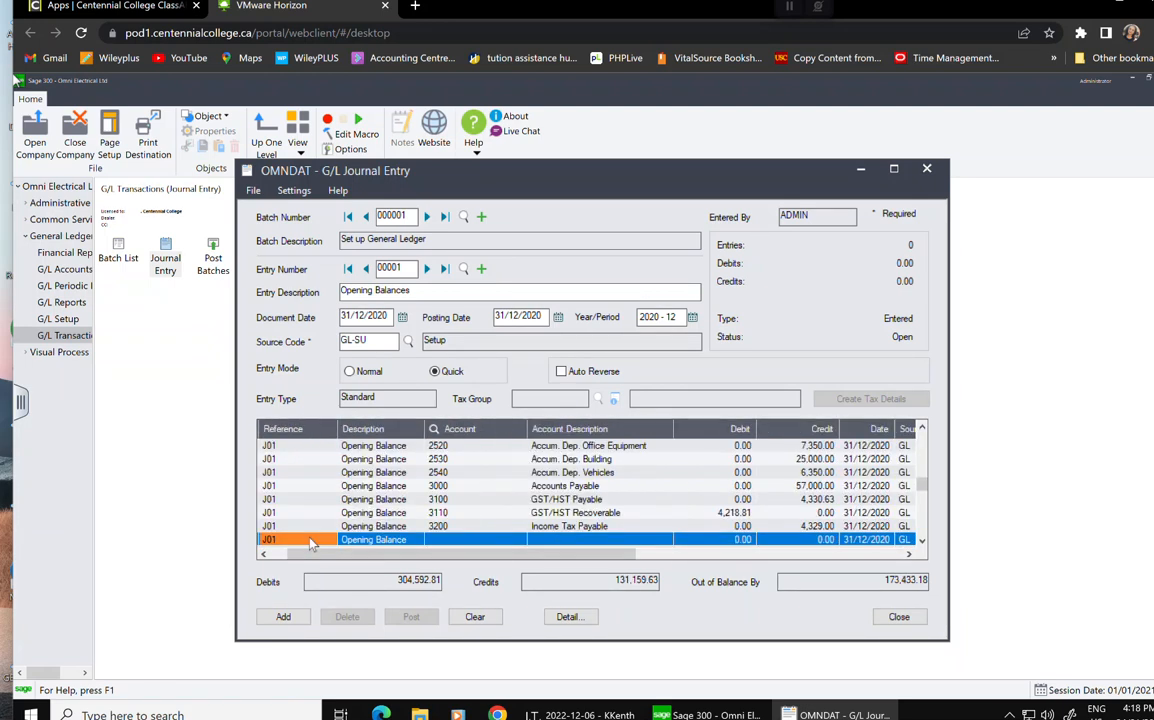
pyautogui.press('Tab')
pyautogui.press('Tab')
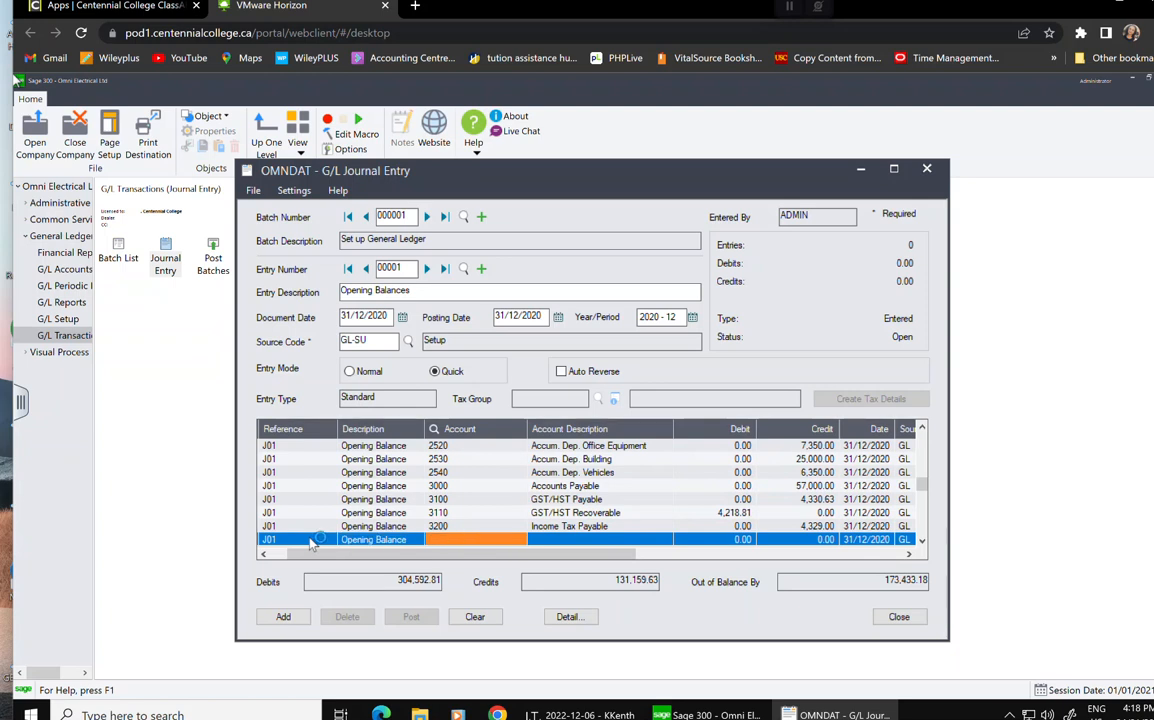
# Begin entering account 321 and reconnect the dropped VMware Horizon session.
pyautogui.write('321')
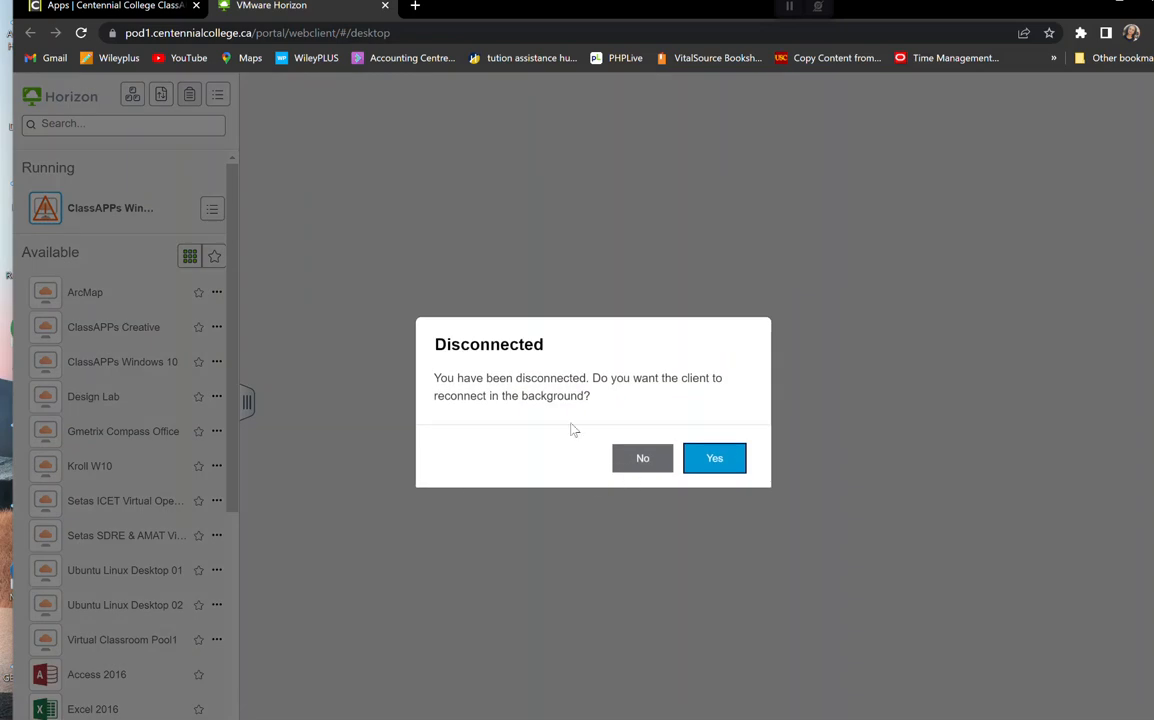
pyautogui.click(710, 466)
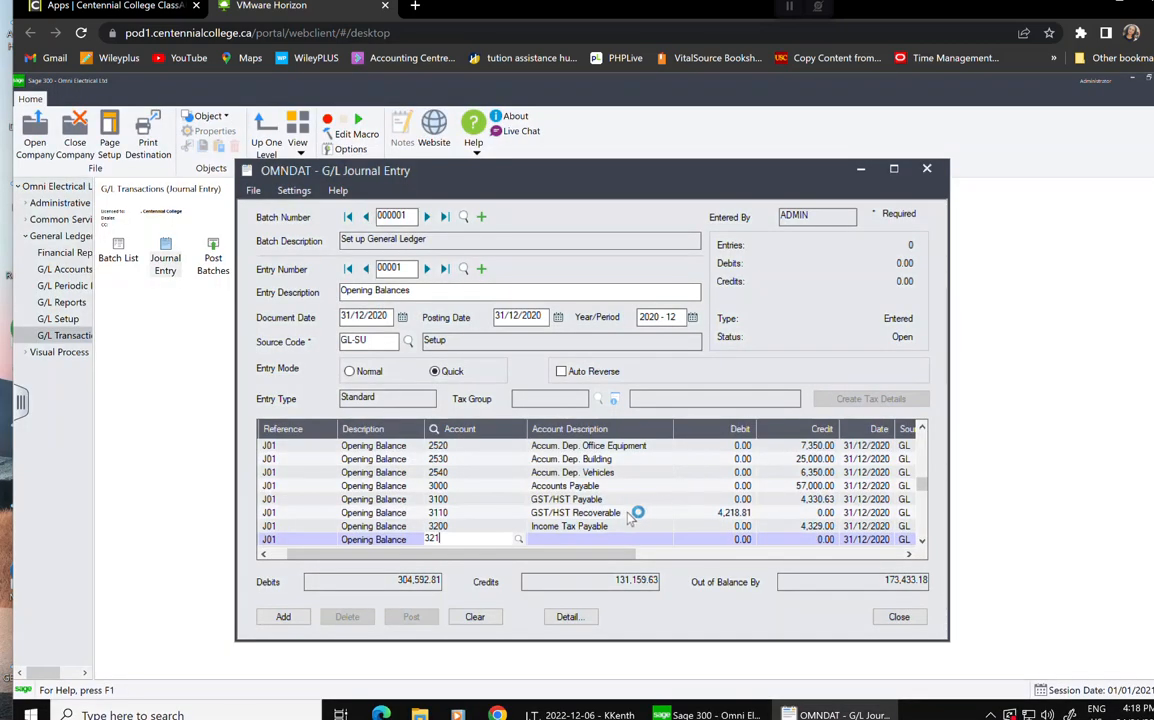
# Complete account 3210 CPP Payable with an 850.00 credit and start a new line.
pyautogui.write('0')
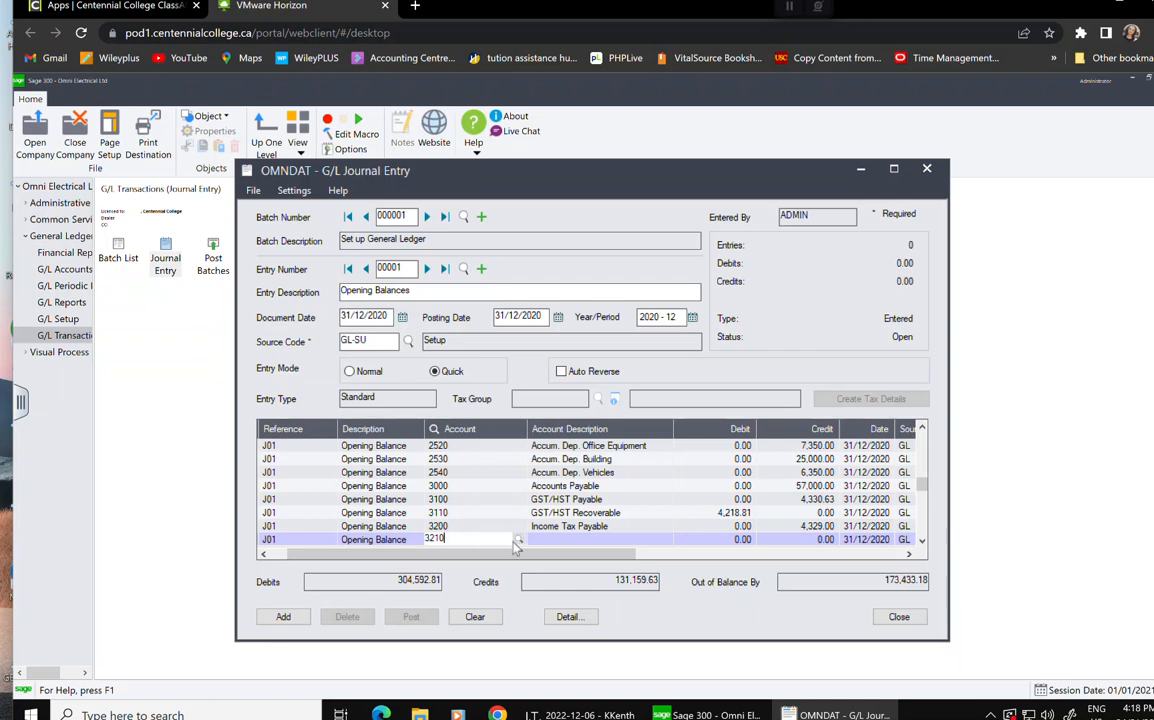
pyautogui.press('Tab')
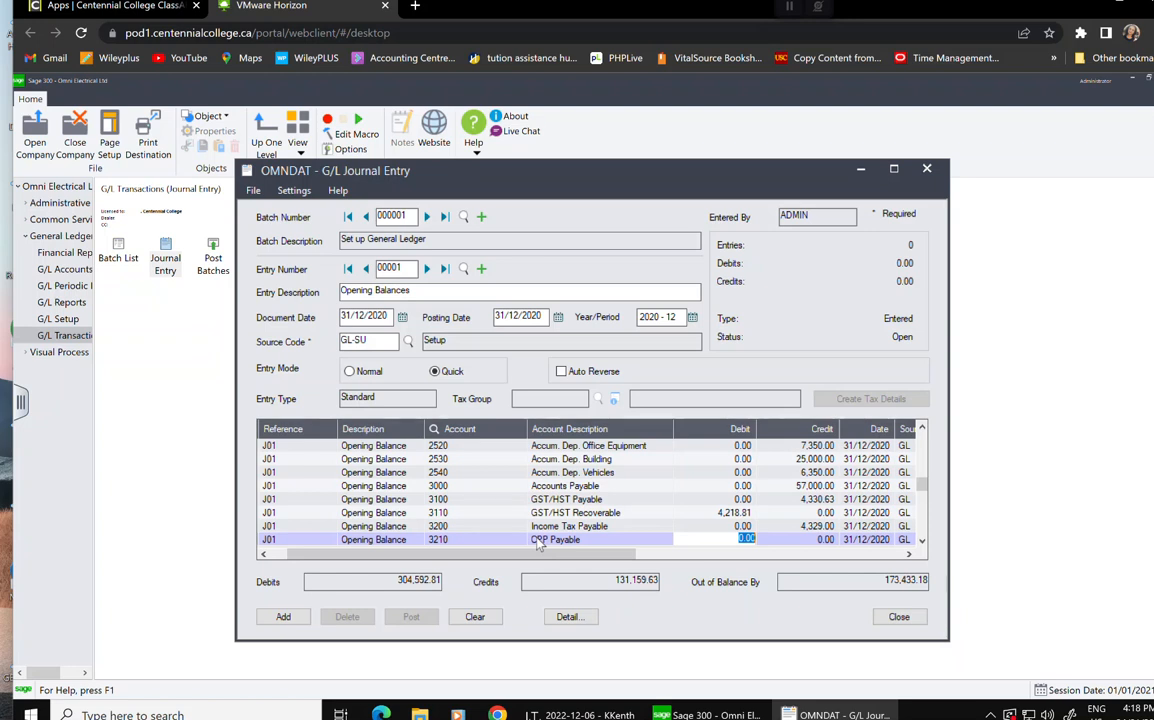
pyautogui.press('Tab')
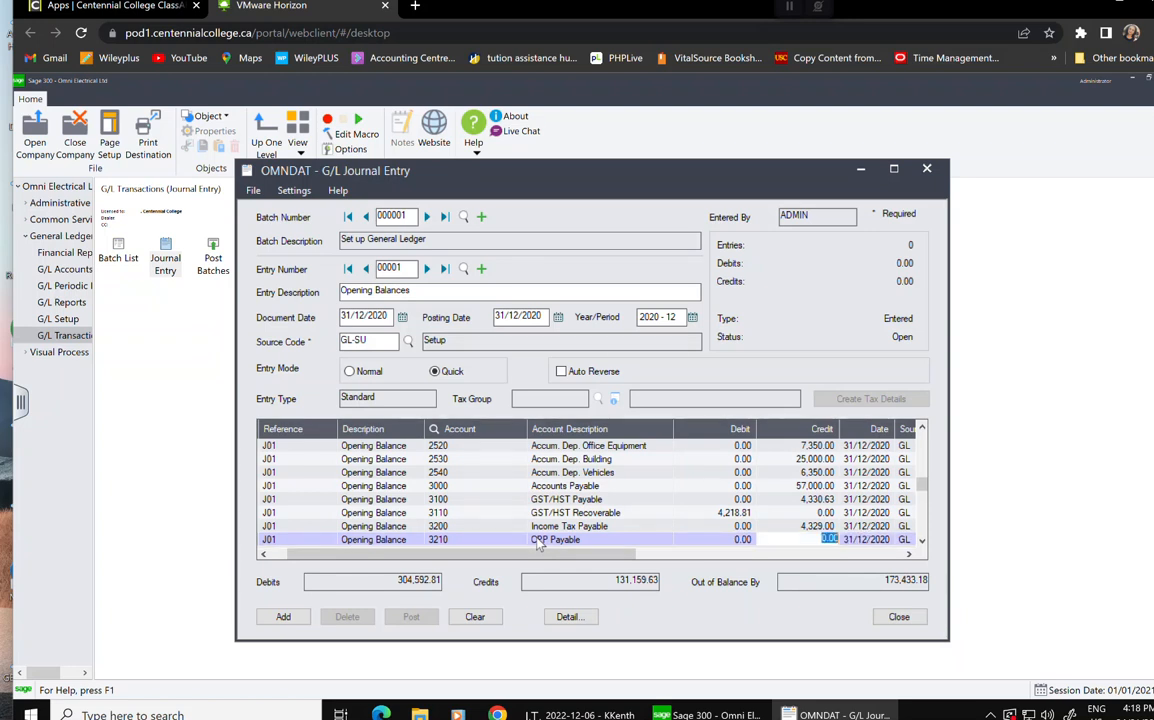
pyautogui.write('850')
pyautogui.press('Tab')
pyautogui.press('Tab')
pyautogui.press('Tab')
pyautogui.press('Tab')
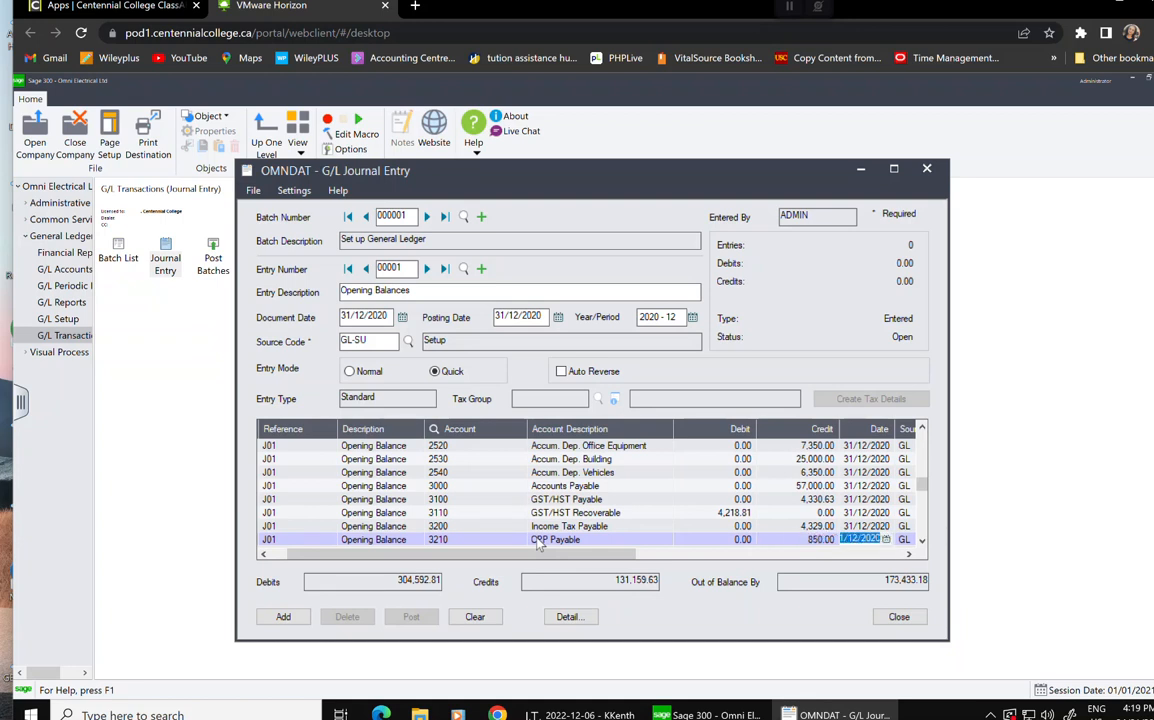
pyautogui.press('Tab')
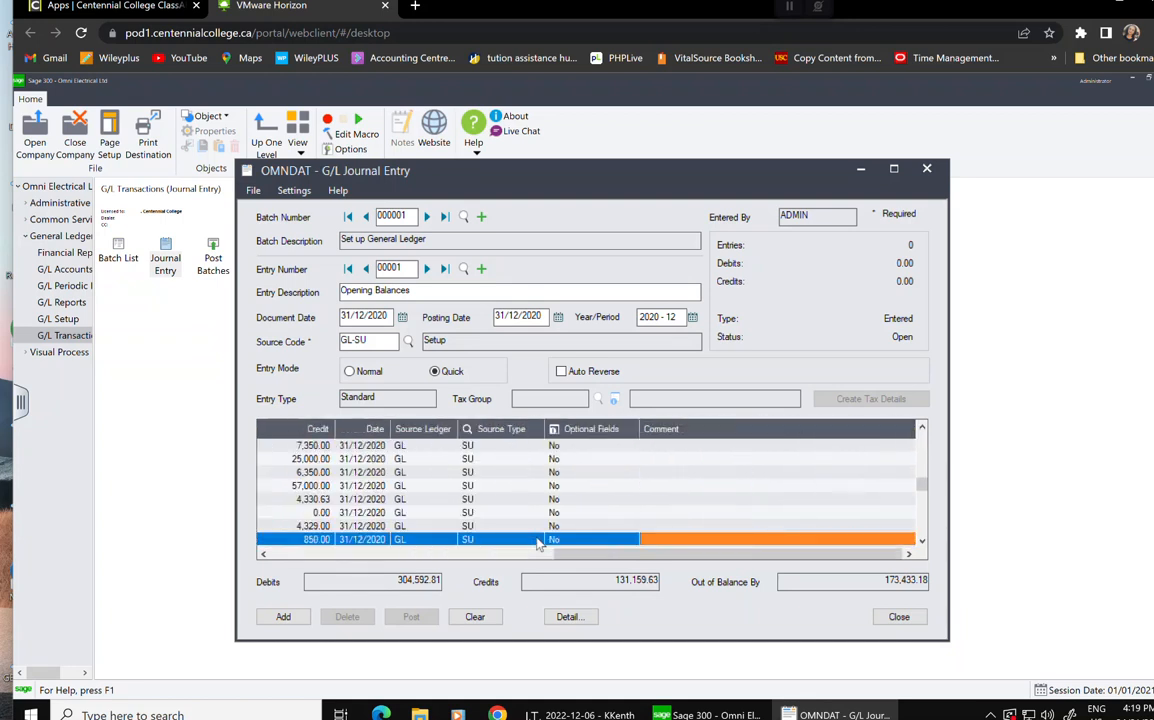
pyautogui.press('Tab')
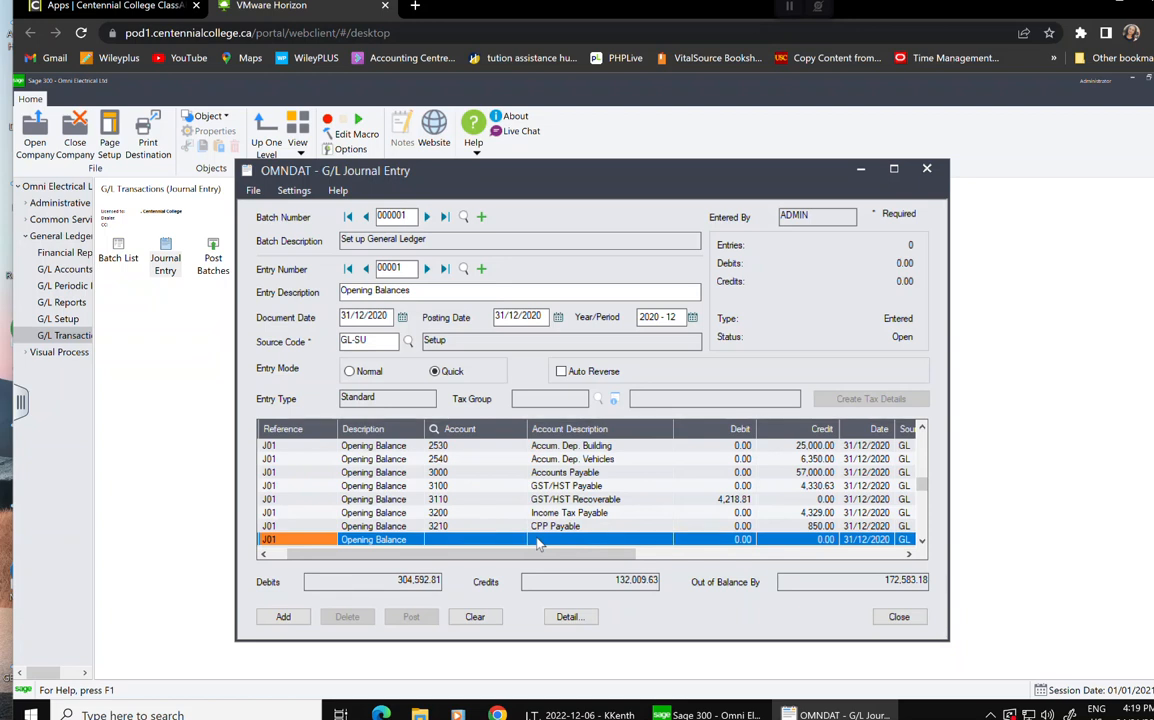
# Credit account 3220 EI Payable 1,200.00 on the new line.
pyautogui.click(509, 543)
pyautogui.write('3220')
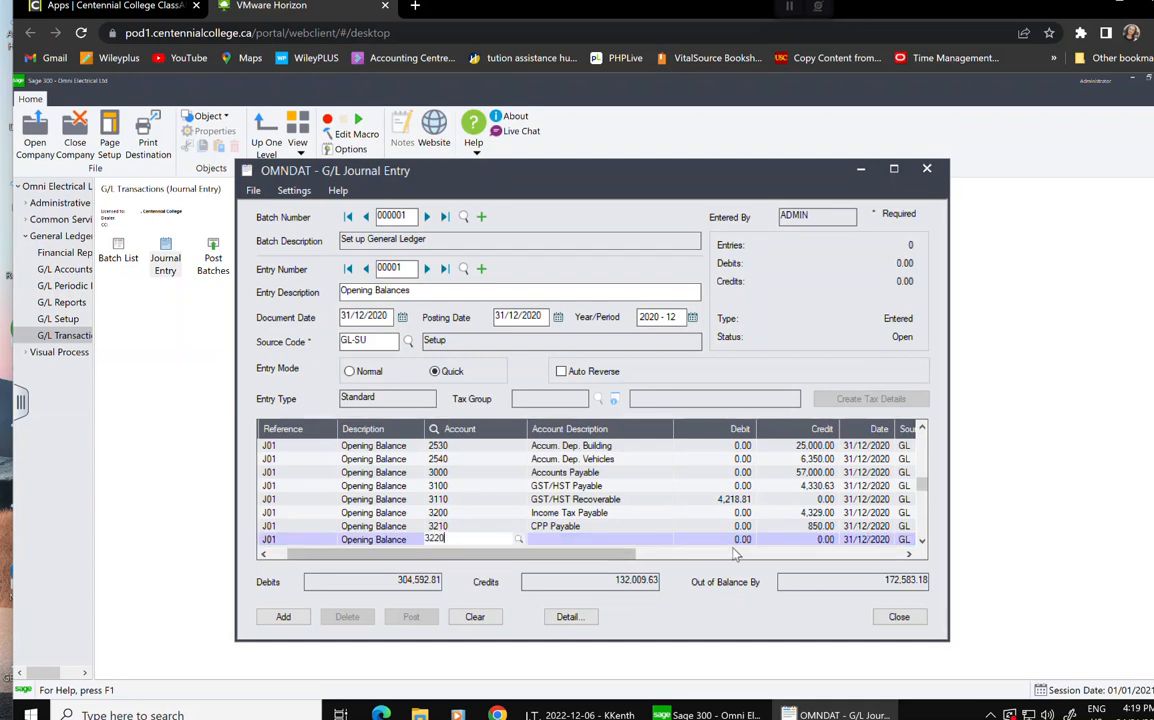
pyautogui.press('Tab')
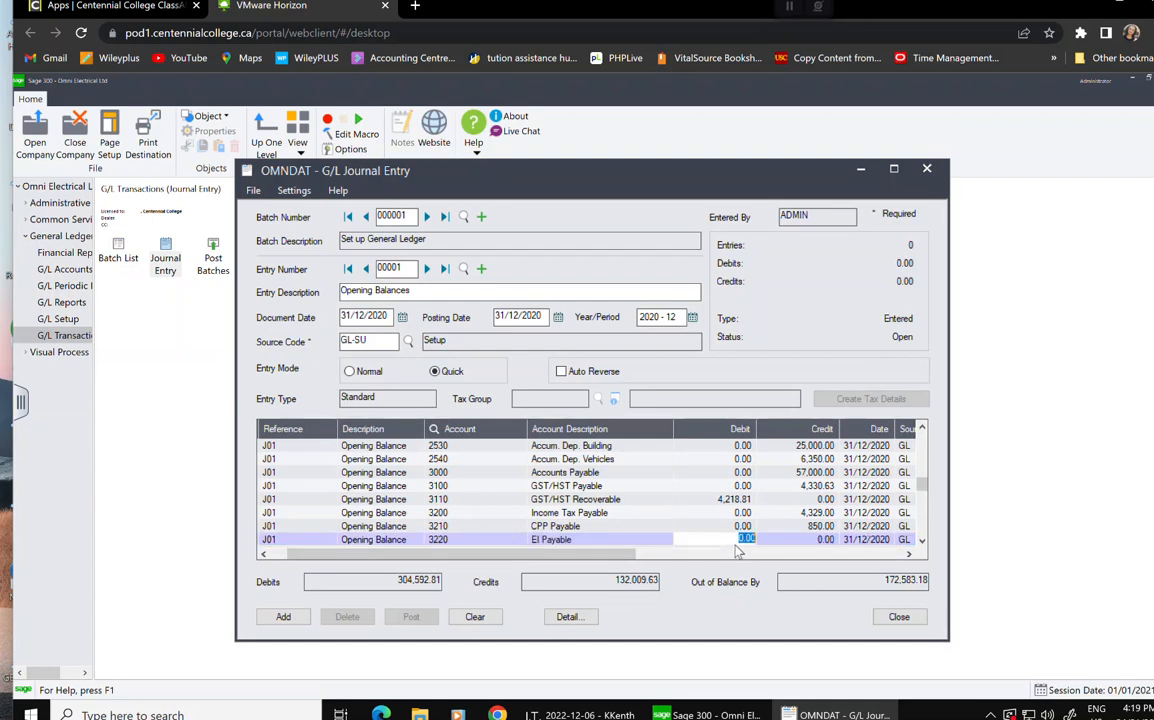
pyautogui.click(788, 537)
pyautogui.write('1,200')
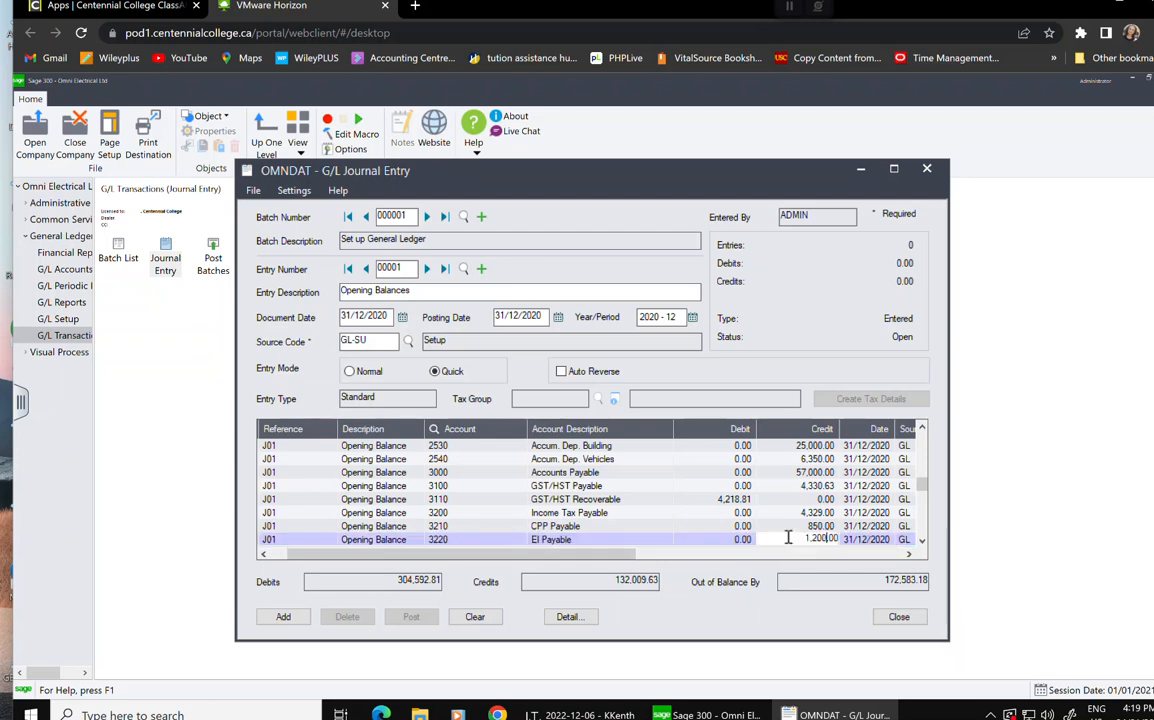
pyautogui.press('Tab')
pyautogui.press('Tab')
pyautogui.press('Tab')
pyautogui.press('Tab')
pyautogui.press('Tab')
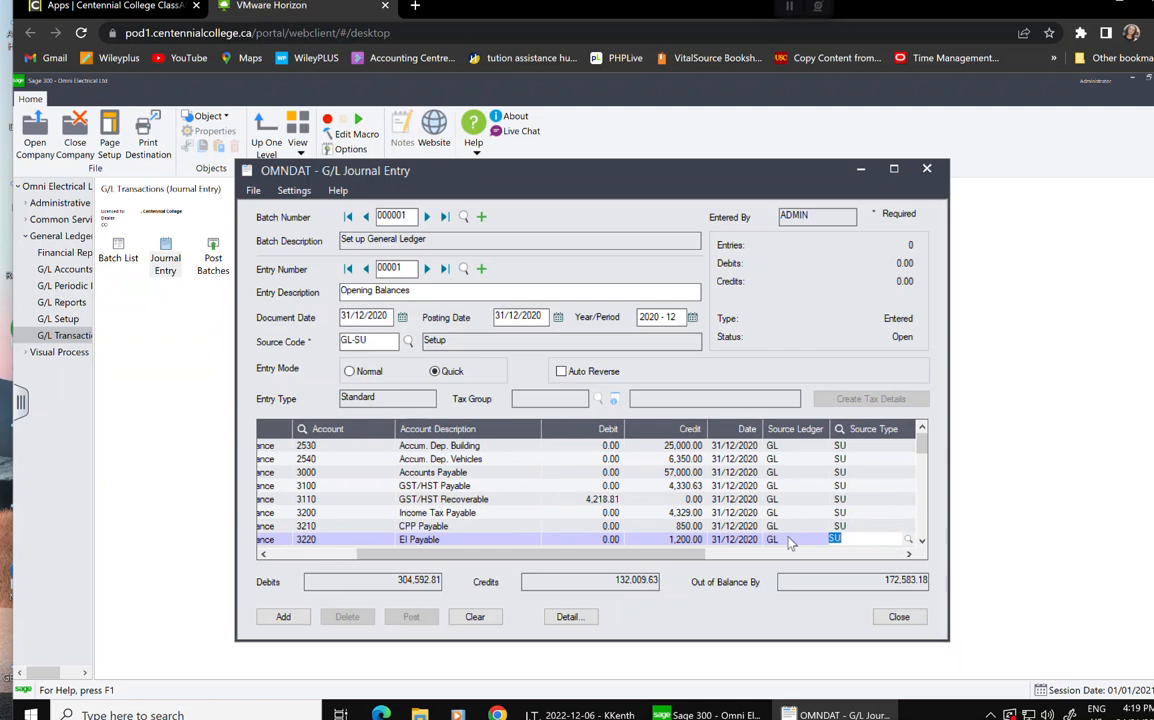
pyautogui.press('Tab')
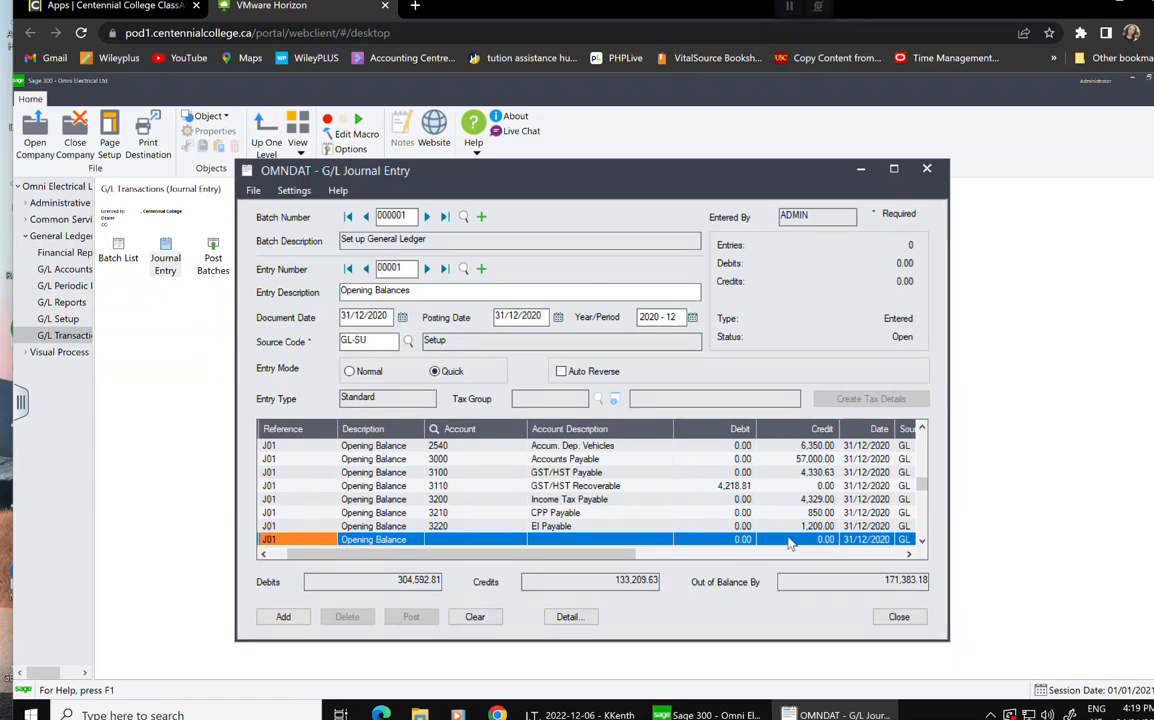
# Restore reference J01 and credit account 3250 Vacation Payable 4,475.00.
pyautogui.write('3250')
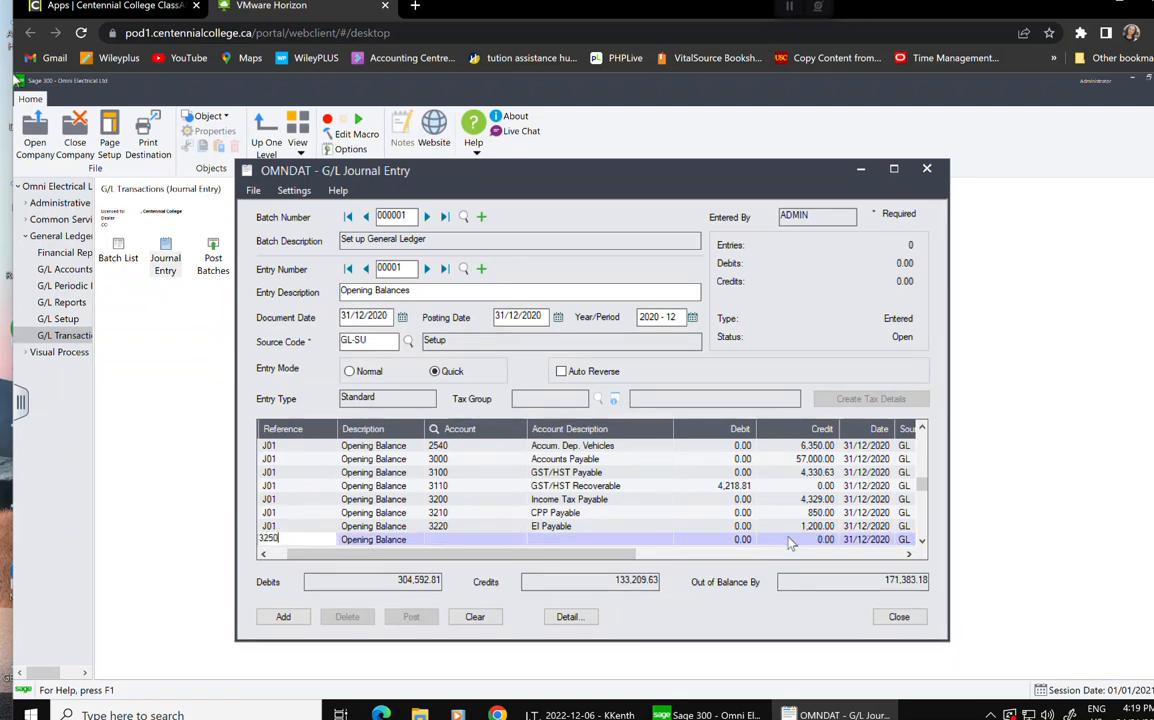
pyautogui.press('BackSpace')
pyautogui.press('BackSpace')
pyautogui.press('BackSpace')
pyautogui.press('BackSpace')
pyautogui.write('J01')
pyautogui.press('Tab')
pyautogui.press('Tab')
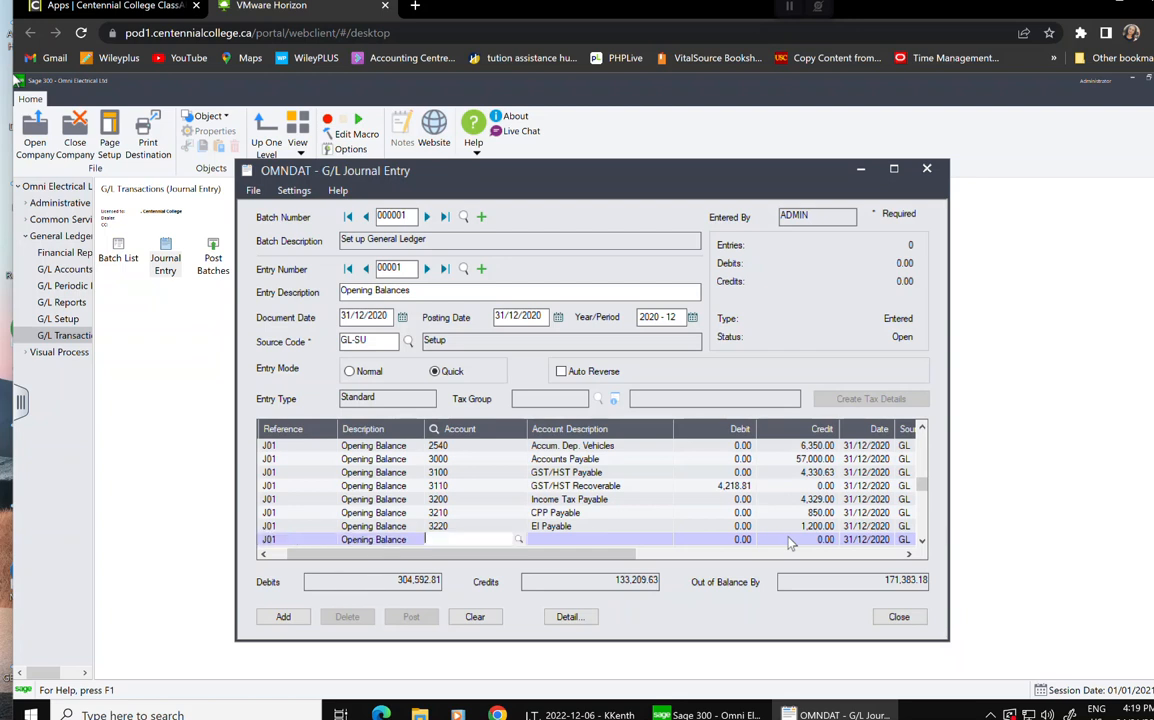
pyautogui.write('3250')
pyautogui.press('Tab')
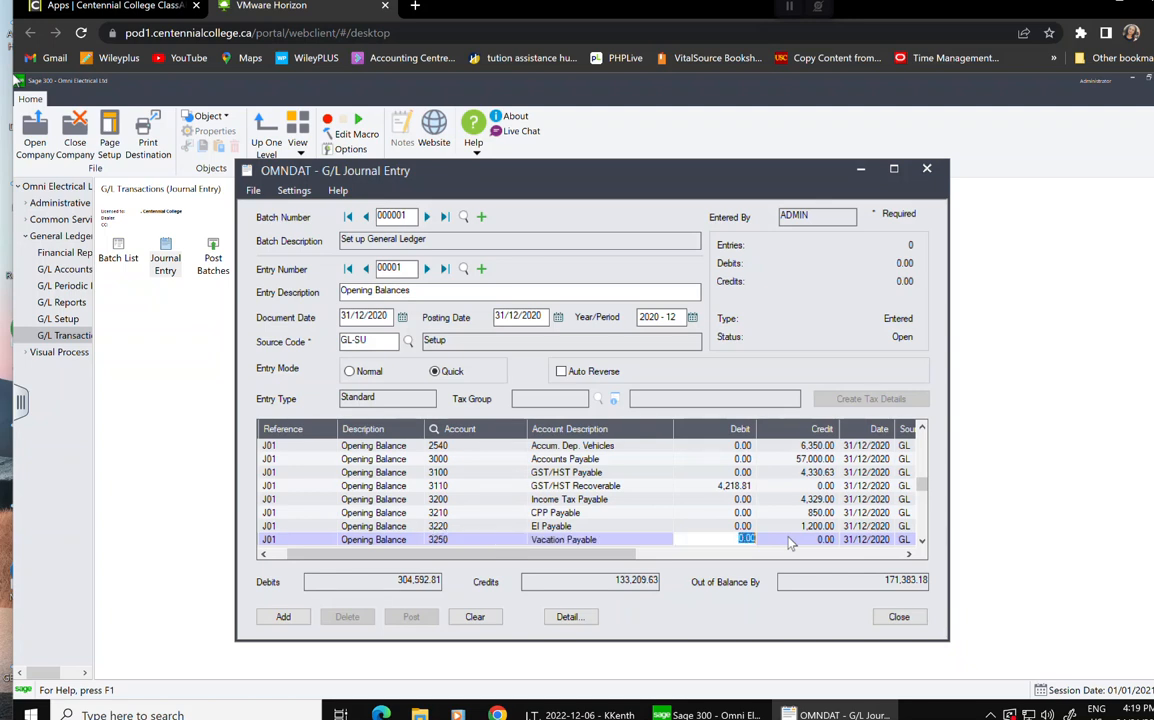
pyautogui.press('Tab')
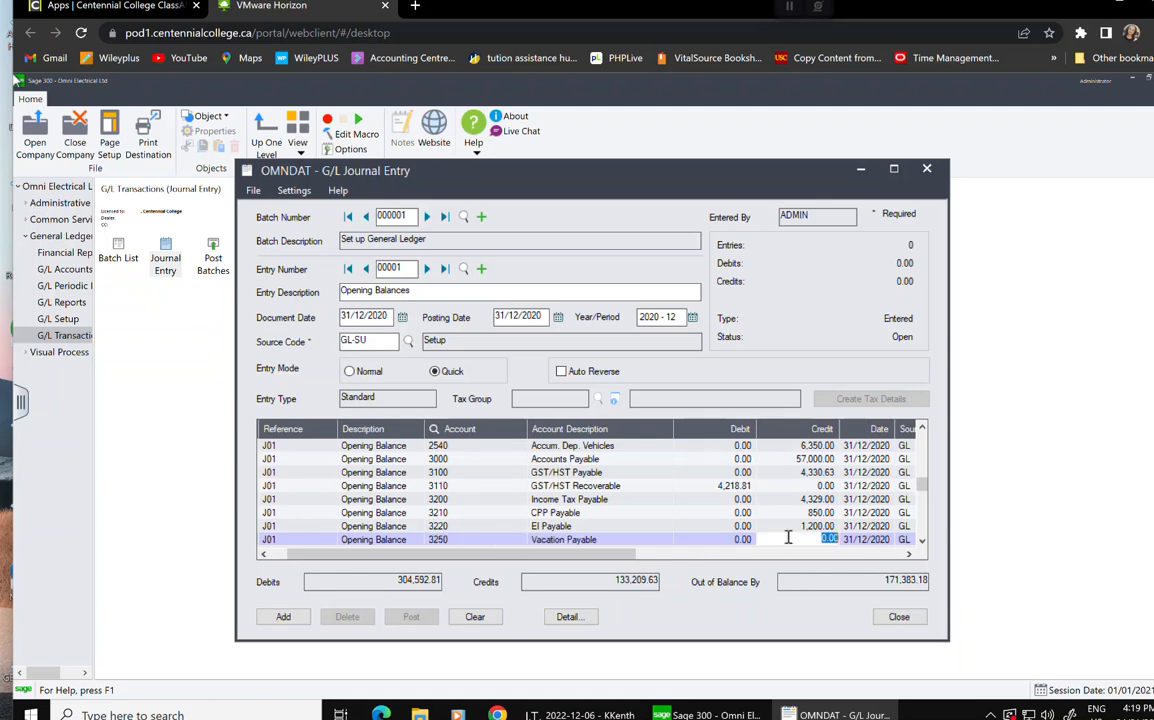
pyautogui.write('4475')
pyautogui.press('Tab')
pyautogui.press('Tab')
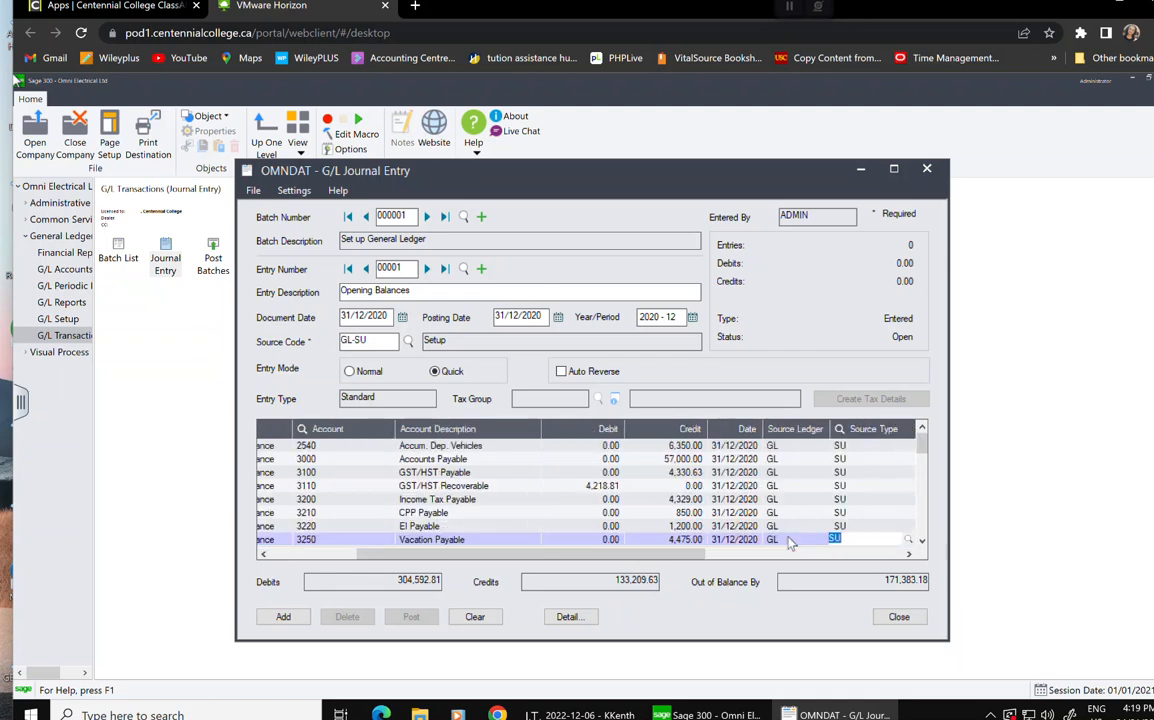
pyautogui.press('Tab')
pyautogui.press('Tab')
pyautogui.press('Tab')
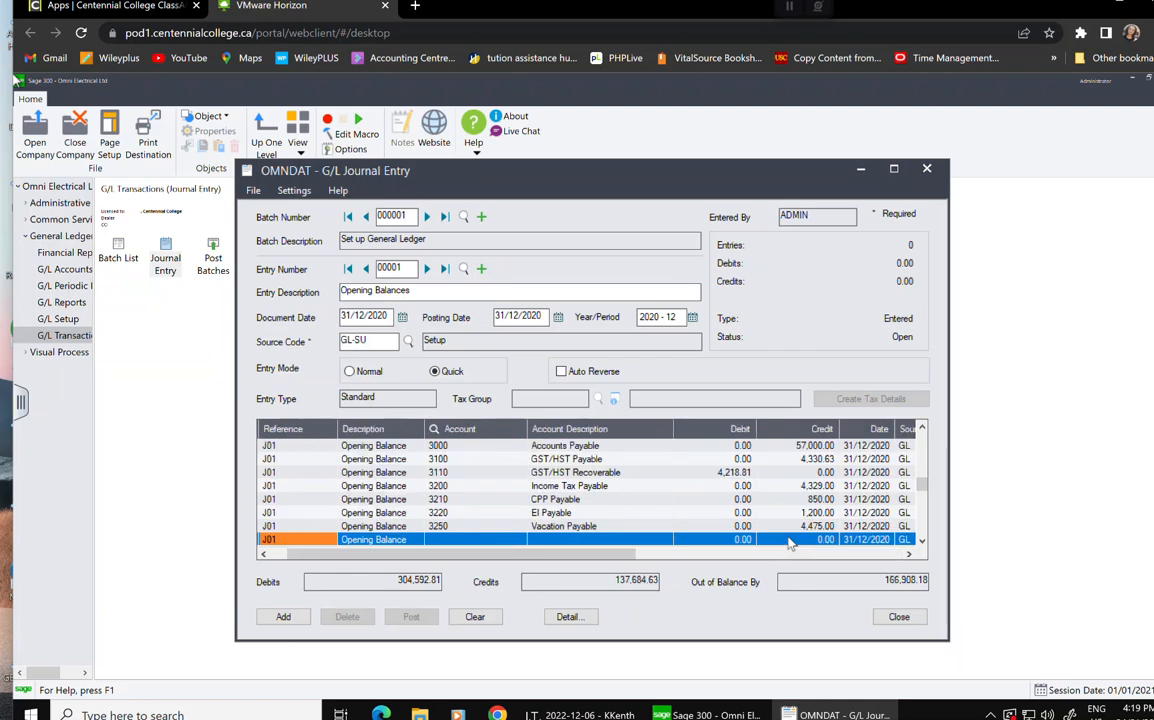
pyautogui.press('Tab')
pyautogui.press('Tab')
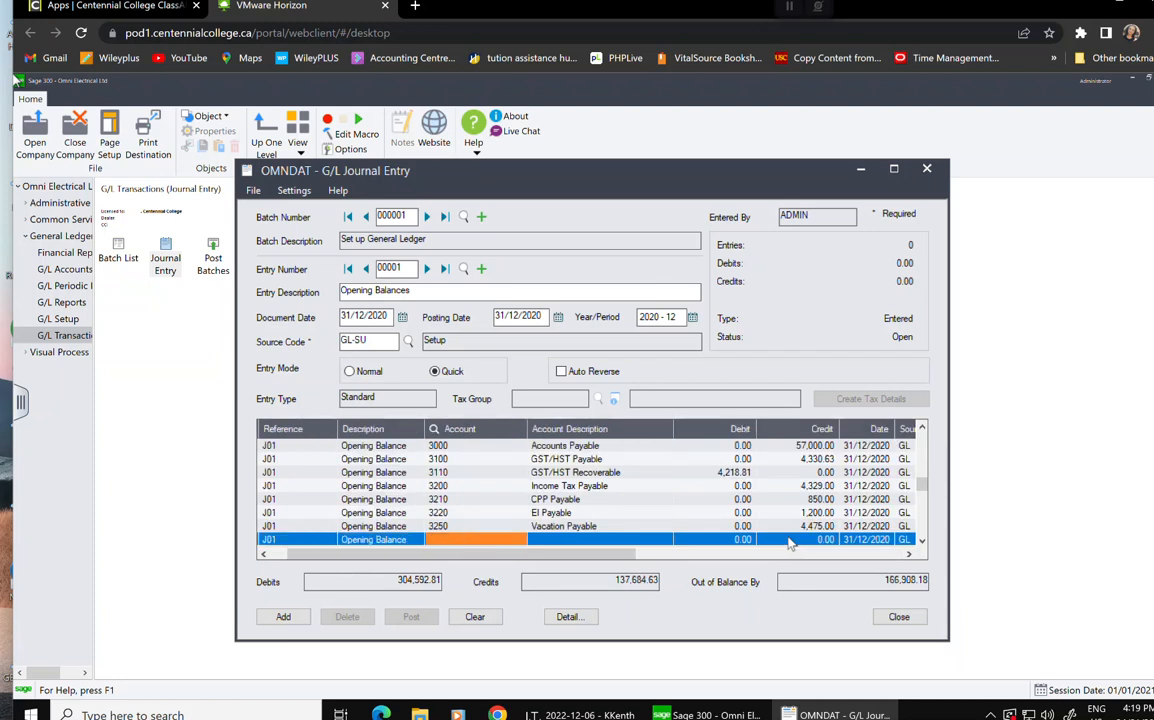
# Credit account 3500 Bank Loan 60,000.00 and start a new line.
pyautogui.write('3500')
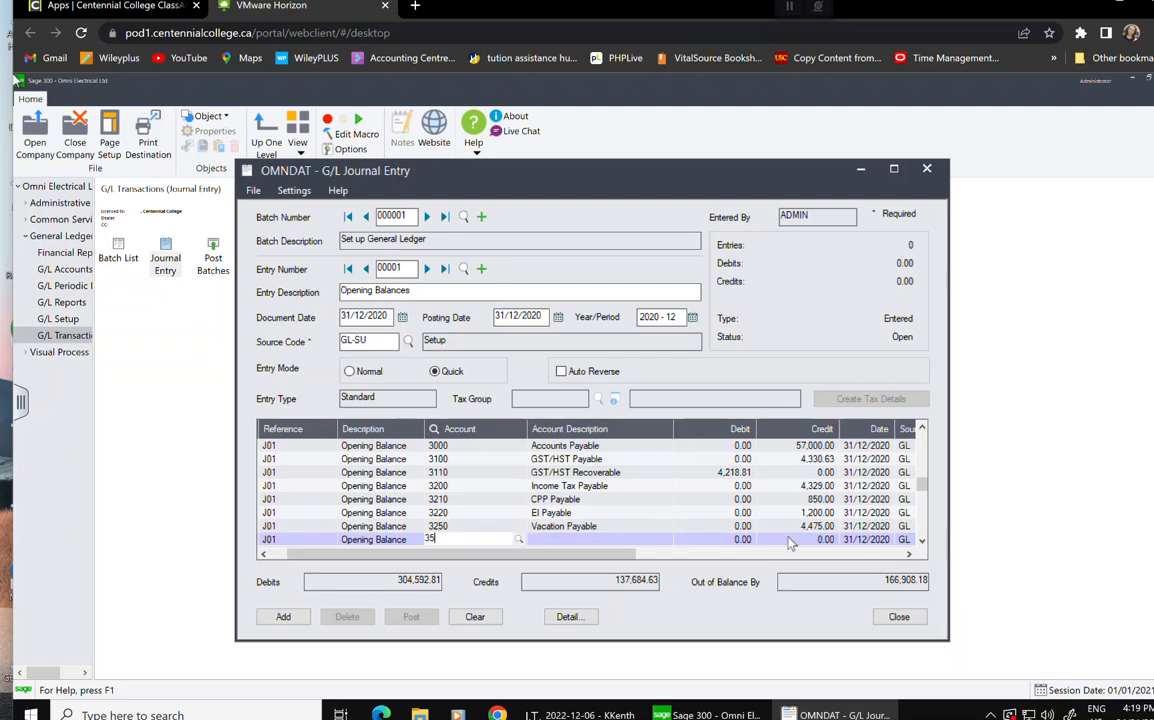
pyautogui.press('Tab')
pyautogui.press('Tab')
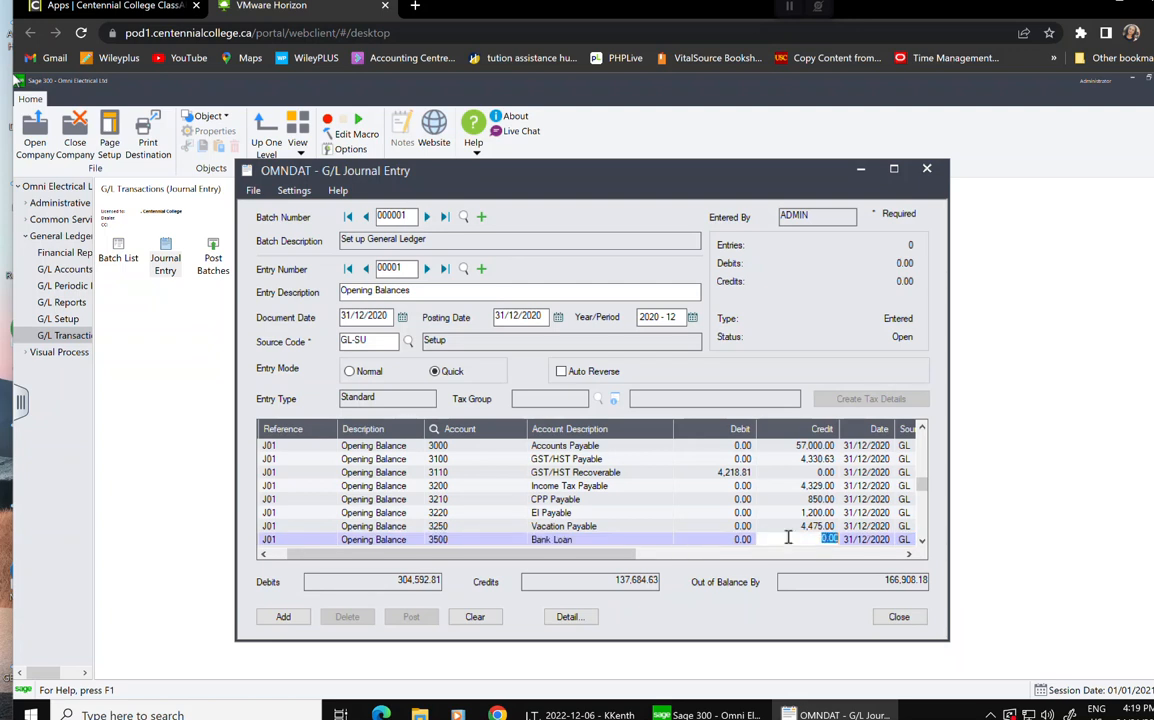
pyautogui.write('60000')
pyautogui.press('Tab')
pyautogui.press('Tab')
pyautogui.press('Tab')
pyautogui.press('Tab')
pyautogui.press('Tab')
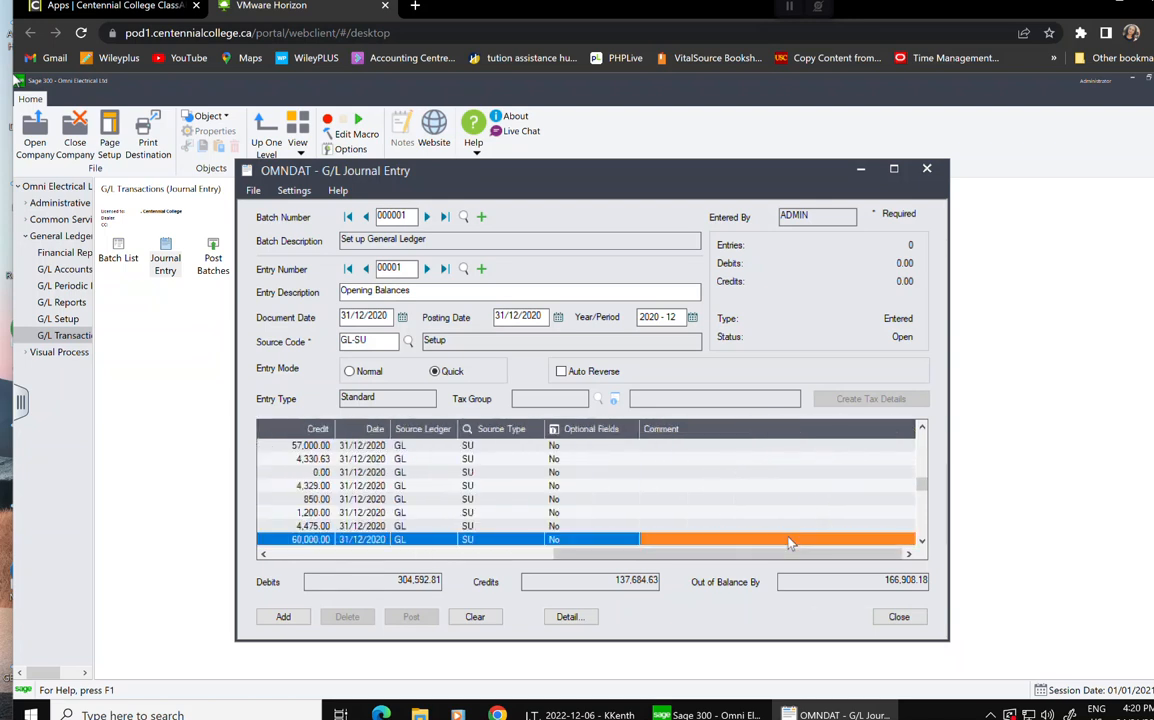
pyautogui.press('Tab')
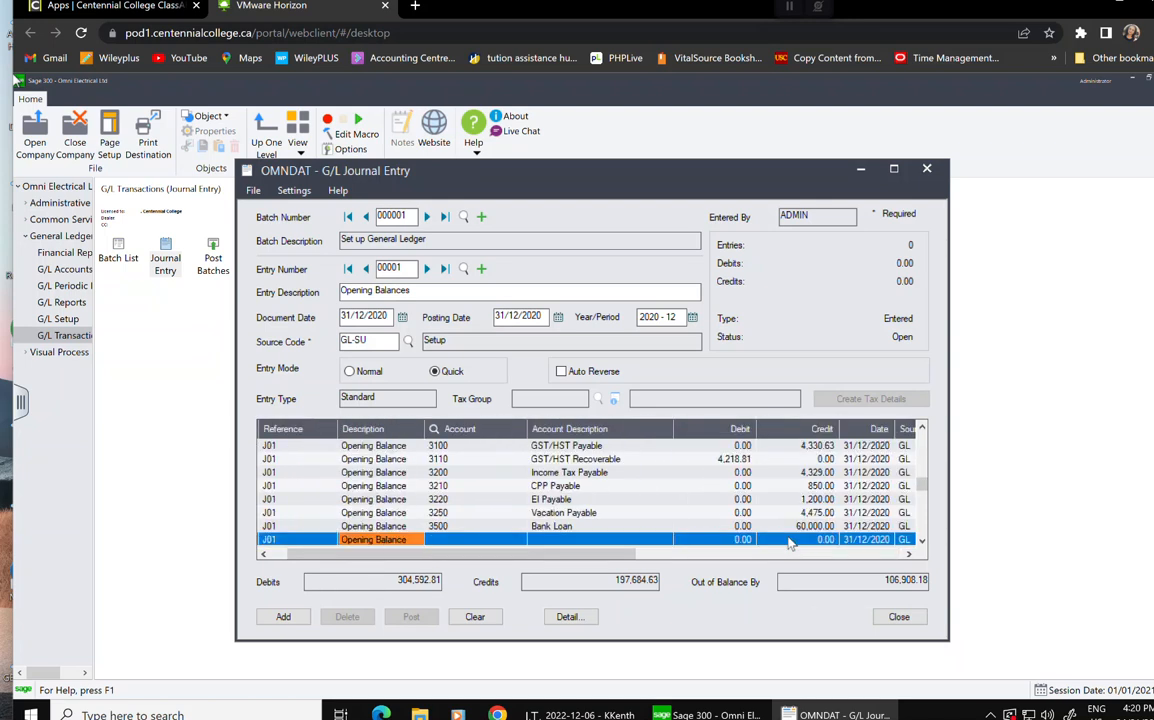
pyautogui.press('Tab')
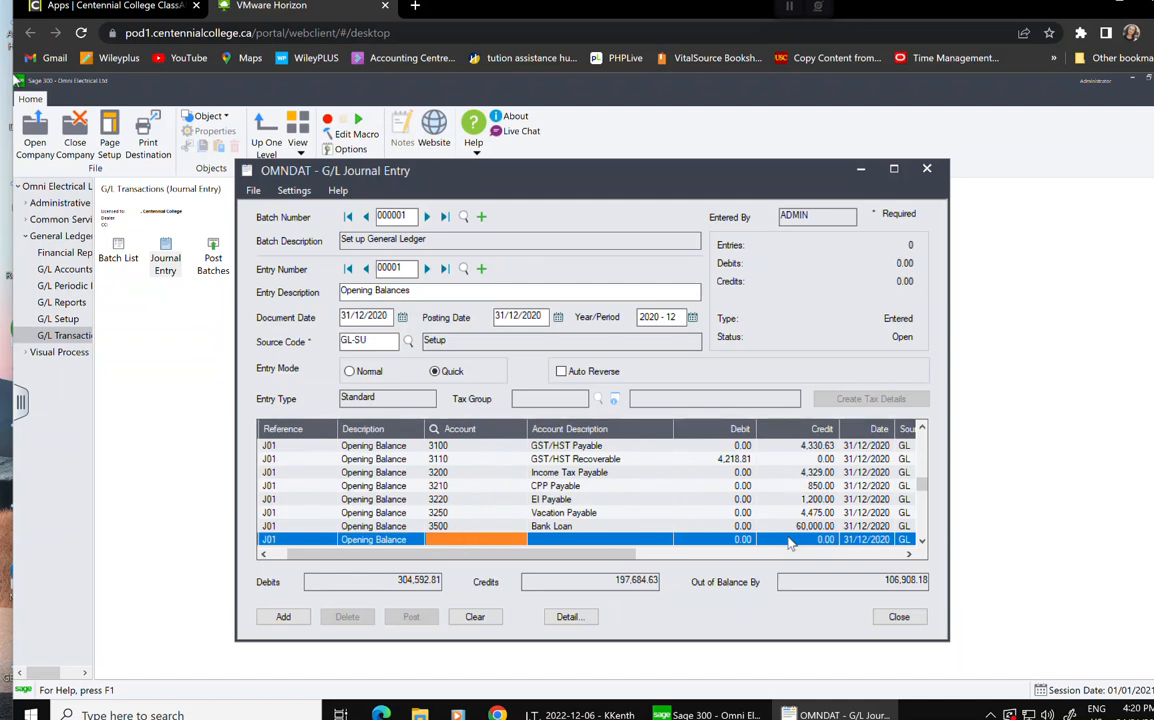
# Credit account 4000 Common Stock 45,000.00, then enter 4100 on the next line.
pyautogui.write('40000')
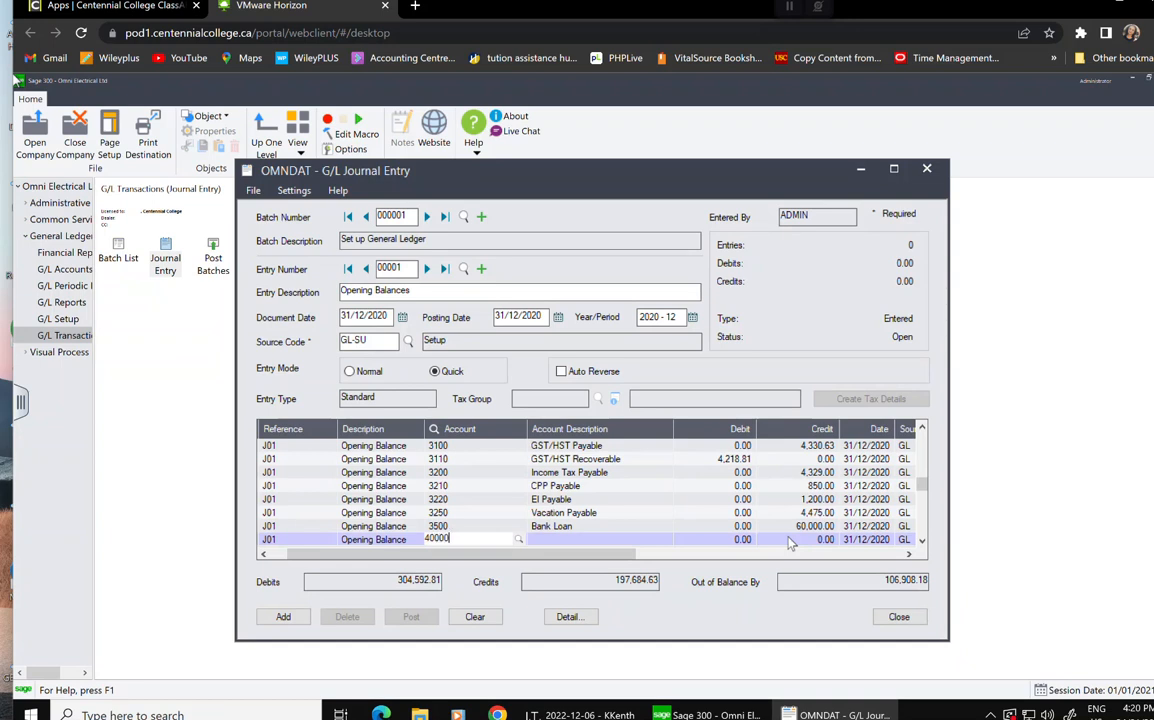
pyautogui.press('BackSpace')
pyautogui.press('Tab')
pyautogui.press('Tab')
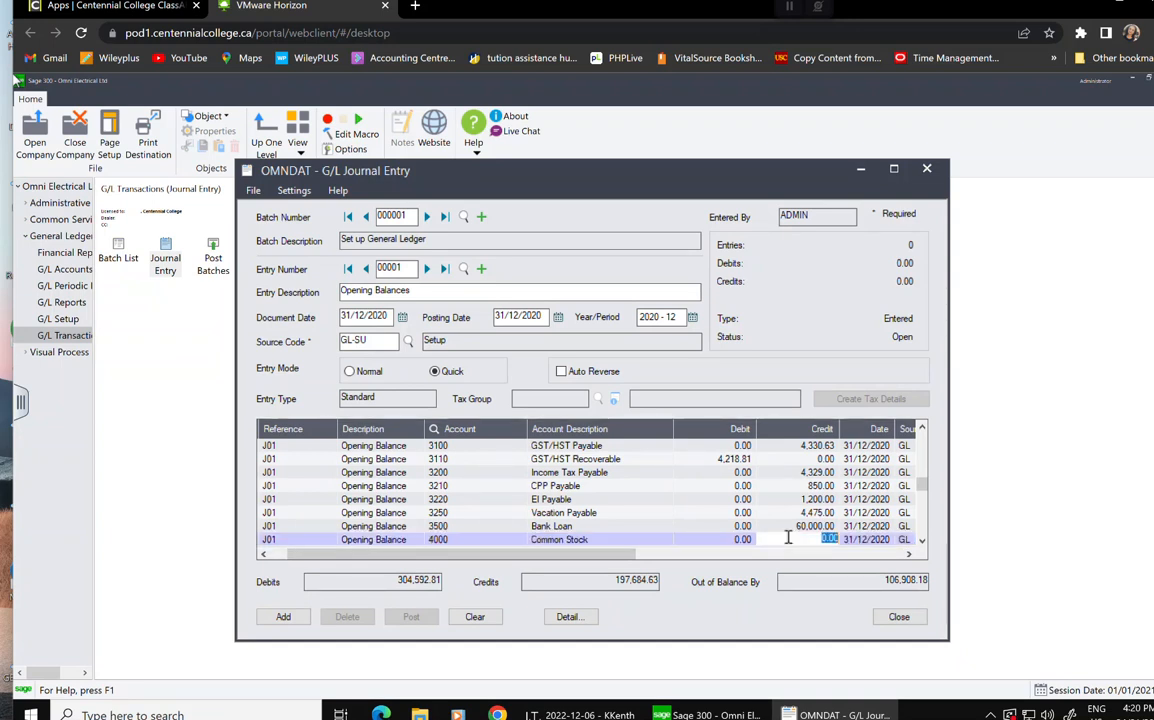
pyautogui.write('45000')
pyautogui.press('Tab')
pyautogui.press('Tab')
pyautogui.press('Tab')
pyautogui.press('Tab')
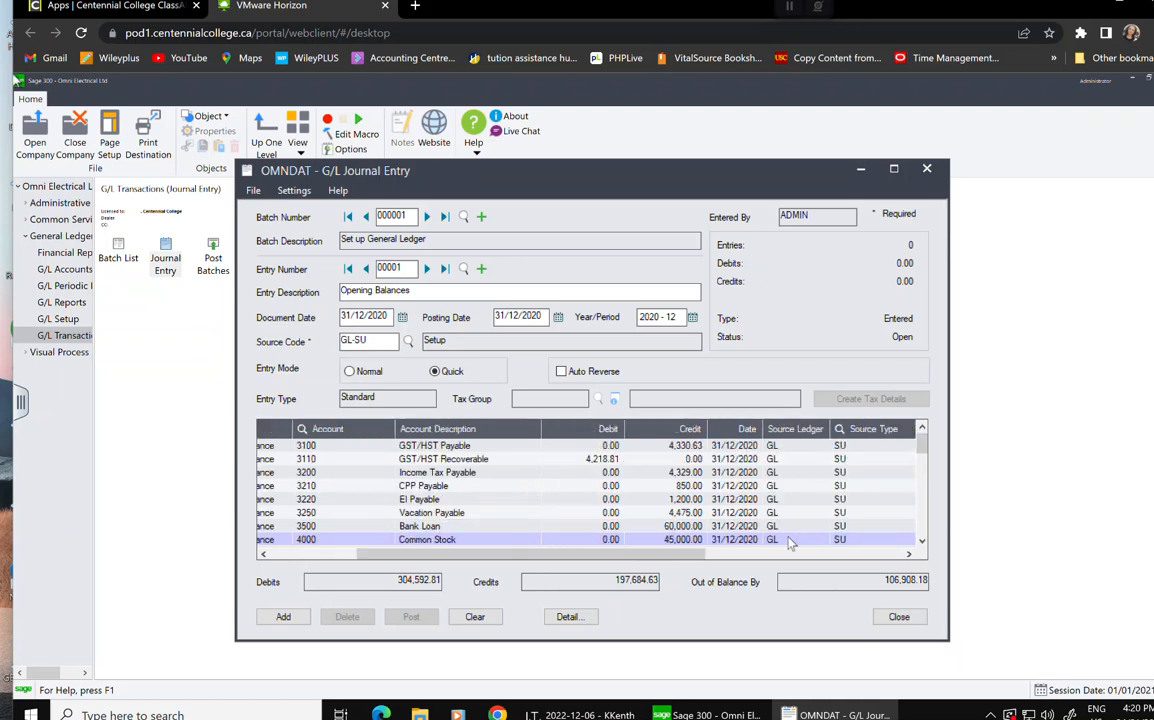
pyautogui.press('Tab')
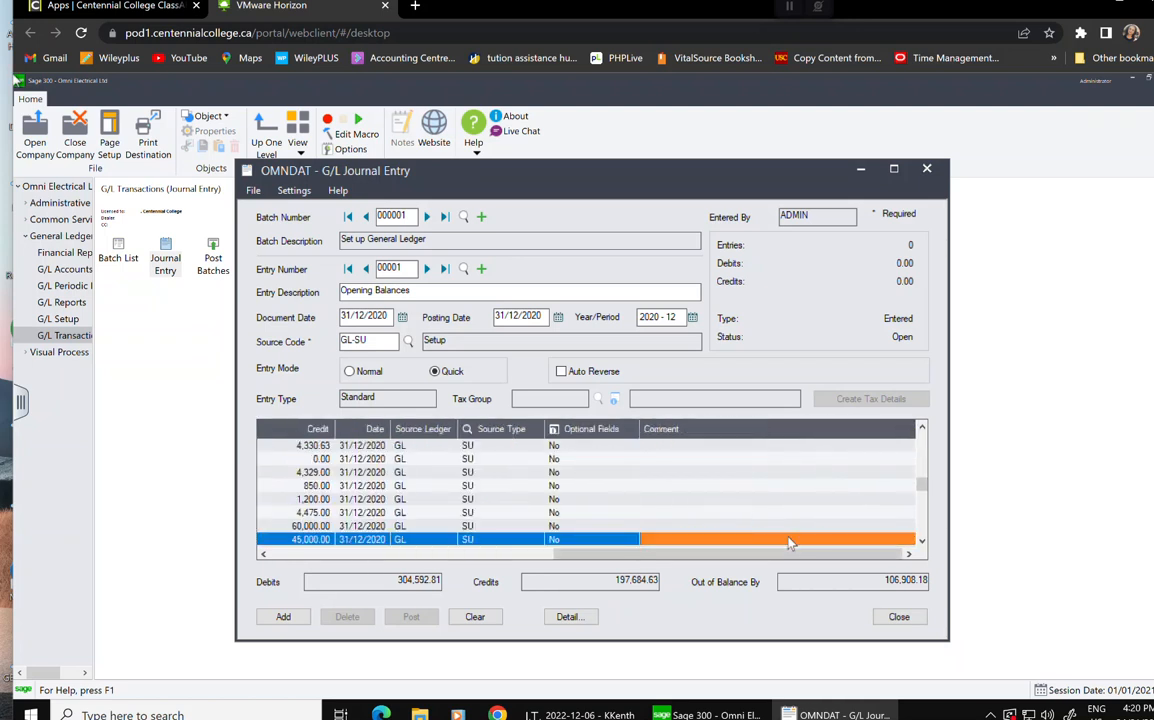
pyautogui.press('Tab')
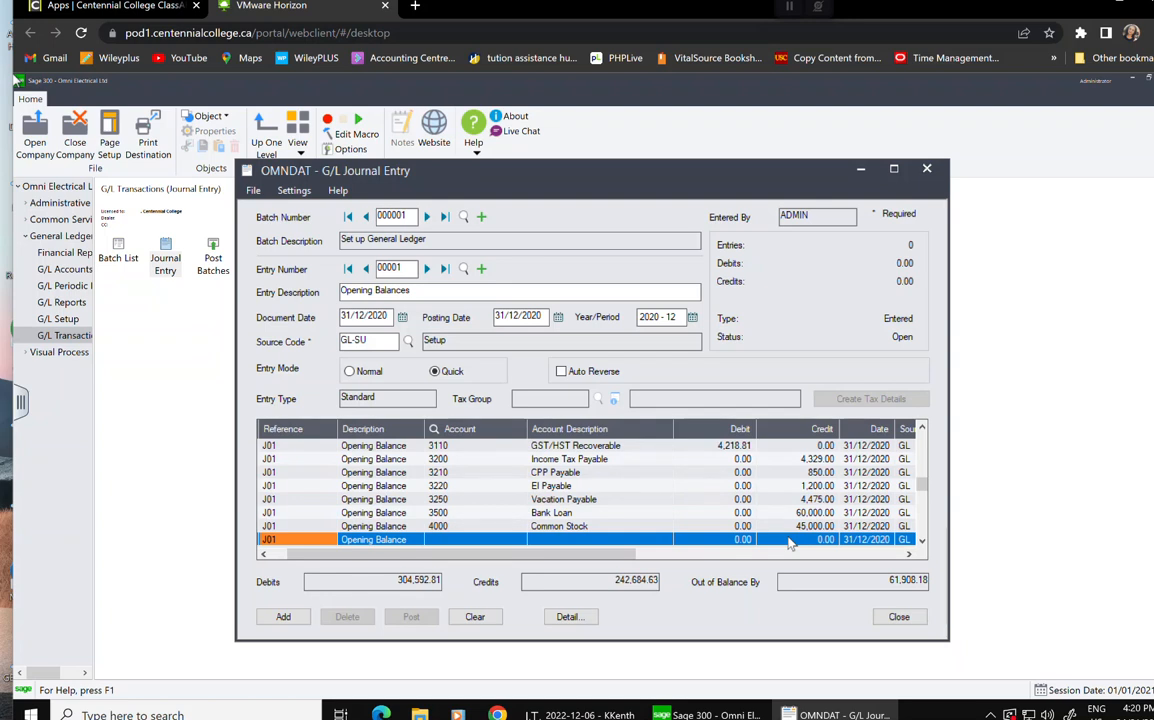
pyautogui.write('4100')
# Keep reference J01 and credit account 4100 Retained Earnings 127,308.18.
pyautogui.press('BackSpace')
pyautogui.press('BackSpace')
pyautogui.press('BackSpace')
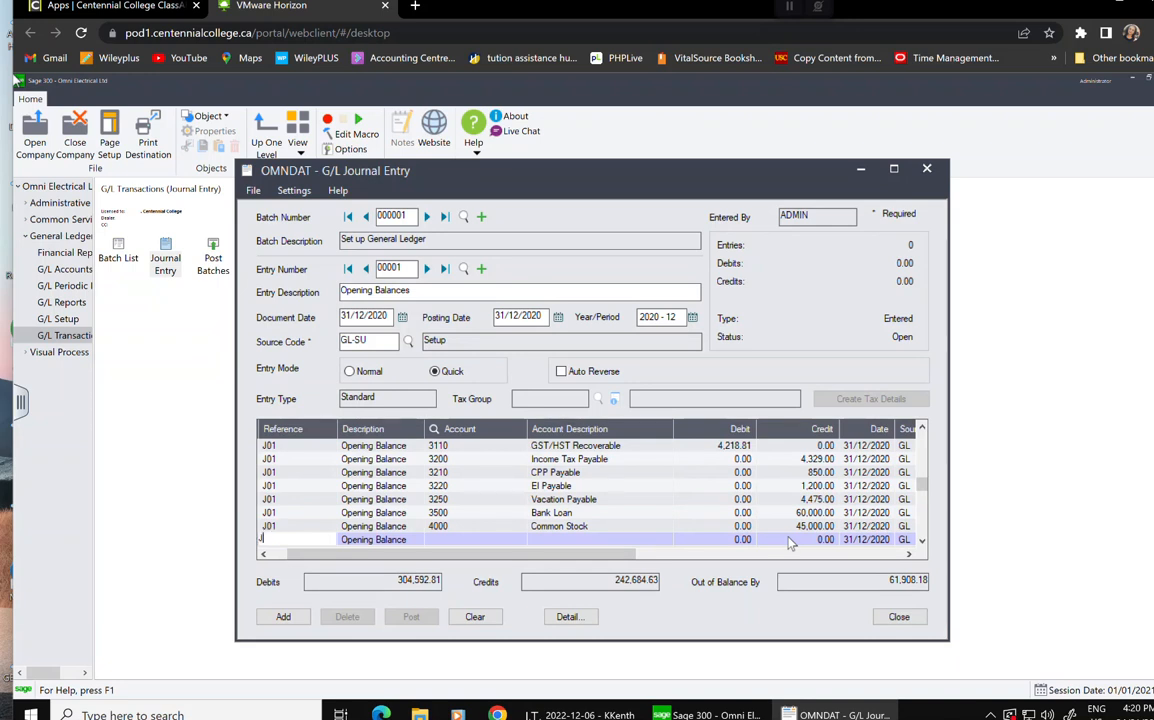
pyautogui.press('Tab')
pyautogui.press('Tab')
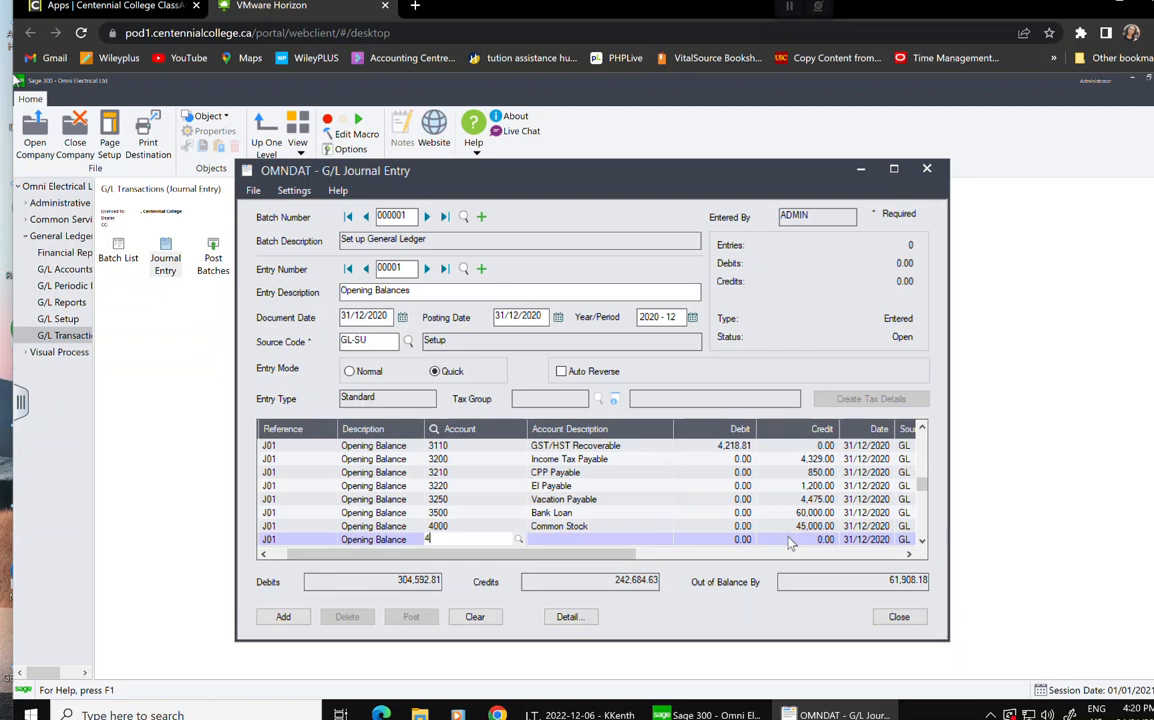
pyautogui.press('Tab')
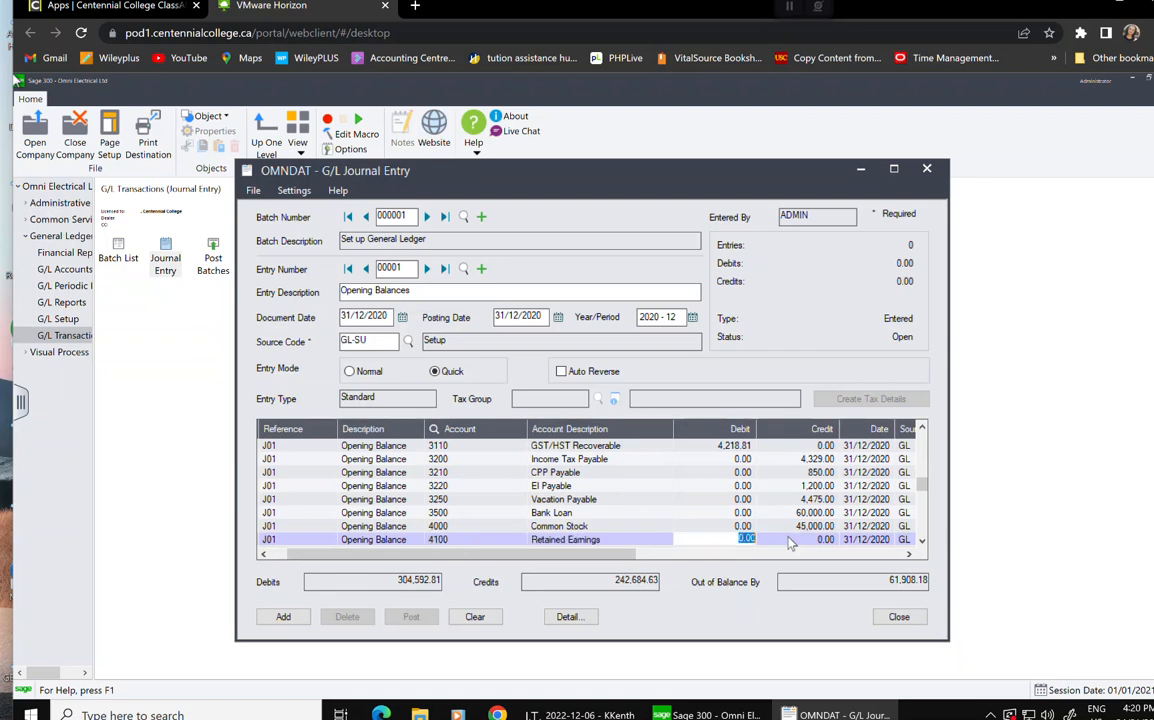
pyautogui.press('Tab')
pyautogui.write('1200')
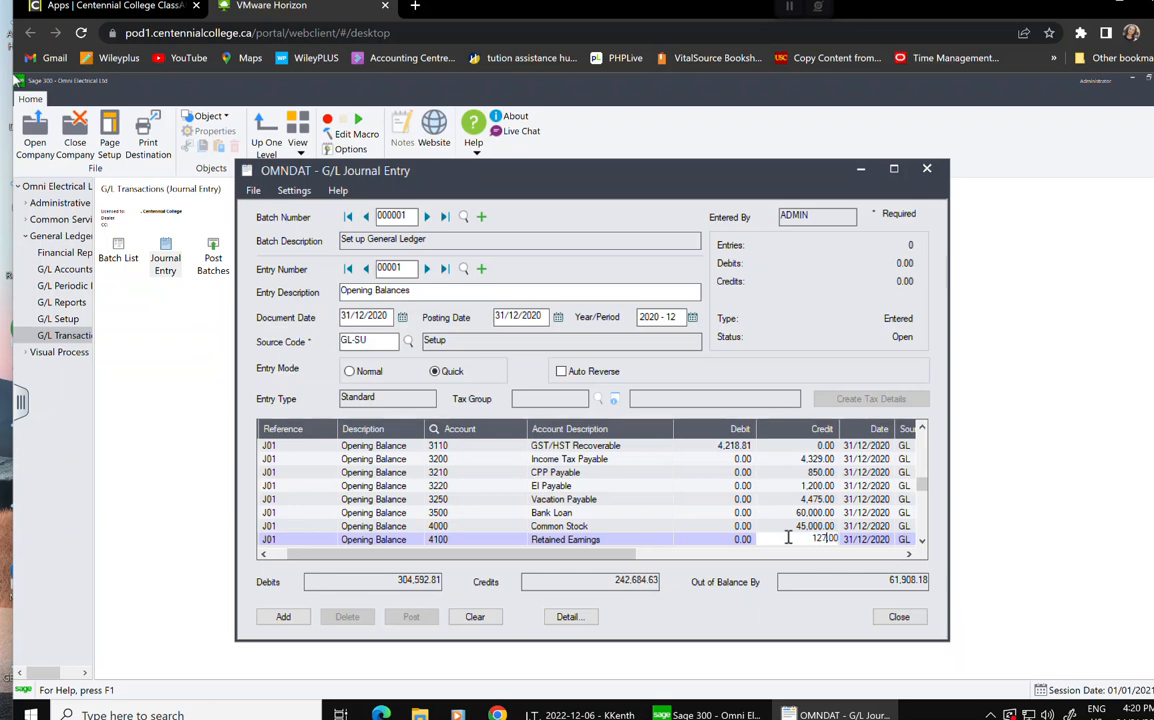
pyautogui.write('308.18')
pyautogui.press('Tab')
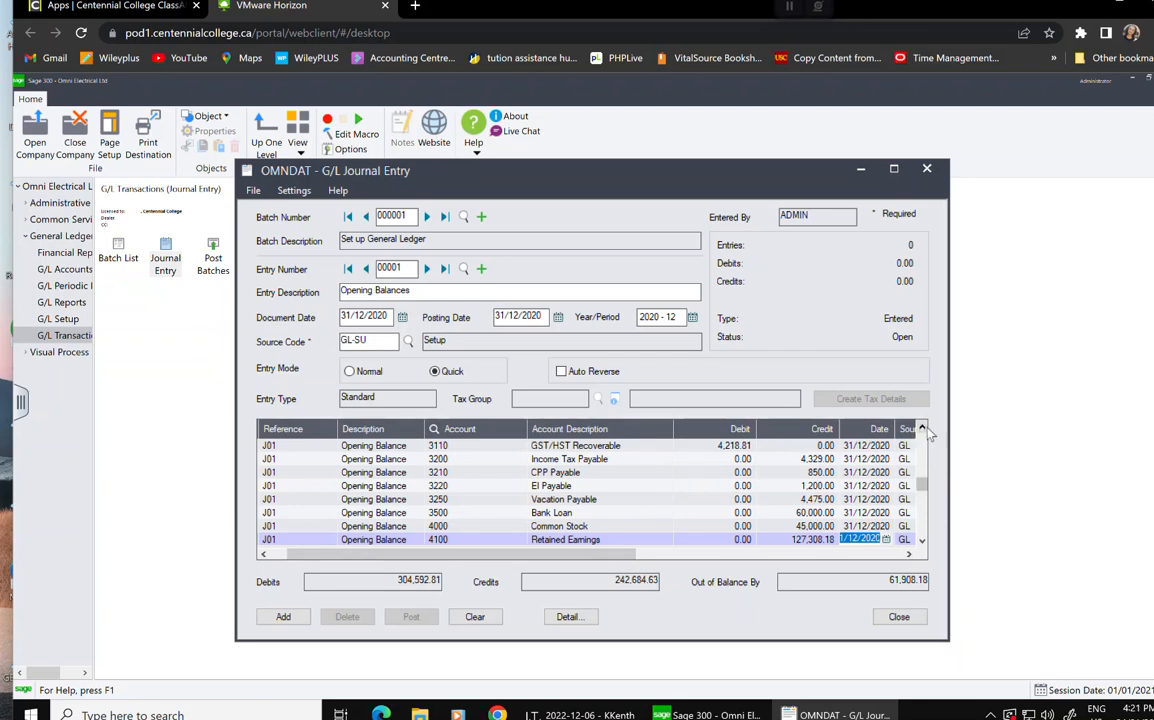
# Change the 1200 Inventory debit to 75,000.00.
pyautogui.click(382, 449)
pyautogui.click(382, 450)
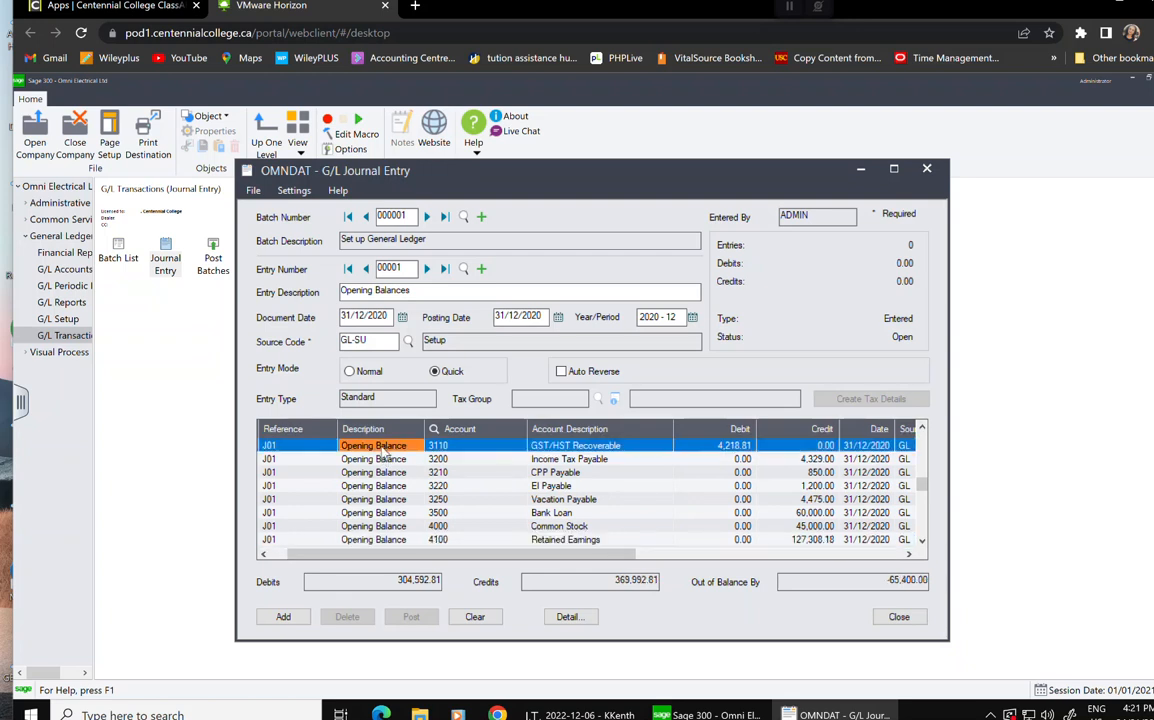
pyautogui.click(291, 448)
pyautogui.press('Up')
pyautogui.press('Up')
pyautogui.press('Up')
pyautogui.press('Up')
pyautogui.press('Up')
pyautogui.press('Up')
pyautogui.press('Up')
pyautogui.press('Up')
pyautogui.press('Up')
pyautogui.press('Up')
pyautogui.press('Up')
pyautogui.press('Up')
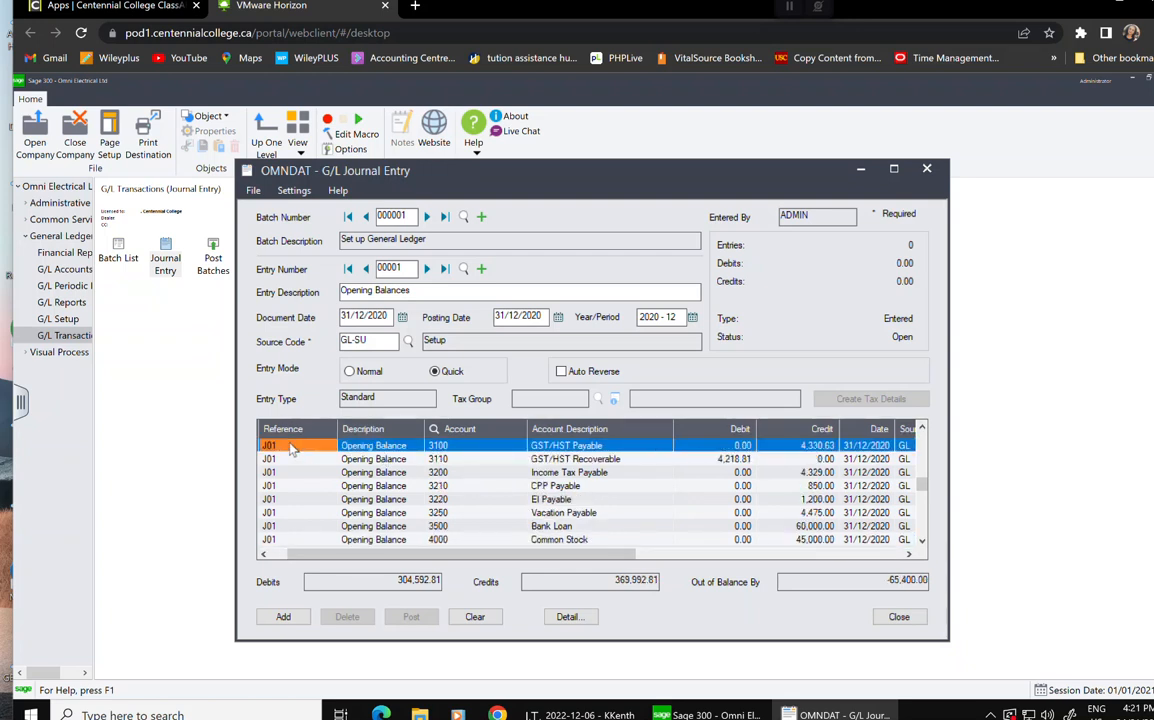
pyautogui.press('Up')
pyautogui.press('Up')
pyautogui.press('Up')
pyautogui.press('Up')
pyautogui.press('Up')
pyautogui.press('Up')
pyautogui.press('Up')
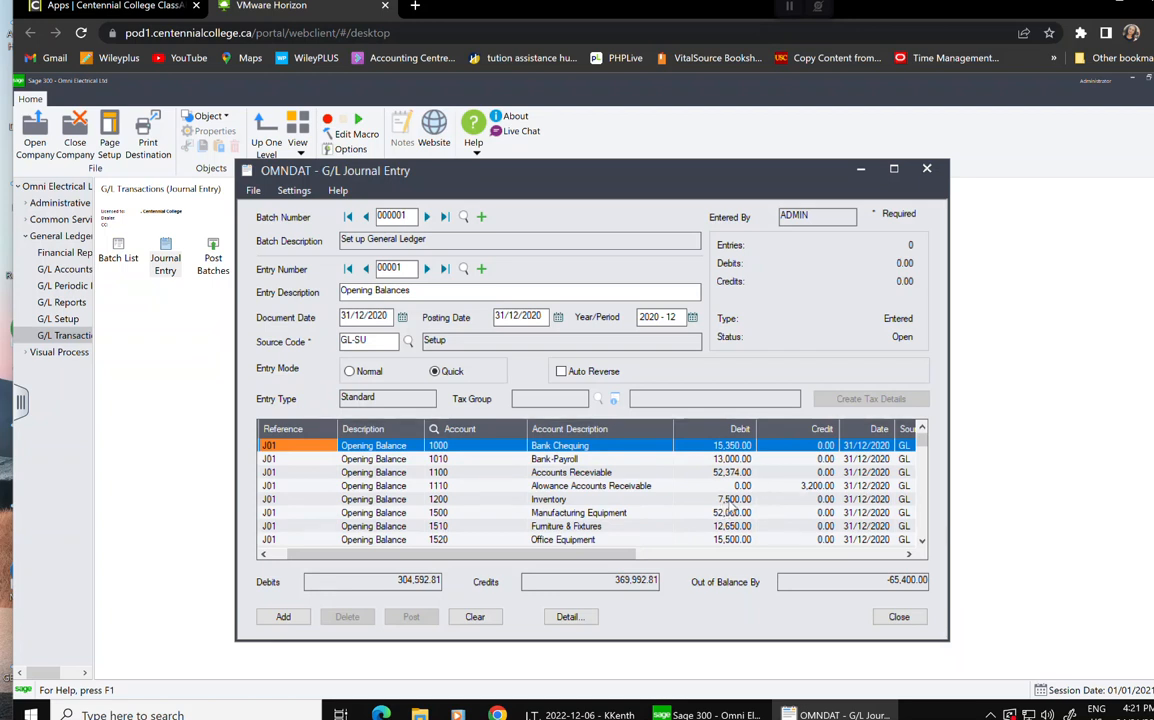
pyautogui.click(728, 499)
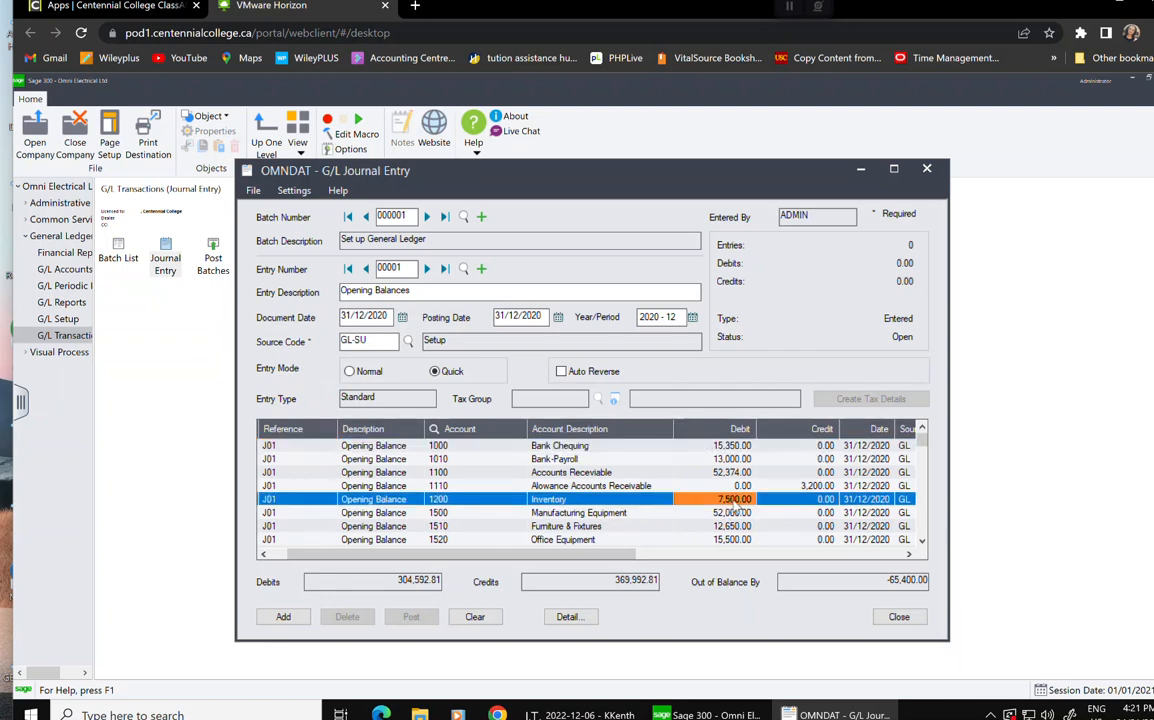
pyautogui.press('Tab')
pyautogui.click(734, 498)
pyautogui.write('75000')
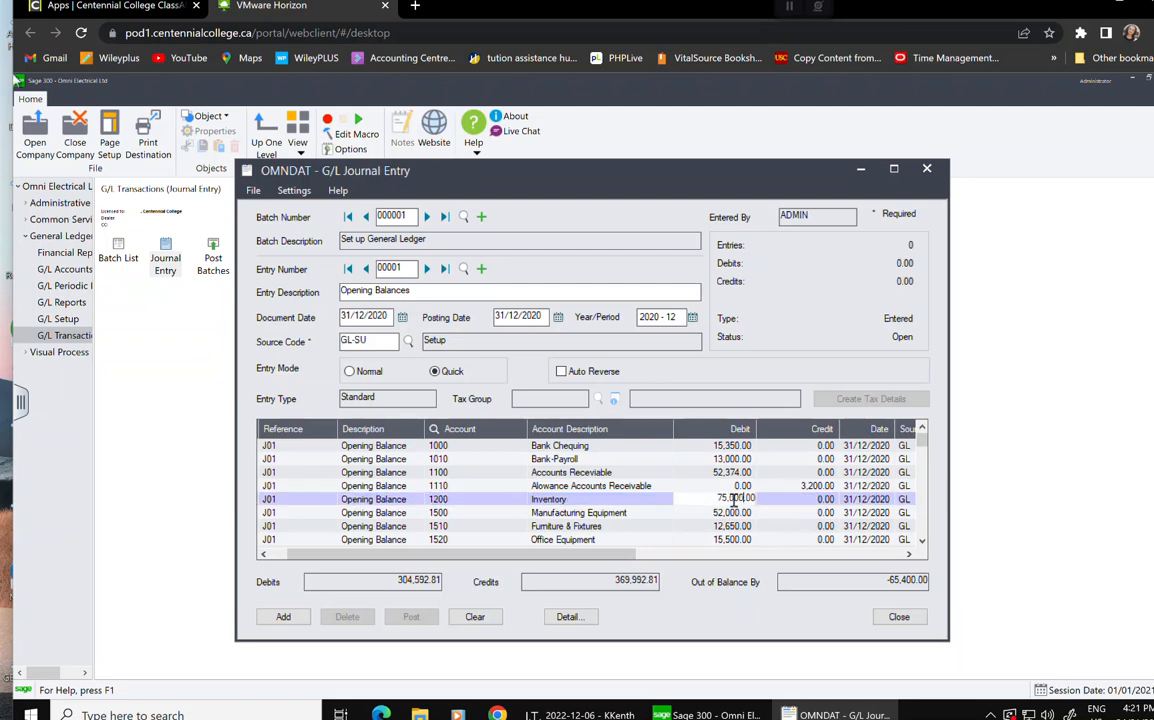
pyautogui.click(776, 500)
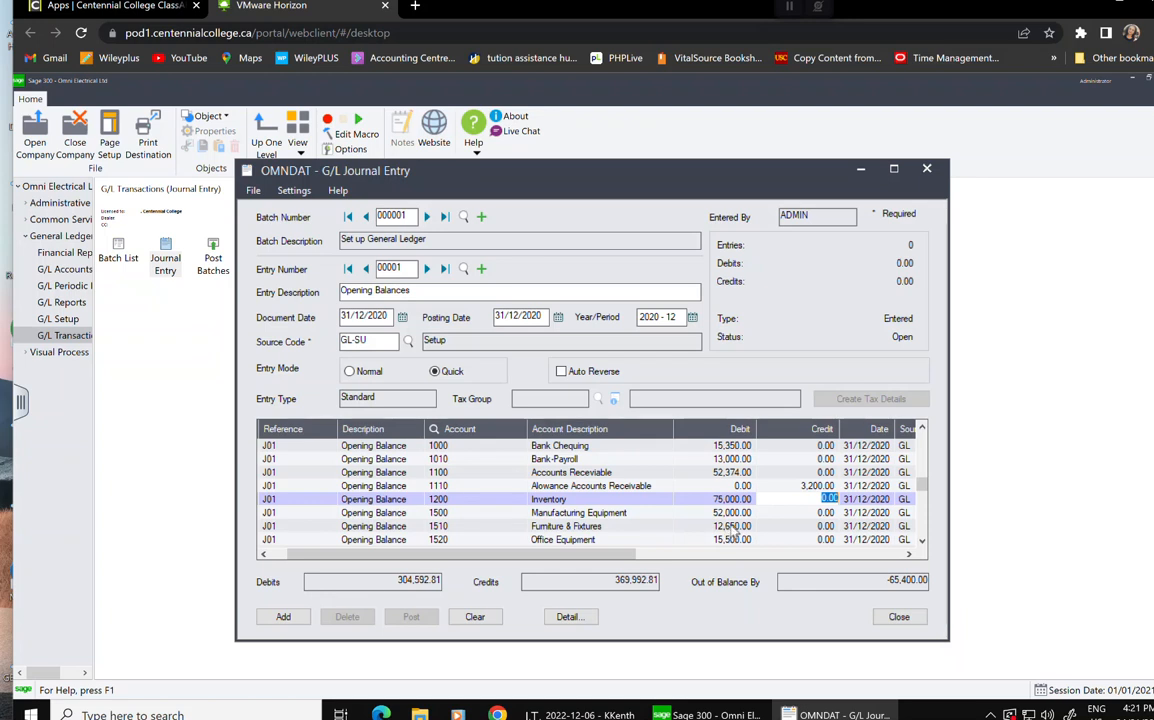
# Change the 1540 Vehicles debit to 32,000.00, leaving 100.00 out of balance.
pyautogui.press('Down')
pyautogui.press('Down')
pyautogui.press('Down')
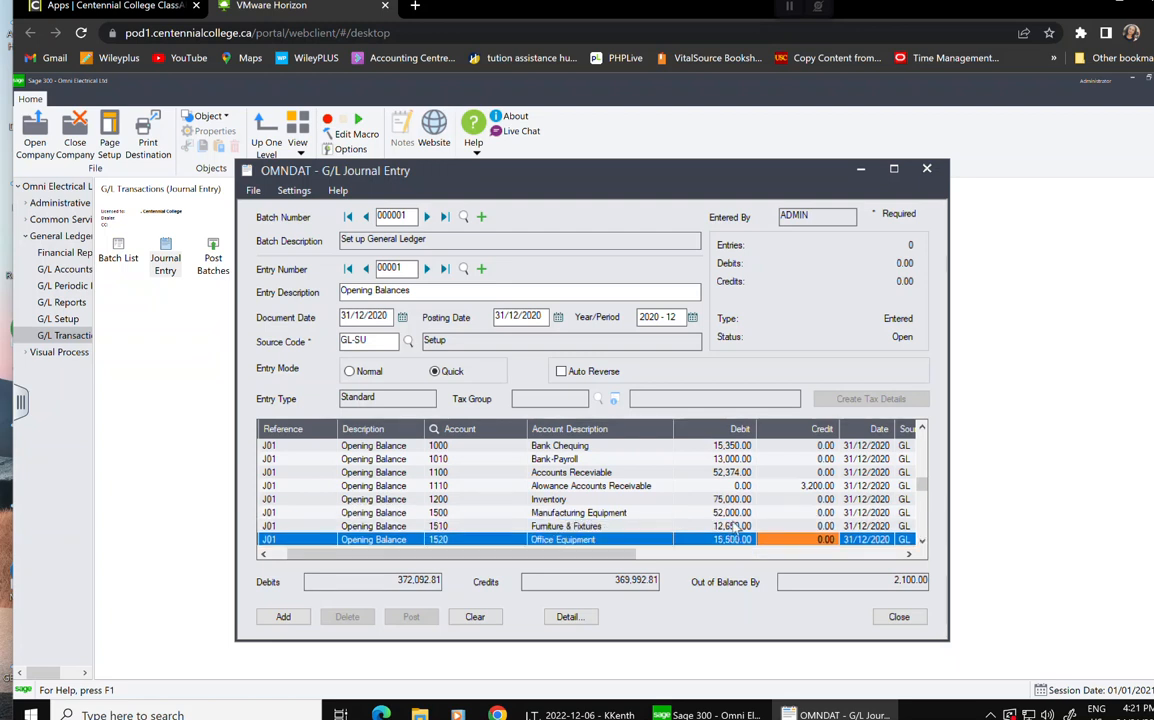
pyautogui.press('Down')
pyautogui.press('Down')
pyautogui.press('Down')
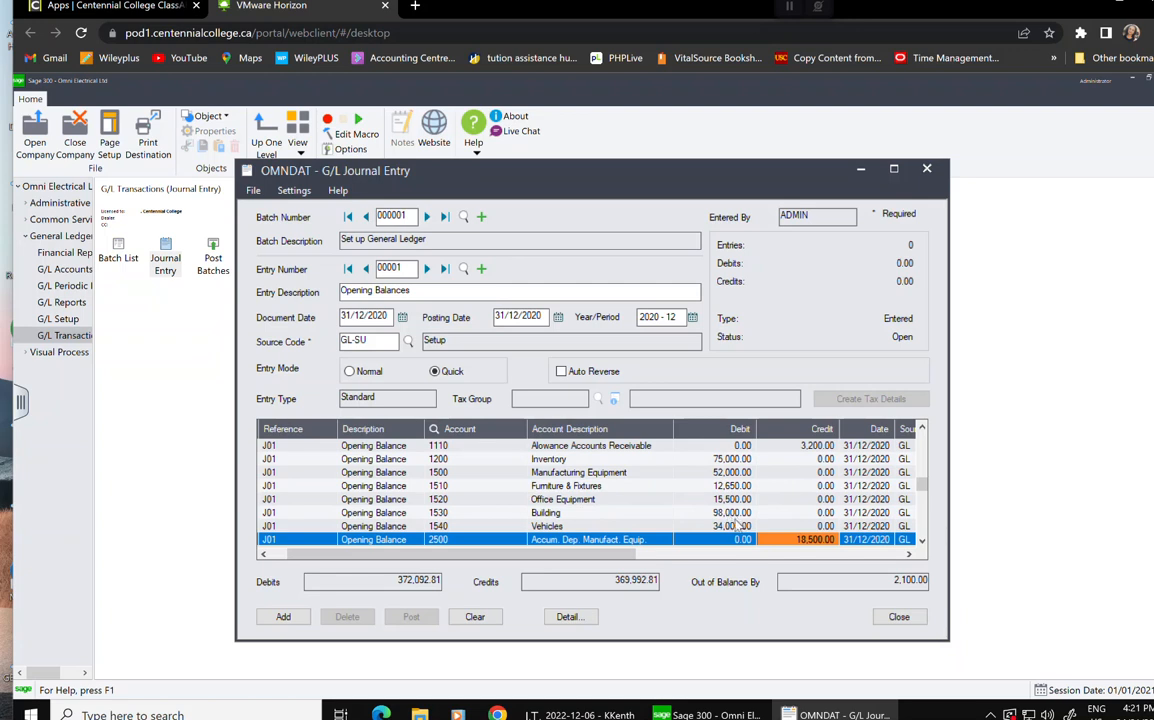
pyautogui.press('Down')
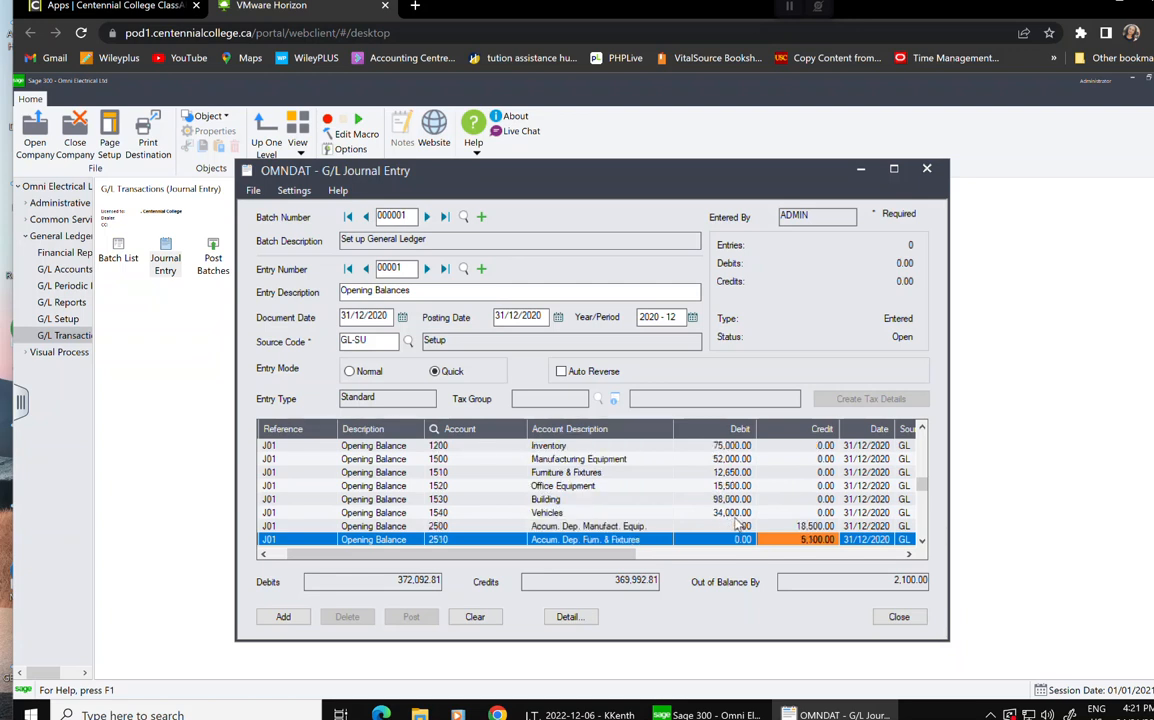
pyautogui.click(740, 513)
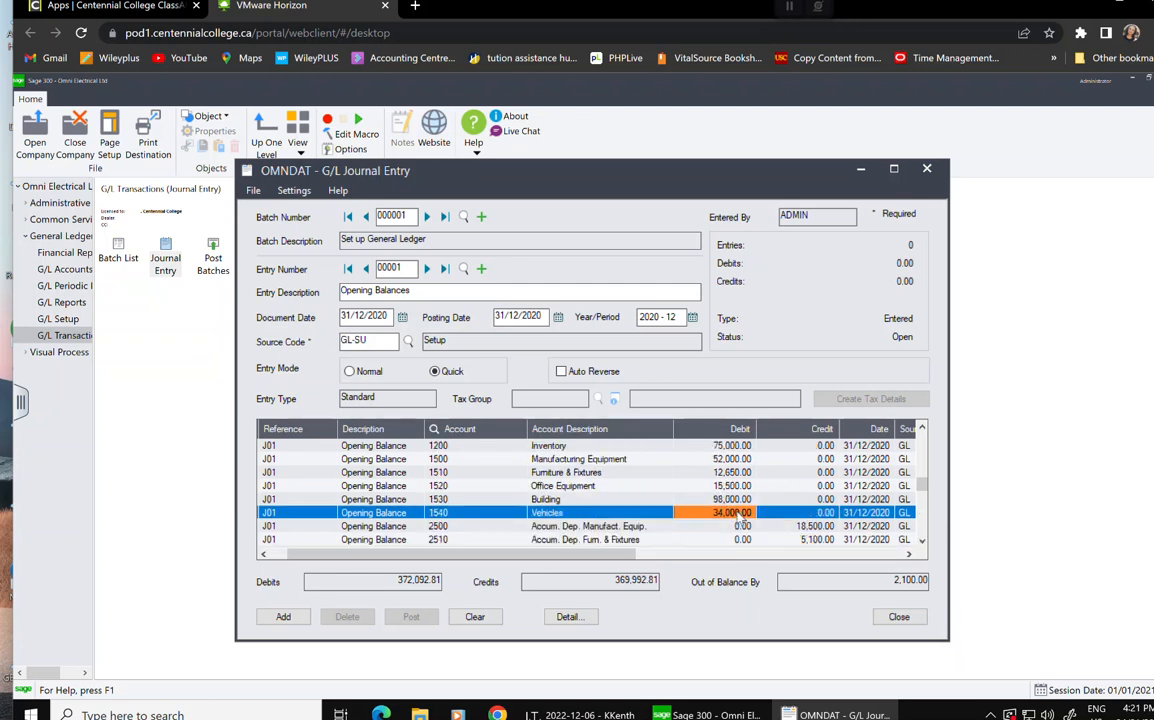
pyautogui.click(728, 512)
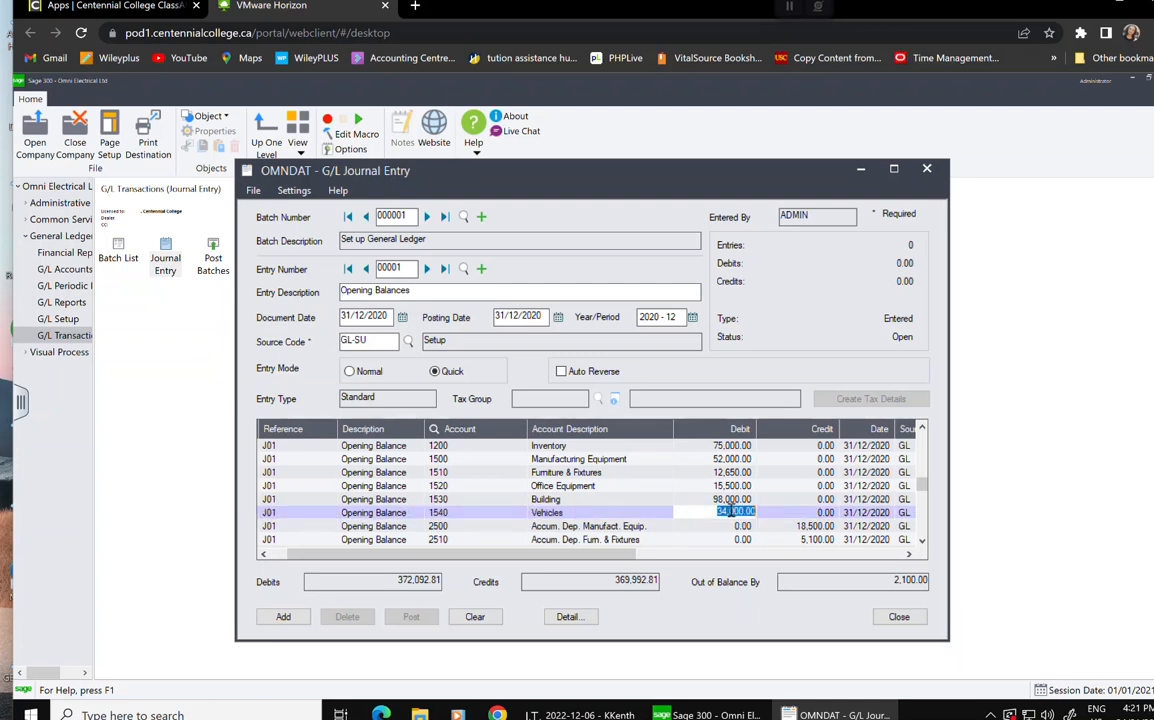
pyautogui.click(652, 515)
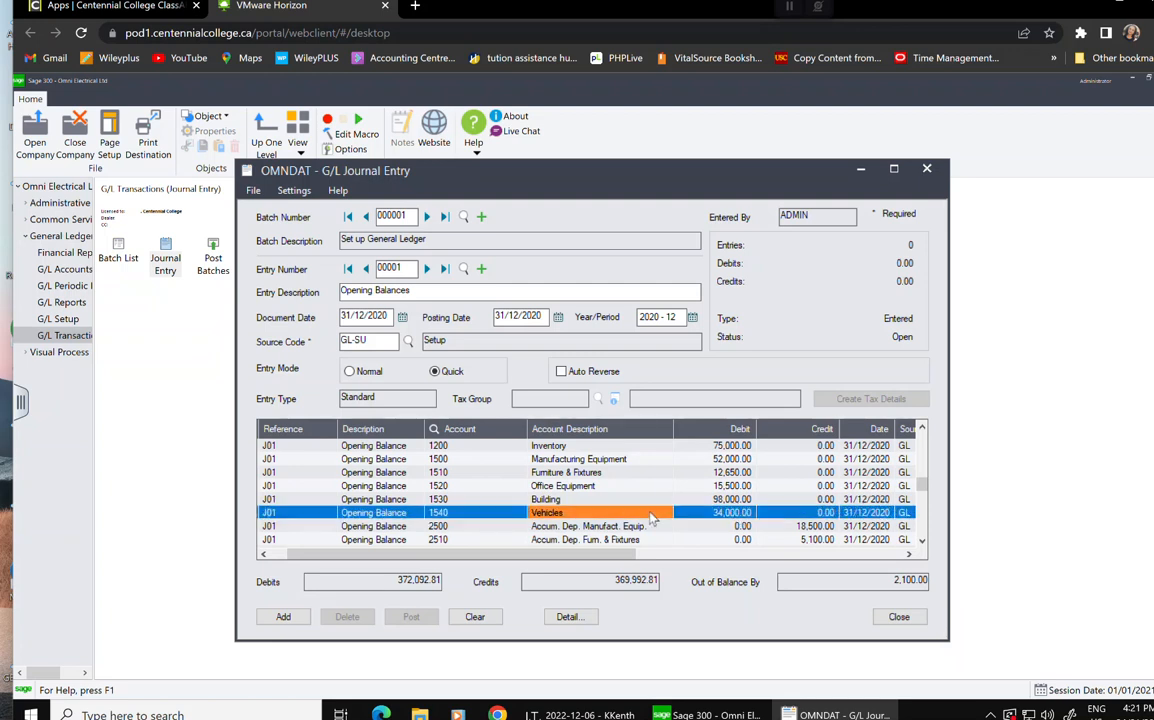
pyautogui.click(713, 513)
pyautogui.write('32,')
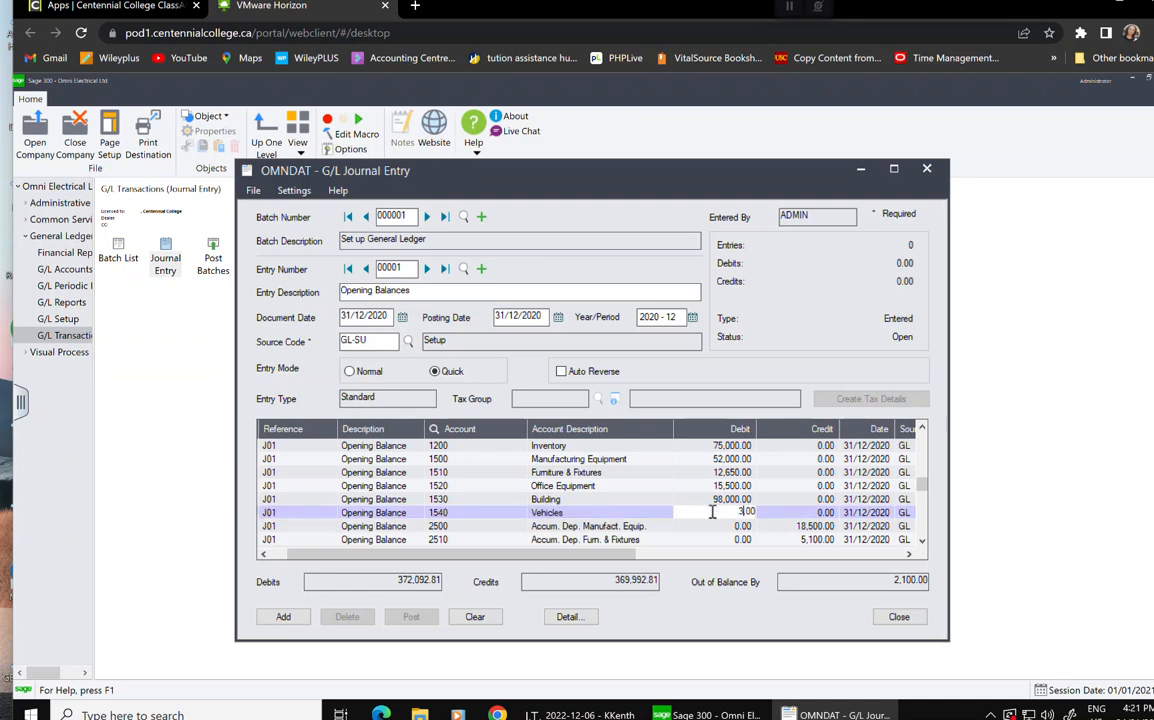
pyautogui.write('000')
pyautogui.press('Tab')
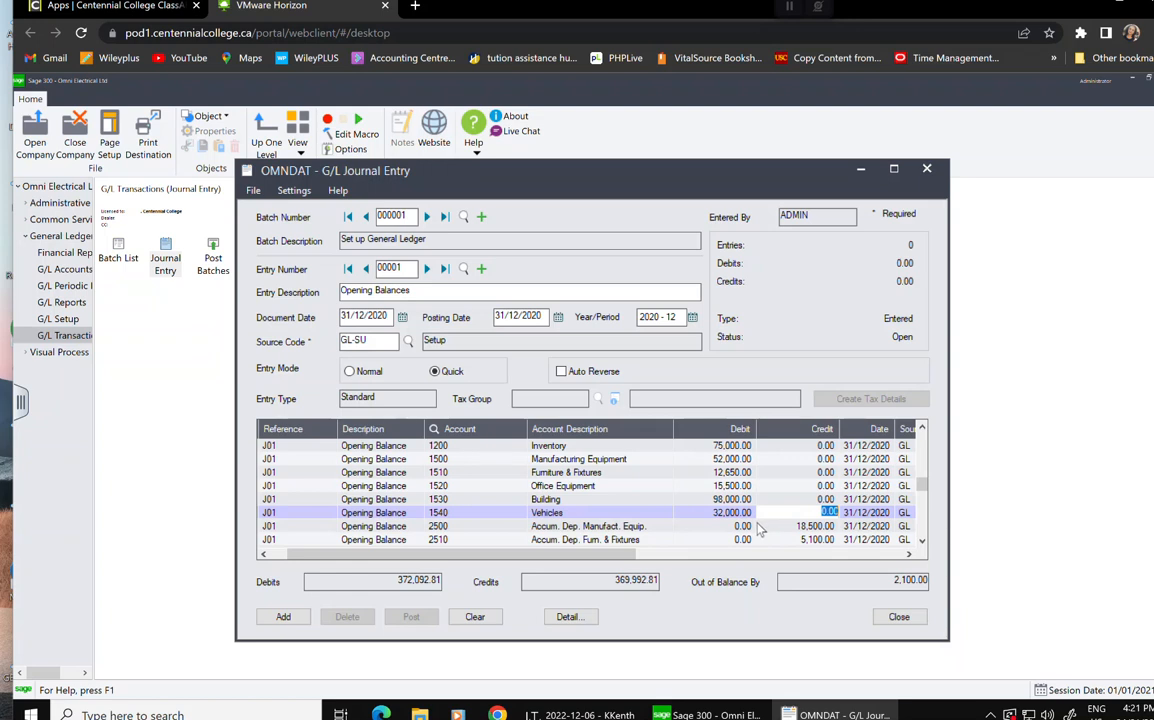
pyautogui.press('Down')
pyautogui.press('Down')
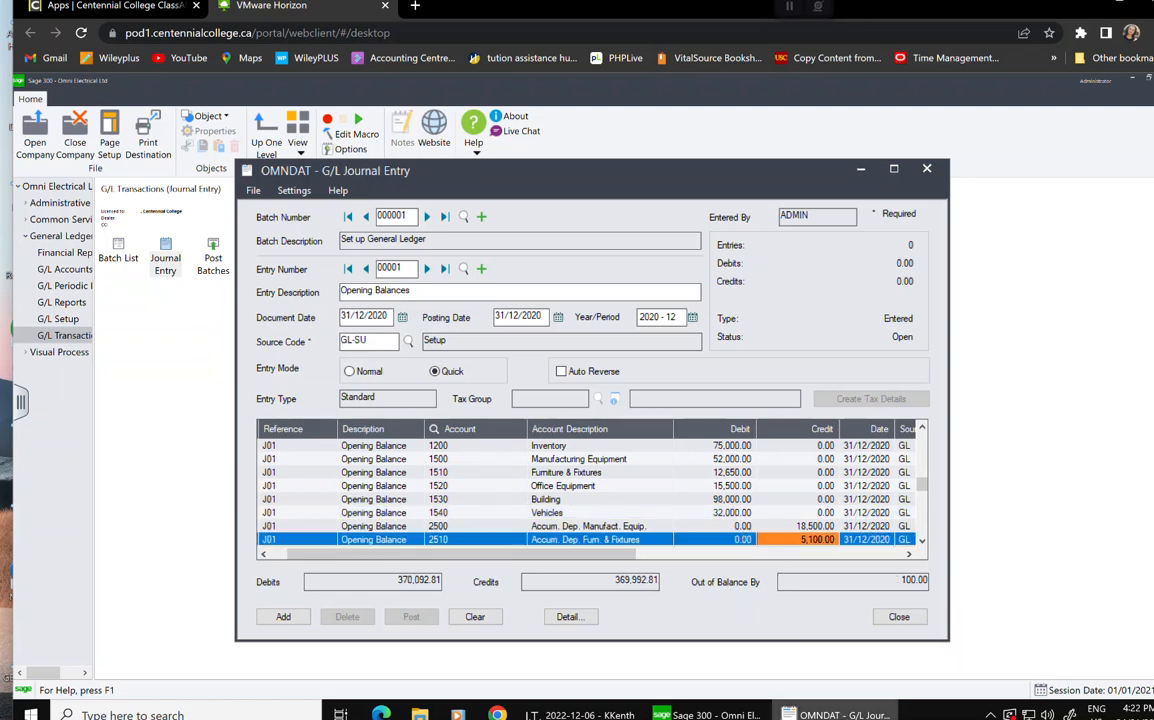
pyautogui.moveTo(835, 714)
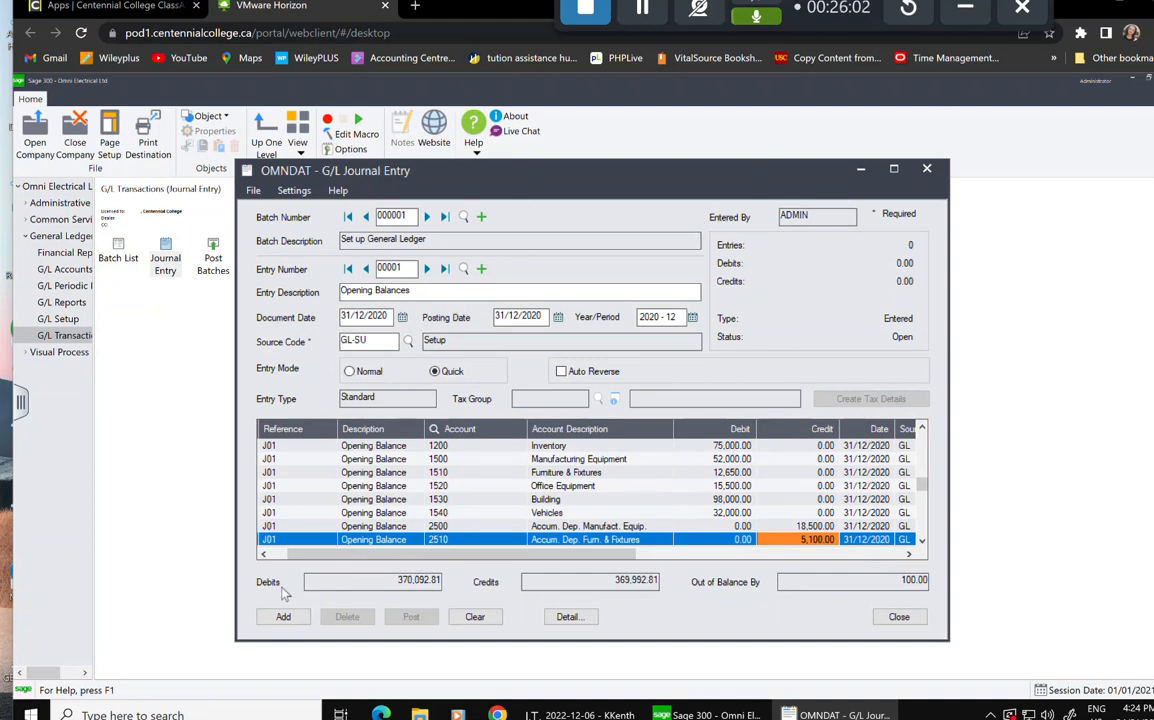
# Add the unbalanced entry to batch 000001, dismiss the warning, and close G/L Journal Entry.
pyautogui.click(283, 617)
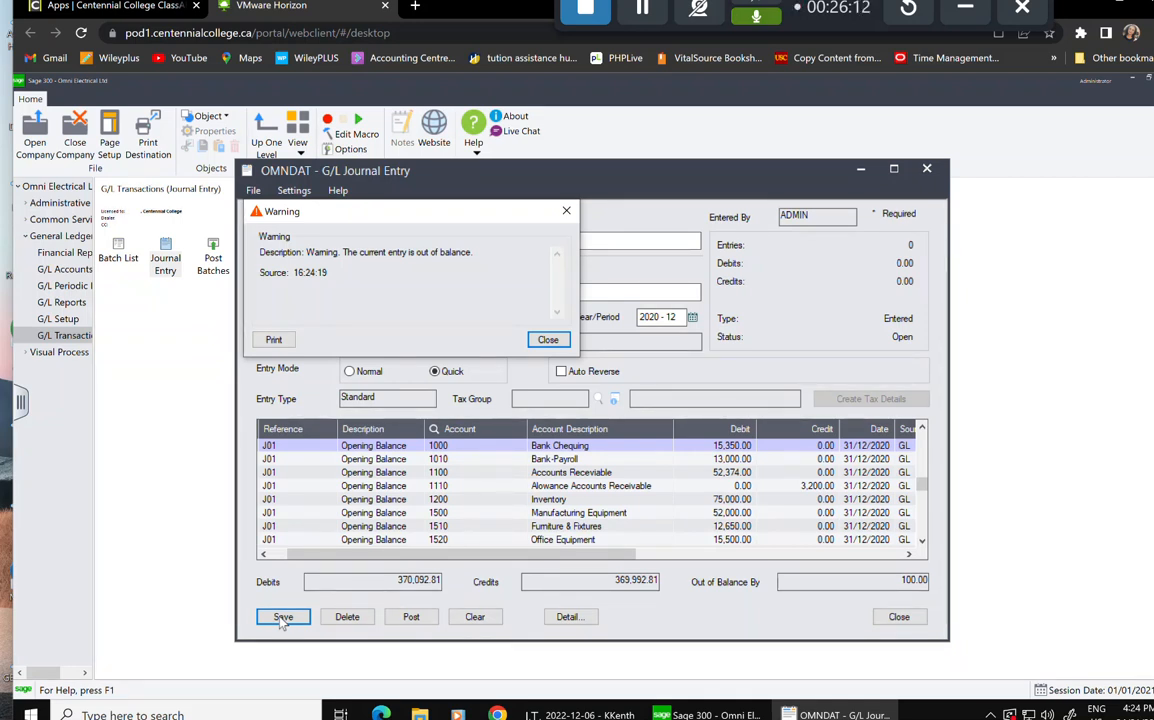
pyautogui.click(550, 341)
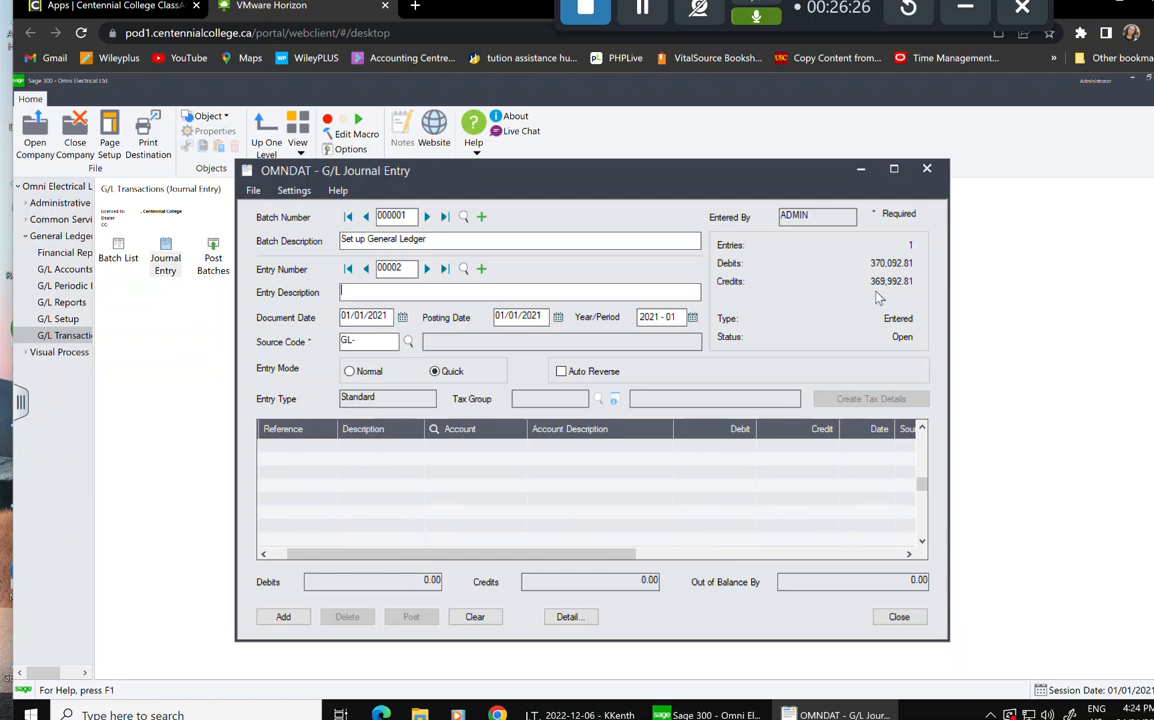
pyautogui.click(927, 169)
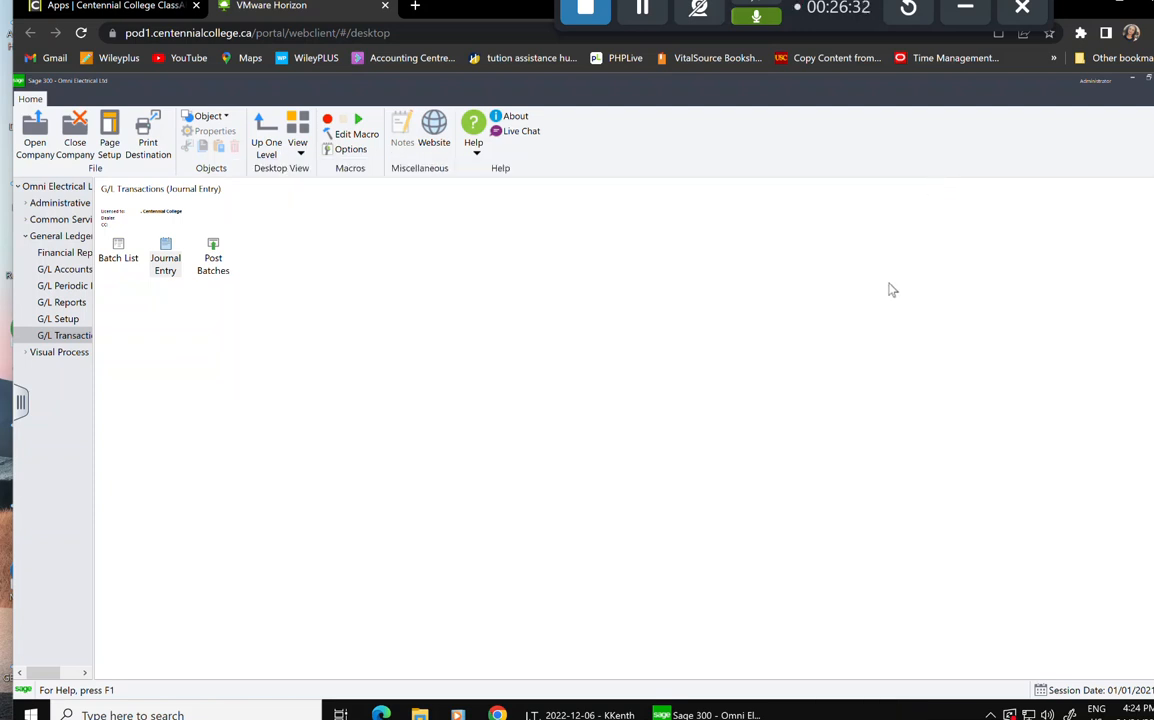
# Reopen G/L Journal Entry and load batch 000001 with its 'Opening Balances' entry.
pyautogui.click(163, 258)
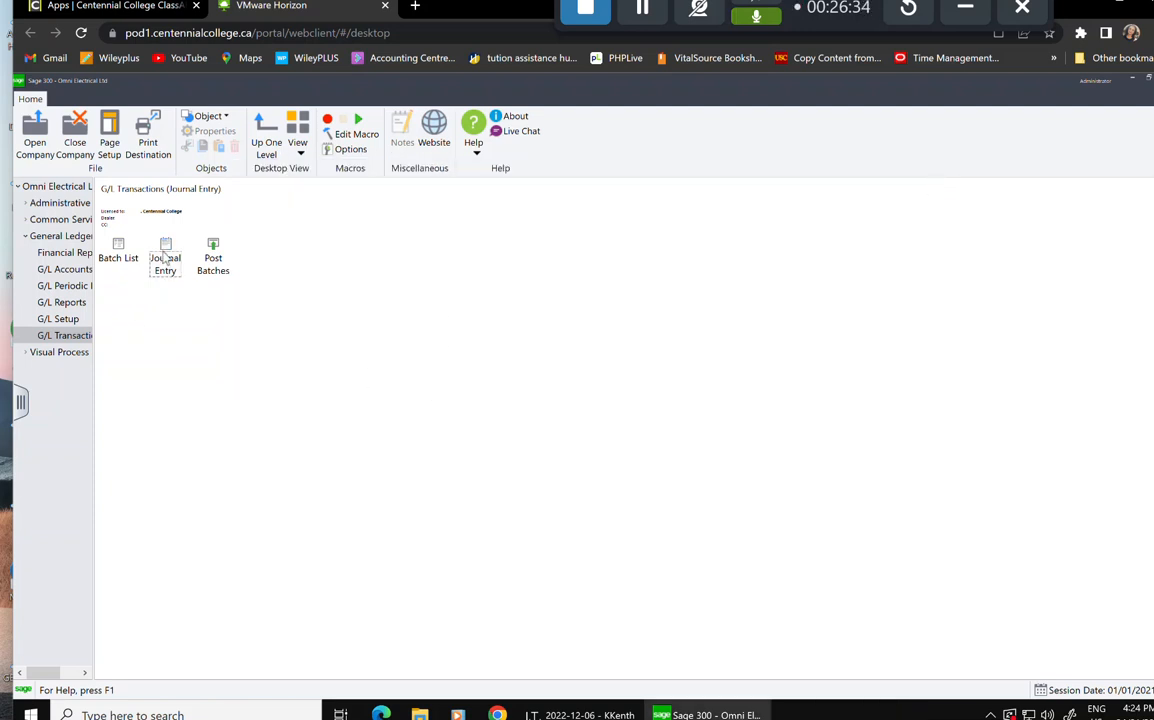
pyautogui.doubleClick(163, 256)
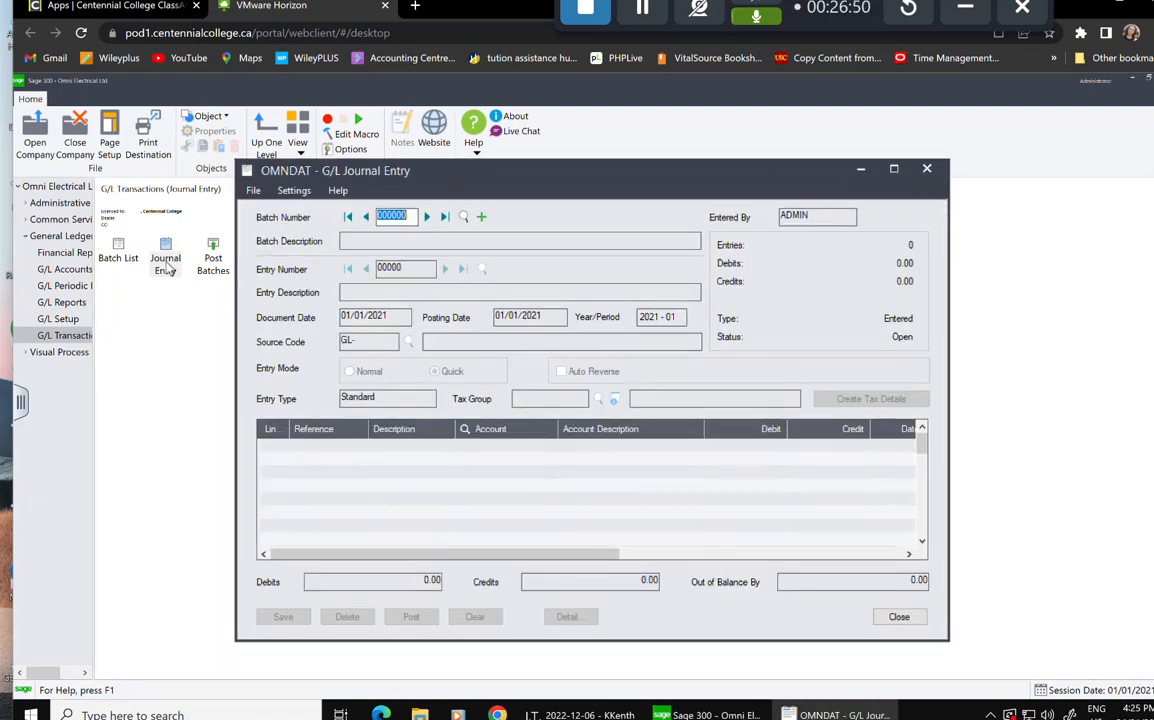
pyautogui.click(464, 218)
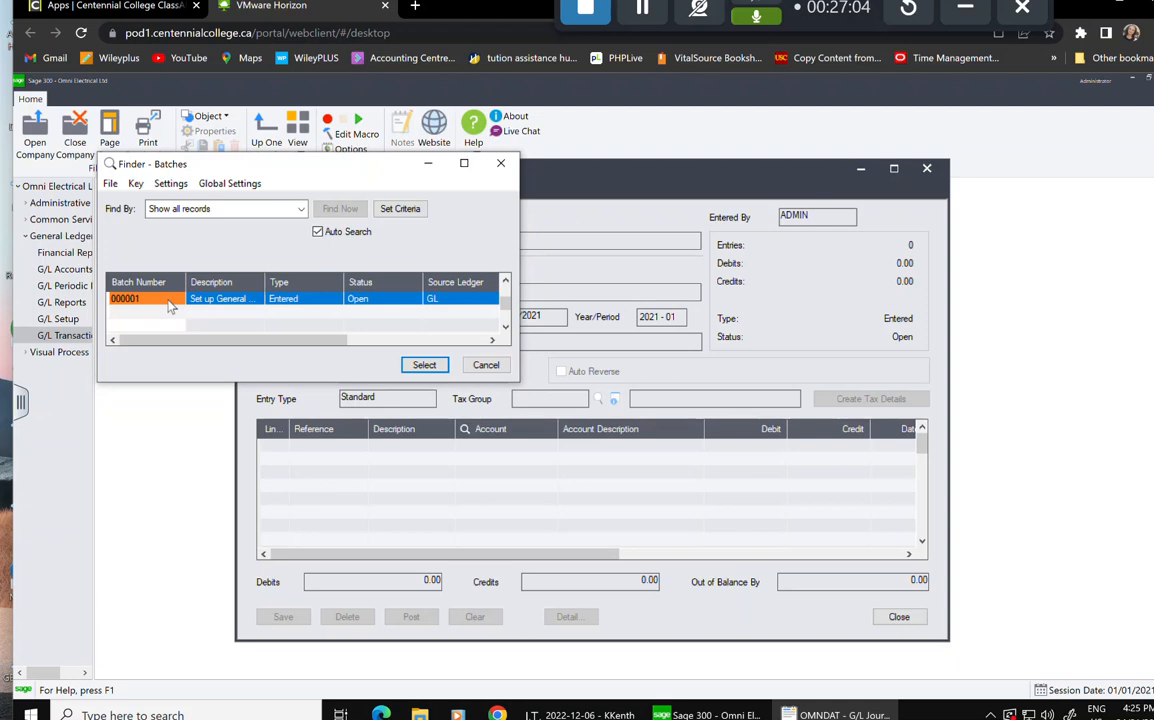
pyautogui.click(420, 365)
pyautogui.click(422, 366)
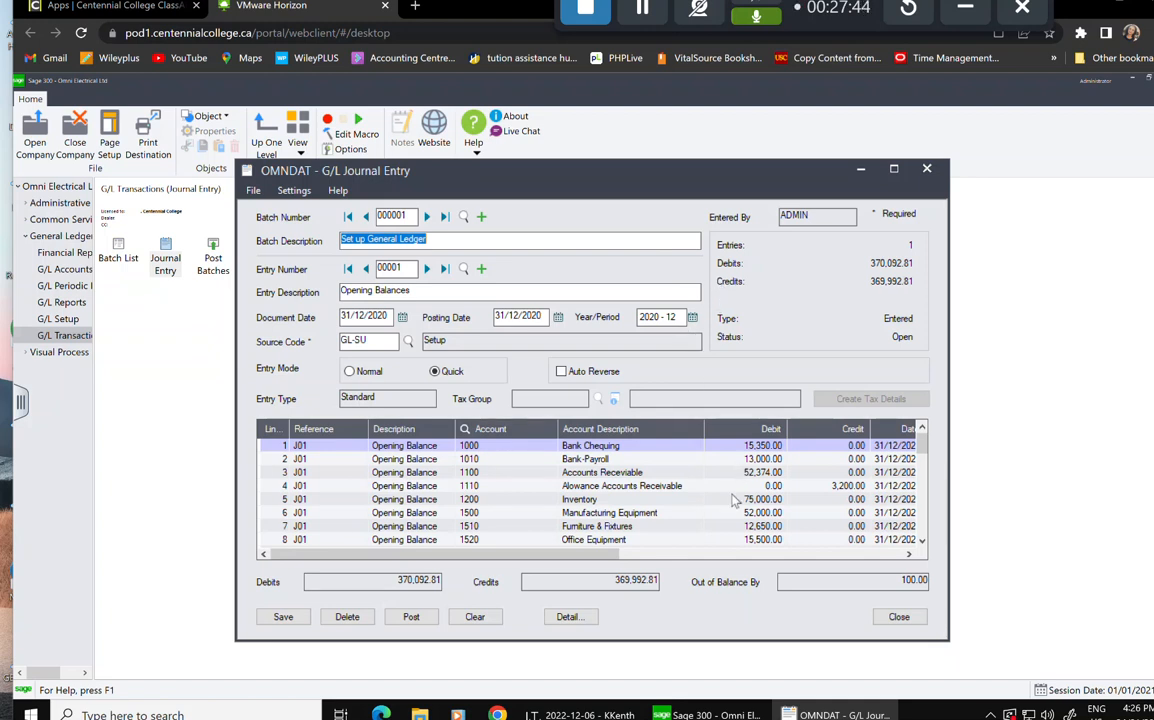
# Change account 2510's credit from 5,100 to 5,200.00, then save and close the balanced entry.
pyautogui.scroll(-1, 735, 500)
pyautogui.scroll(-9, 735, 500)
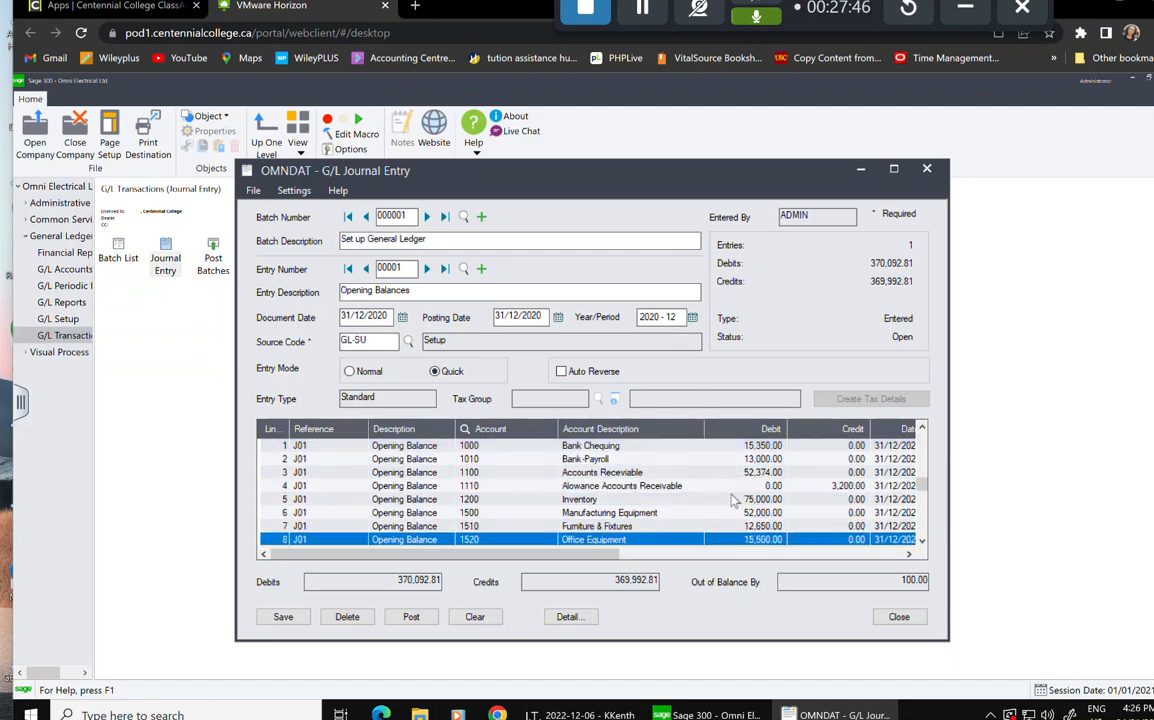
pyautogui.scroll(-1, 735, 500)
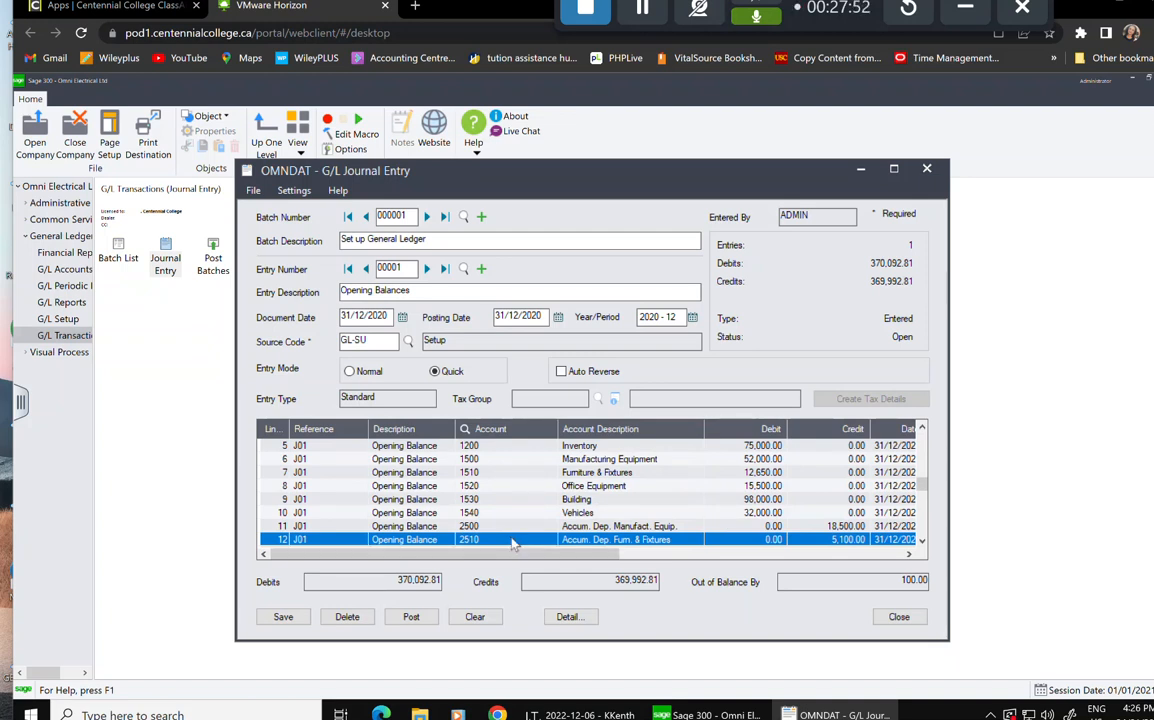
pyautogui.click(845, 540)
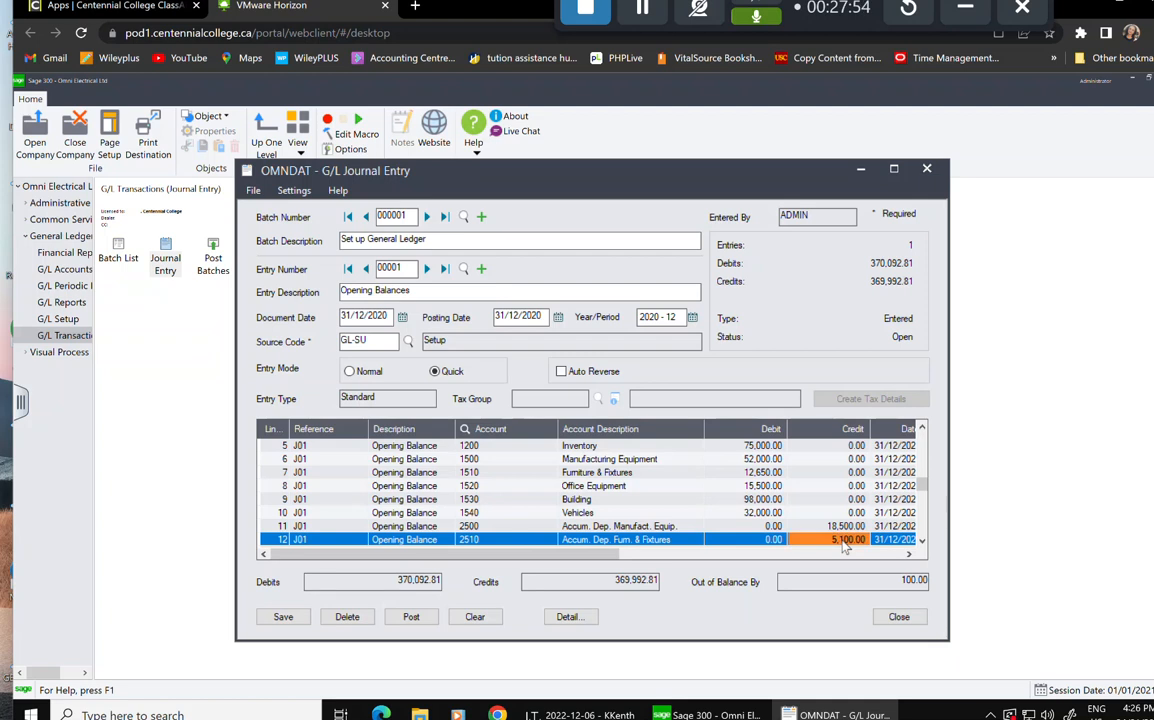
pyautogui.click(835, 541)
pyautogui.write('5,200')
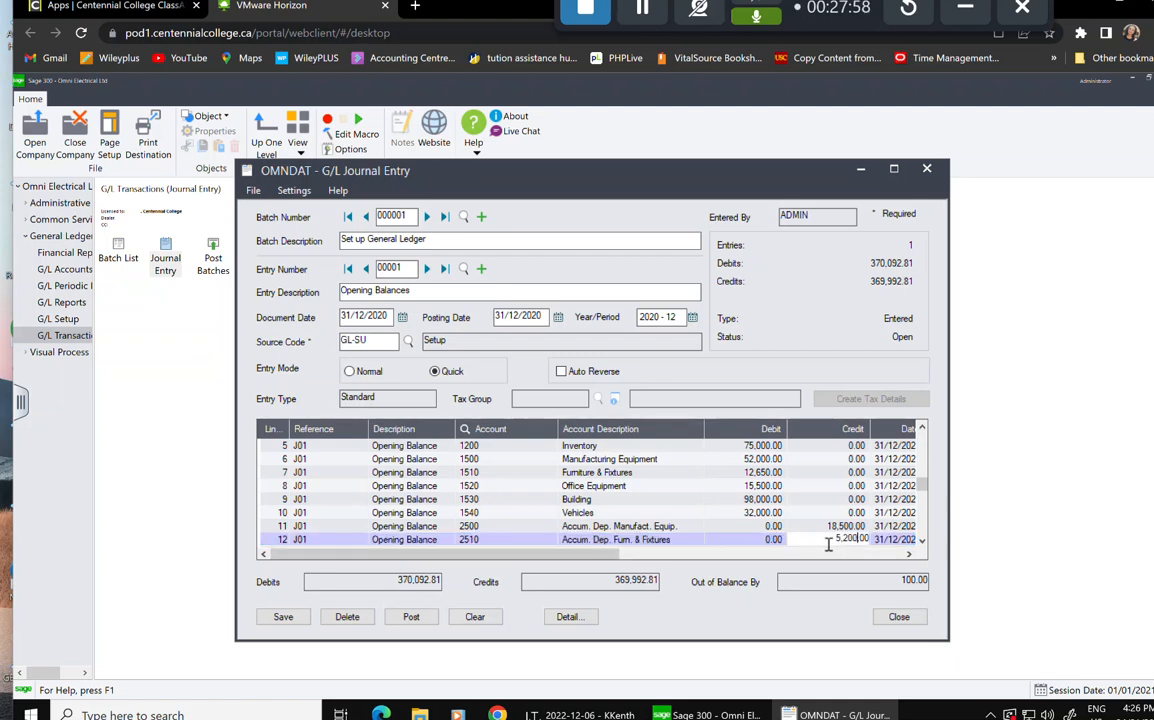
pyautogui.press('Tab')
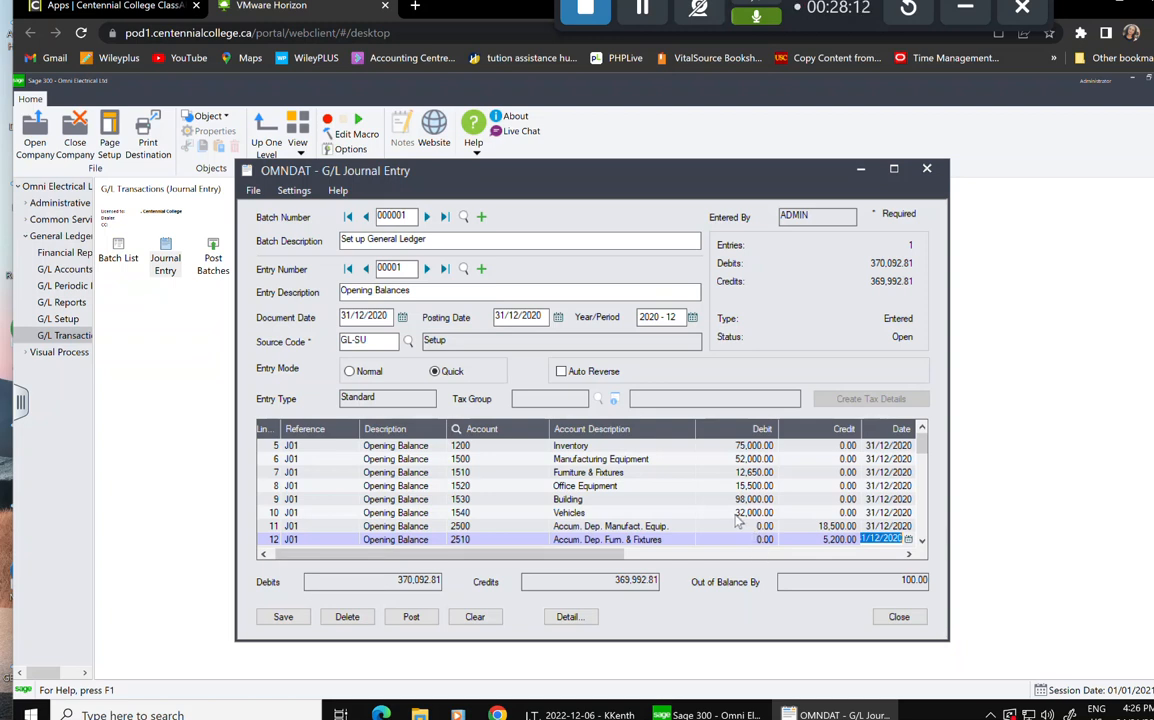
pyautogui.press('Down')
pyautogui.press('Down')
pyautogui.press('Down')
pyautogui.press('Down')
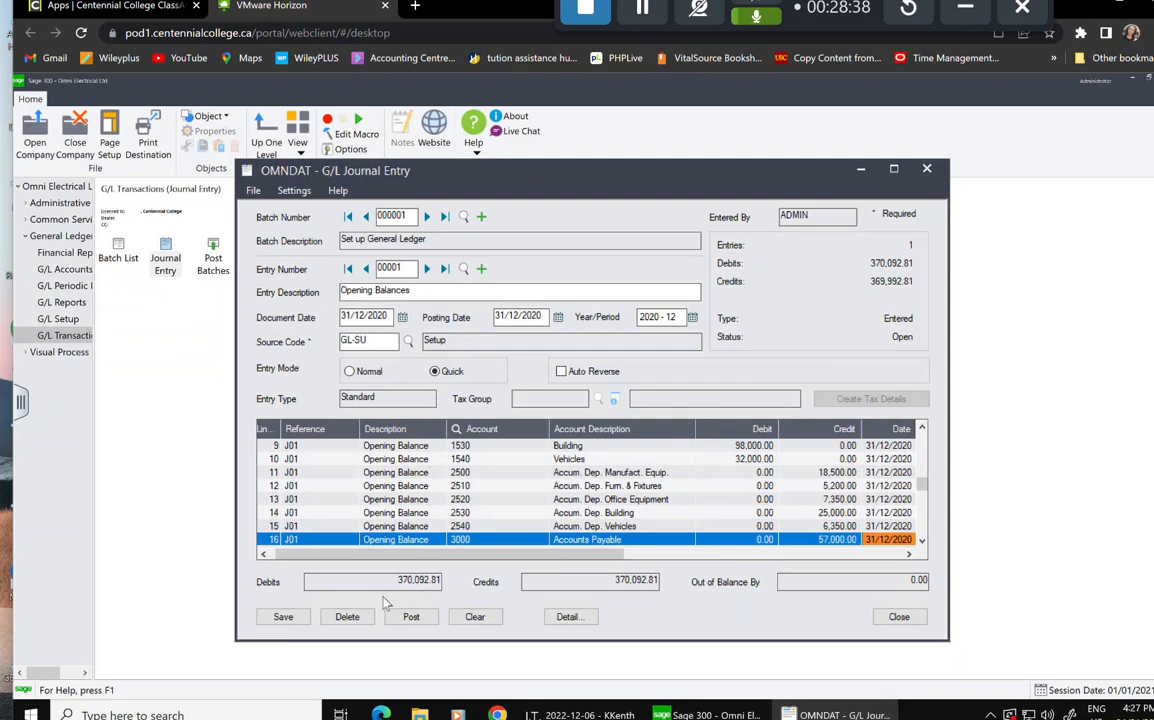
pyautogui.click(285, 617)
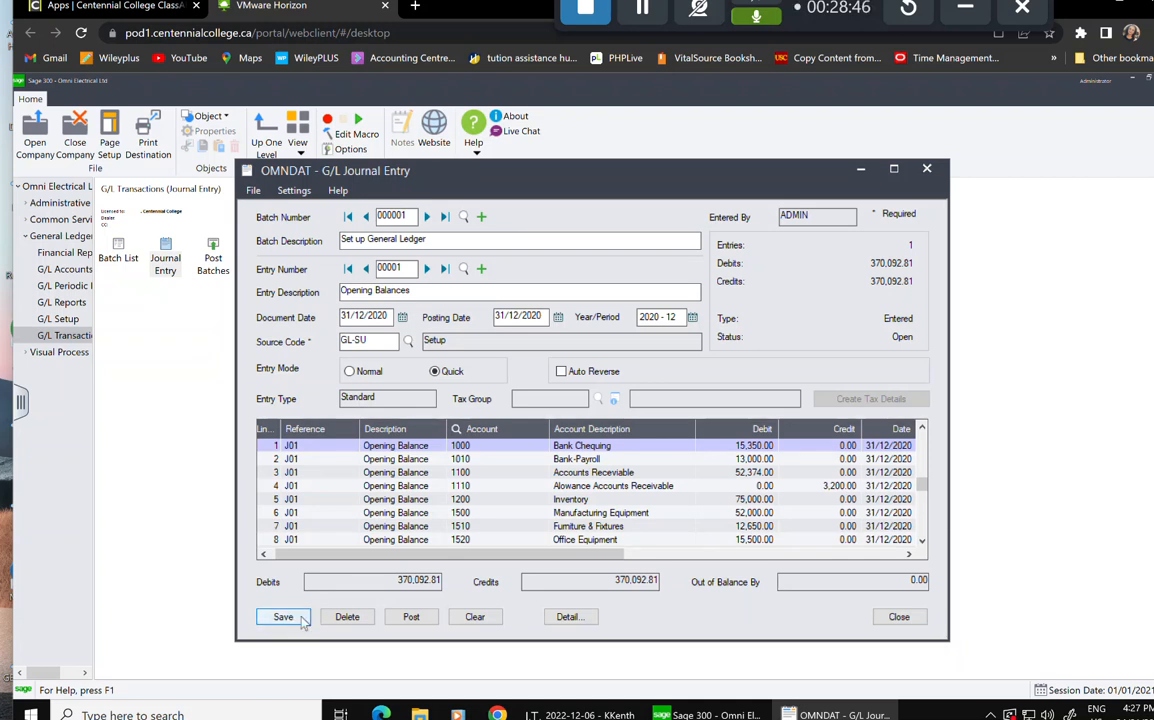
pyautogui.click(916, 617)
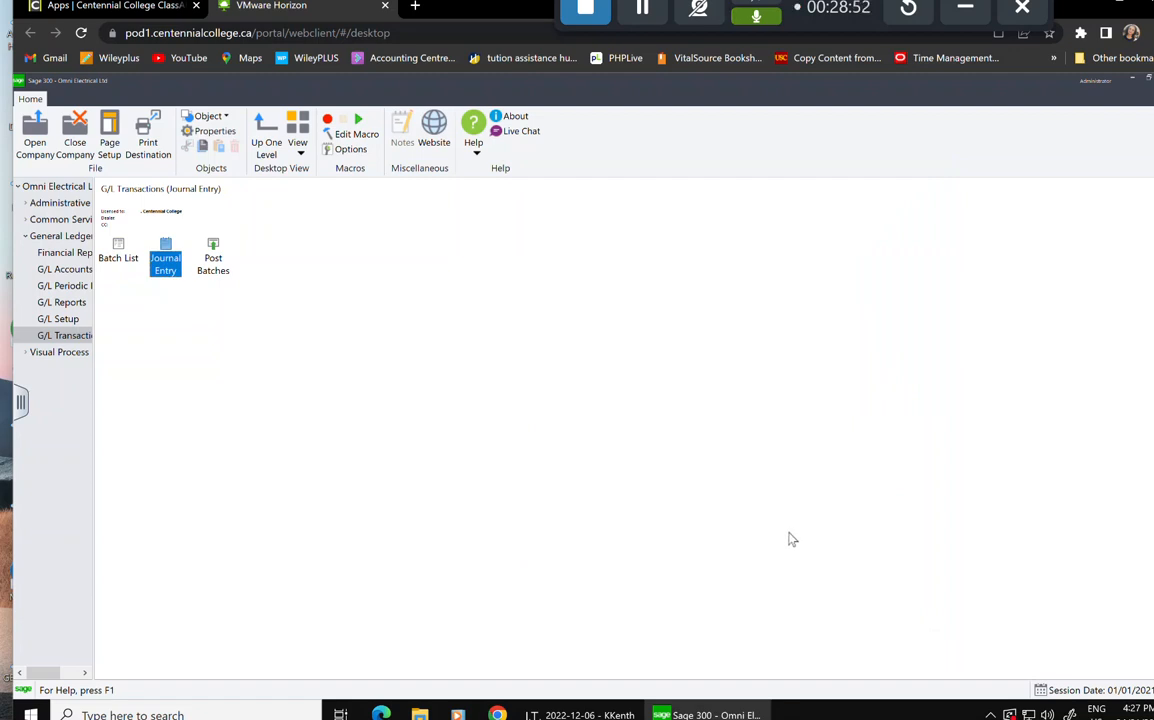
pyautogui.doubleClick(214, 257)
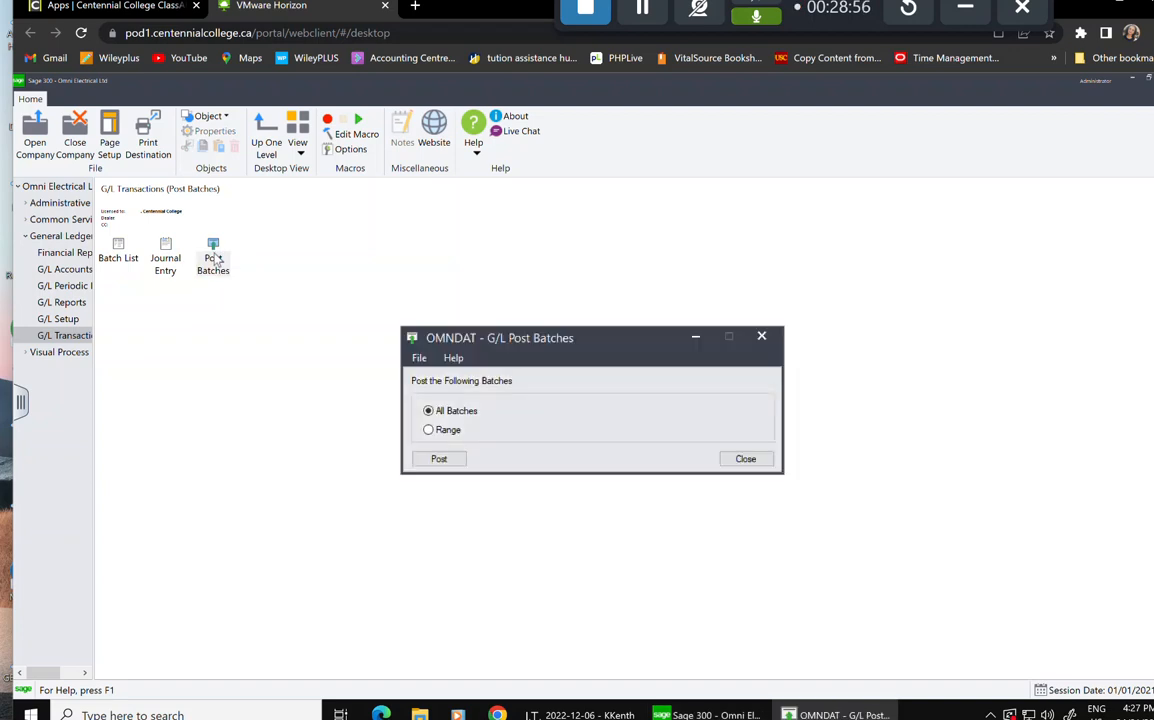
pyautogui.click(441, 459)
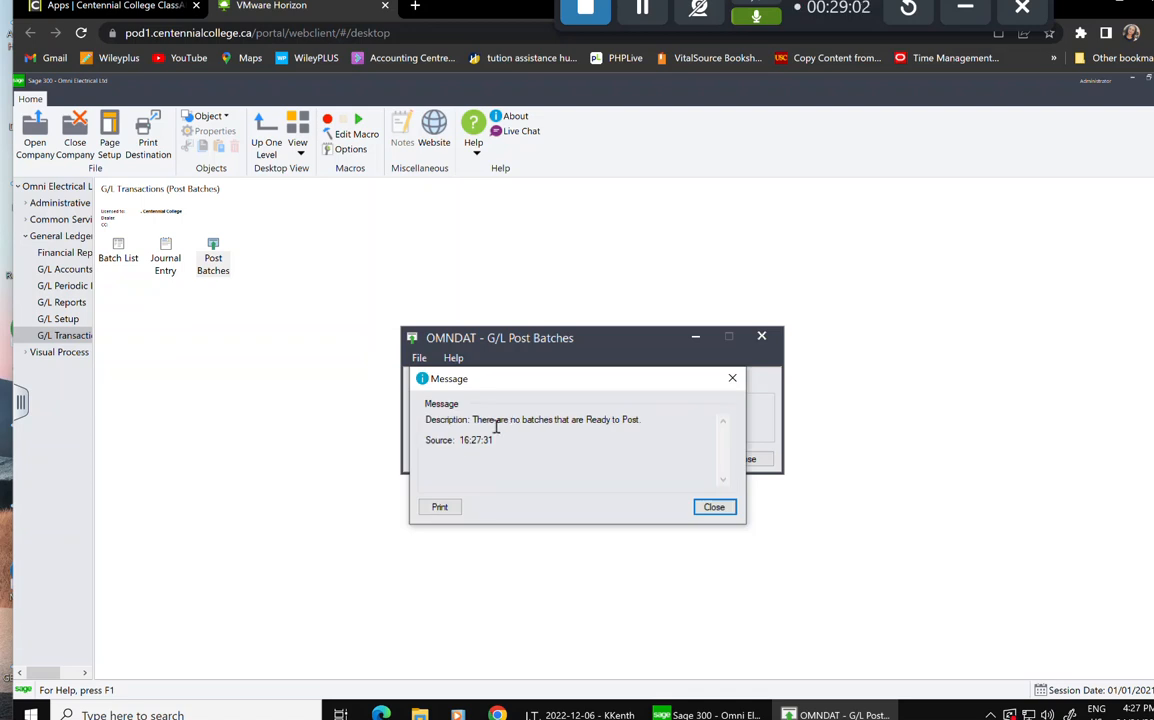
pyautogui.click(714, 507)
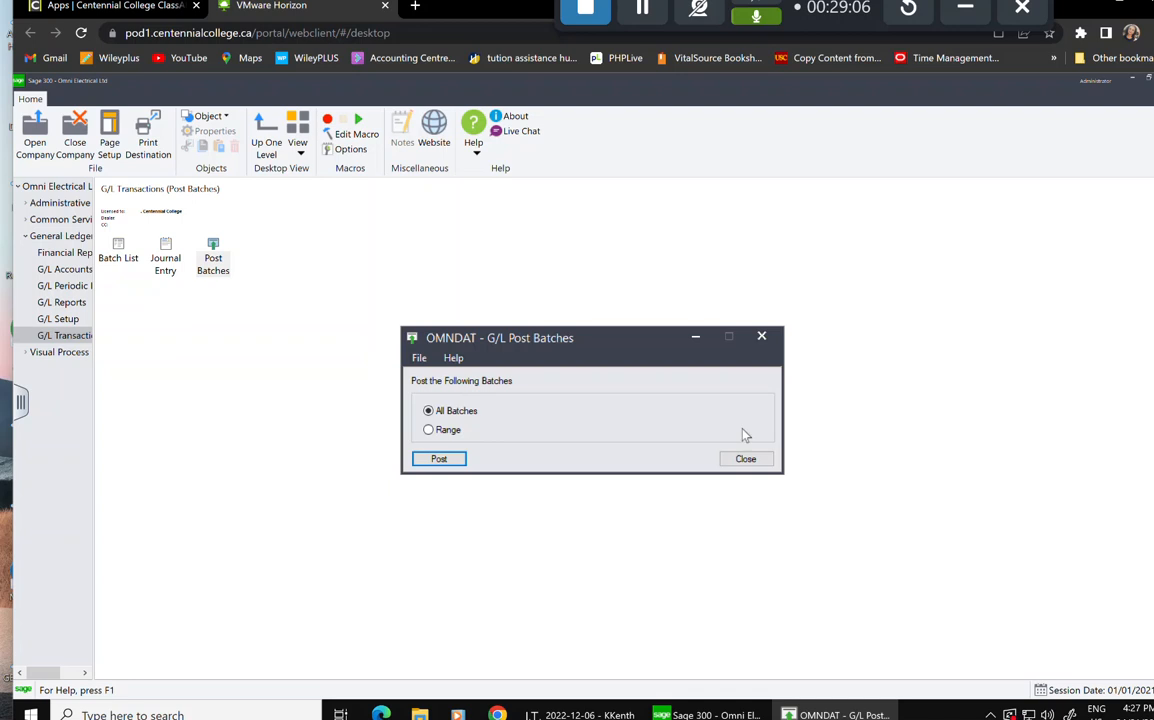
pyautogui.click(746, 460)
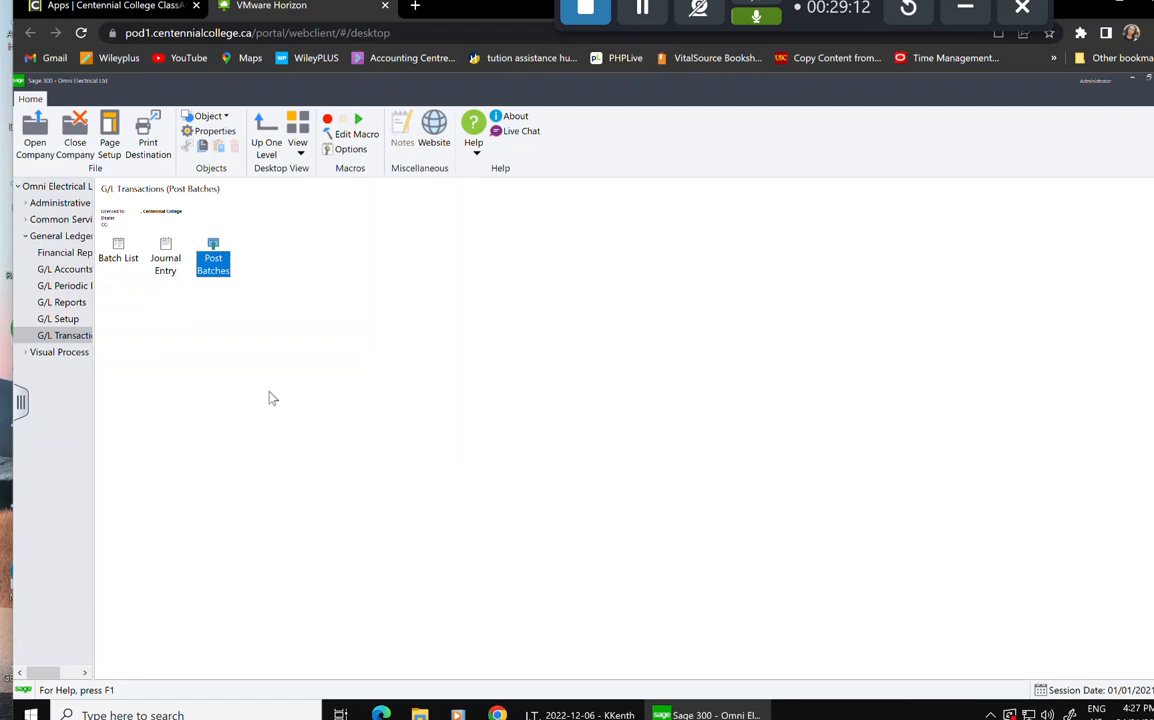
# Open the G/L Batch List maximized, with batch 000001 still not ready to post.
pyautogui.doubleClick(120, 248)
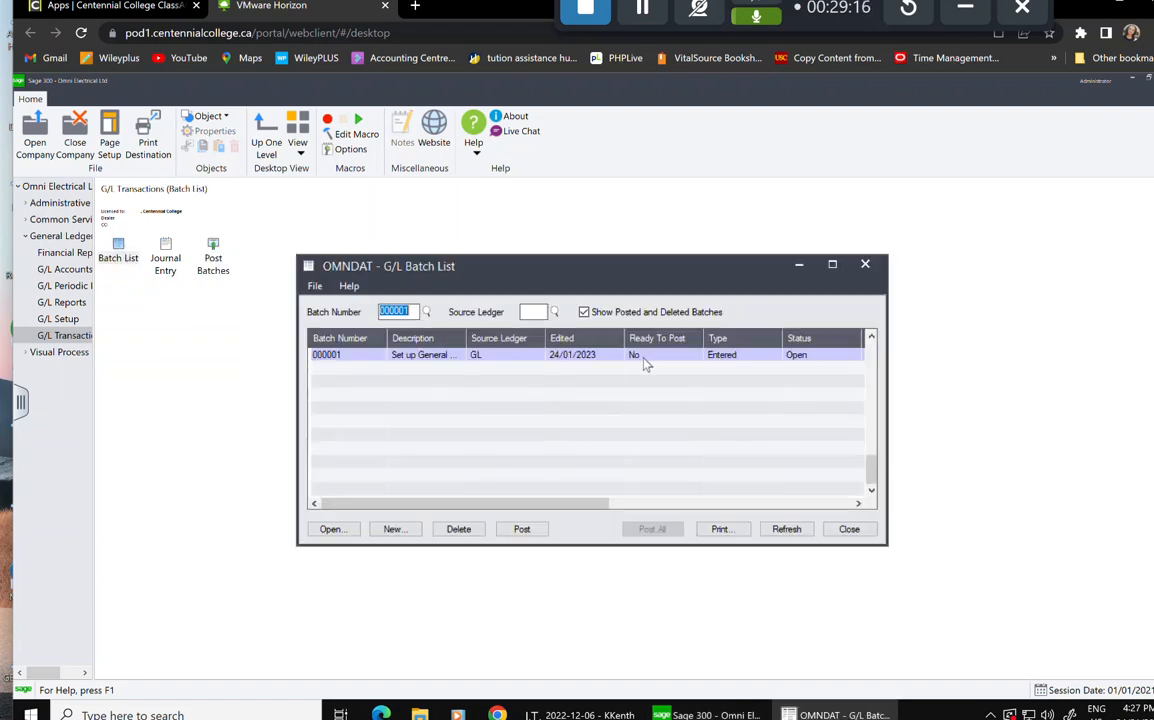
pyautogui.click(832, 266)
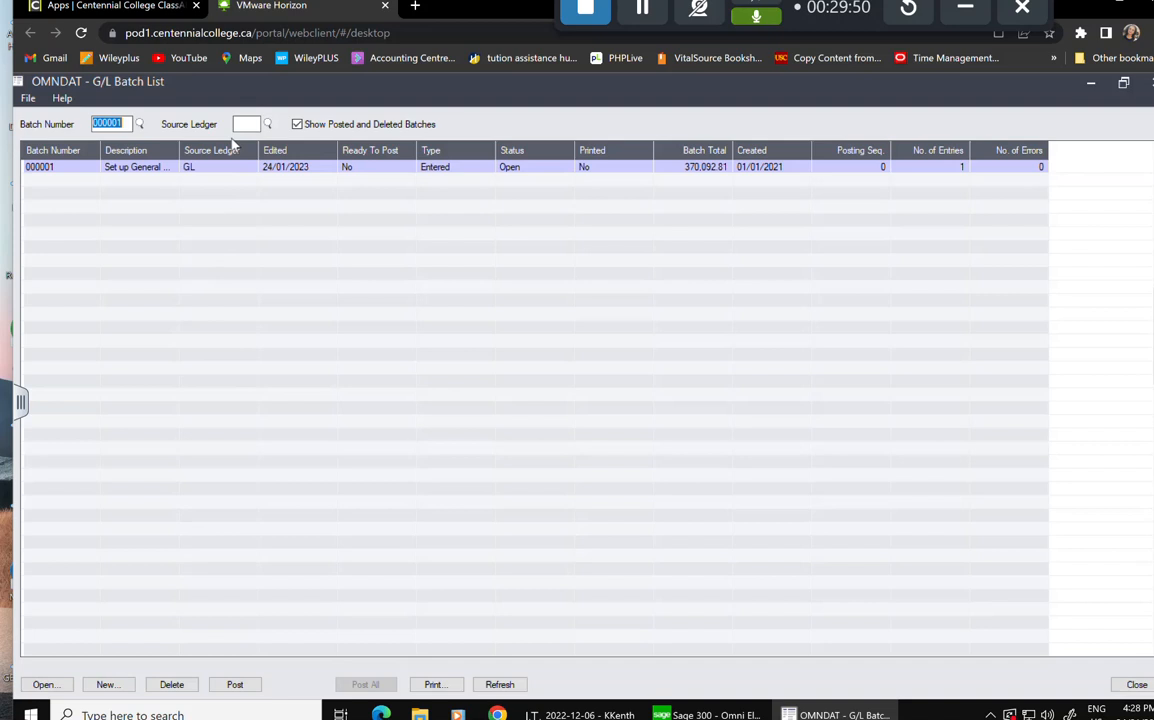
# Start a batch listing printout for batch 000001, cancel it, and close the report and batch list.
pyautogui.click(202, 166)
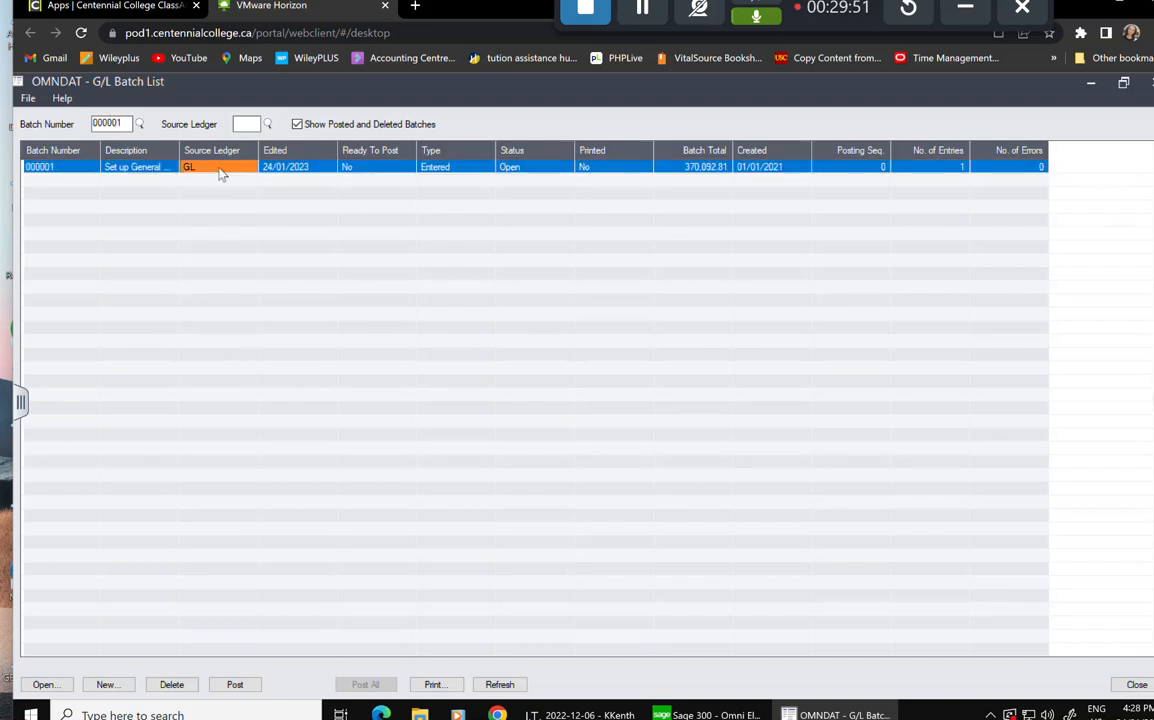
pyautogui.click(432, 685)
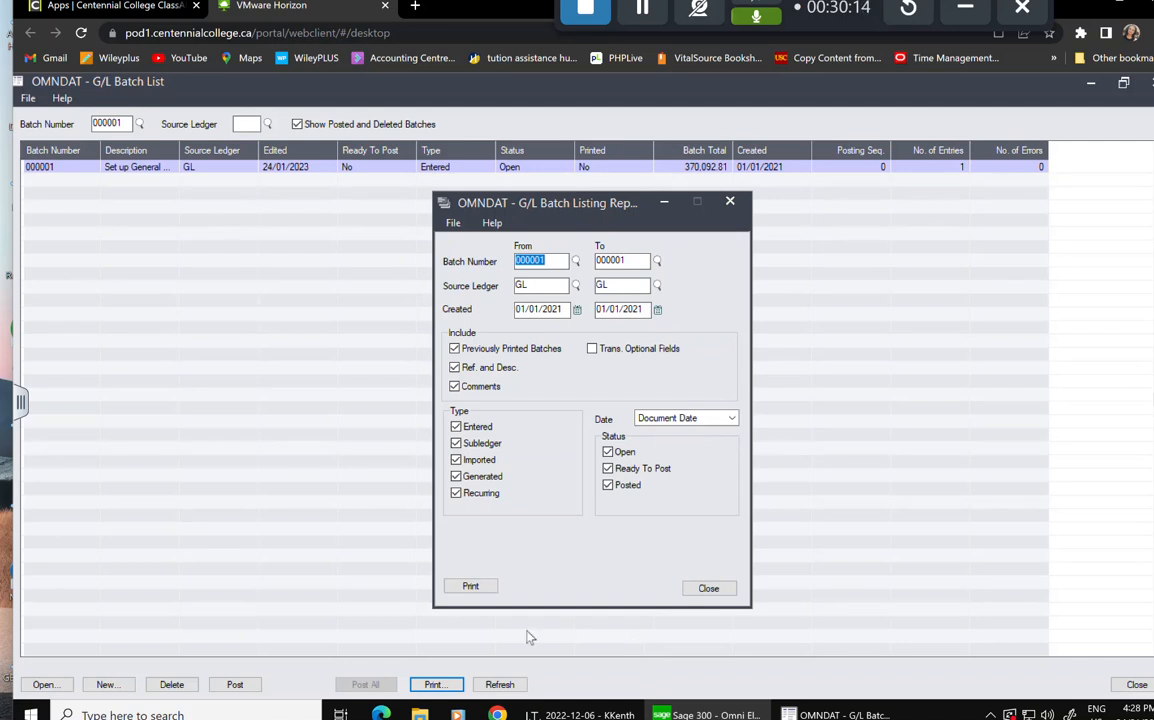
pyautogui.click(486, 590)
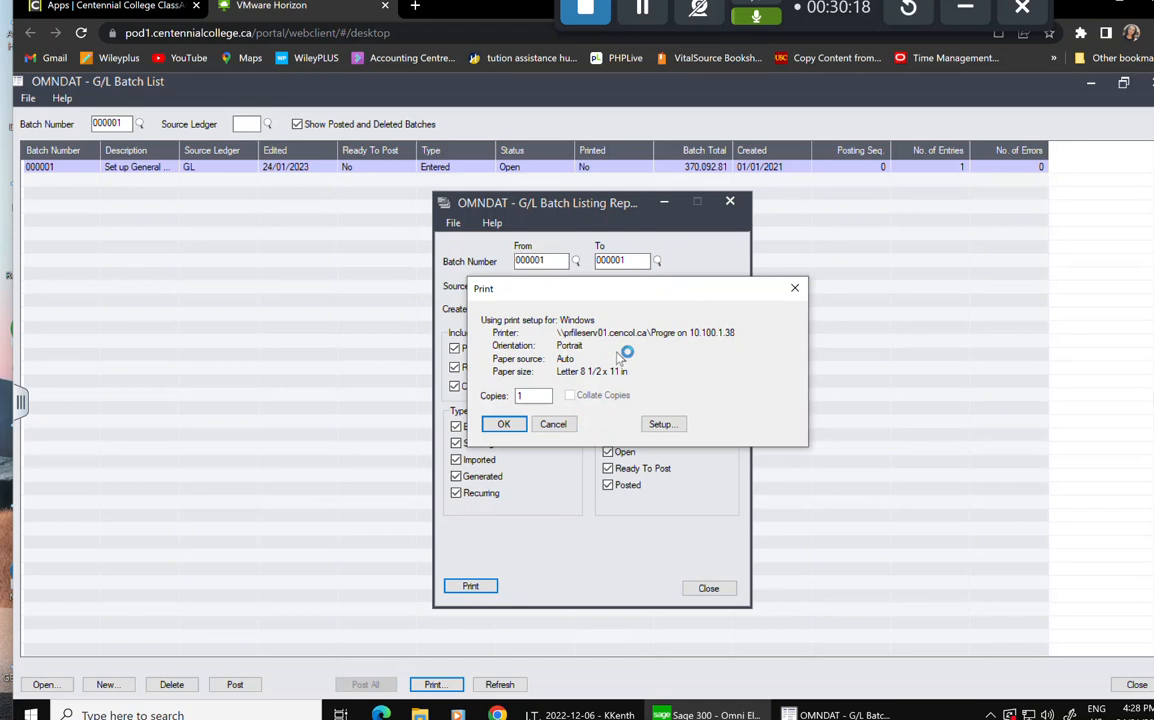
pyautogui.click(565, 426)
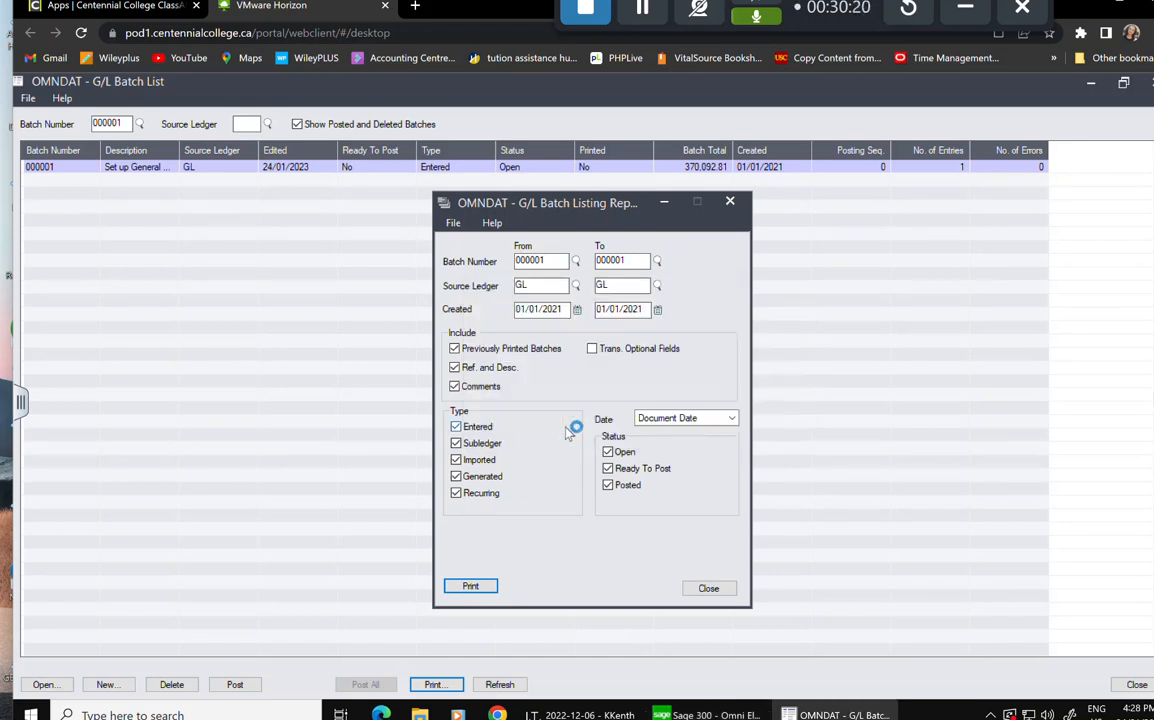
pyautogui.click(711, 590)
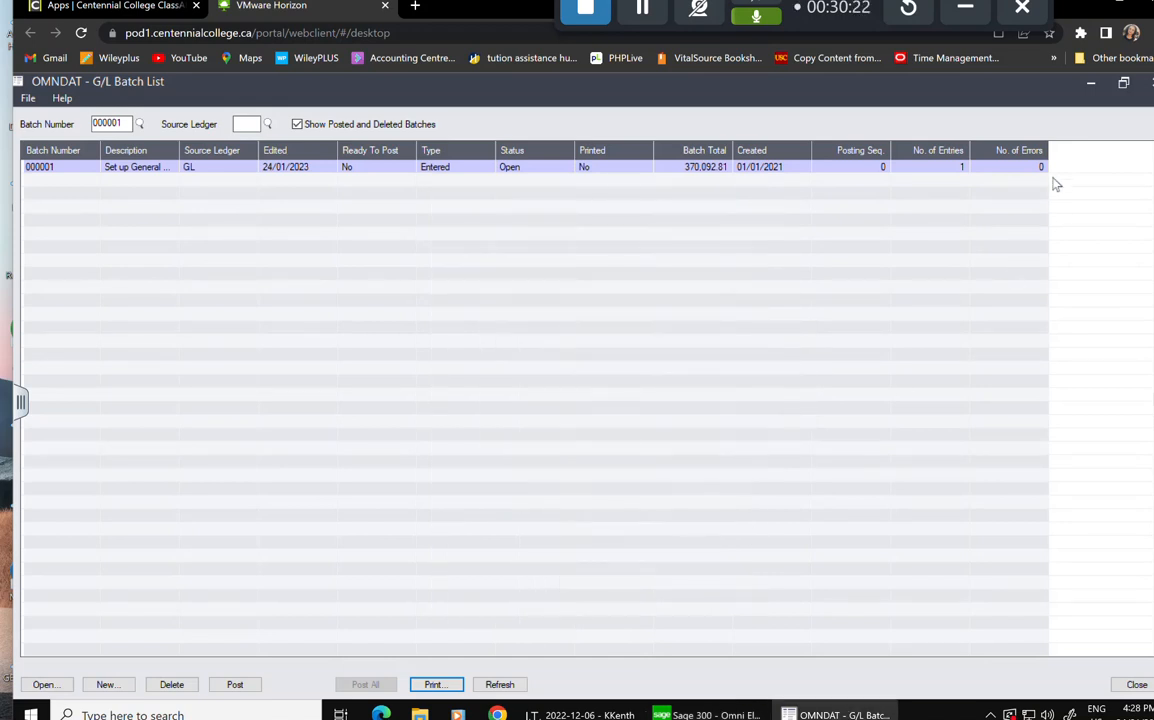
pyautogui.click(1091, 84)
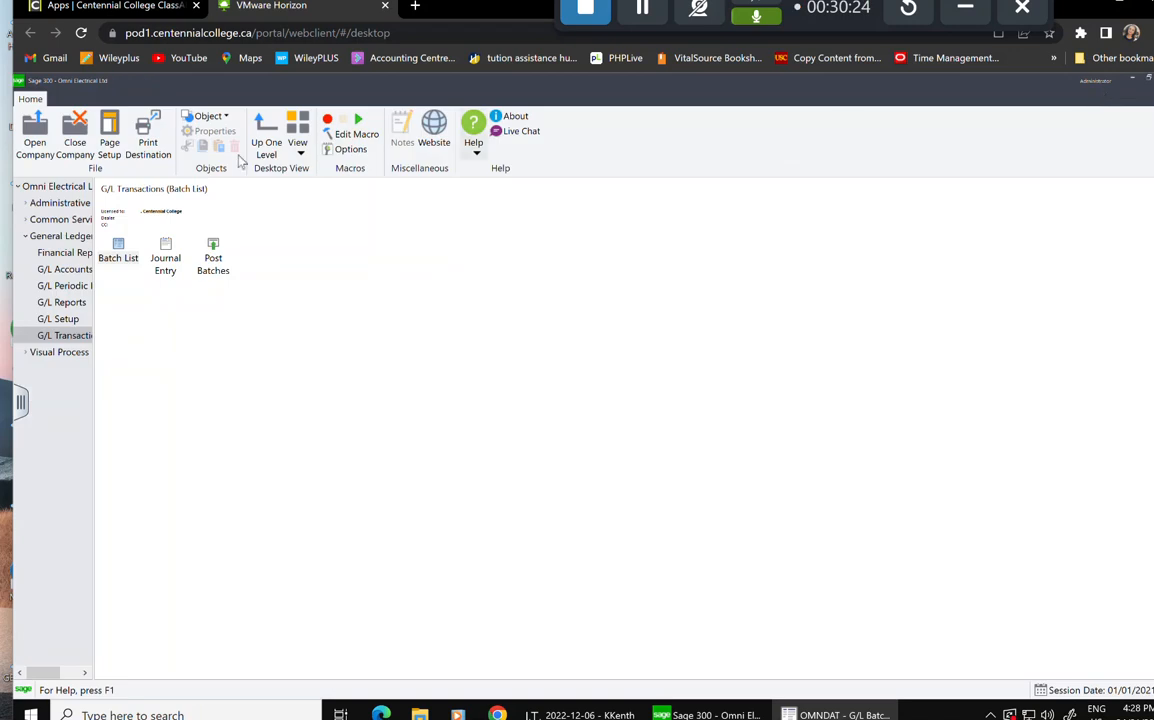
# Set the print destination to Preview, using report paper size and orientation, with Letter/A4 default.
pyautogui.click(150, 145)
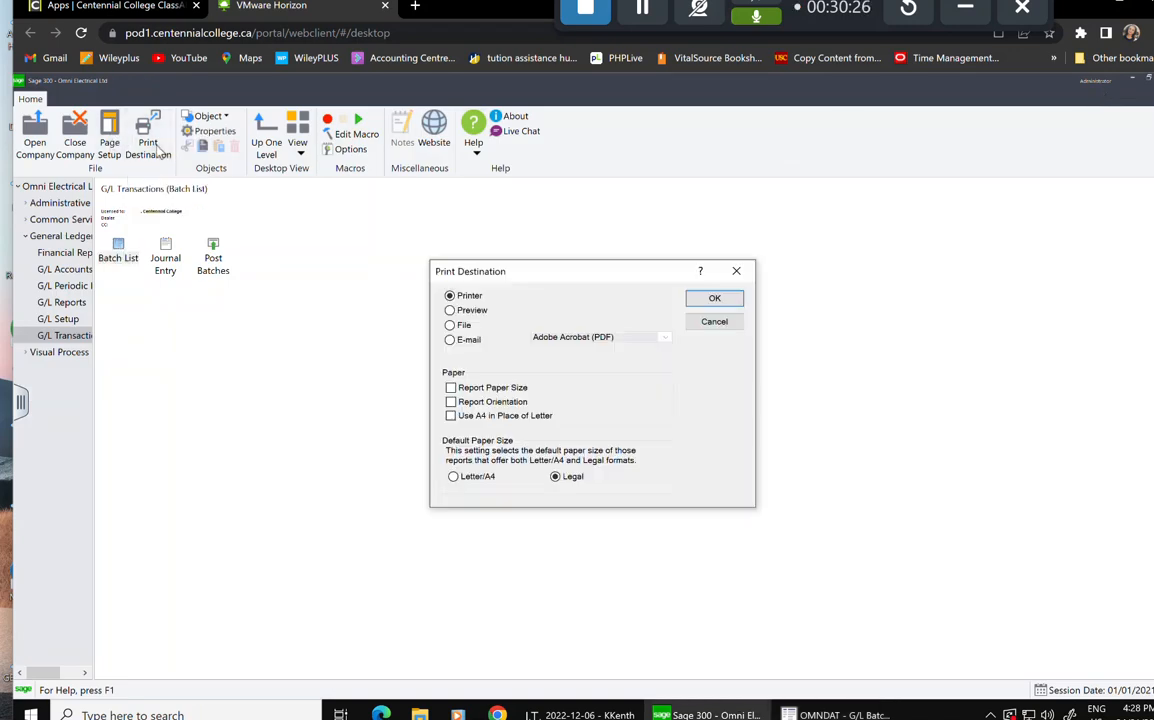
pyautogui.click(470, 311)
pyautogui.click(450, 387)
pyautogui.click(450, 401)
pyautogui.click(454, 477)
pyautogui.click(714, 299)
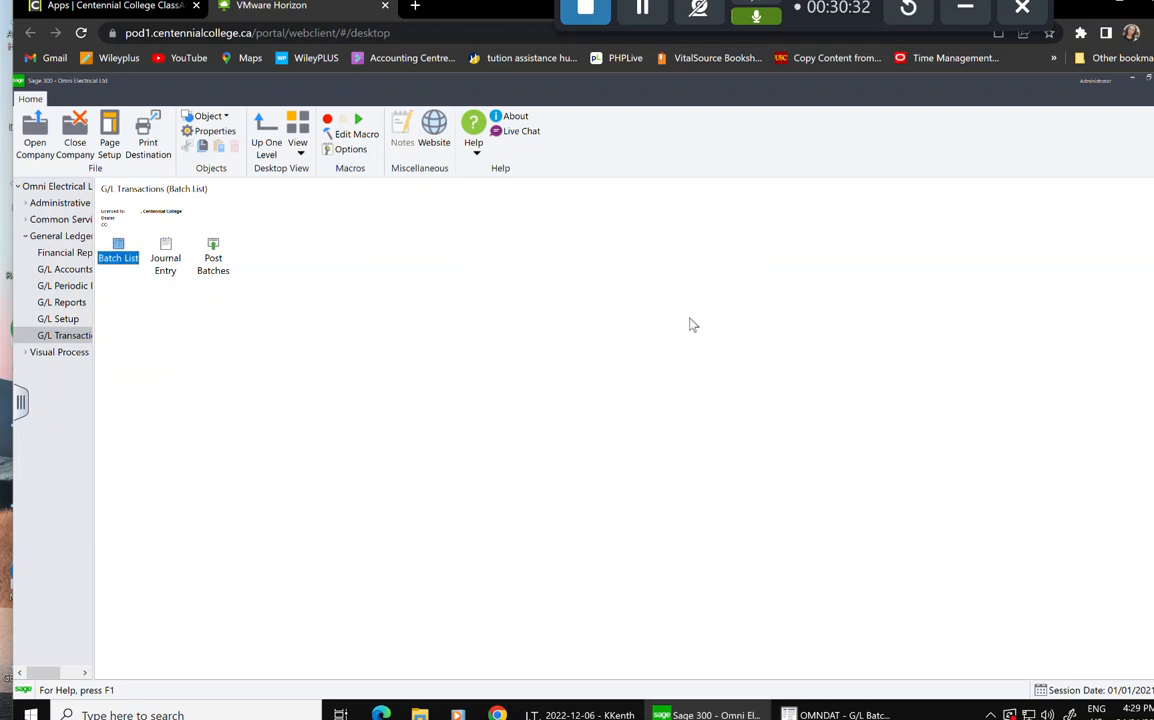
# Reopen the Batch List and bring up the Batch Listing Report settings for batch 000001.
pyautogui.doubleClick(120, 258)
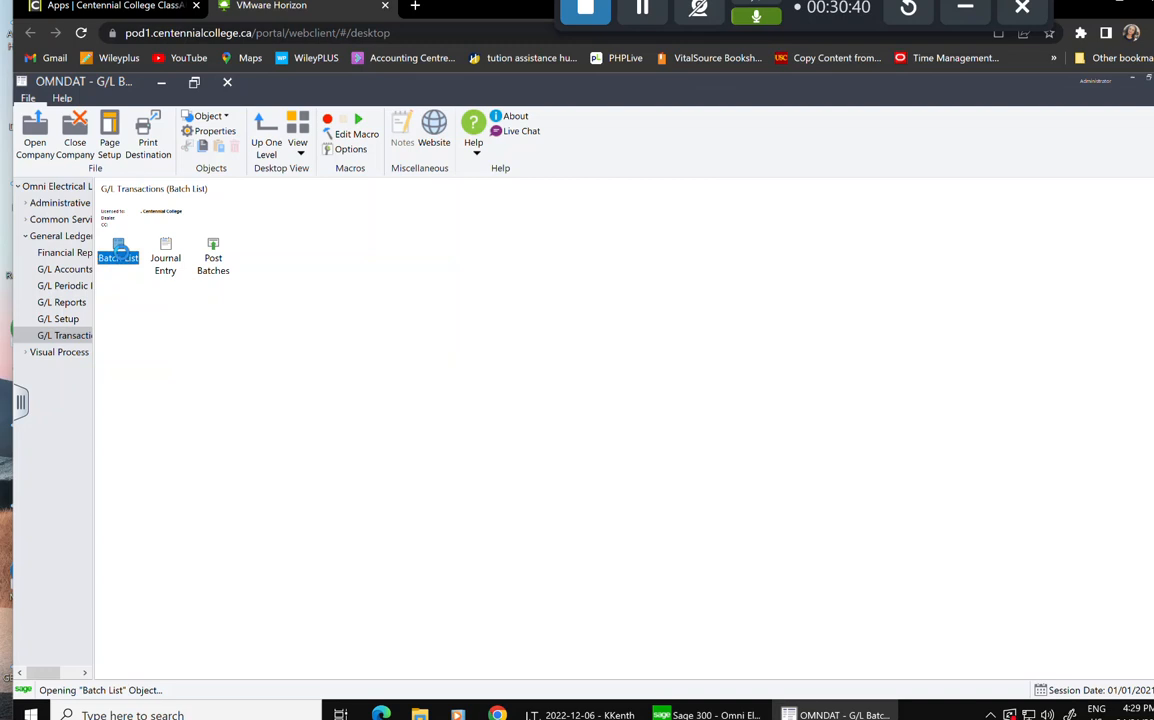
pyautogui.click(197, 170)
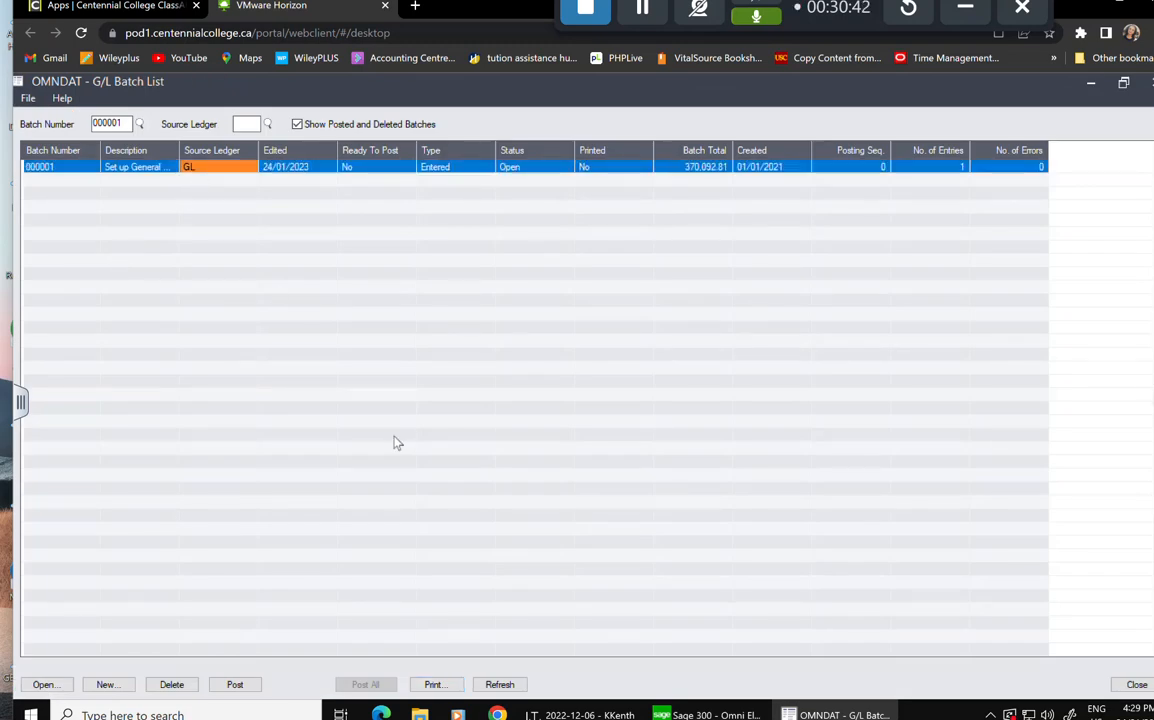
pyautogui.click(436, 685)
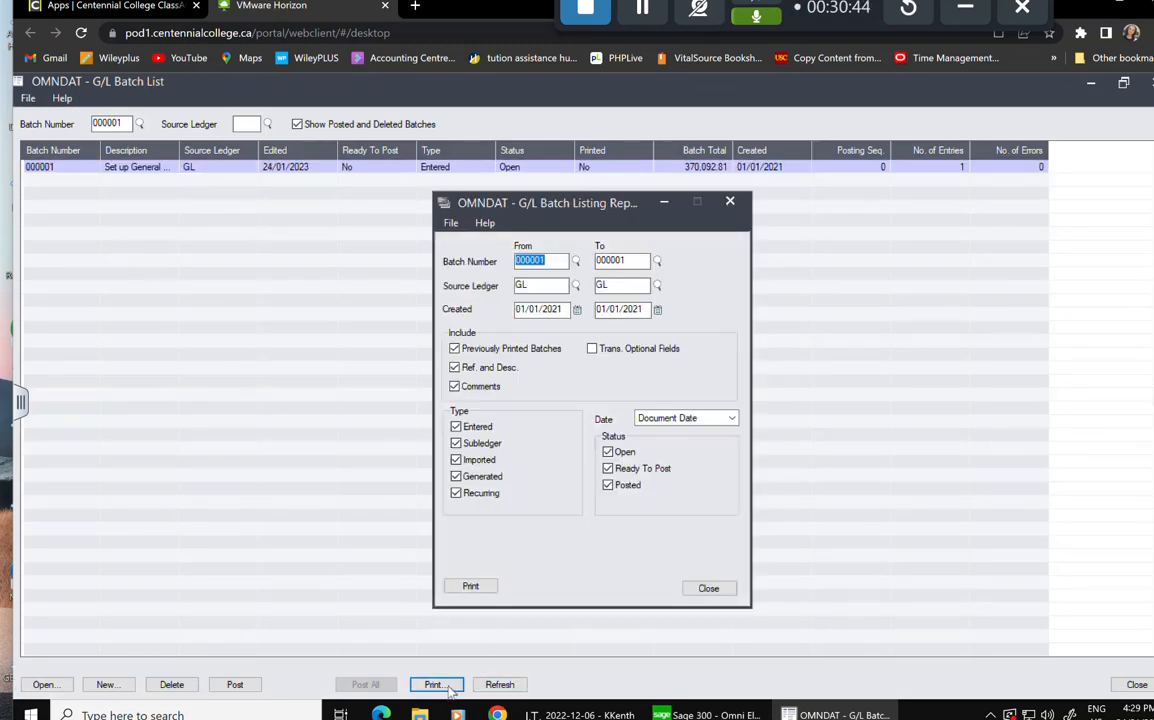
pyautogui.click(469, 586)
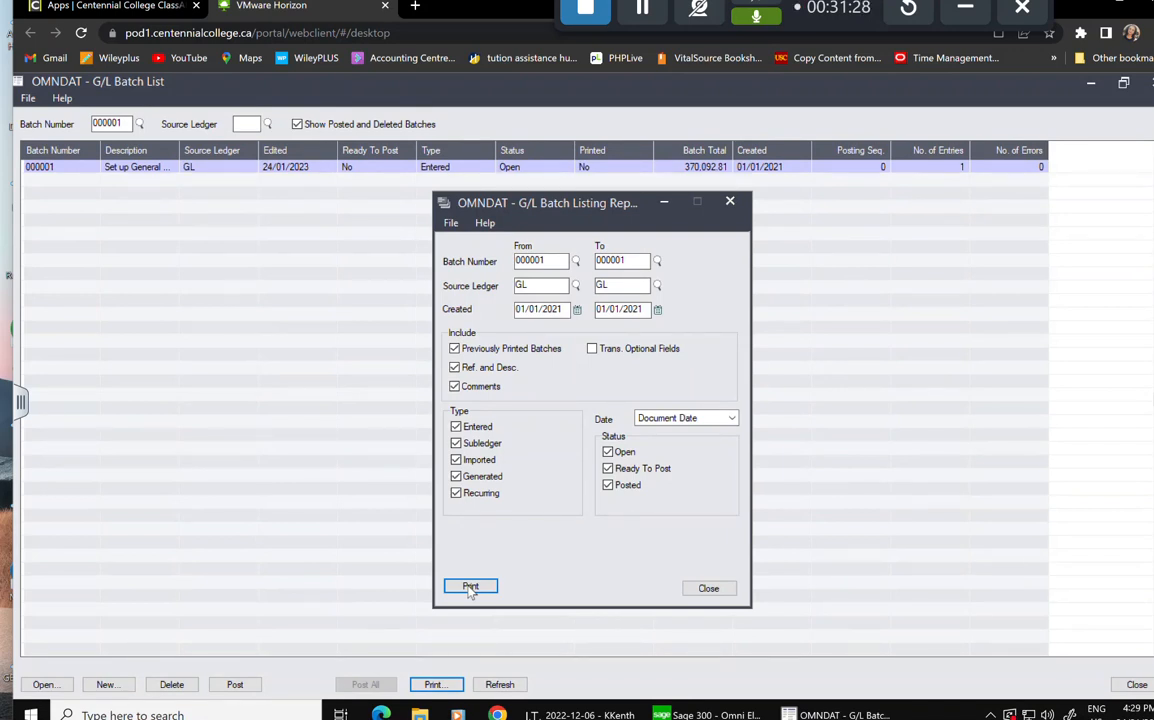
# Preview the G/L Batch Listing for batch 000001 and look over its Opening Balances lines.
pyautogui.click(471, 588)
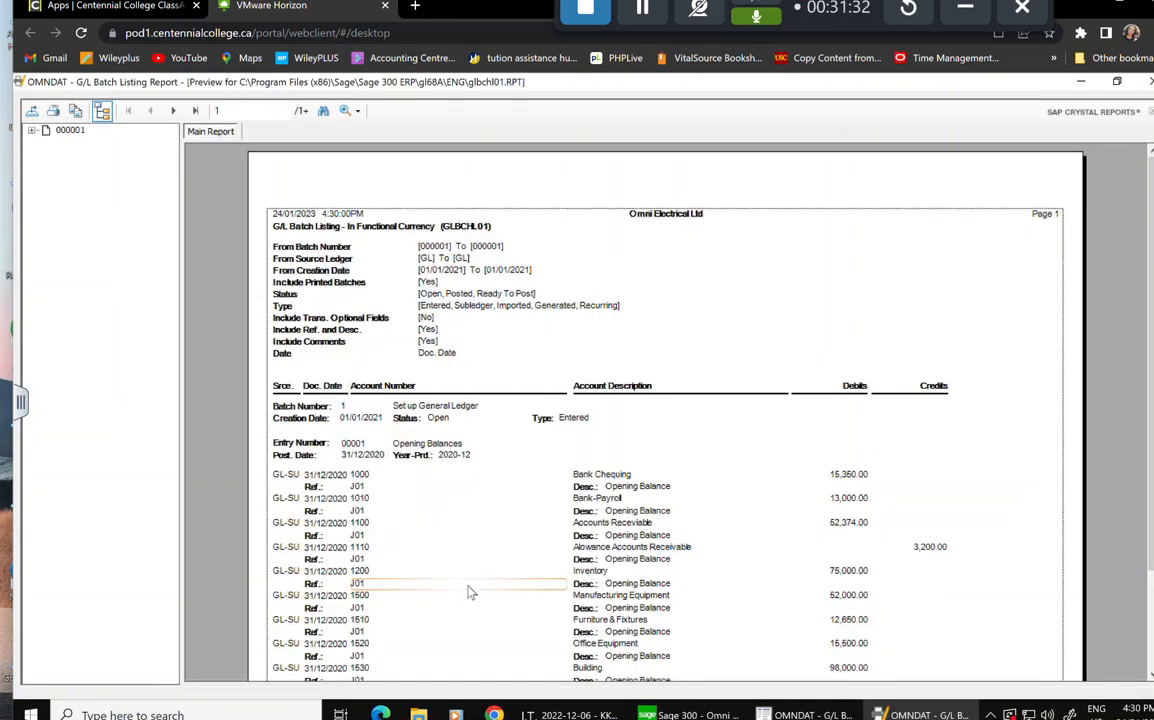
pyautogui.scroll(-3, 550, 515)
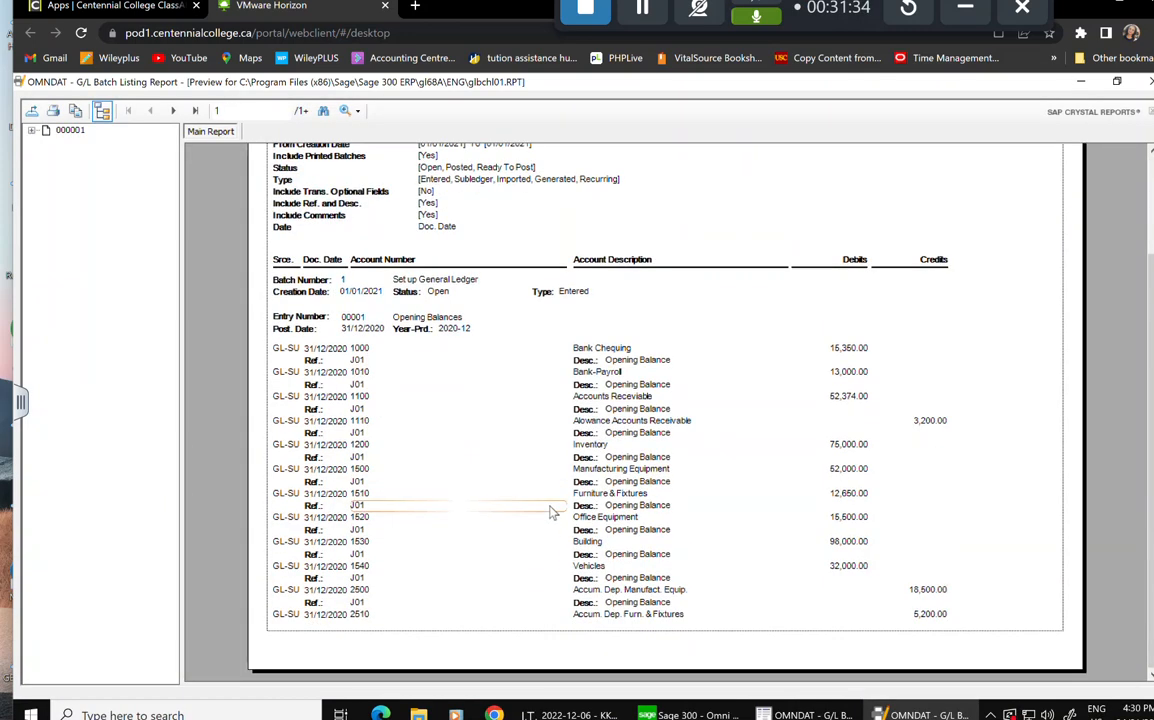
pyautogui.scroll(3, 500, 462)
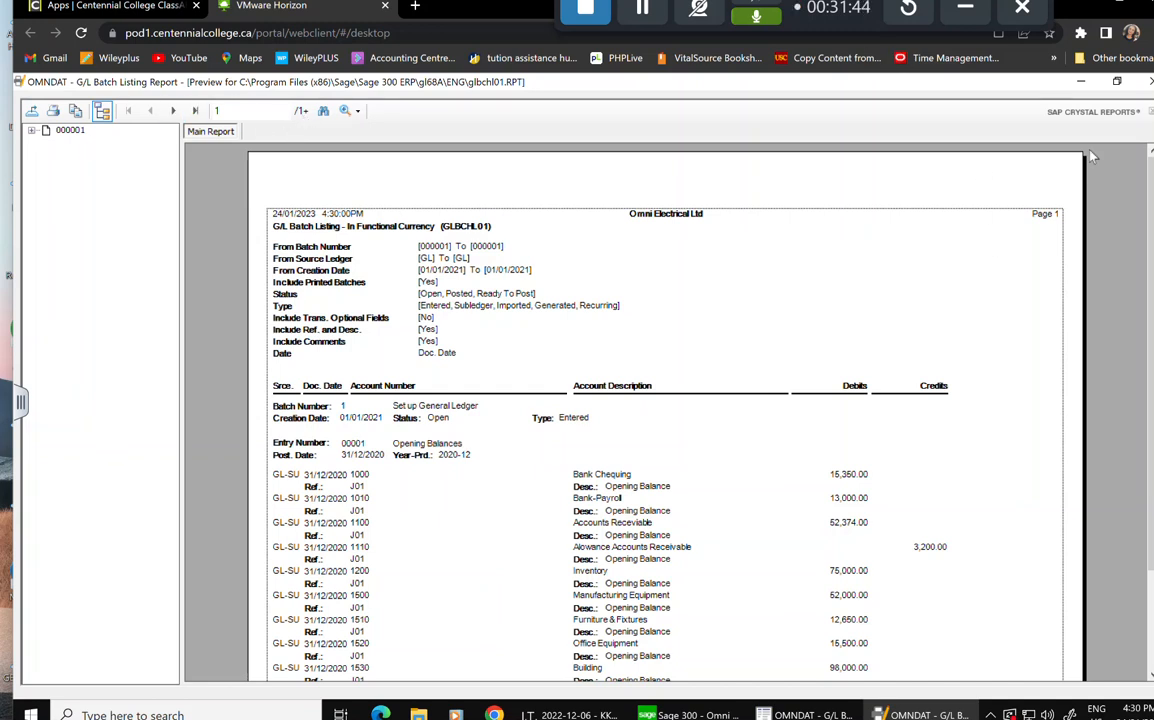
# Close the report preview and settings, then set batch 000001's Ready To Post to Yes.
pyautogui.click(1149, 82)
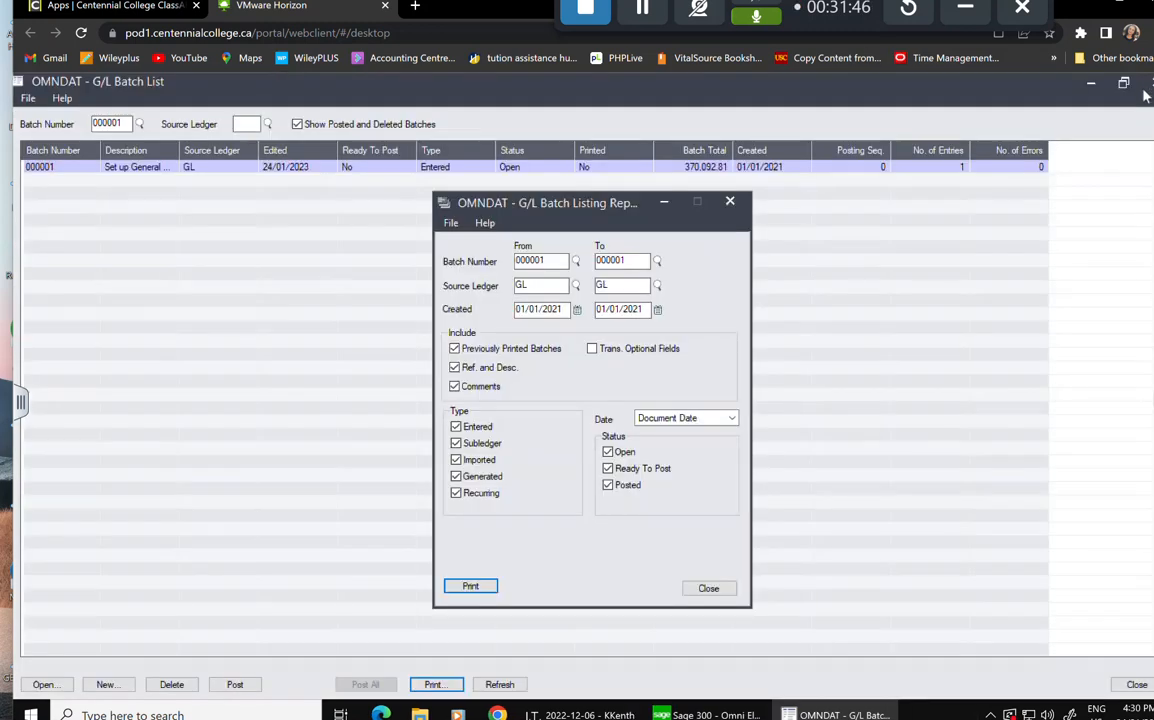
pyautogui.click(708, 588)
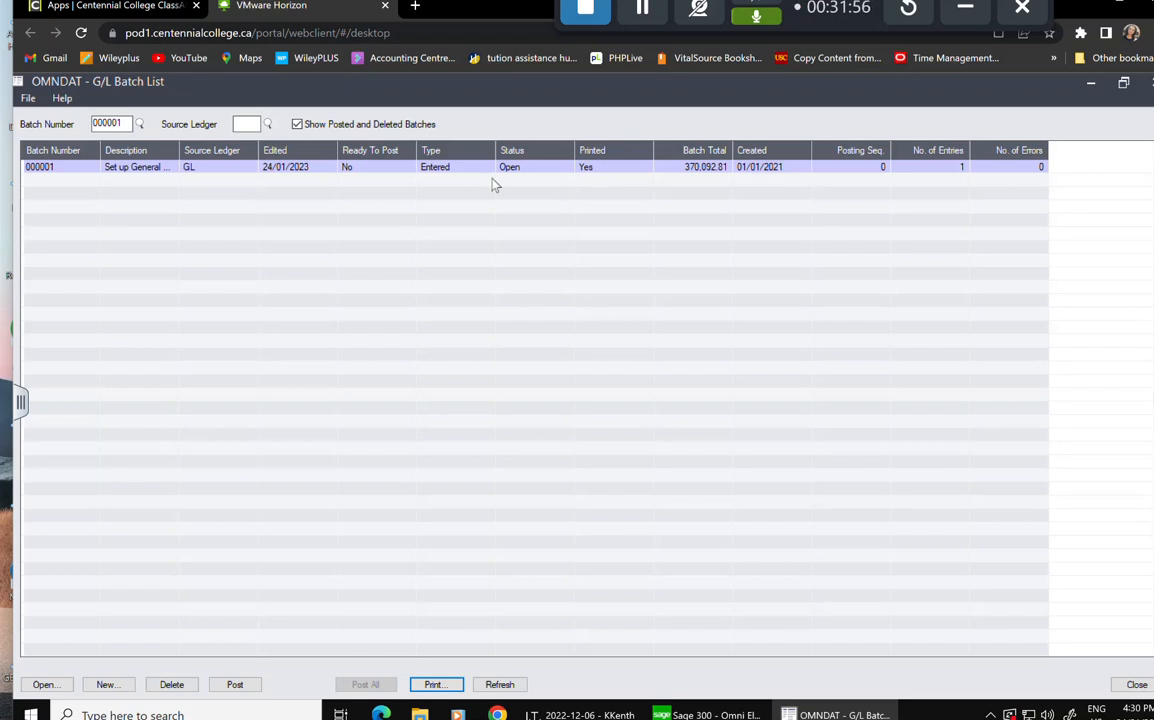
pyautogui.click(388, 168)
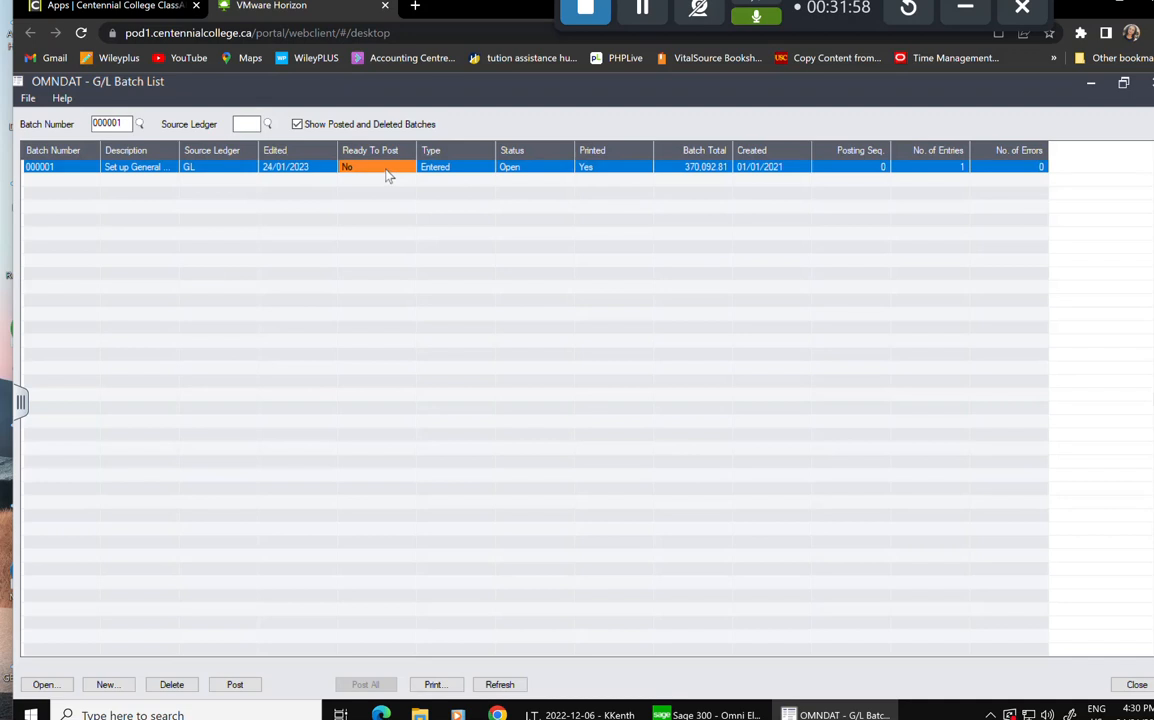
pyautogui.doubleClick(385, 168)
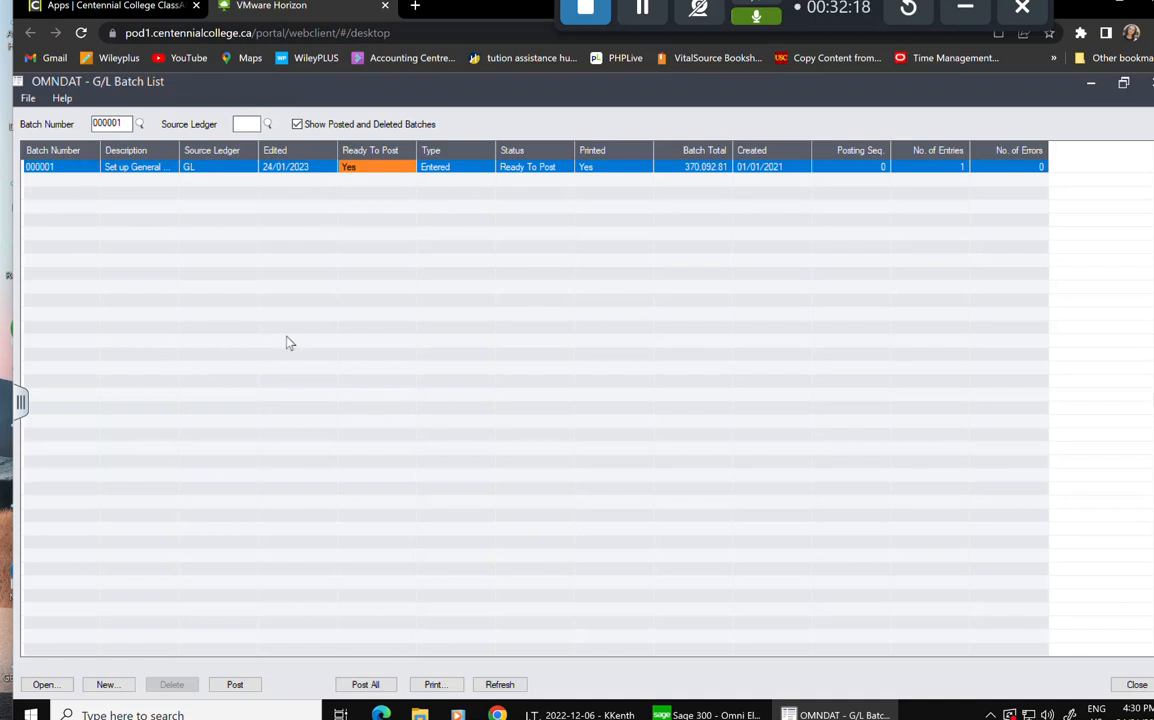
pyautogui.click(70, 168)
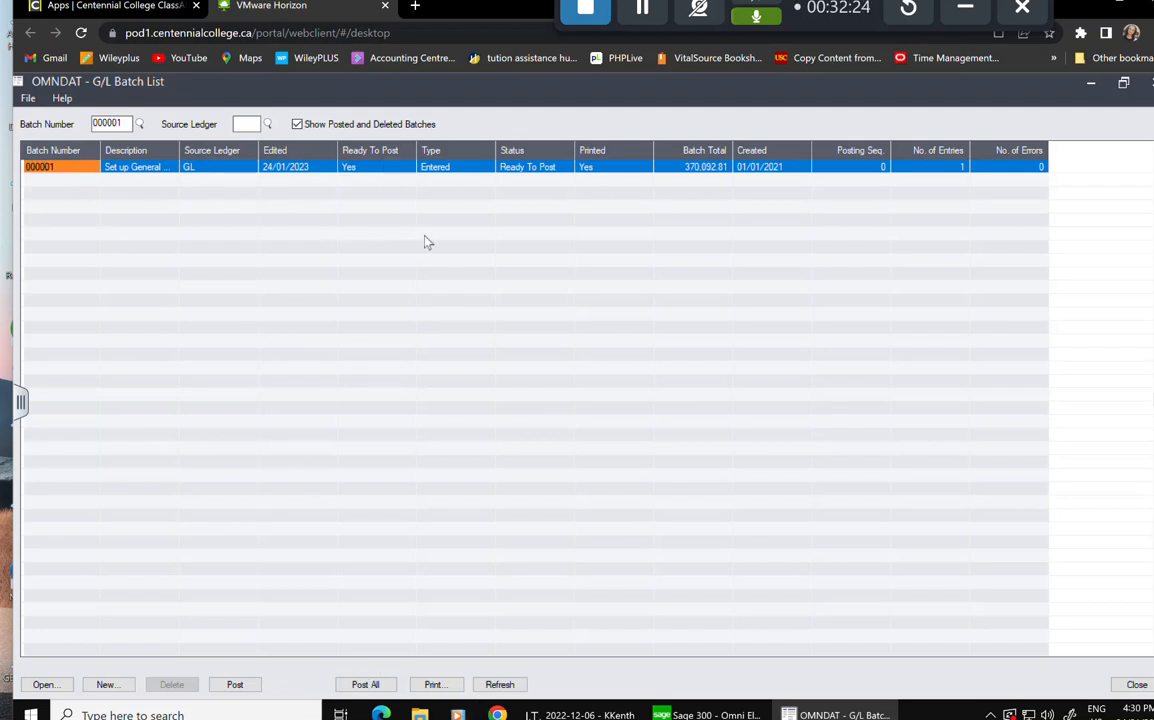
# Post batch 000001 and dismiss the 'Posting Sequence 1 completed' message.
pyautogui.click(249, 688)
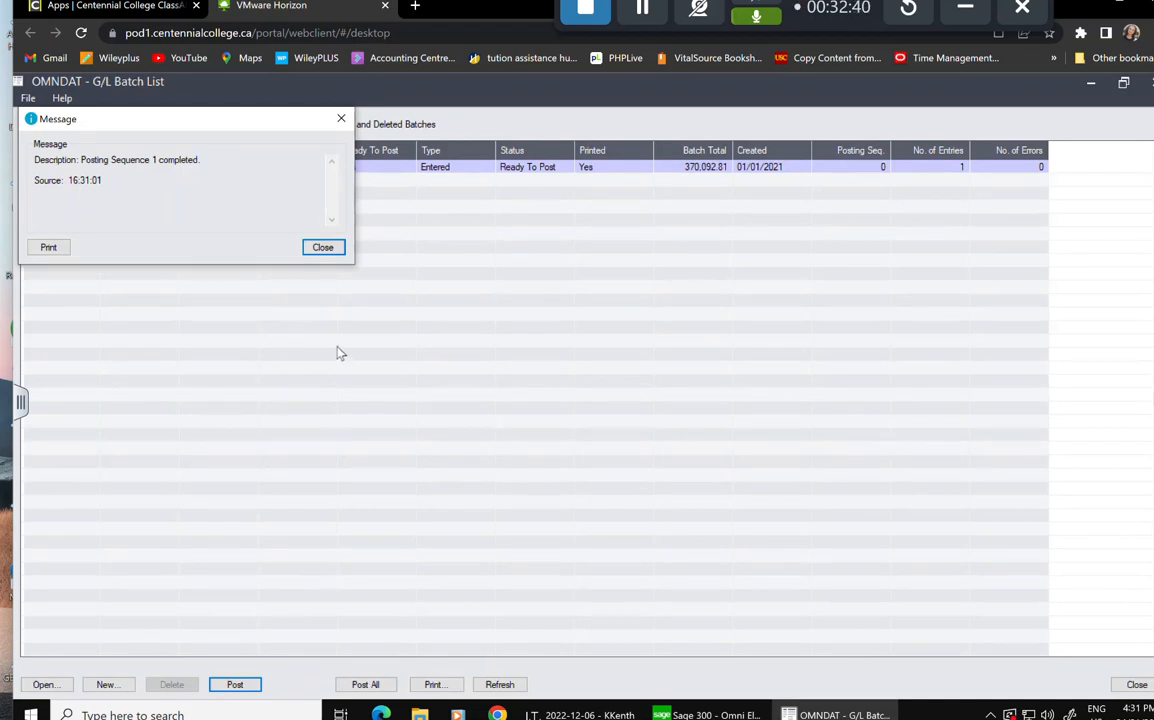
pyautogui.click(323, 247)
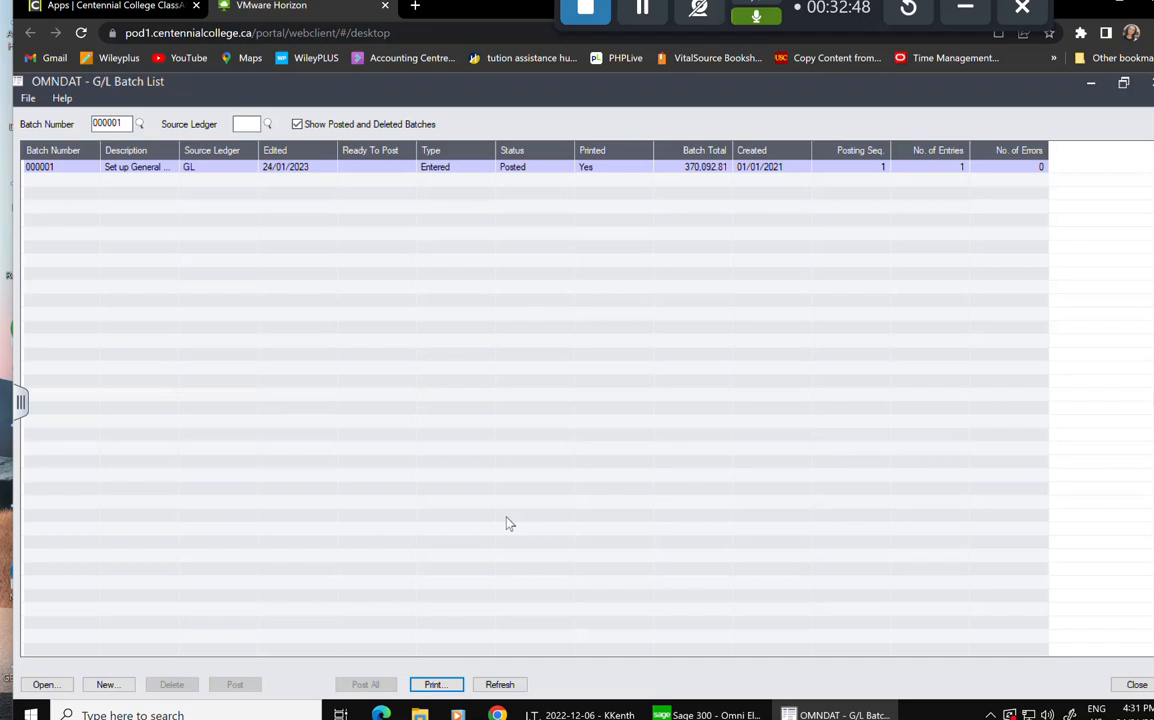
pyautogui.click(432, 685)
# Open and close the Batch Listing Report settings for the now-posted batch 000001.
pyautogui.click(433, 685)
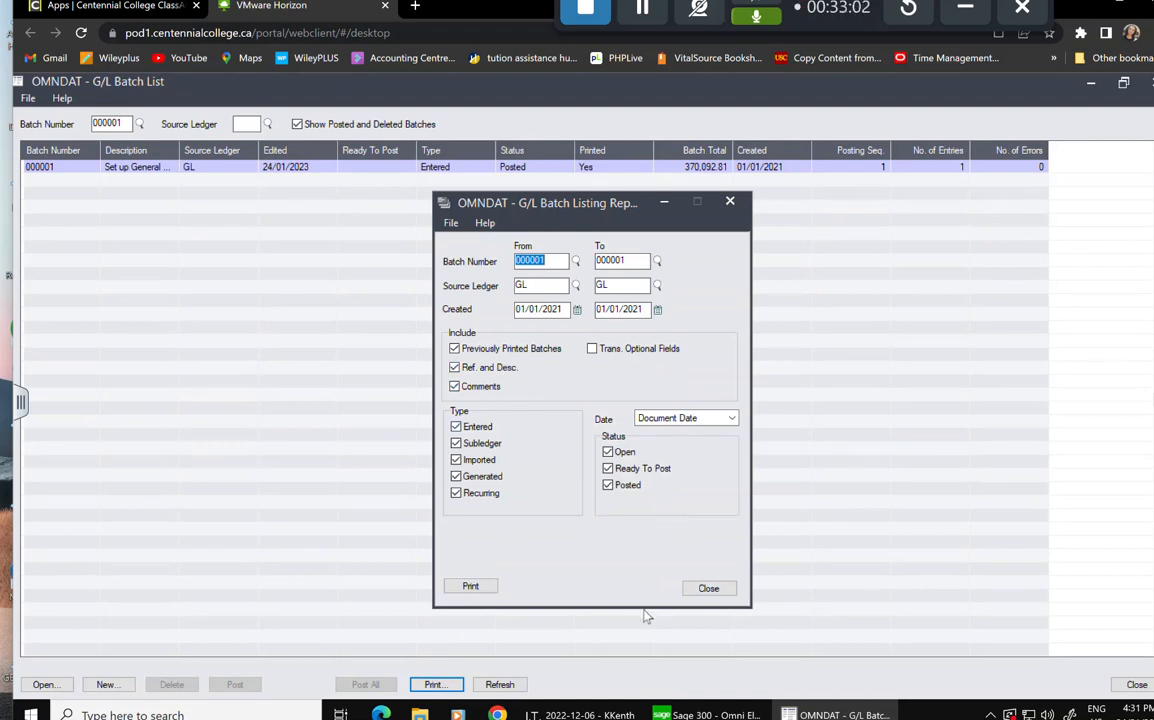
pyautogui.click(708, 588)
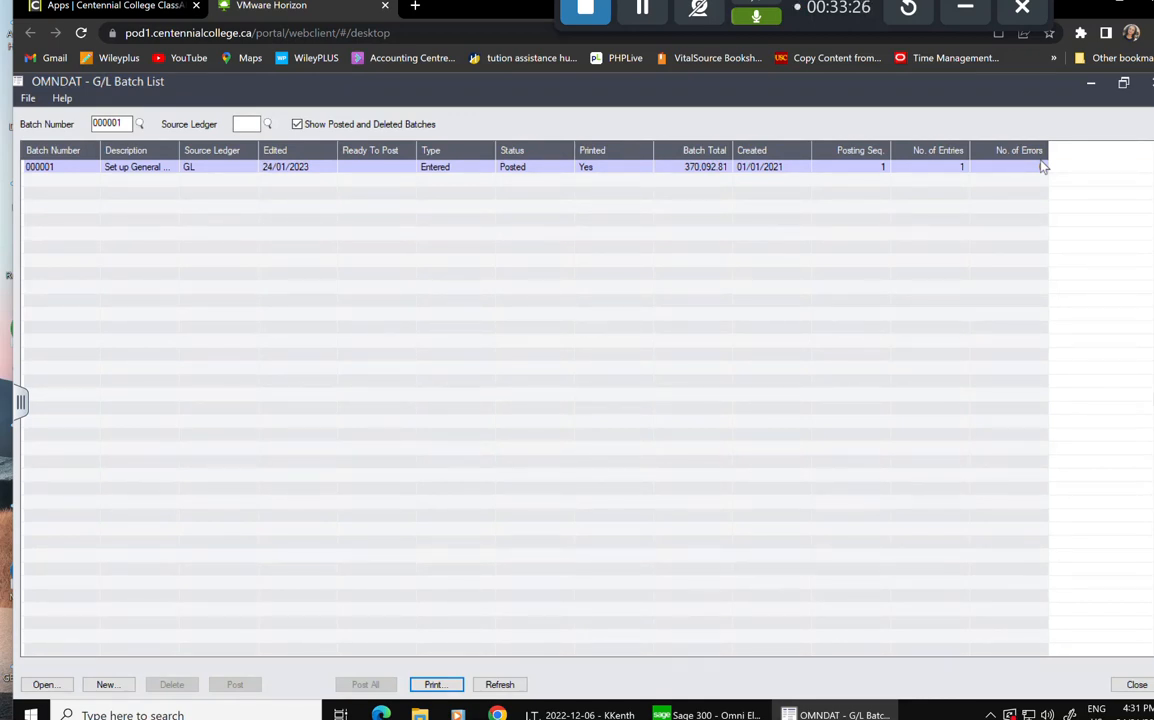
# Close the batch list and run Post Batches for all batches, which finds none ready to post.
pyautogui.click(1149, 84)
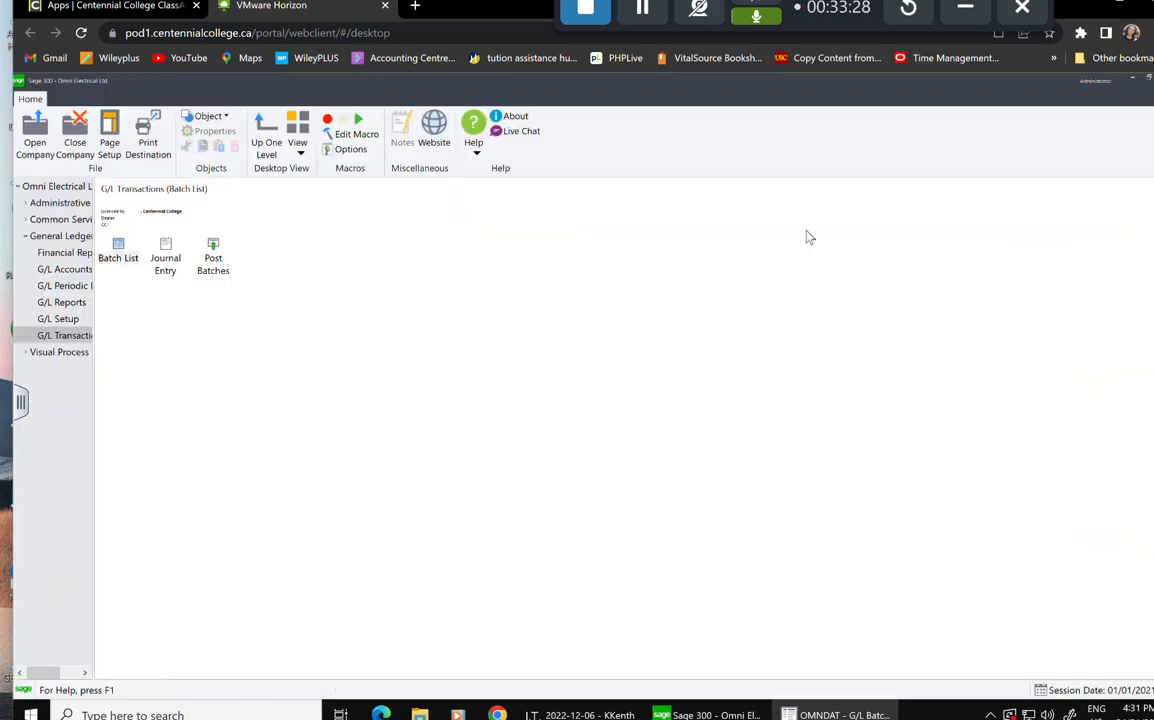
pyautogui.click(65, 305)
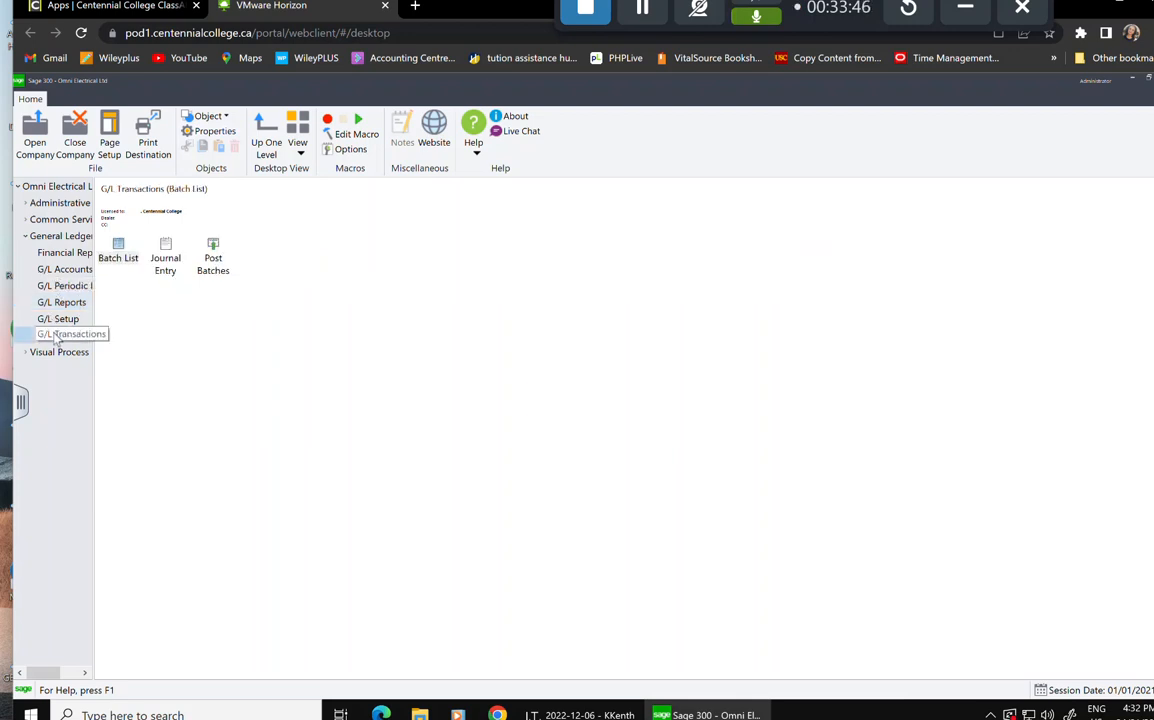
pyautogui.doubleClick(214, 264)
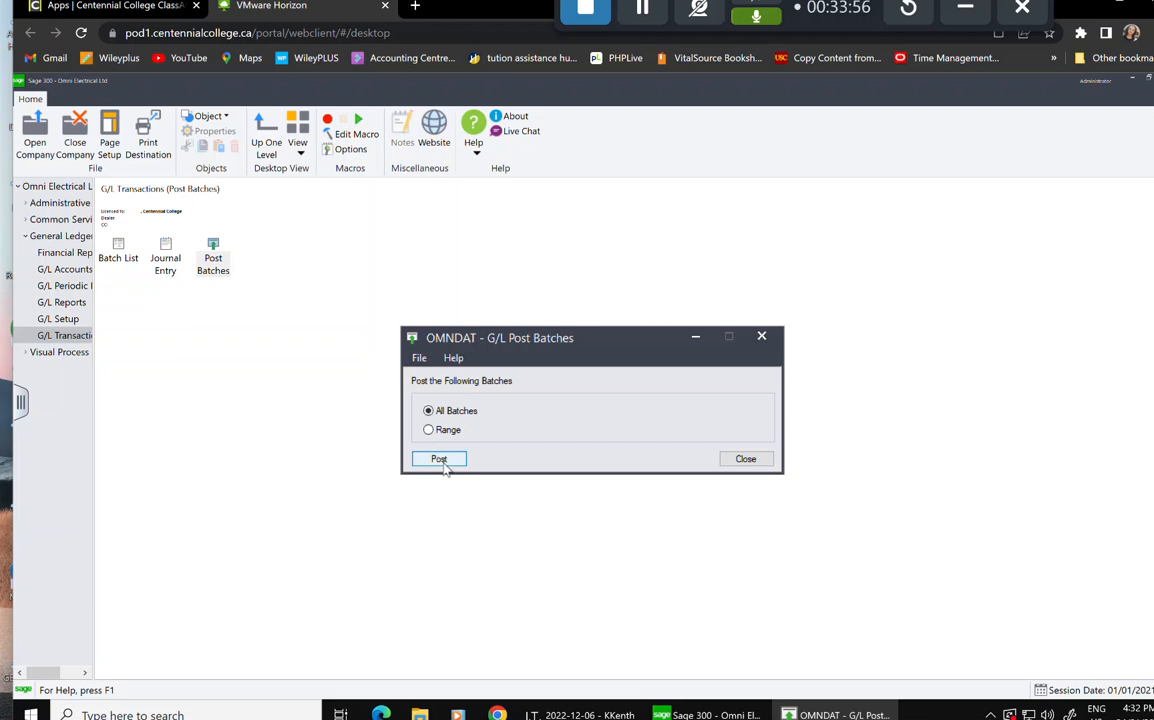
pyautogui.click(441, 462)
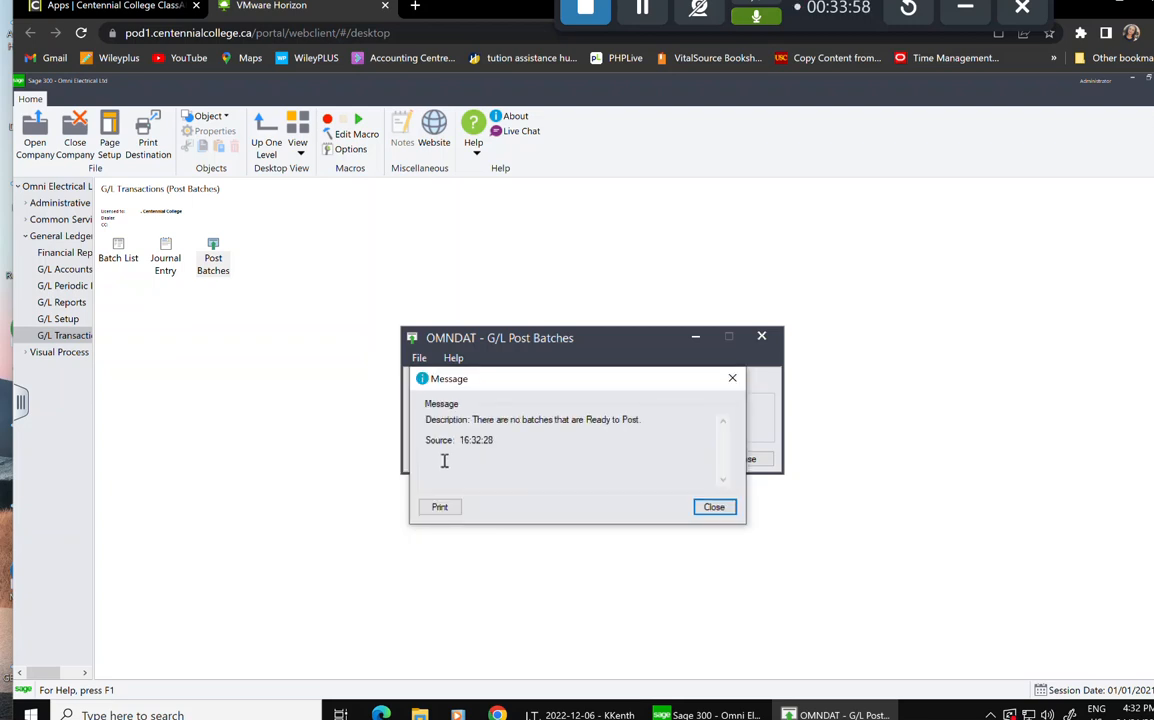
pyautogui.click(714, 508)
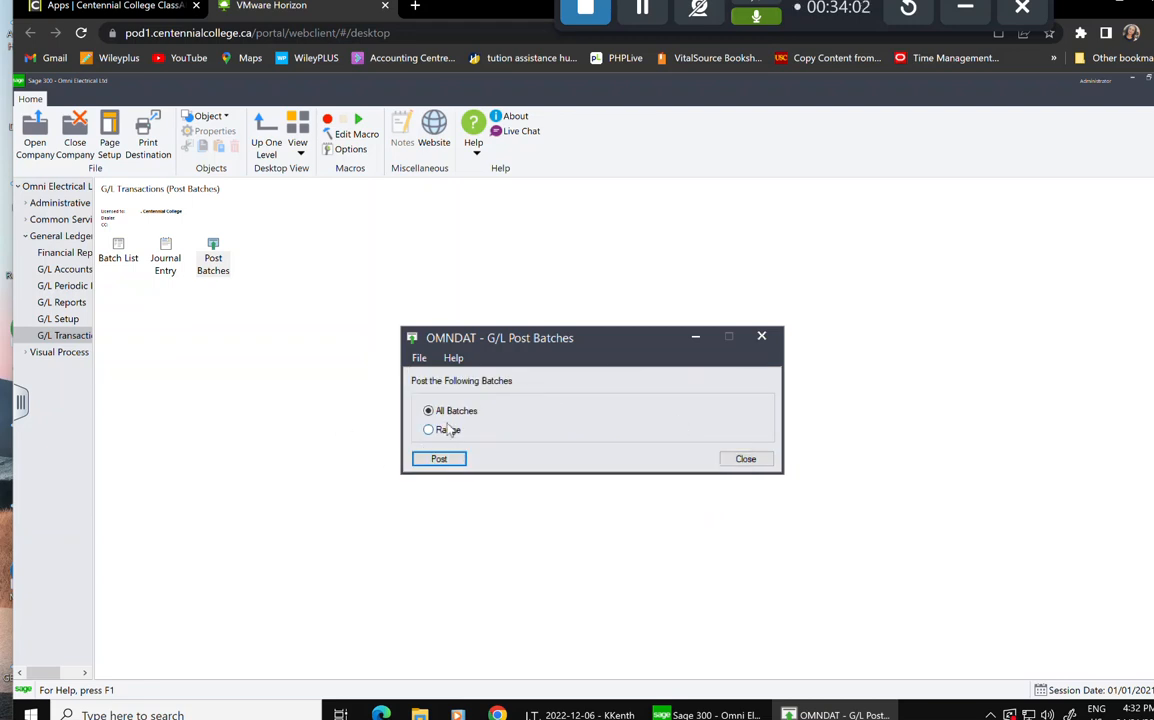
pyautogui.click(762, 338)
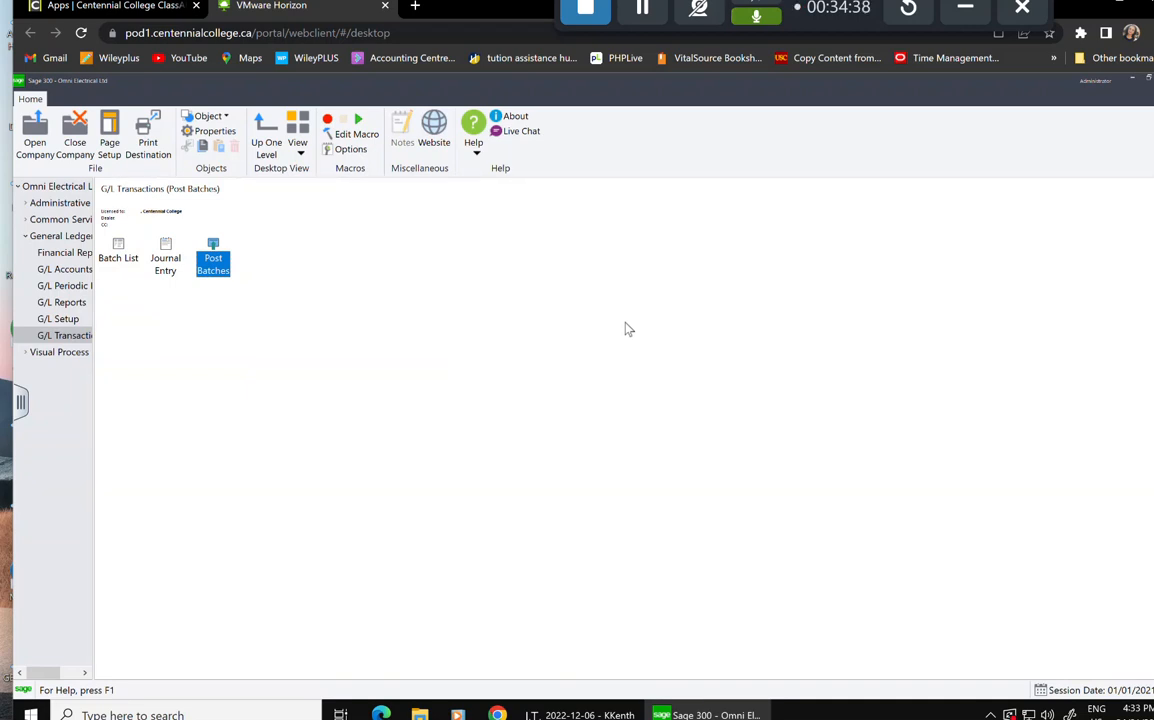
# Open Print Financial Statements from G/L Reports > Financial Reporter.
pyautogui.click(55, 302)
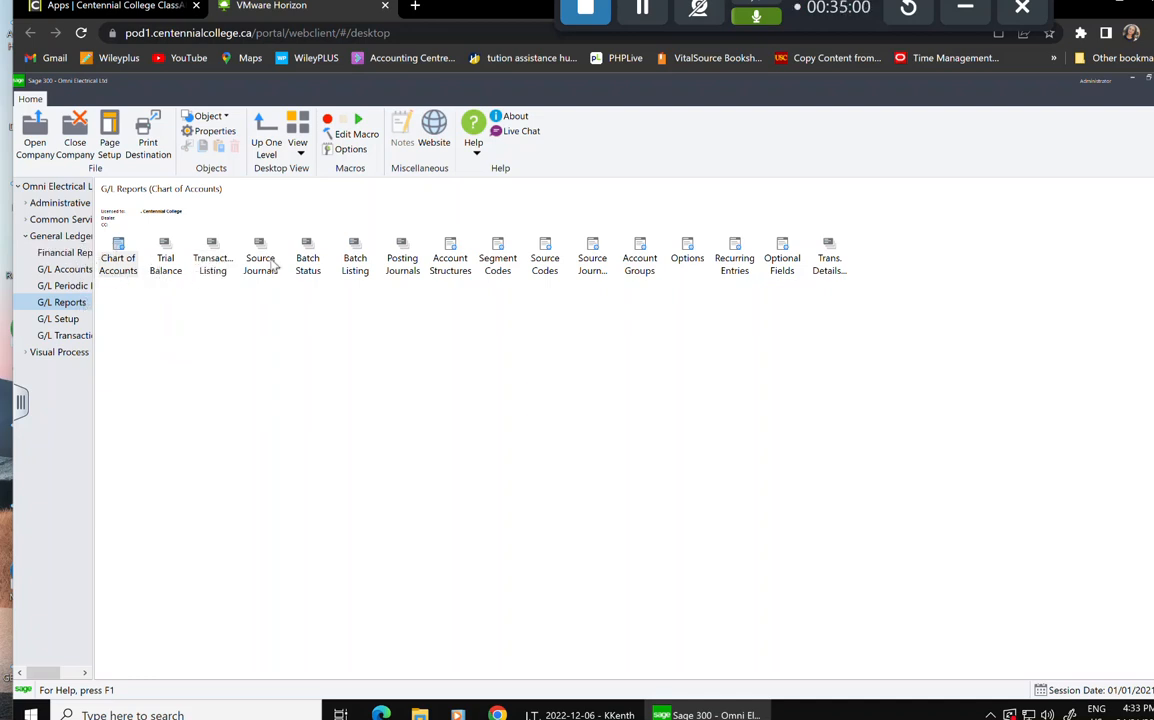
pyautogui.click(72, 254)
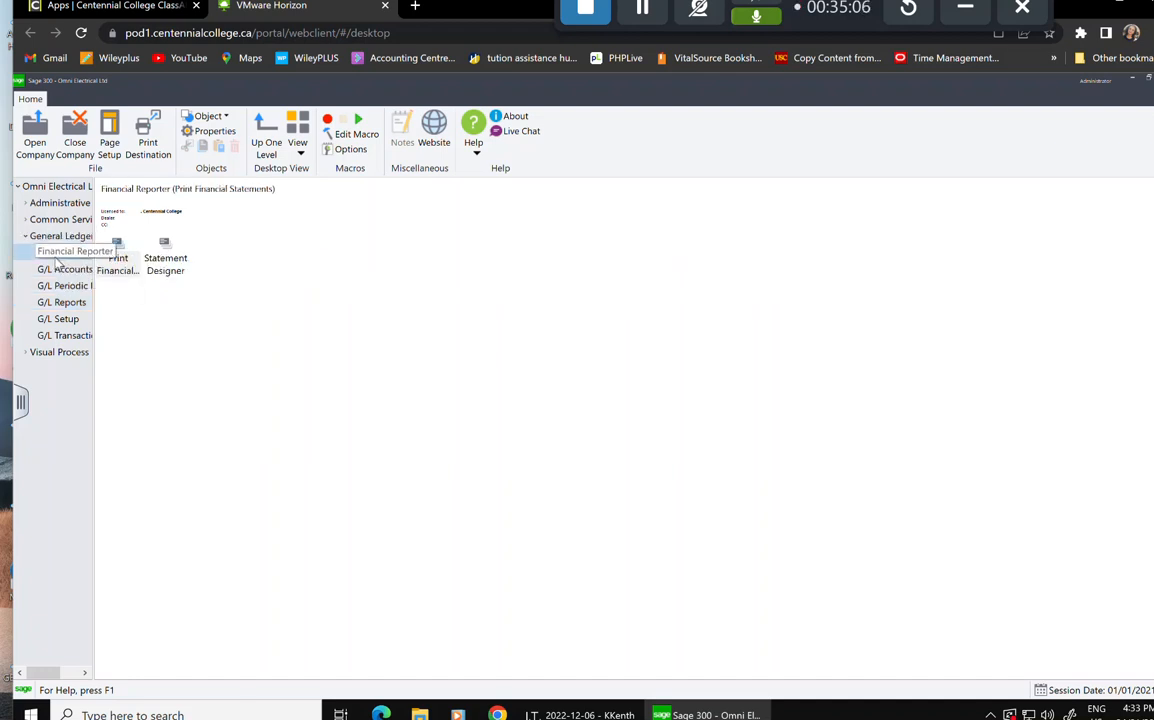
pyautogui.click(130, 276)
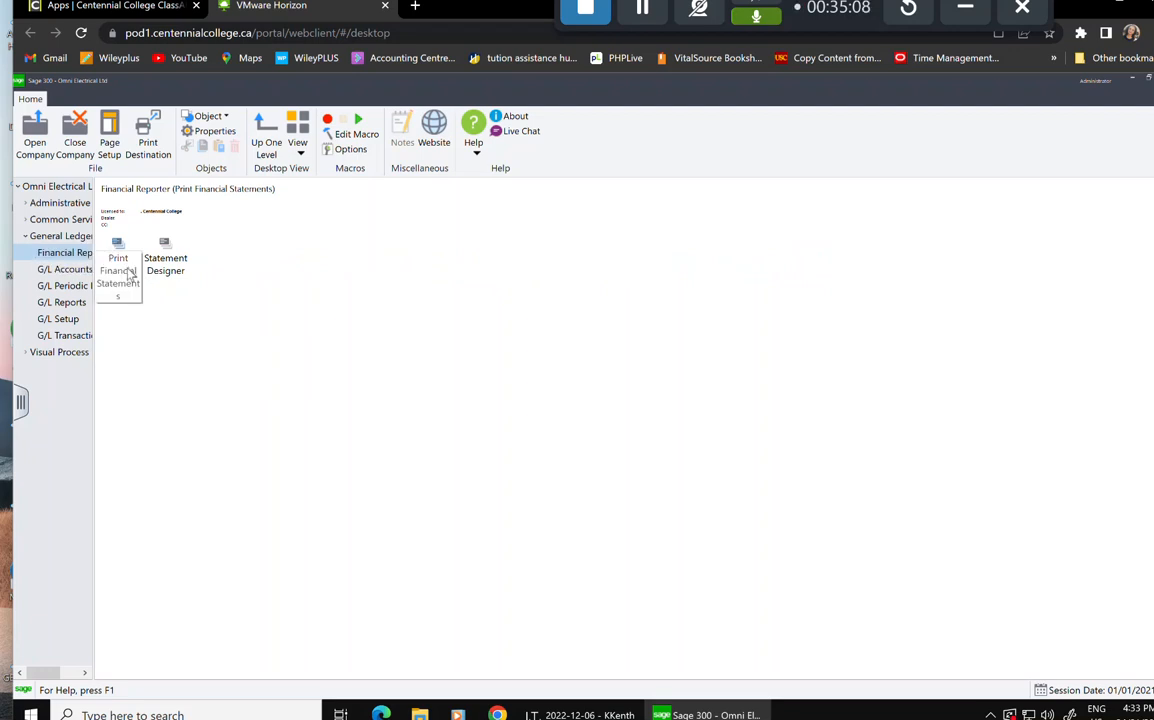
pyautogui.doubleClick(112, 262)
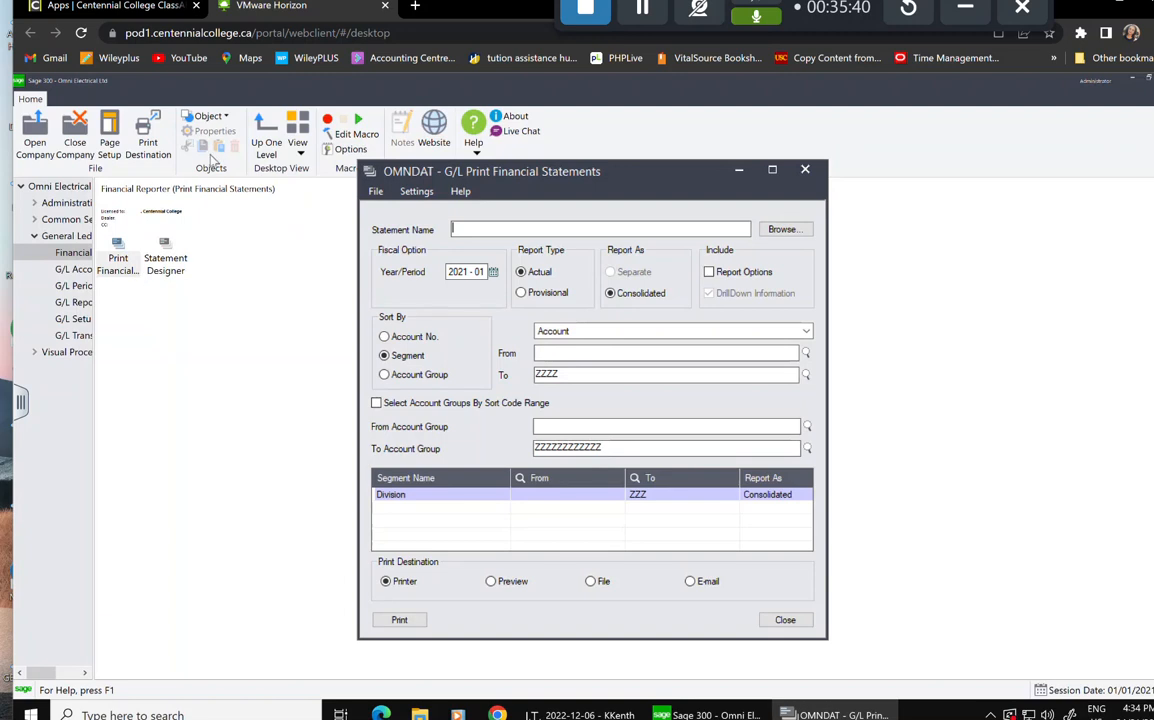
# Load quikbal1.xls from the GL68A ENG folder as the Statement Name.
pyautogui.click(785, 230)
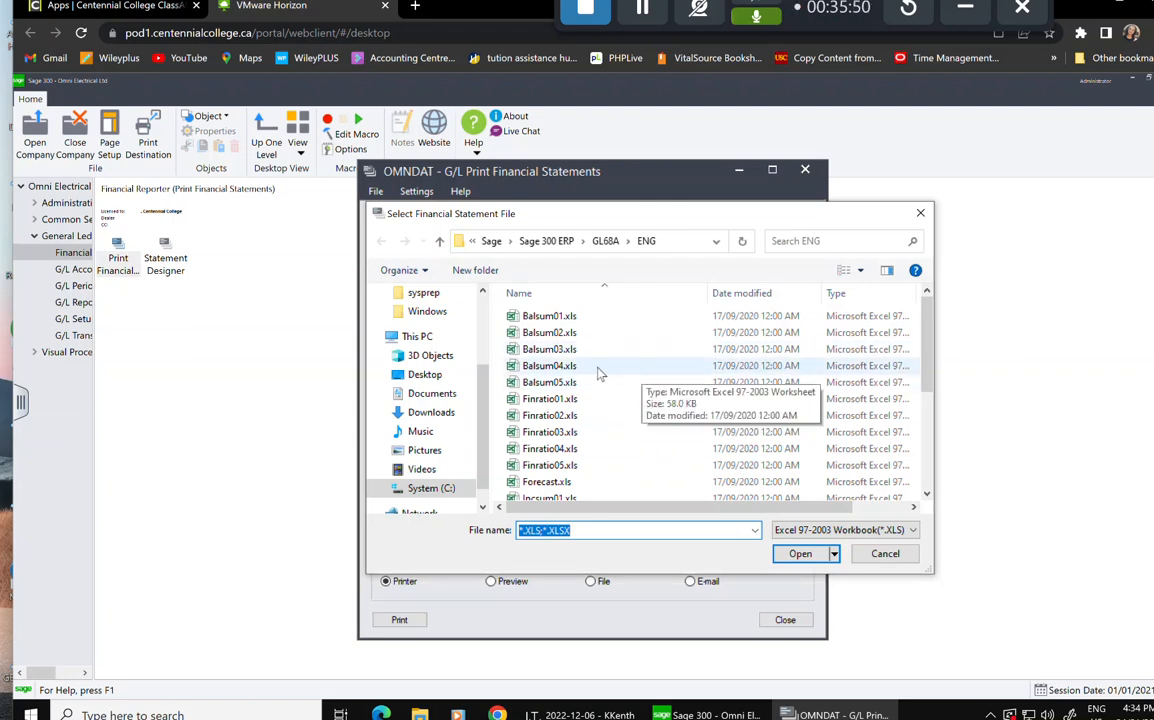
pyautogui.scroll(-3, 605, 378)
pyautogui.scroll(-1, 605, 385)
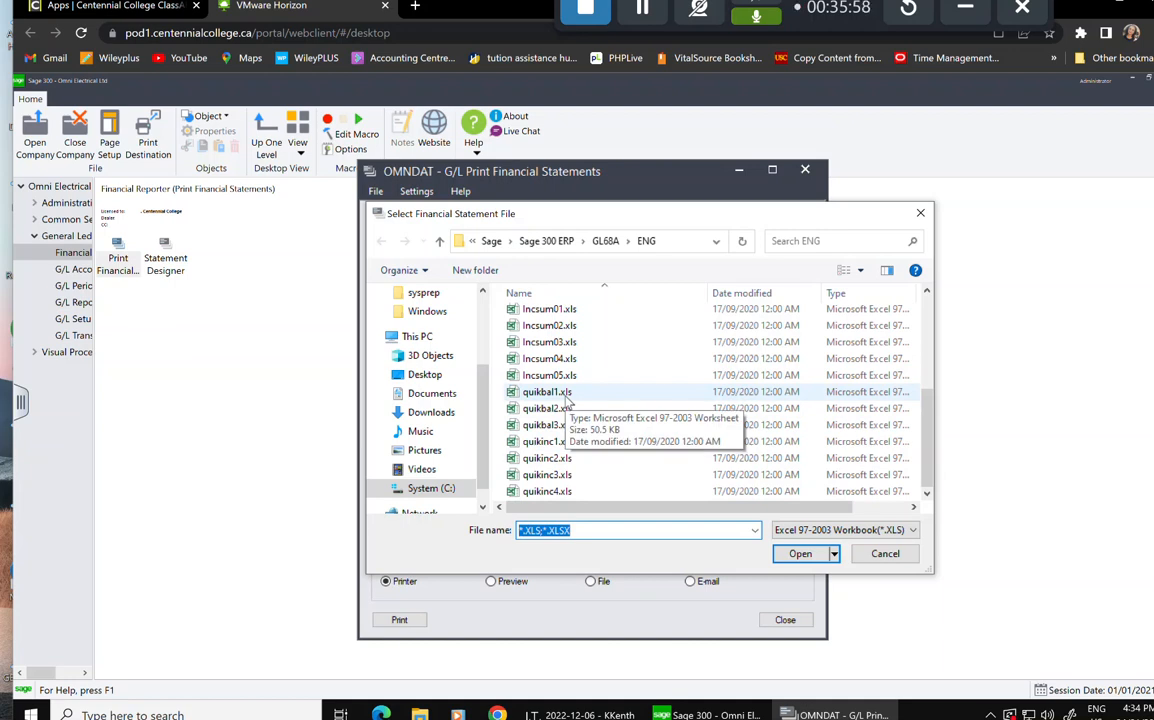
pyautogui.click(566, 398)
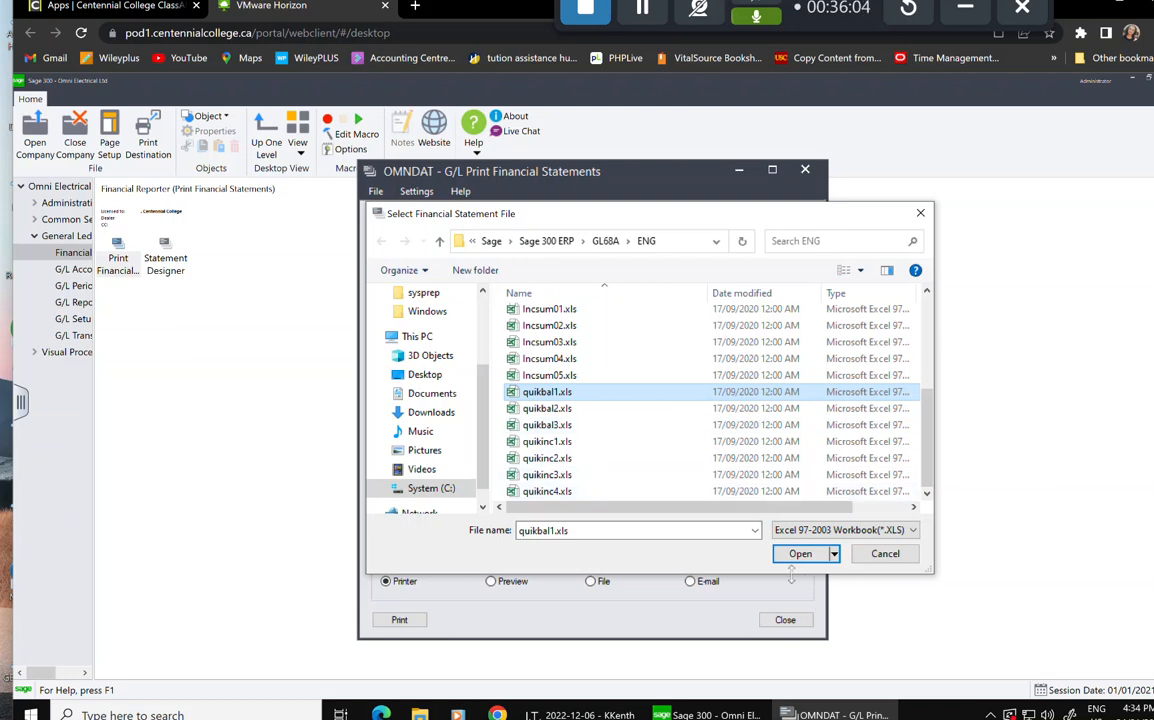
pyautogui.doubleClick(556, 394)
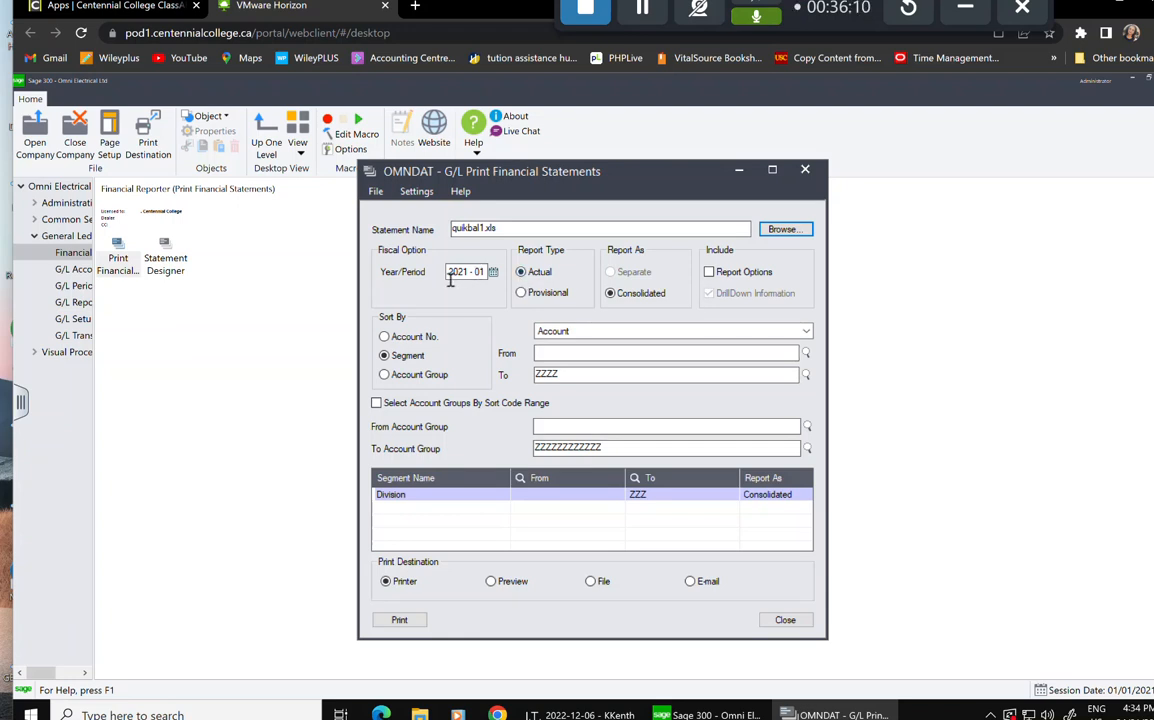
# Set the statement's Year/Period to 2020-12 and its print destination to Preview.
pyautogui.click(495, 274)
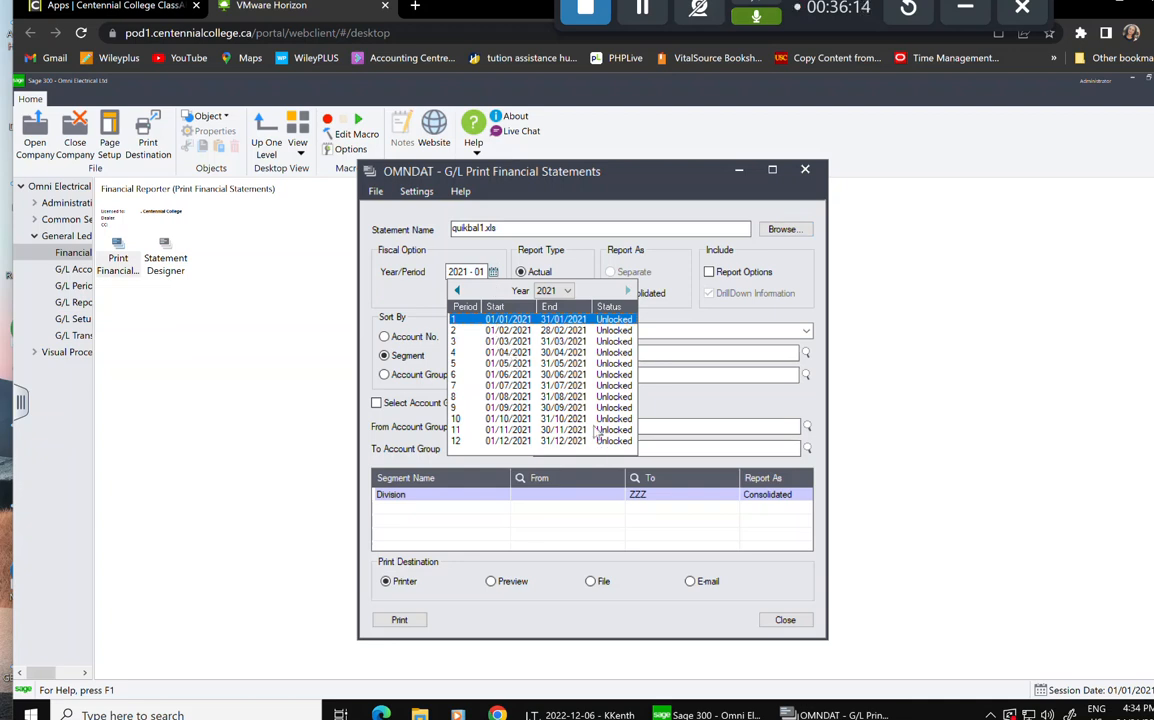
pyautogui.click(481, 451)
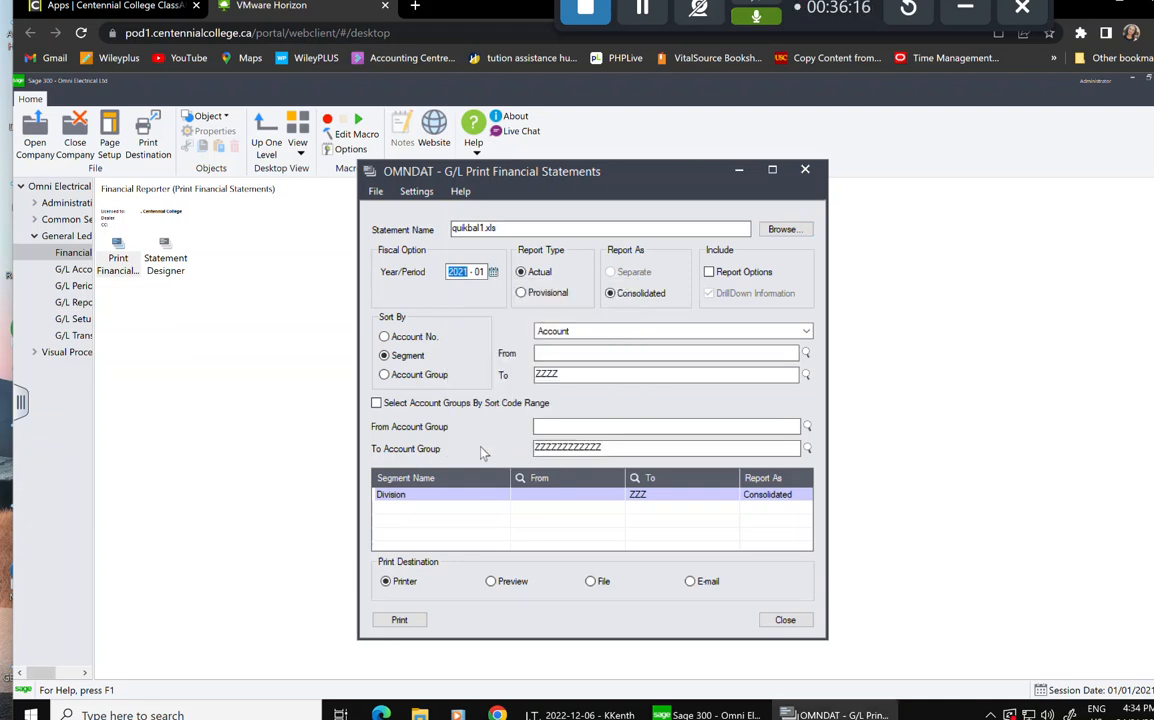
pyautogui.click(493, 273)
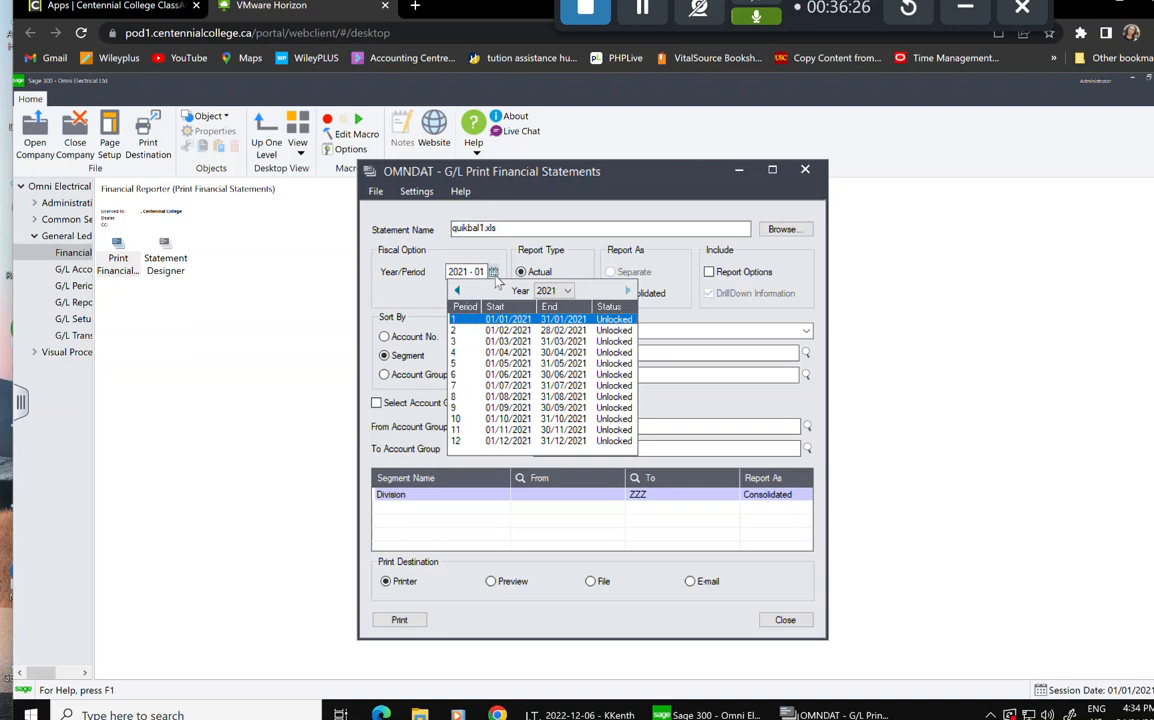
pyautogui.click(567, 291)
pyautogui.click(515, 276)
pyautogui.click(455, 441)
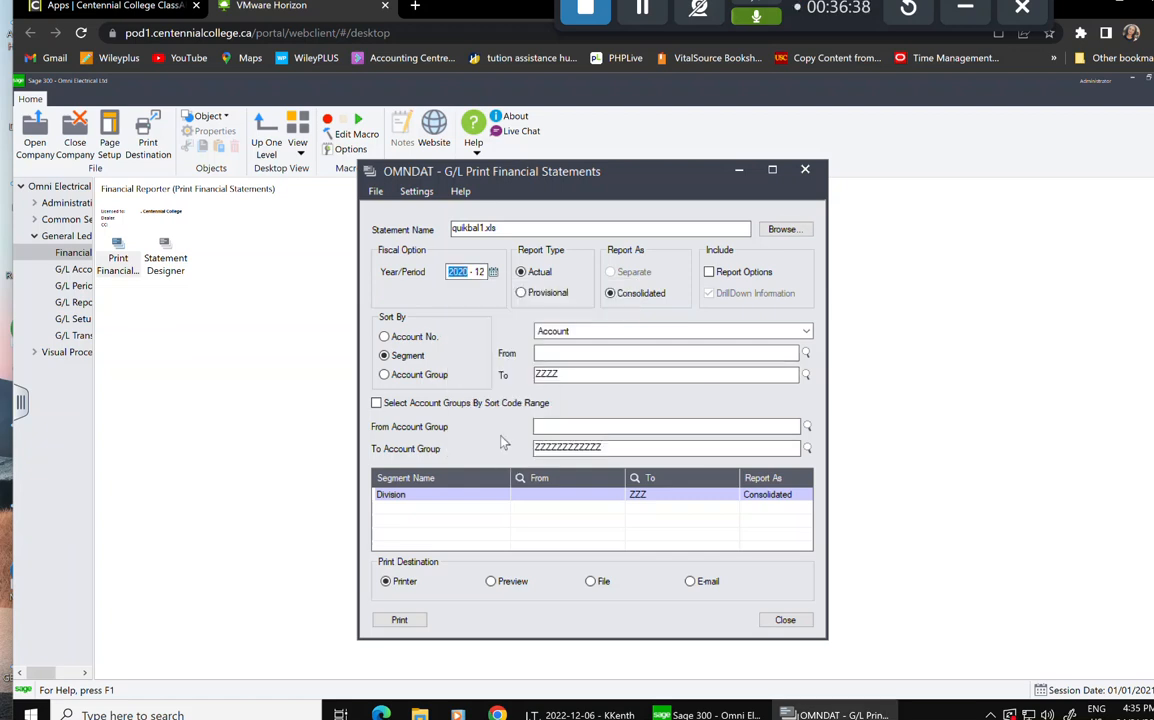
pyautogui.click(493, 272)
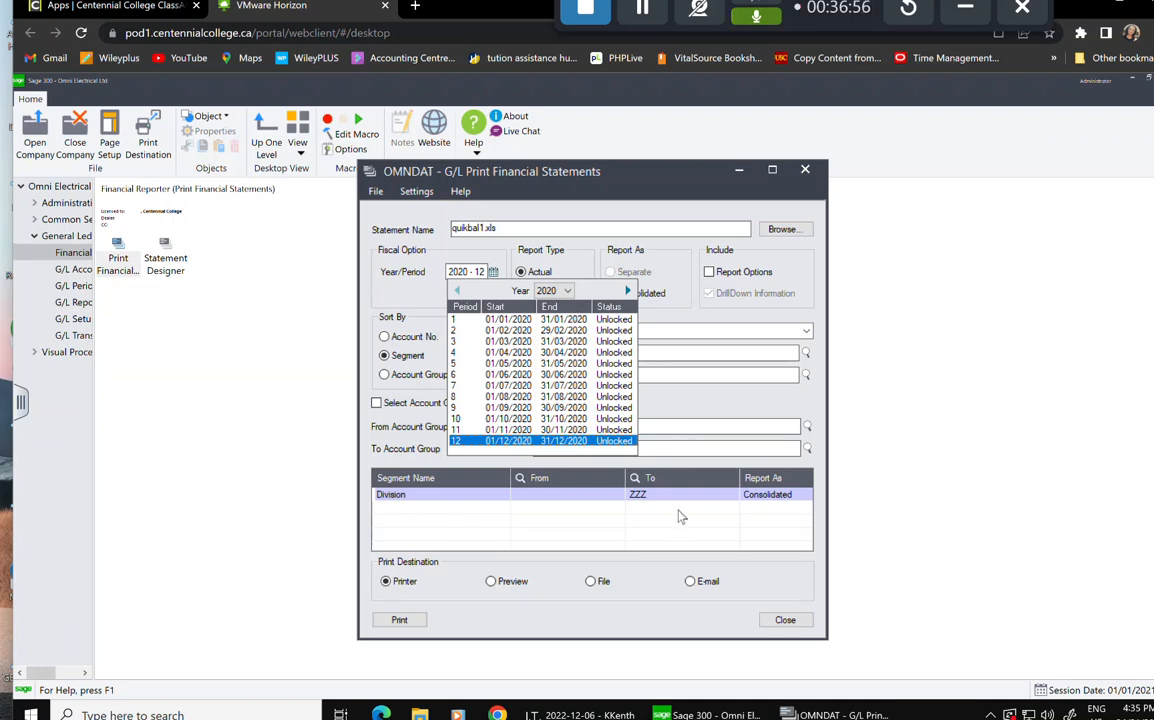
pyautogui.click(558, 443)
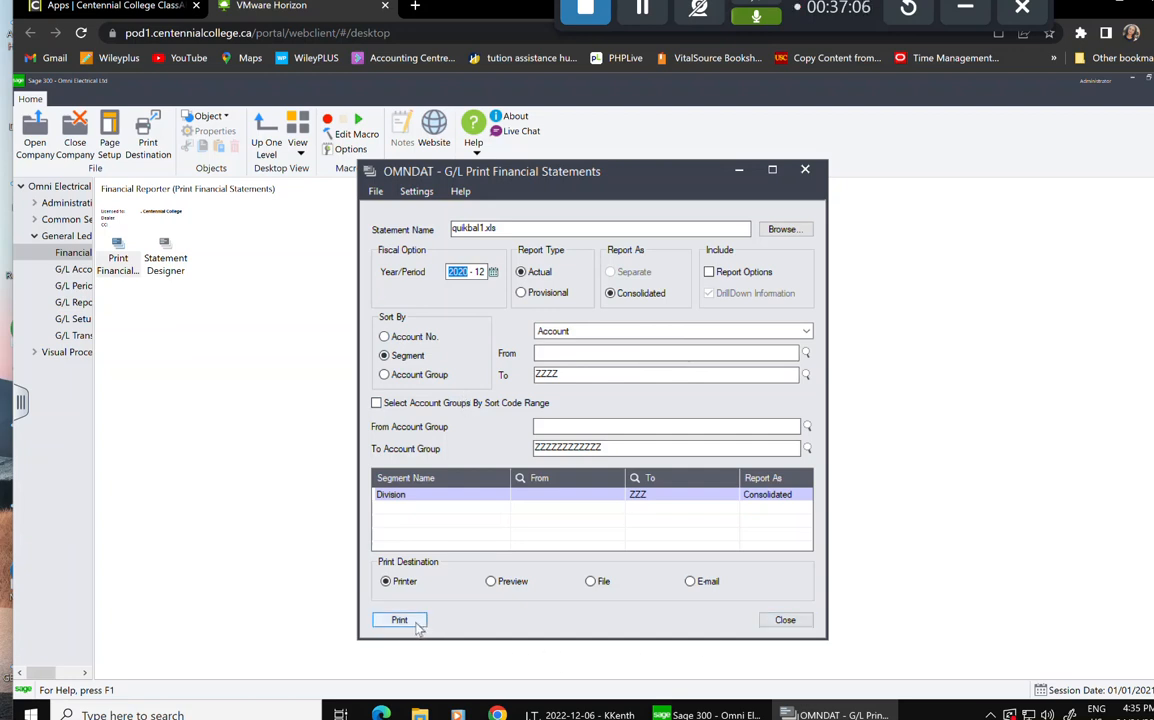
pyautogui.click(491, 583)
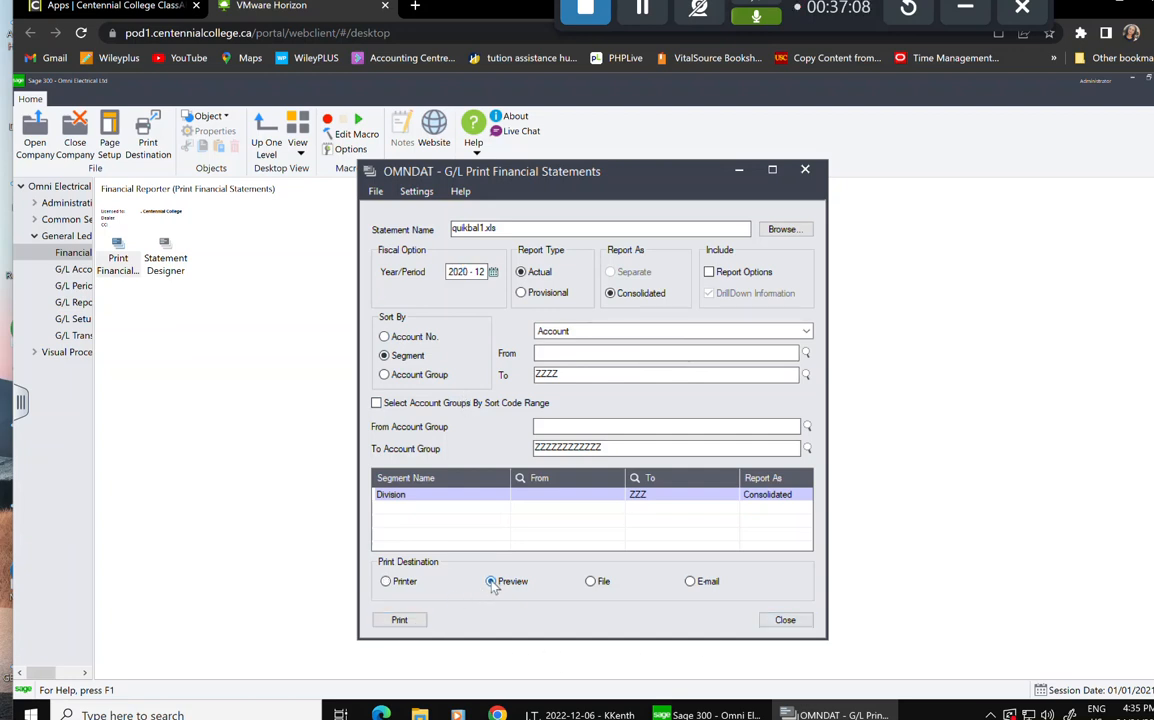
# Print the quikbal1.xls preview, then dismiss the Financial Reporter error and Excel VBA compile error.
pyautogui.click(400, 619)
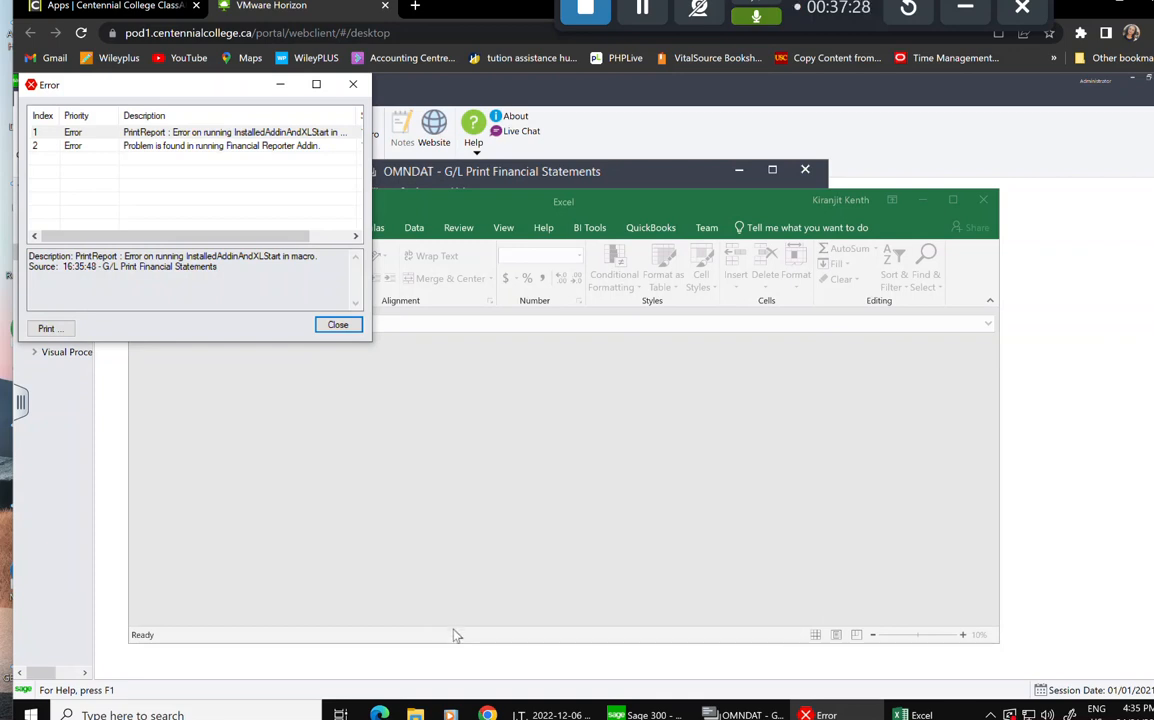
pyautogui.click(334, 325)
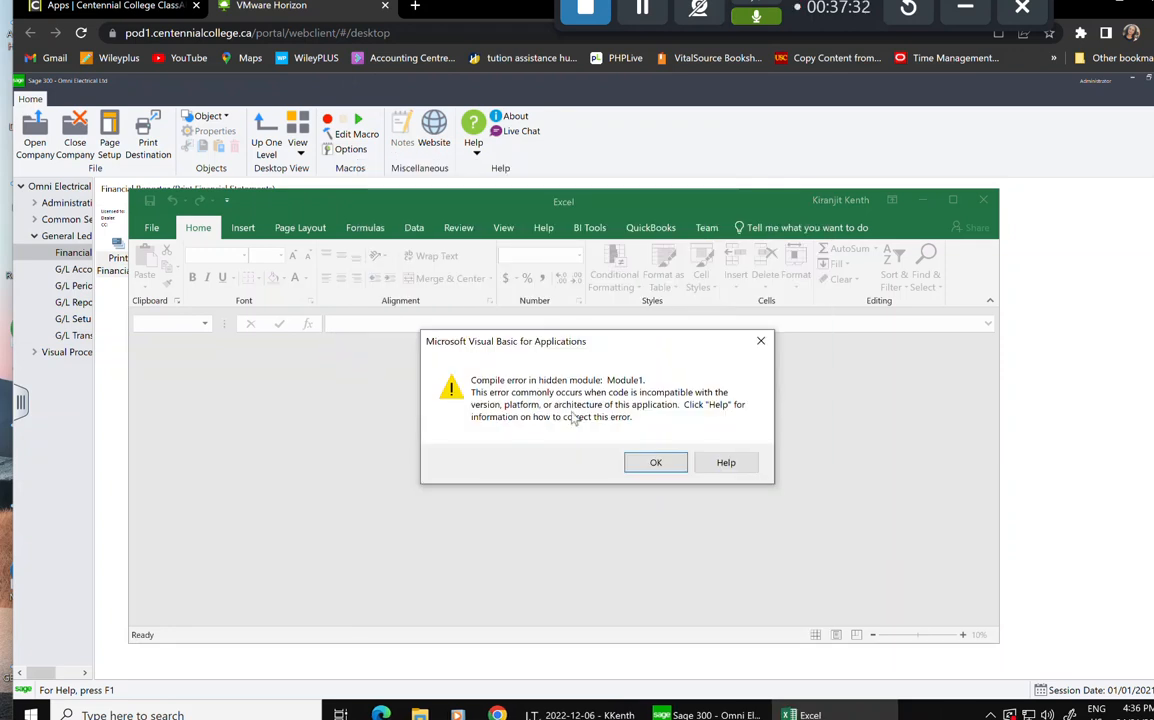
pyautogui.click(655, 464)
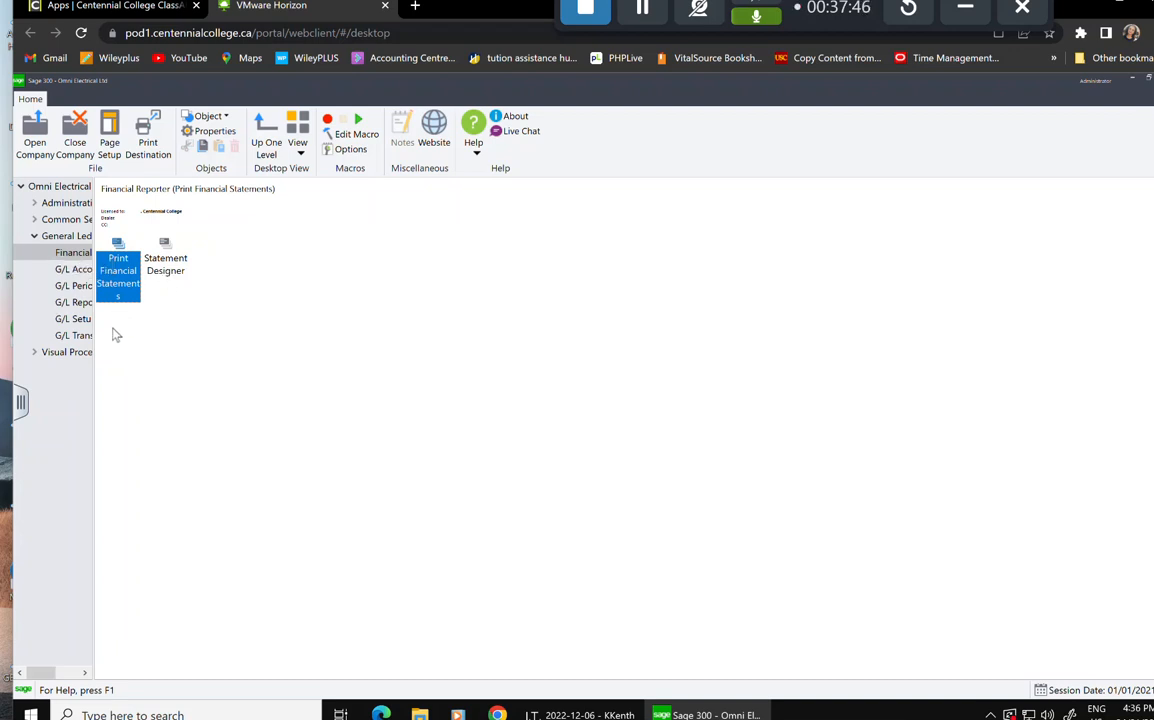
# Open the Trial Balance report form from G/L Reports.
pyautogui.click(68, 304)
pyautogui.doubleClick(164, 252)
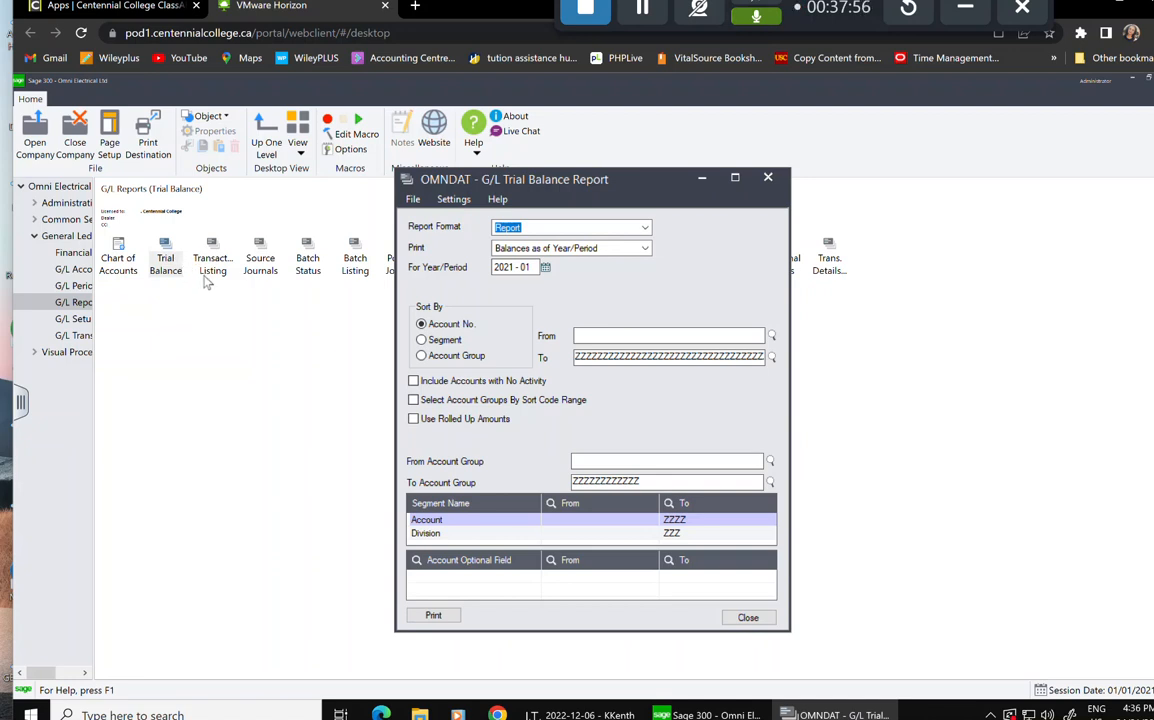
# Set the Trial Balance For Year/Period to 2020-12 in the period picker.
pyautogui.click(541, 268)
pyautogui.click(545, 268)
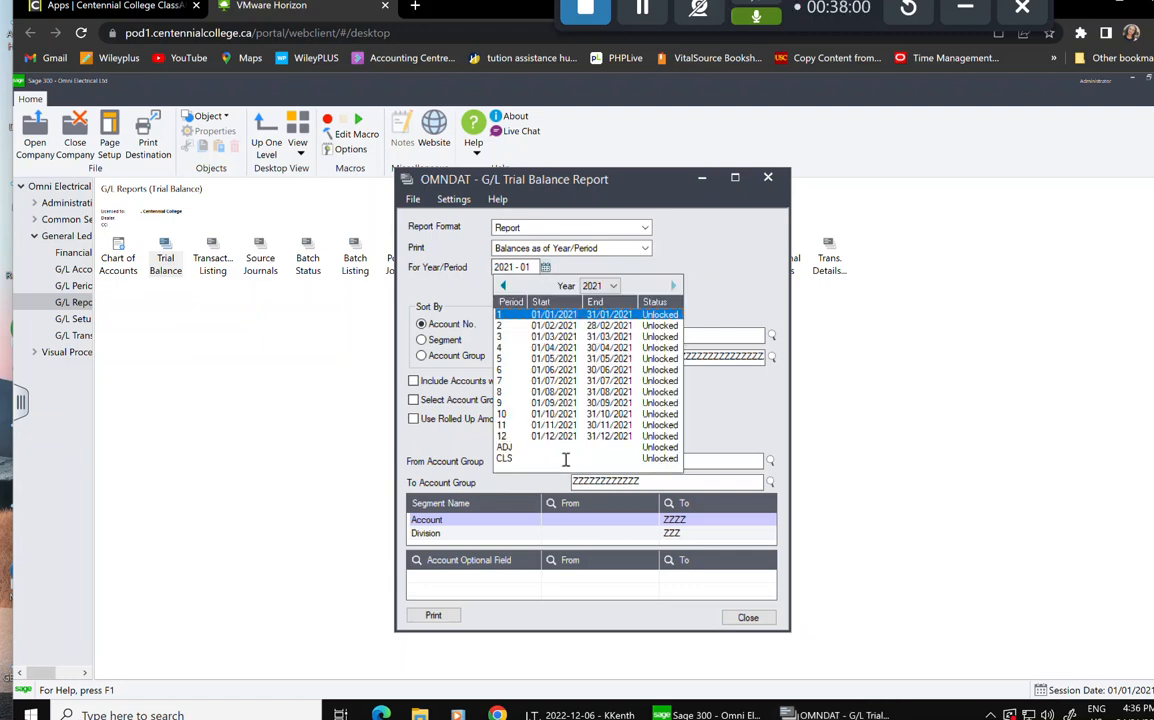
pyautogui.click(612, 286)
pyautogui.click(610, 301)
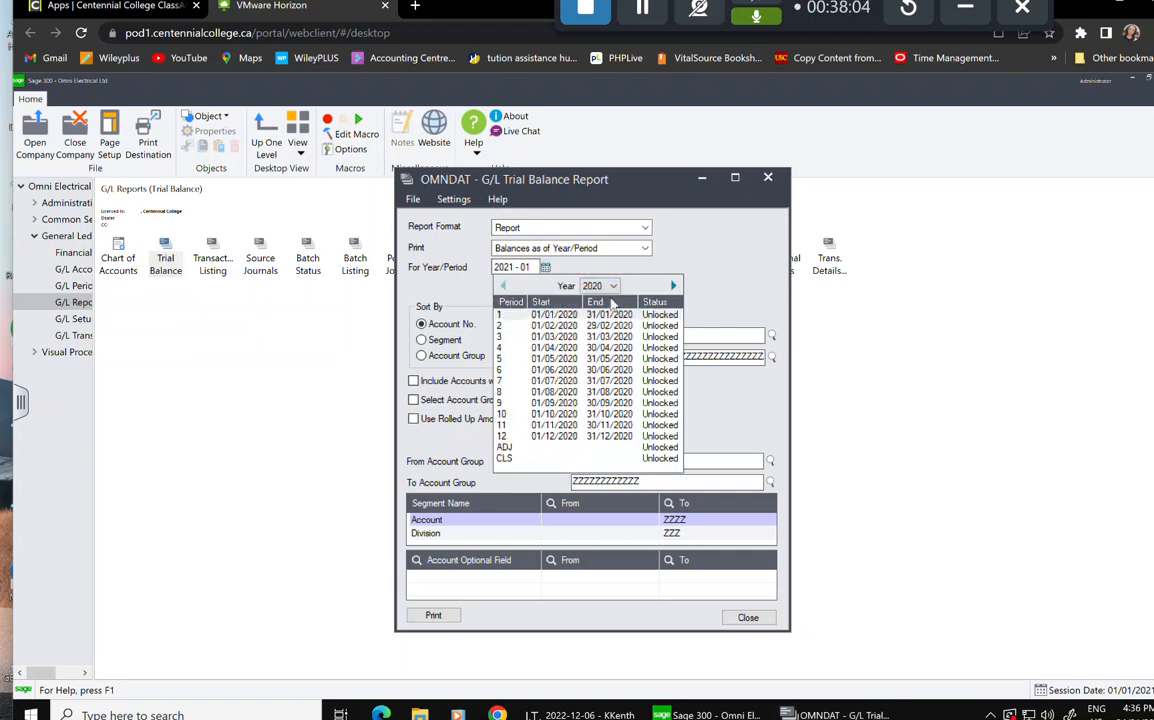
pyautogui.click(568, 438)
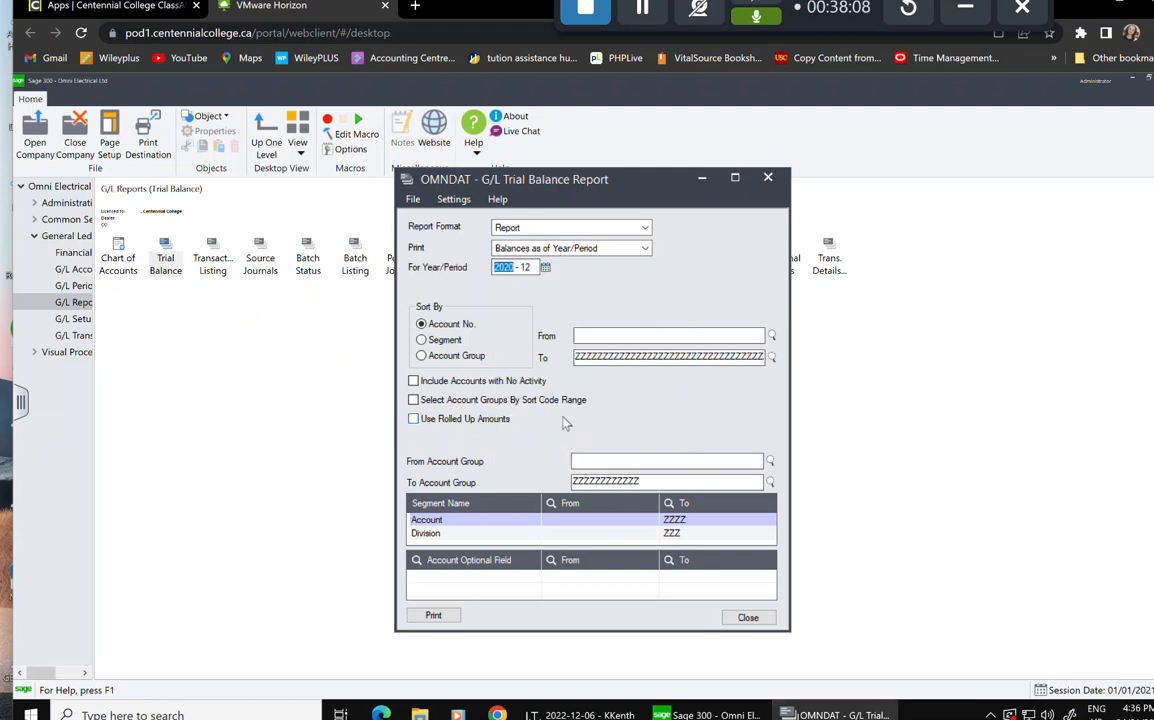
# Print the 2020-12 trial balance preview and review its 370,092.81 debit and credit totals.
pyautogui.click(438, 615)
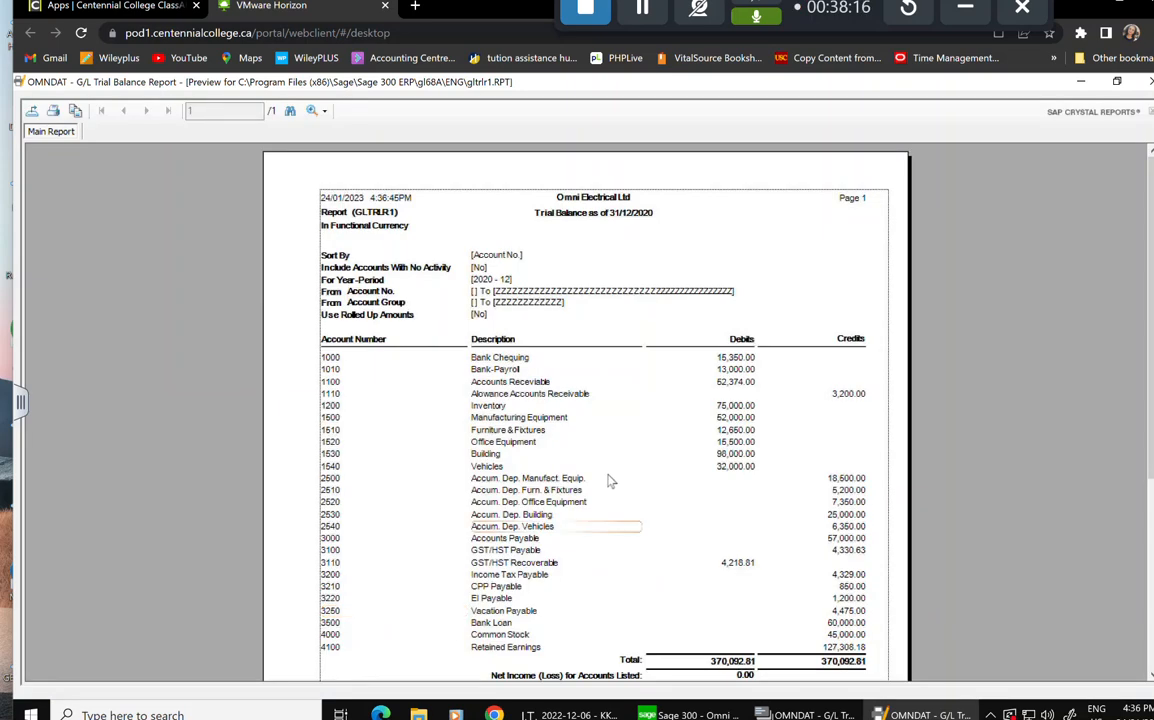
pyautogui.scroll(-2, 608, 488)
pyautogui.scroll(1, 628, 484)
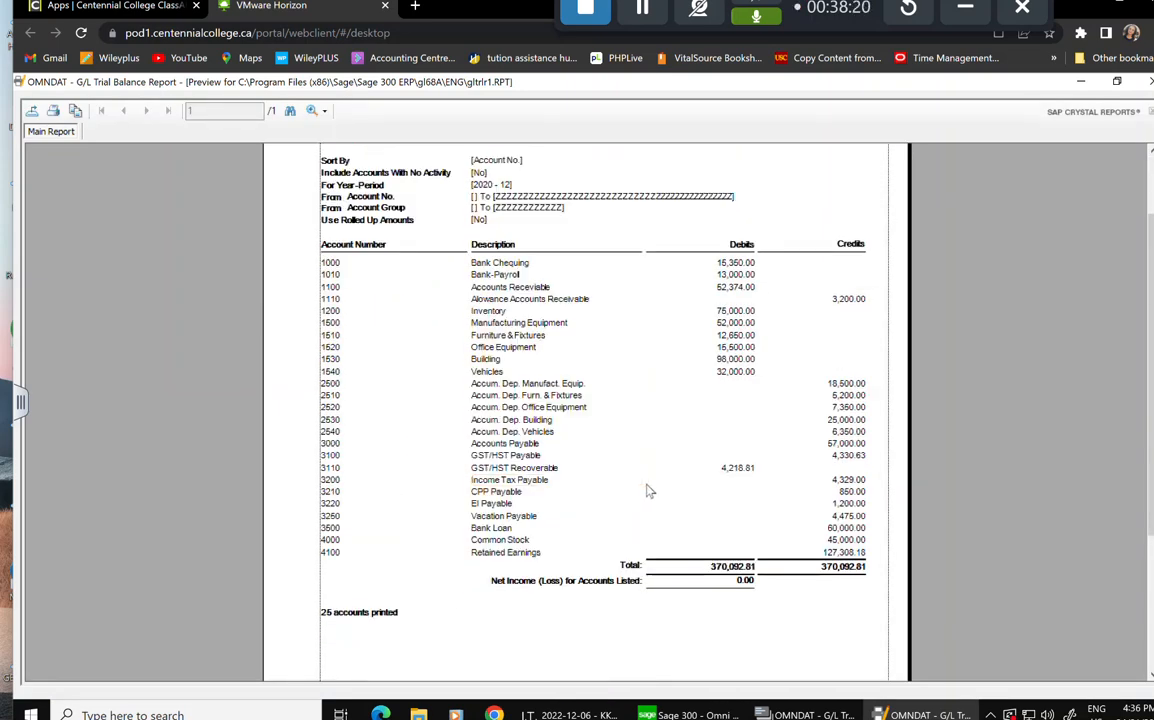
pyautogui.click(718, 469)
# Export the trial balance as a PDF disk file covering all pages.
pyautogui.click(32, 112)
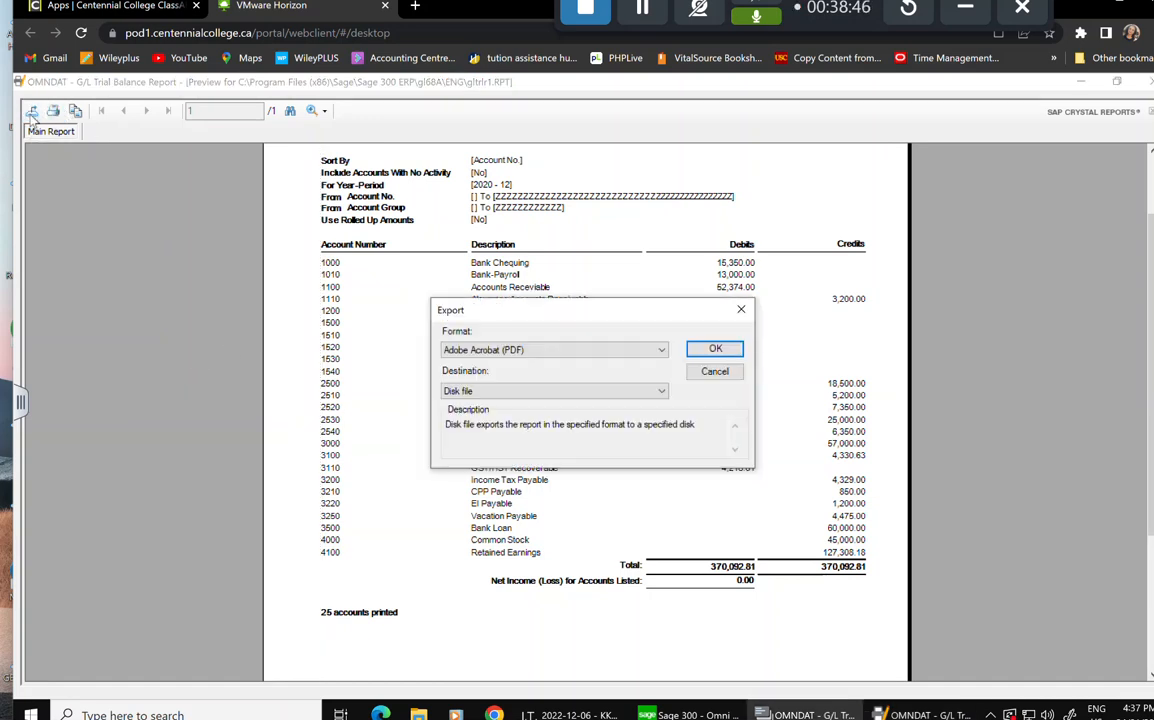
pyautogui.click(715, 349)
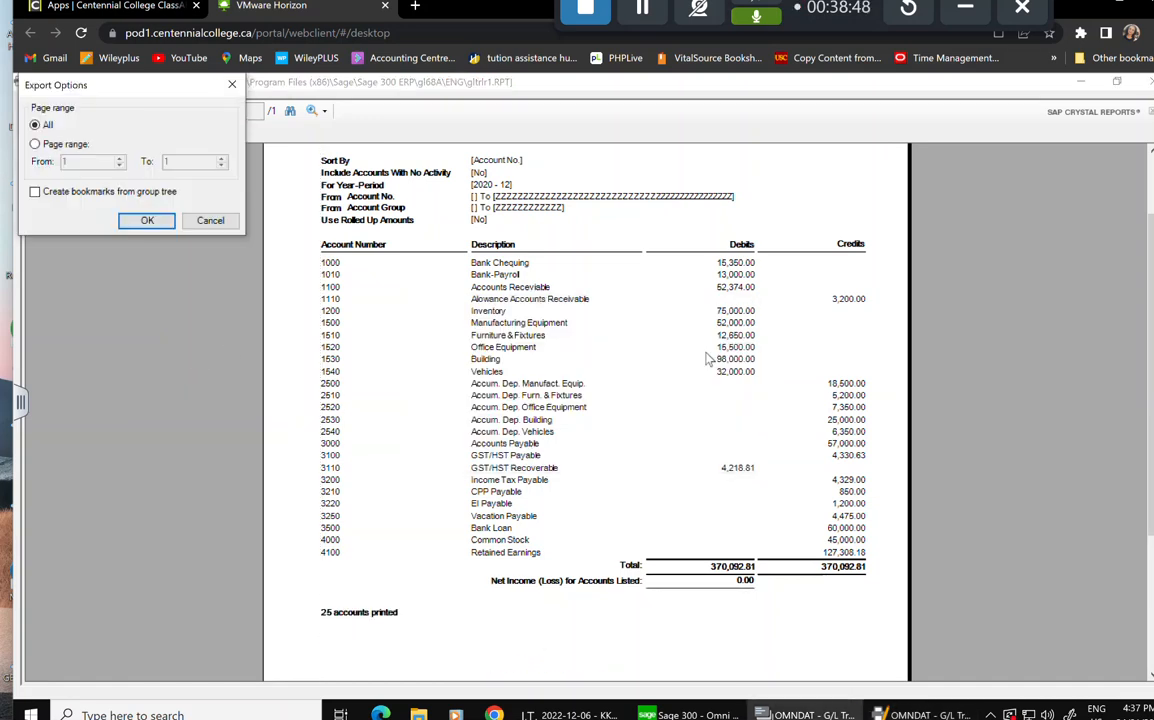
pyautogui.click(152, 221)
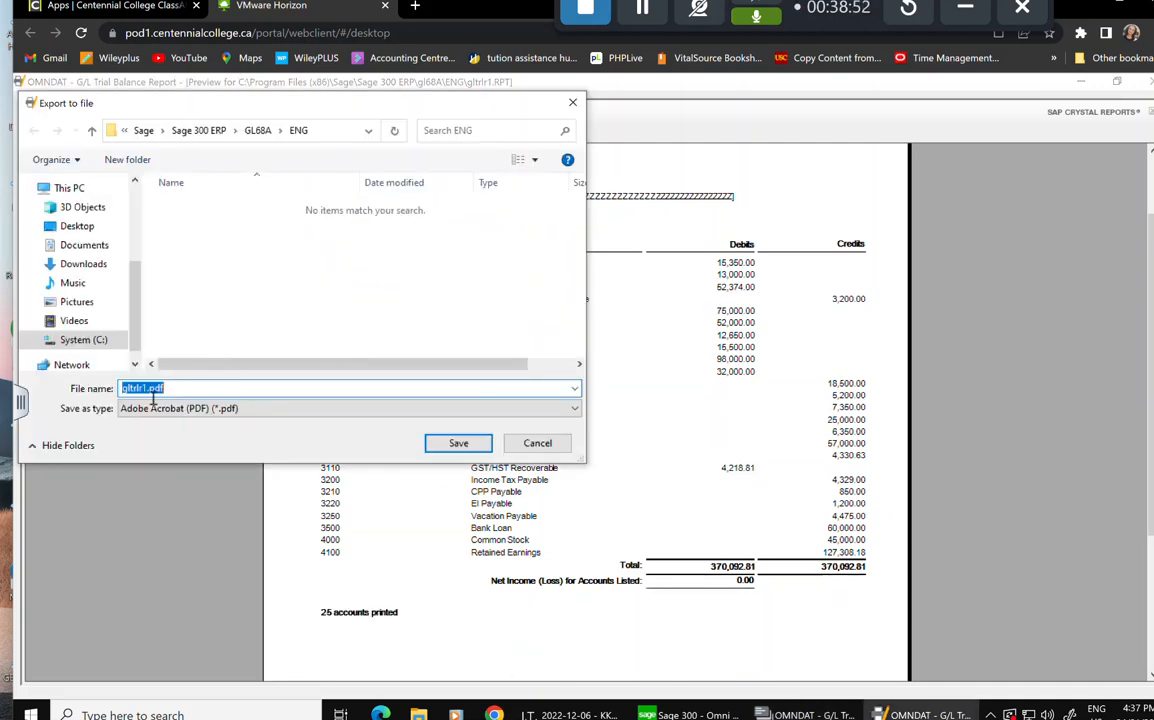
# Name the export file Trial Balance.pdf and target the Desktop folder.
pyautogui.click(146, 389)
pyautogui.moveTo(146, 389); pyautogui.dragTo(101, 392)
pyautogui.write('Trial BAlance')
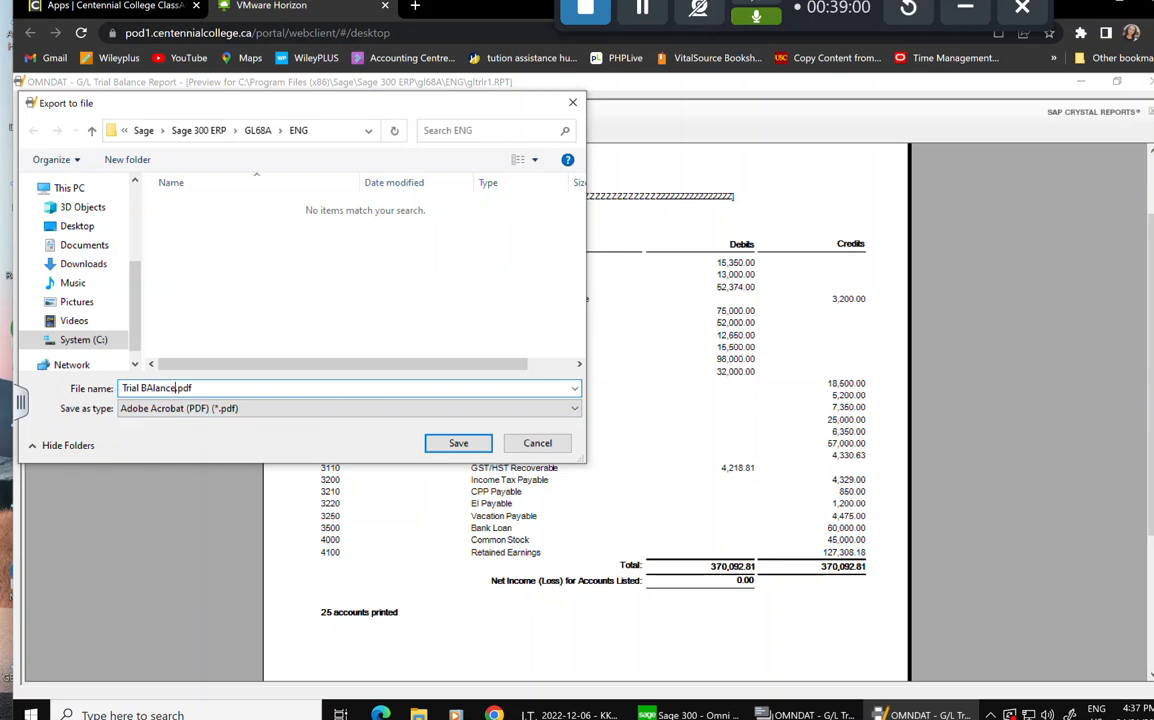
pyautogui.press('BackSpace')
pyautogui.press('BackSpace')
pyautogui.press('BackSpace')
pyautogui.press('BackSpace')
pyautogui.press('BackSpace')
pyautogui.press('BackSpace')
pyautogui.write('alance')
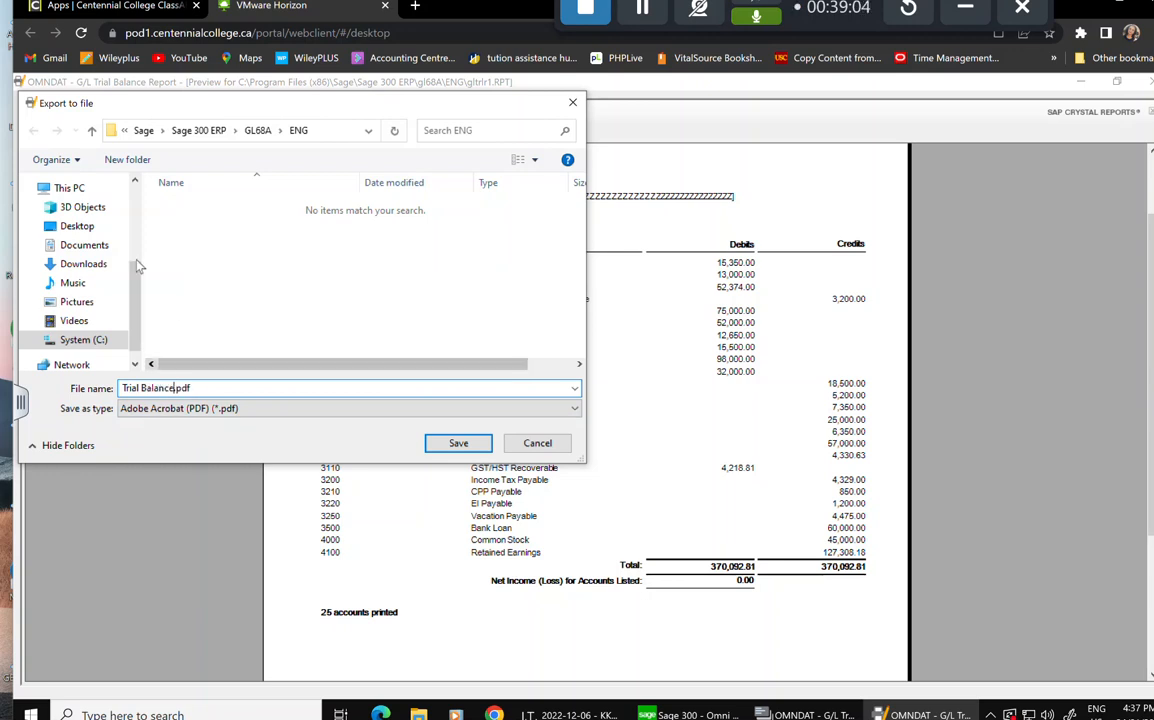
pyautogui.click(89, 227)
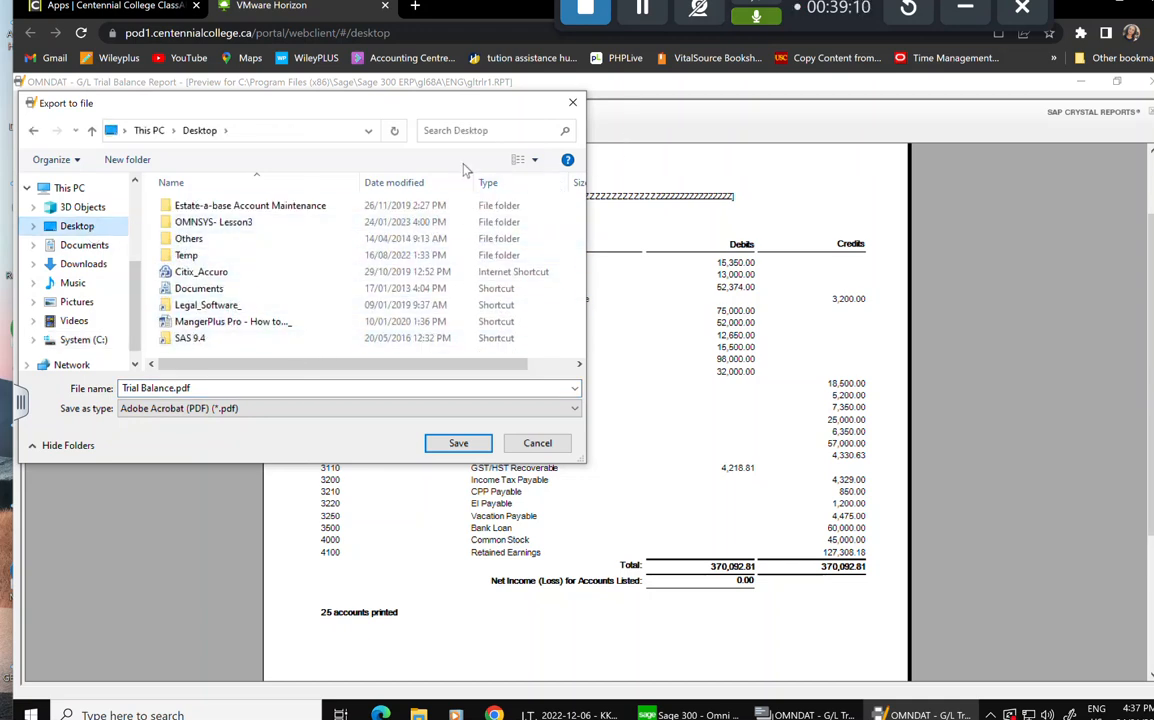
# Create a Desktop folder 'LEsson 4 -reports' and save Trial Balance.pdf inside it.
pyautogui.rightClick(293, 352)
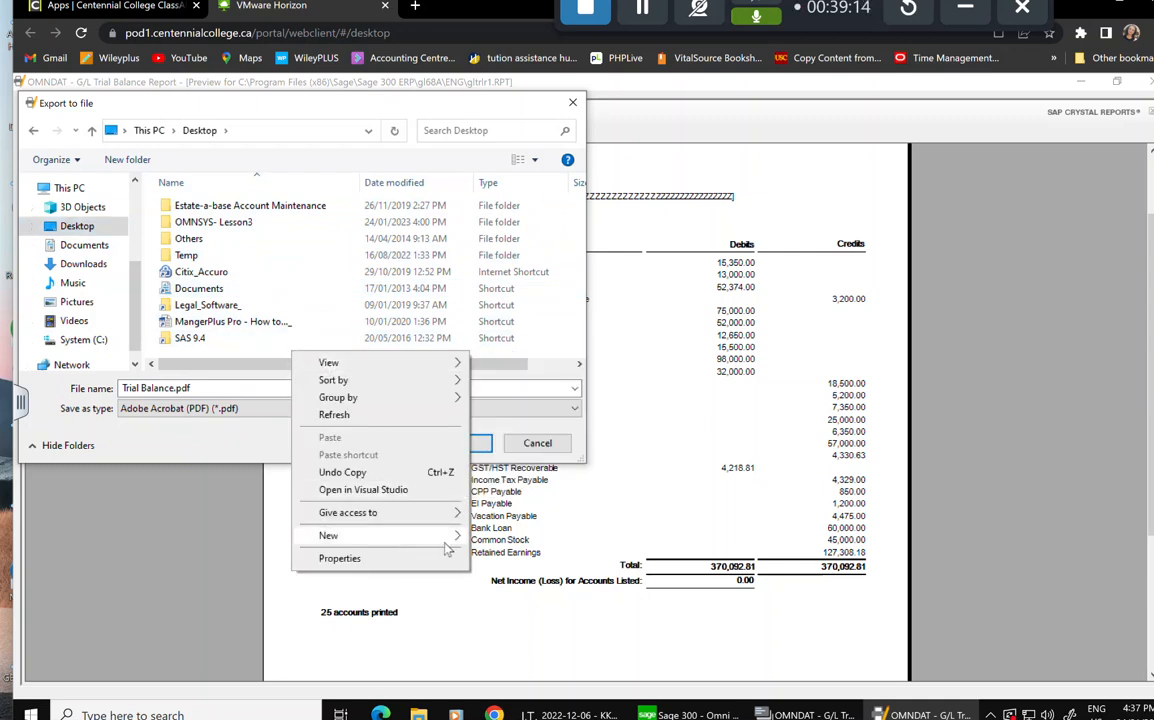
pyautogui.moveTo(403, 540)
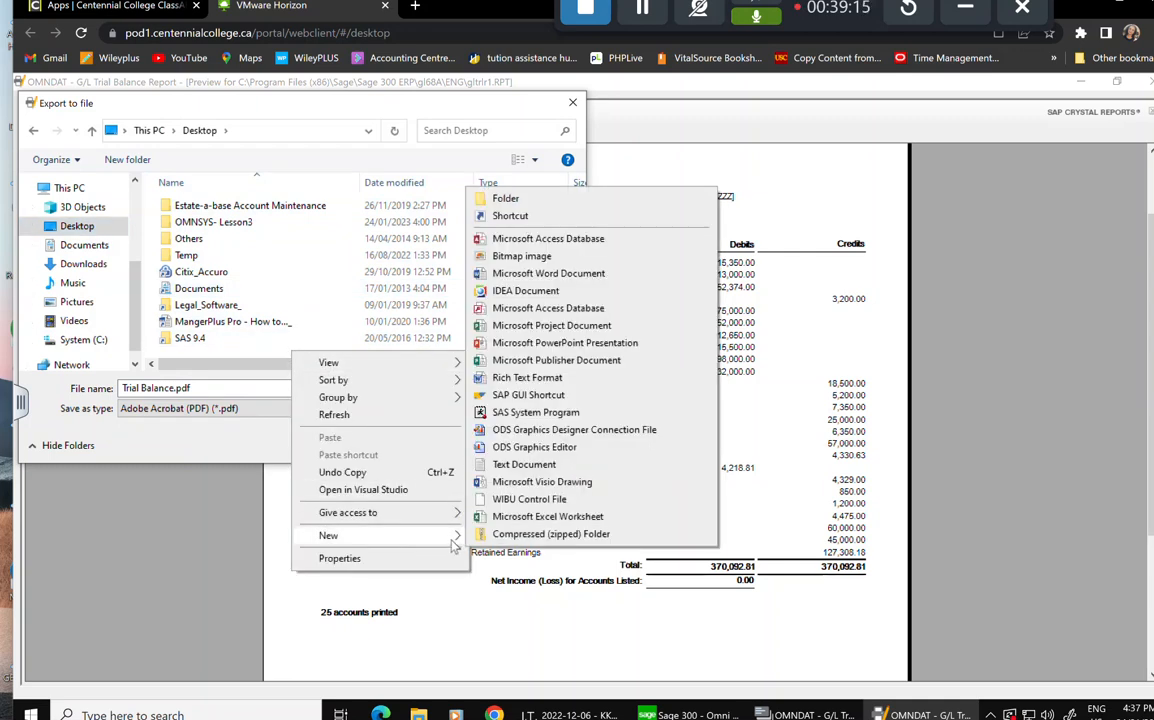
pyautogui.click(505, 199)
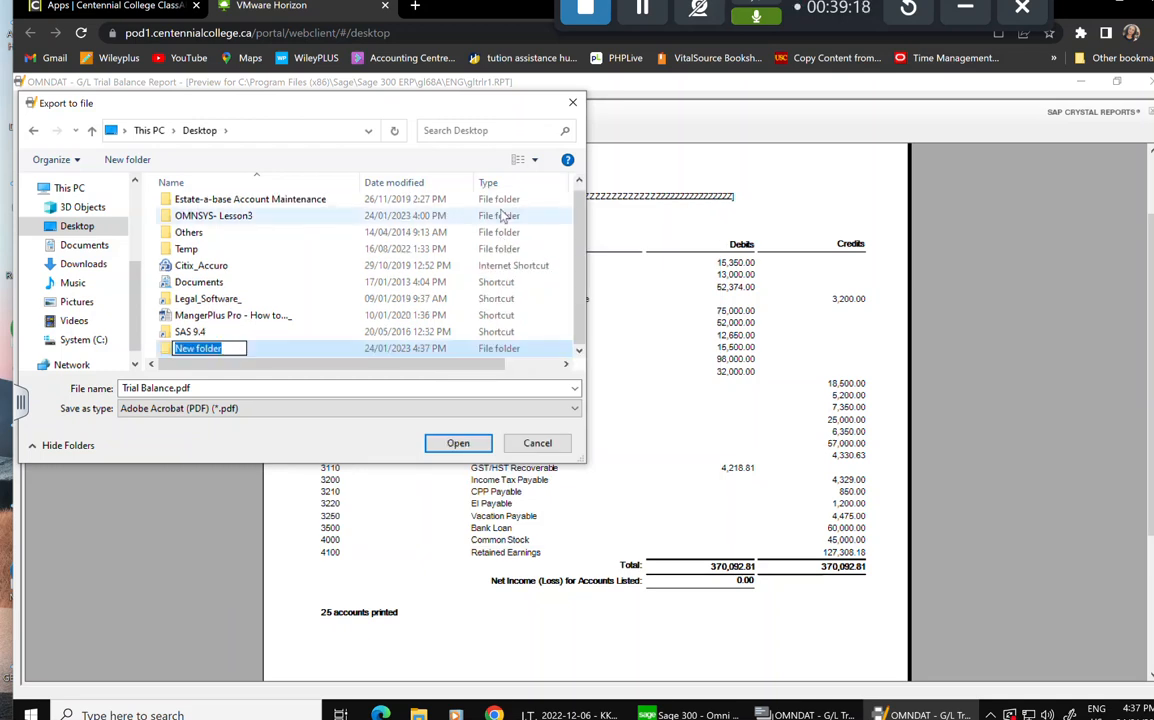
pyautogui.write('LEsson 4')
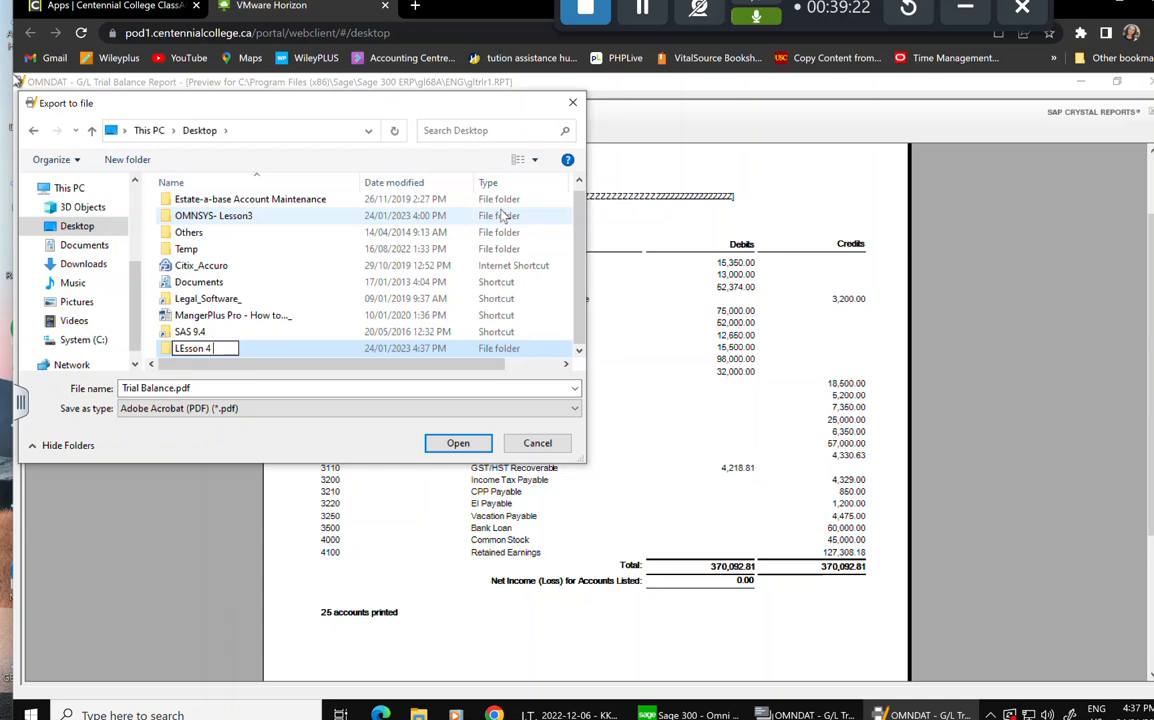
pyautogui.write(' -report')
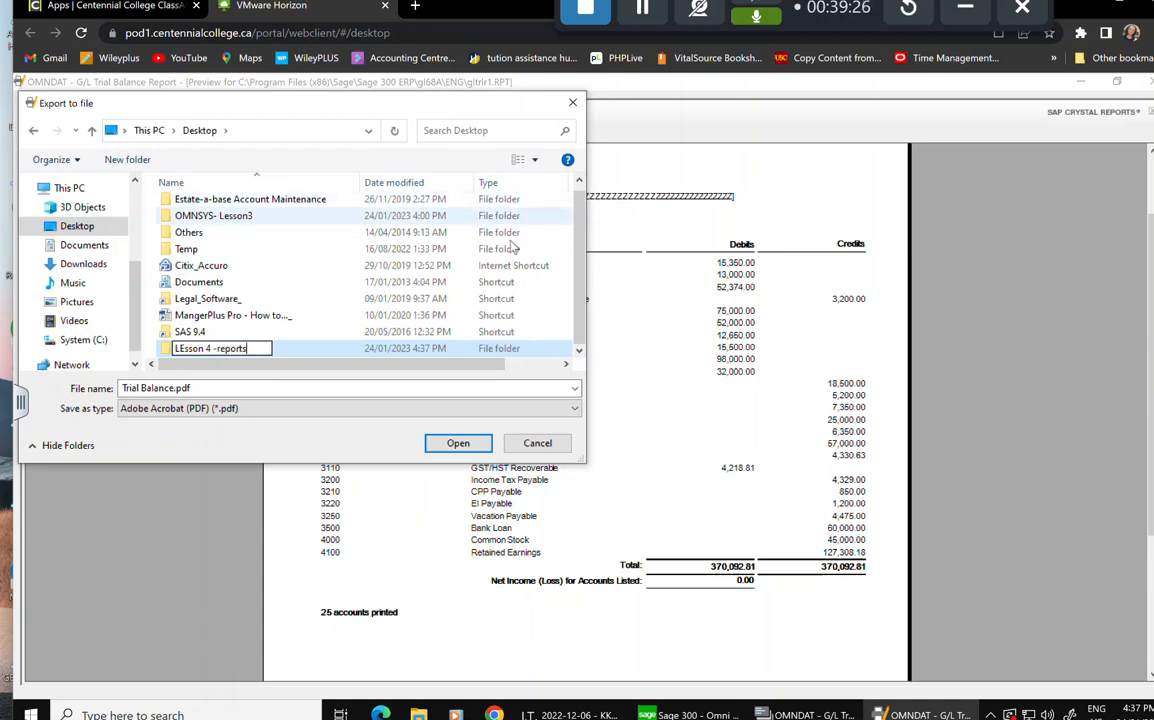
pyautogui.write('s')
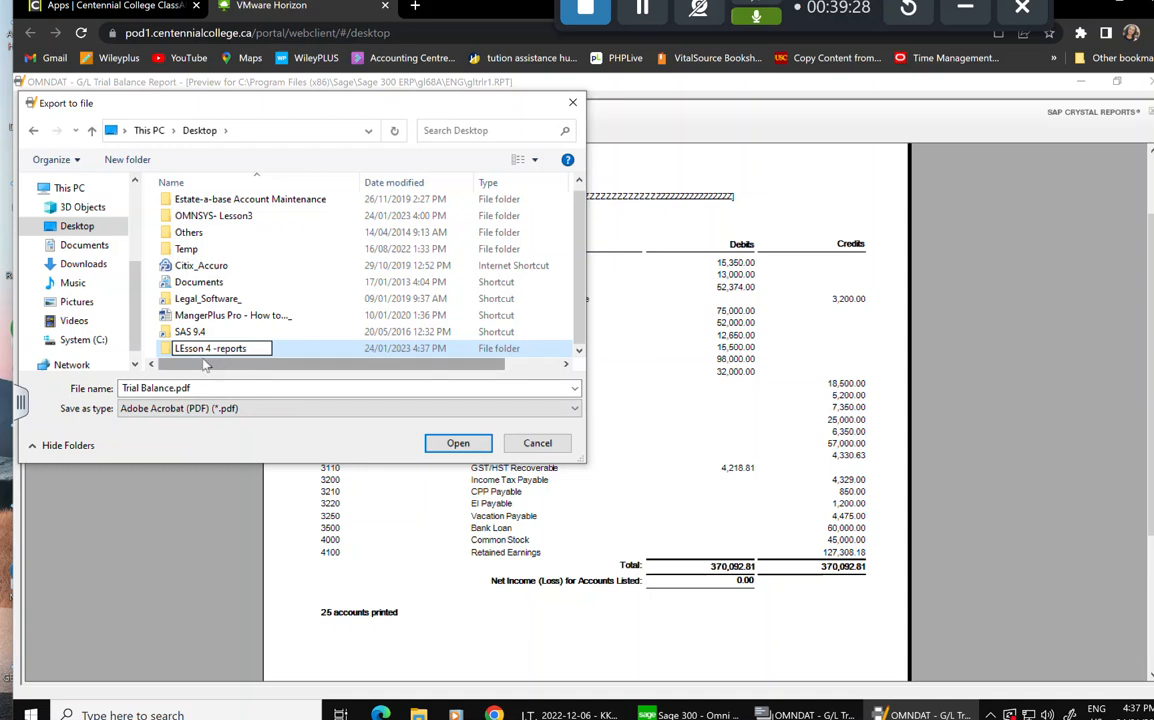
pyautogui.hotkey('ctrl', 'a')
pyautogui.click(209, 392)
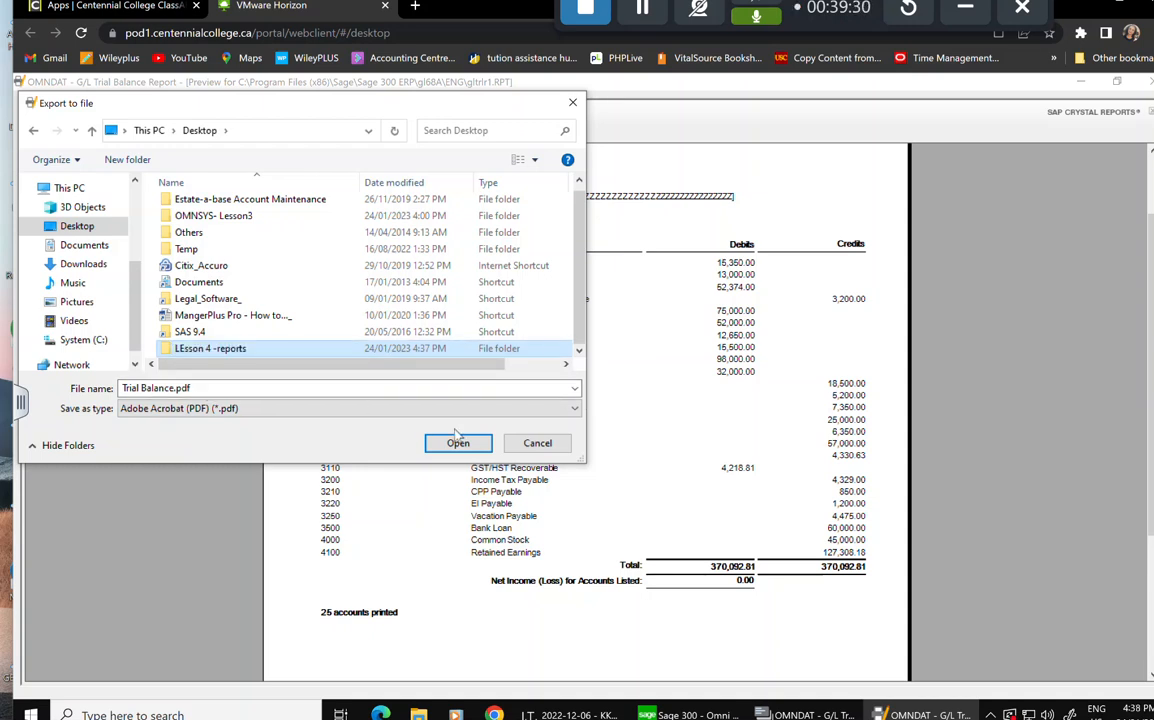
pyautogui.click(440, 443)
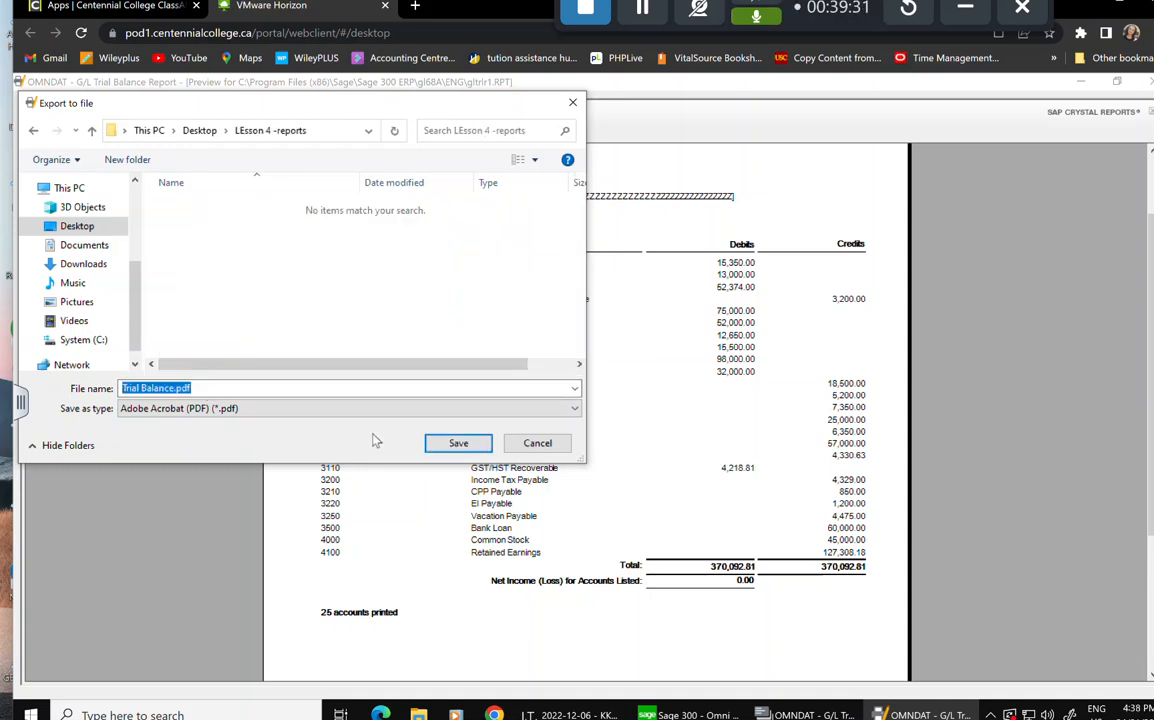
pyautogui.click(455, 443)
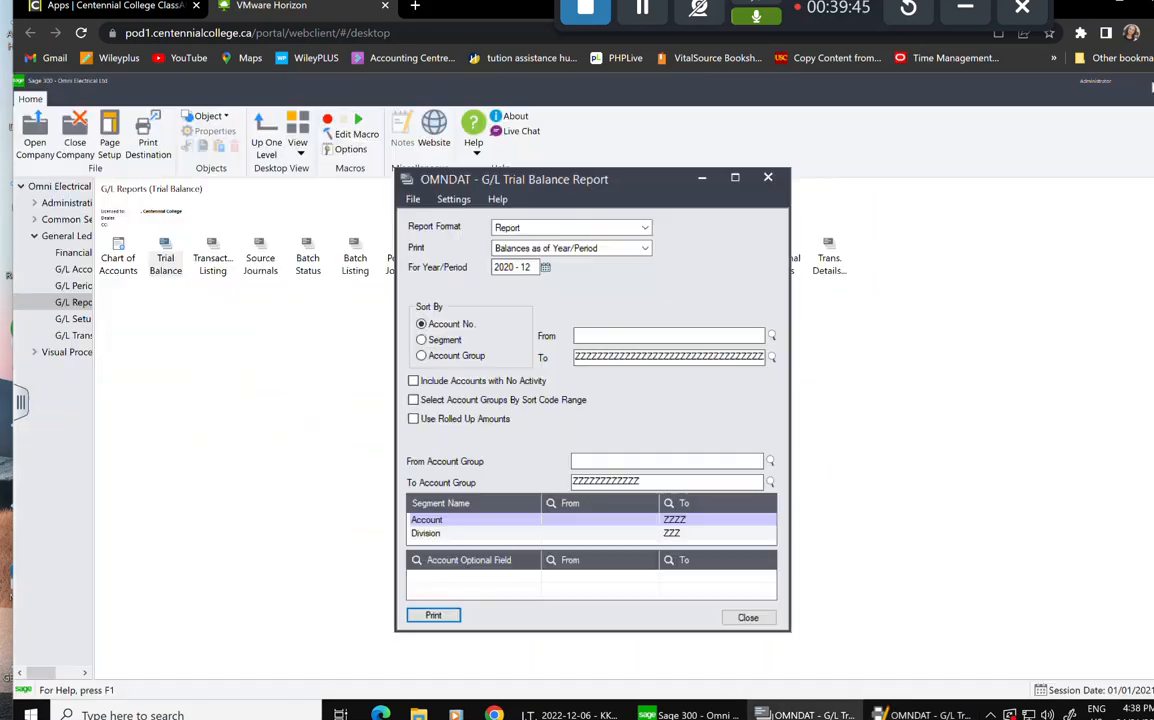
# Close the trial balance preview and report windows, widen the navigation tree, and show G/L Setup.
pyautogui.click(1150, 81)
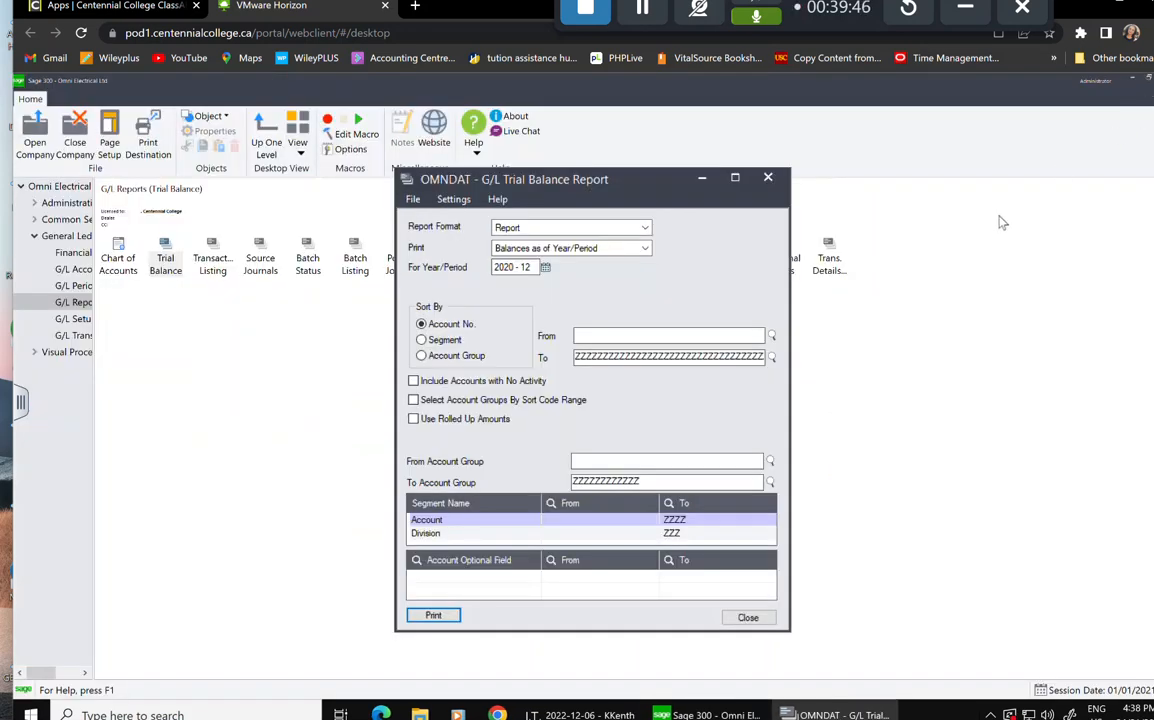
pyautogui.click(768, 180)
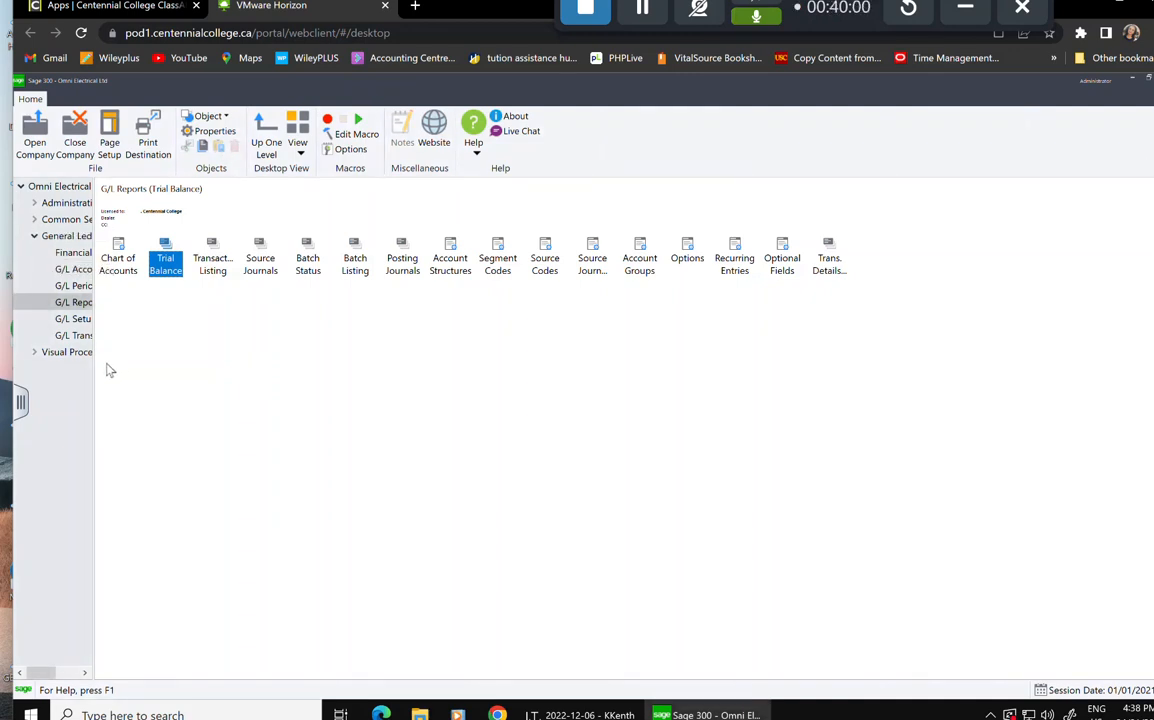
pyautogui.moveTo(94, 366); pyautogui.dragTo(248, 365)
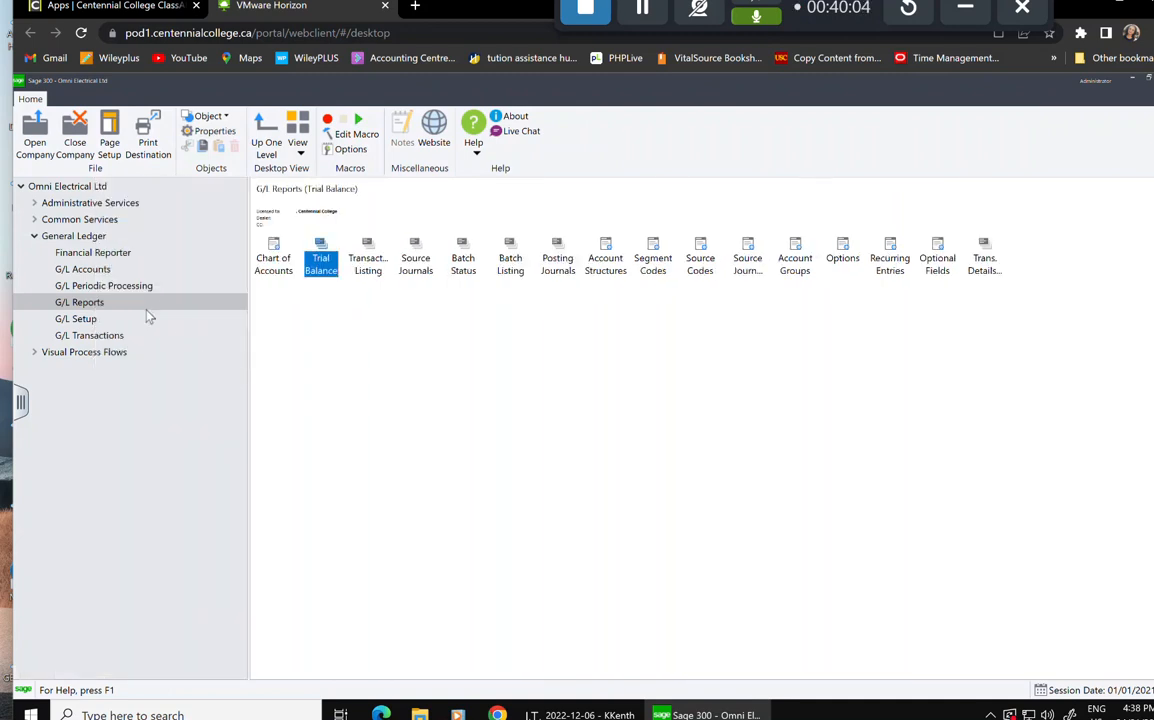
pyautogui.click(92, 287)
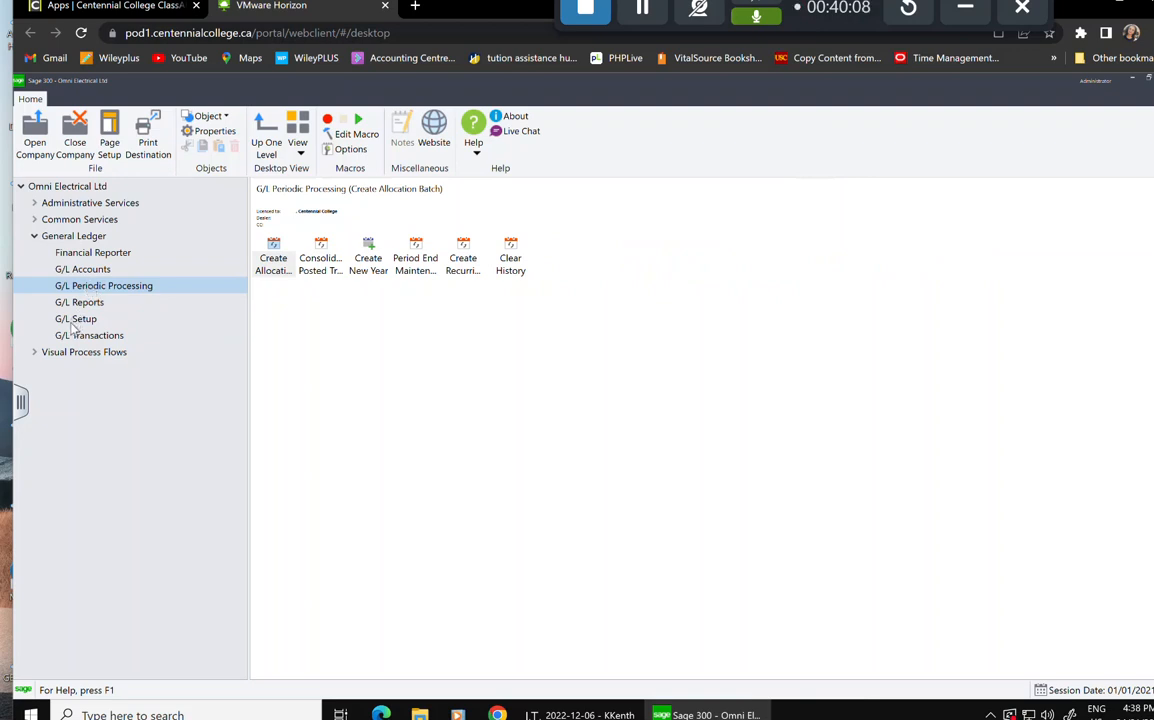
pyautogui.click(74, 318)
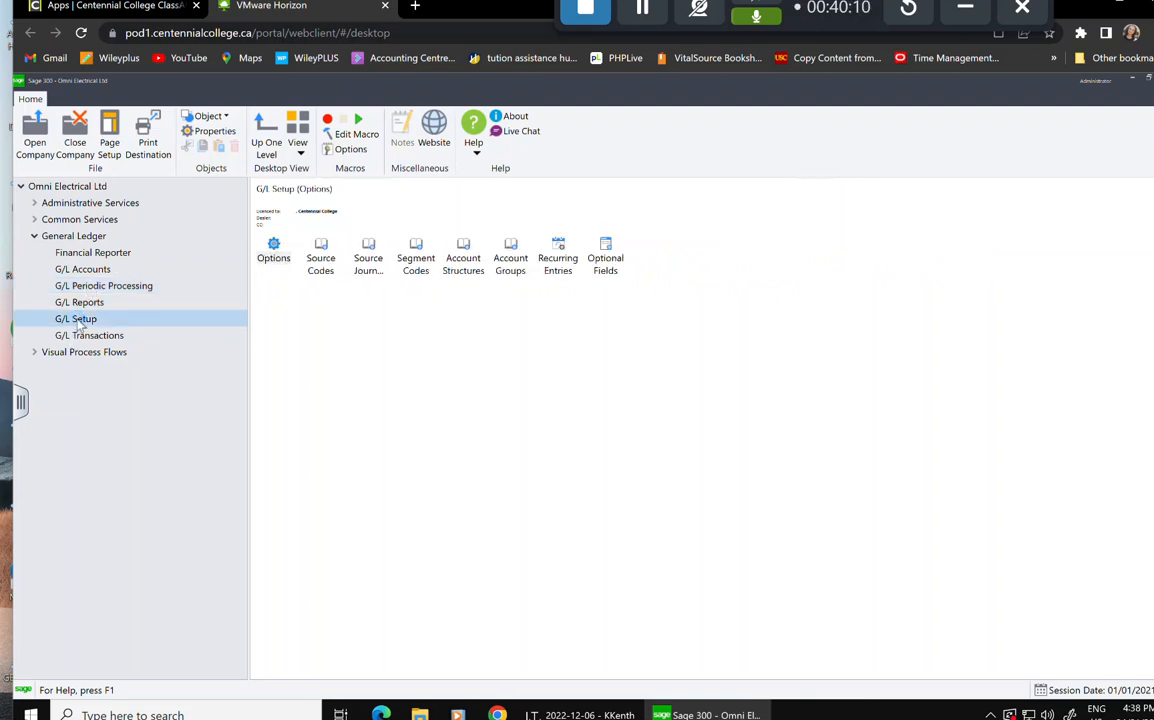
# Review the G/L Options Segments and Posting tabs, then show the G/L Periodic Processing tasks.
pyautogui.doubleClick(280, 251)
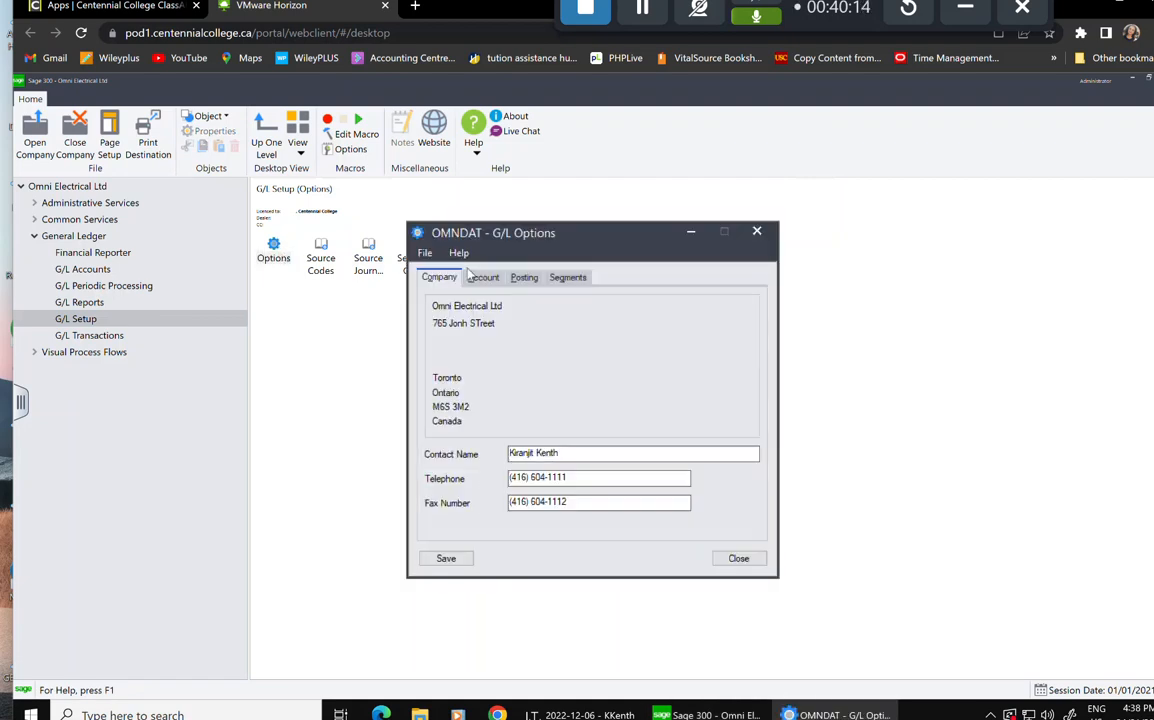
pyautogui.click(567, 279)
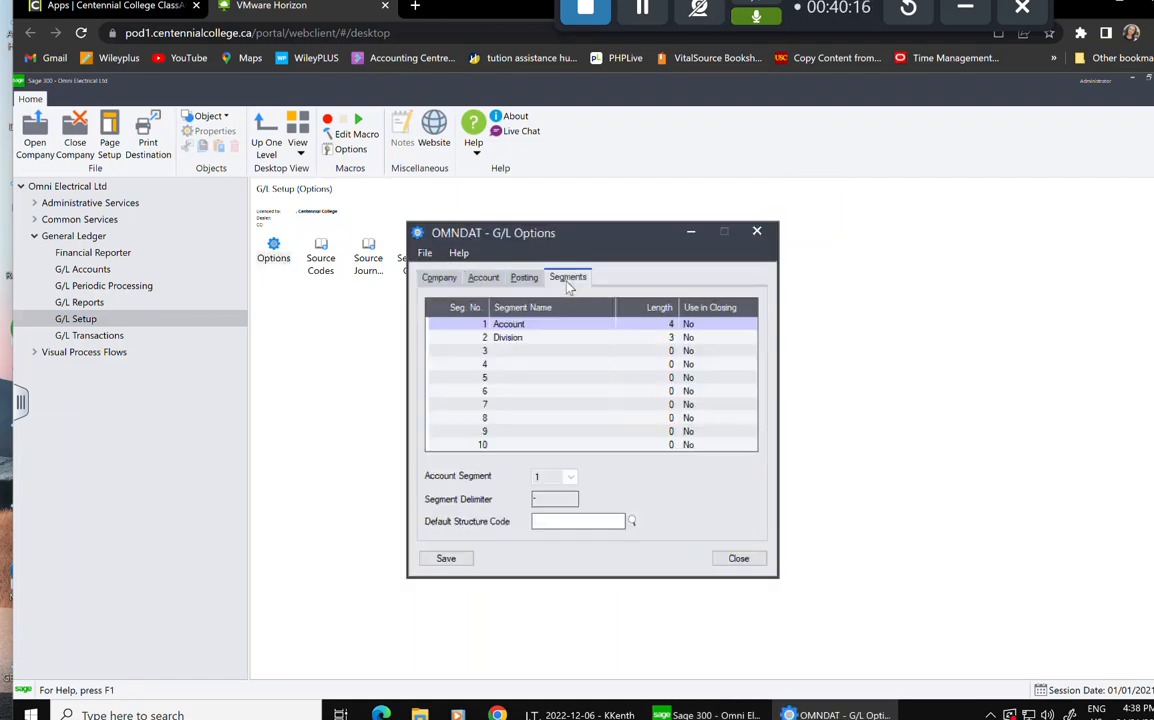
pyautogui.click(515, 279)
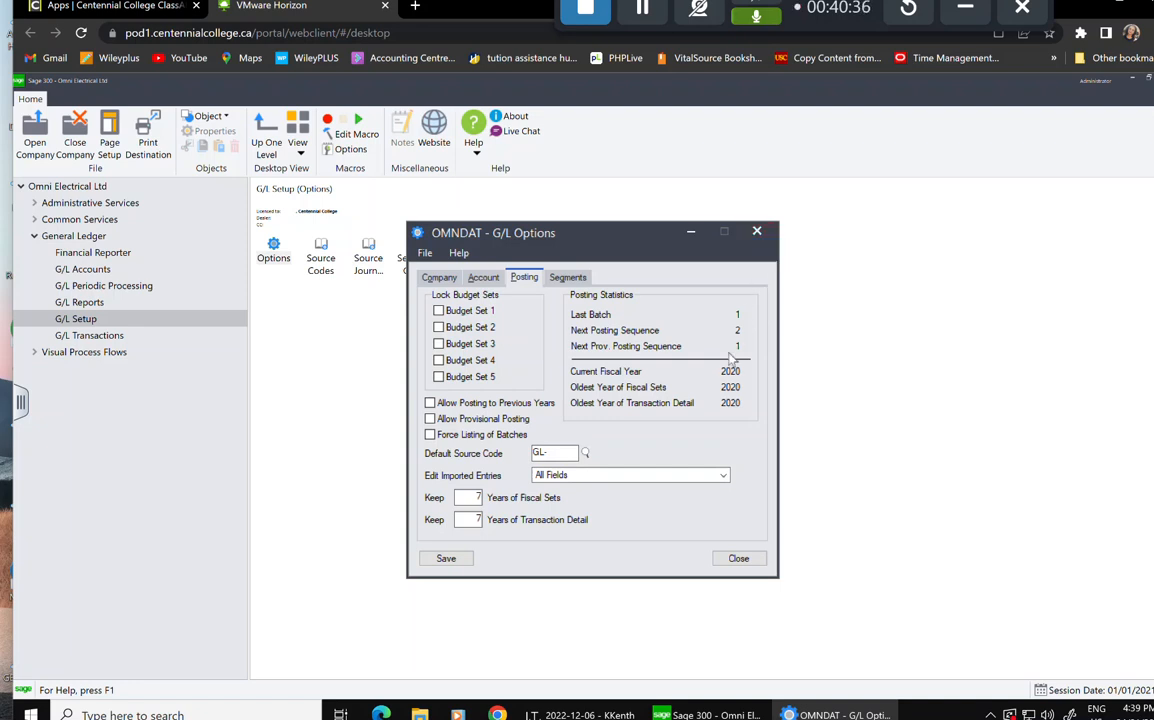
pyautogui.click(760, 235)
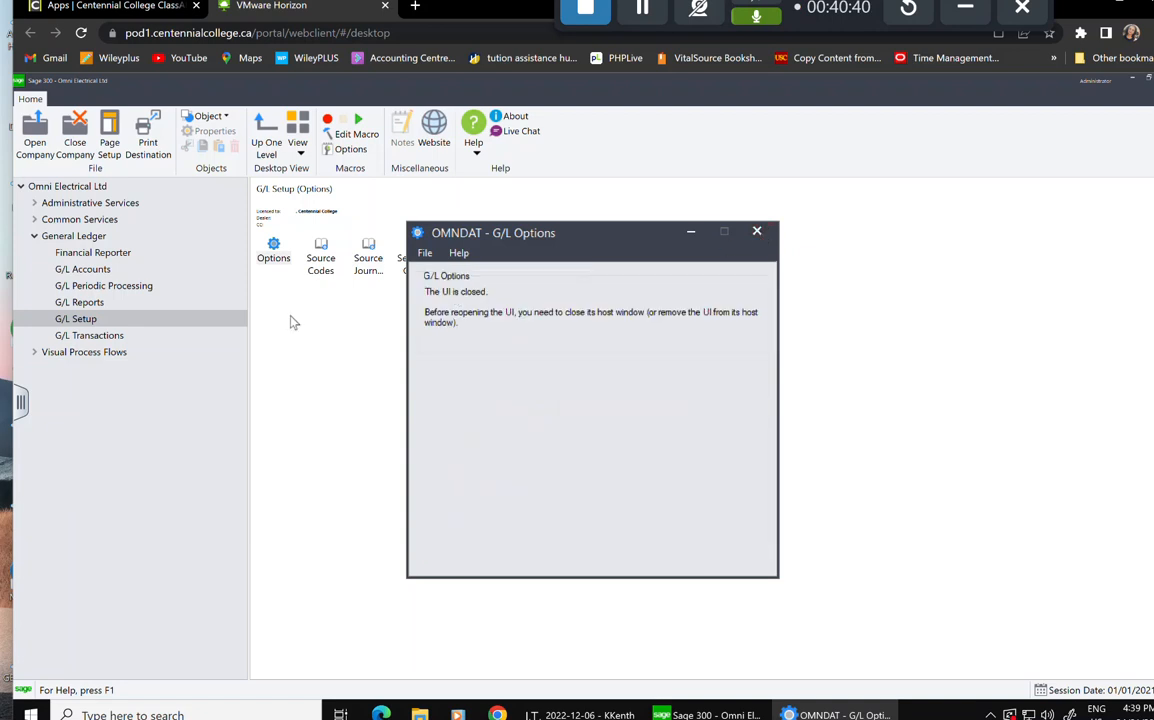
pyautogui.click(100, 287)
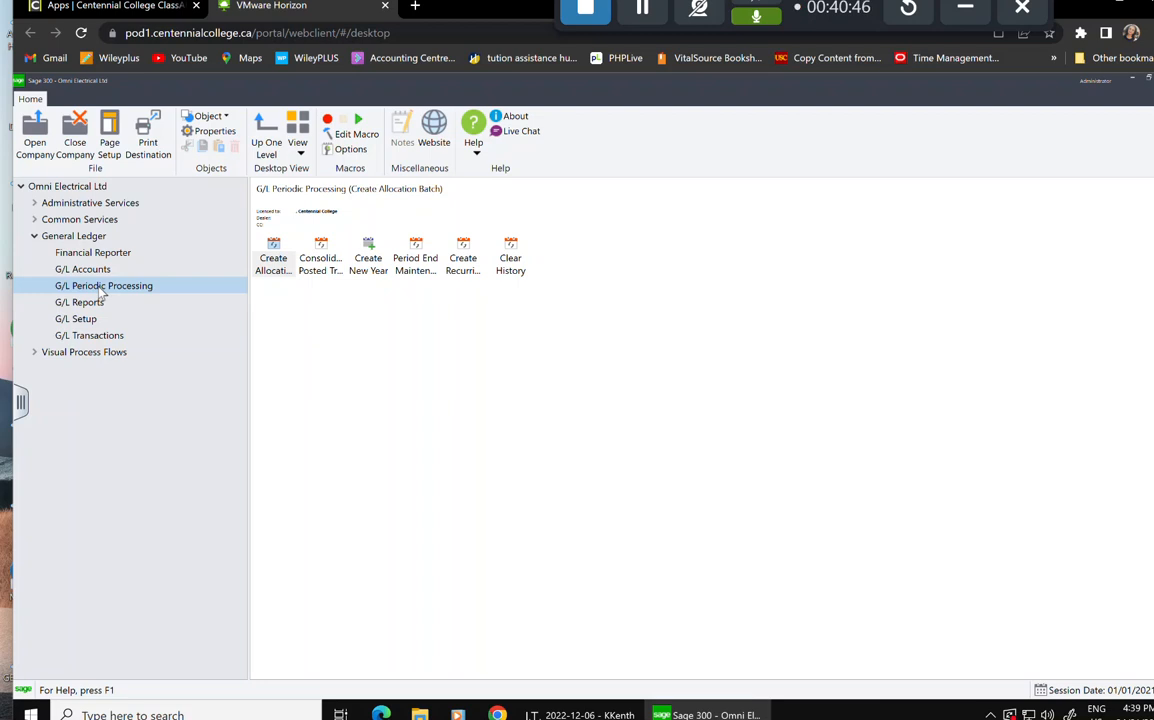
# Run the Create New Year process so 2021 becomes the current G/L fiscal year.
pyautogui.click(370, 260)
pyautogui.doubleClick(371, 260)
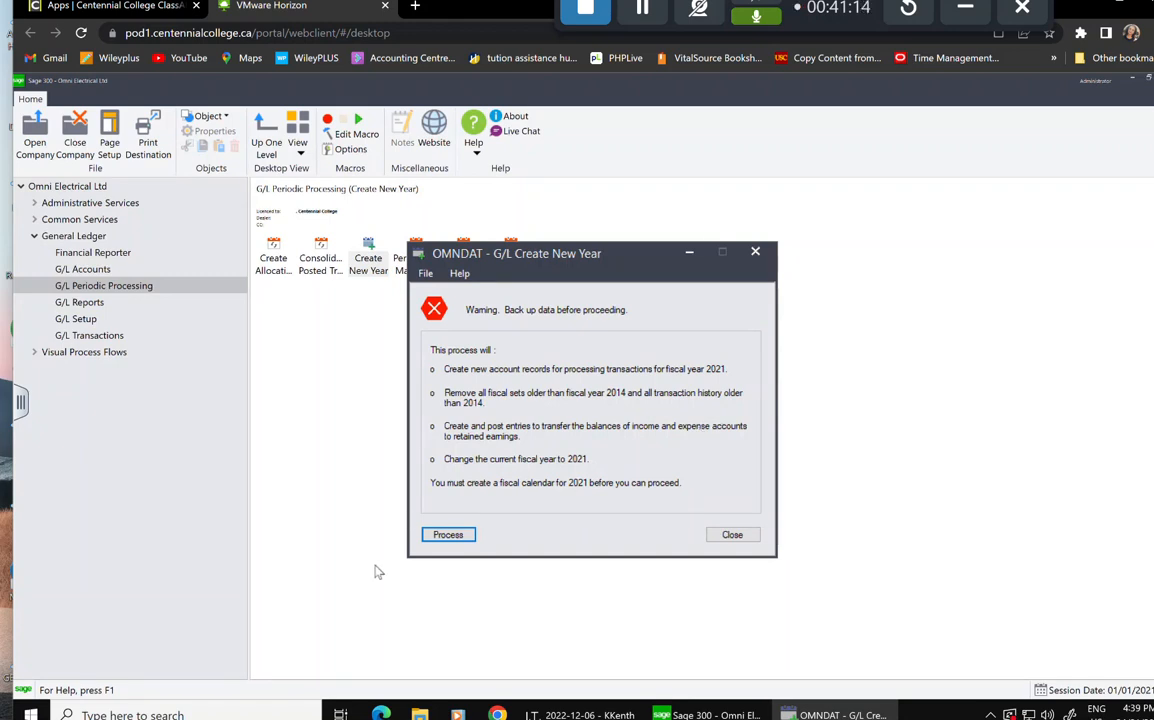
pyautogui.click(448, 535)
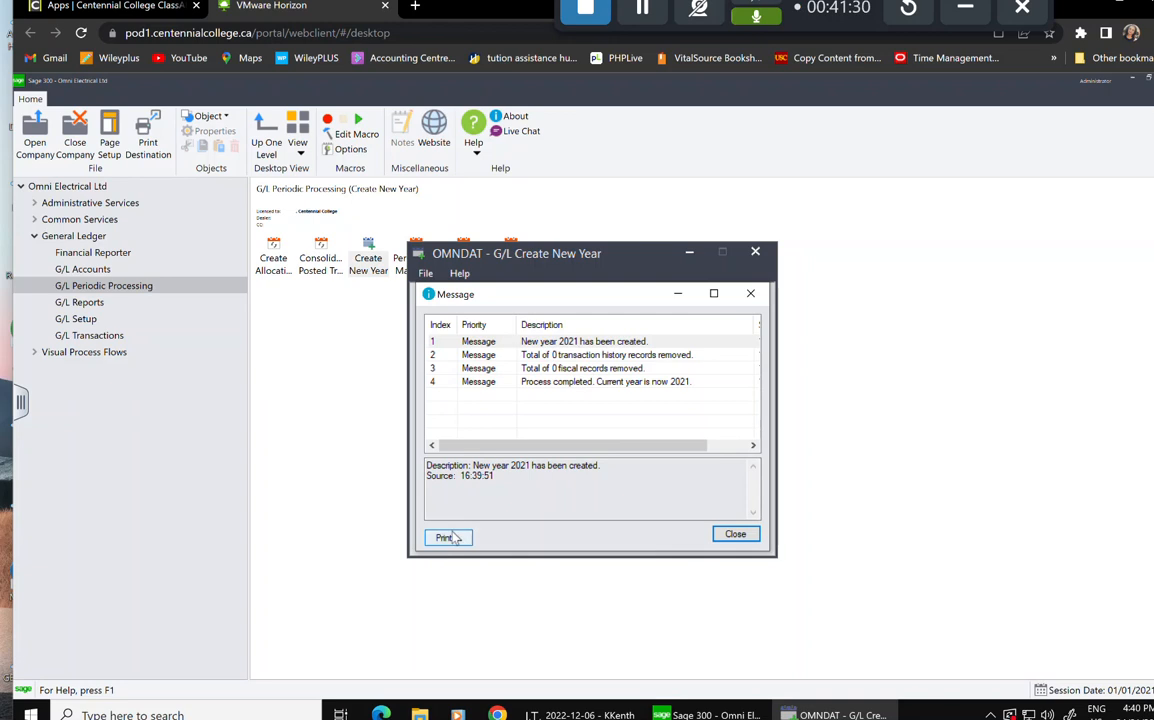
pyautogui.click(734, 534)
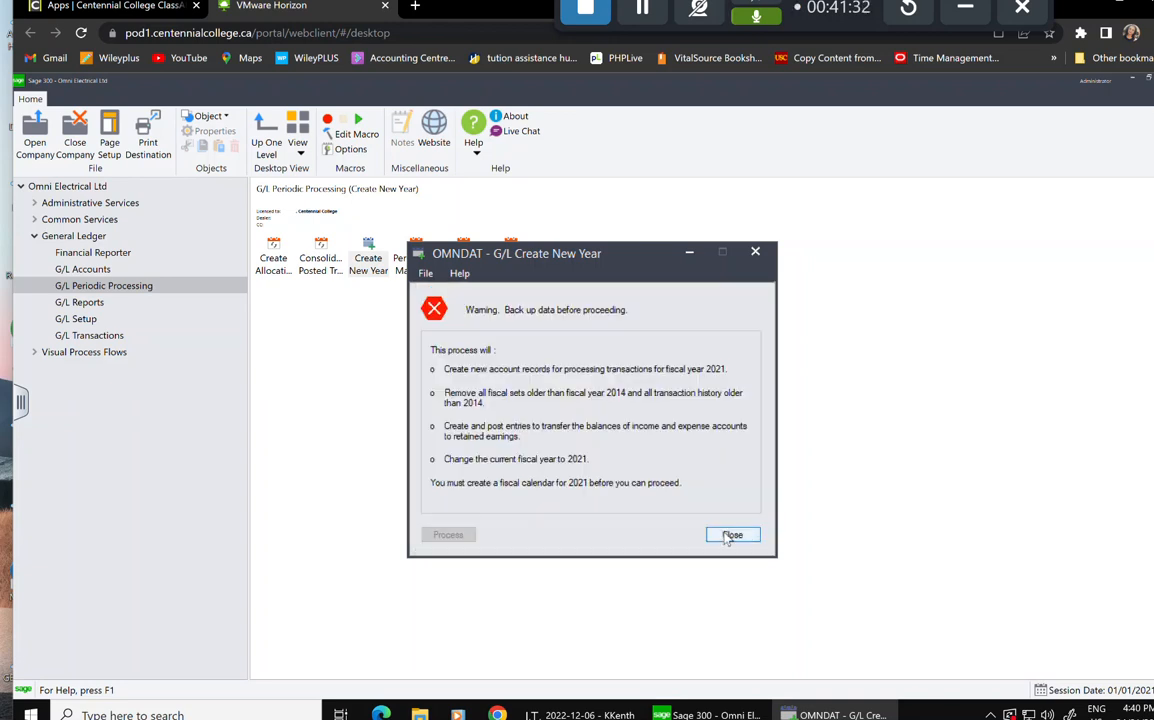
pyautogui.click(731, 536)
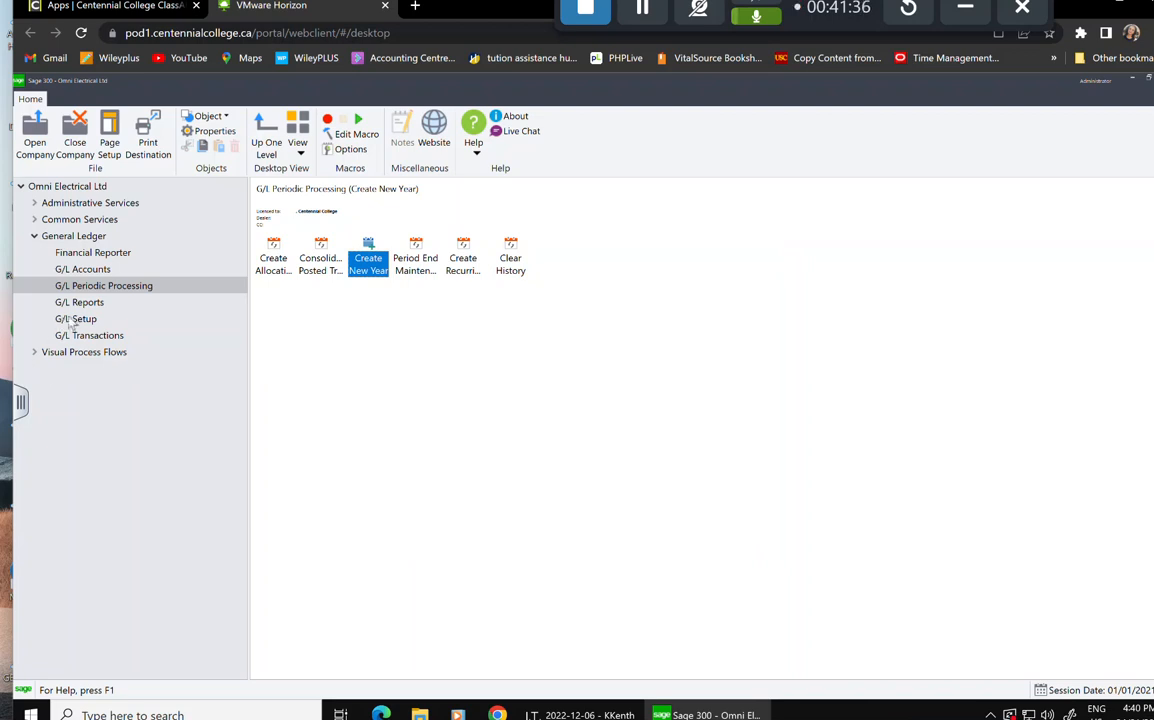
# Verify that the G/L Options Posting tab shows 2021 as the current fiscal year, then show Administrative Services.
pyautogui.click(72, 320)
pyautogui.click(278, 256)
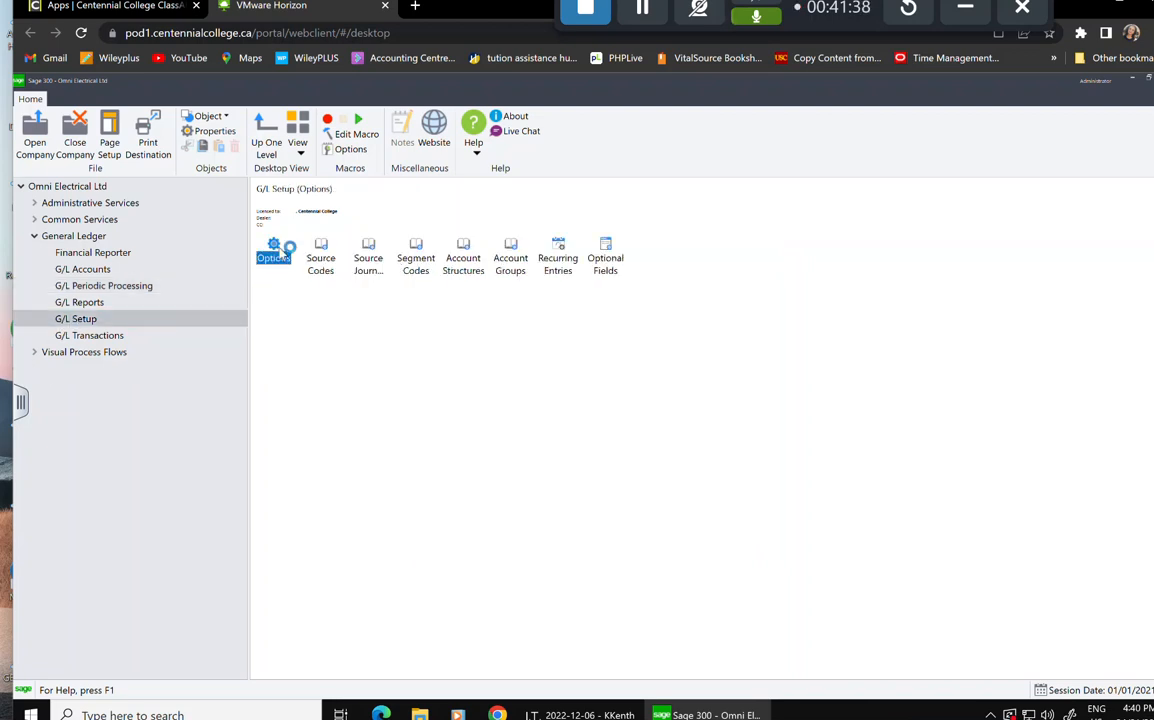
pyautogui.doubleClick(276, 252)
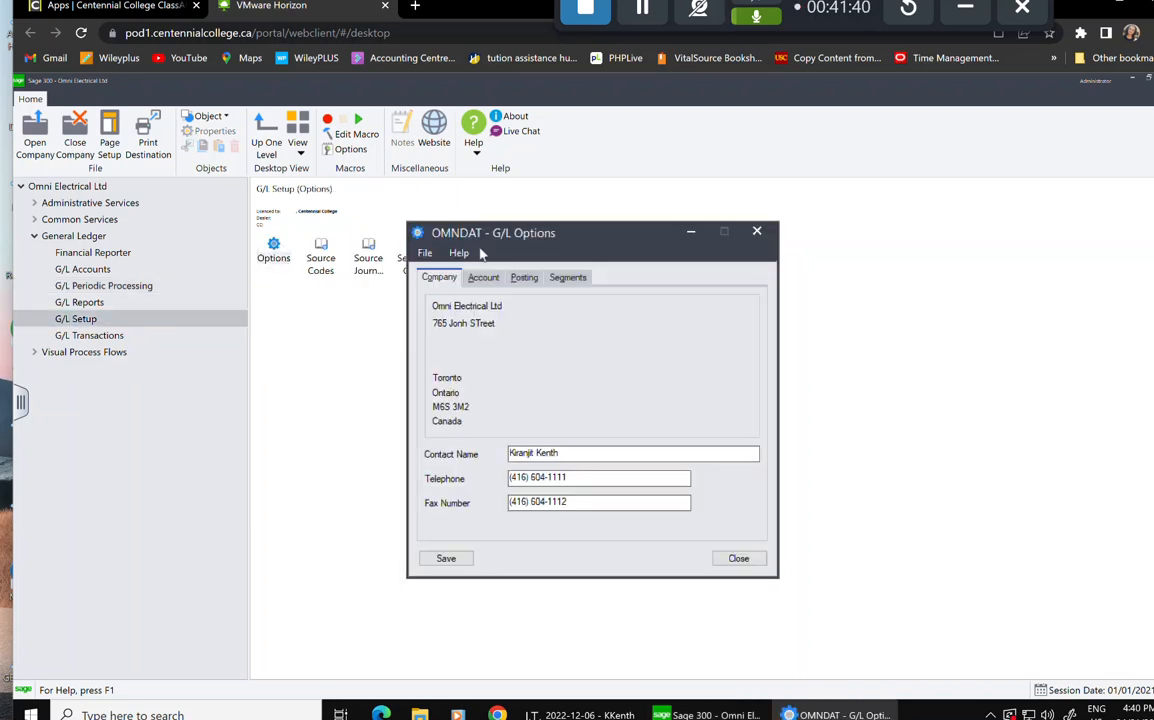
pyautogui.click(524, 277)
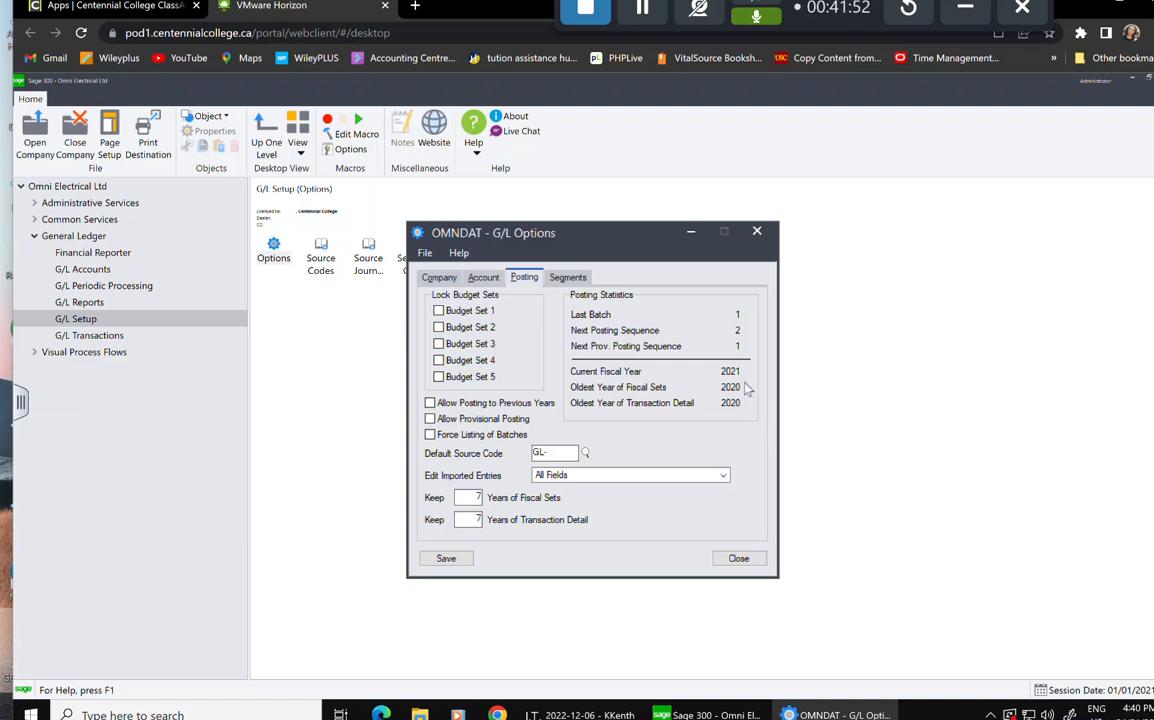
pyautogui.click(755, 234)
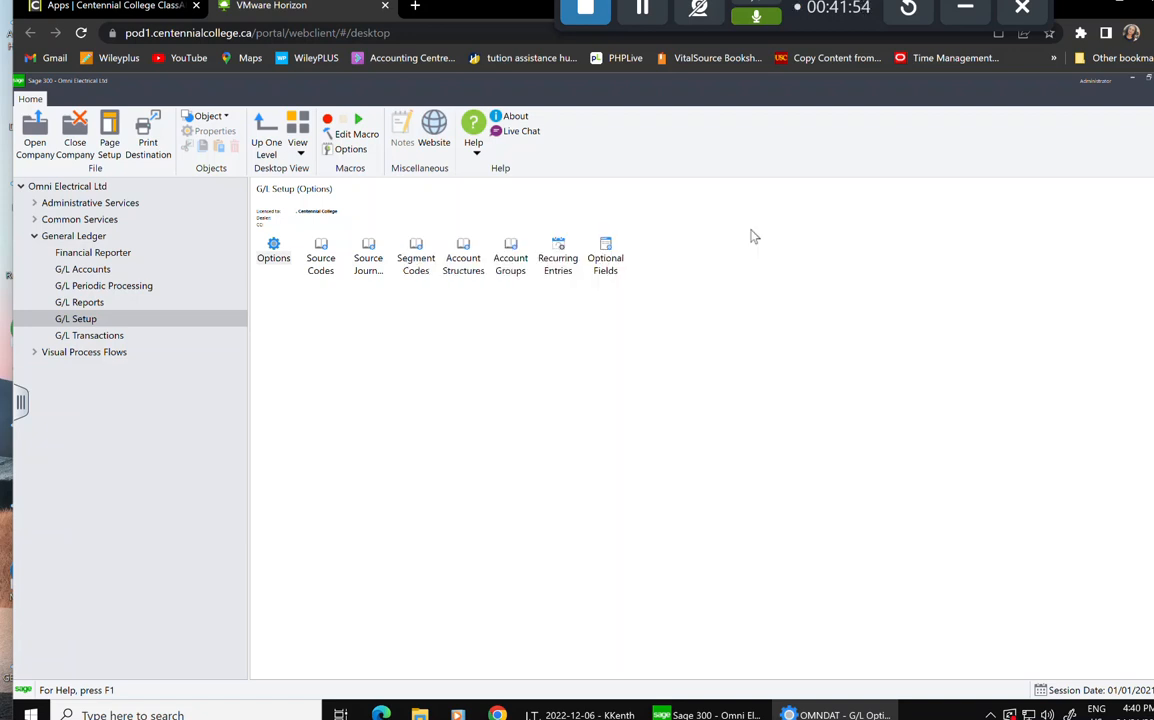
pyautogui.click(116, 206)
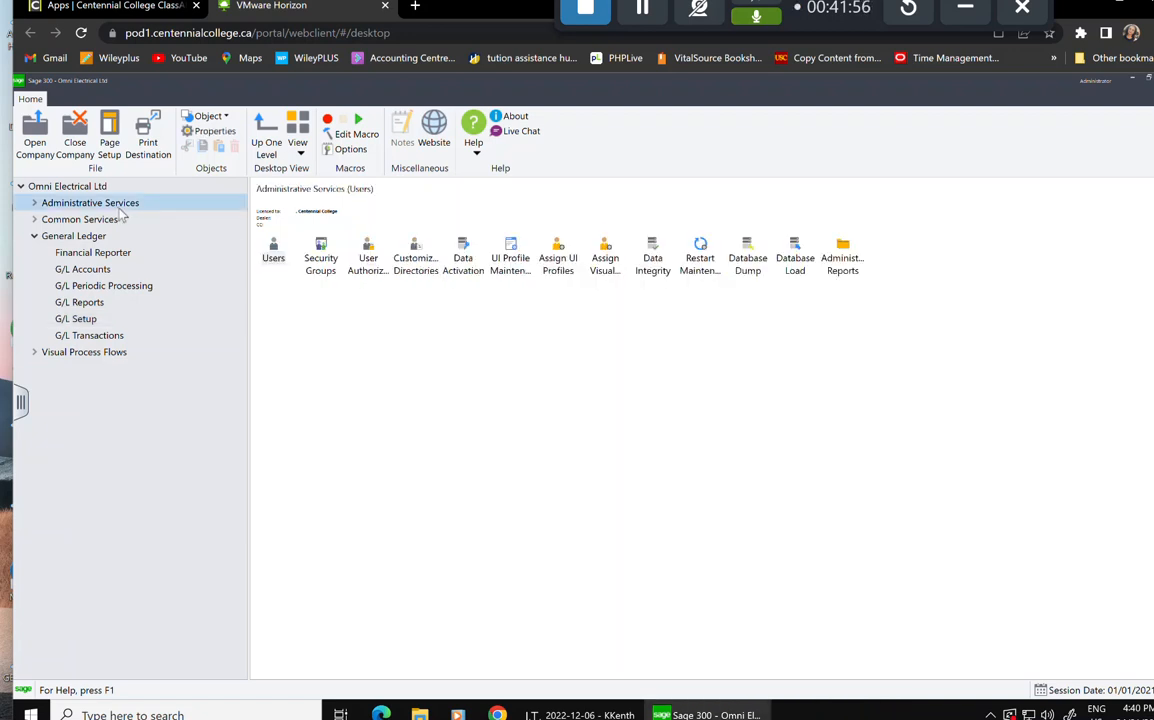
# Check data integrity for Administrative Services, Common Services and General Ledger, confirming the log shows 0 errors.
pyautogui.click(659, 265)
pyautogui.doubleClick(659, 263)
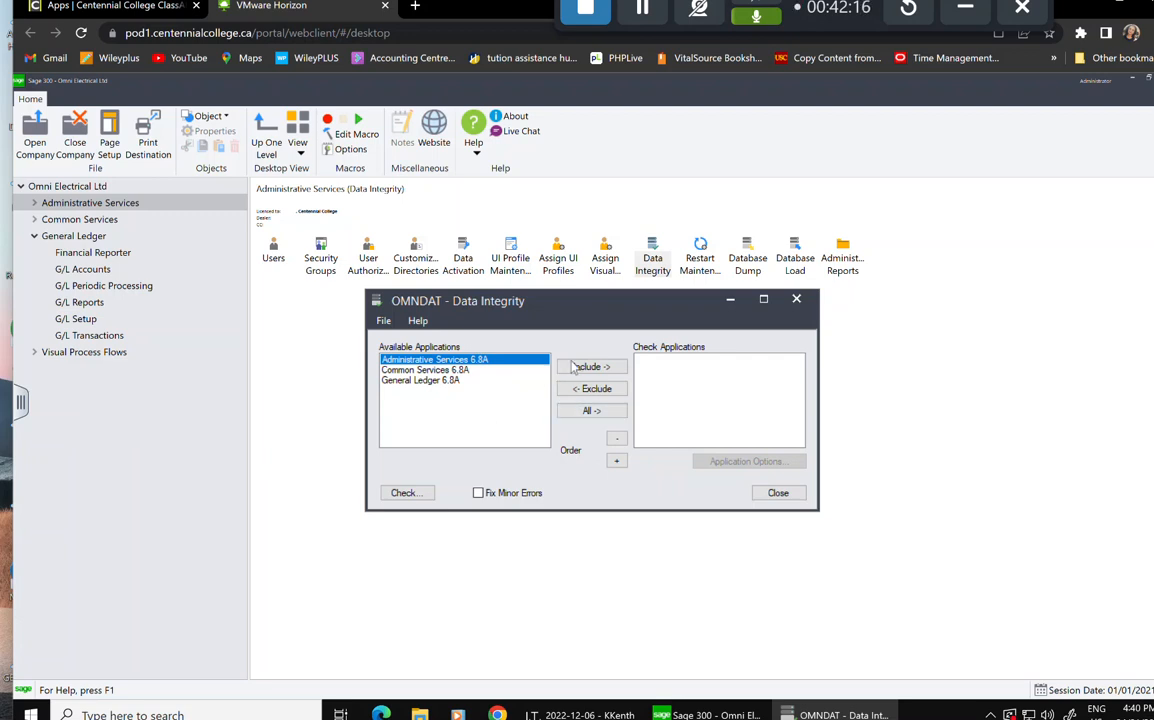
pyautogui.click(590, 411)
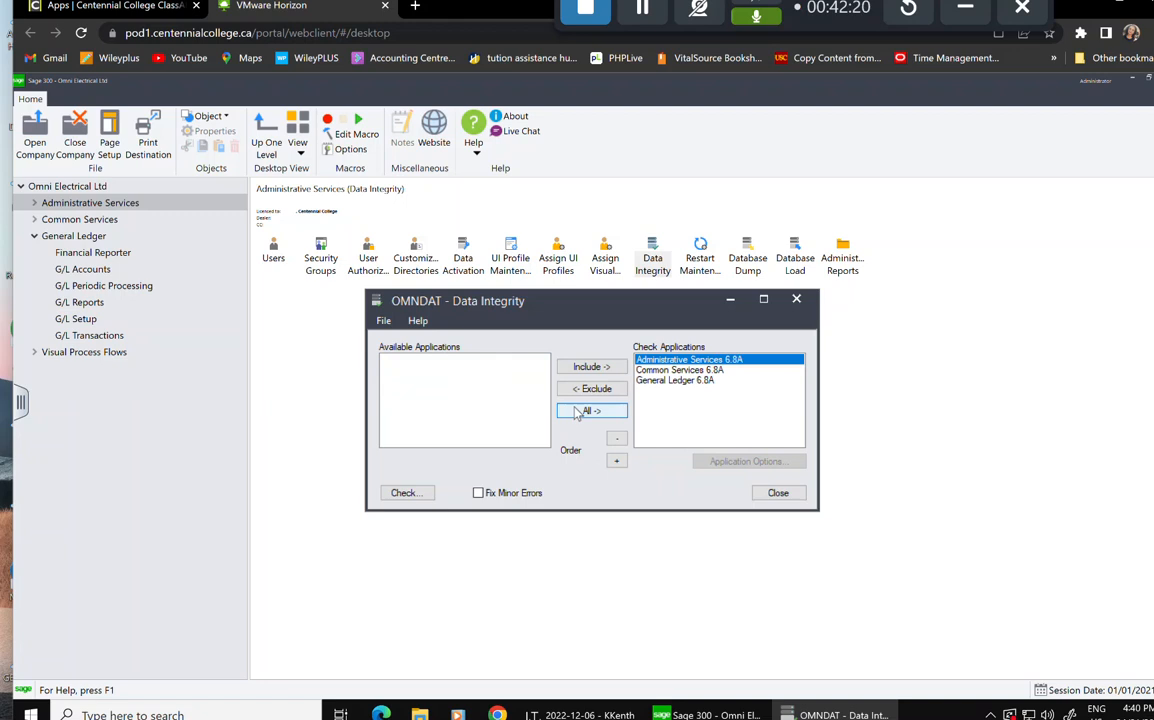
pyautogui.click(400, 494)
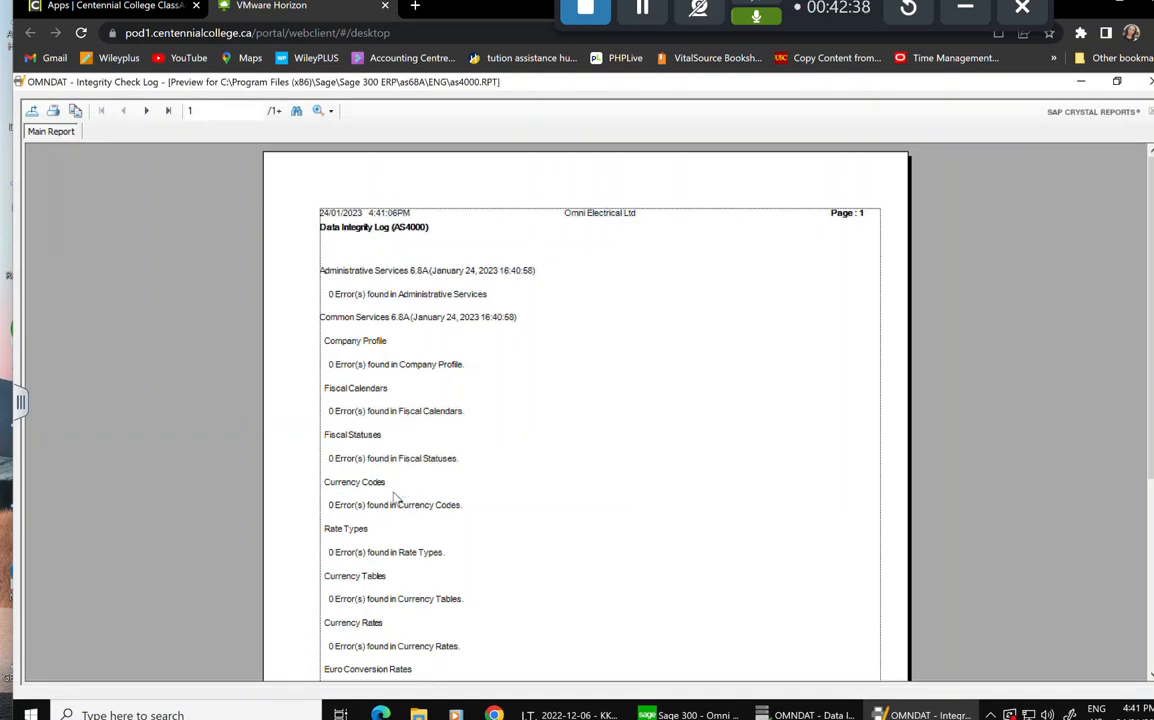
pyautogui.scroll(-5, 518, 458)
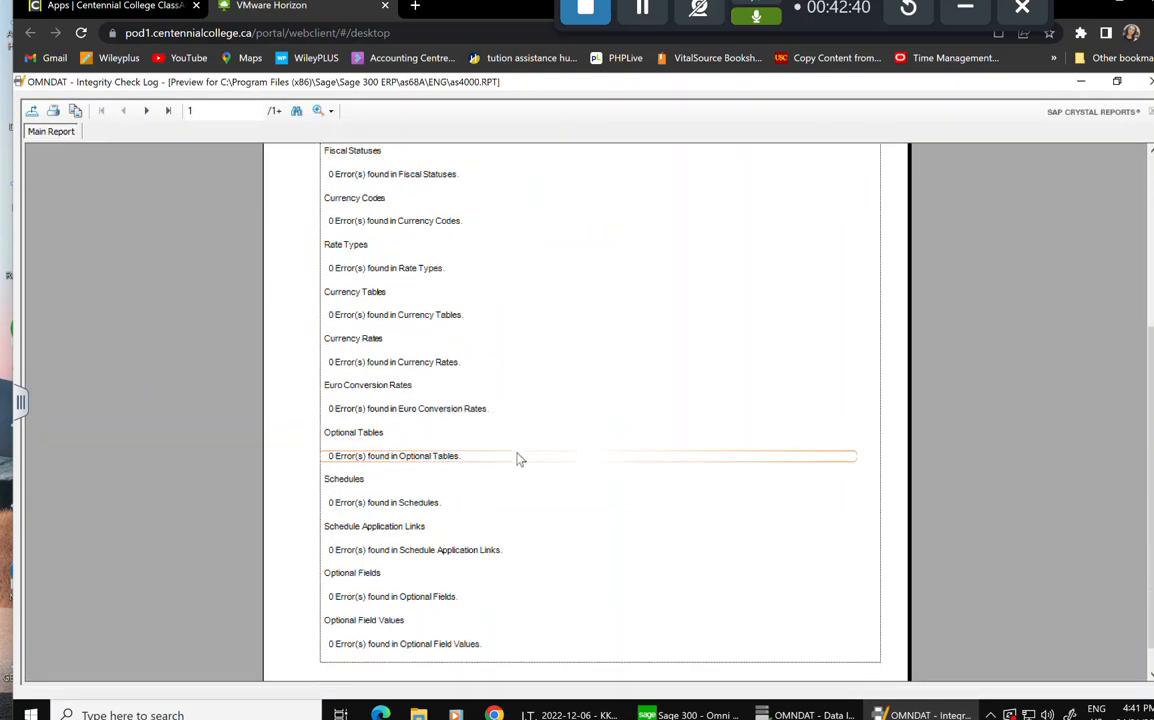
pyautogui.scroll(5, 630, 479)
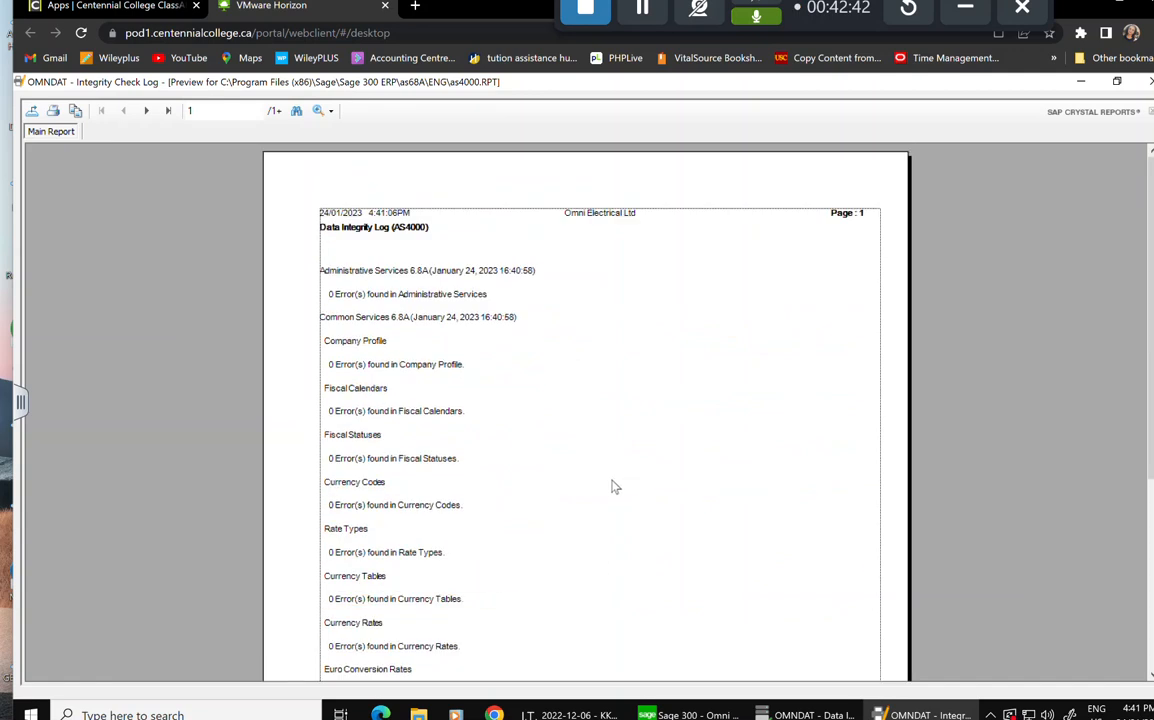
pyautogui.click(1150, 82)
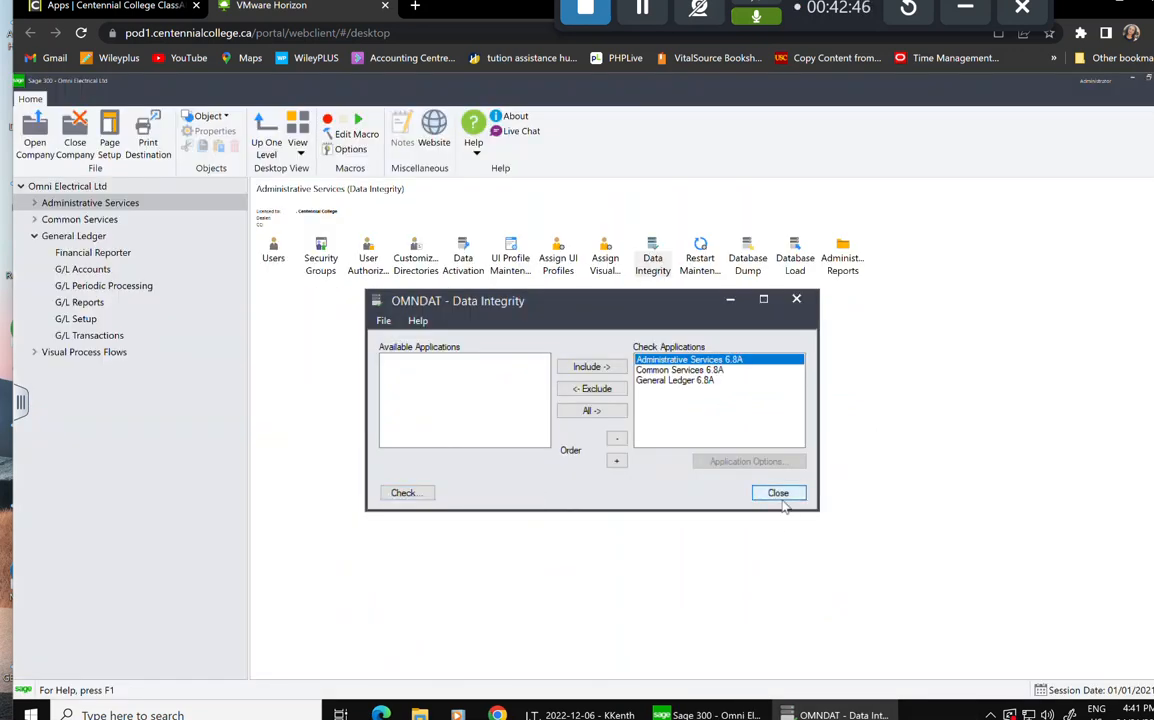
pyautogui.click(778, 493)
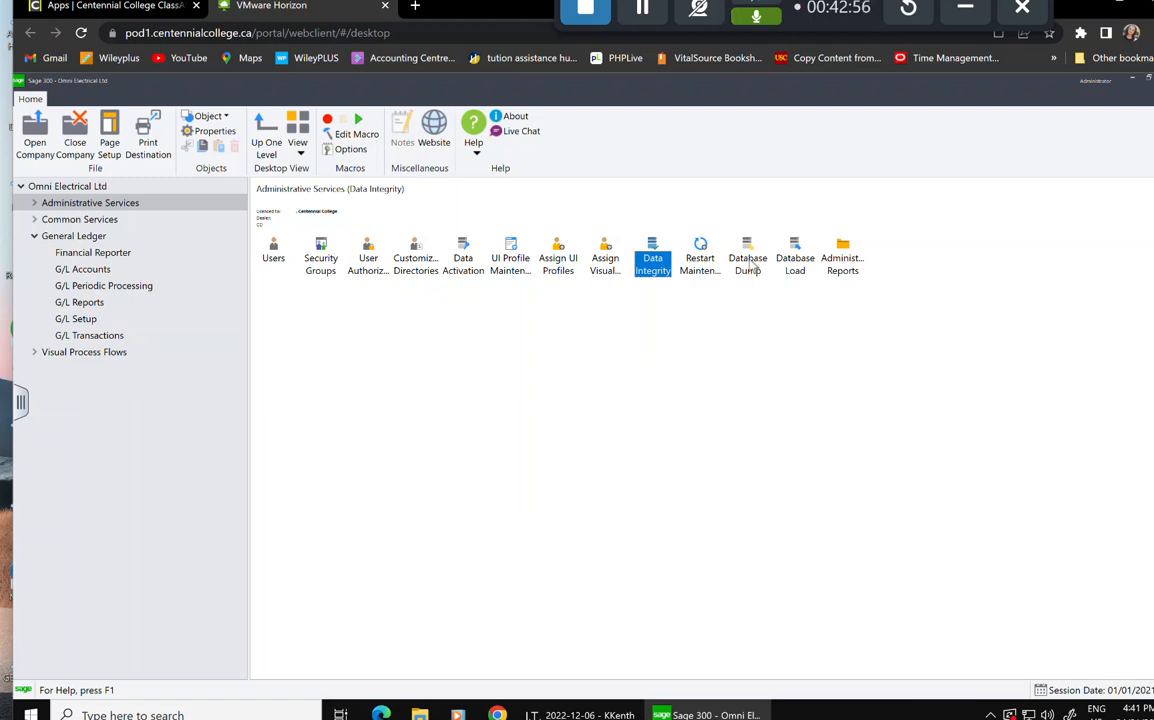
# Minimize Sage 300 and create a desktop folder named 'OMNSYS-Lessson 4'.
pyautogui.click(1133, 81)
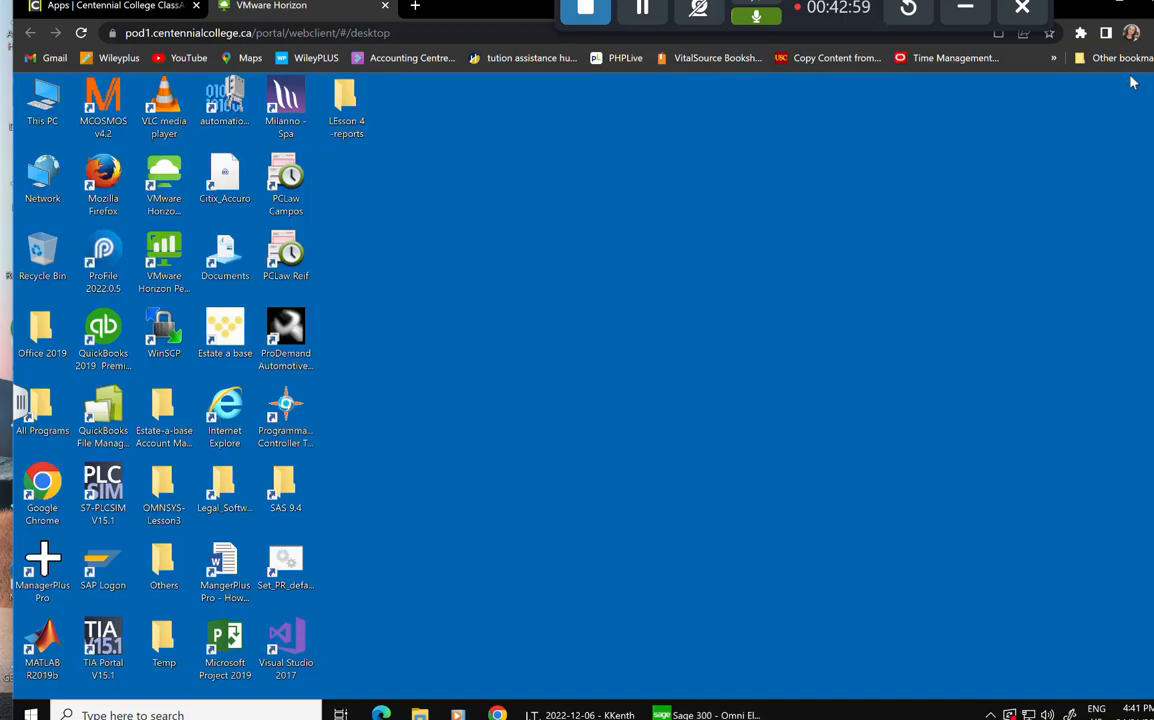
pyautogui.rightClick(587, 302)
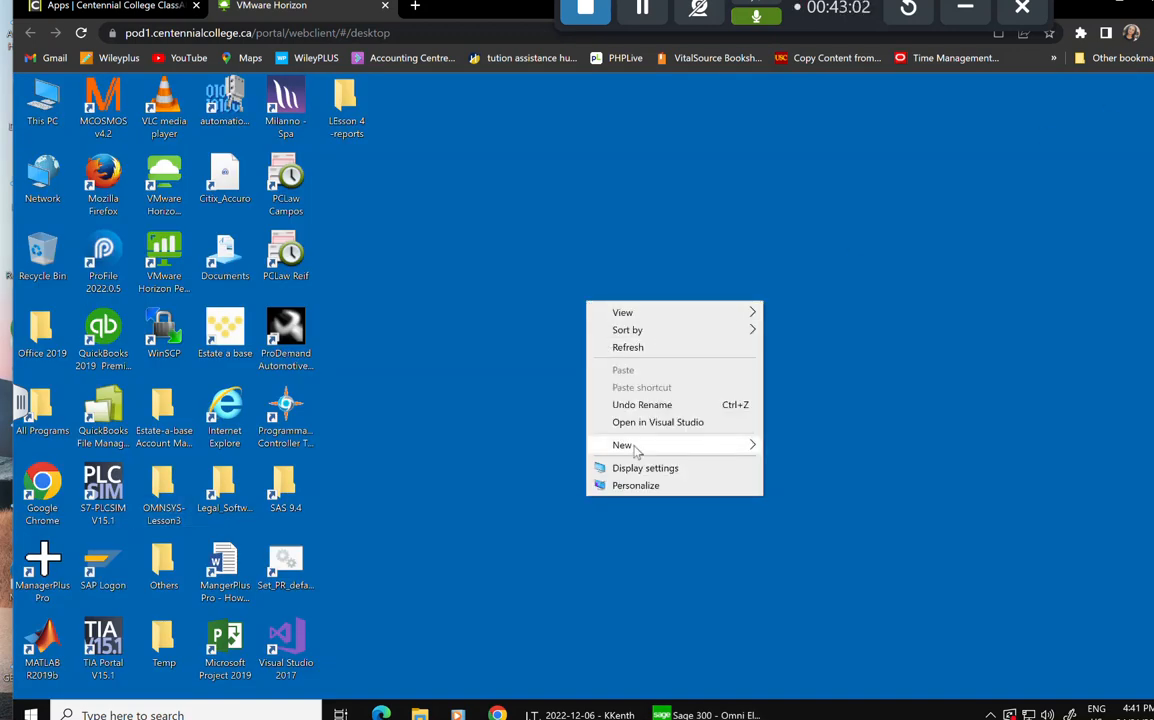
pyautogui.moveTo(642, 455)
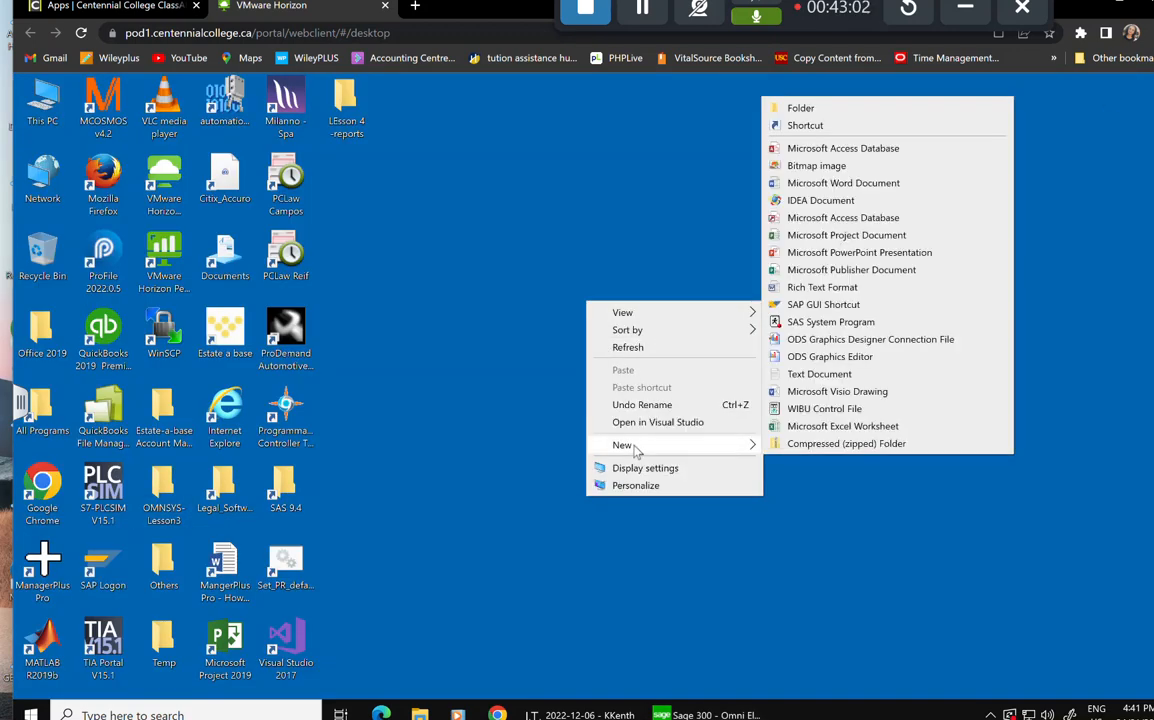
pyautogui.click(801, 109)
pyautogui.write('O')
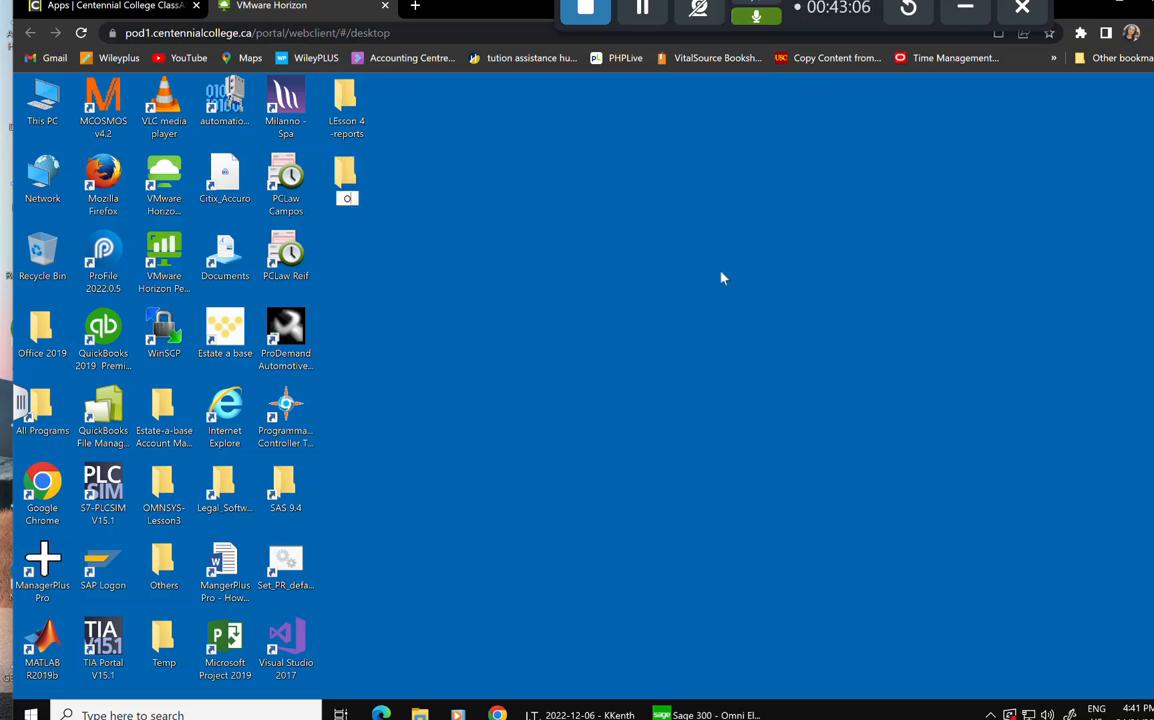
pyautogui.write('MNSYS-Lessson')
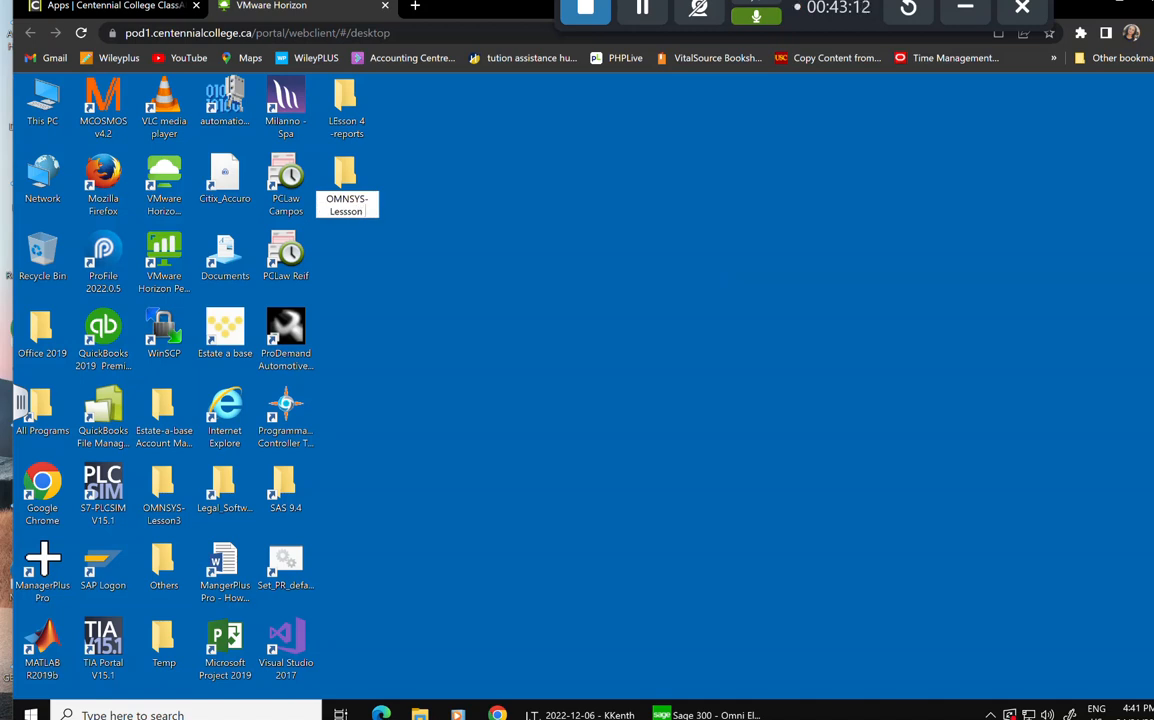
pyautogui.write(' 4')
pyautogui.press('Return')
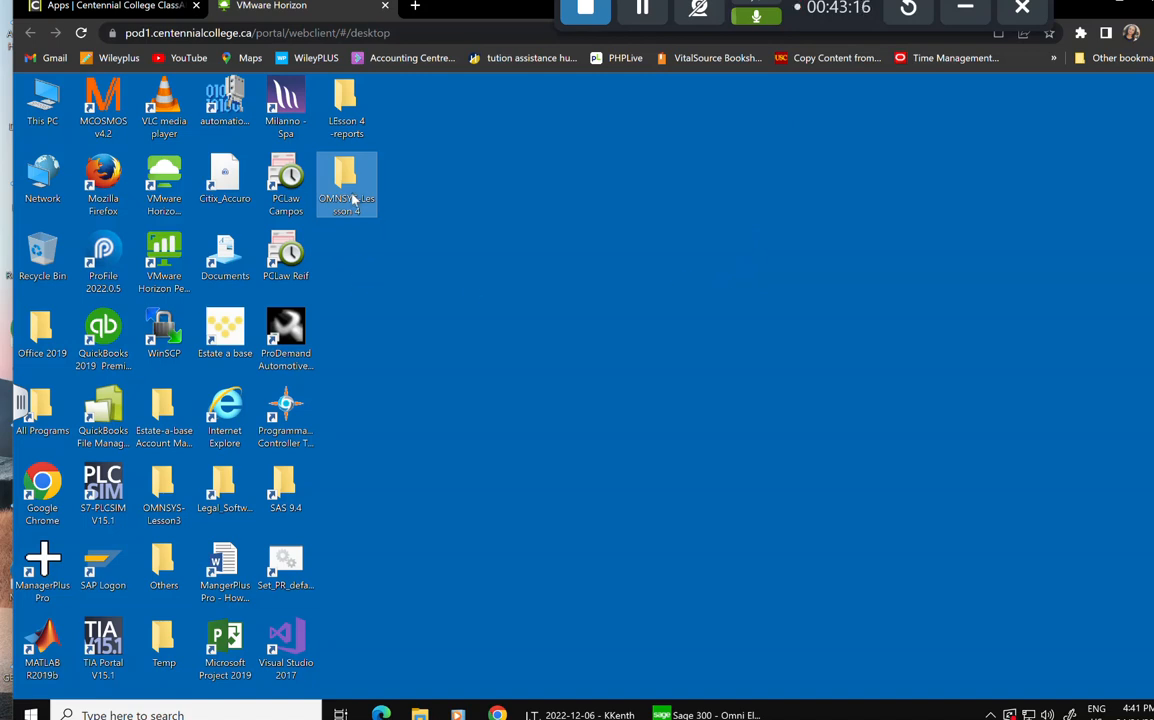
# Dump the OMNSYS system database into the Desktop\OMNSYS-Lessson 4 folder.
pyautogui.click(681, 715)
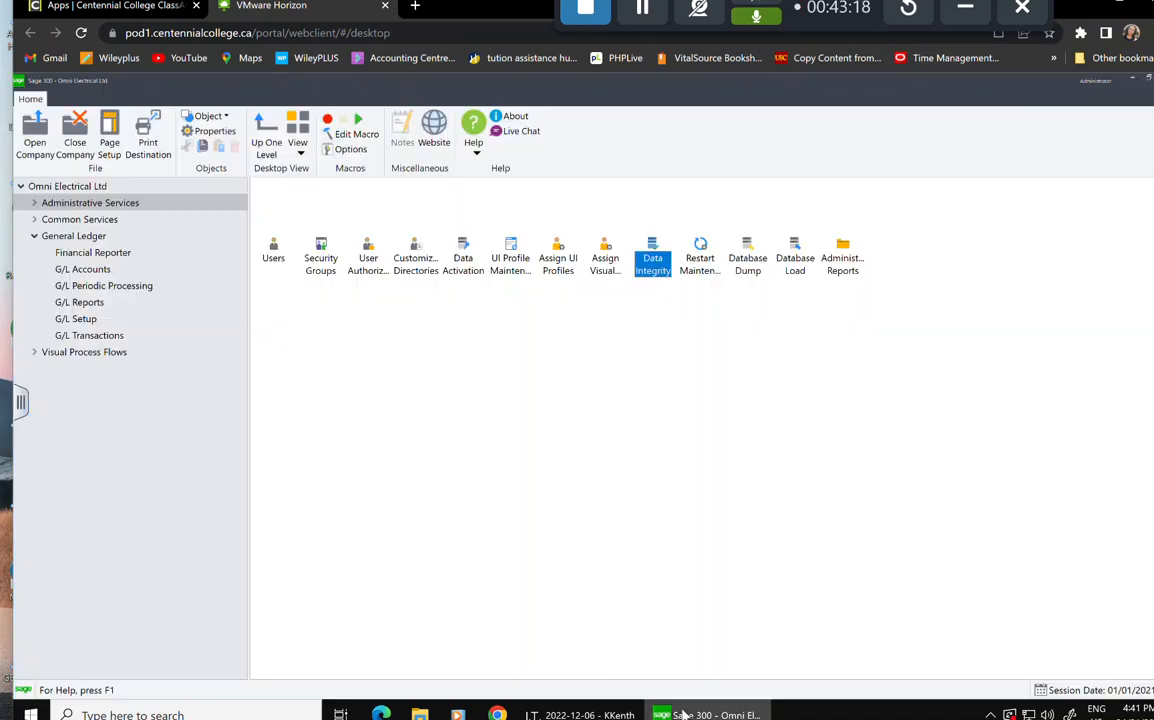
pyautogui.doubleClick(742, 259)
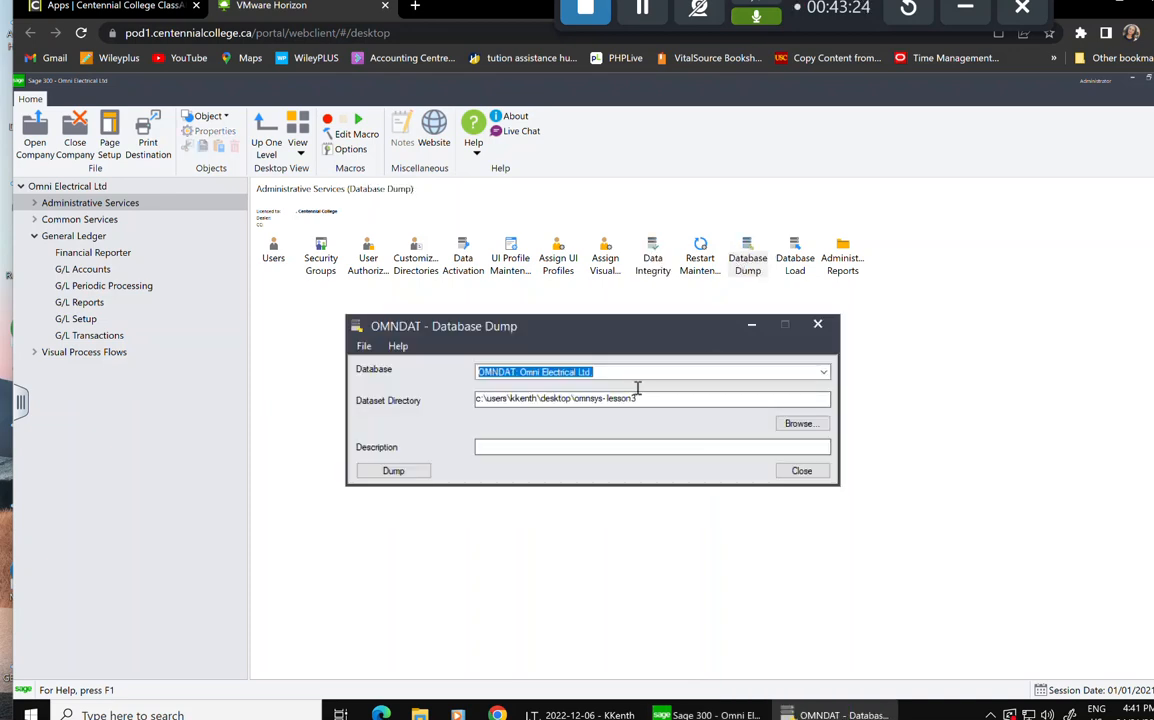
pyautogui.click(640, 372)
pyautogui.click(594, 398)
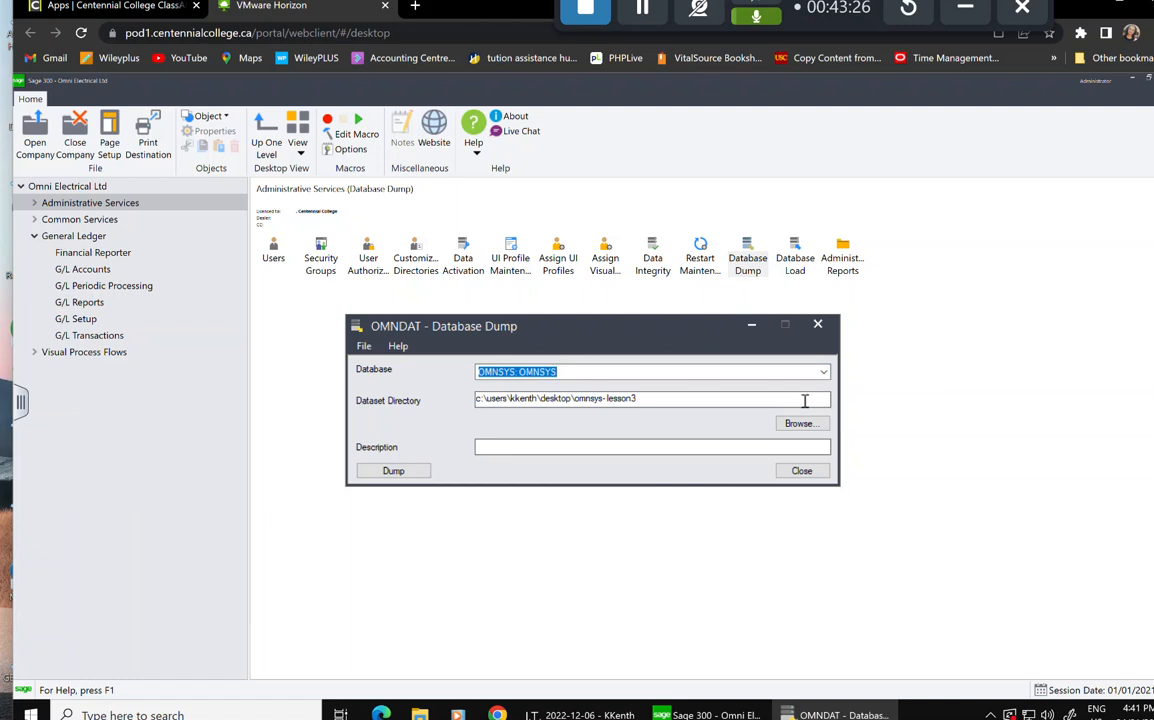
pyautogui.click(800, 423)
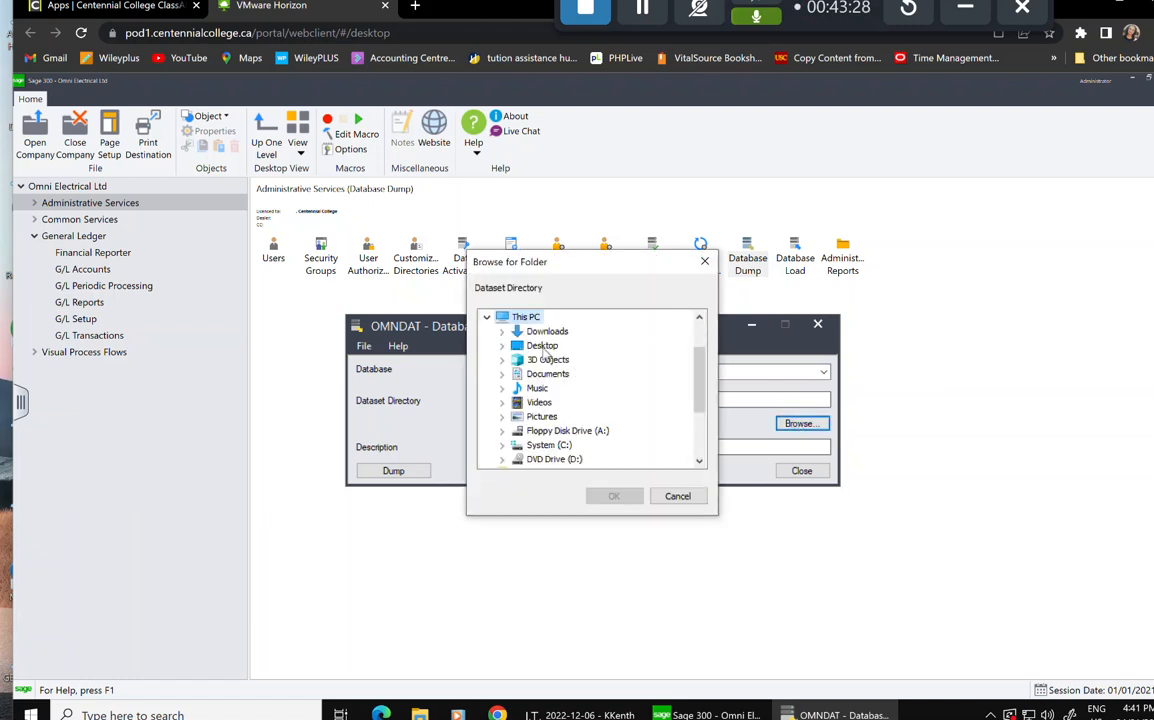
pyautogui.click(546, 349)
pyautogui.doubleClick(546, 349)
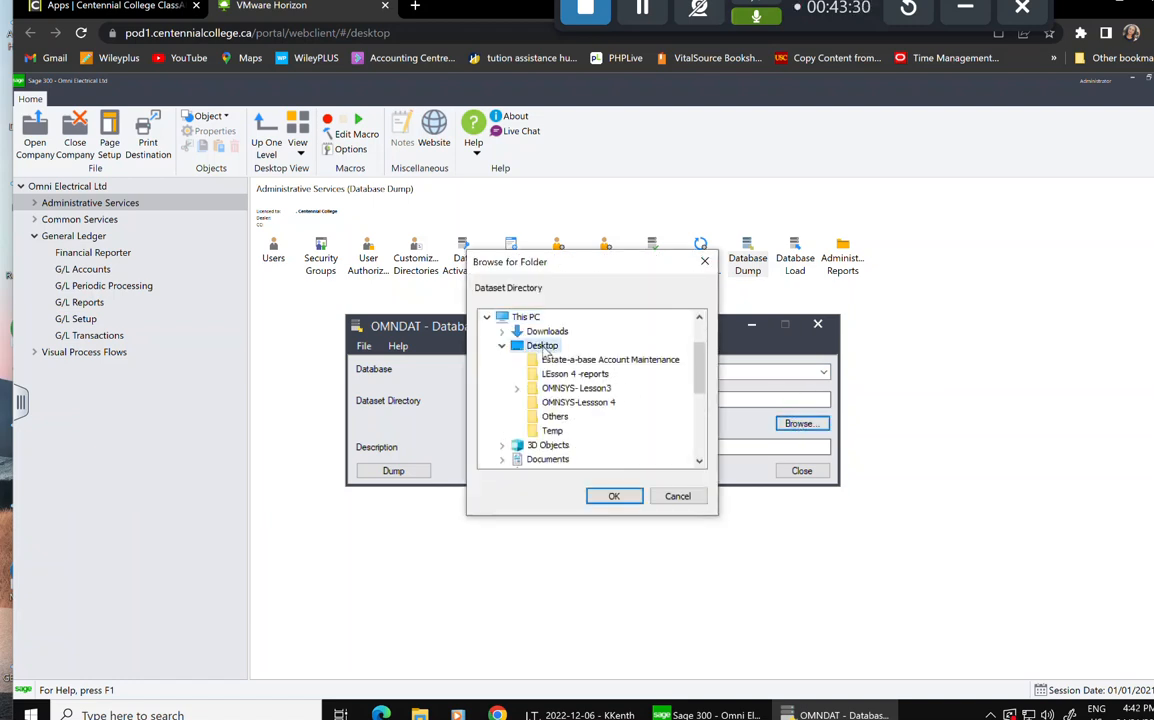
pyautogui.click(577, 404)
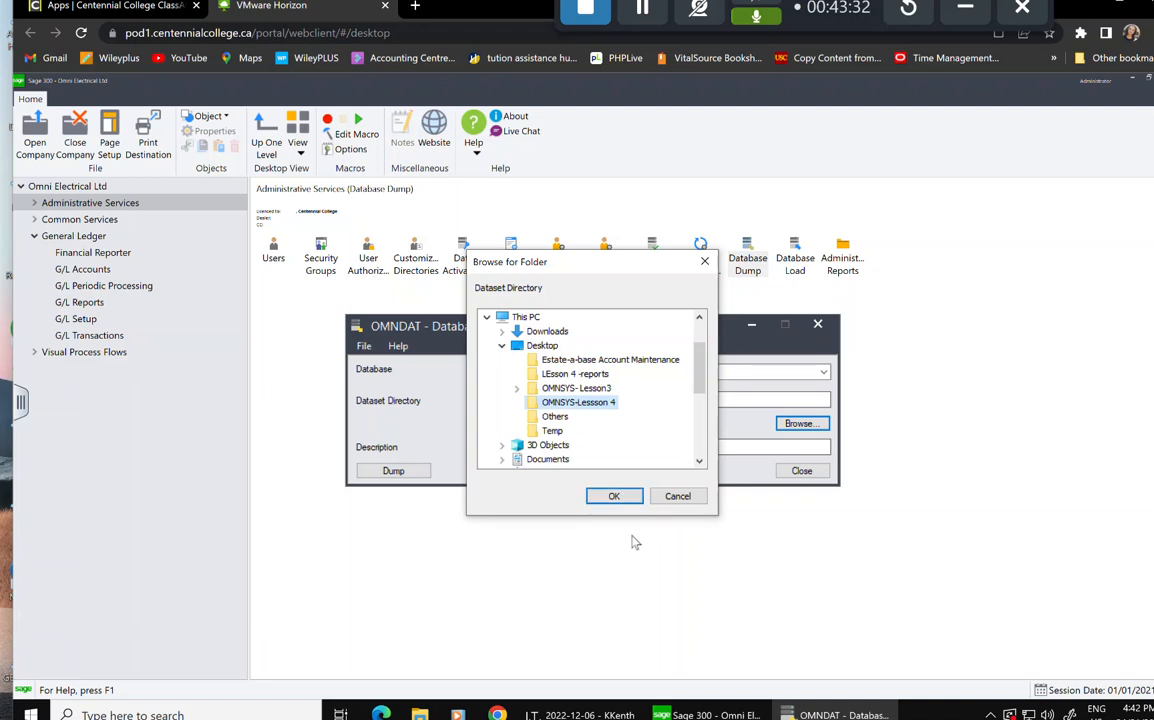
pyautogui.click(614, 496)
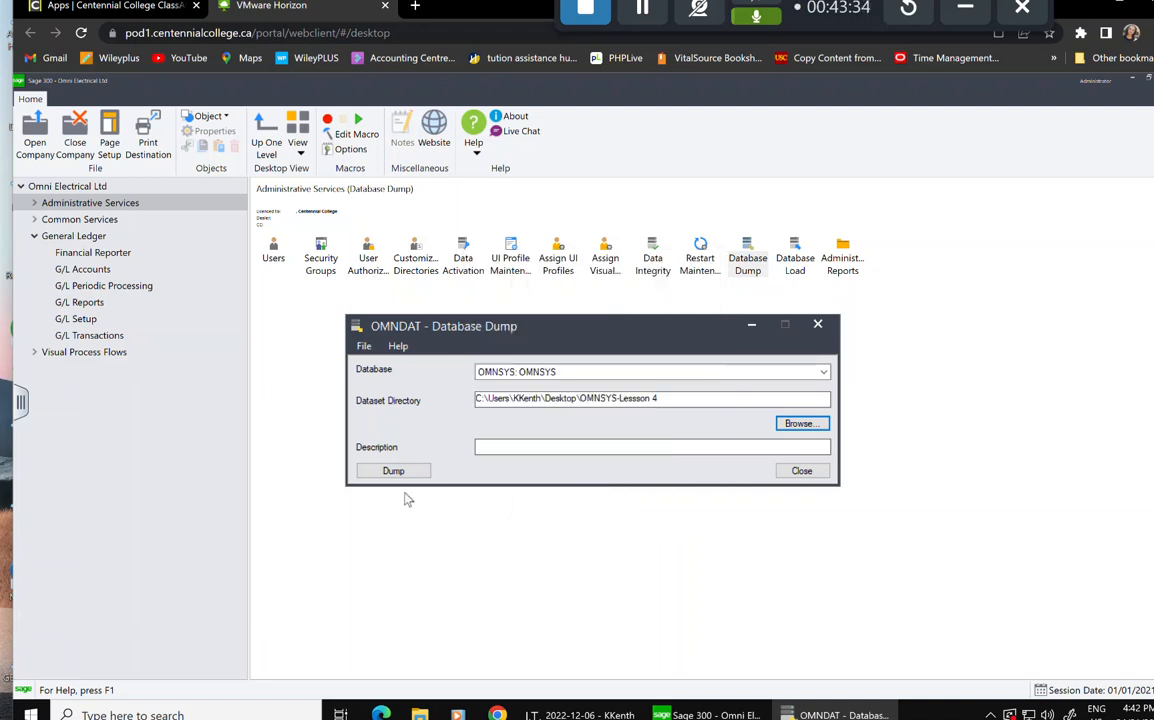
pyautogui.click(390, 470)
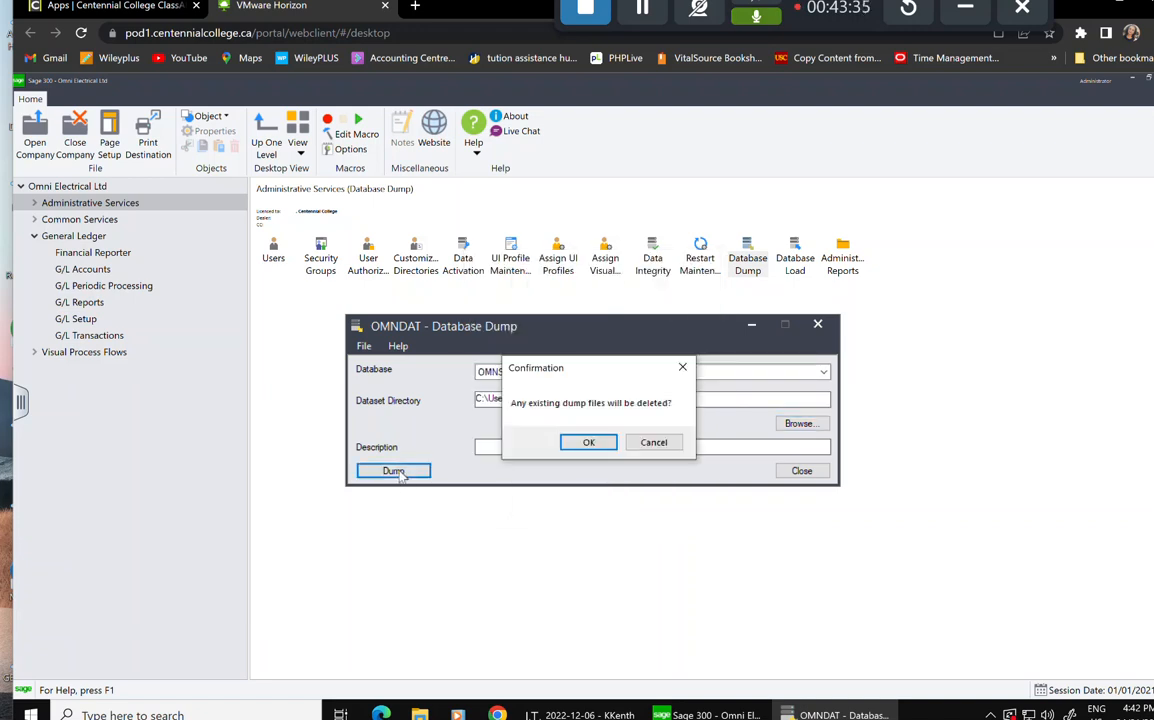
pyautogui.click(582, 442)
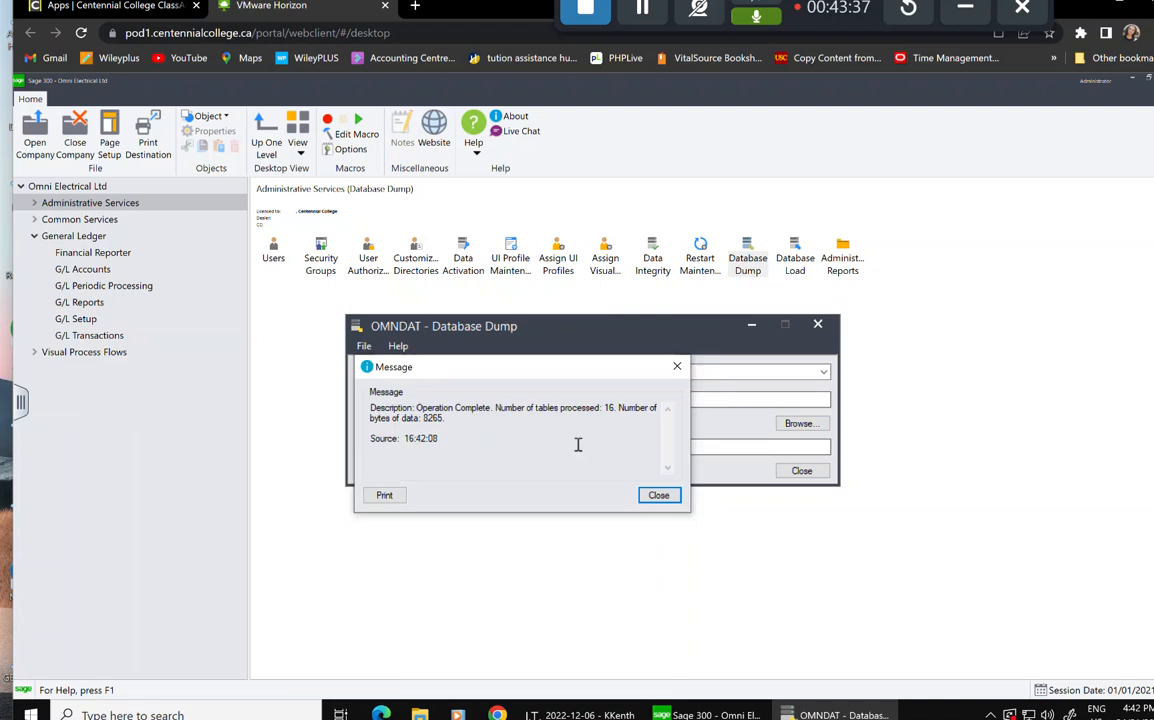
pyautogui.click(657, 495)
# Dump the OMNDAT company database into the same OMNSYS-Lessson 4 folder.
pyautogui.click(821, 373)
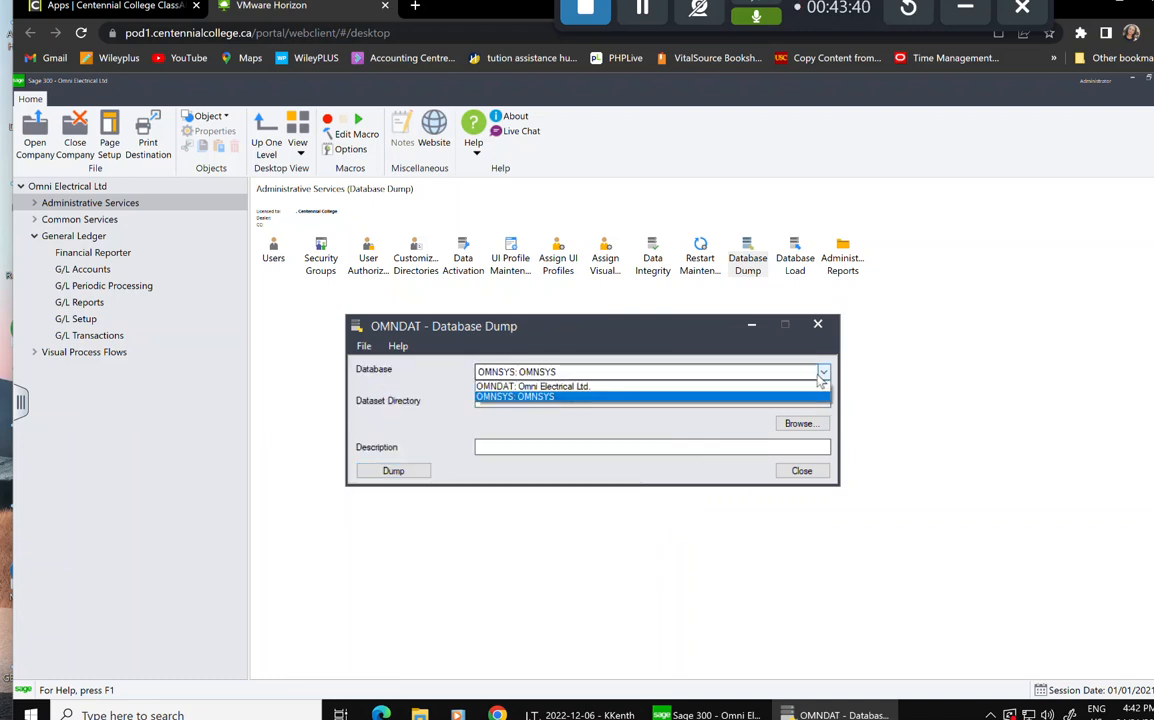
pyautogui.click(597, 382)
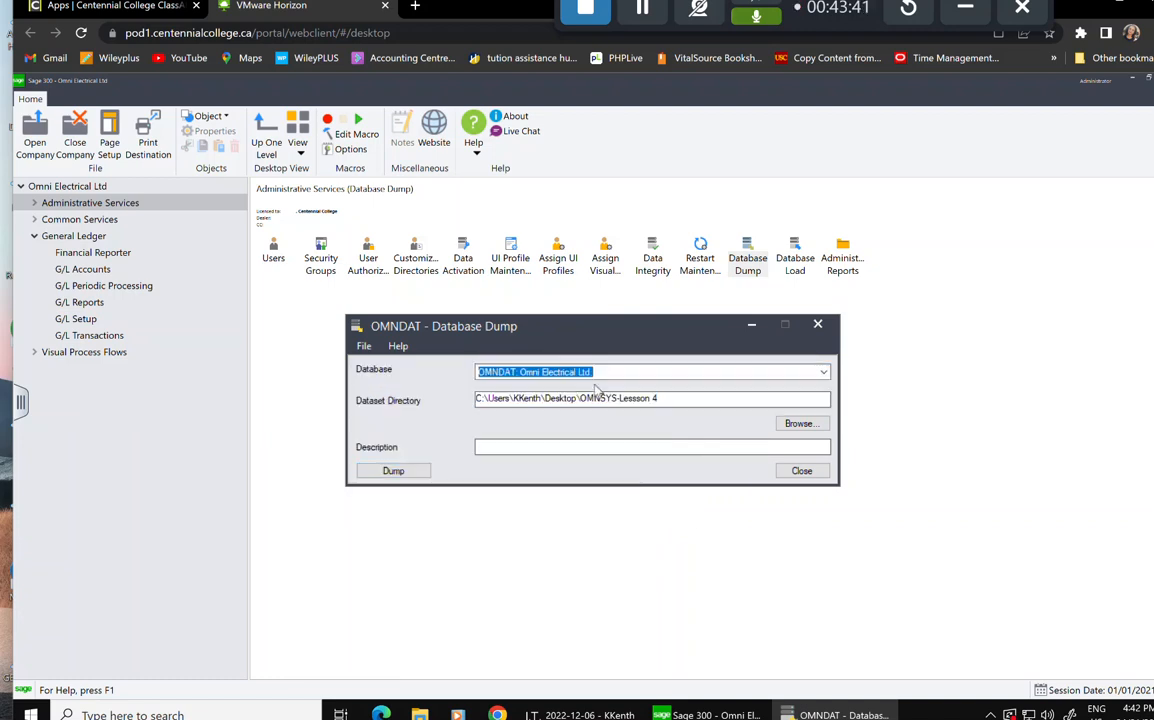
pyautogui.click(806, 425)
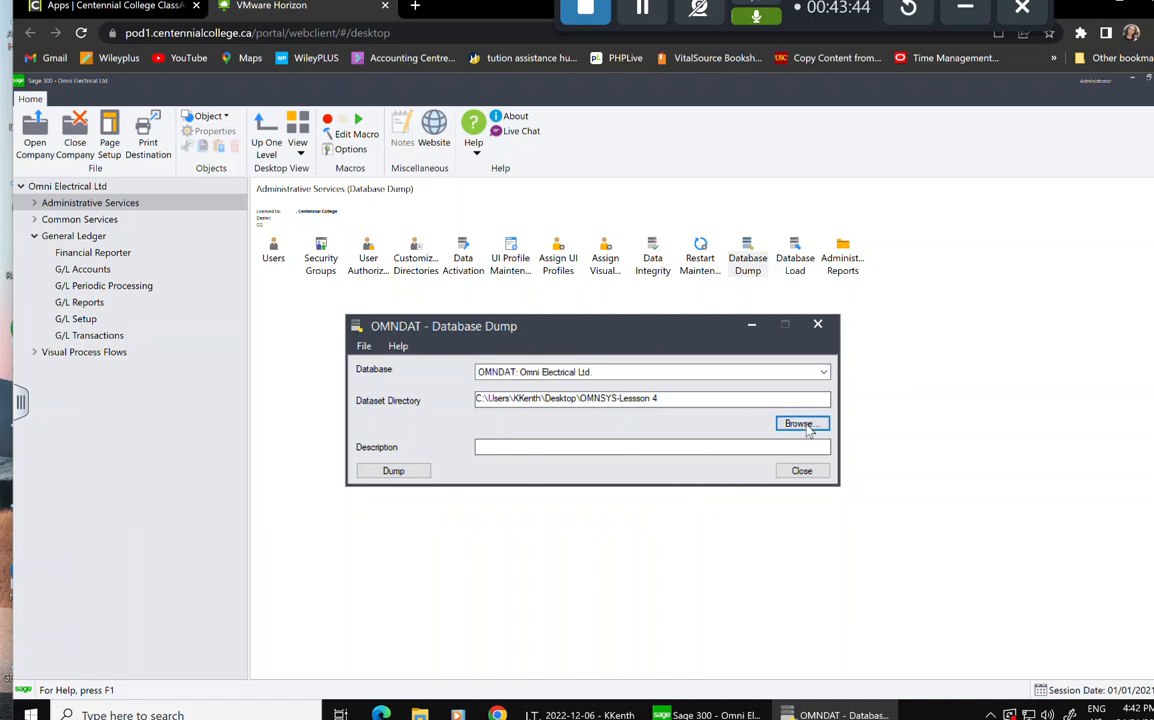
pyautogui.doubleClick(540, 346)
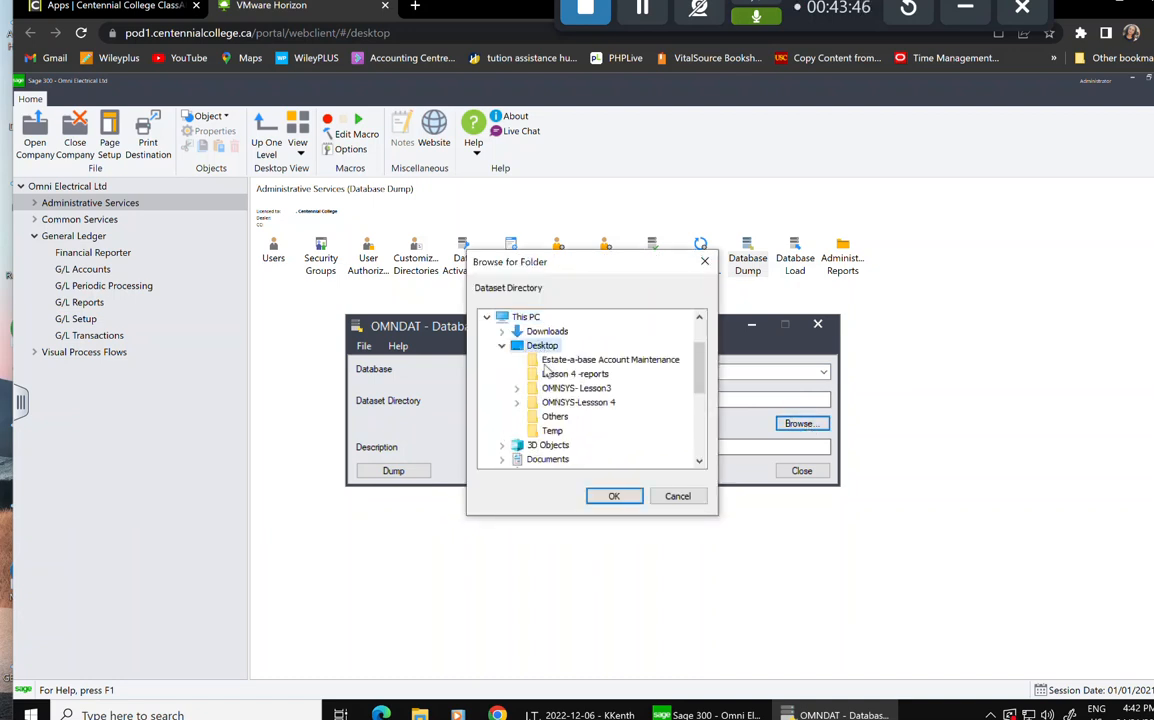
pyautogui.click(578, 402)
pyautogui.click(611, 498)
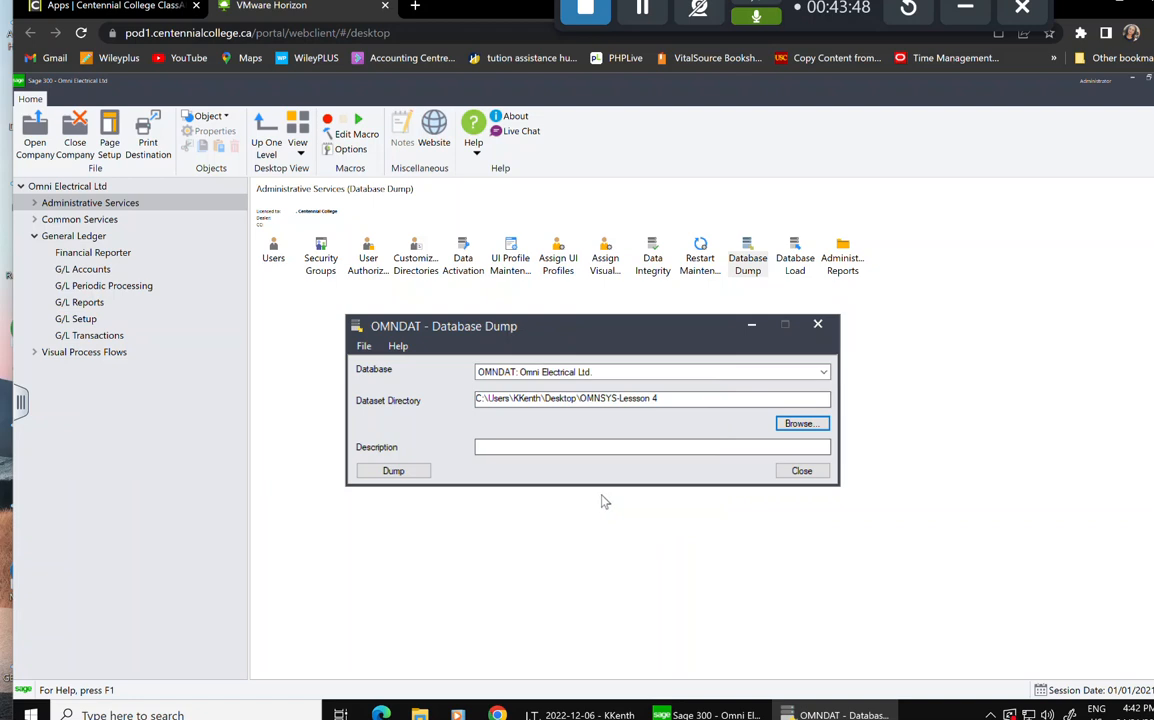
pyautogui.click(421, 477)
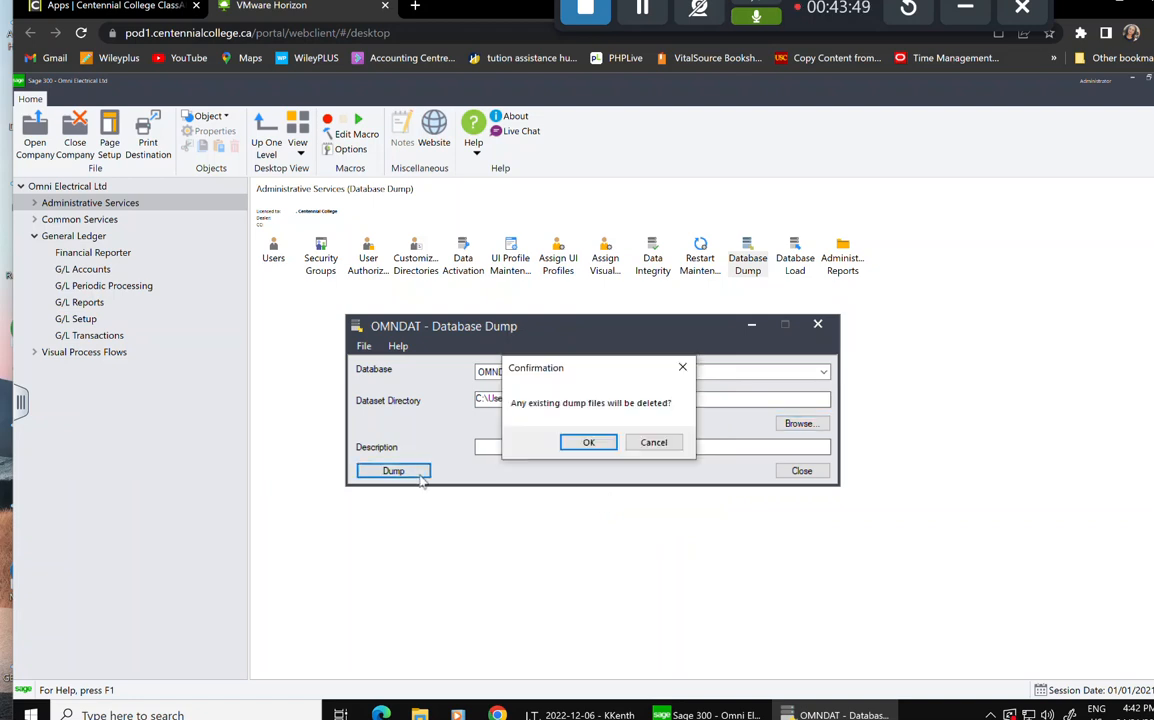
pyautogui.click(589, 441)
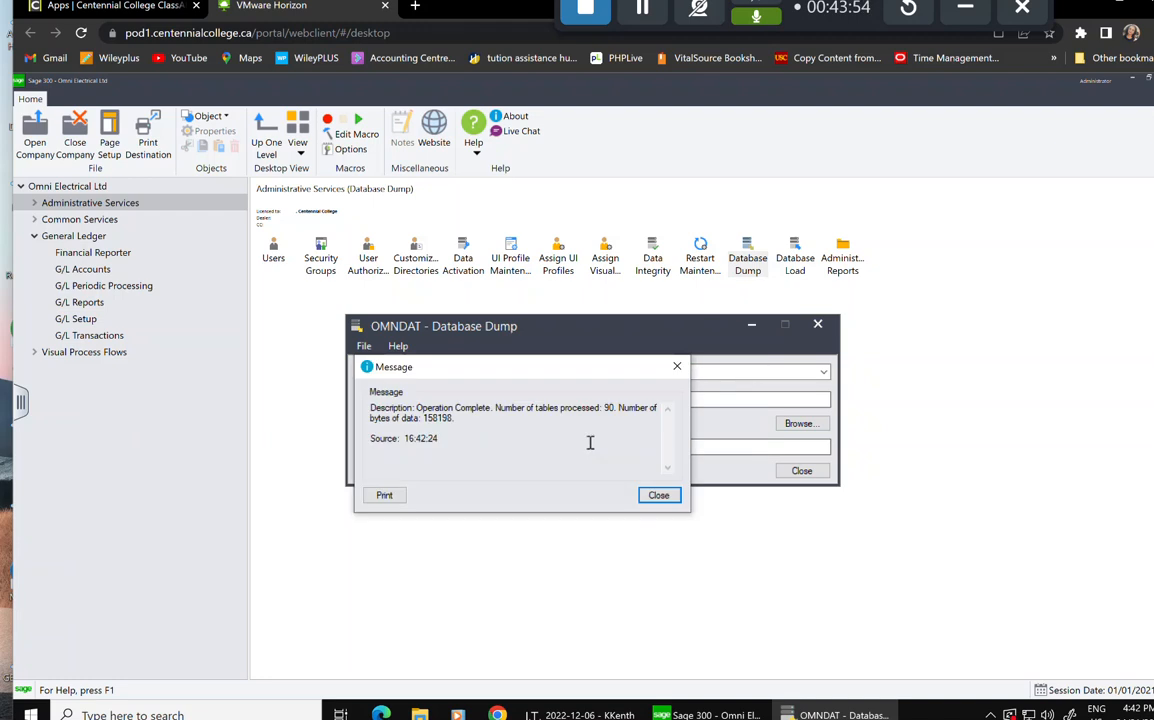
pyautogui.click(658, 496)
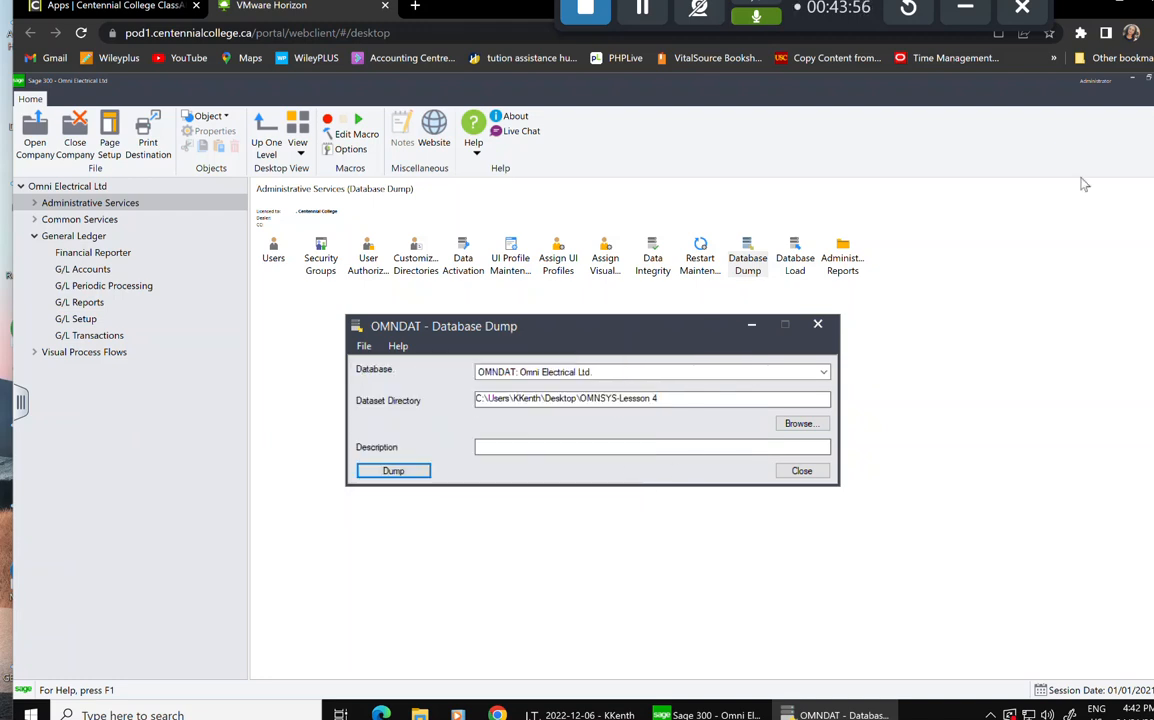
pyautogui.click(801, 470)
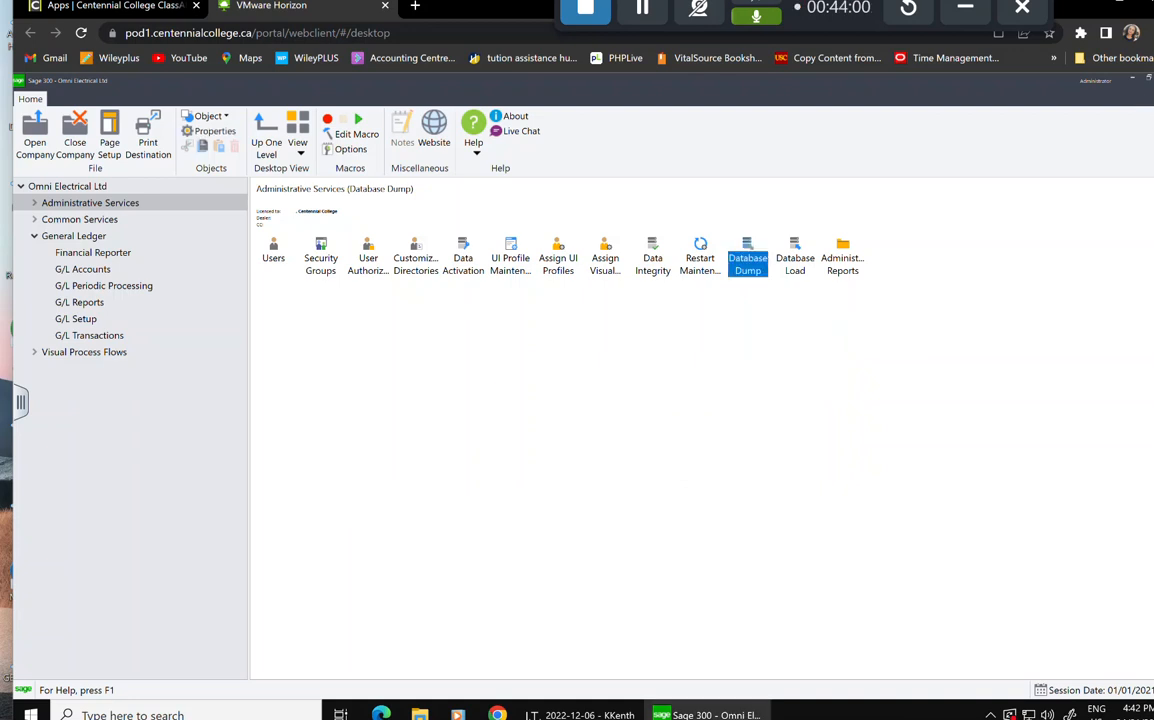
# Exit Sage 300 and check that OMNSYS-Lessson 4 holds the OMNDAT and OMNSYS dumps.
pyautogui.hotkey('alt', 'F4')
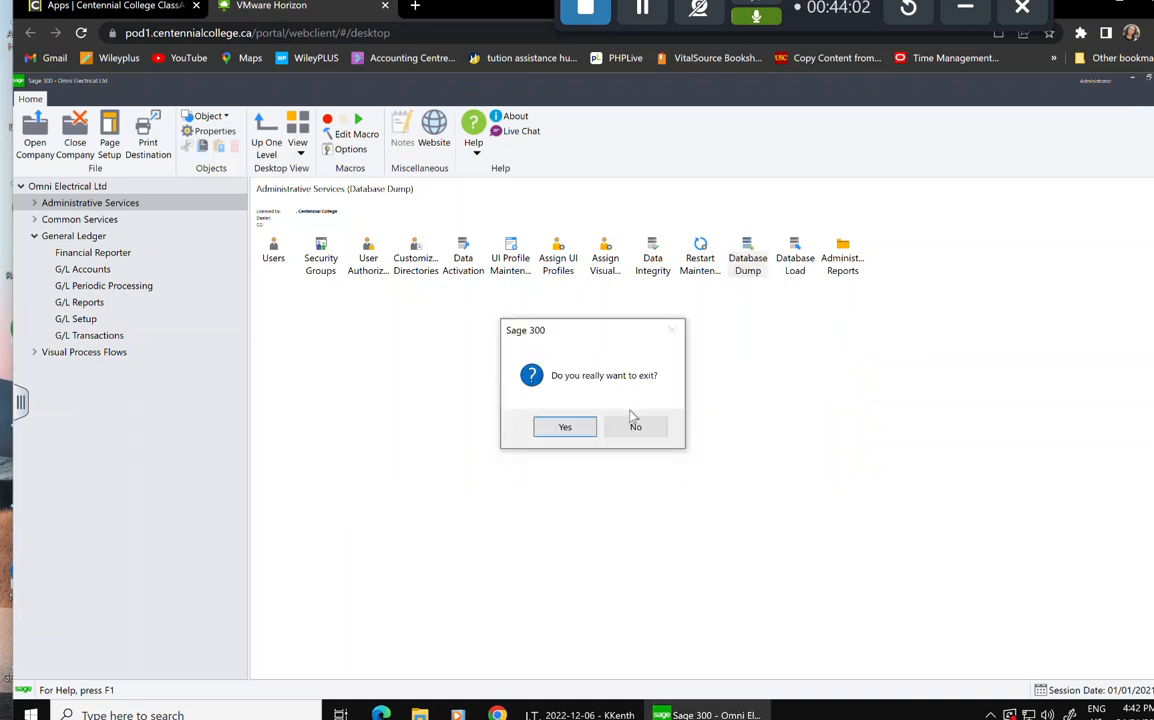
pyautogui.click(565, 428)
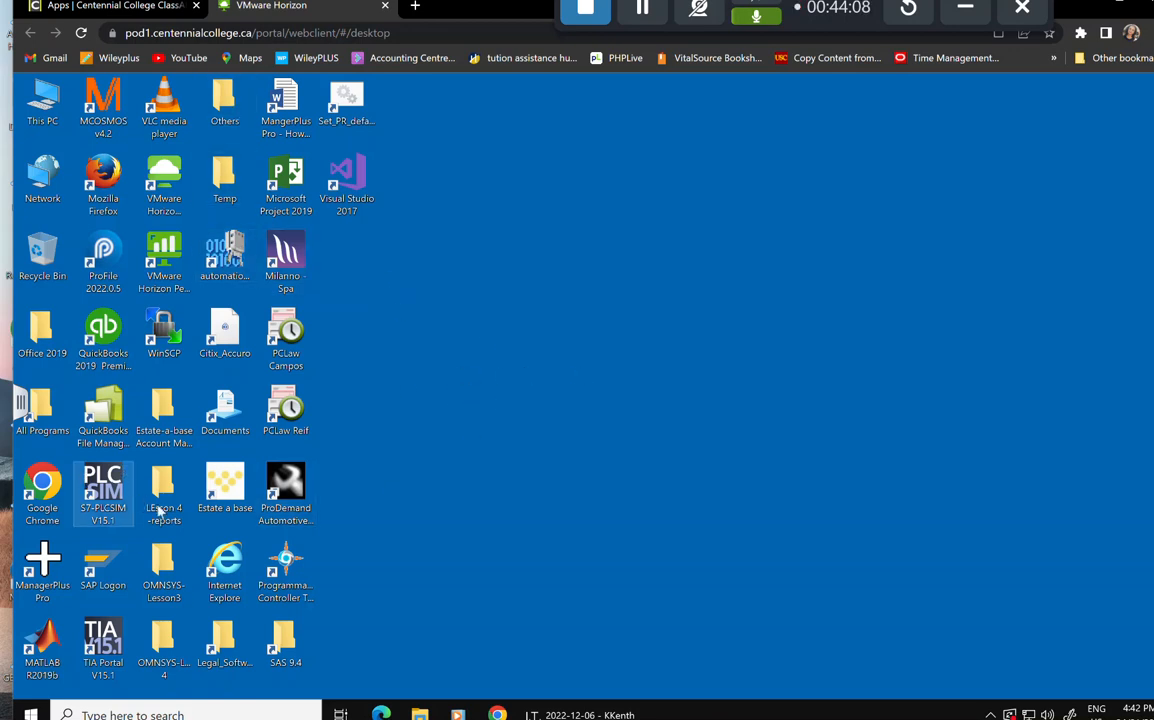
pyautogui.doubleClick(172, 648)
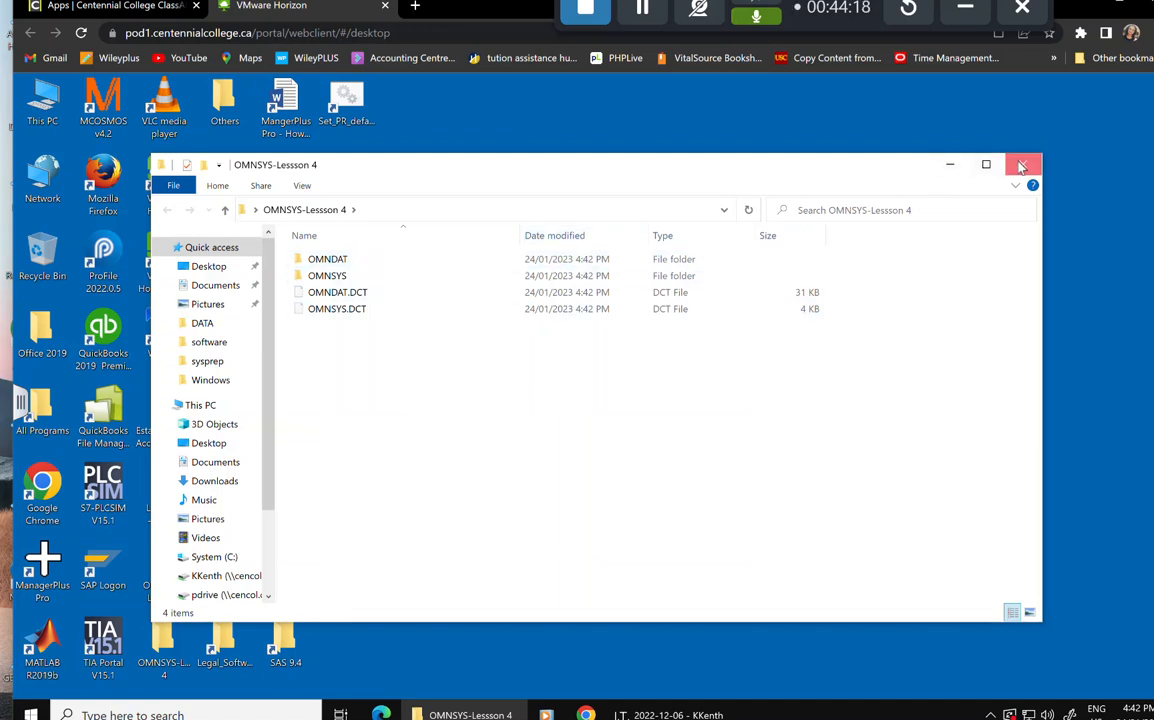
pyautogui.click(1021, 165)
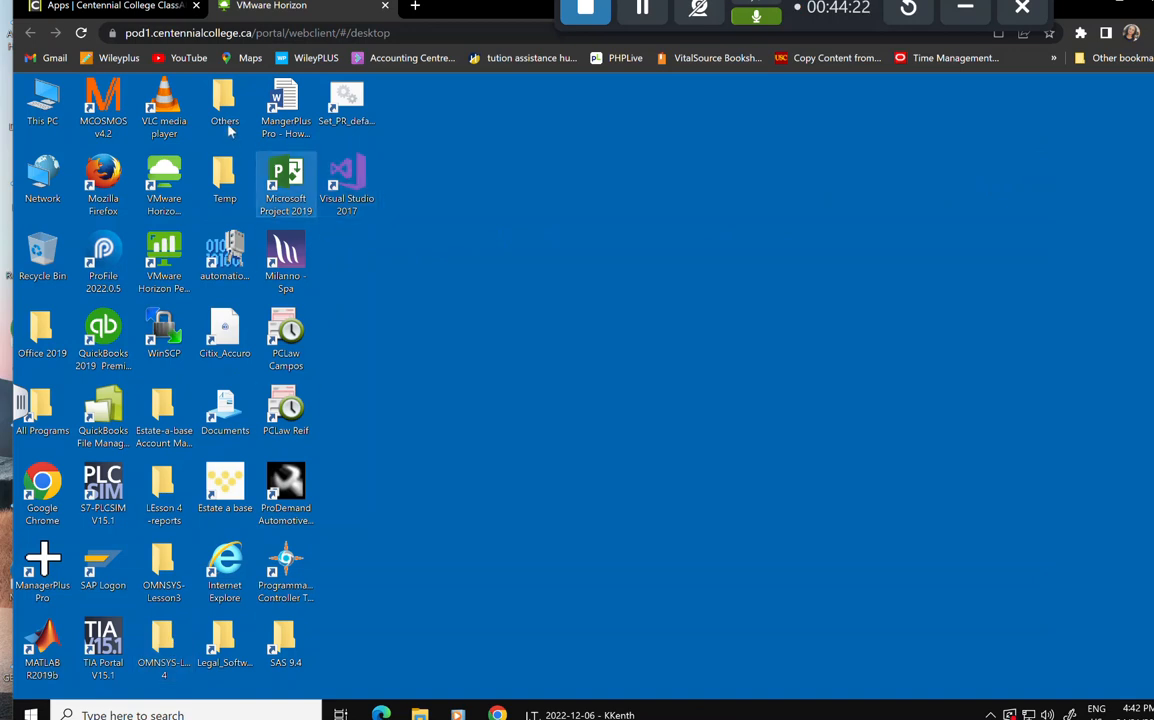
# Copy the OMNSYS-Lessson 4 desktop folder and open a narrowed File Explorer window.
pyautogui.rightClick(170, 628)
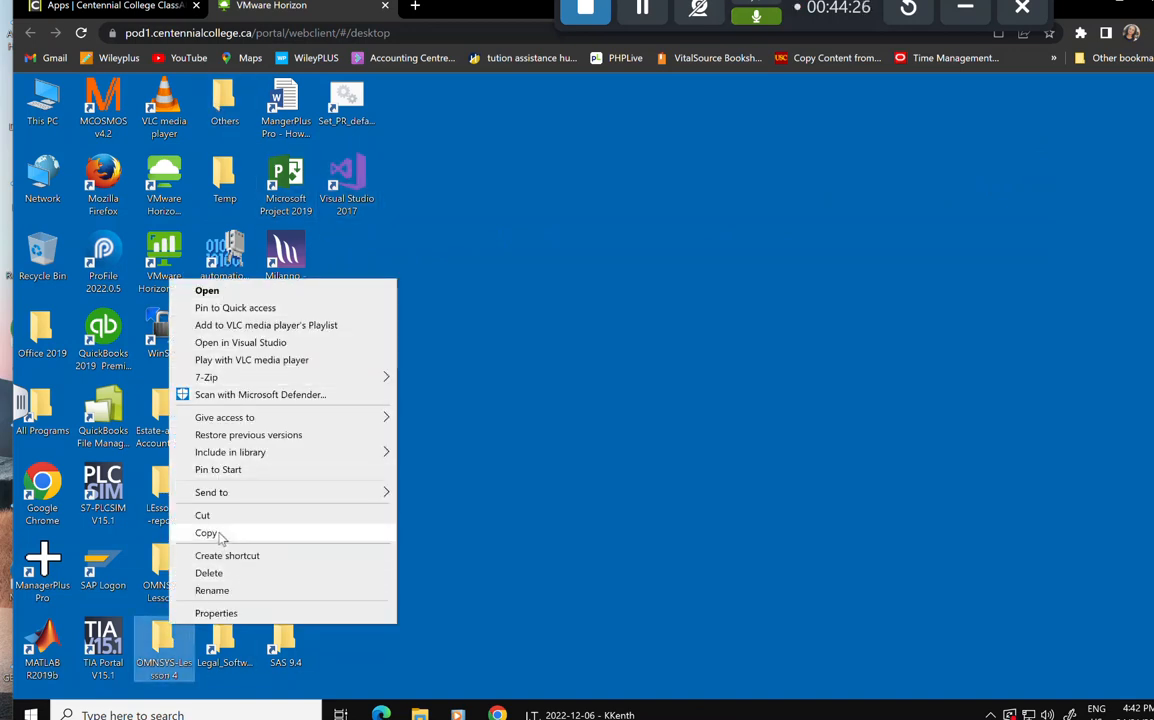
pyautogui.click(222, 538)
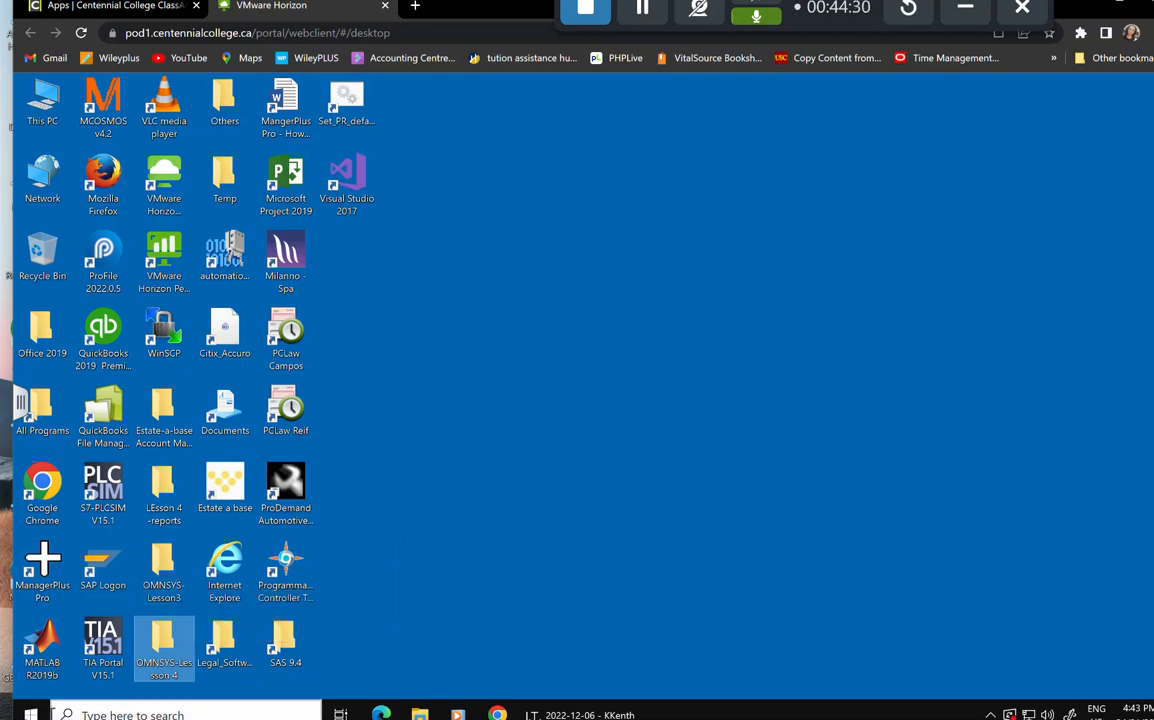
pyautogui.click(33, 716)
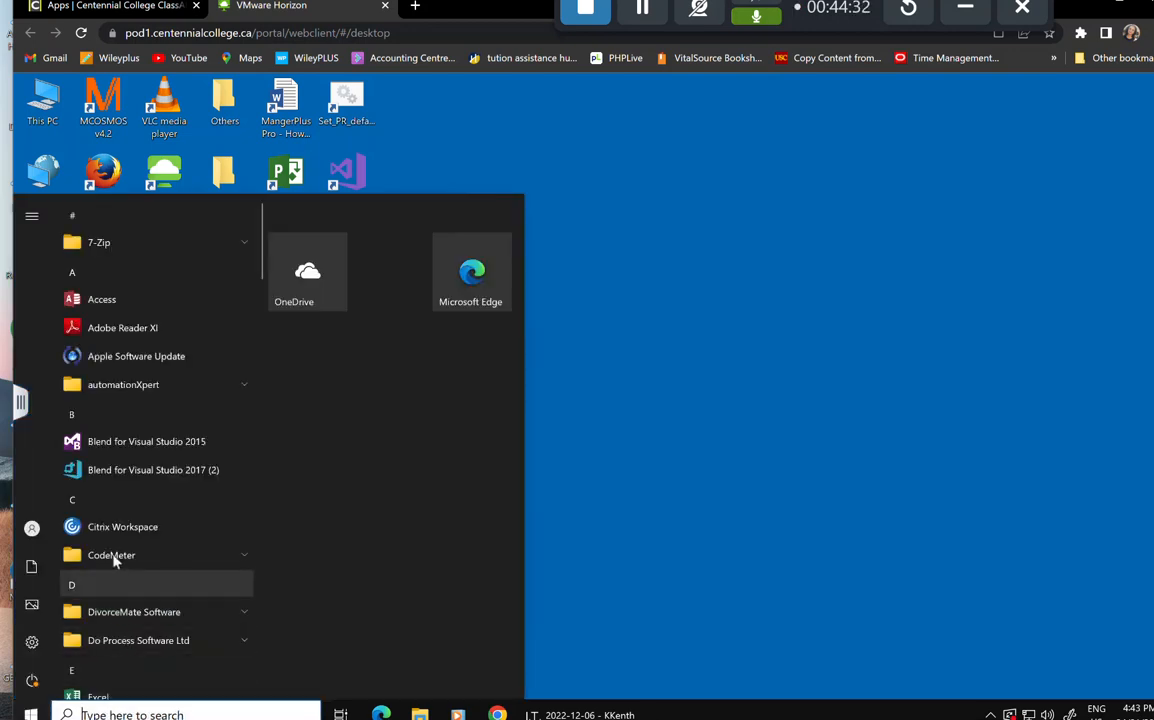
pyautogui.click(1009, 490)
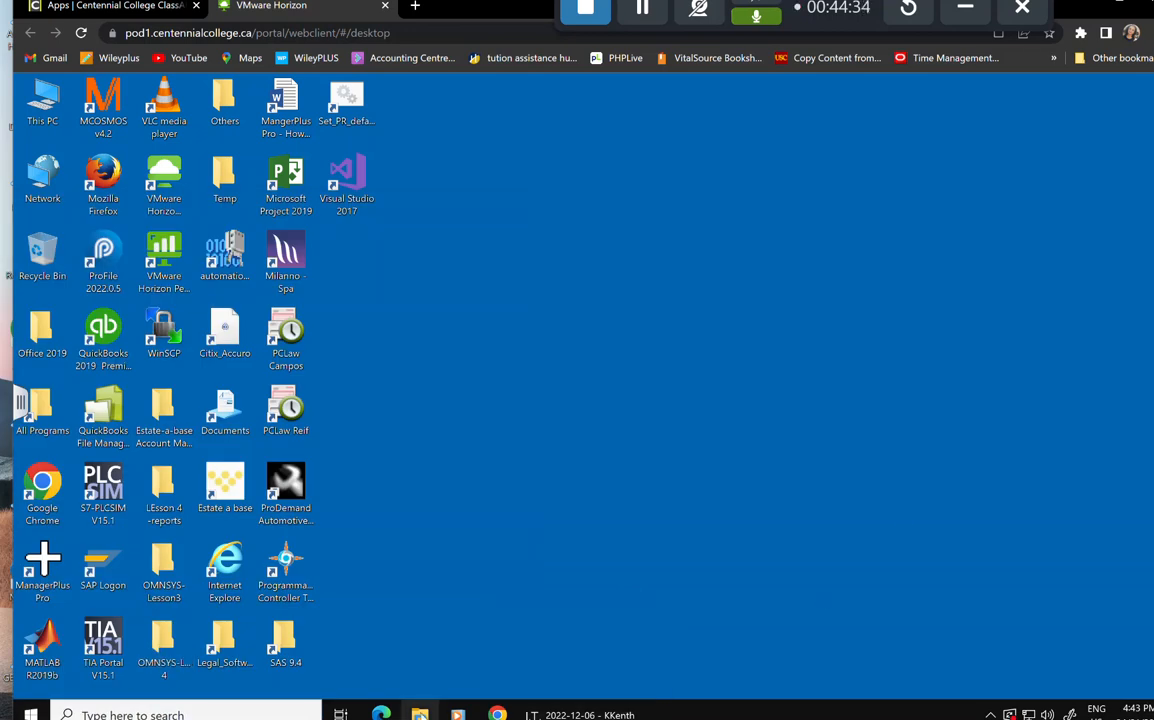
pyautogui.click(419, 714)
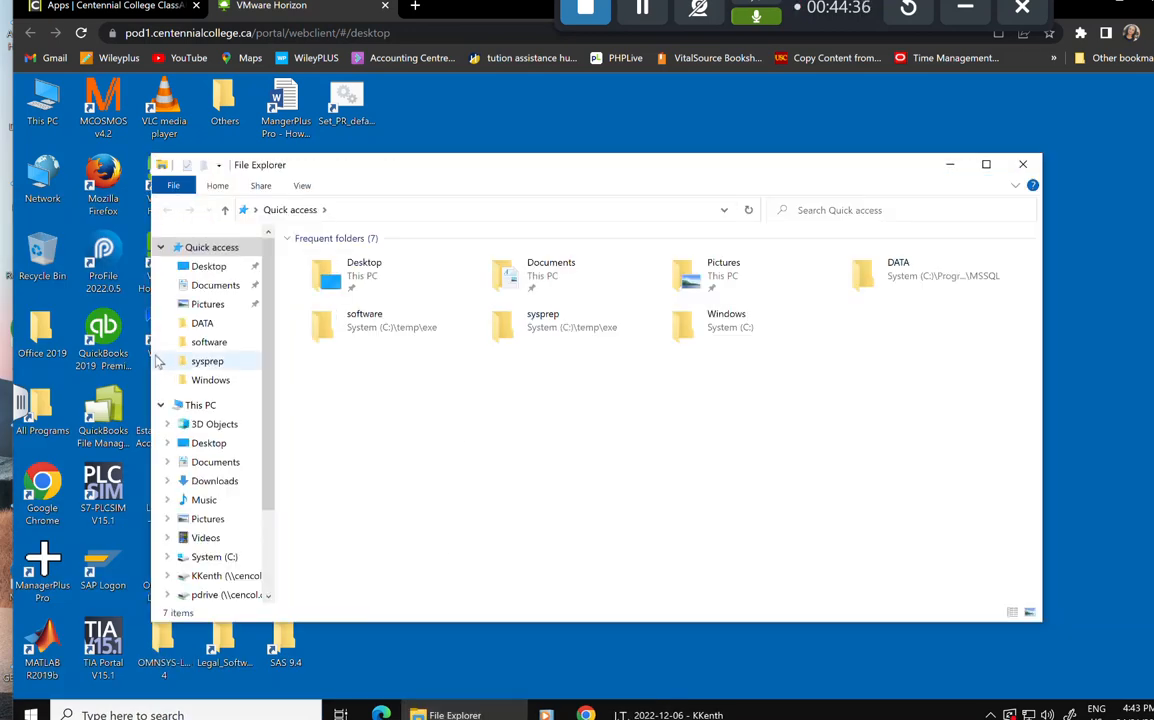
pyautogui.moveTo(150, 352); pyautogui.dragTo(443, 350)
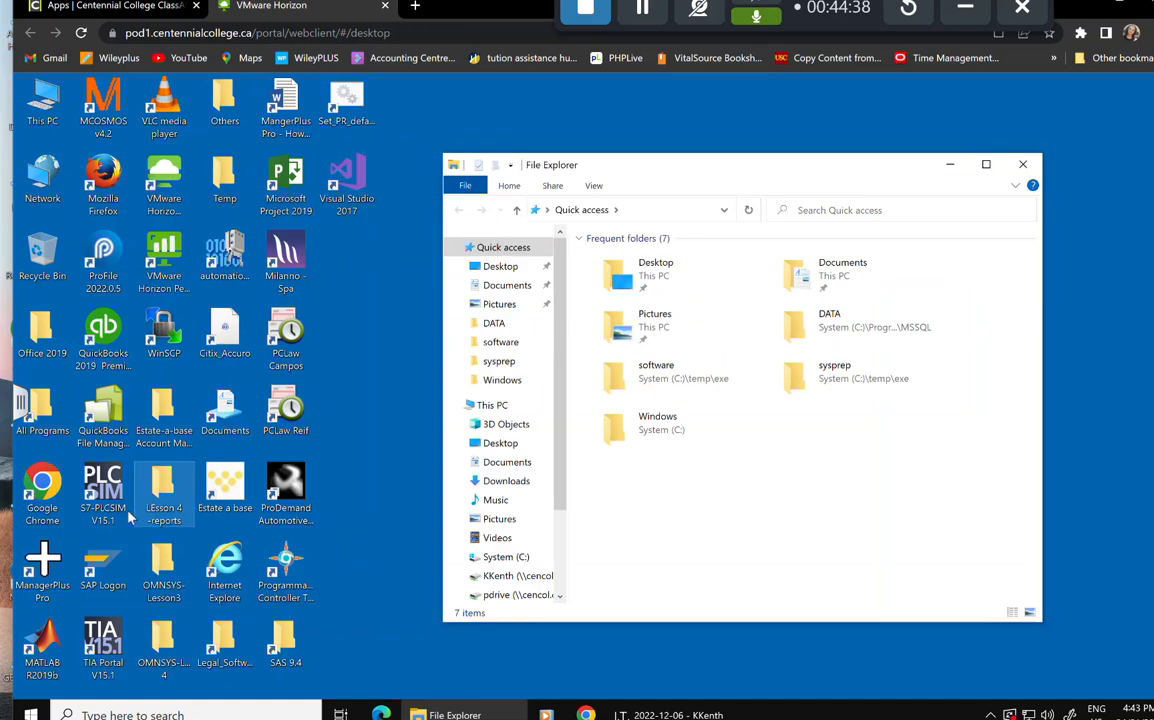
# Paste OMNSYS-Lessson 4 into ACCT238 on the H: drive and drag LEsson 4 -reports in too.
pyautogui.click(507, 575)
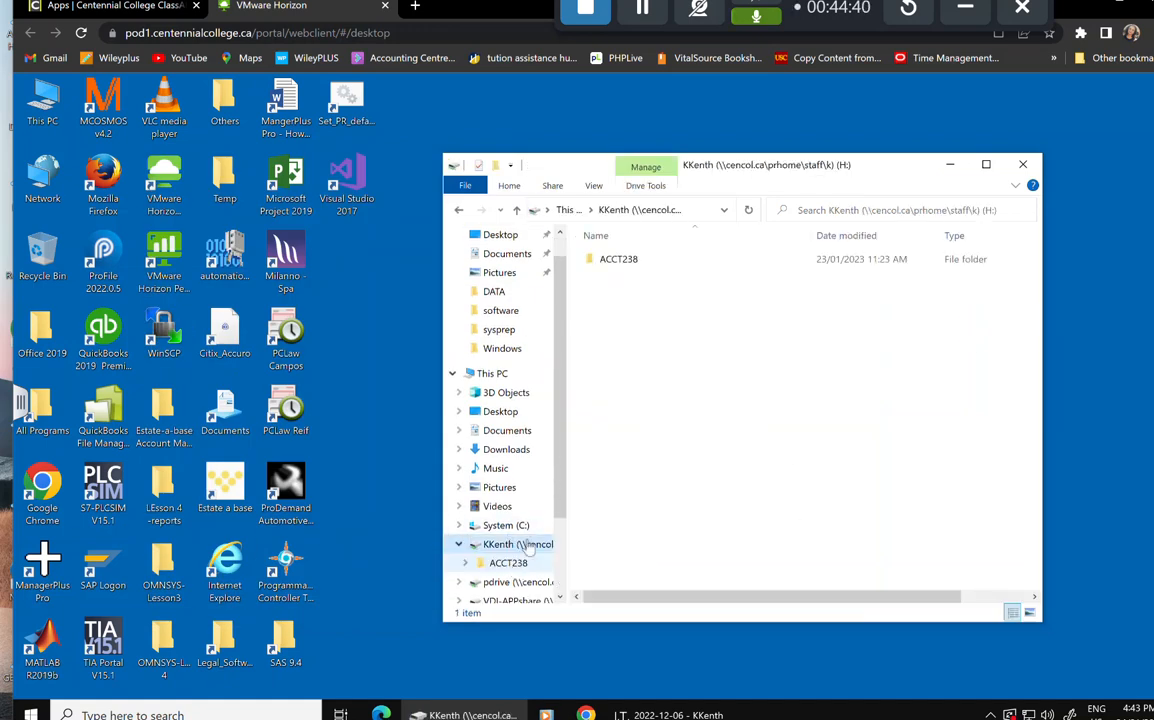
pyautogui.doubleClick(628, 264)
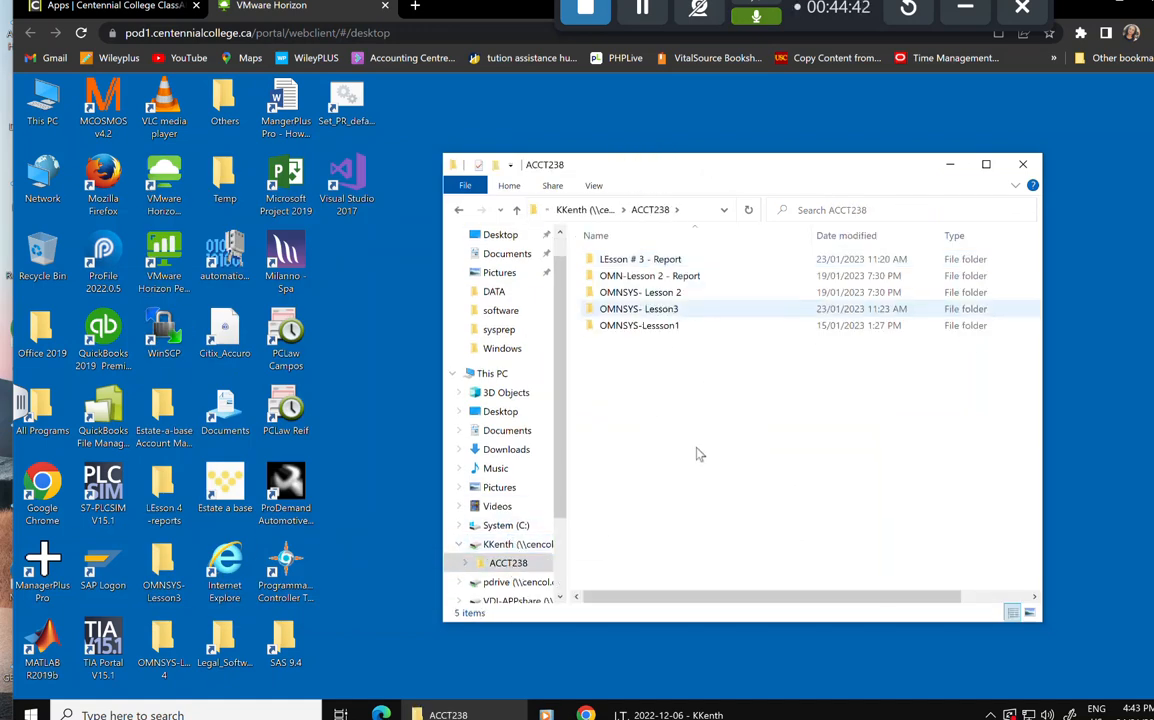
pyautogui.rightClick(687, 428)
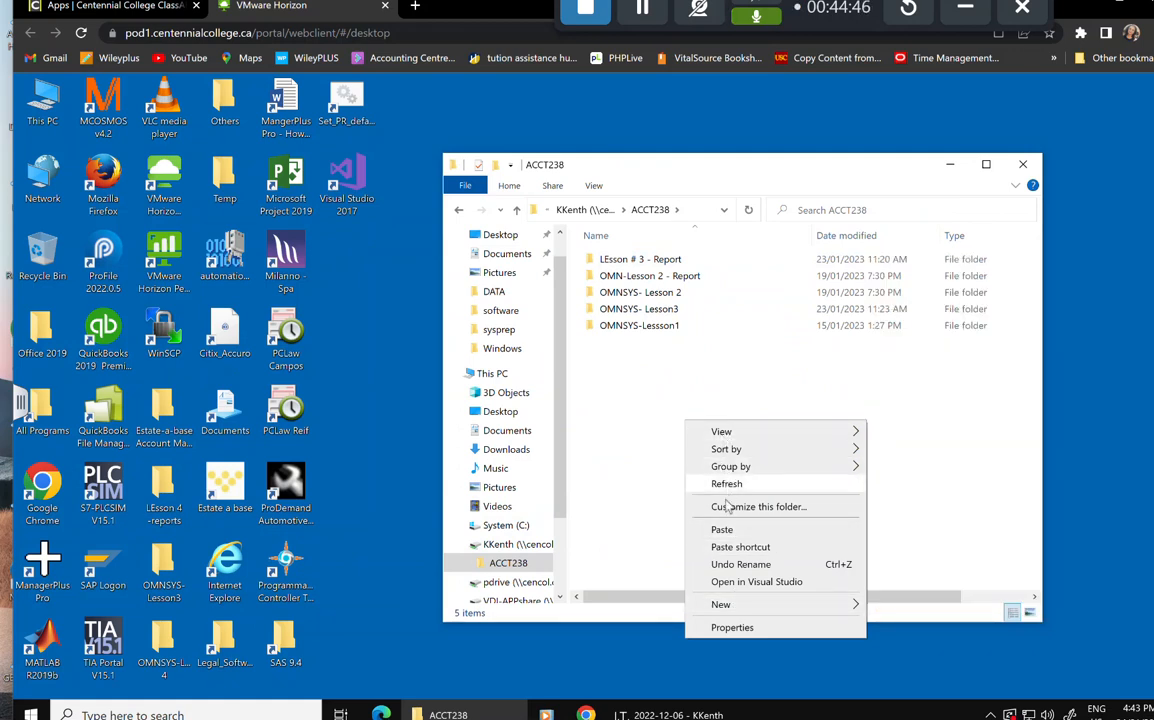
pyautogui.click(700, 530)
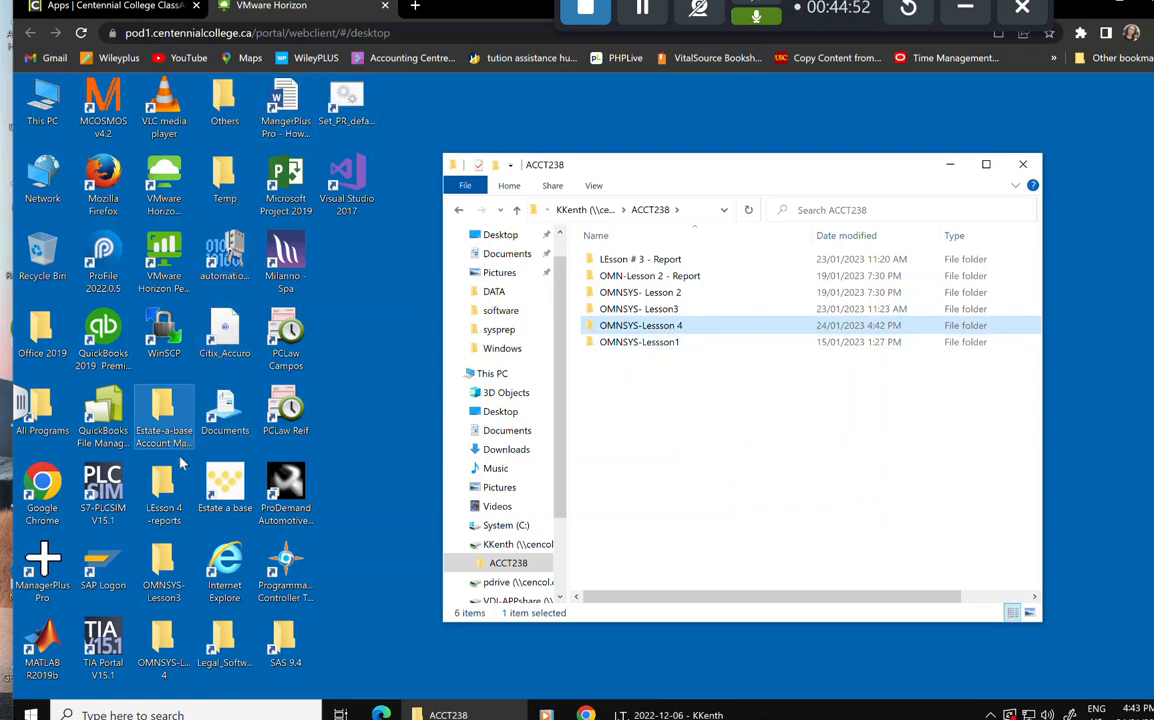
pyautogui.moveTo(171, 493); pyautogui.dragTo(752, 401)
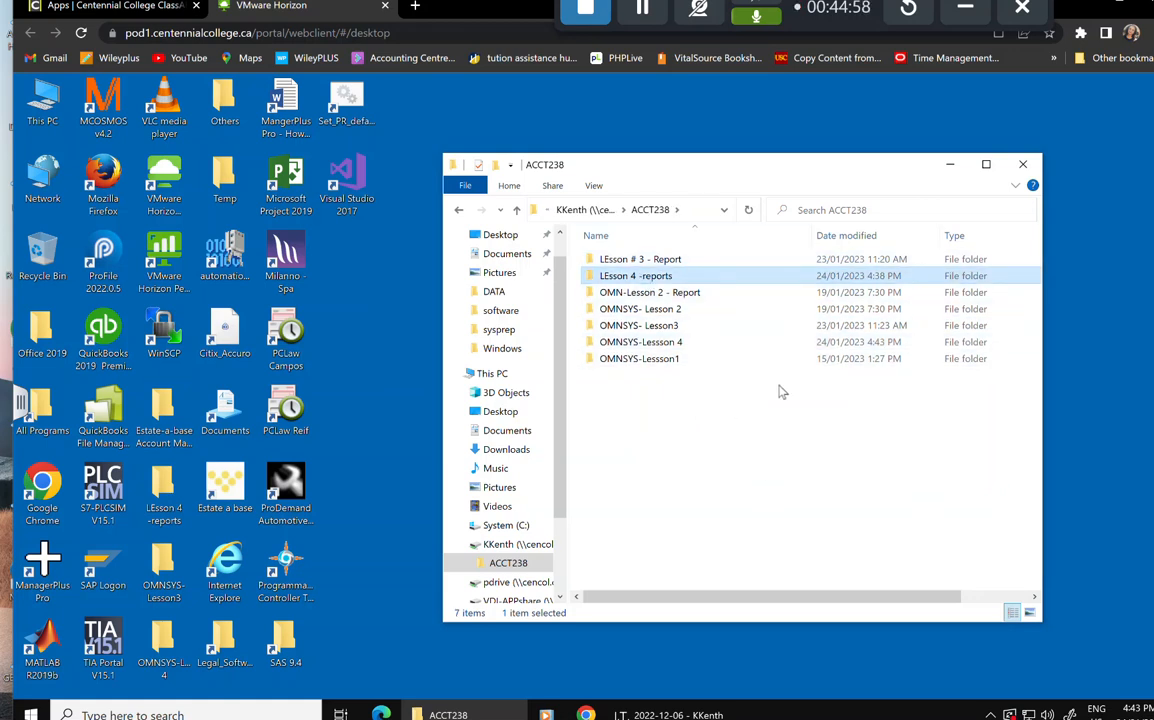
pyautogui.click(1023, 165)
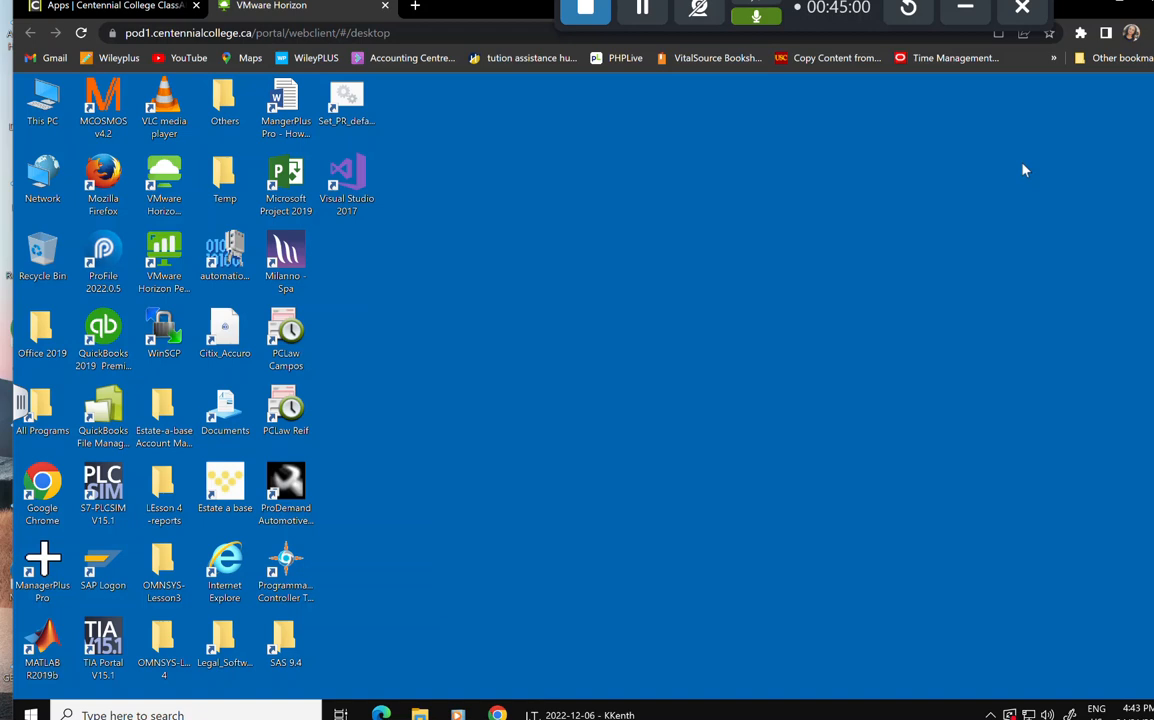